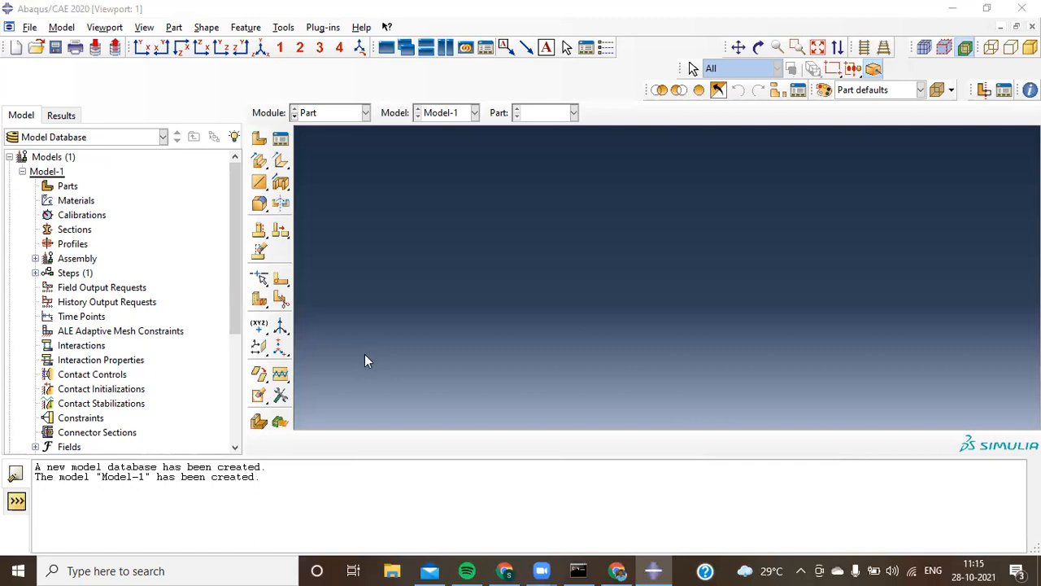
Switch to the Property module and start a new material, Material-1, with an isotropic Elastic mechanical behavior
left_click(330, 119)
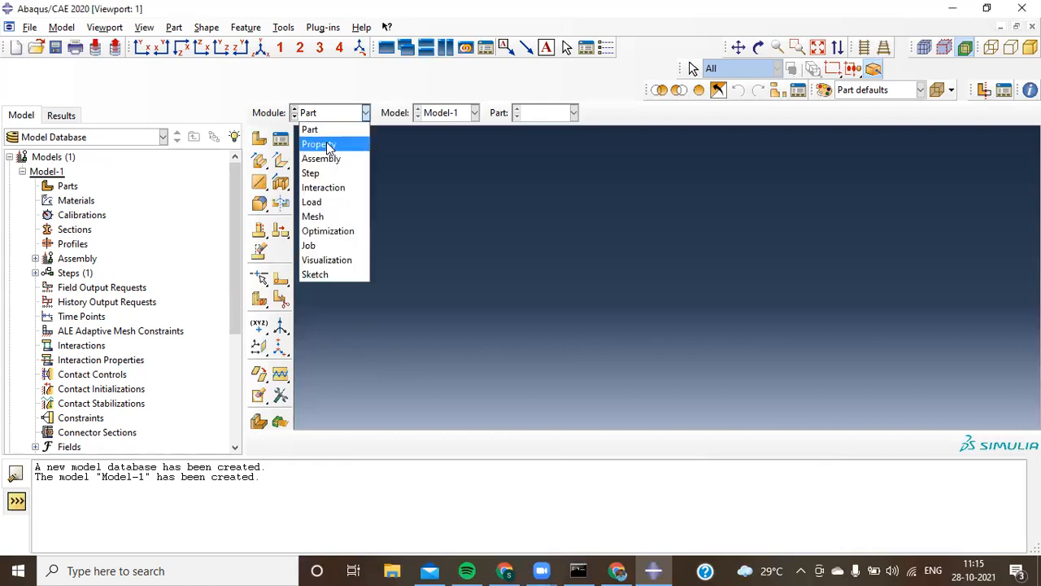
left_click(326, 142)
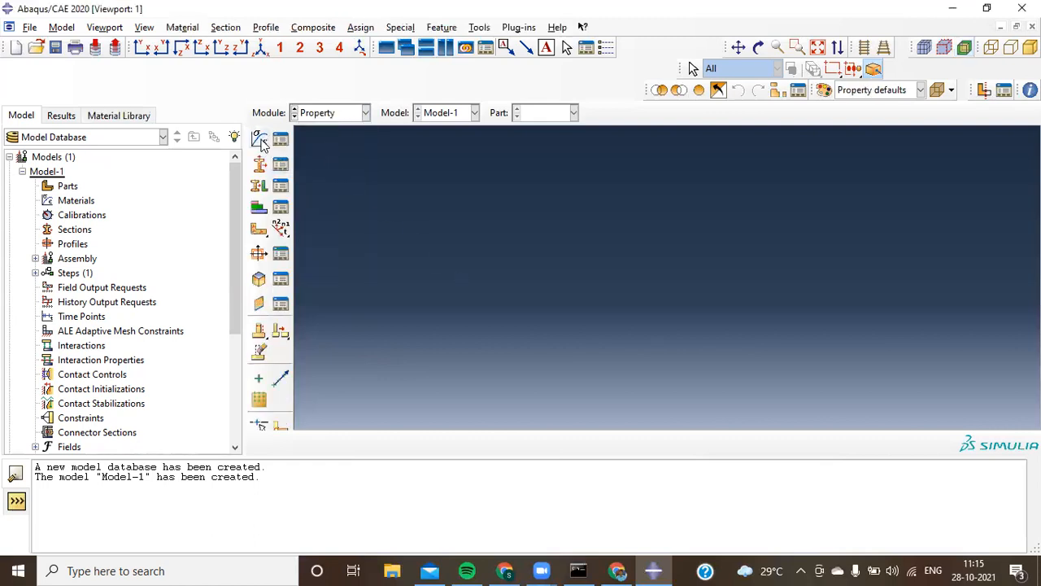
left_click(260, 142)
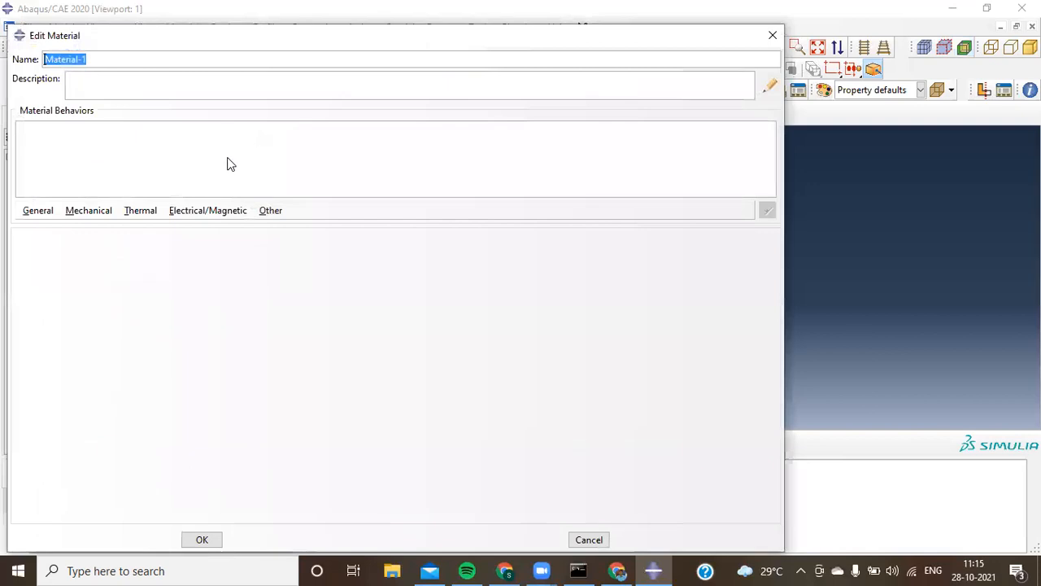
left_click(94, 212)
mouse_move(154, 229)
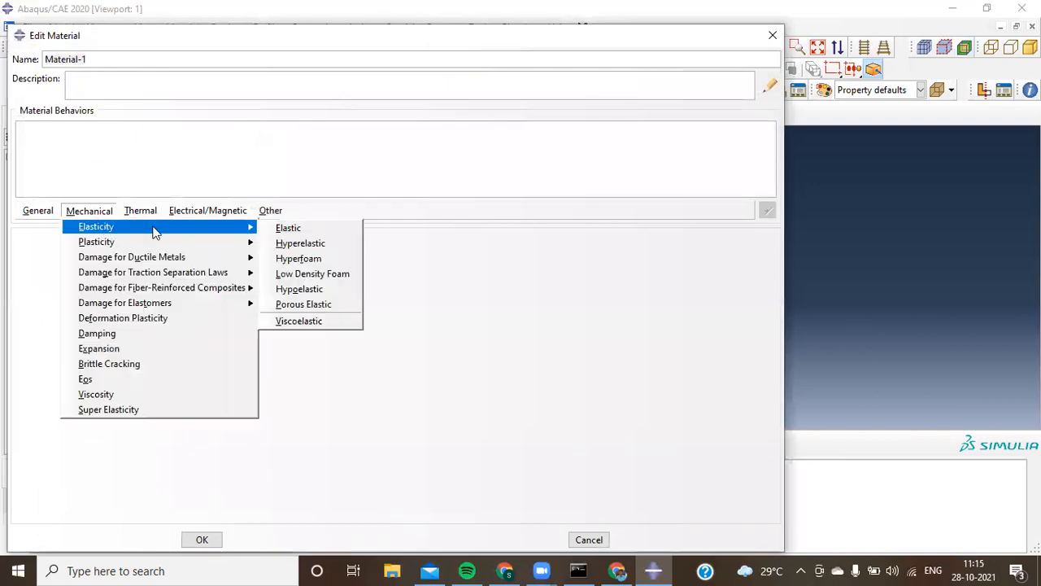
left_click(289, 230)
left_click(75, 417)
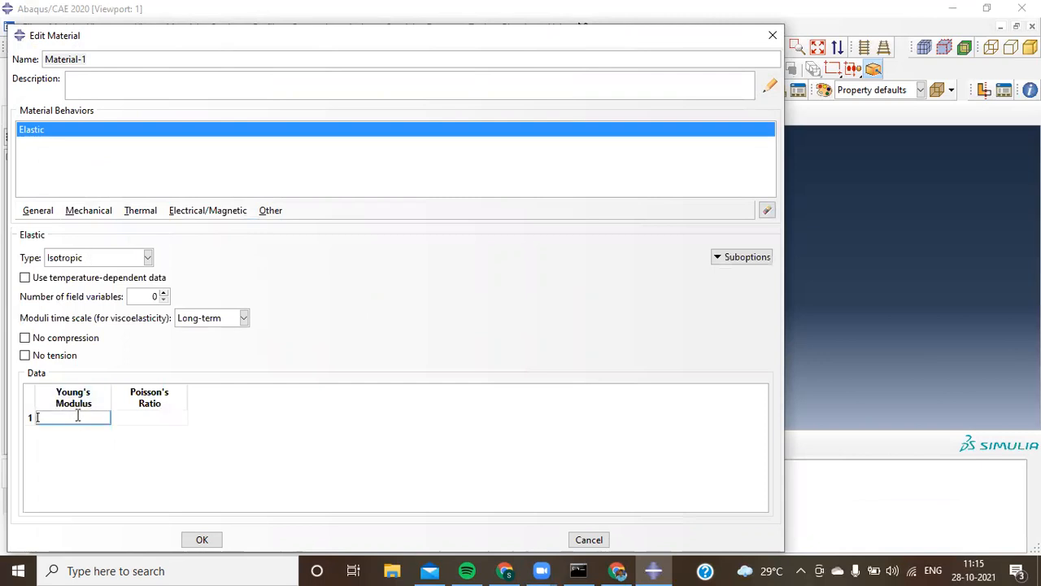
left_click(162, 418)
left_click(72, 418)
Find PowerPoint through the Windows search and launch it
left_click(228, 566)
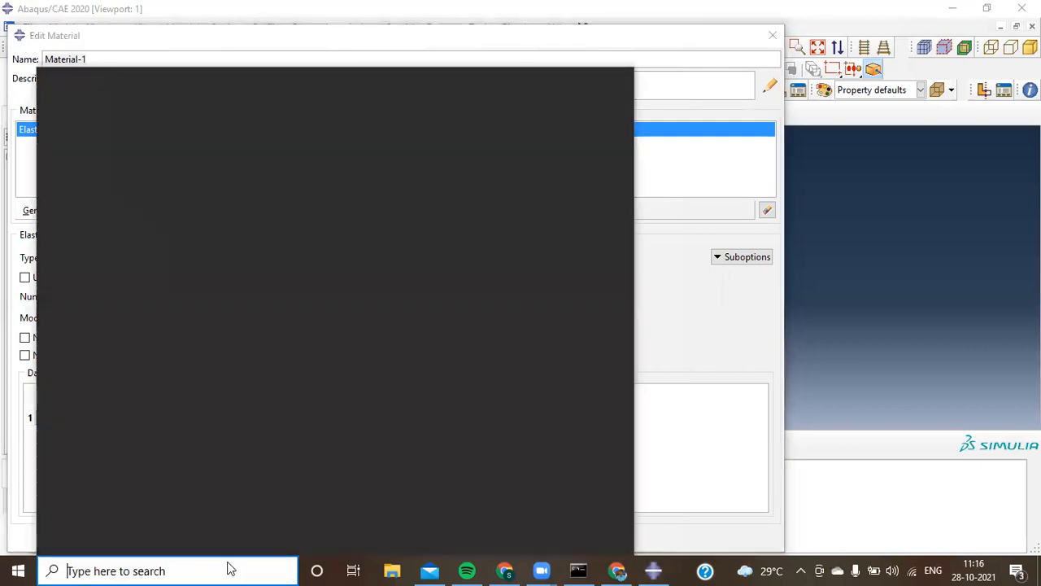
type("power")
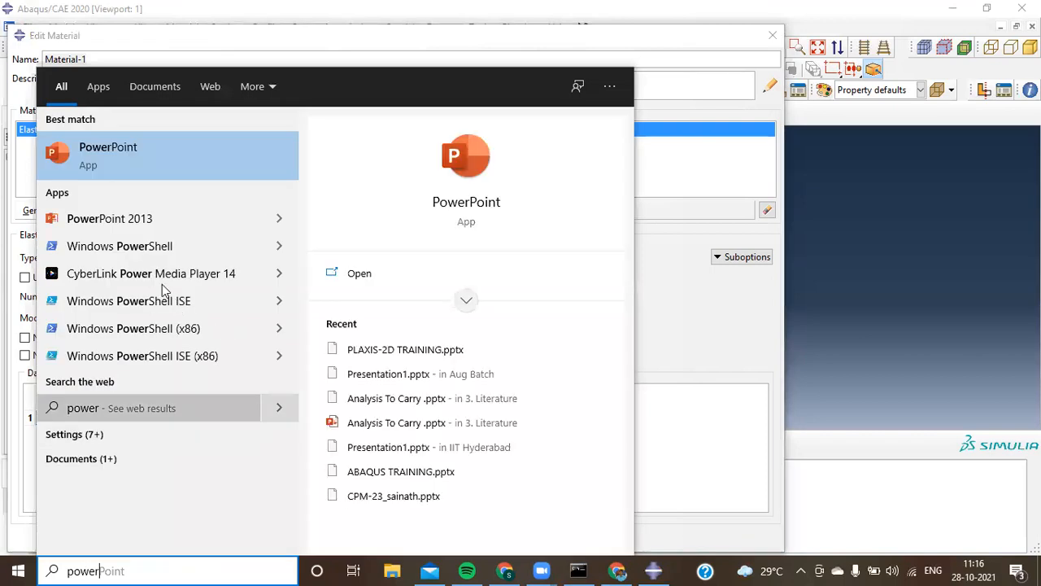
left_click(148, 169)
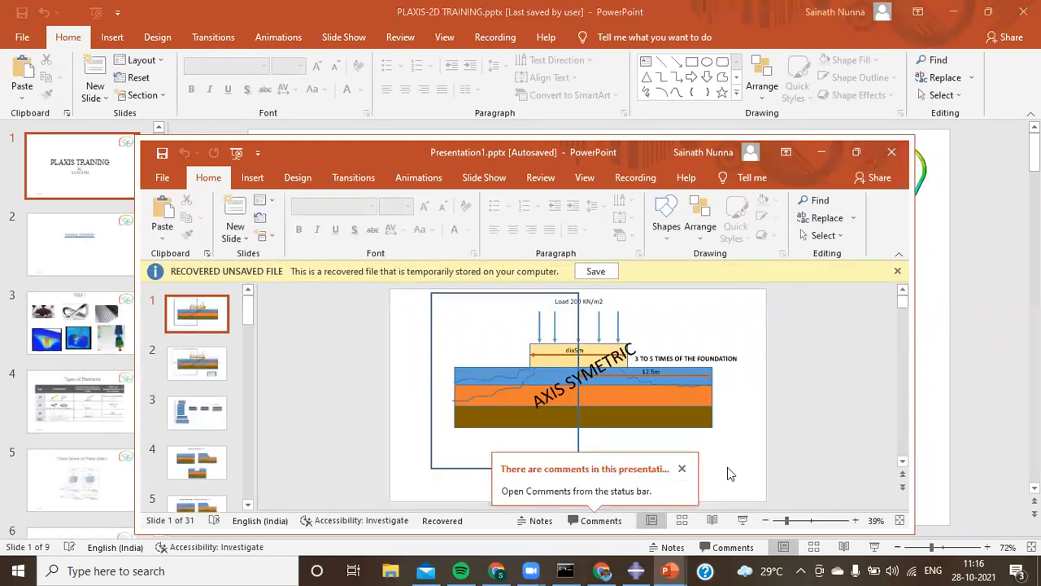
Close the PLAXIS-2D TRAINING and recovered presentations, saving the recovered one as Presentation1 [Autosaved].pptx
mouse_move(678, 569)
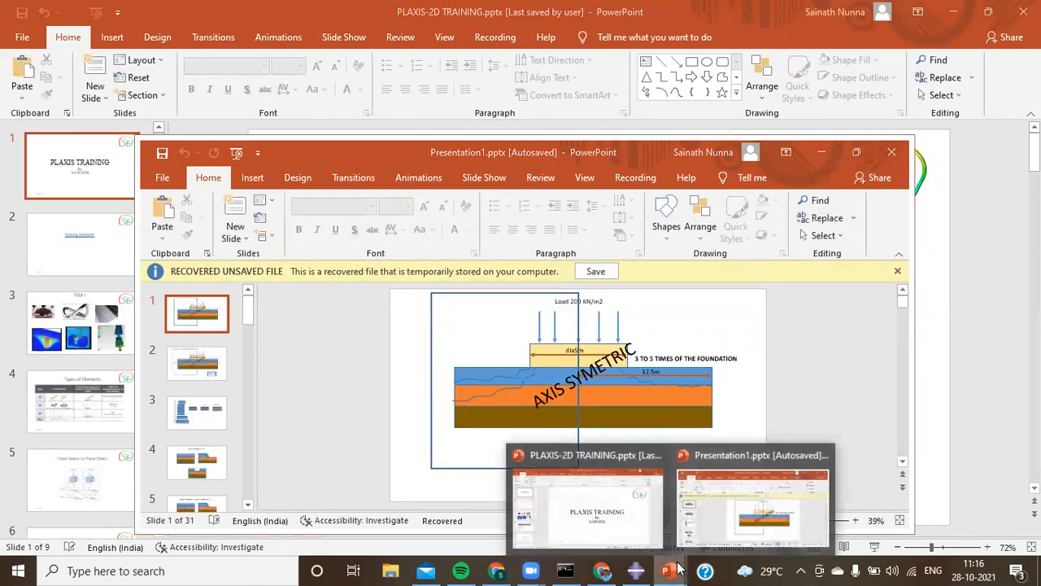
left_click(657, 455)
left_click(747, 460)
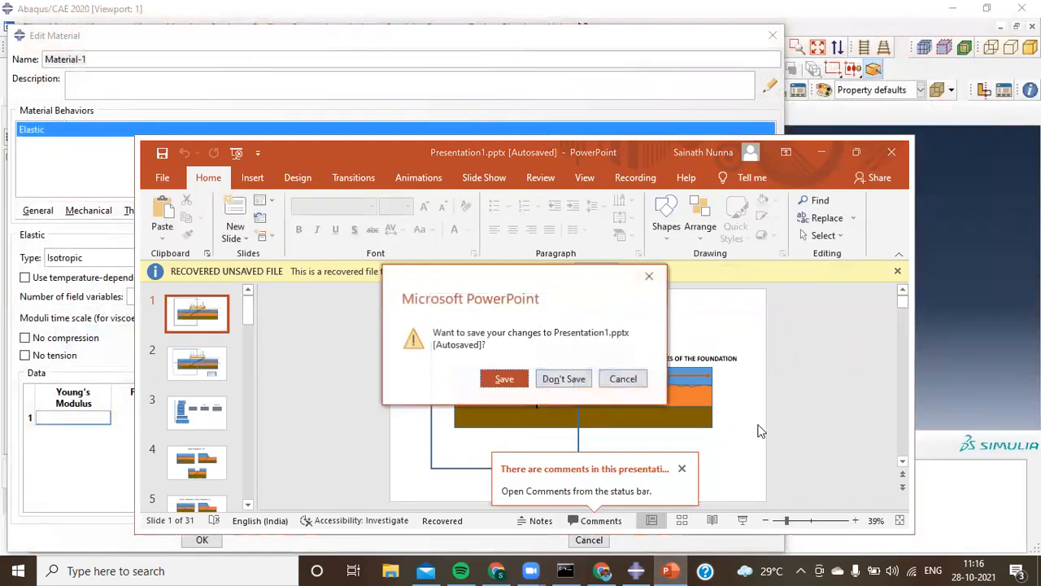
left_click(492, 380)
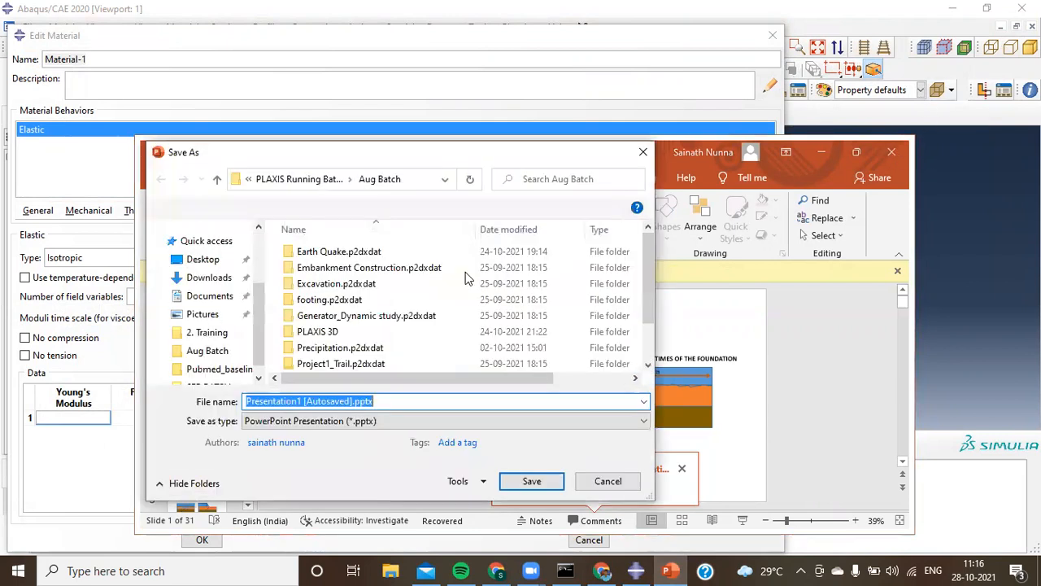
left_click(525, 481)
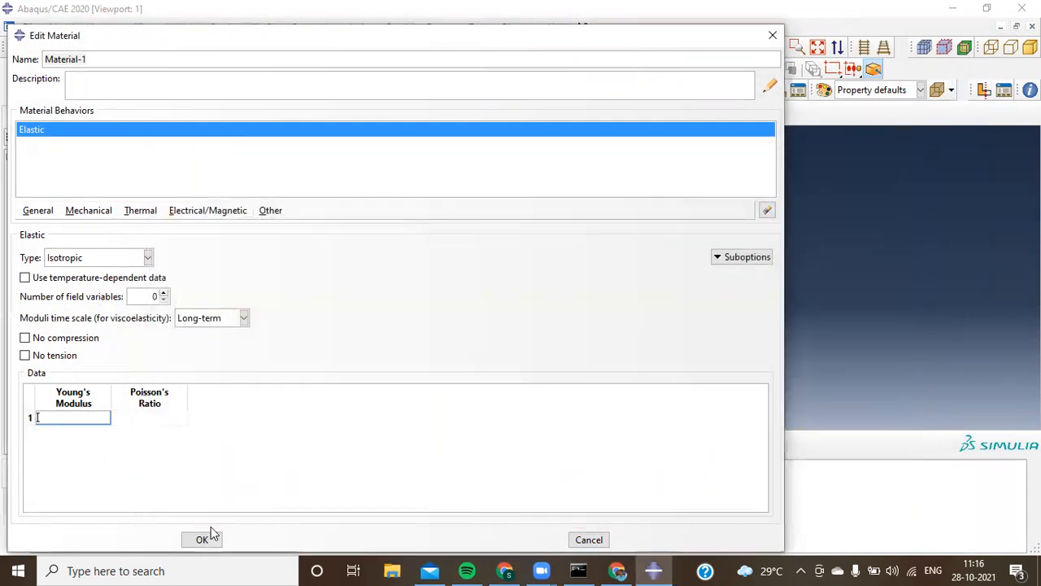
Relaunch PowerPoint and create a blank presentation
left_click(218, 570)
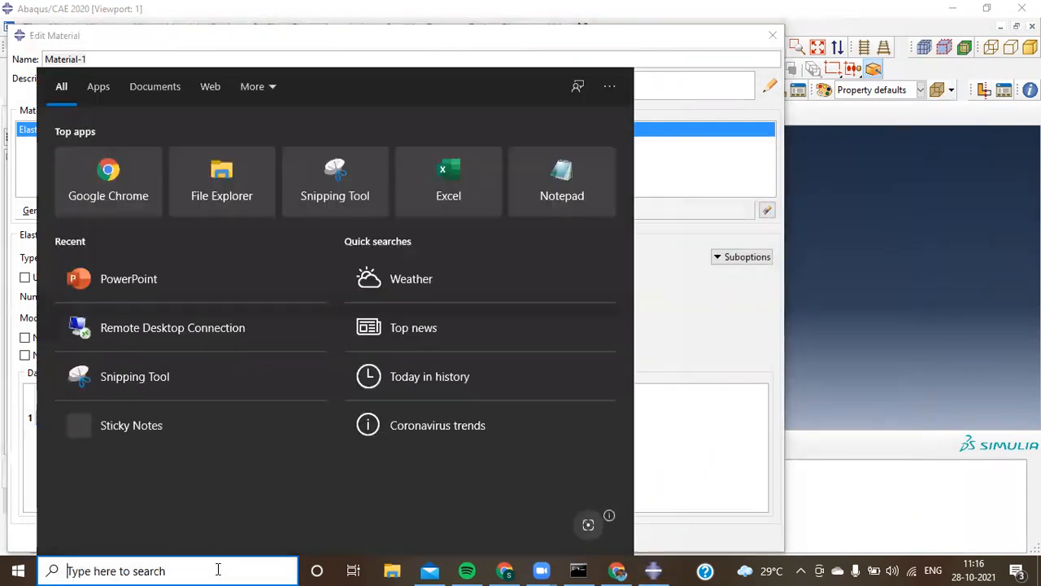
type("power")
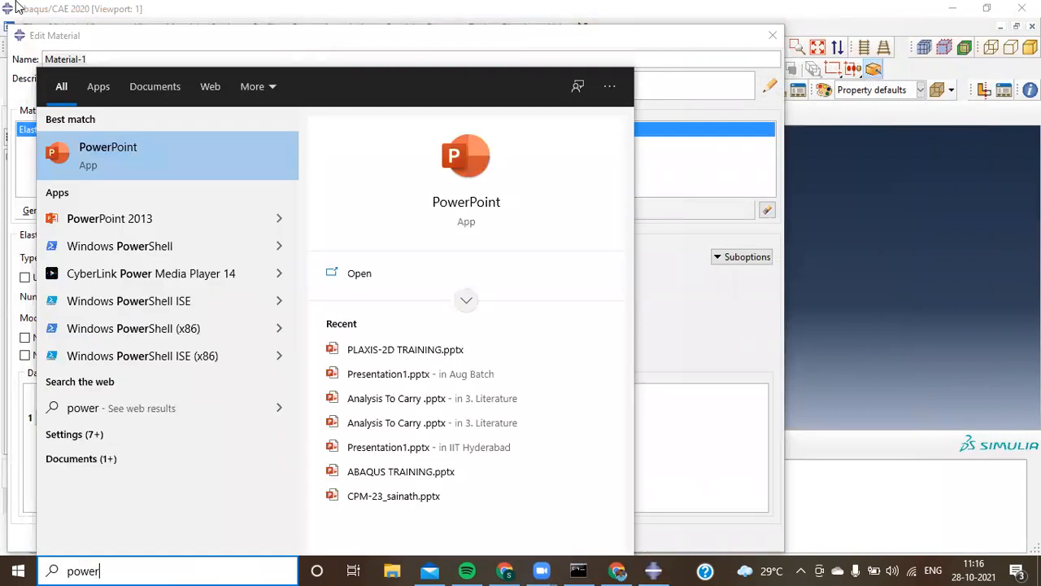
left_click(92, 159)
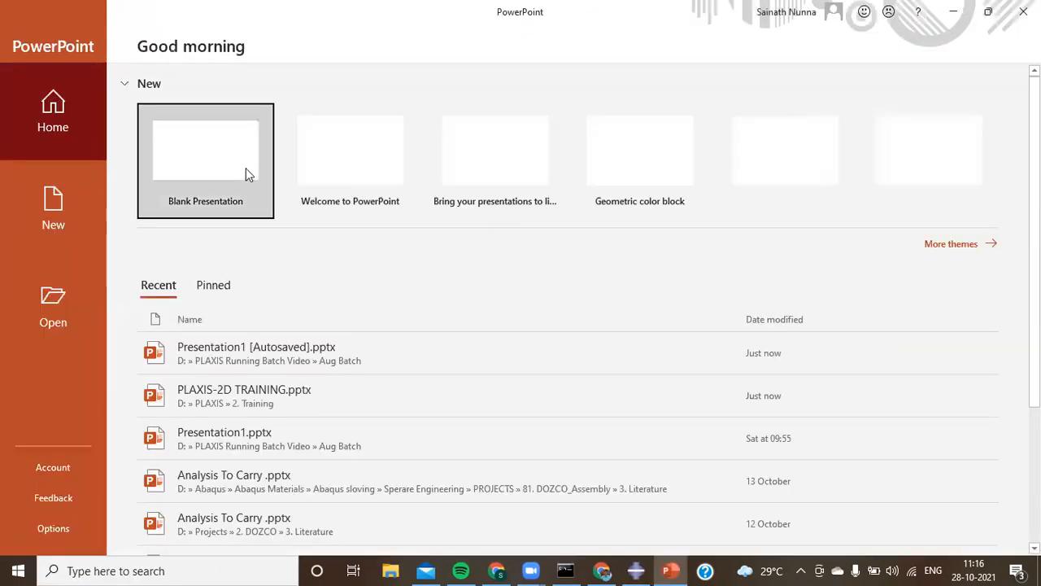
left_click(246, 168)
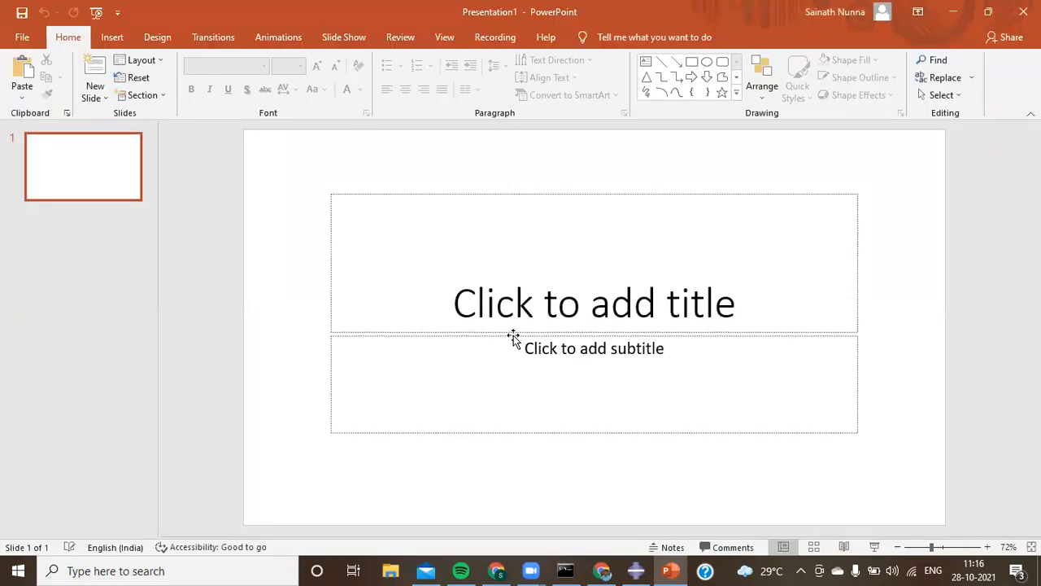
Delete the subtitle and title placeholders from the first slide
left_click(516, 336)
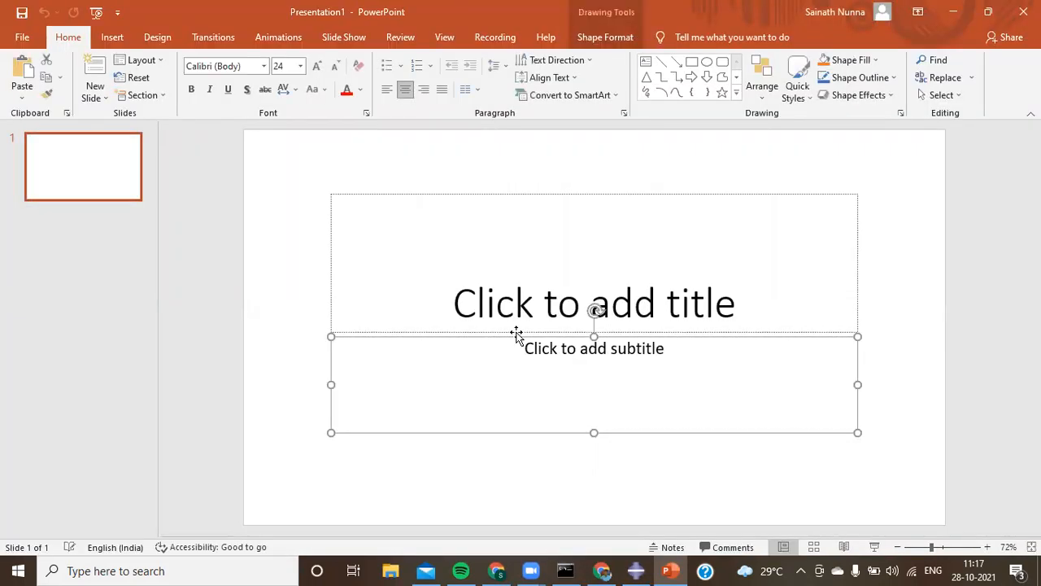
key("Delete")
left_click(515, 334)
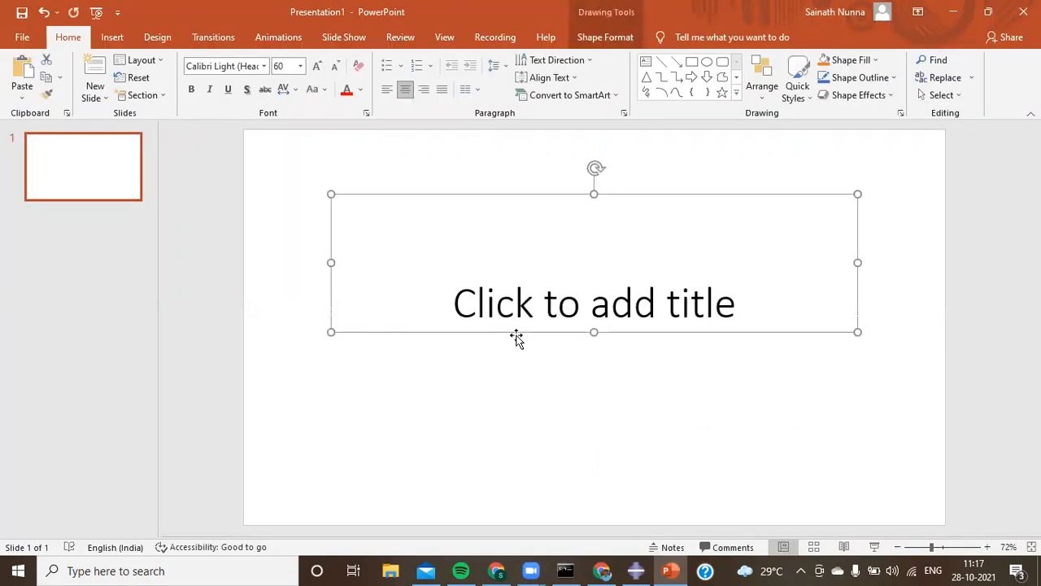
Draw a vertical line and a horizontal line starting at its lower end, forming an L-shaped pair of graph axes
left_click(662, 65)
left_click_drag(468, 208, 525, 353)
left_click(550, 151)
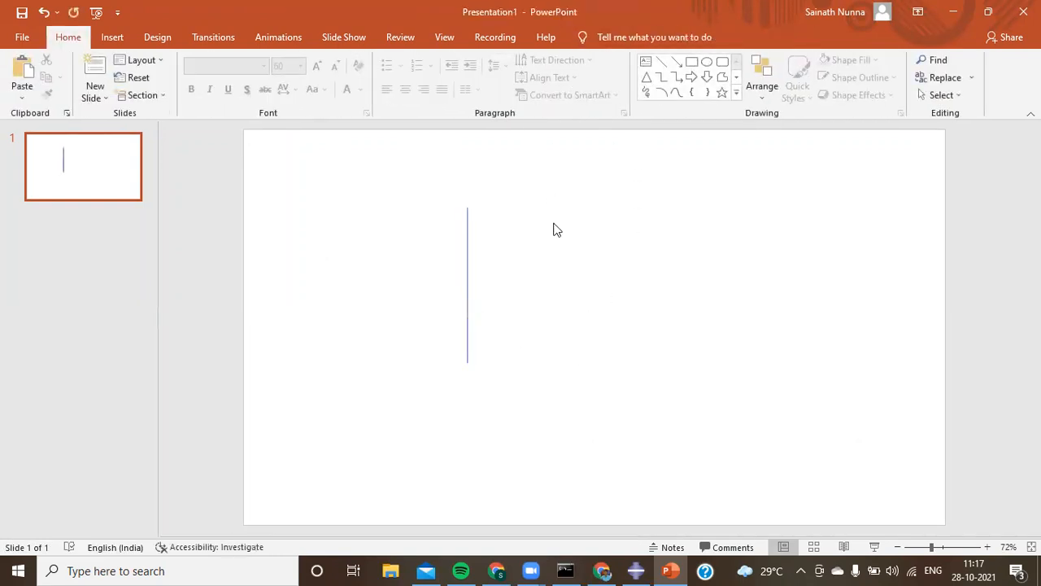
left_click(662, 62)
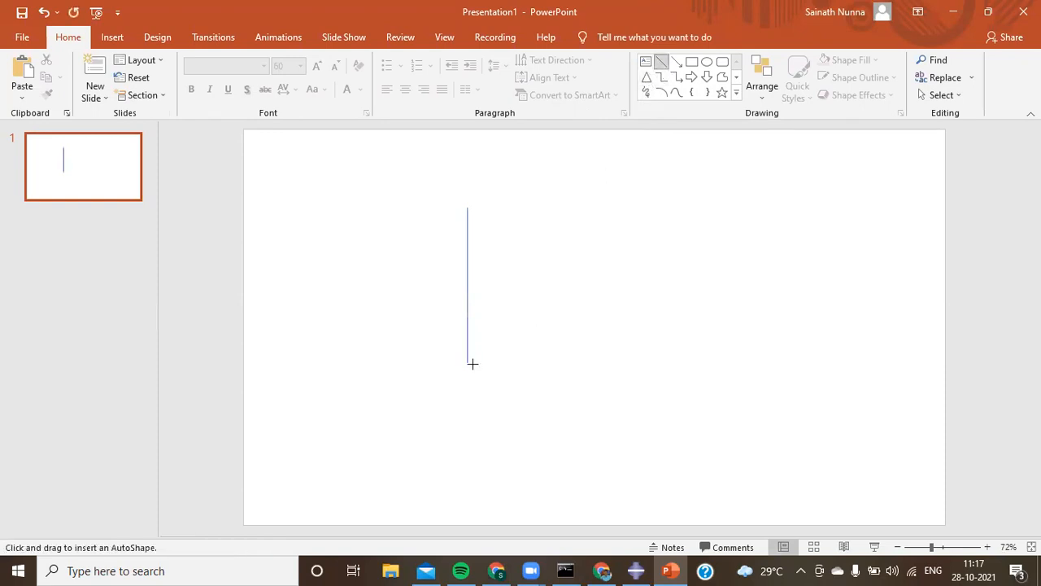
left_click_drag(469, 361, 653, 361)
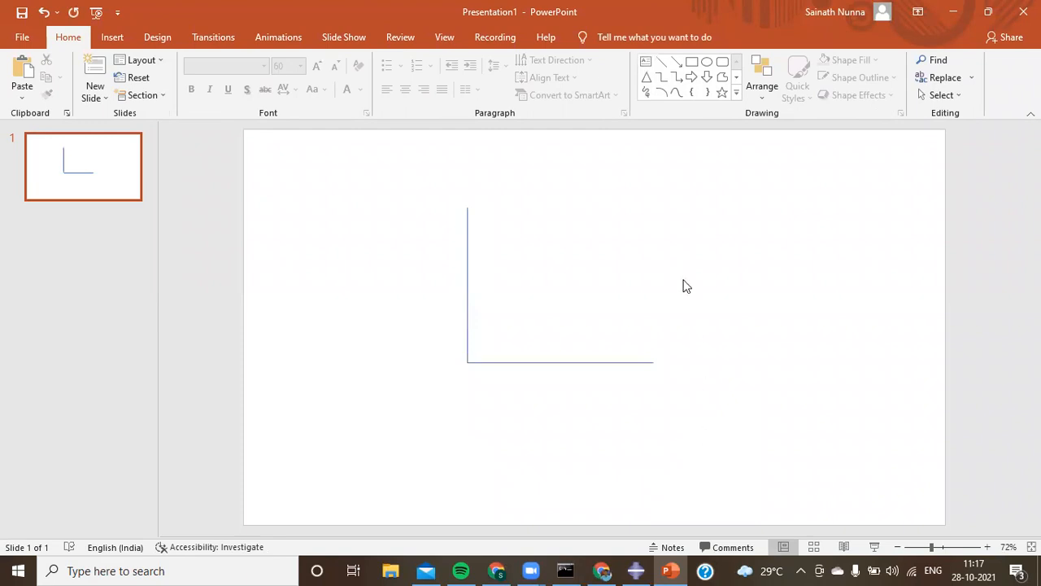
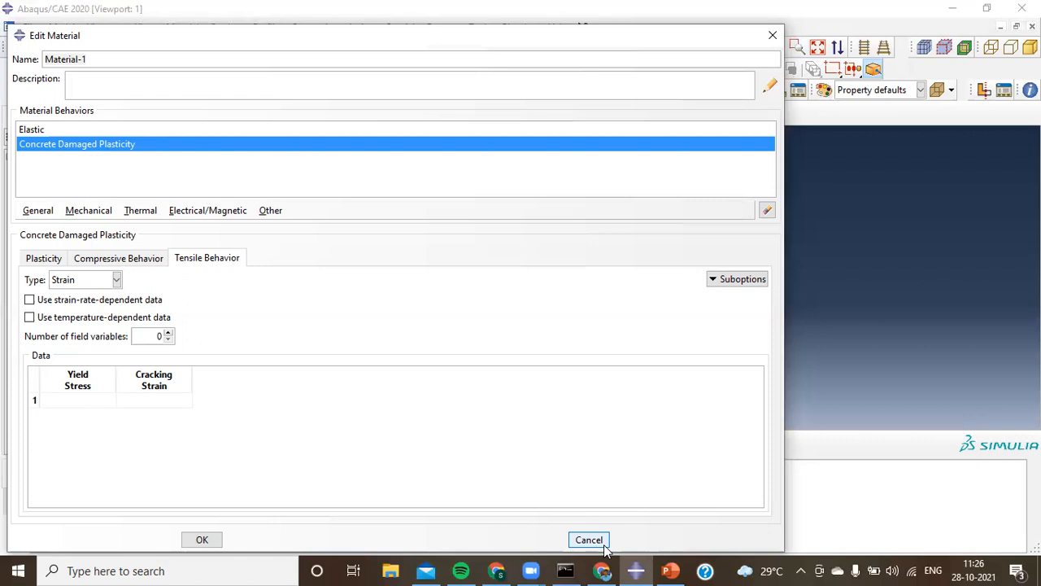
Switch to the PowerPoint sketch and then to the Chrome window with the Zoom and WhatsApp tabs
left_click(669, 570)
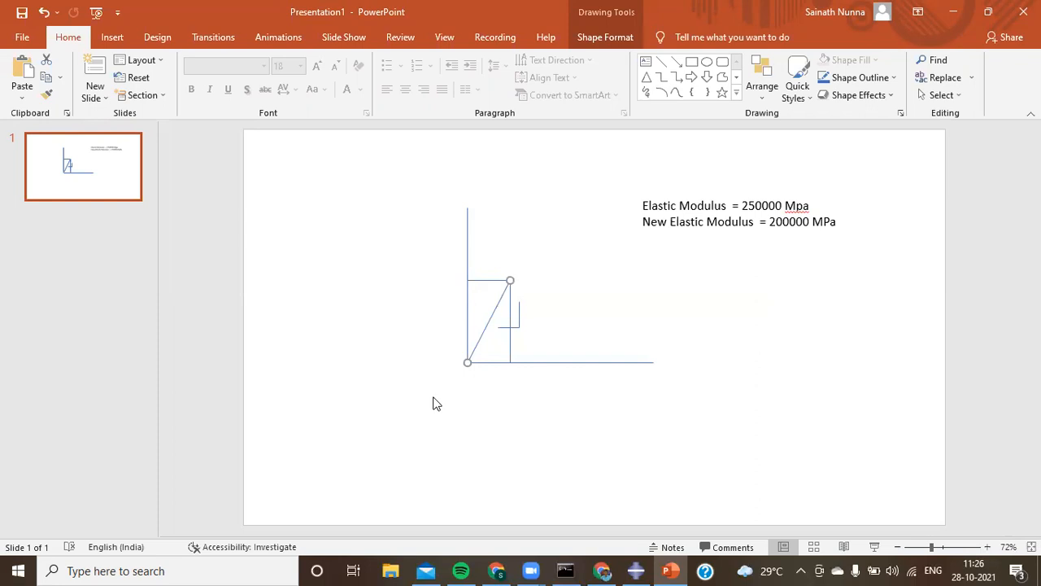
left_click(605, 569)
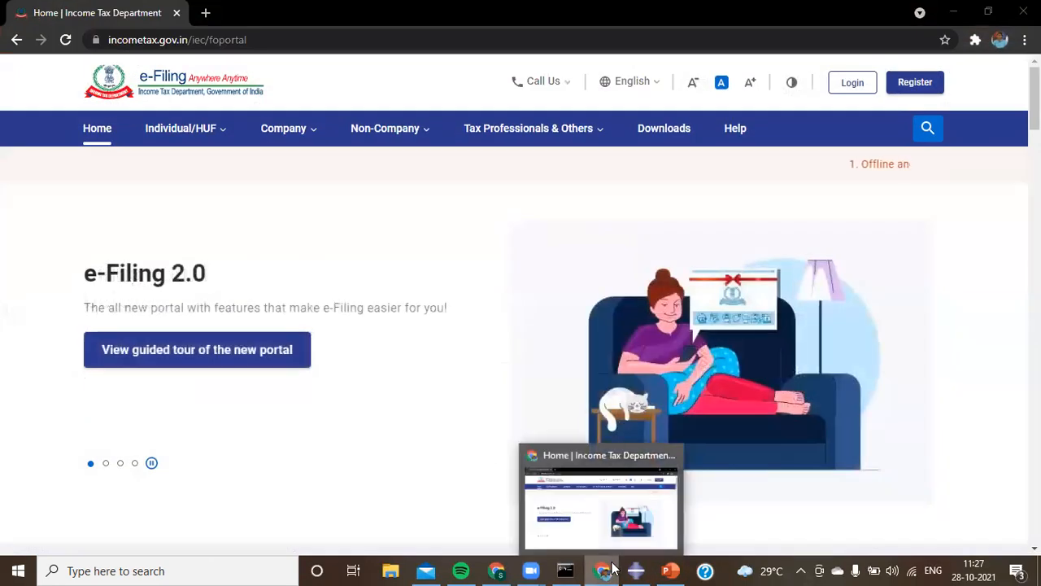
left_click(606, 569)
left_click(507, 568)
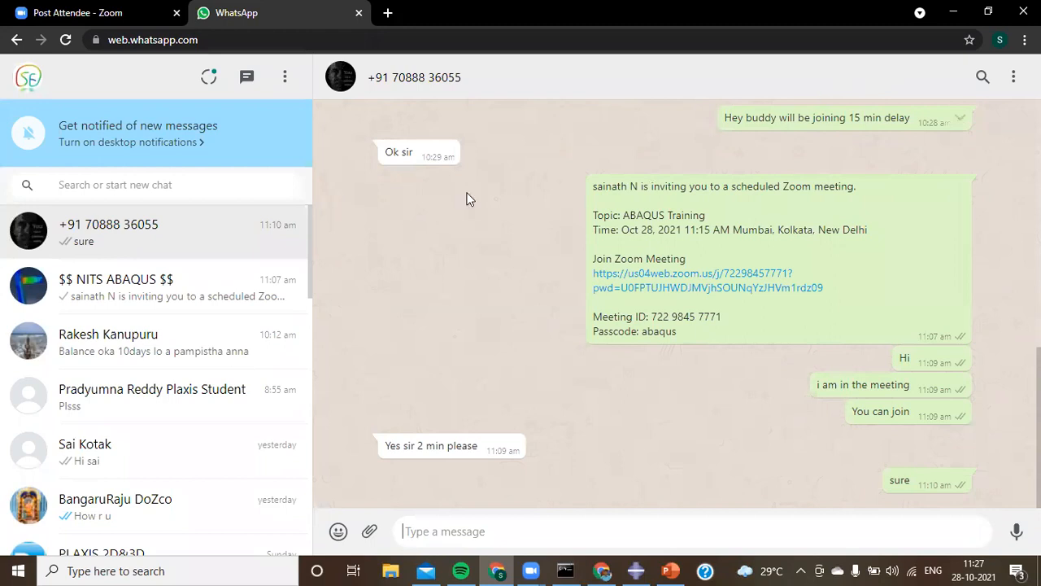
Search Google in a new tab for "degrade concrete over a peroid material properties"
left_click(387, 12)
left_click(399, 35)
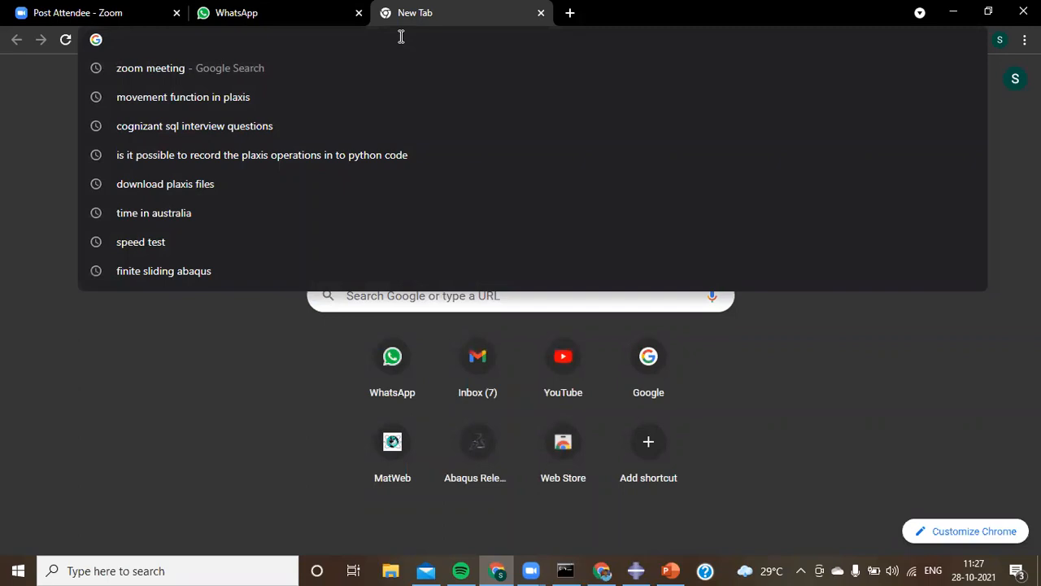
type("degrade")
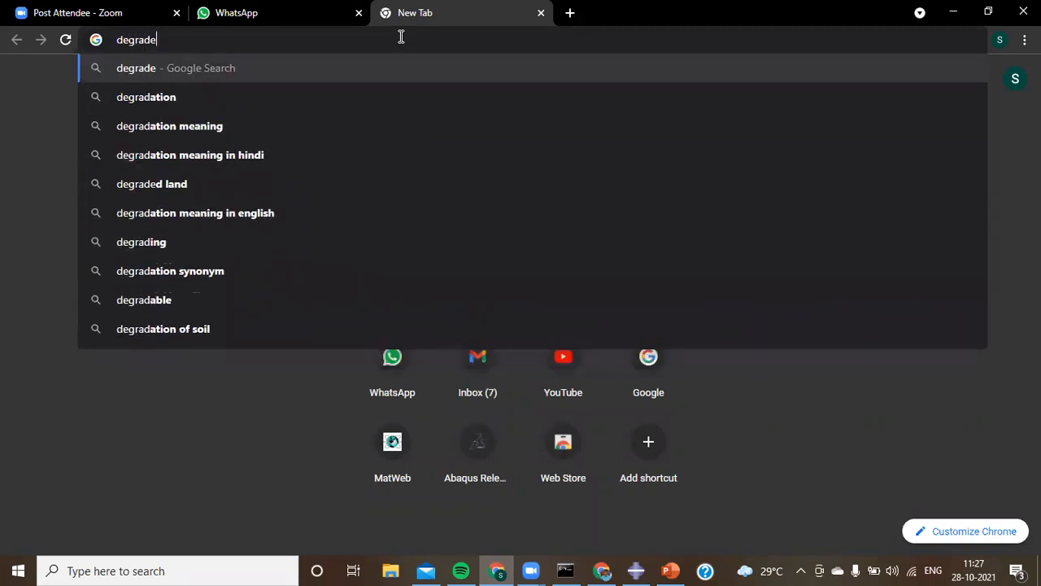
type(" concrete")
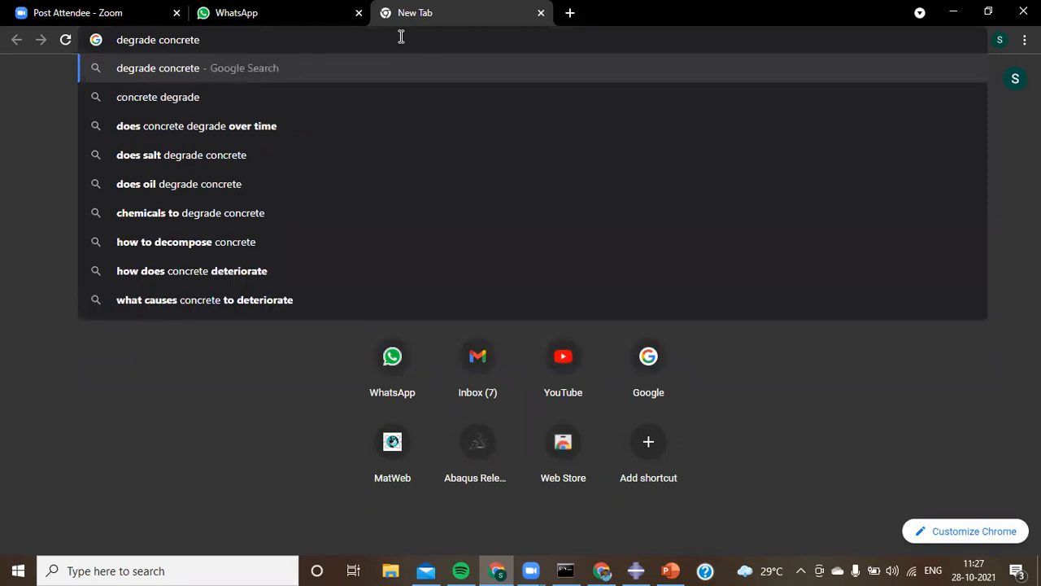
type("over a pe")
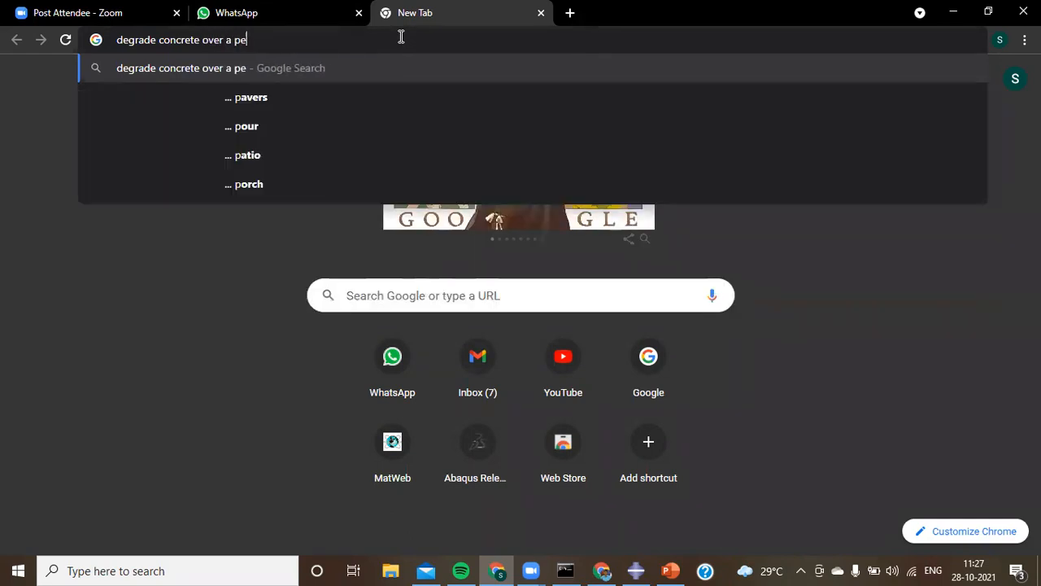
type("roid materi")
type("al")
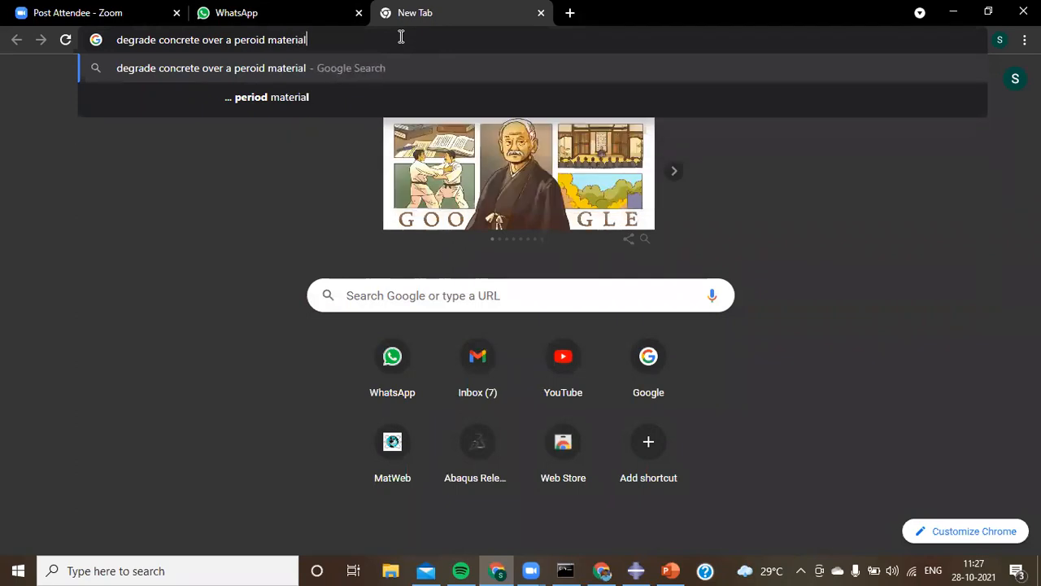
type(" properties")
key("Return")
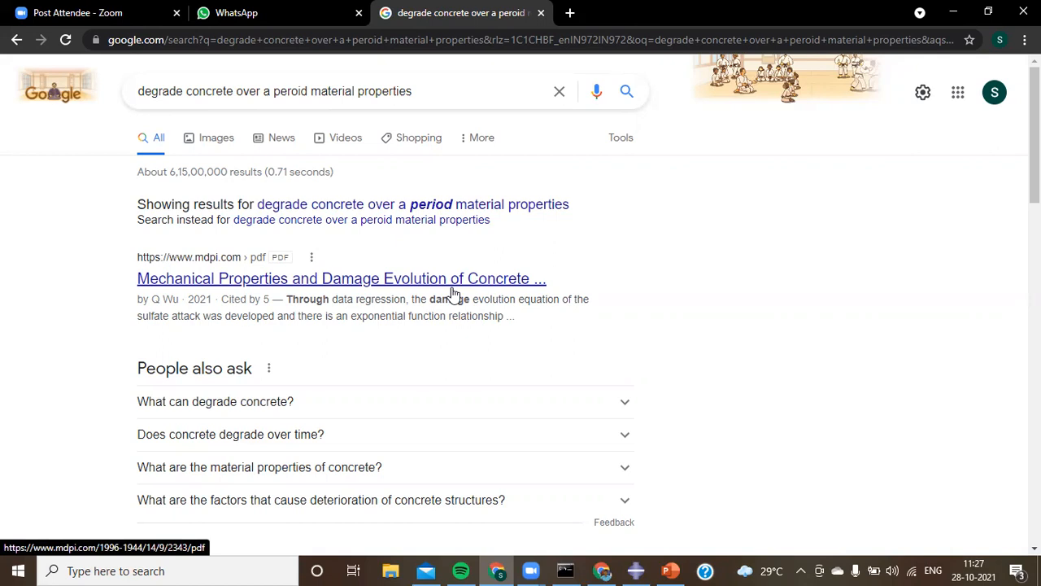
Download the mdpi.com PDF "Mechanical Properties and Damage Evolution of Concrete" from the search results
left_click(453, 288)
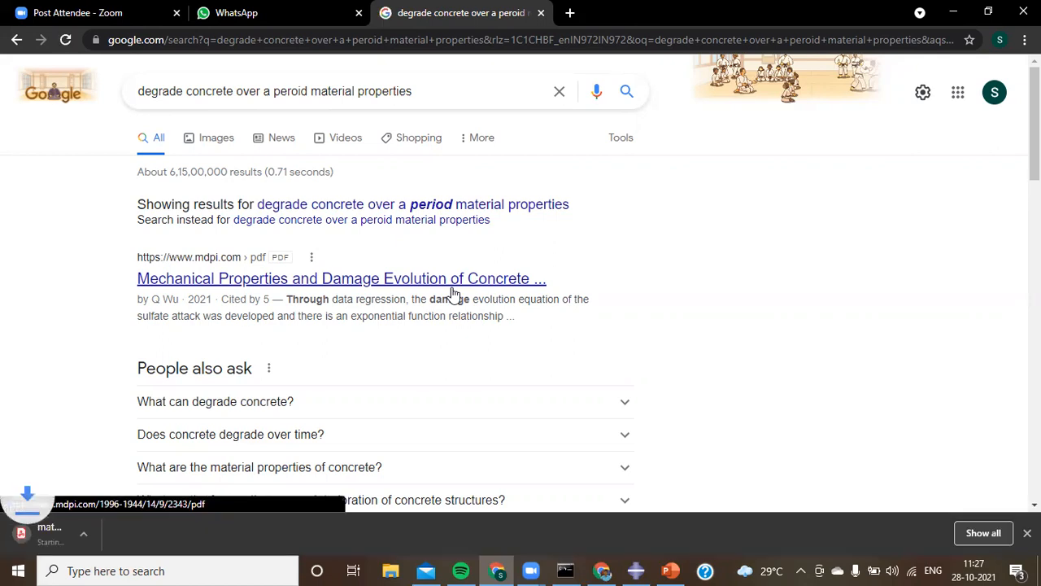
left_click(164, 532)
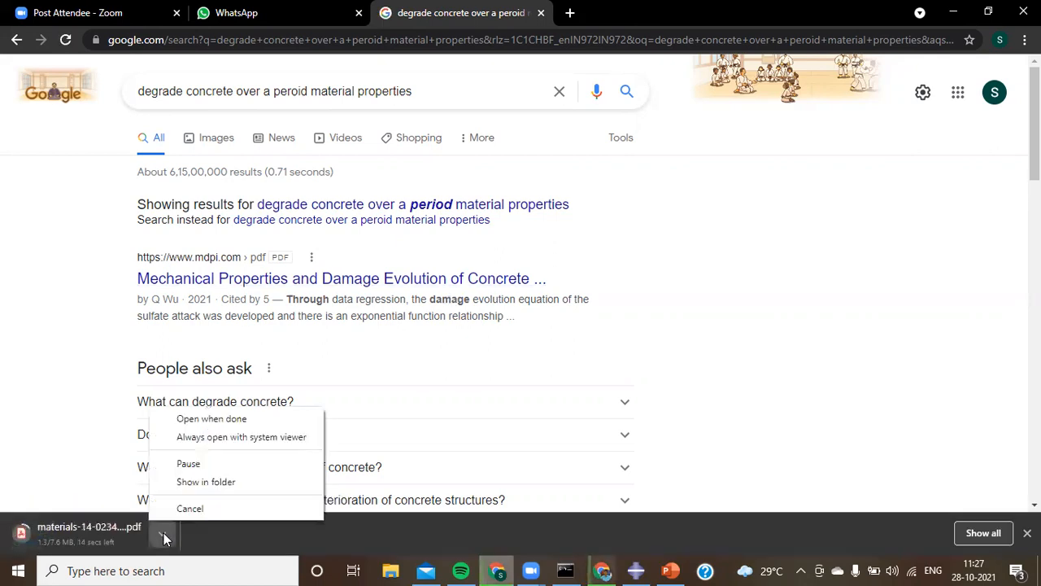
left_click(537, 370)
Open the cement.org result "Types and Causes of Concrete Deterioration" in a new tab
scroll(538, 371, "down", 4)
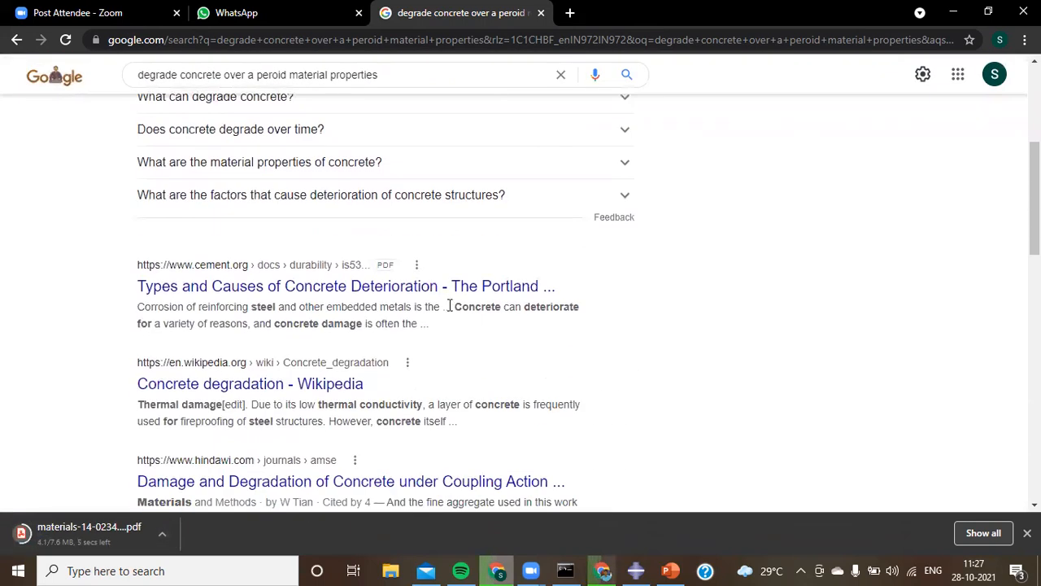
right_click(449, 297)
left_click(475, 305)
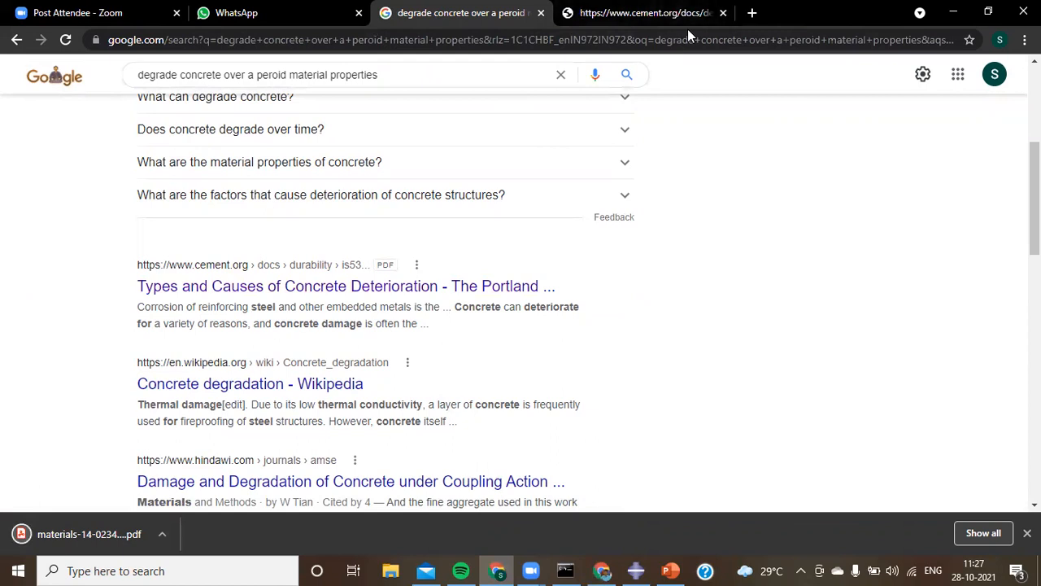
Open the cement.org PDF tab, switch back to Abaqus, and remove the Concrete Damaged Plasticity and Elastic behaviors from the material
left_click(621, 13)
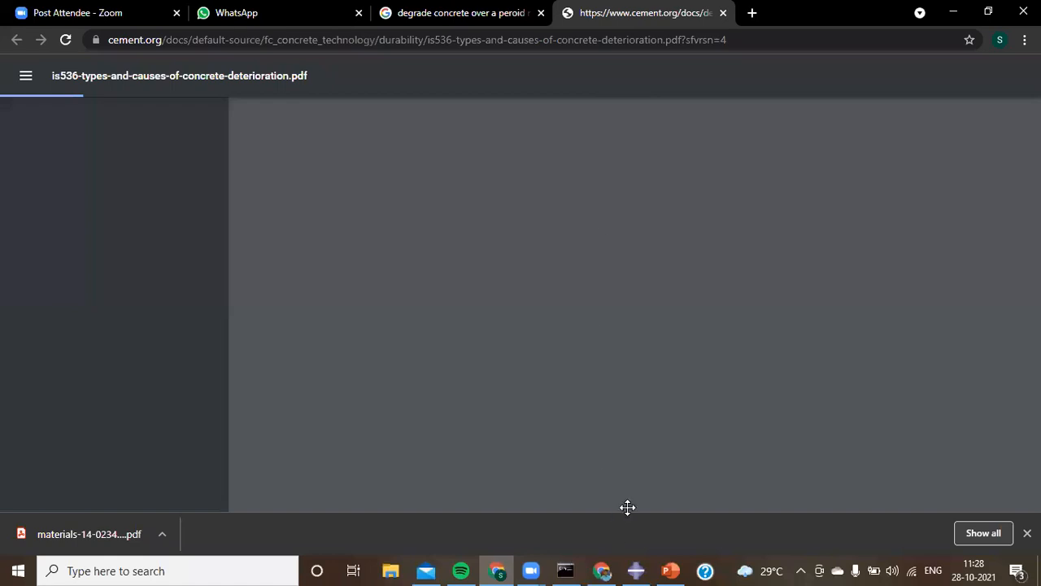
key("alt+Tab")
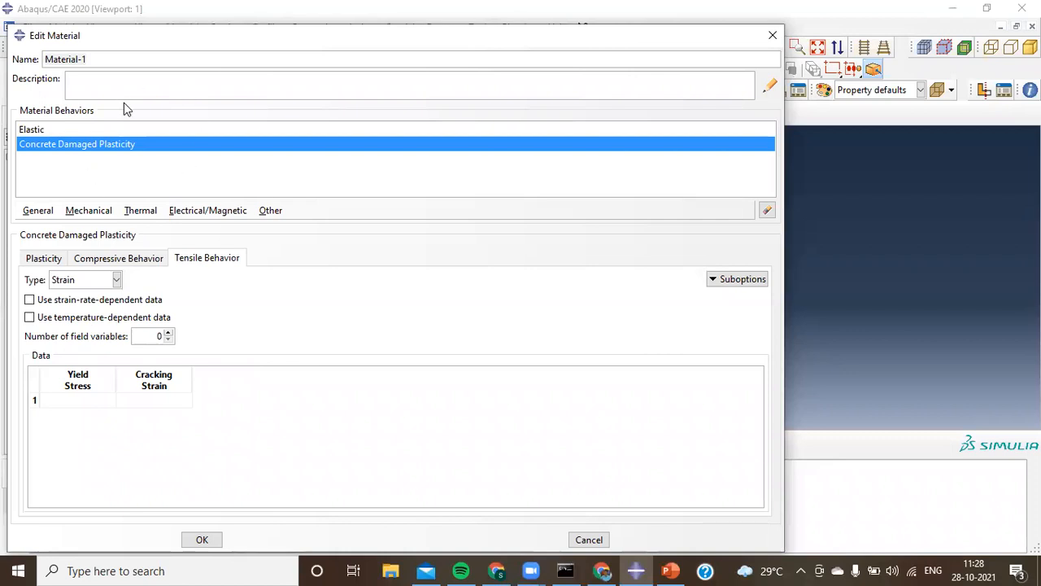
left_click(767, 210)
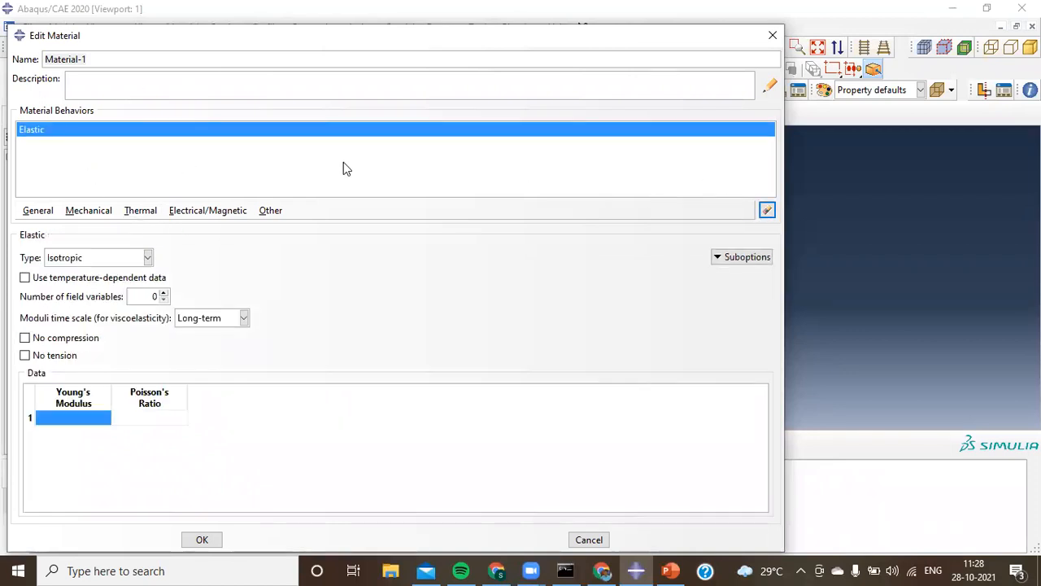
left_click(767, 210)
Rename the material CarbonFiber and add a Density behavior with a uniform mass density of 1.78e-9
left_click_drag(92, 60, 8, 61)
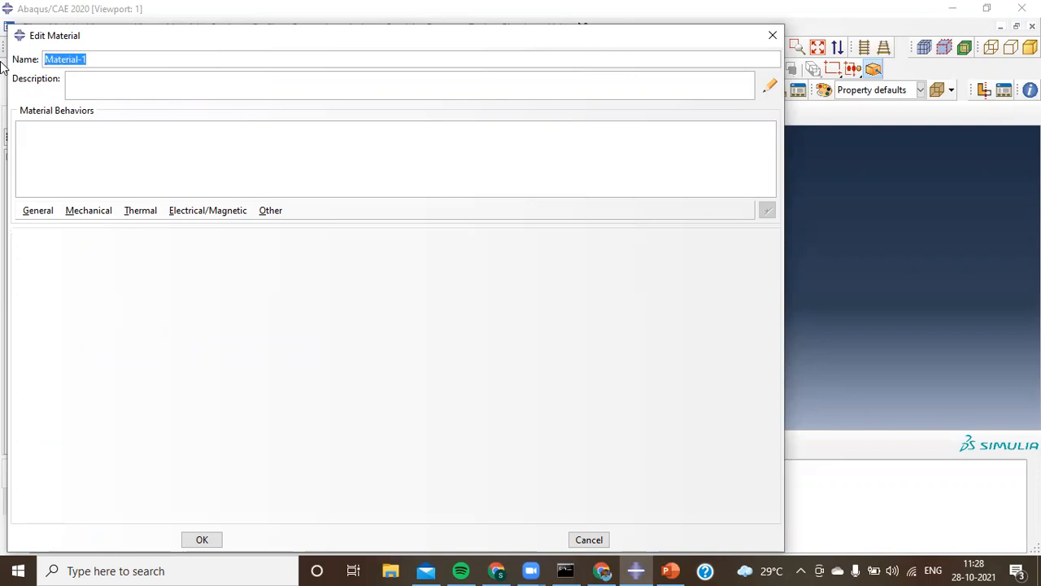
type("CarbonFiber")
left_click(38, 210)
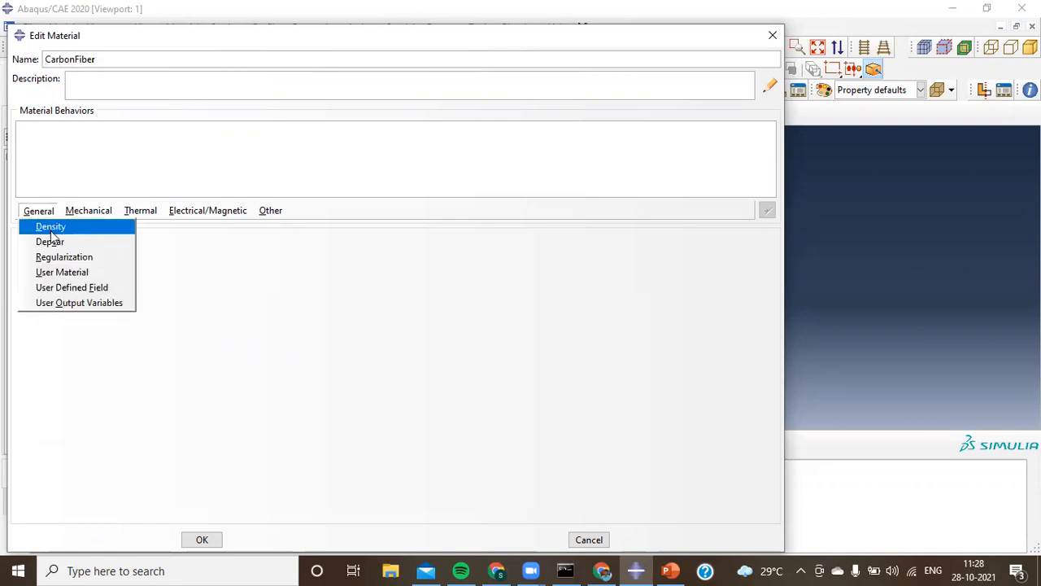
left_click(39, 225)
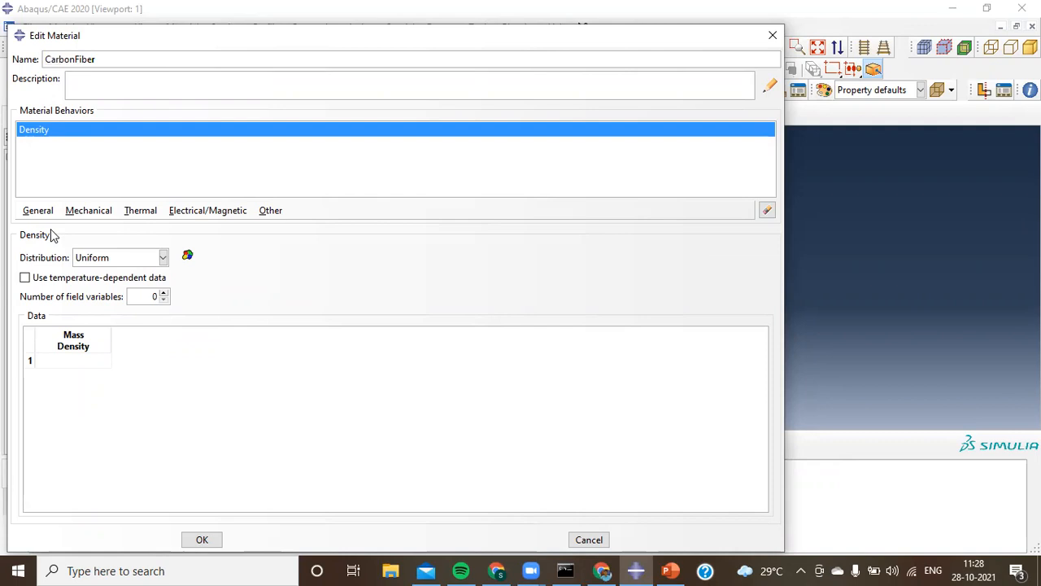
left_click(73, 359)
type("1.78e-9")
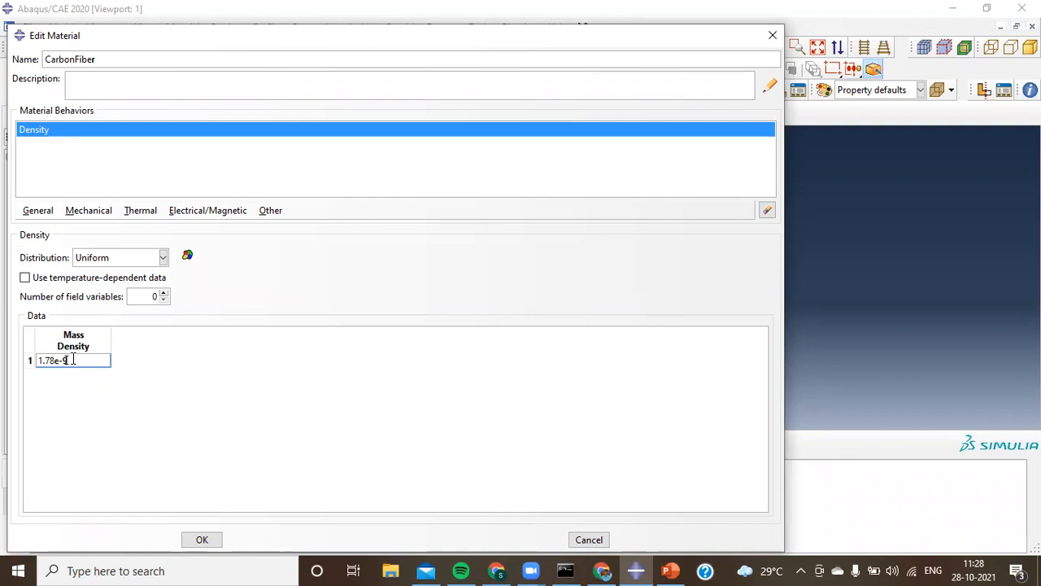
Add an Elastic behavior to the CarbonFiber material and set its type to Lamina
left_click(89, 210)
mouse_move(145, 227)
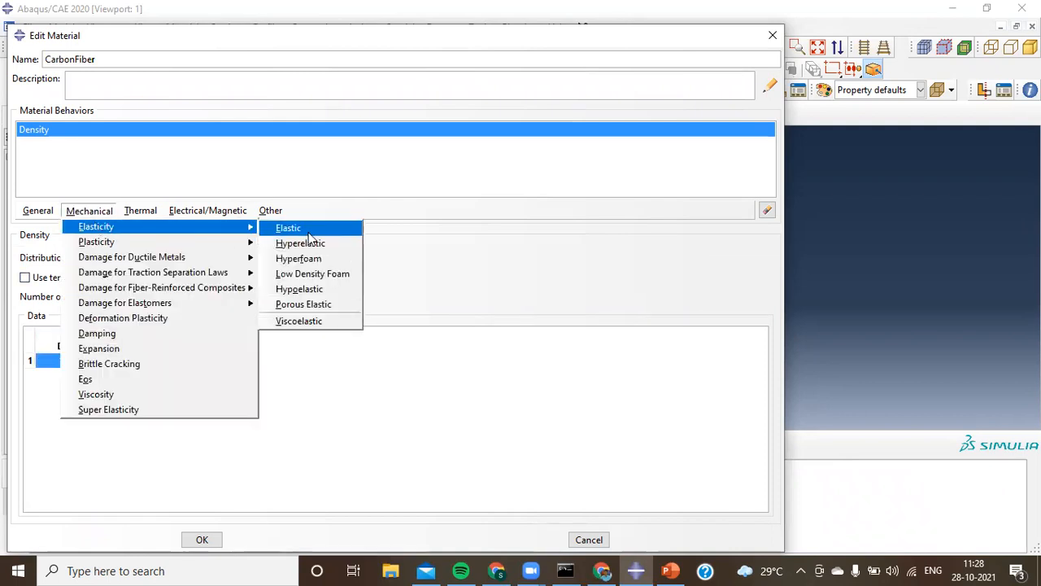
left_click(308, 233)
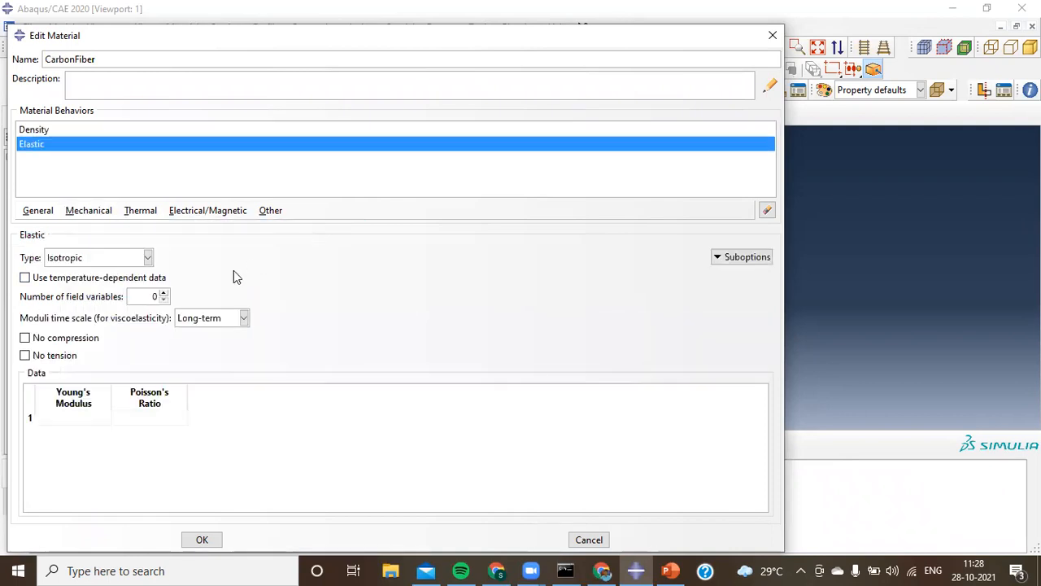
left_click(71, 262)
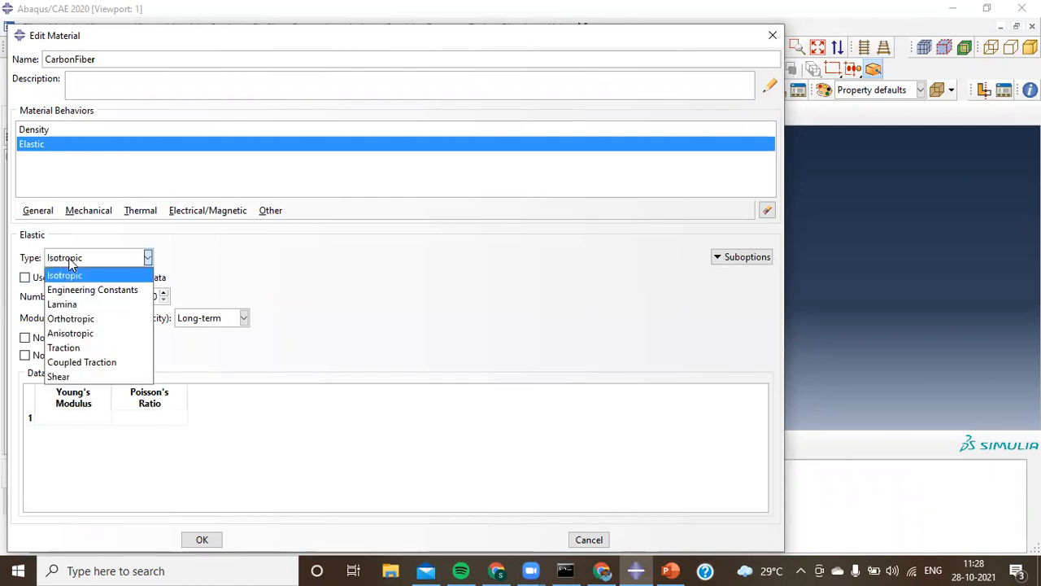
left_click(69, 305)
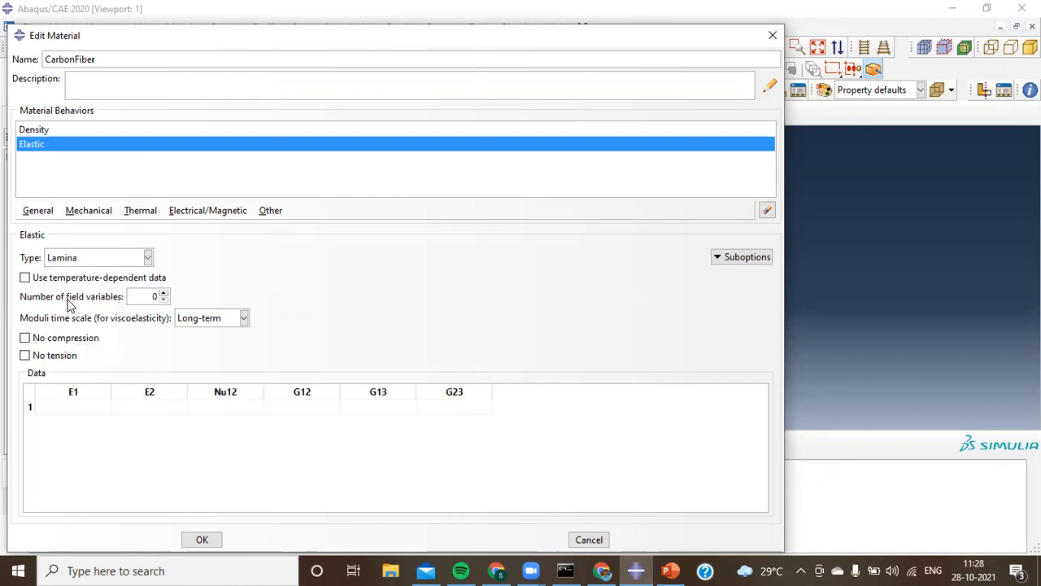
Set the lamina moduli E1 and E2 to 225000, and Nu12 and G12 to 0.1
left_click(65, 410)
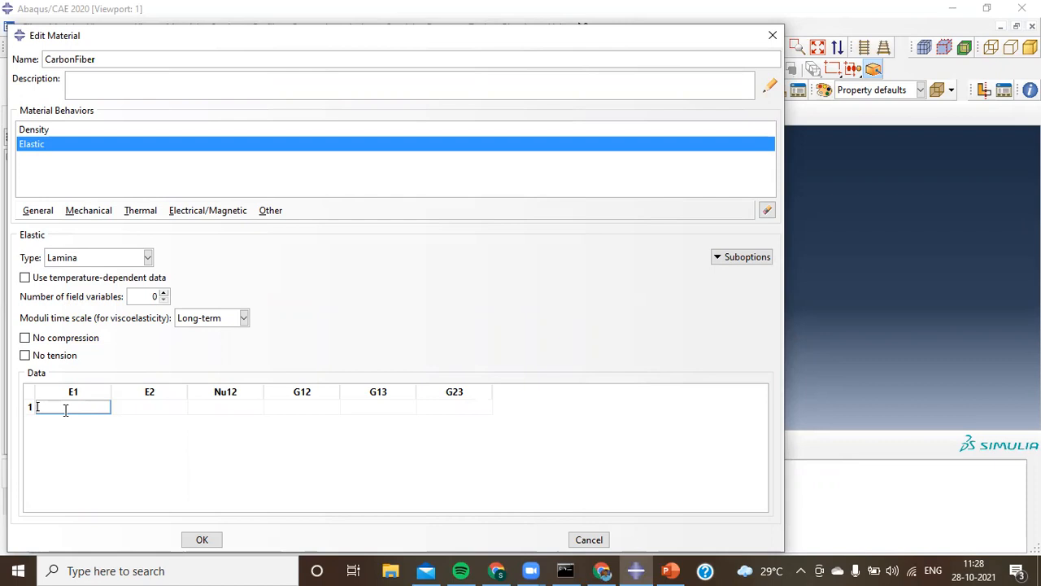
type("225000")
key("Tab")
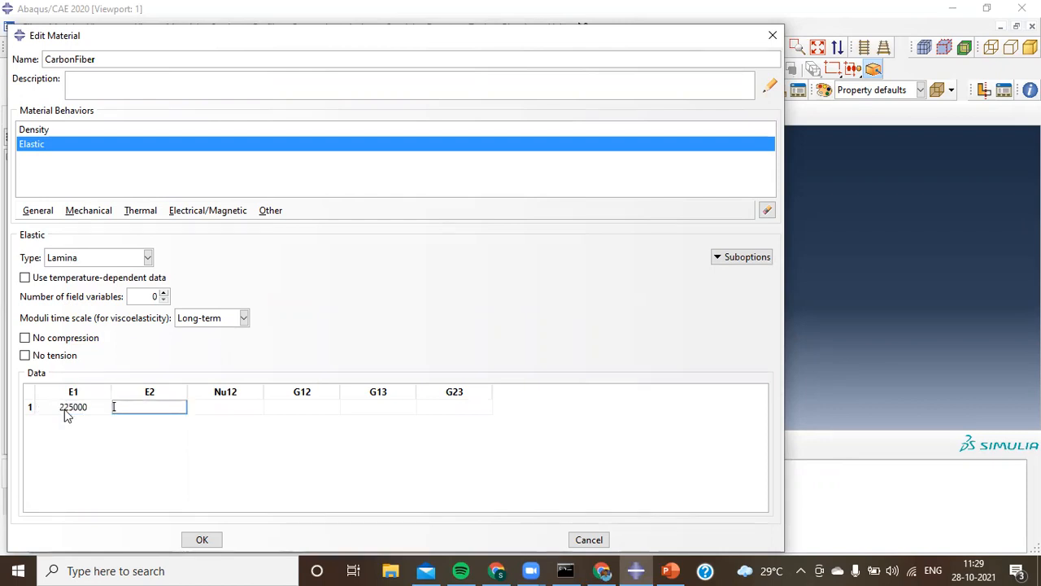
type("225000")
key("Tab")
type("0.1")
key("Tab")
type("0.1")
key("Tab")
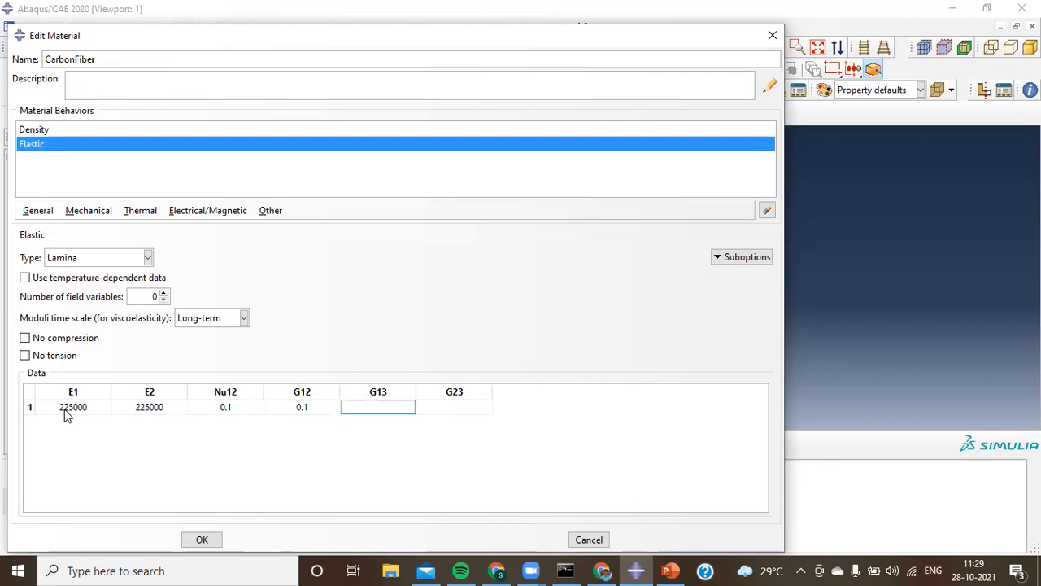
Set the lamina shear moduli G13 and G23 to 0.1
type("0.1")
key("Tab")
type(".01")
key("BackSpace")
key("BackSpace")
key("BackSpace")
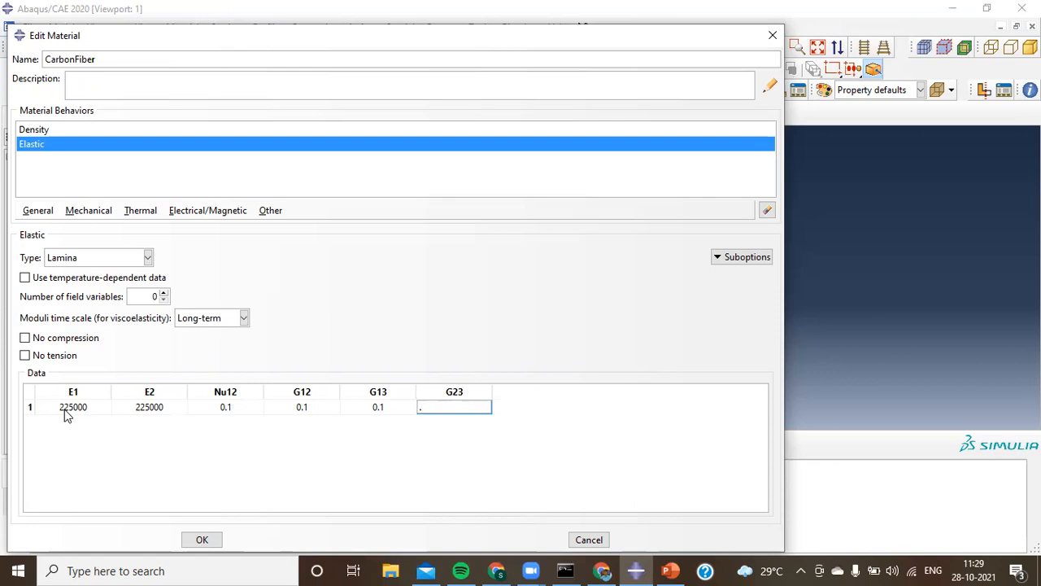
type("0.1")
Open the Fail Stress suboption of the elastic behavior and widen its editor to show all data columns
left_click(730, 257)
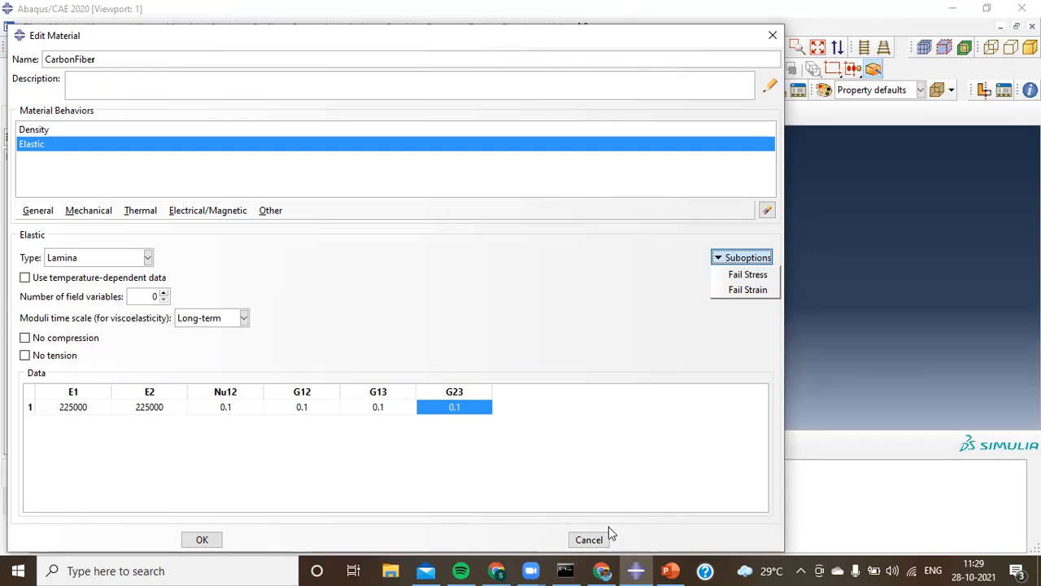
left_click(827, 289)
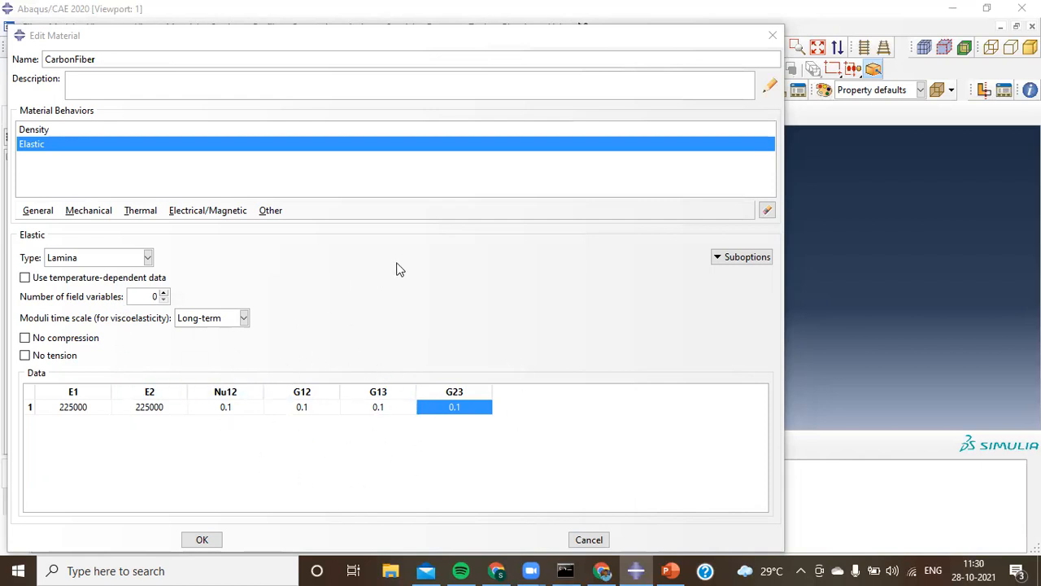
left_click(736, 257)
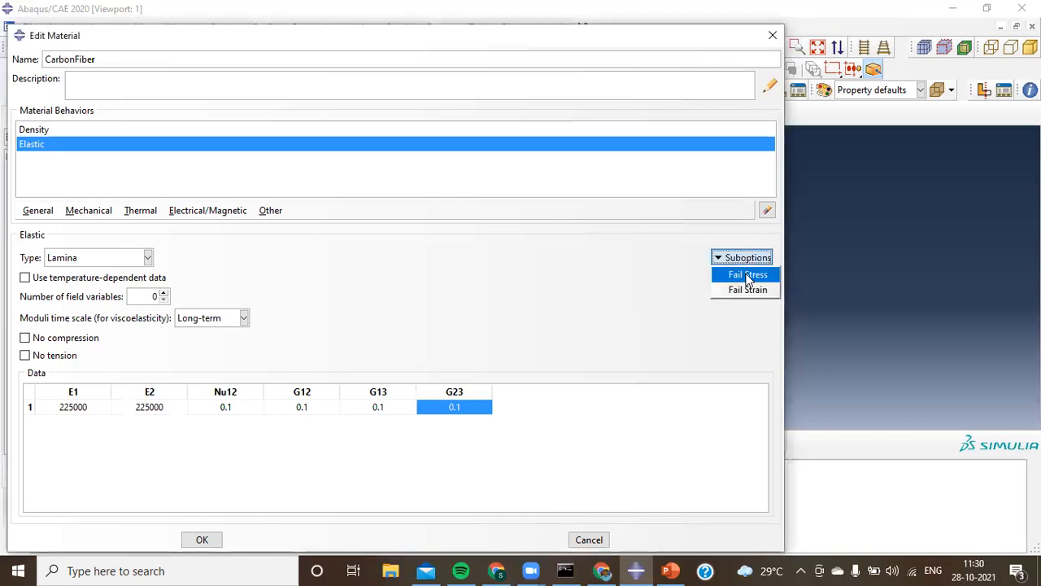
left_click(748, 277)
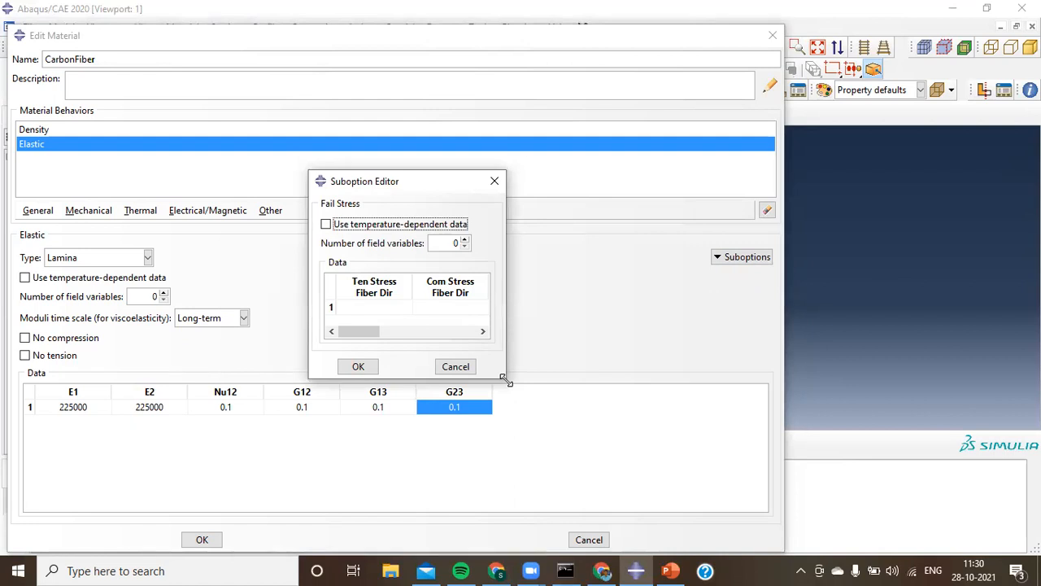
left_click_drag(505, 378, 968, 405)
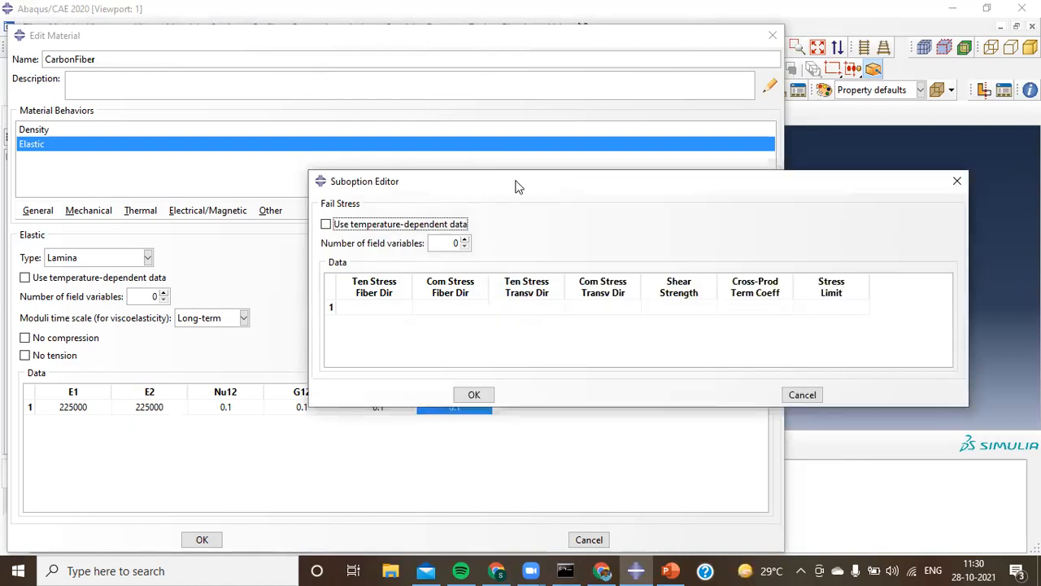
left_click_drag(516, 186, 327, 169)
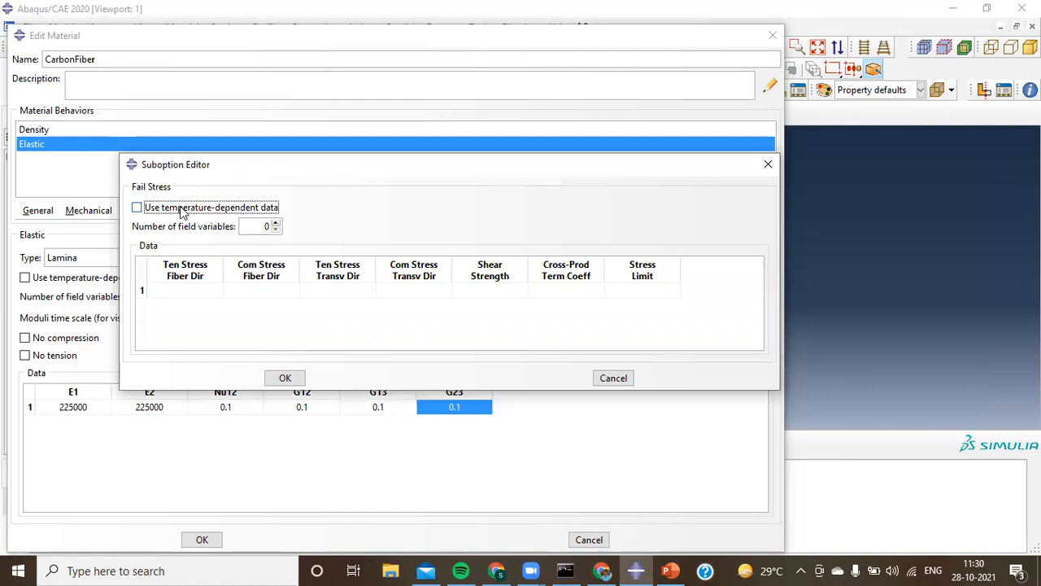
Set the fail stresses in both the fiber and transverse directions to 3100 in tension and 0.1 in compression
left_click(191, 293)
left_click(191, 293)
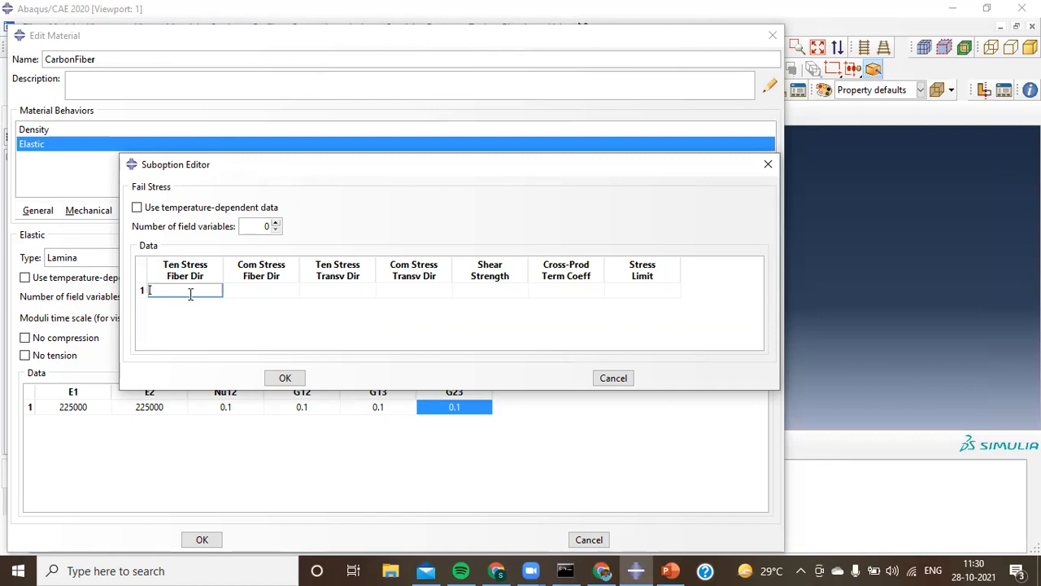
type("3100")
key("Tab")
type("0.1")
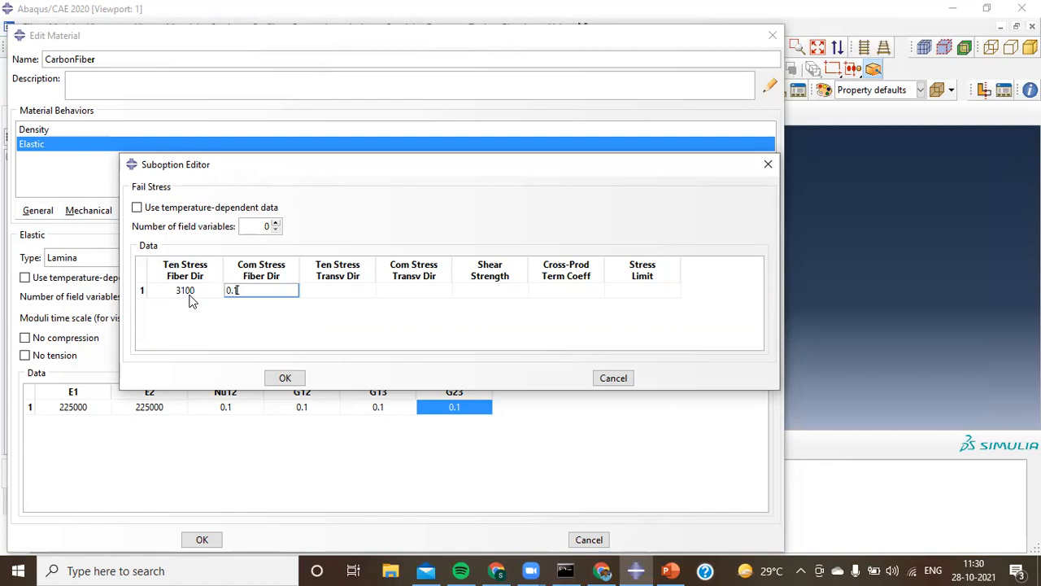
key("Tab")
type("3100")
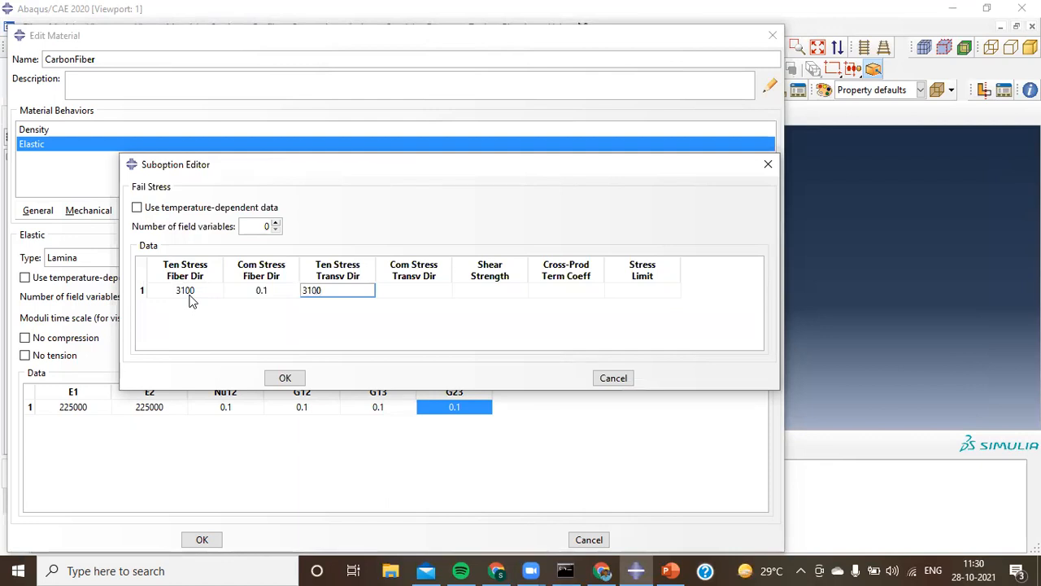
key("Tab")
type("0.1")
Set the shear strength to 0.1, the cross-product coefficient to 0 and the stress limit to 3100, and save the CarbonFiber material
key("Tab")
type("0.1")
key("Tab")
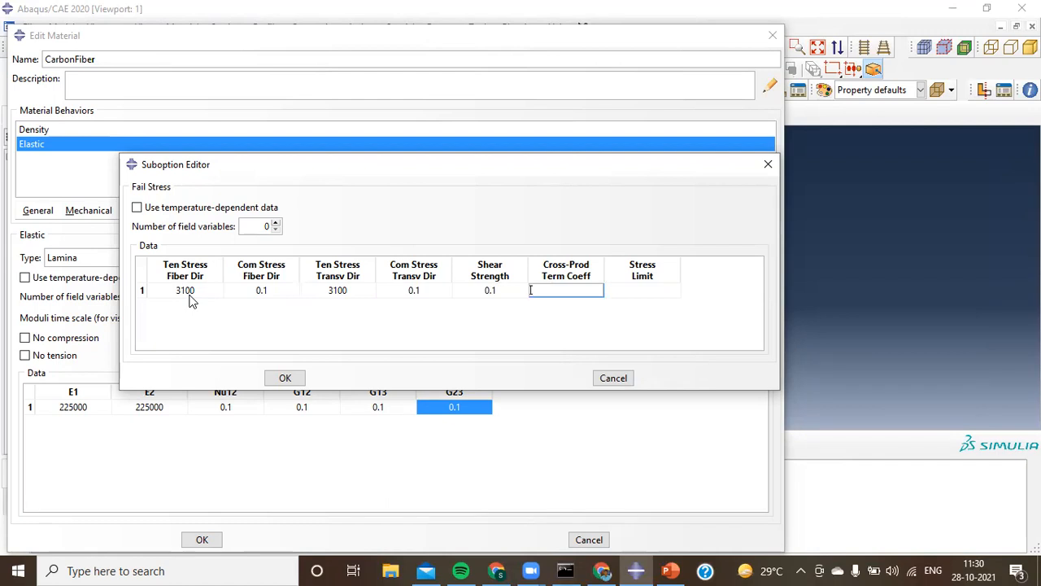
key("Tab")
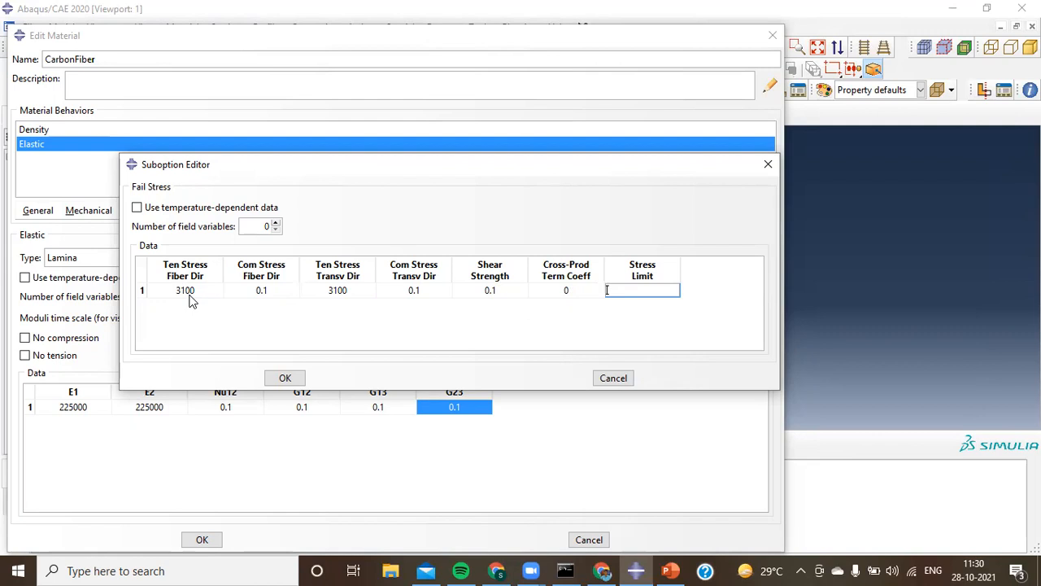
type("3100")
left_click(285, 378)
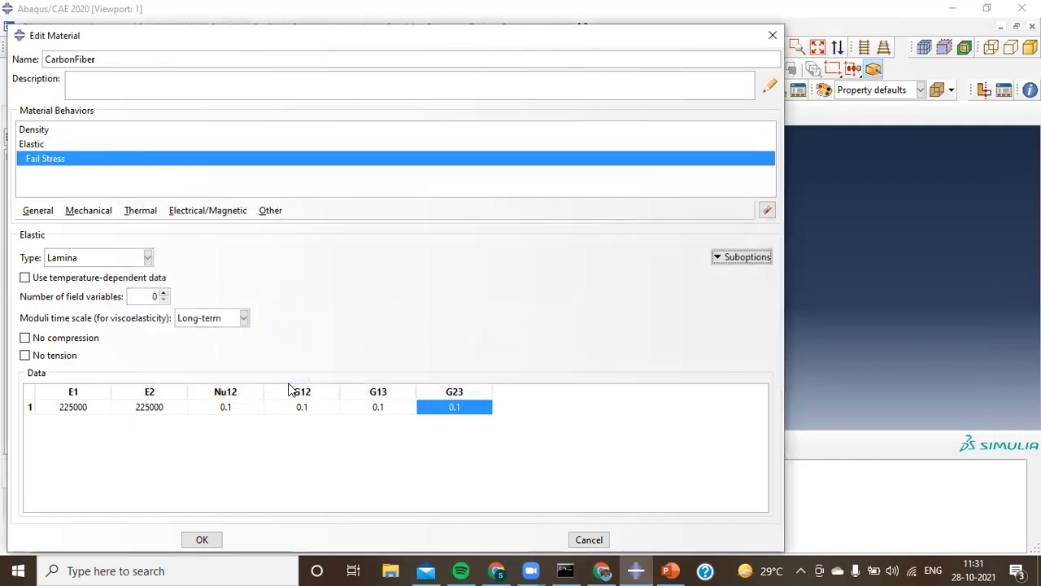
left_click_drag(332, 48, 415, 24)
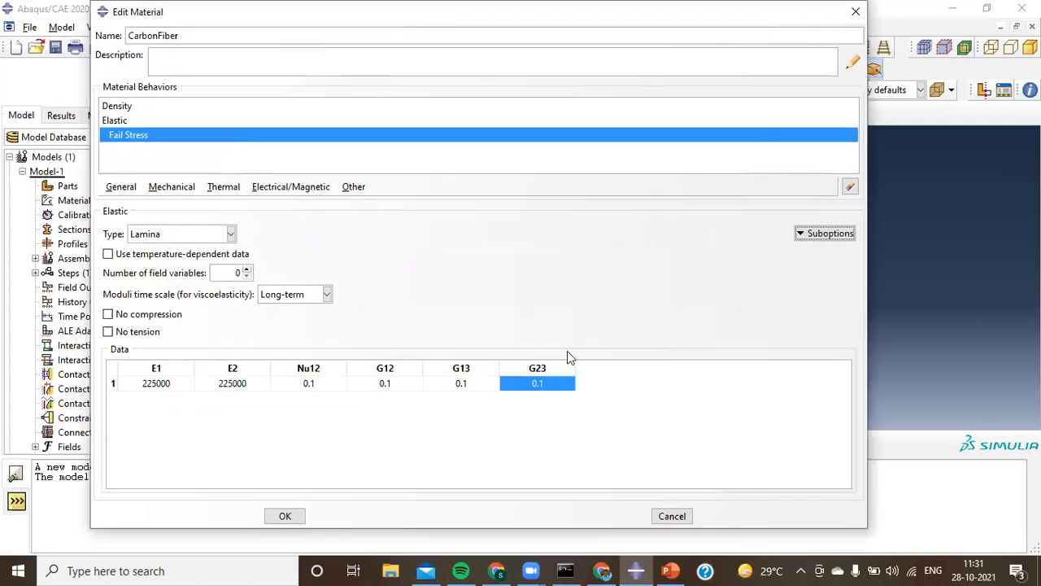
left_click(285, 516)
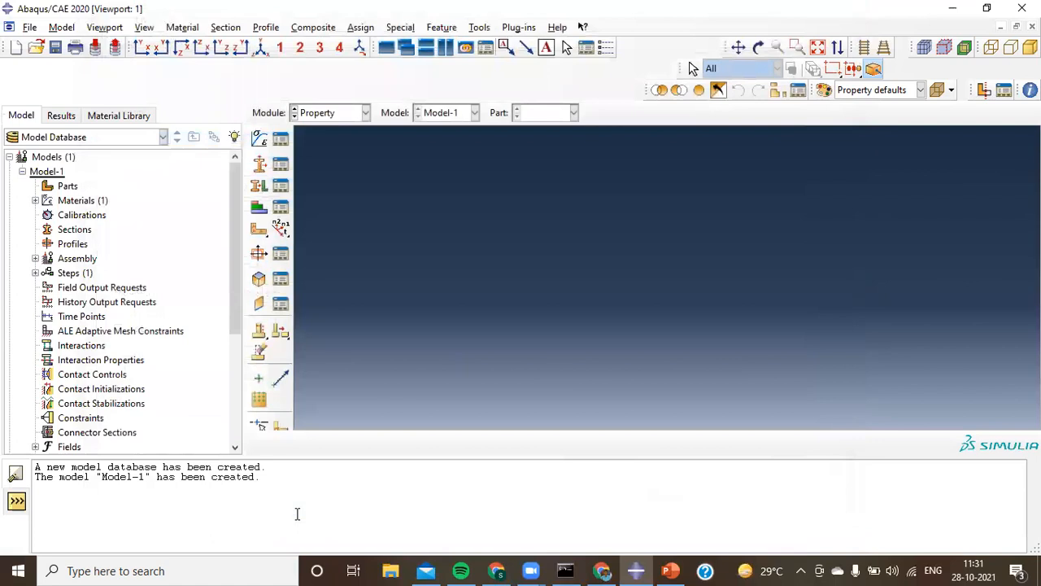
Switch to the Part module and start the sketch of a 3D deformable solid extrusion part with approximate size 200
left_click(330, 114)
left_click(317, 127)
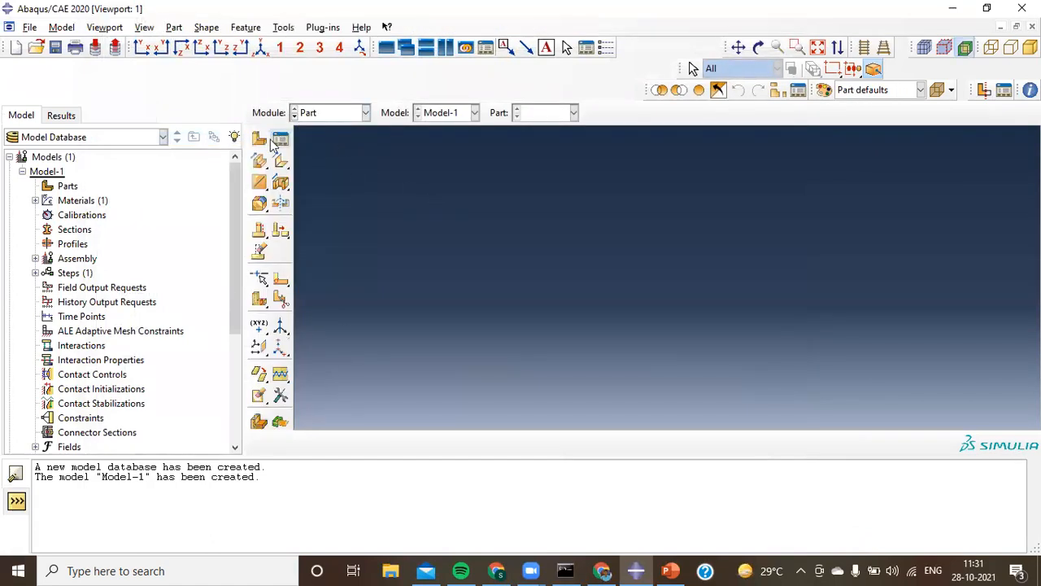
left_click(259, 139)
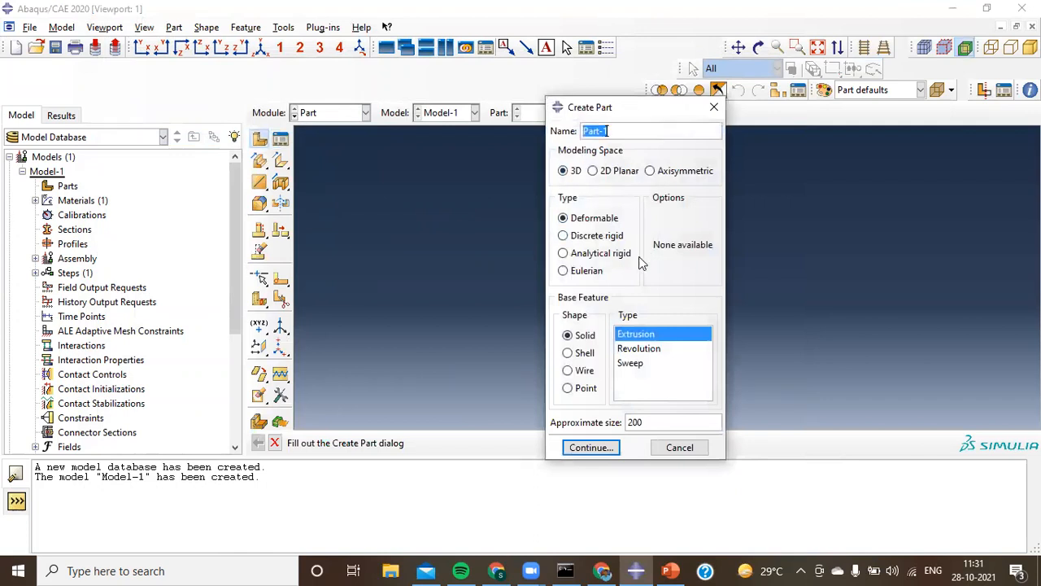
left_click(614, 448)
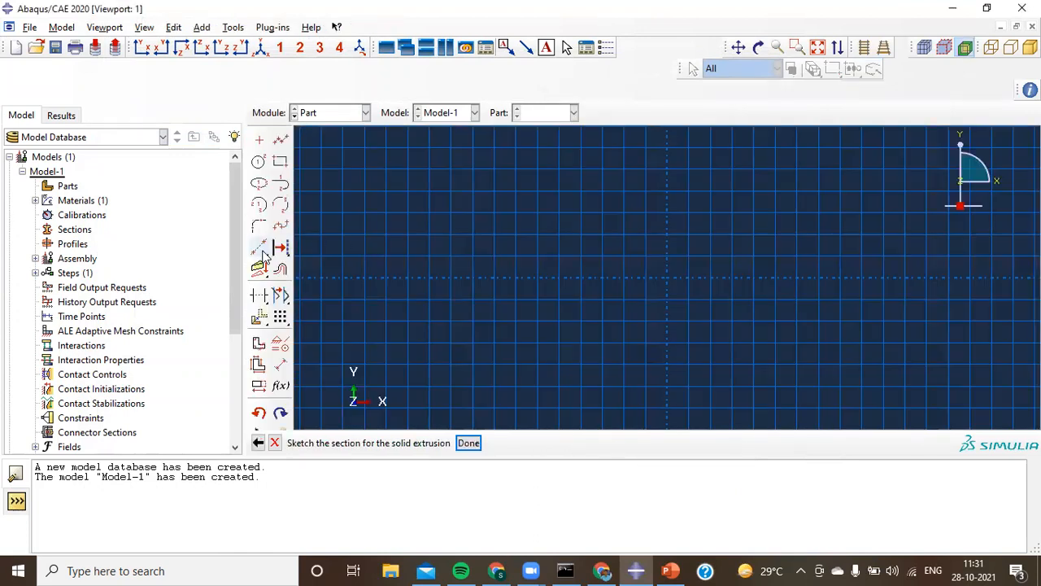
Add a horizontal and a vertical construction line through the sketch origin
left_click_drag(262, 254, 303, 252)
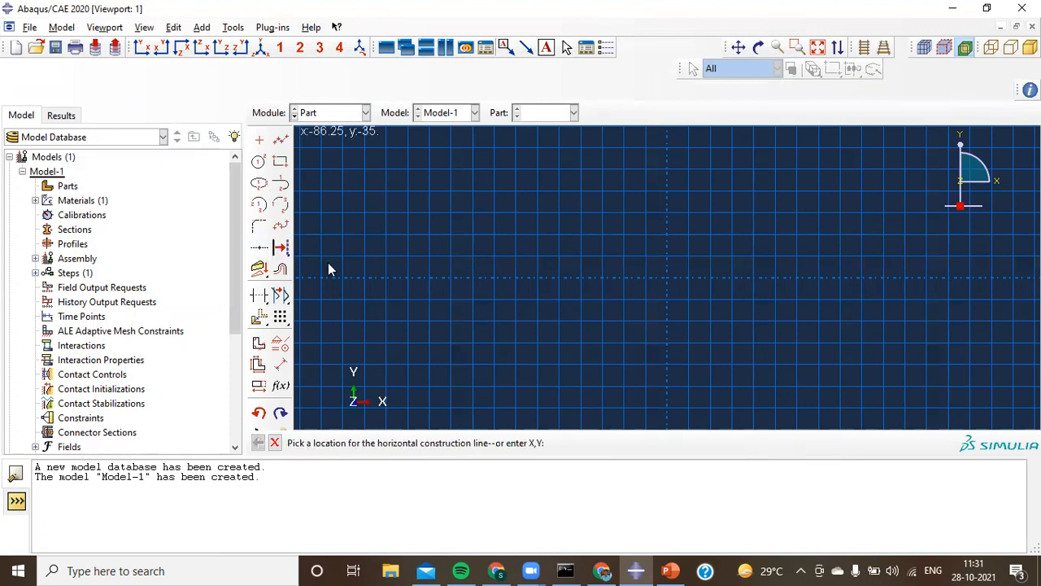
left_click(670, 280)
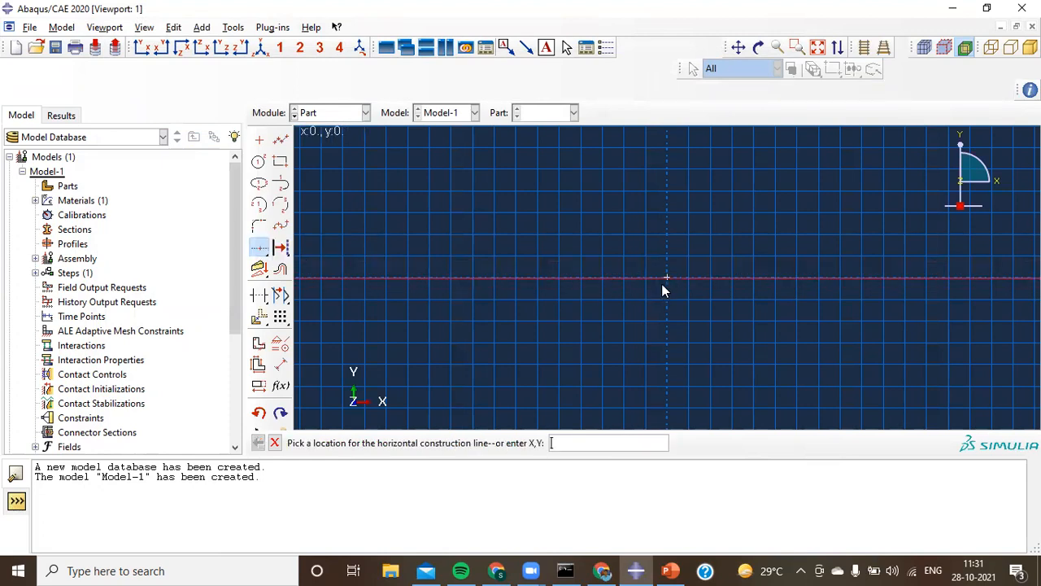
left_click_drag(262, 254, 303, 252)
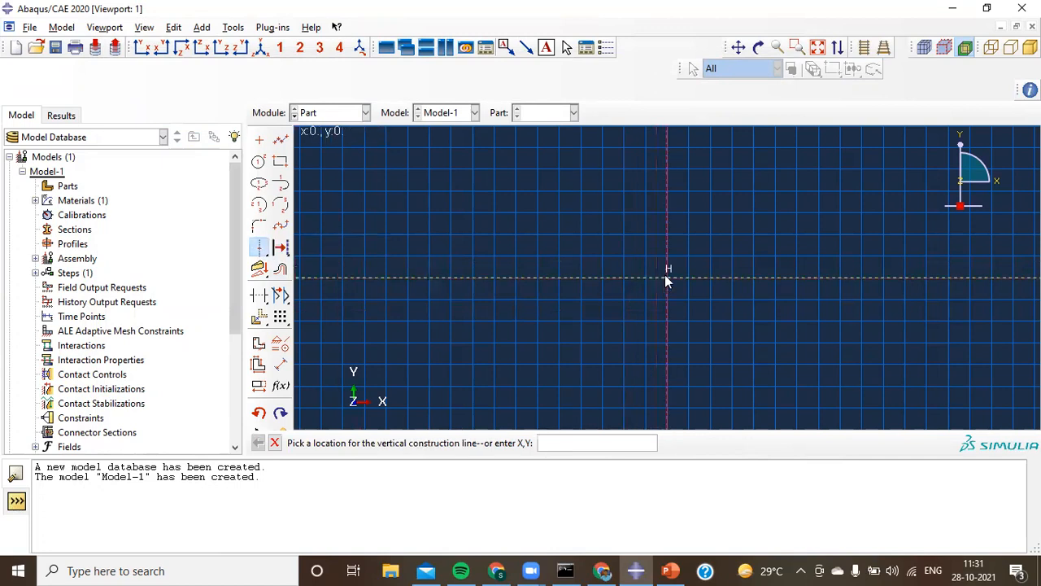
left_click(665, 277)
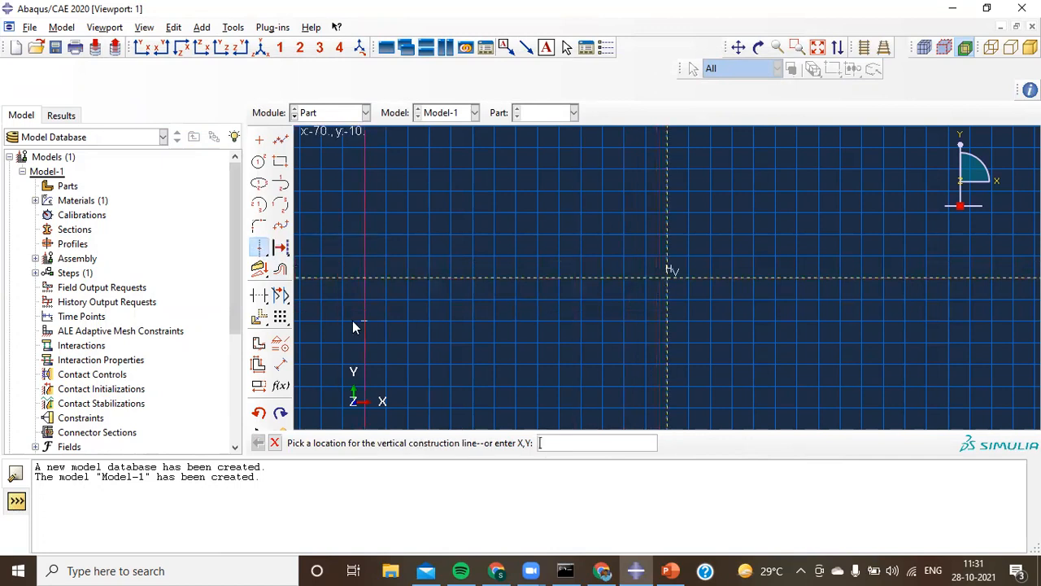
Apply a Fixed constraint to the horizontal and vertical construction lines
left_click(280, 343)
left_click(29, 204)
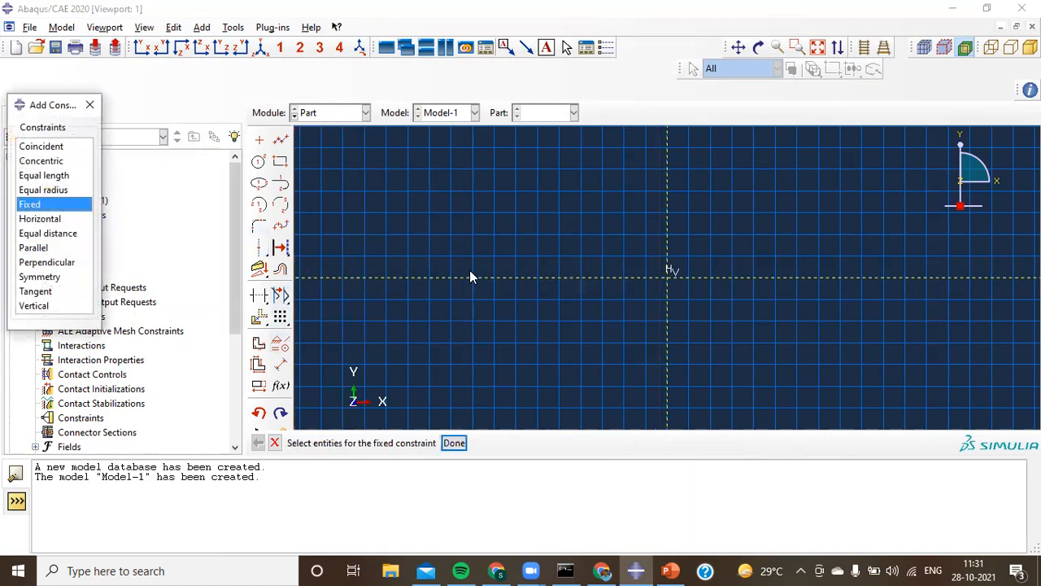
left_click(470, 276)
left_click(454, 442)
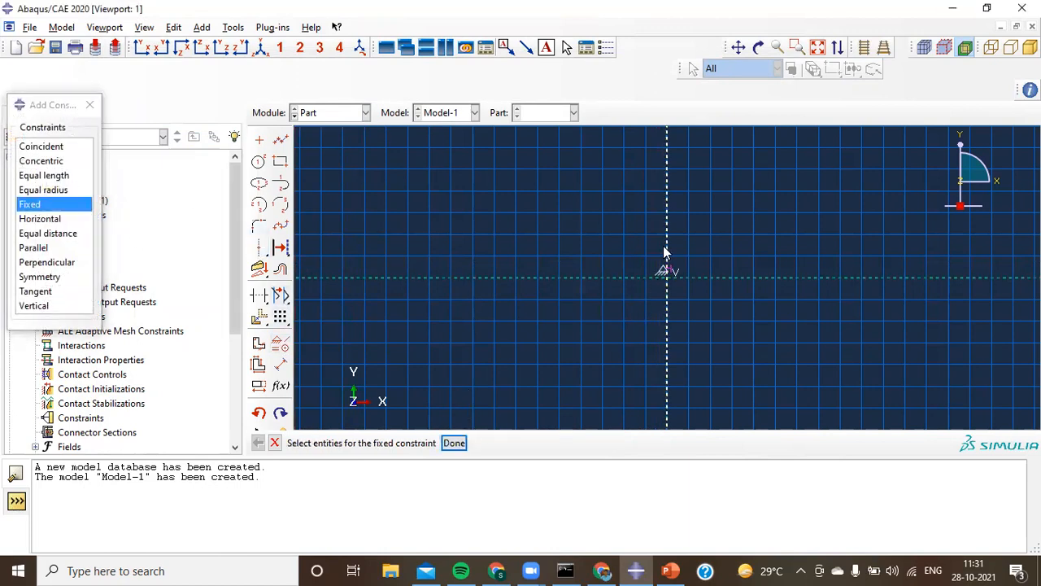
left_click(91, 105)
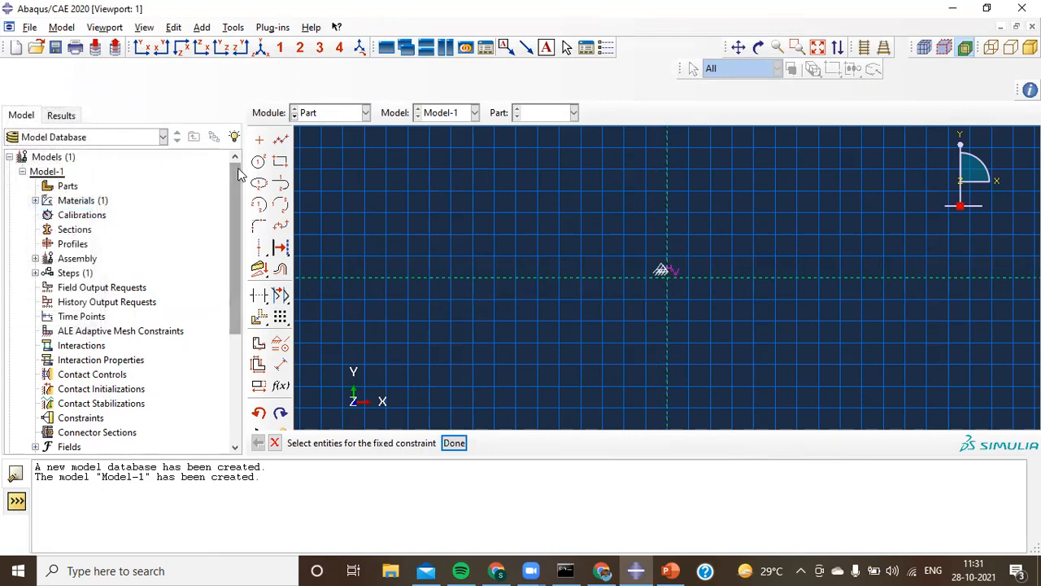
Sketch a rectangle from the origin to about (45, 25), and a smaller rectangle inset one grid square inside it
left_click(280, 162)
left_click(669, 277)
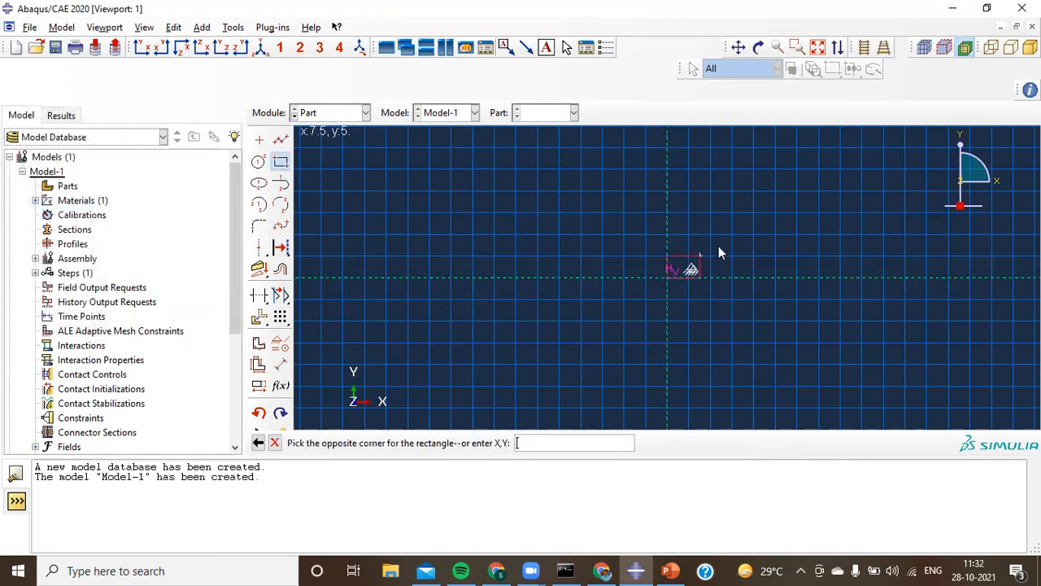
left_click(861, 171)
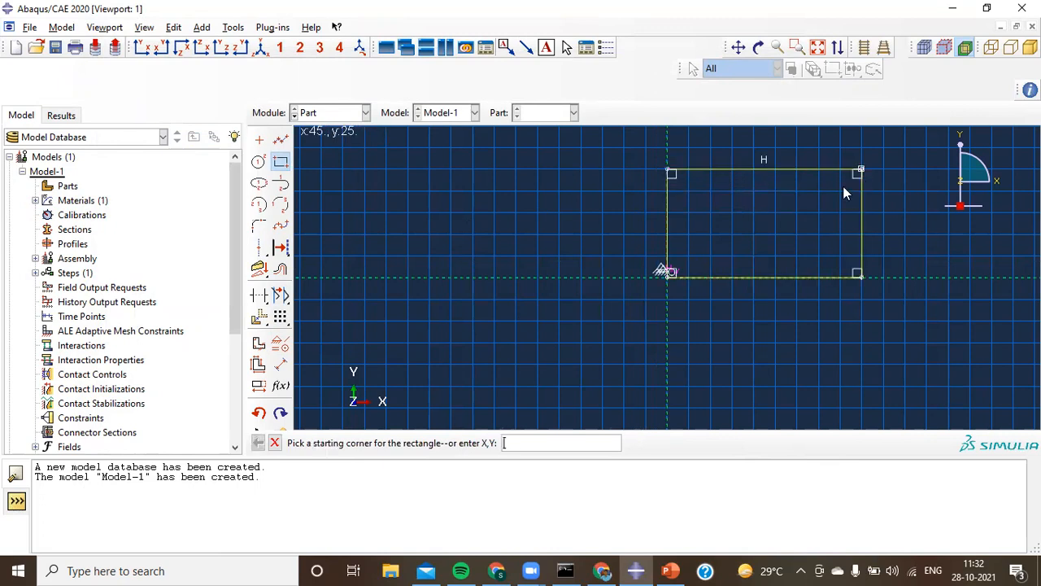
left_click(689, 256)
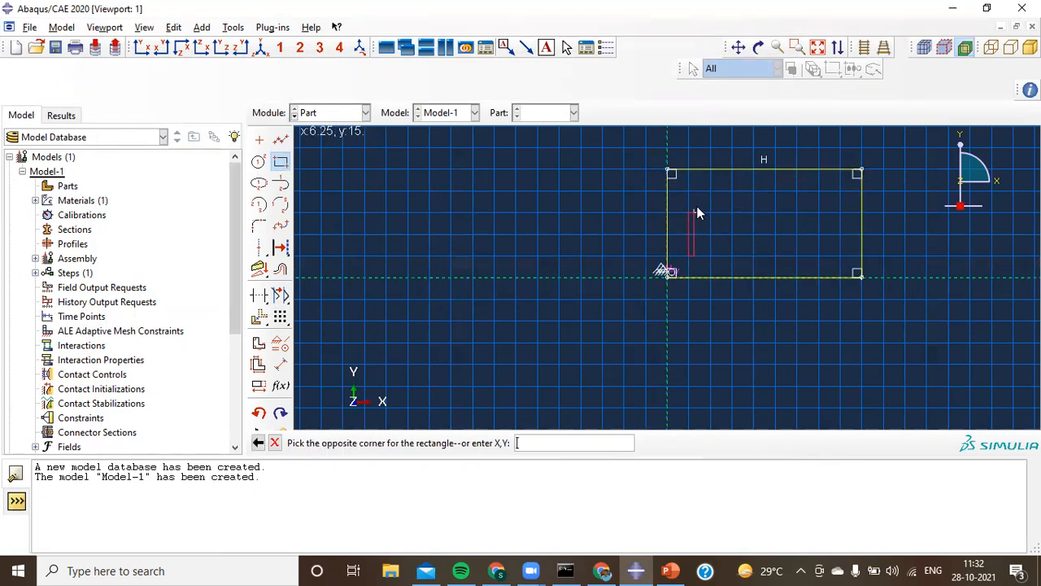
left_click(838, 192)
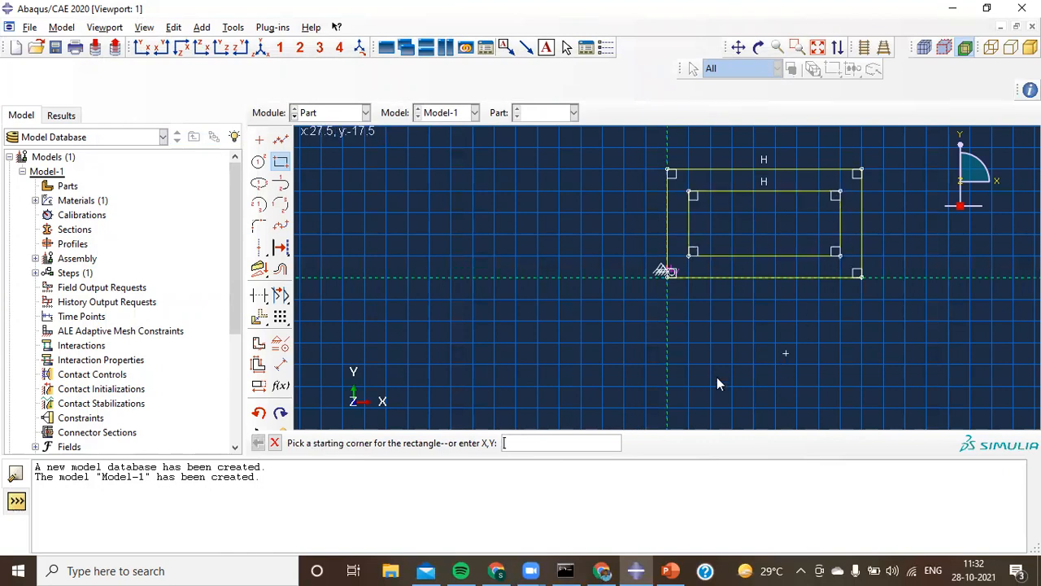
left_click(274, 442)
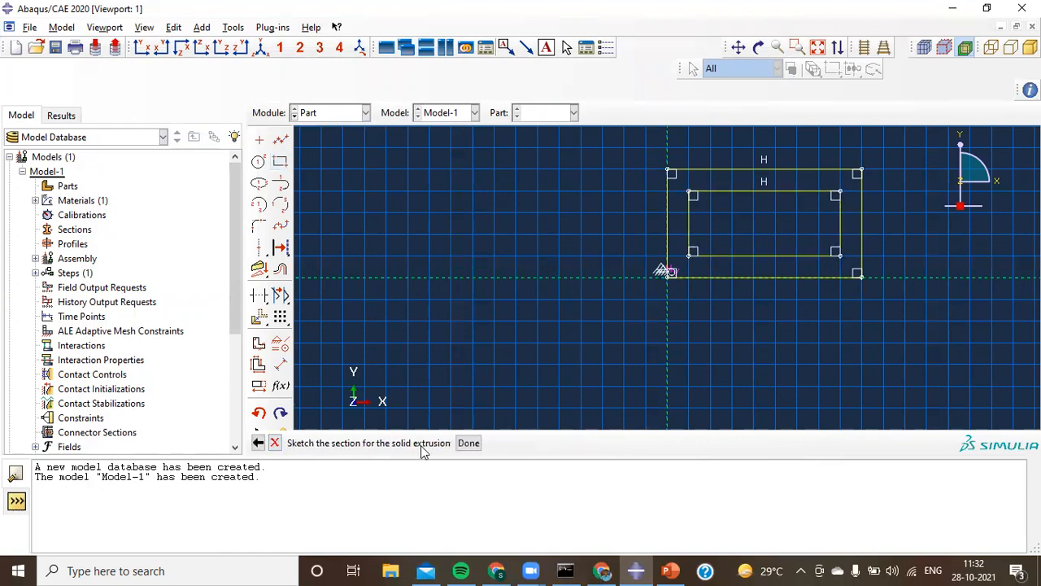
Finish the section sketch and extrude it to a depth of 100
left_click(469, 443)
type("100")
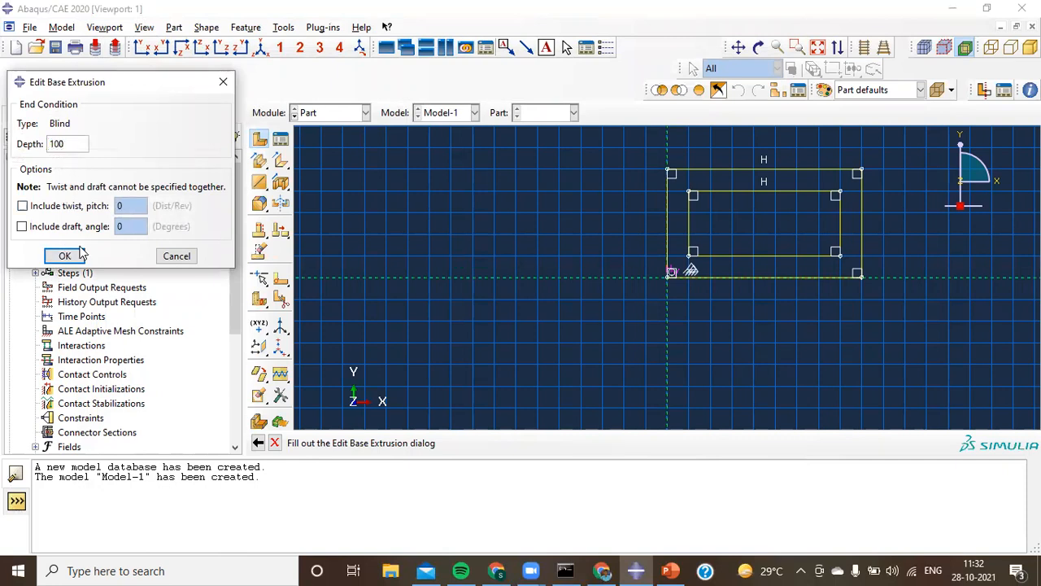
left_click(80, 255)
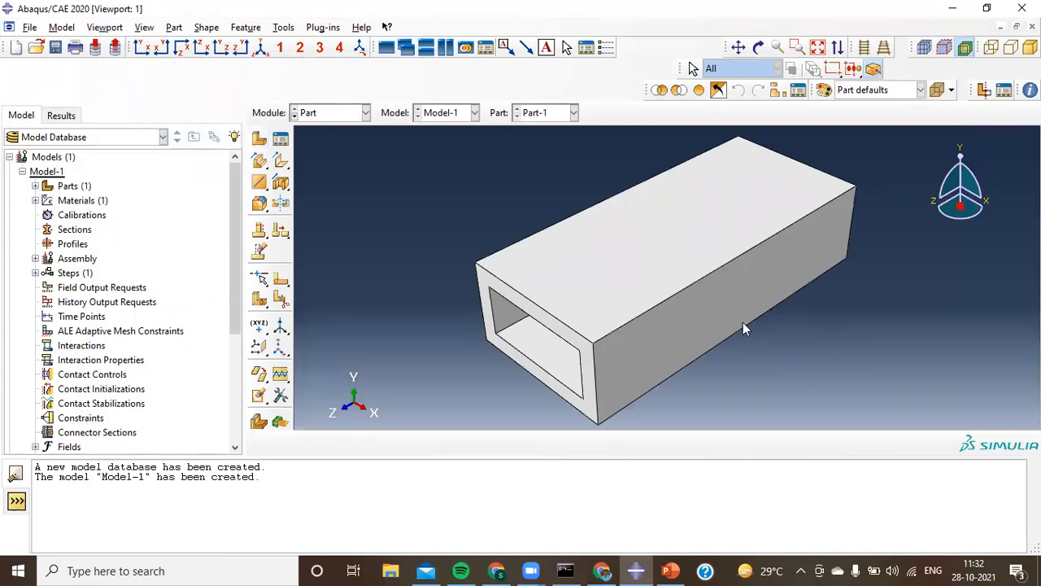
Turn off perspective and inspect the hollow box part from its open end
left_click(865, 47)
scroll(604, 278, "down", 4)
left_click_drag(652, 282, 691, 249, "ctrl+alt")
scroll(621, 282, "up", 5)
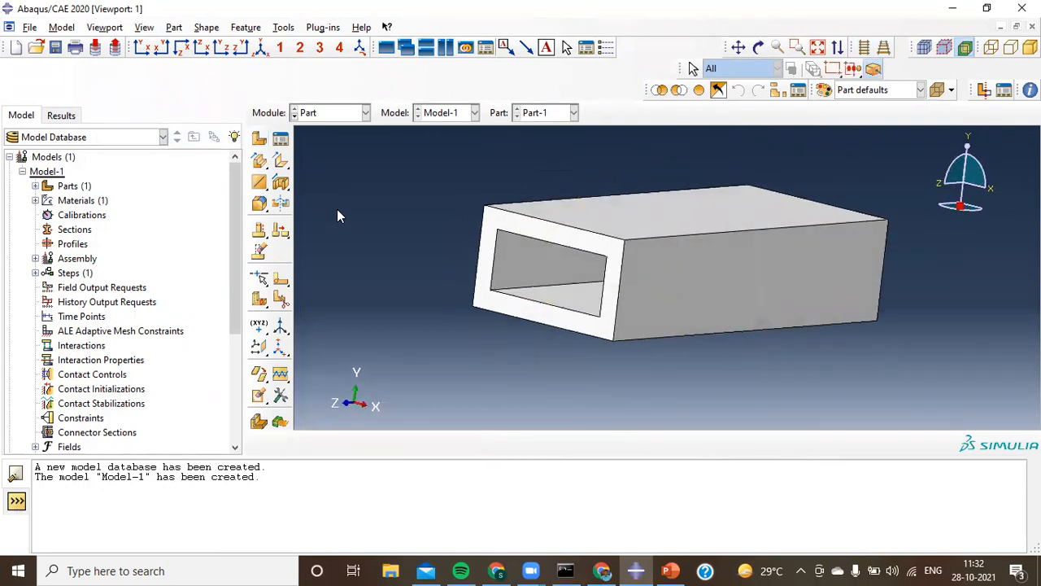
Create a solid homogeneous section with the CarbonFiber material in the Property module
left_click(353, 118)
left_click(338, 142)
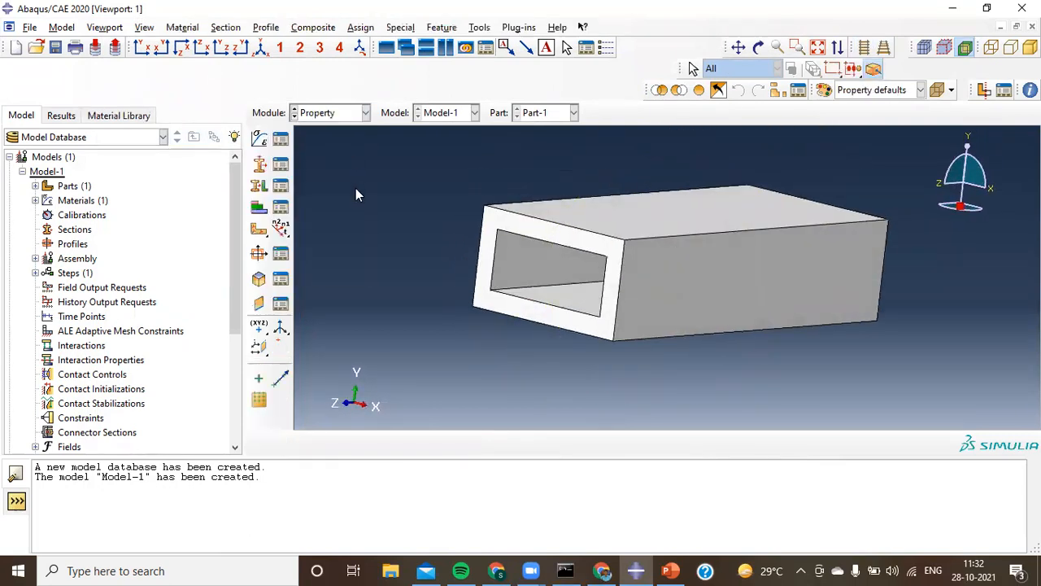
left_click(259, 165)
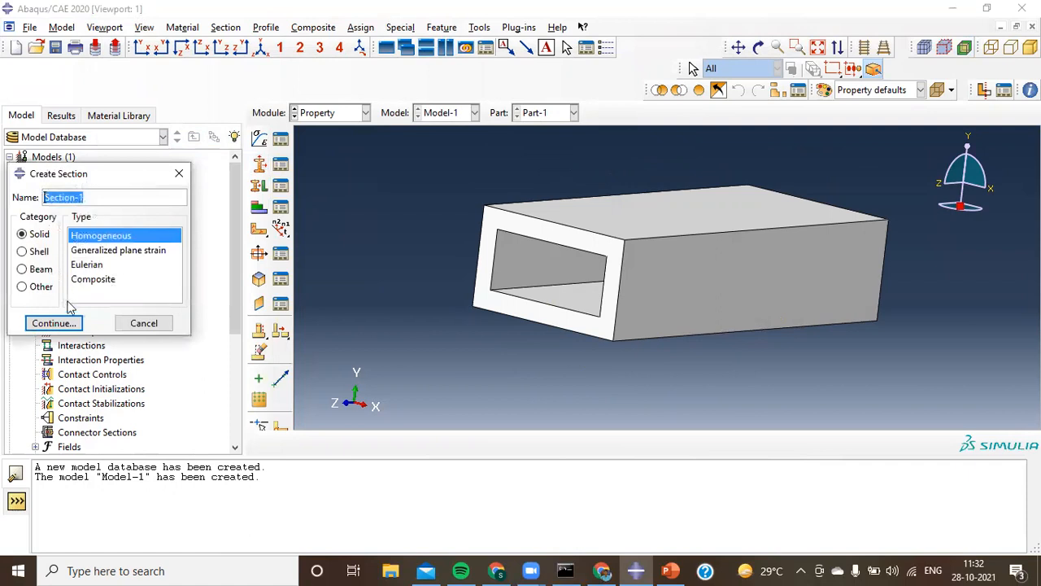
left_click(52, 323)
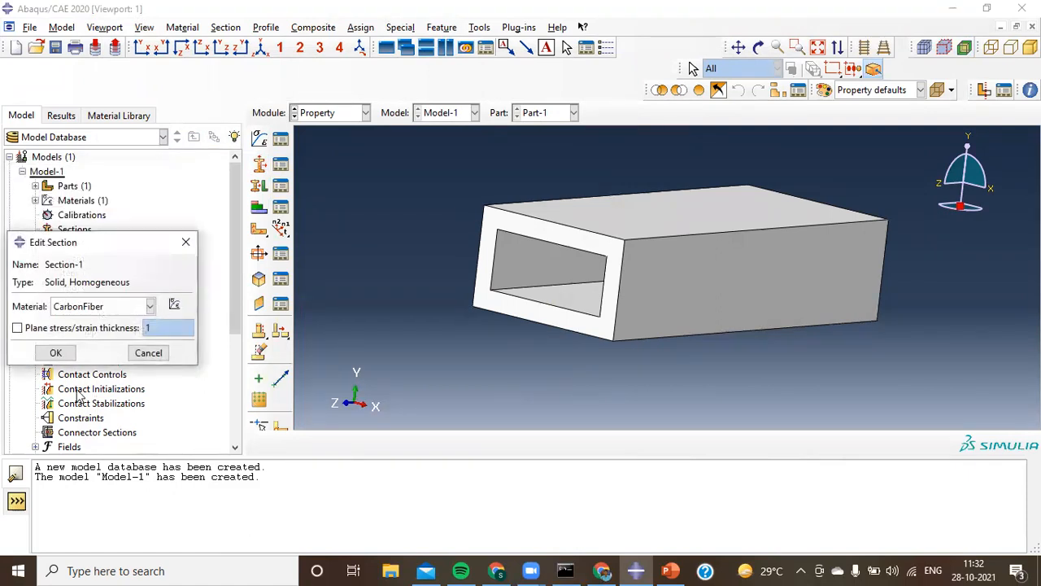
left_click(55, 353)
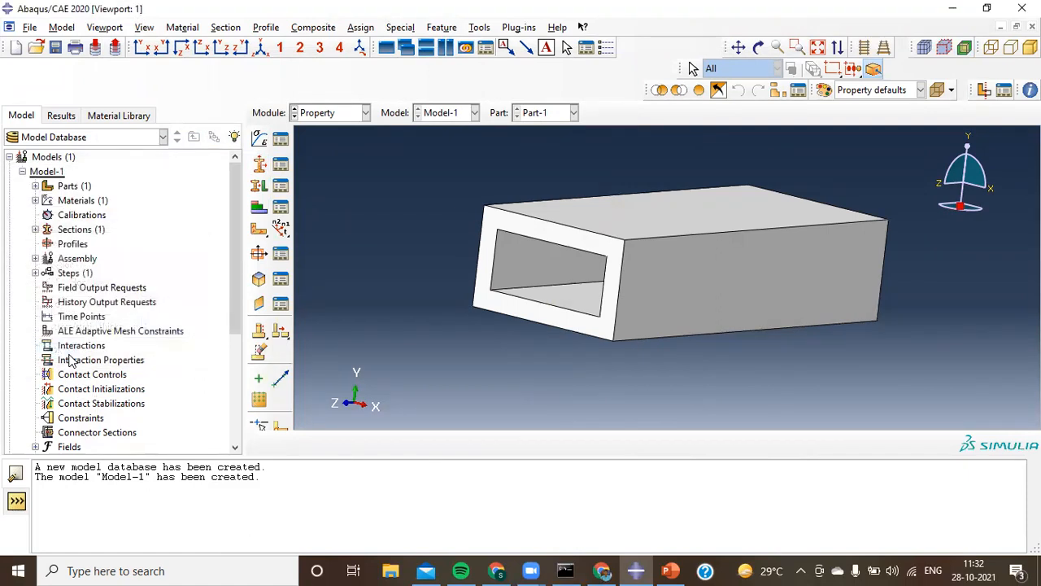
Assign the CarbonFiber solid section to the entire hollow box, creating a set for the region
left_click(259, 188)
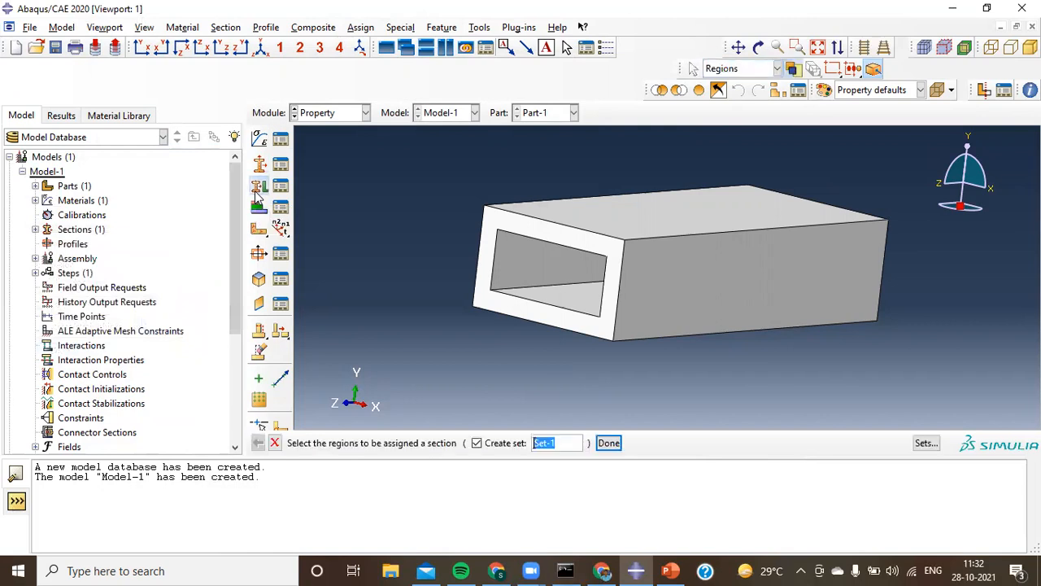
left_click_drag(452, 180, 673, 381)
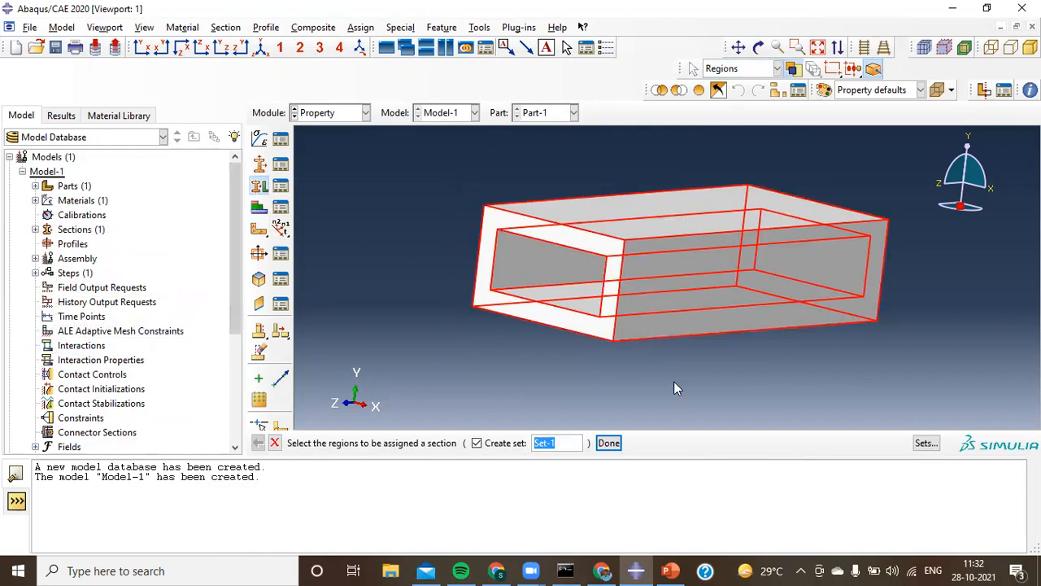
left_click(609, 443)
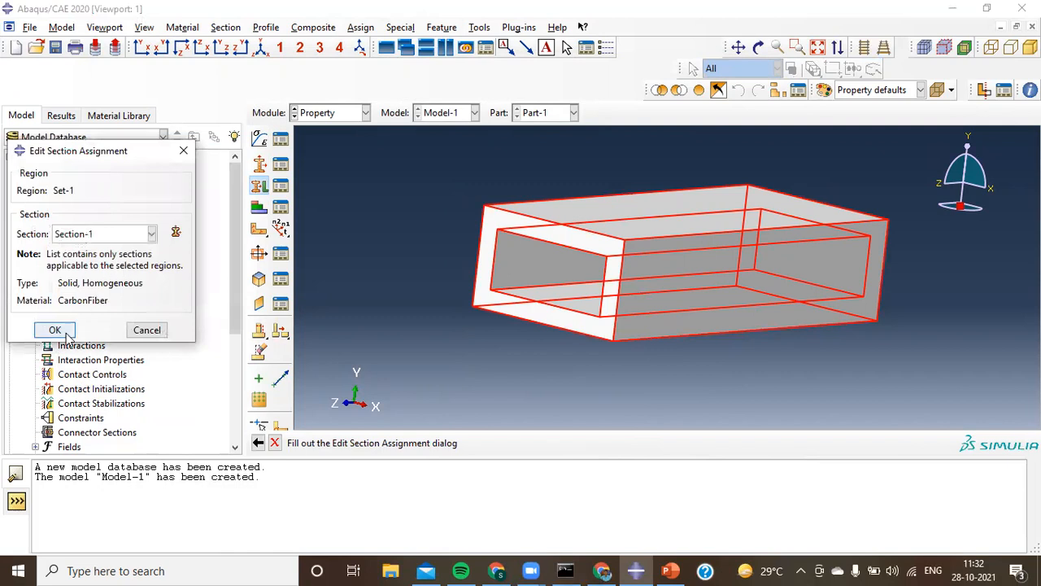
left_click(55, 330)
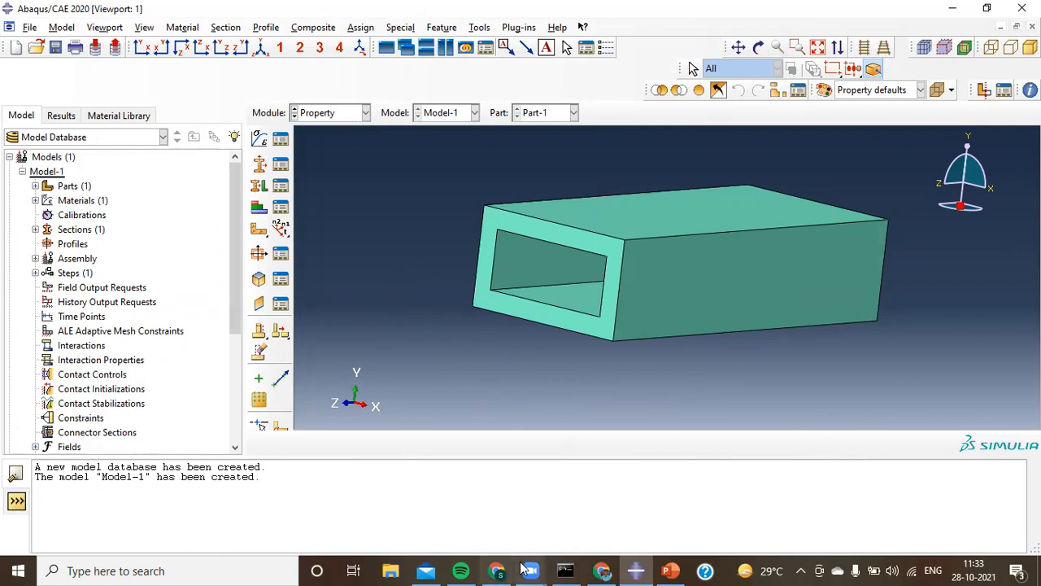
Switch to Chrome and read the concrete deterioration PDF from the cover requirements on page 2 through the chemical attack section
left_click(501, 498)
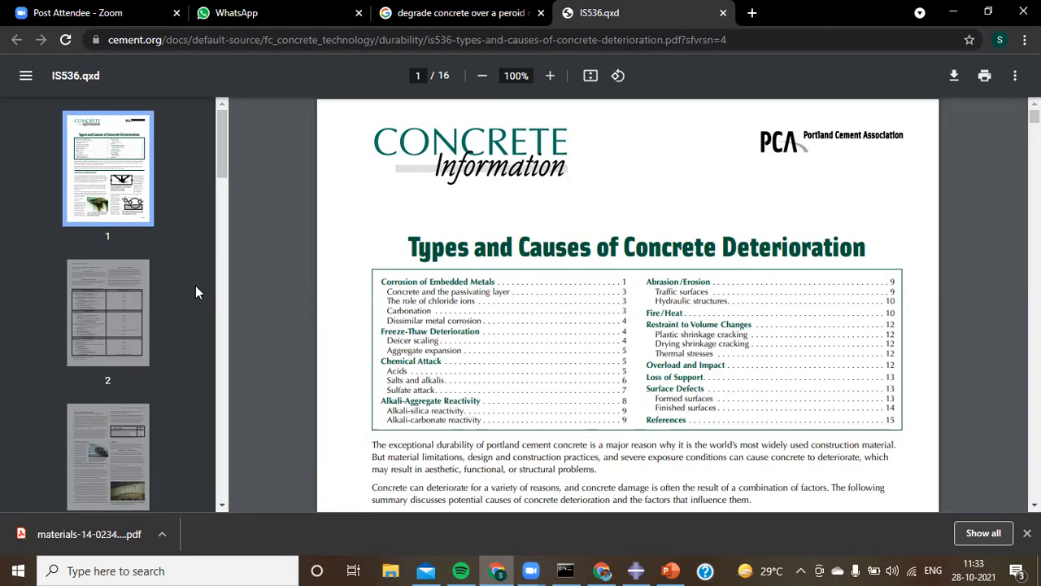
left_click(138, 326)
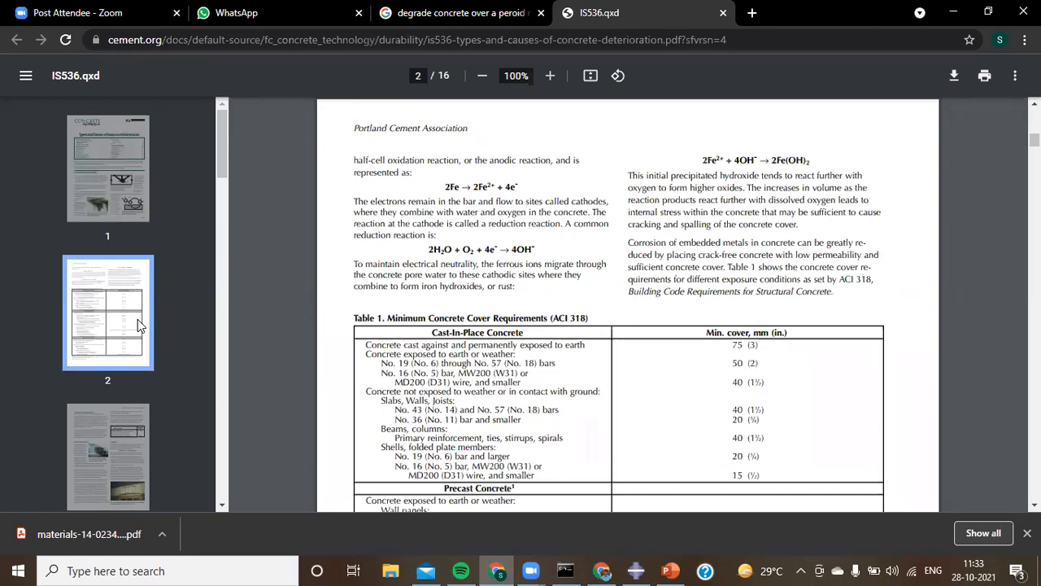
scroll(138, 326, "down", 1)
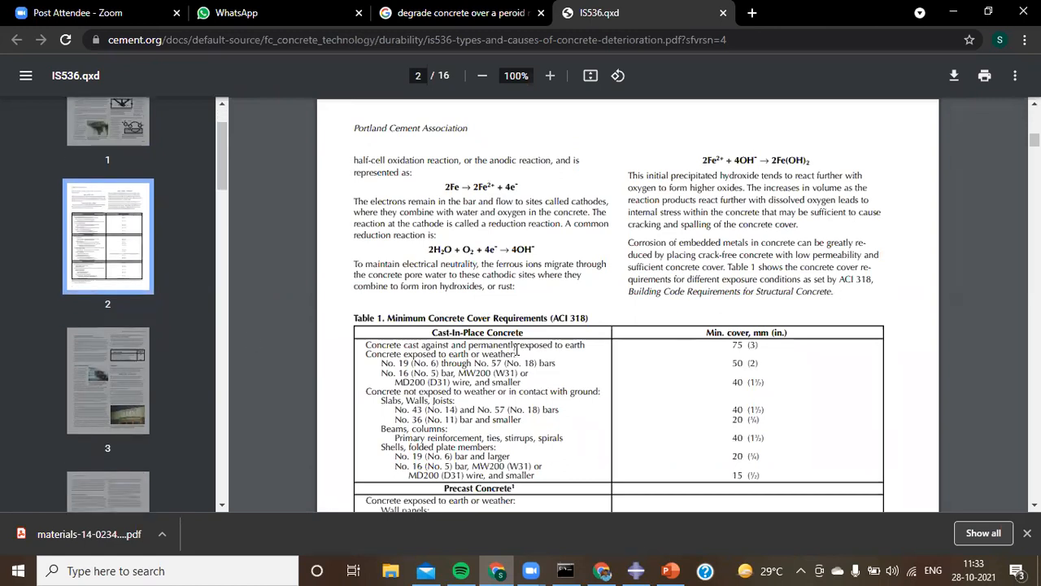
scroll(517, 350, "down", 1)
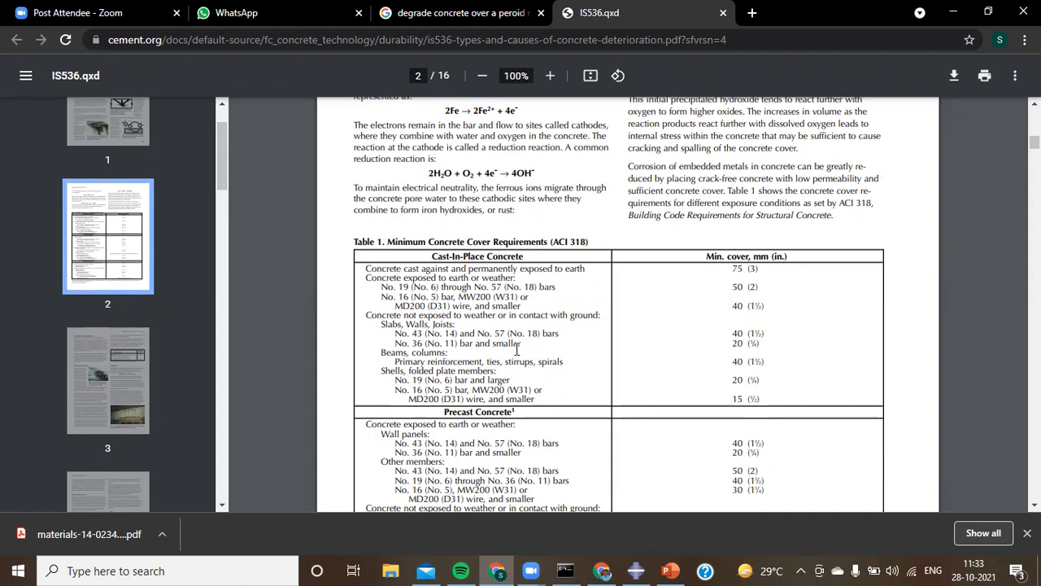
scroll(517, 349, "down", 8)
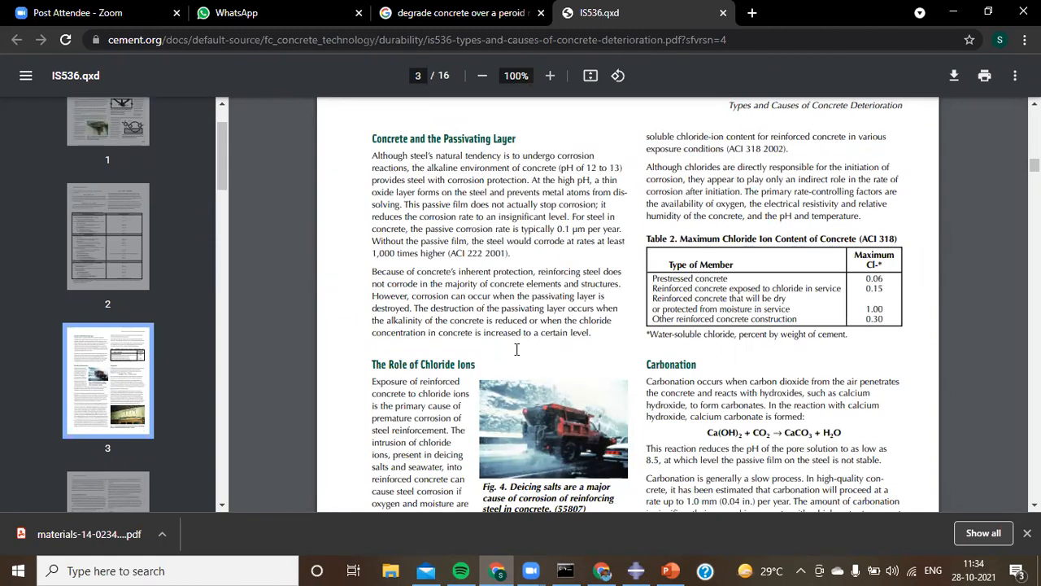
scroll(516, 350, "down", 10)
scroll(516, 350, "down", 8)
scroll(516, 350, "down", 15)
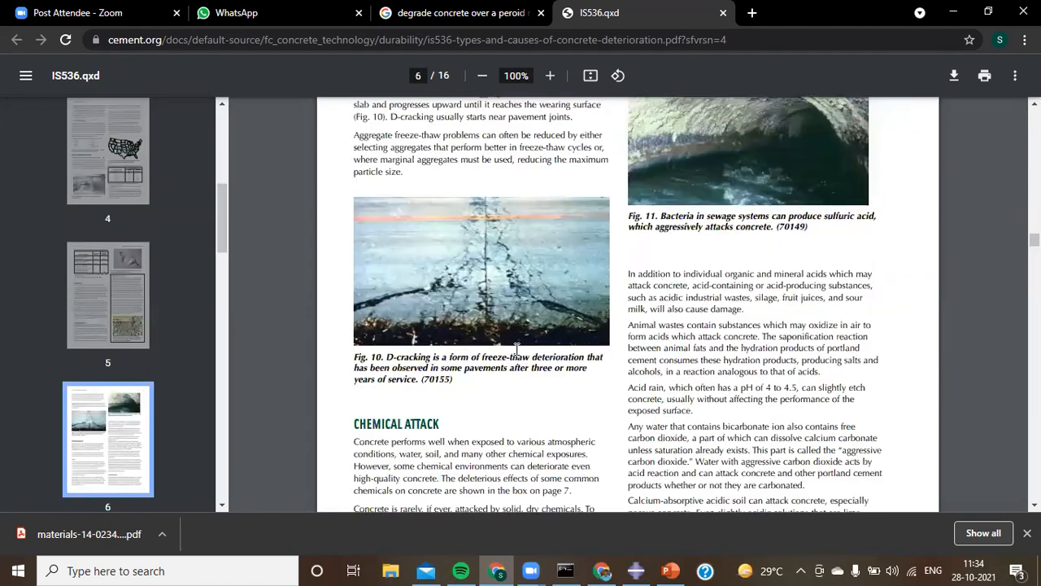
Examine the table of cement types for sulfate exposure, skim the remaining page thumbnails and return to the Google results on concrete degradation
scroll(516, 350, "down", 10)
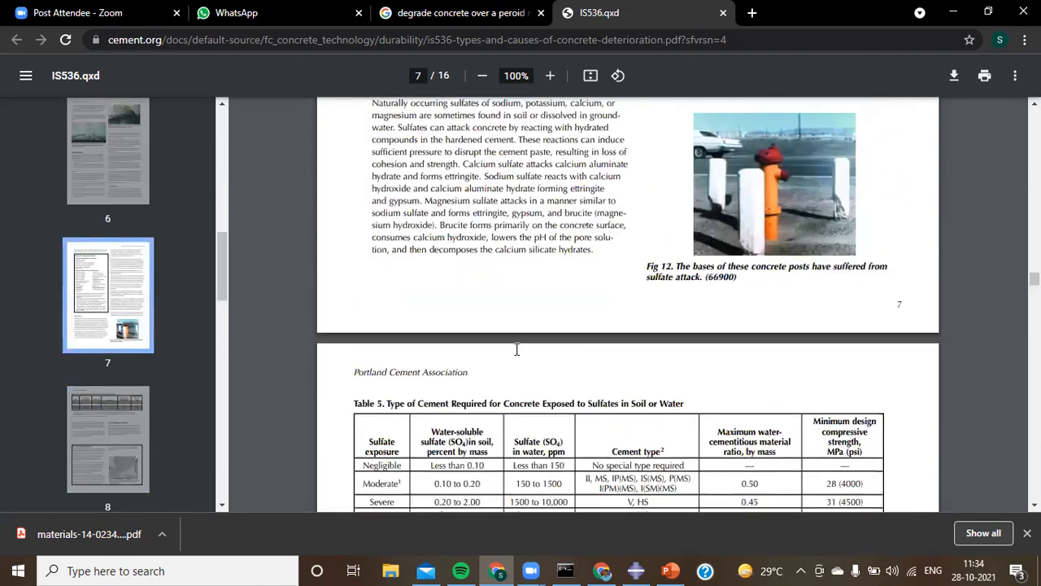
scroll(516, 349, "down", 2)
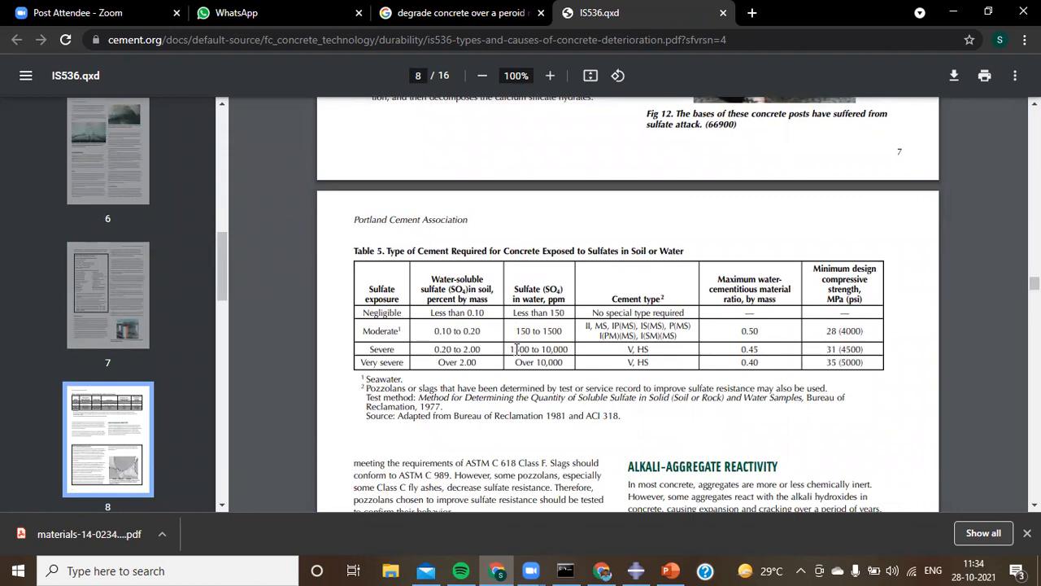
scroll(516, 349, "down", 2)
scroll(517, 349, "up", 3)
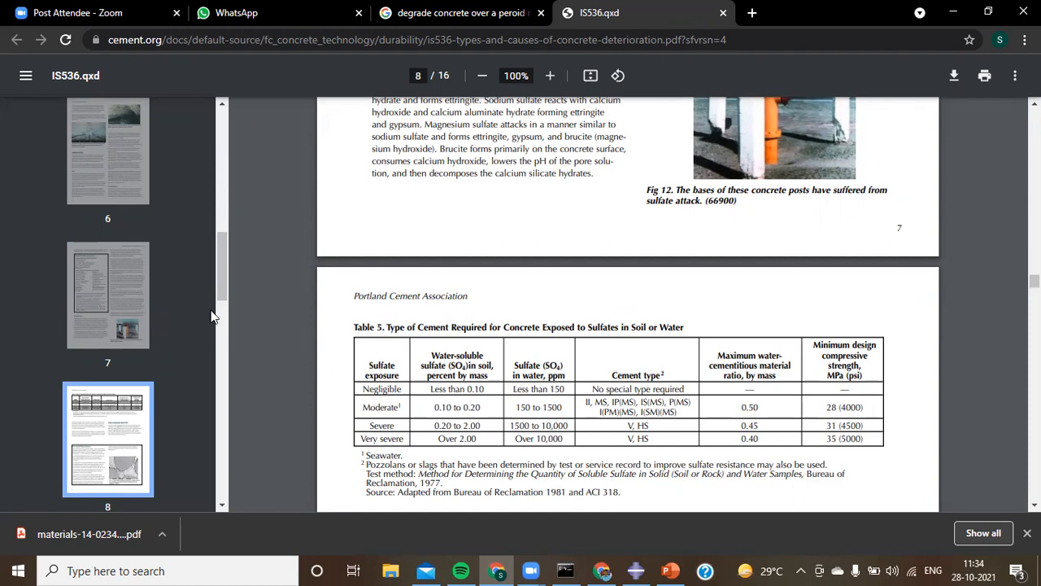
scroll(211, 313, "down", 8)
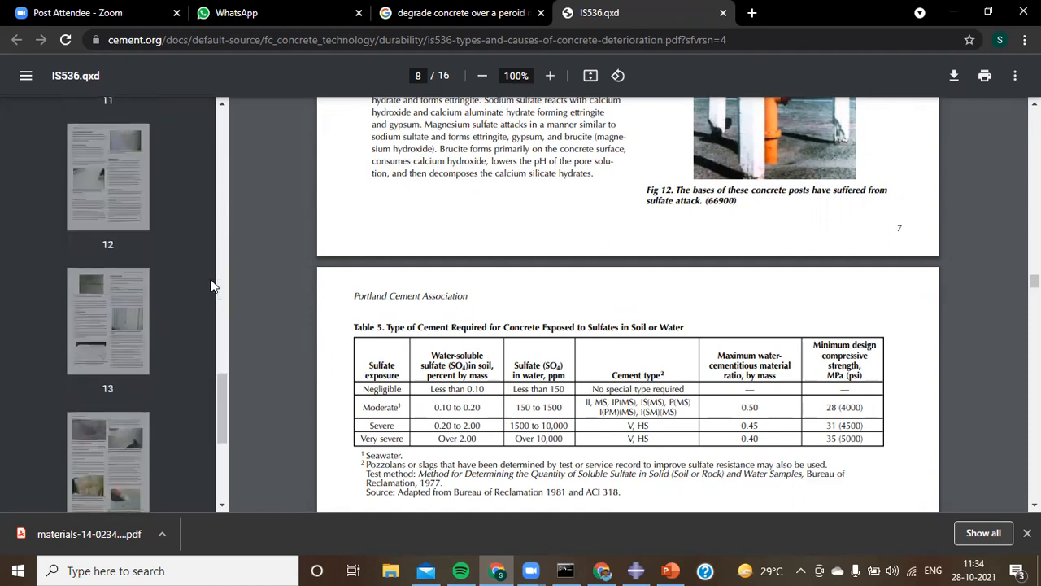
scroll(212, 286, "down", 4)
scroll(211, 287, "up", 10)
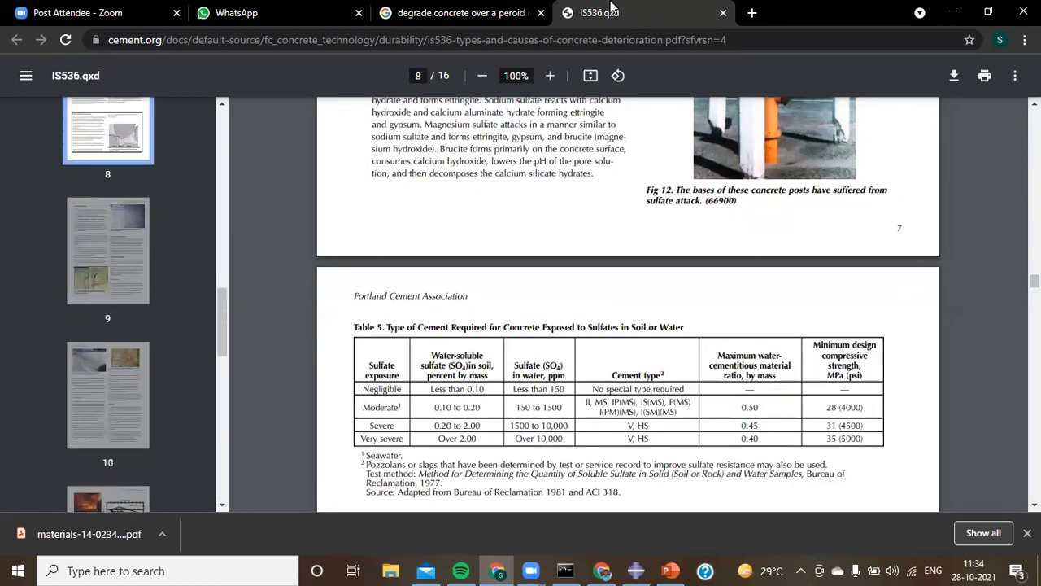
left_click(462, 13)
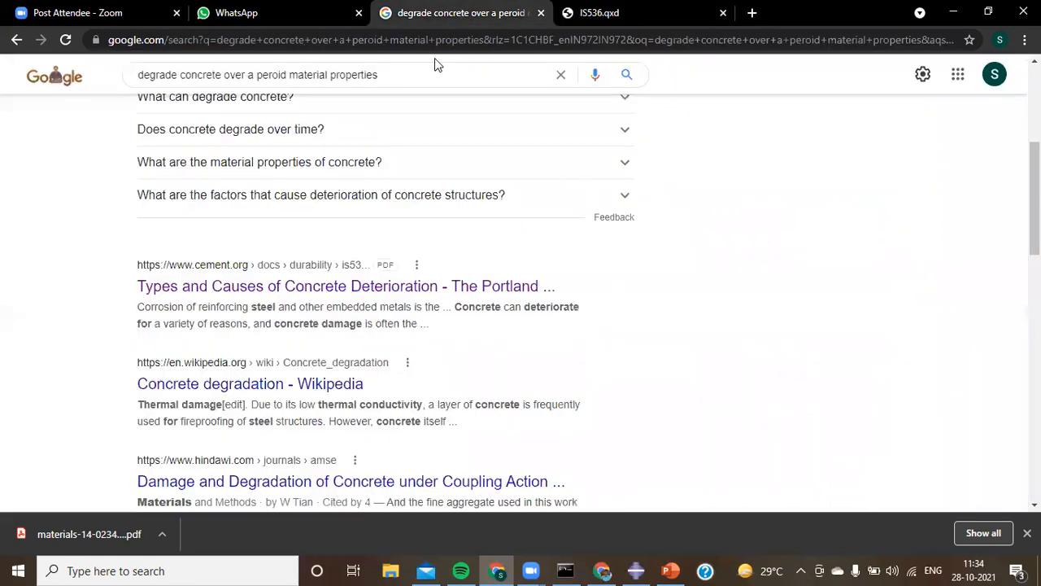
Open the downloaded materials-14 PDF on concrete sulfate attack and read from the introduction through the mix proportions in Table 3
left_click(163, 535)
left_click(213, 486)
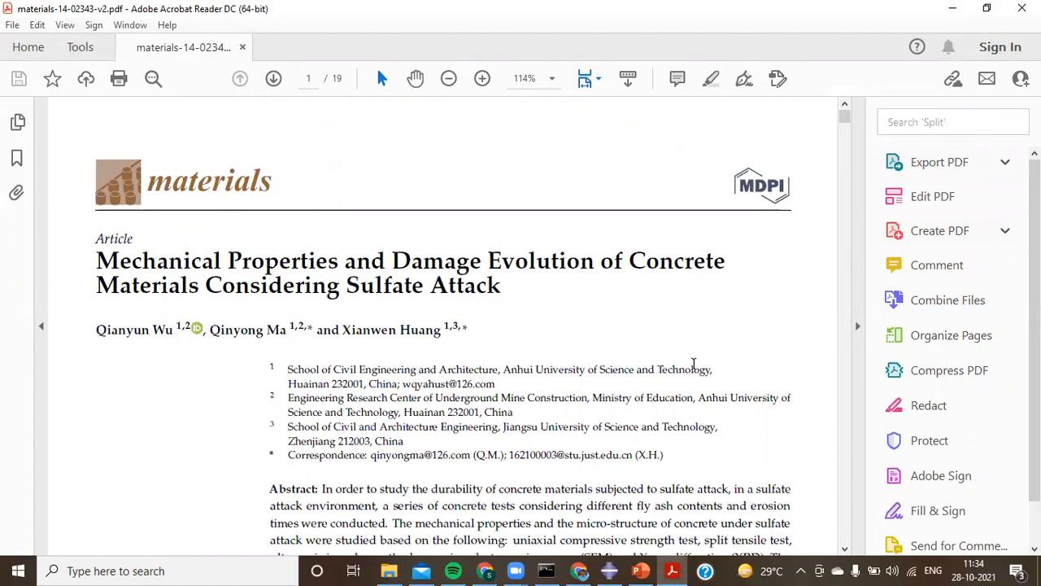
scroll(694, 368, "down", 10)
scroll(694, 367, "down", 20)
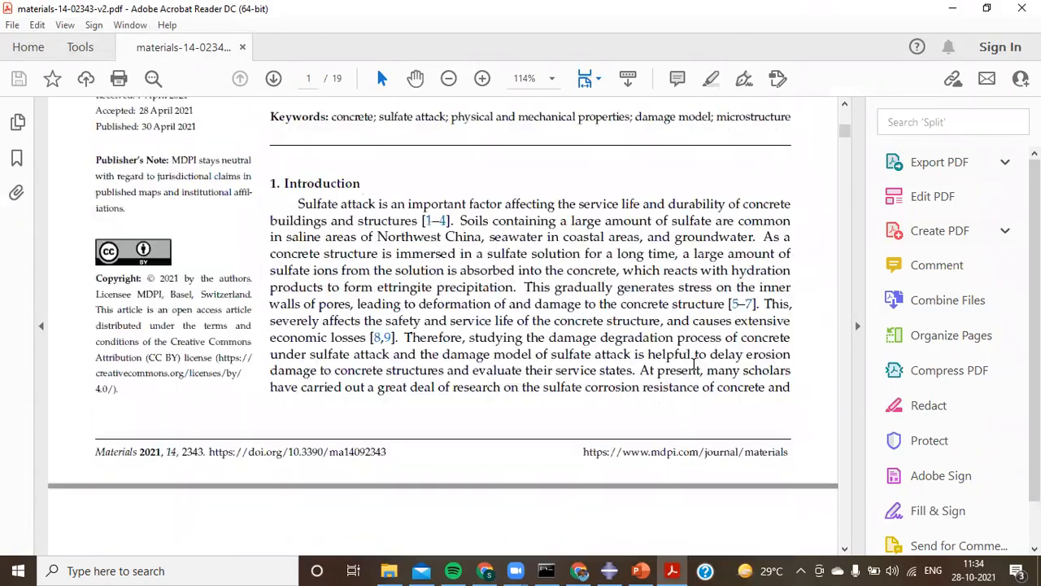
scroll(694, 364, "down", 12)
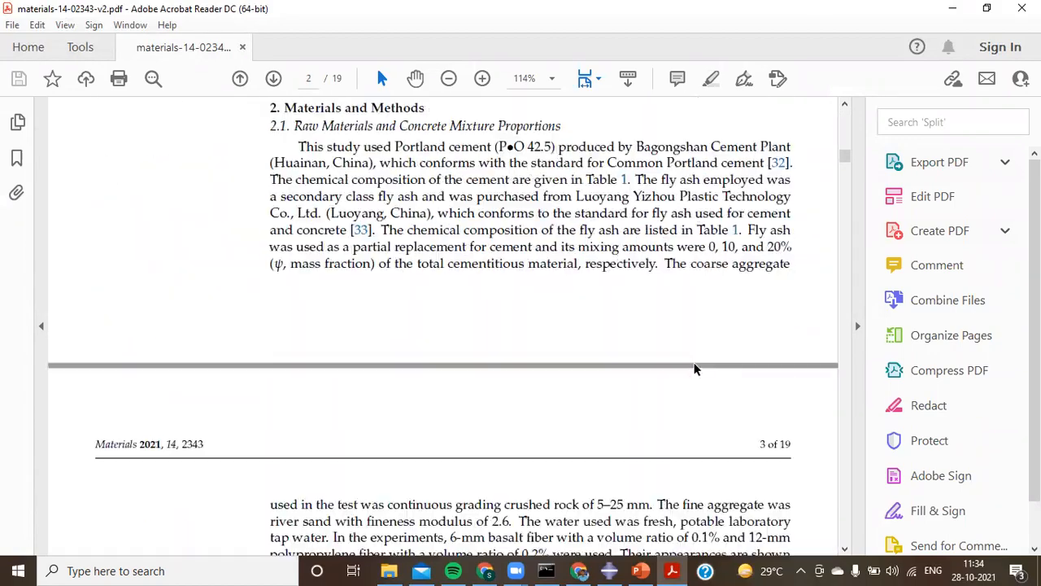
scroll(694, 363, "down", 10)
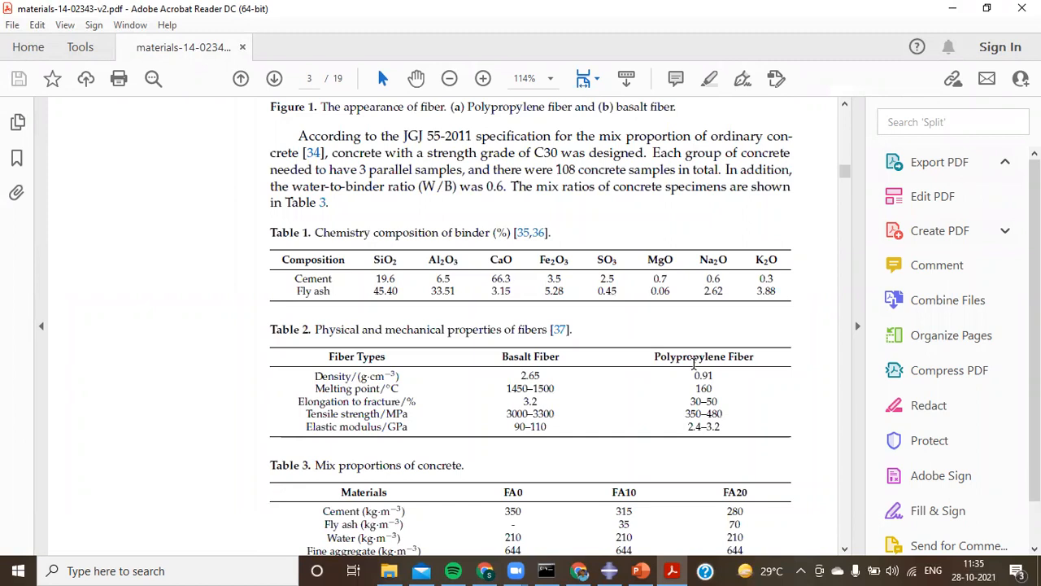
scroll(694, 363, "down", 7)
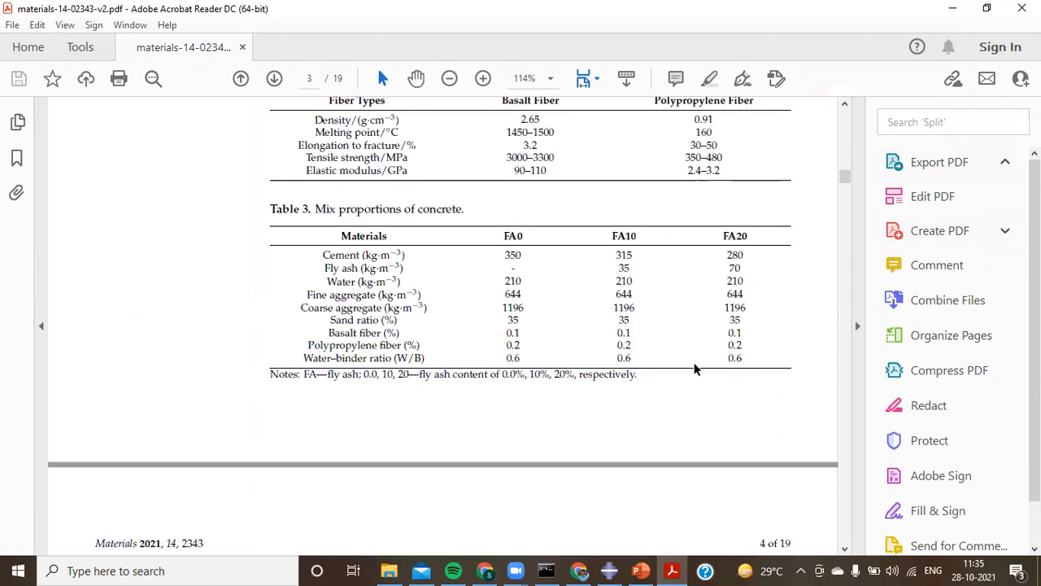
scroll(694, 368, "down", 9)
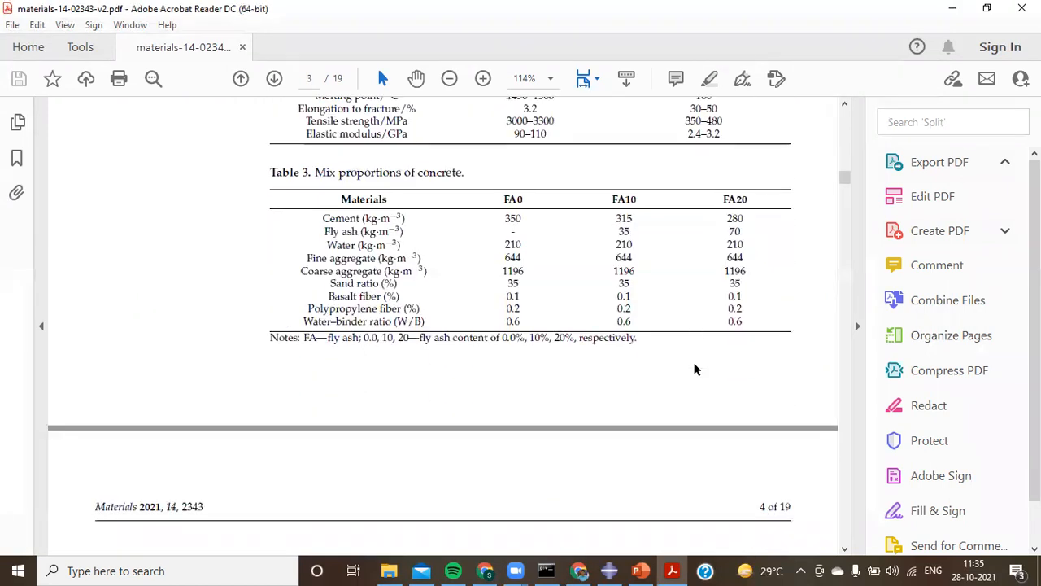
Examine the specimen preparation, ultrasonic and strength test methods, and the sample deterioration photos in Figure 6 on pages 4 to 7
scroll(694, 364, "down", 8)
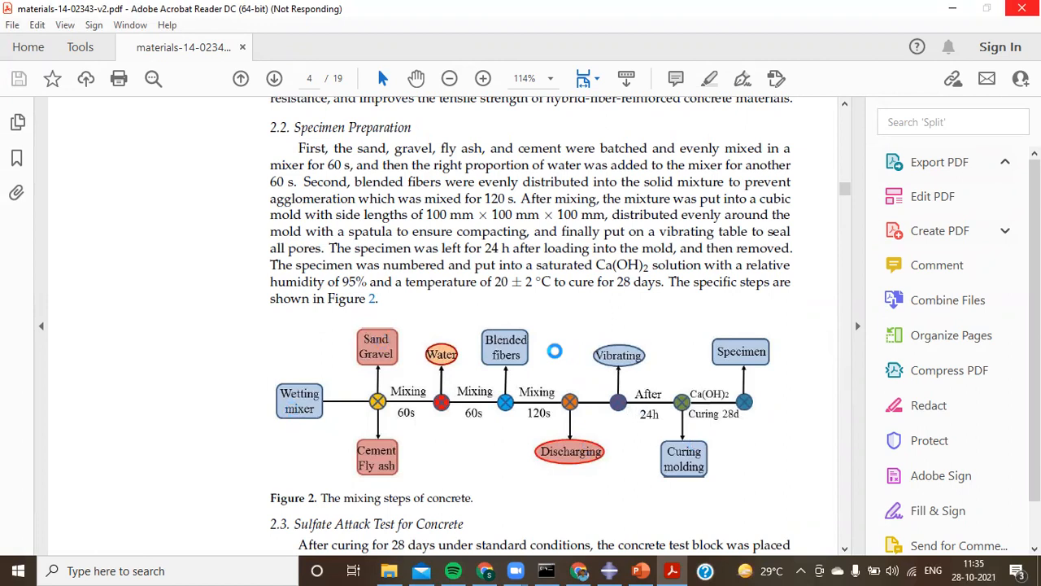
scroll(554, 350, "down", 10)
scroll(554, 350, "down", 8)
scroll(554, 351, "down", 2)
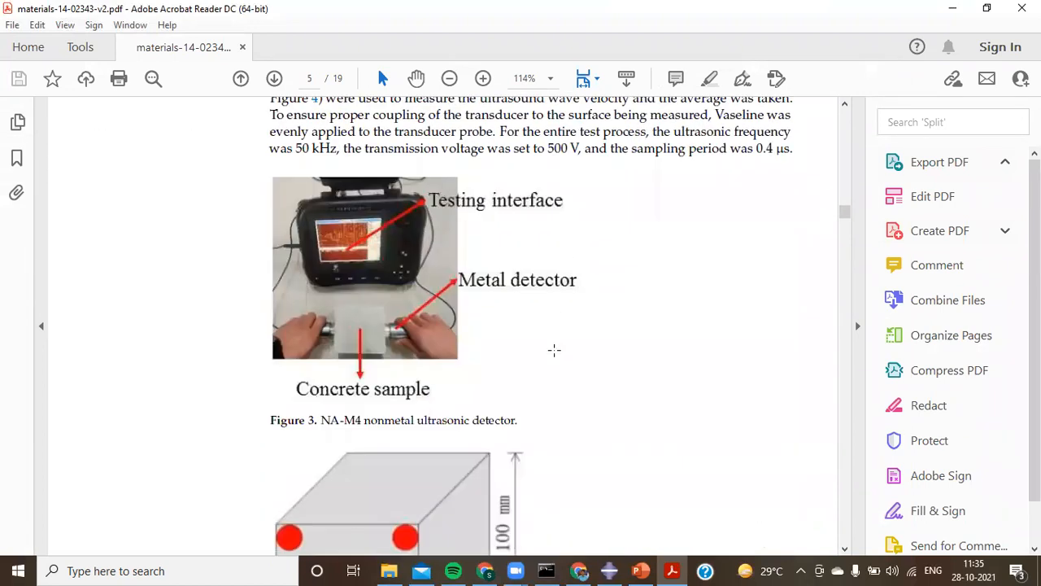
scroll(554, 350, "down", 6)
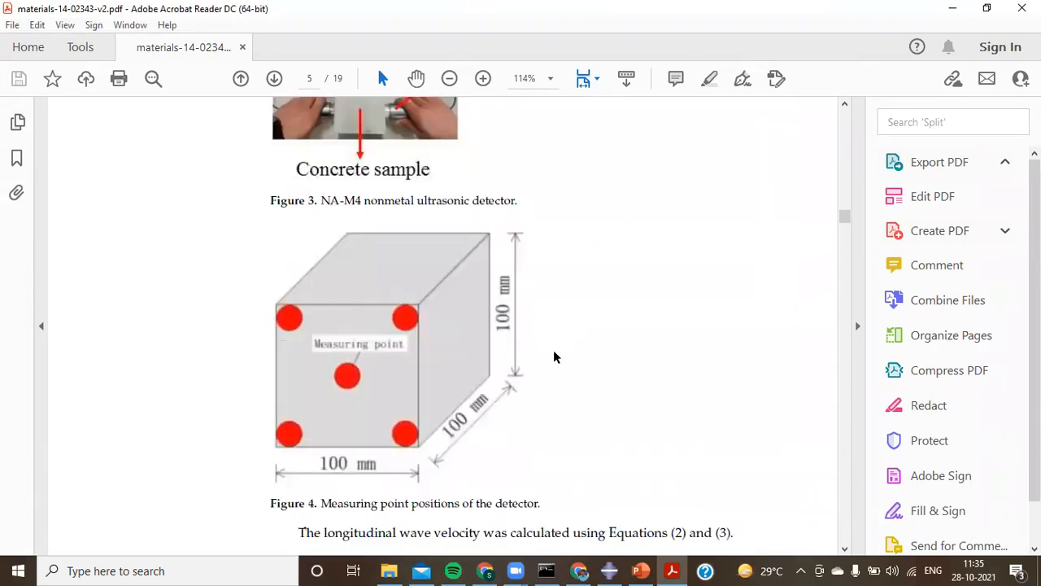
scroll(554, 355, "down", 8)
scroll(554, 349, "down", 20)
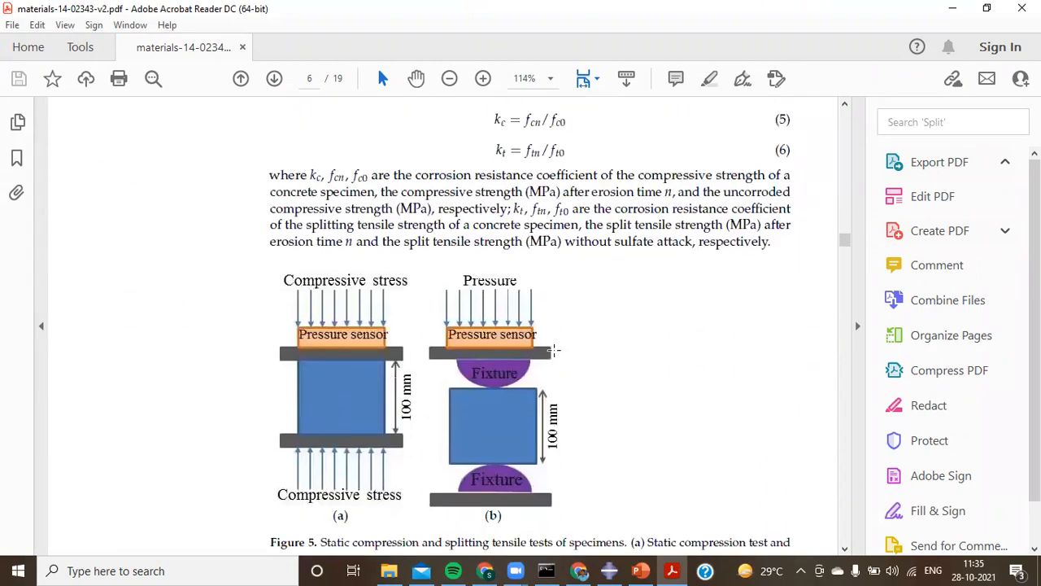
scroll(554, 349, "down", 17)
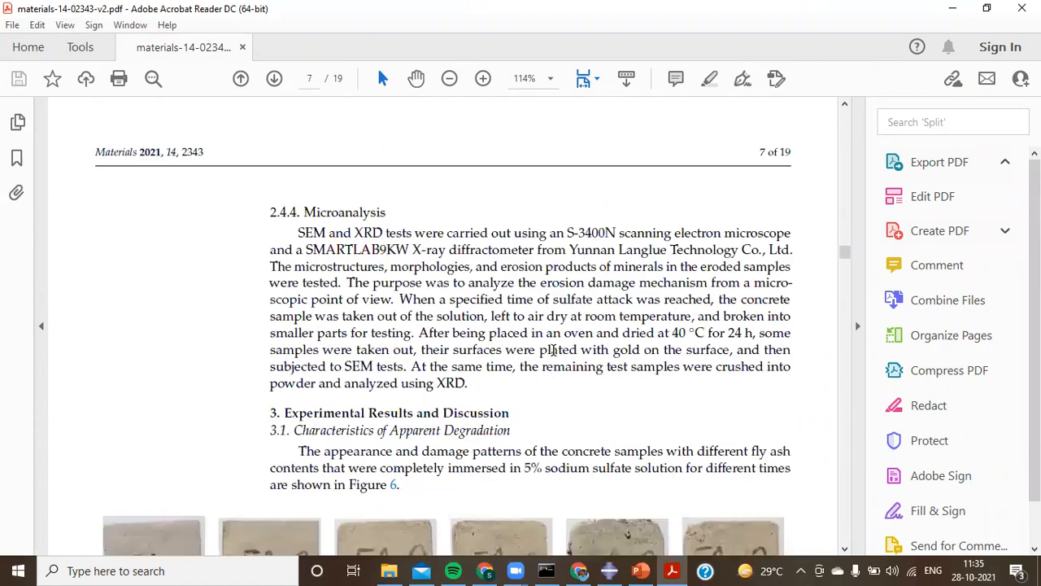
scroll(553, 350, "down", 8)
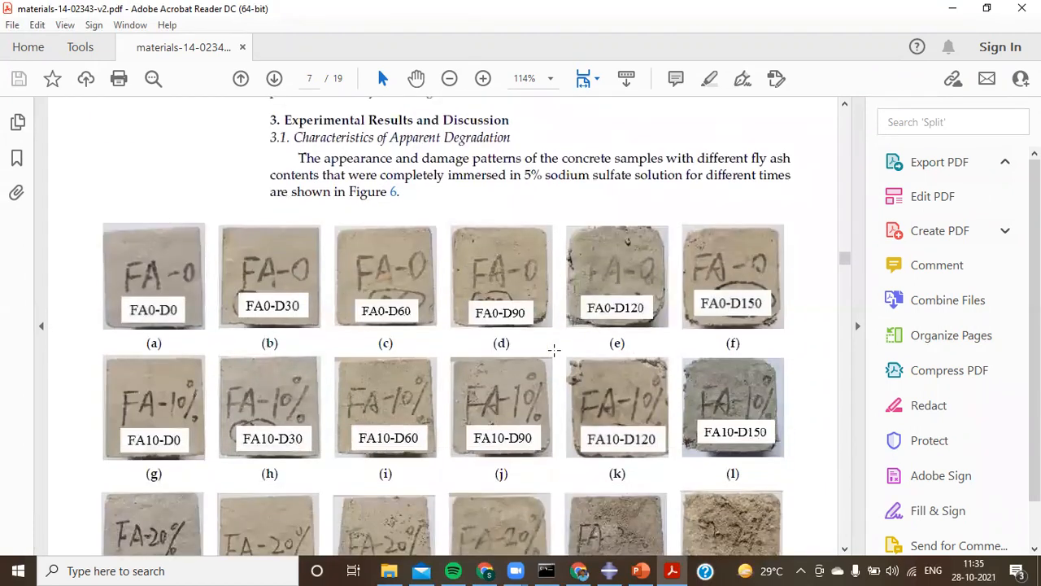
scroll(553, 350, "down", 14)
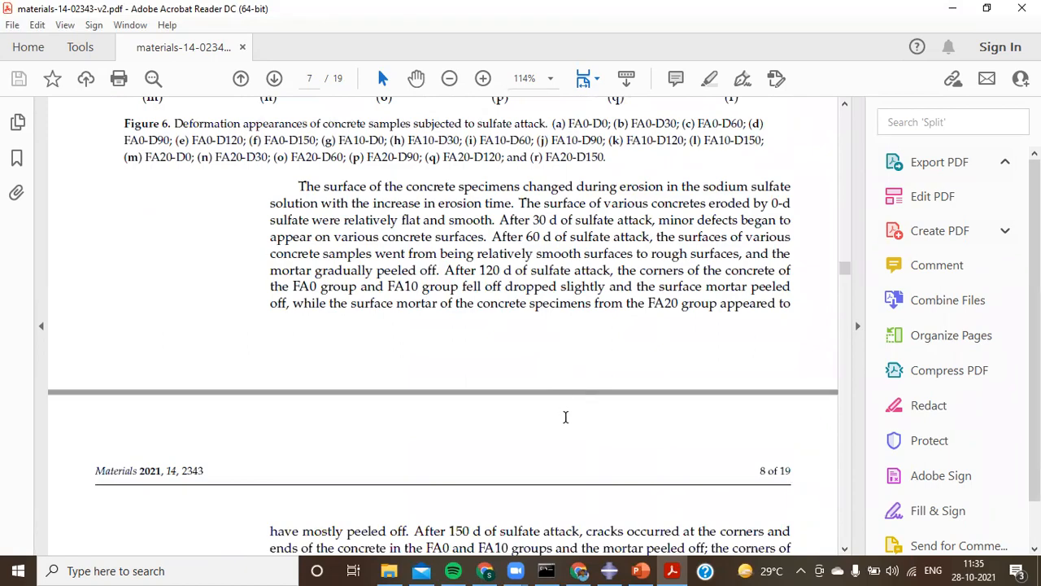
Examine the degradation curves, damage fitting formulas and the fitted versus measured data in Table 4 on pages 8 to 12
scroll(569, 391, "down", 18)
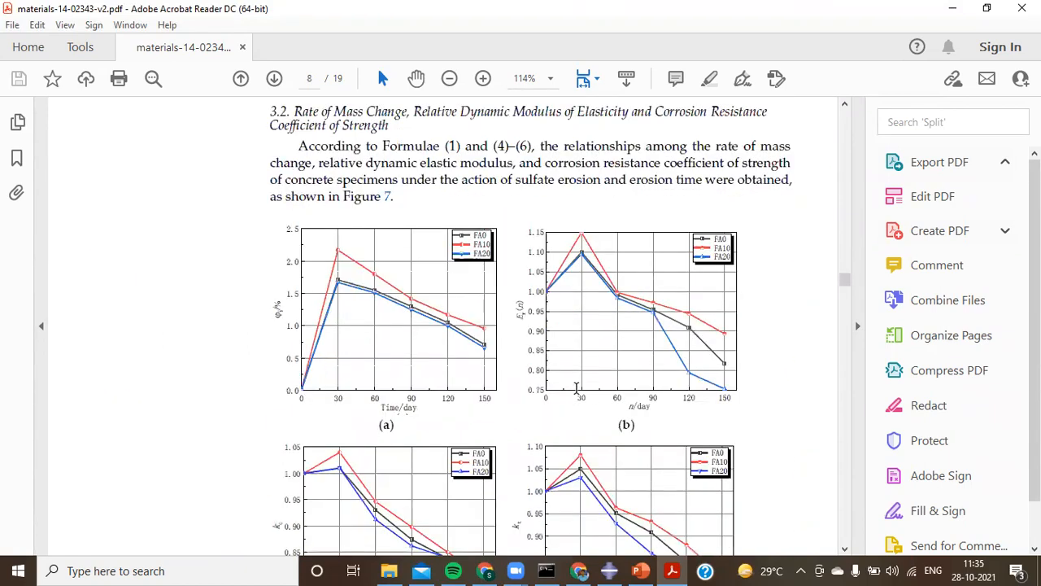
scroll(576, 388, "down", 20)
scroll(576, 388, "down", 15)
scroll(576, 388, "down", 12)
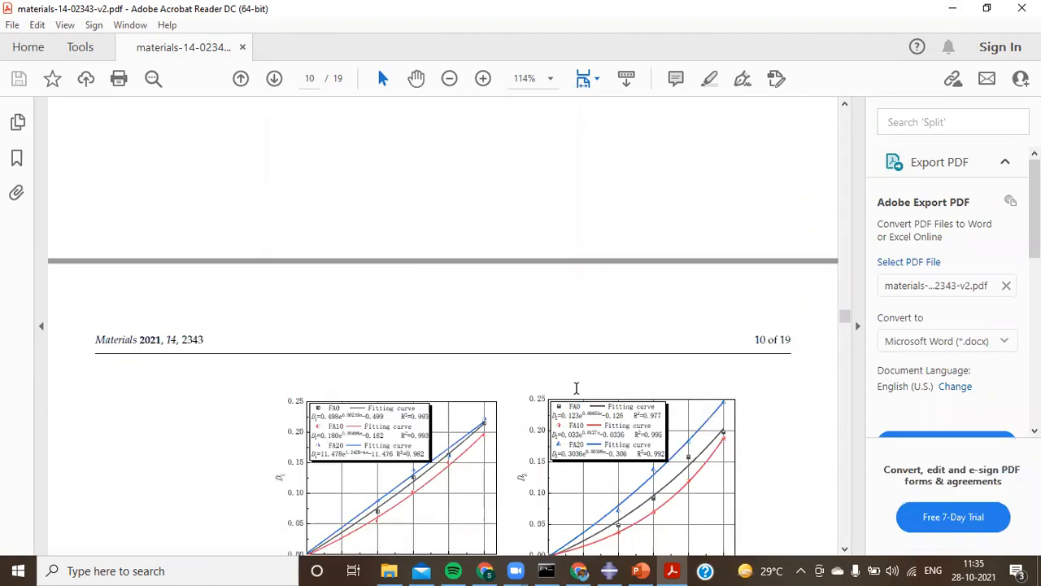
scroll(576, 388, "down", 8)
scroll(576, 395, "down", 20)
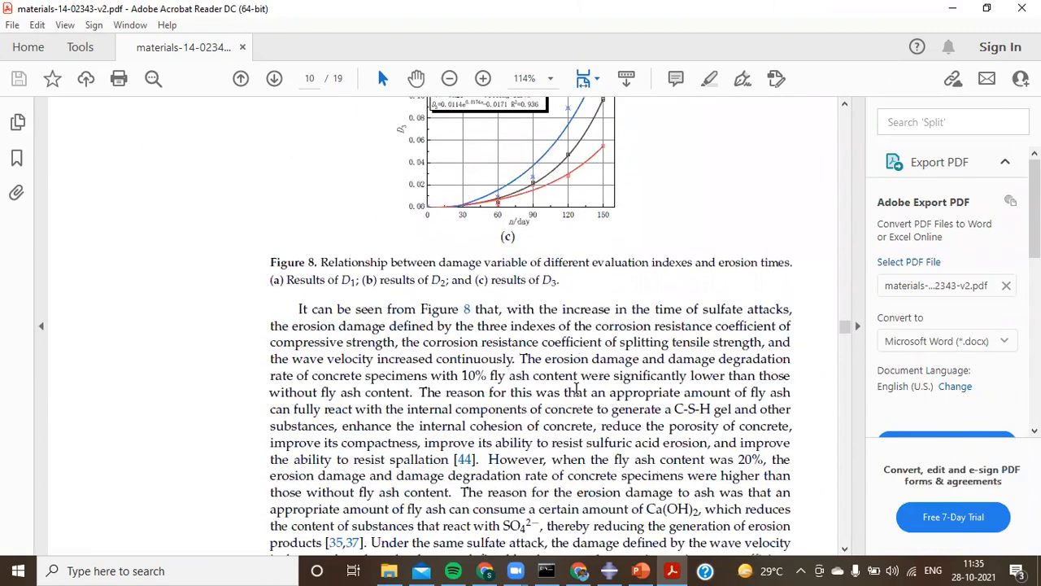
scroll(576, 388, "down", 10)
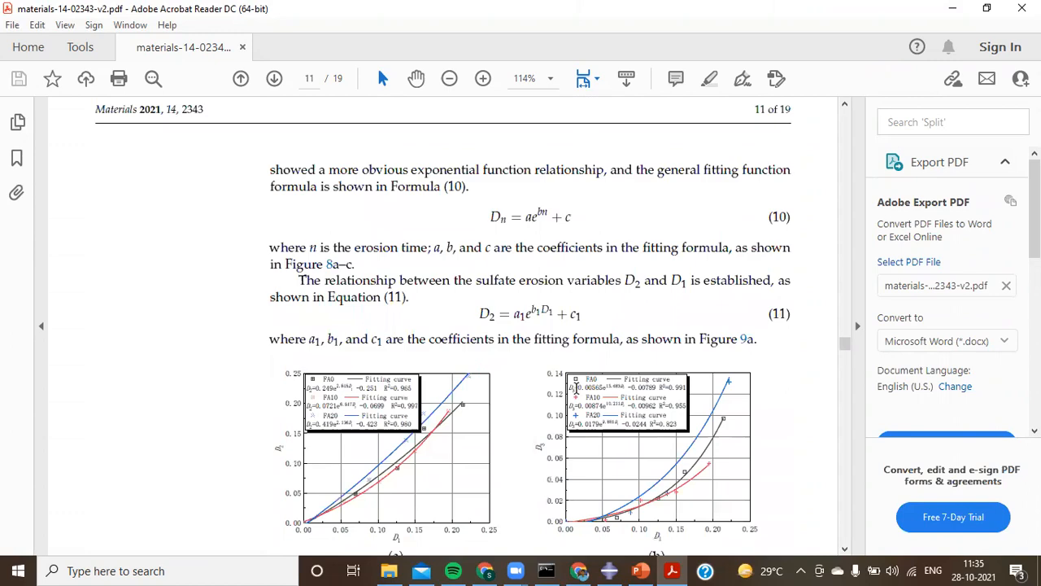
scroll(576, 388, "down", 5)
scroll(576, 390, "down", 20)
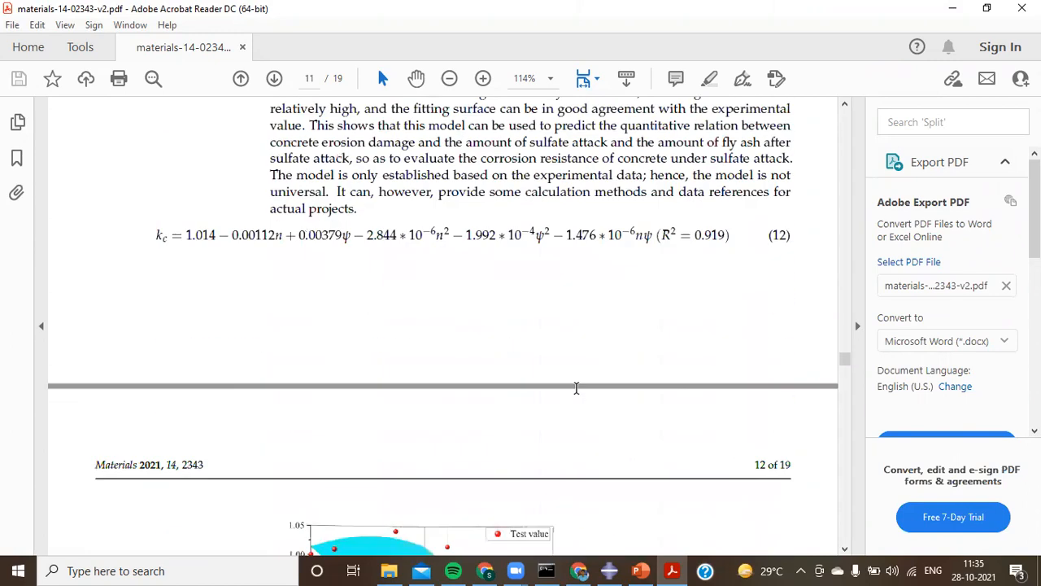
scroll(576, 394, "down", 12)
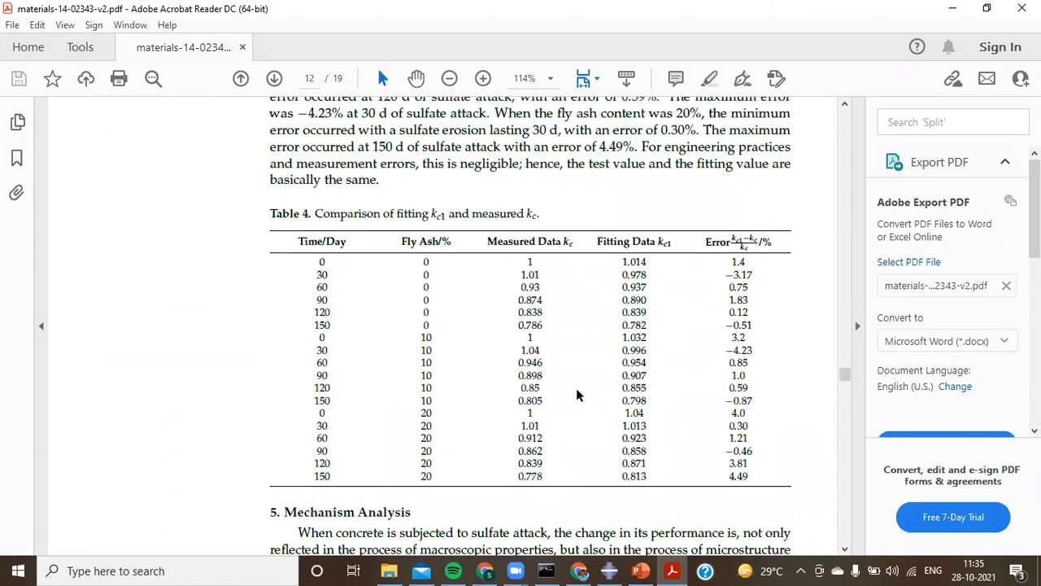
scroll(576, 394, "down", 18)
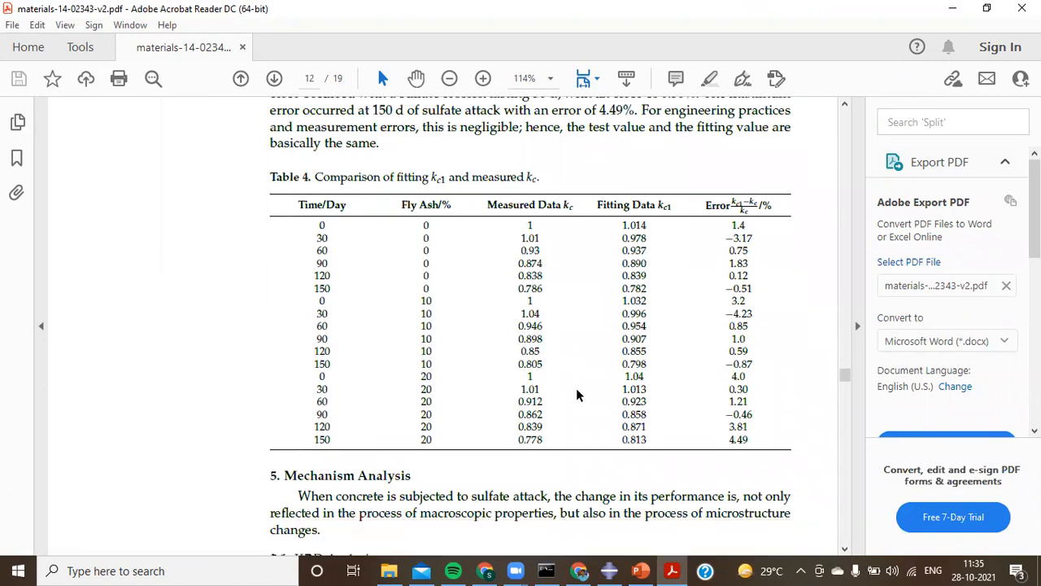
Skim the XRD results, the microcrack images and the paper's conclusions on pages 13 to 16
scroll(576, 388, "down", 20)
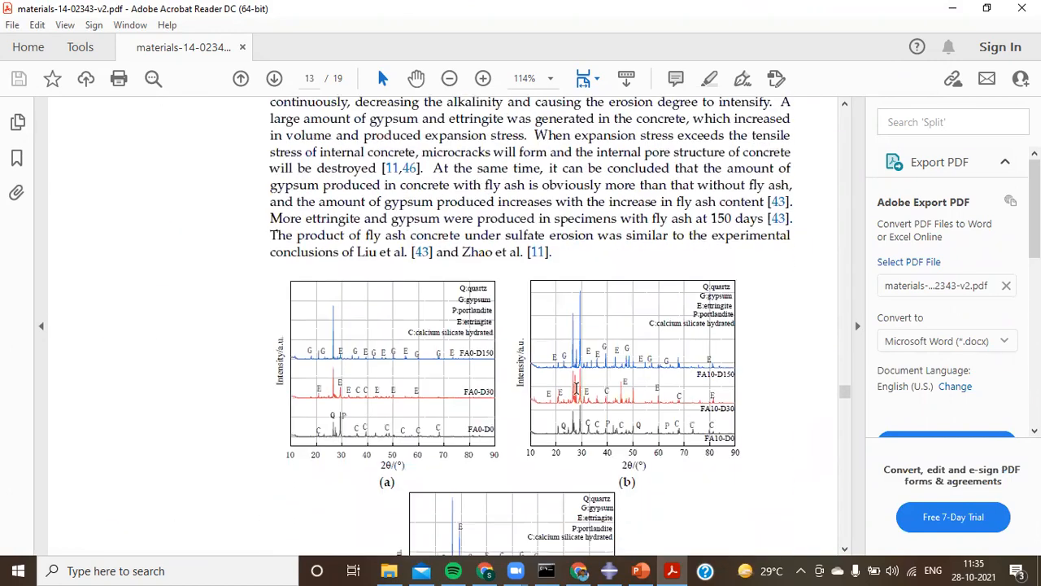
scroll(576, 388, "down", 20)
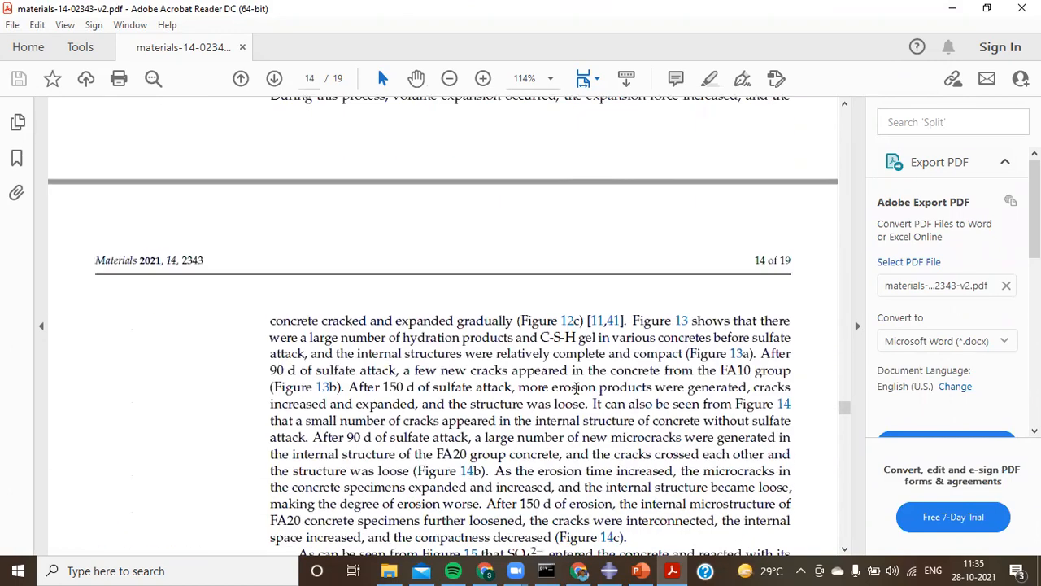
scroll(576, 389, "down", 20)
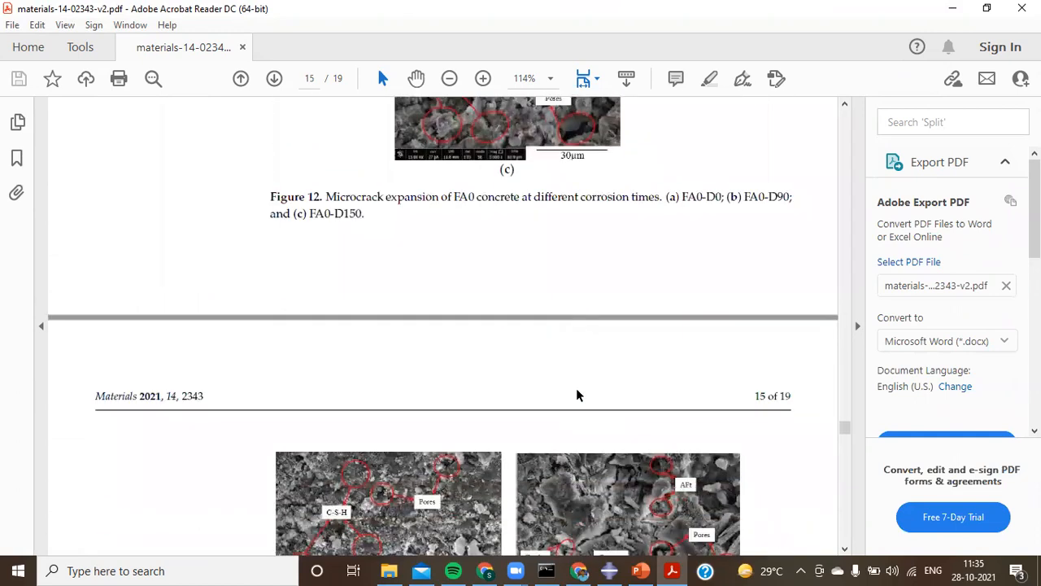
scroll(576, 388, "down", 20)
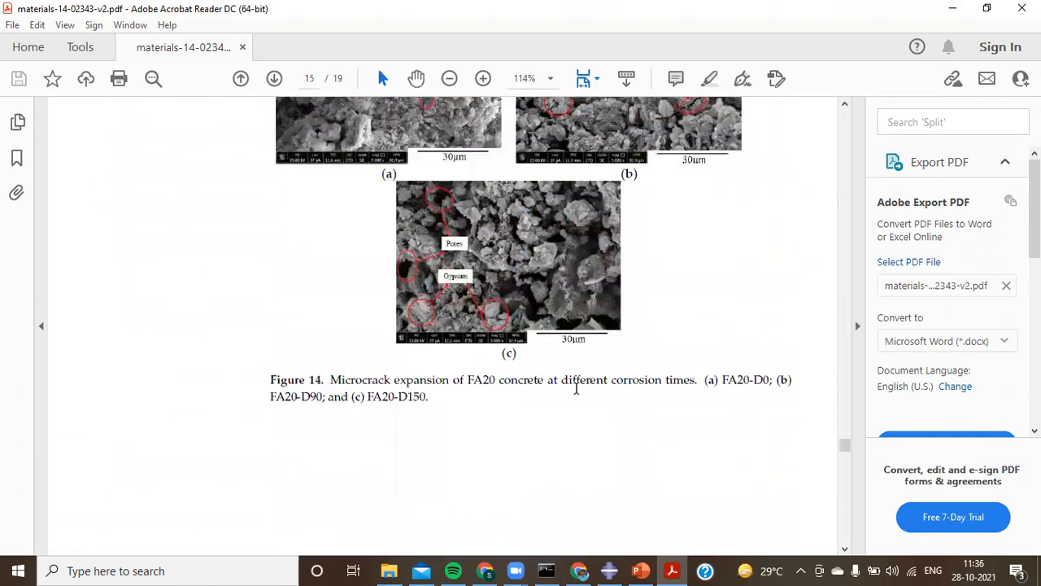
scroll(576, 388, "down", 5)
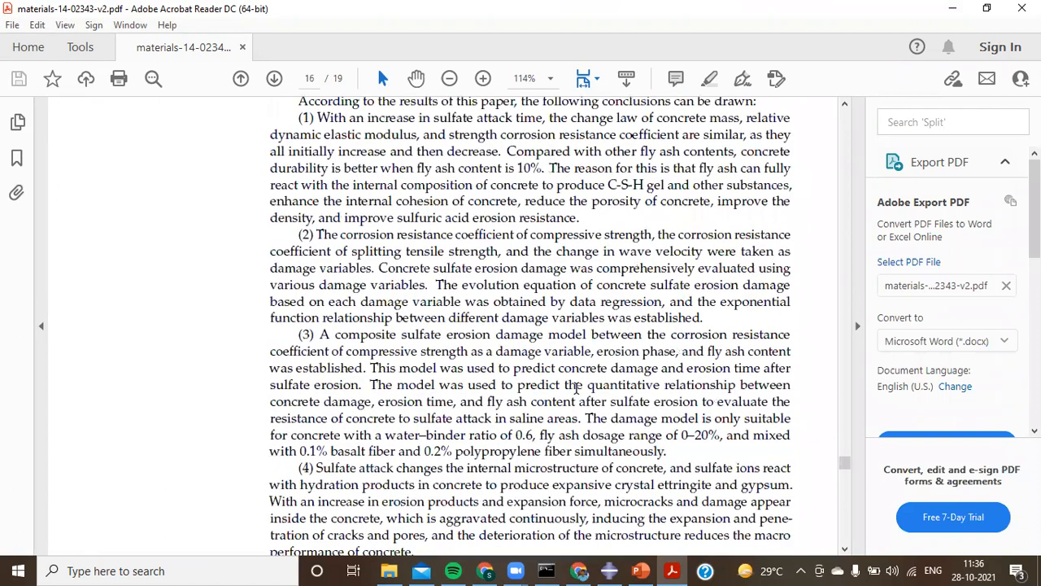
Close the sulfate attack paper and Acrobat Reader, and switch back to the hollow box model in Abaqus/CAE
left_click(242, 48)
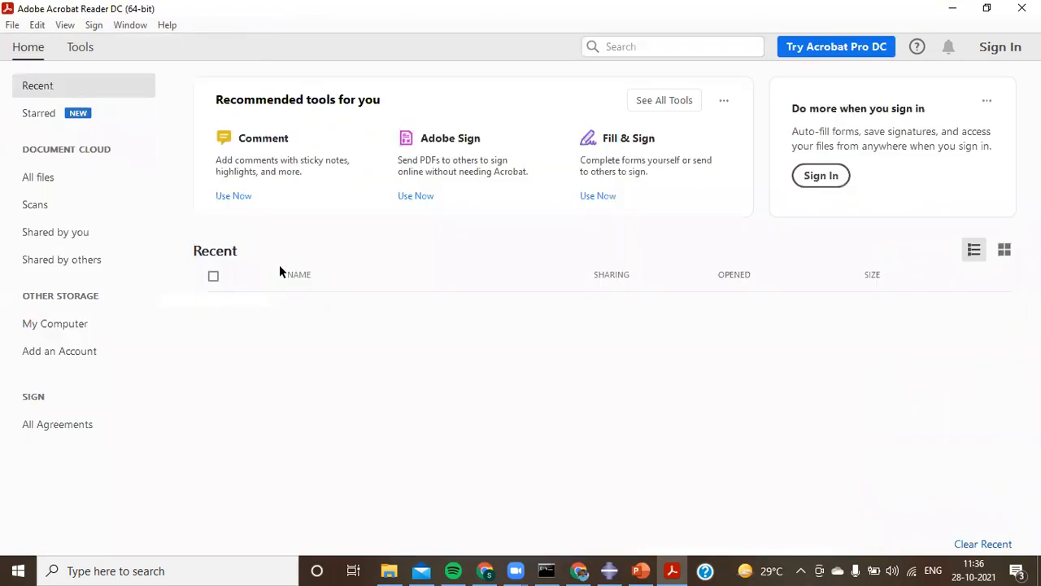
left_click(1021, 8)
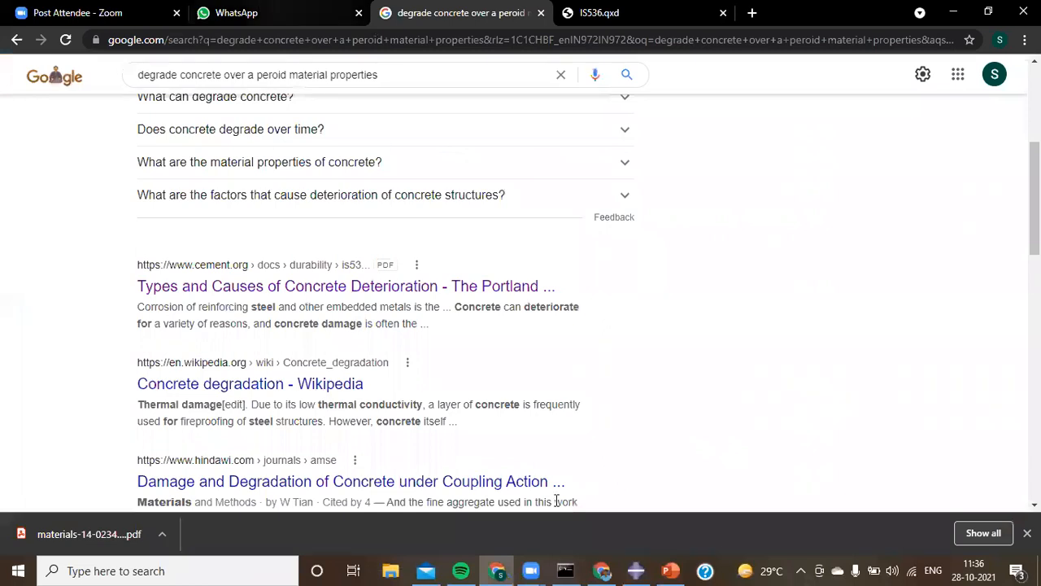
mouse_move(636, 569)
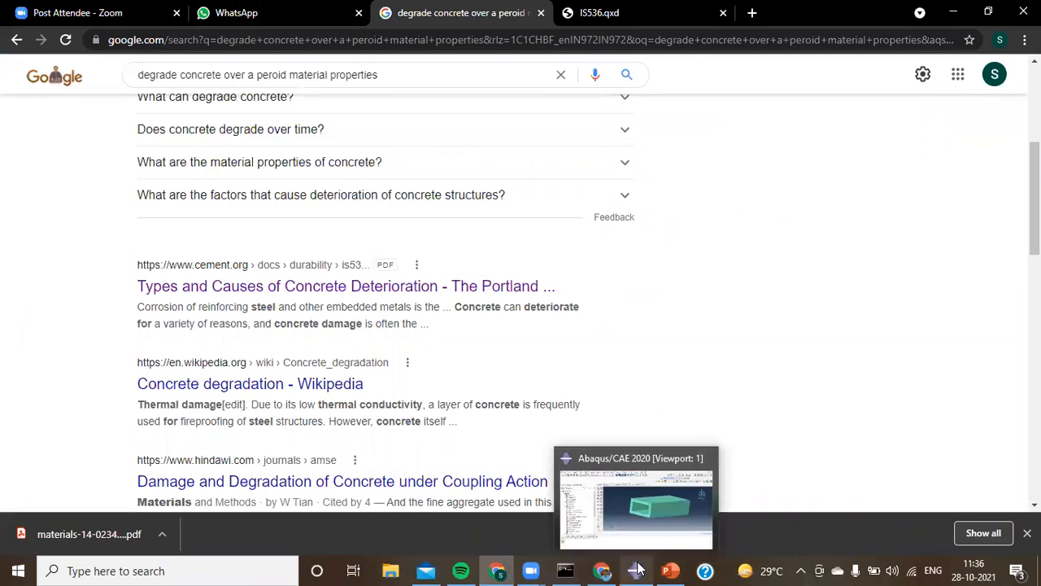
left_click(621, 519)
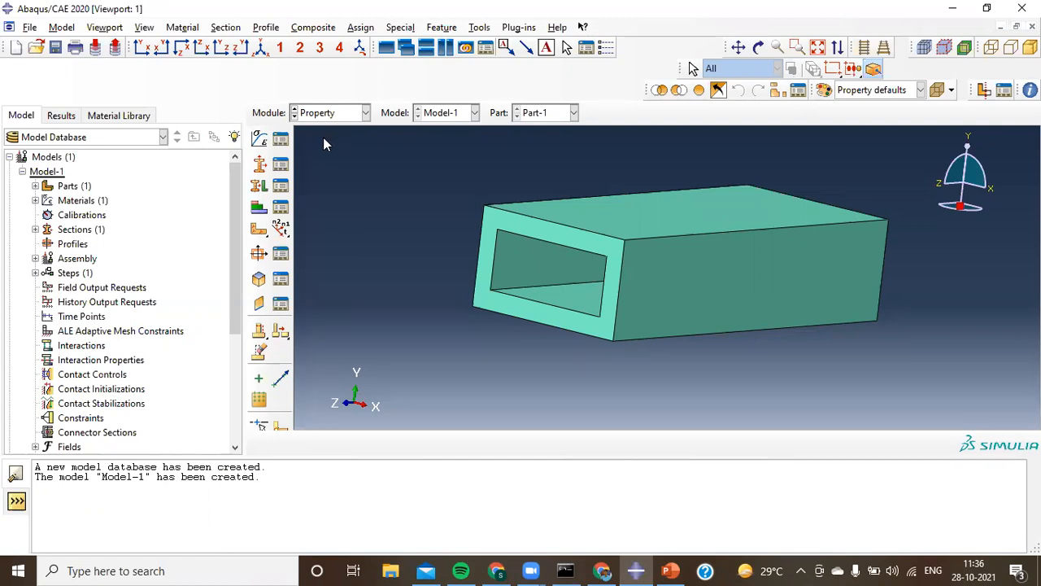
Open the section sketch of Part-1's Solid extrude-1 feature for editing
left_click(35, 185)
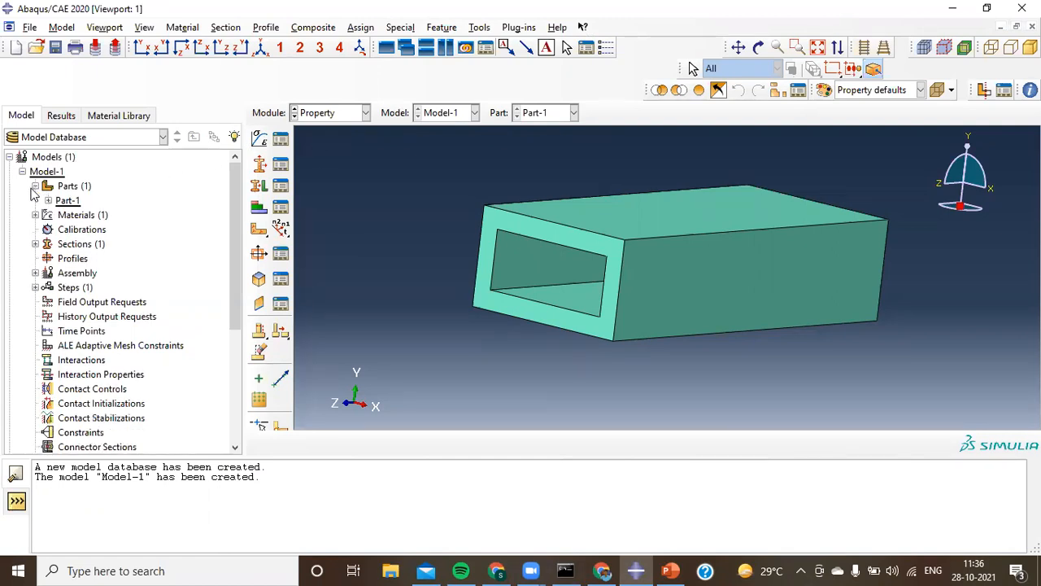
left_click(48, 201)
left_click(61, 215)
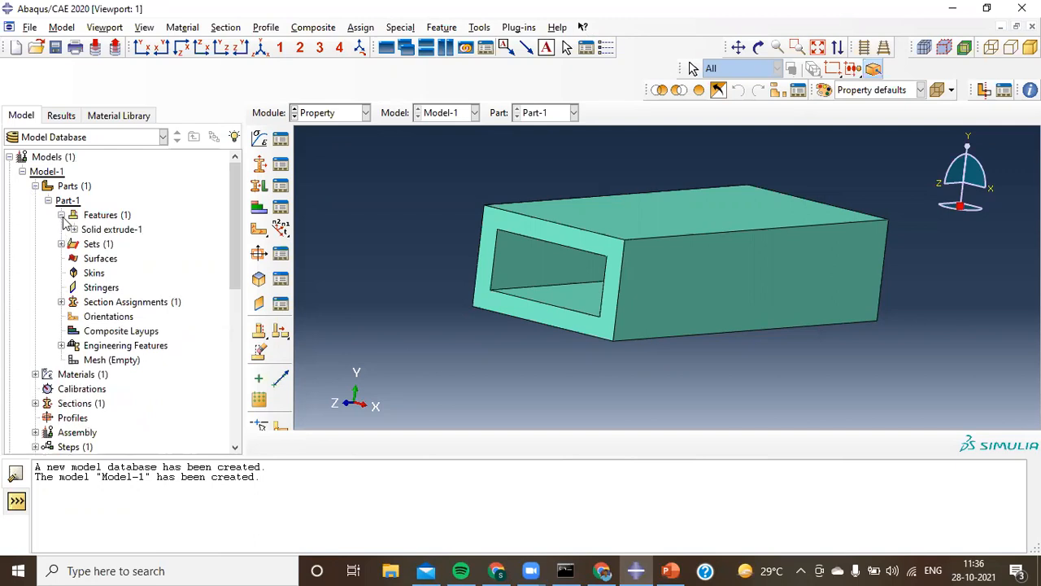
left_click(73, 229)
left_click(115, 249)
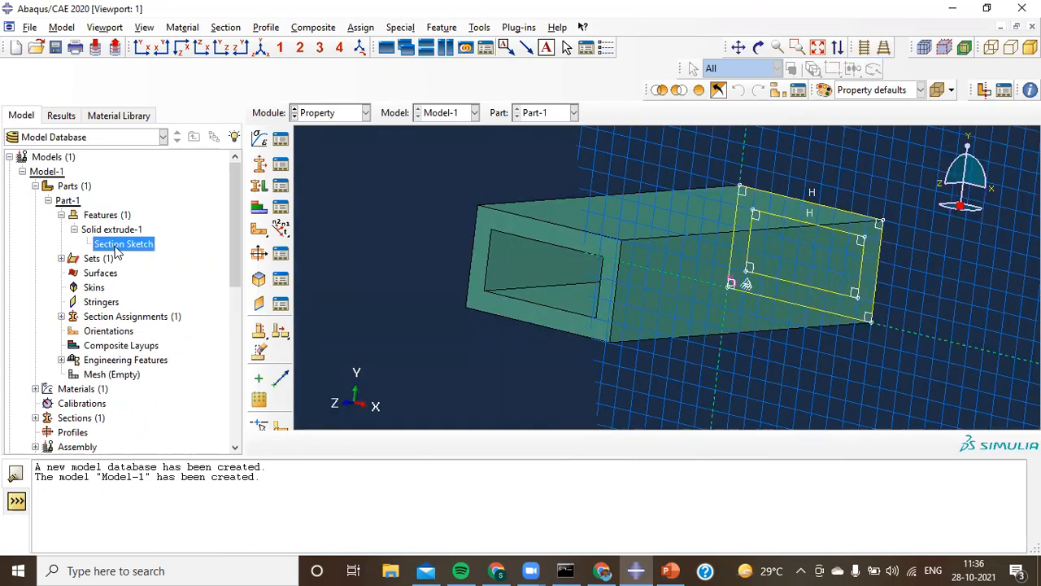
double_click(115, 248)
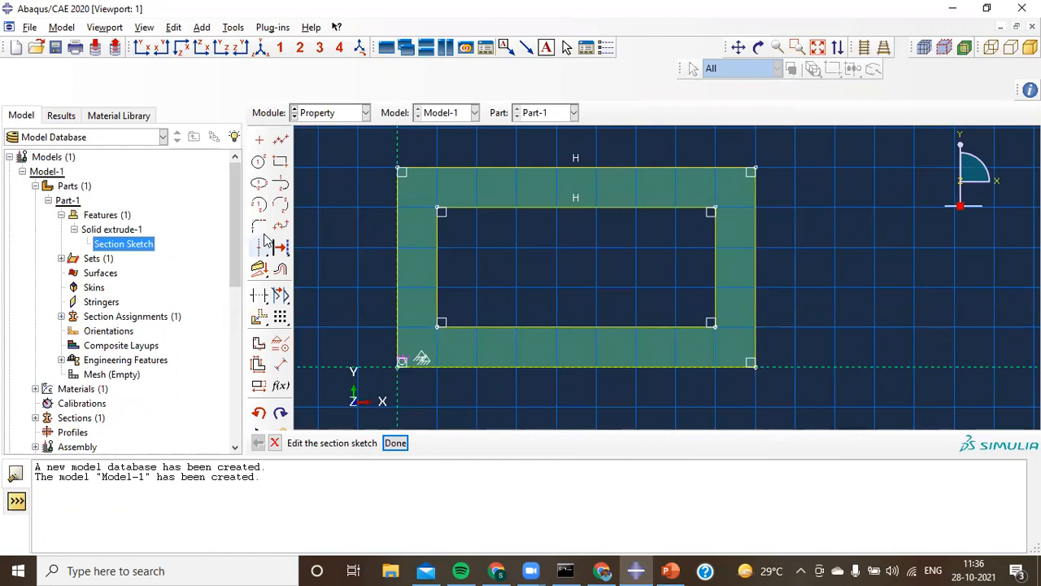
Dimension the outer rectangle's height and width in the section sketch, accepting the proposed values
left_click(280, 366)
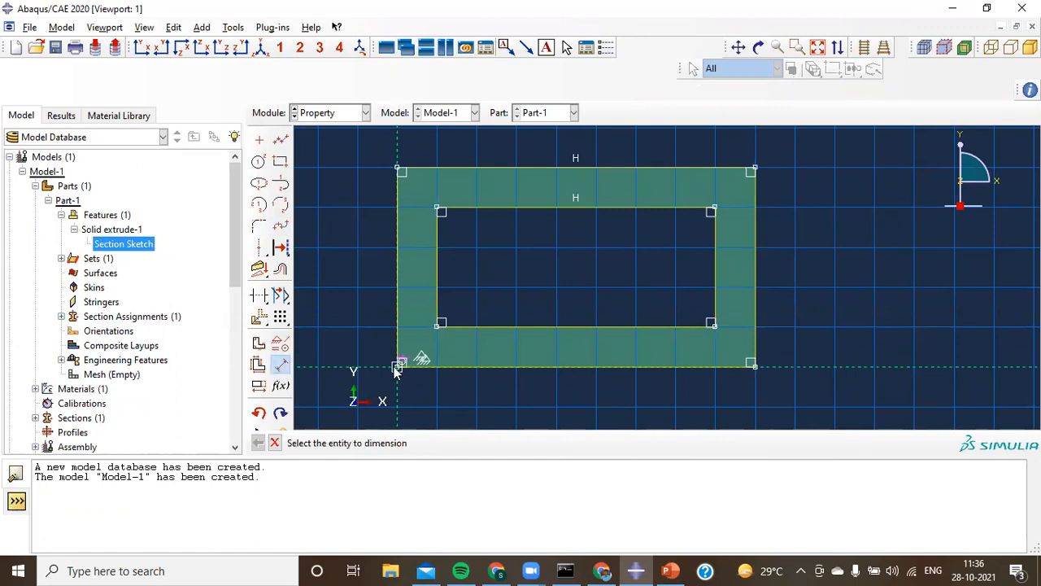
left_click(398, 362)
left_click(399, 171)
left_click(333, 251)
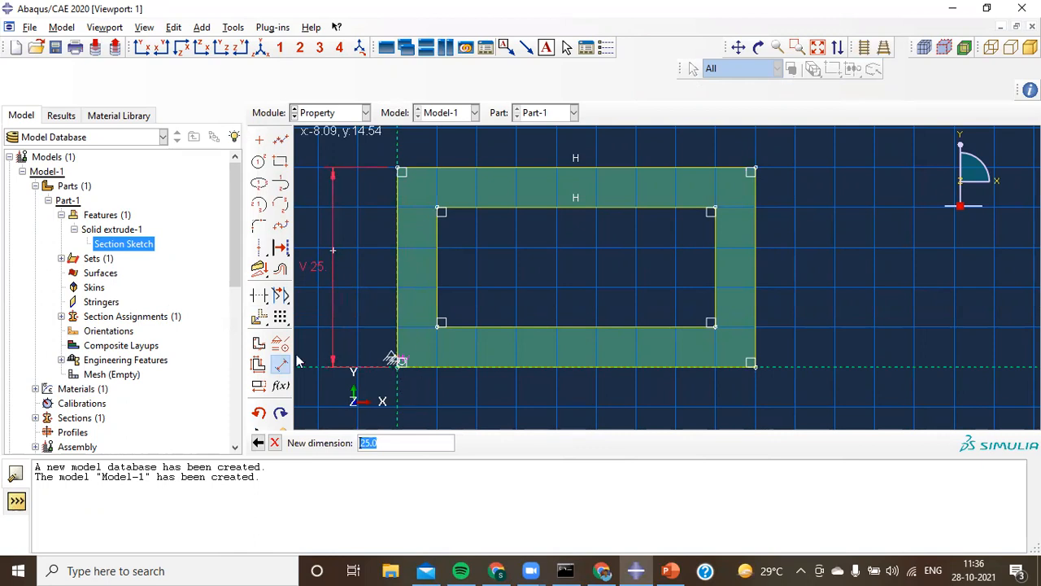
key("Return")
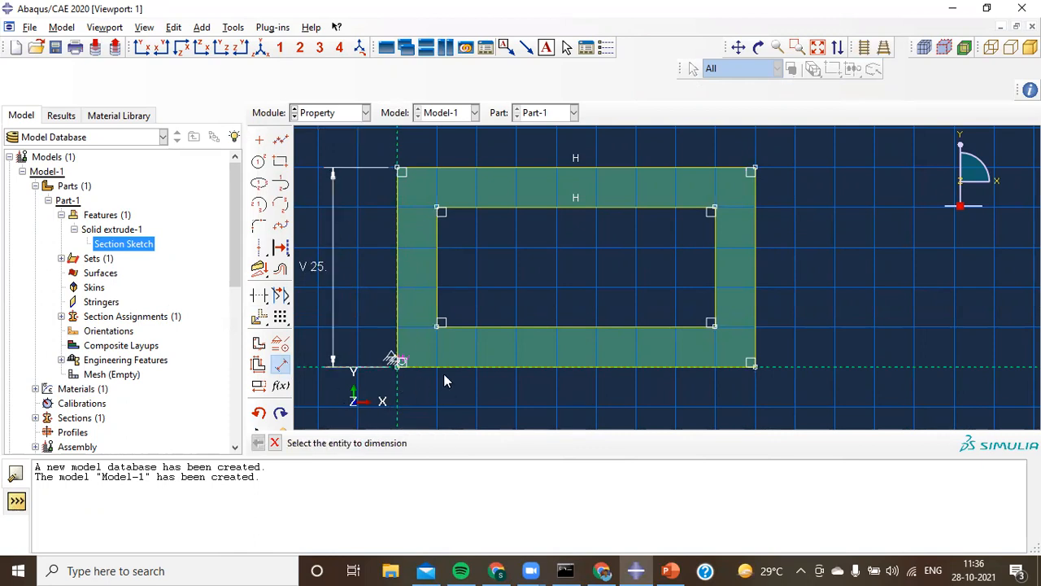
left_click(398, 364)
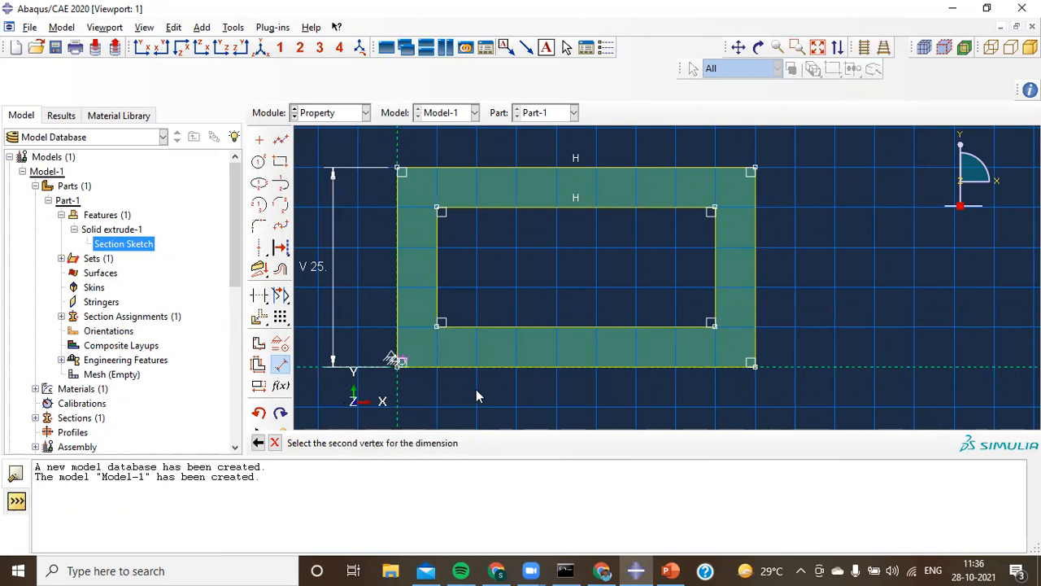
left_click(757, 366)
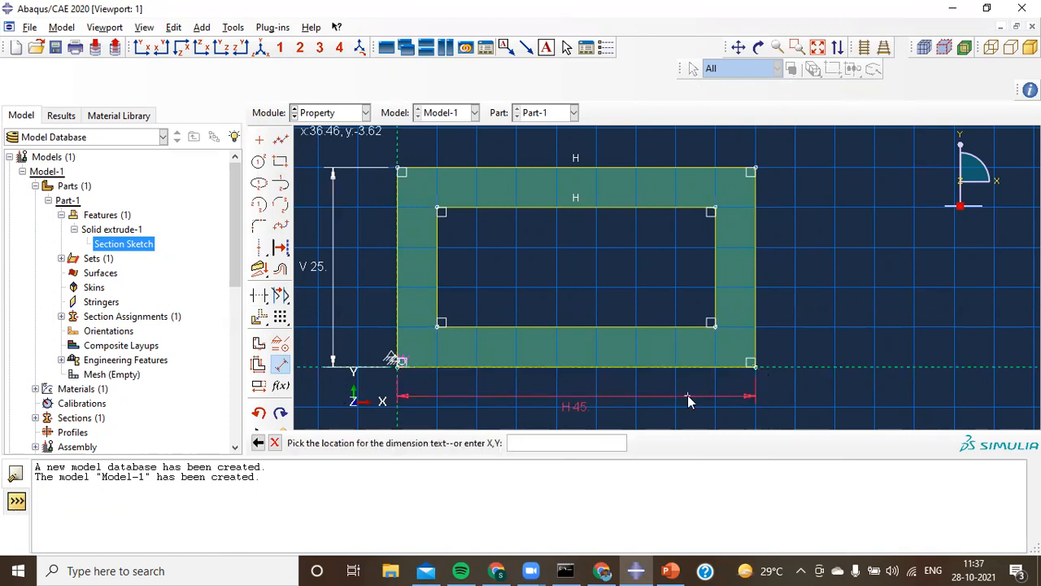
left_click(688, 397)
key("Return")
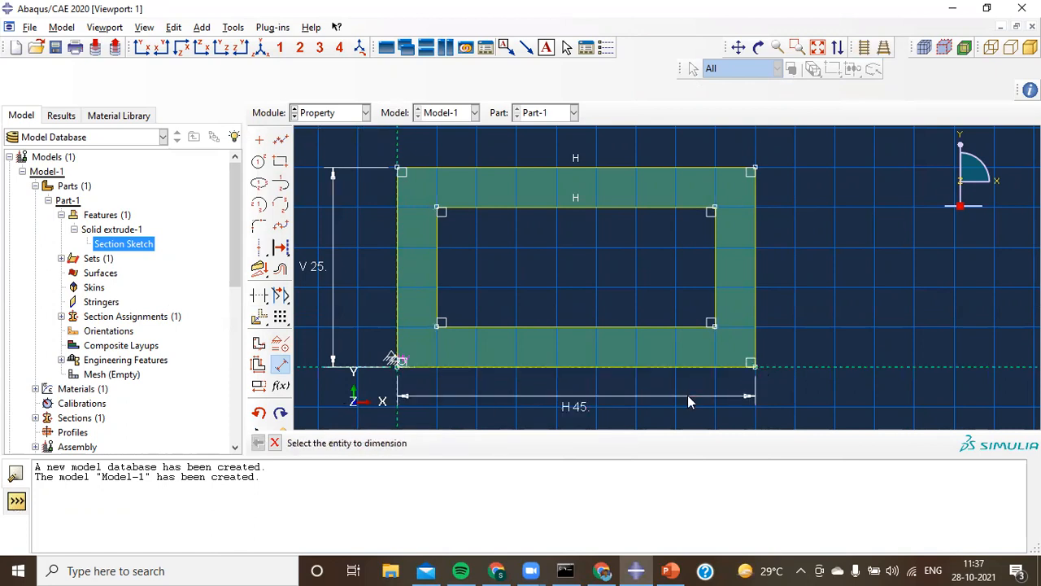
Dimension the inner rectangle's height and width, accepting the proposed values
left_click(435, 325)
left_click(437, 211)
left_click(417, 253)
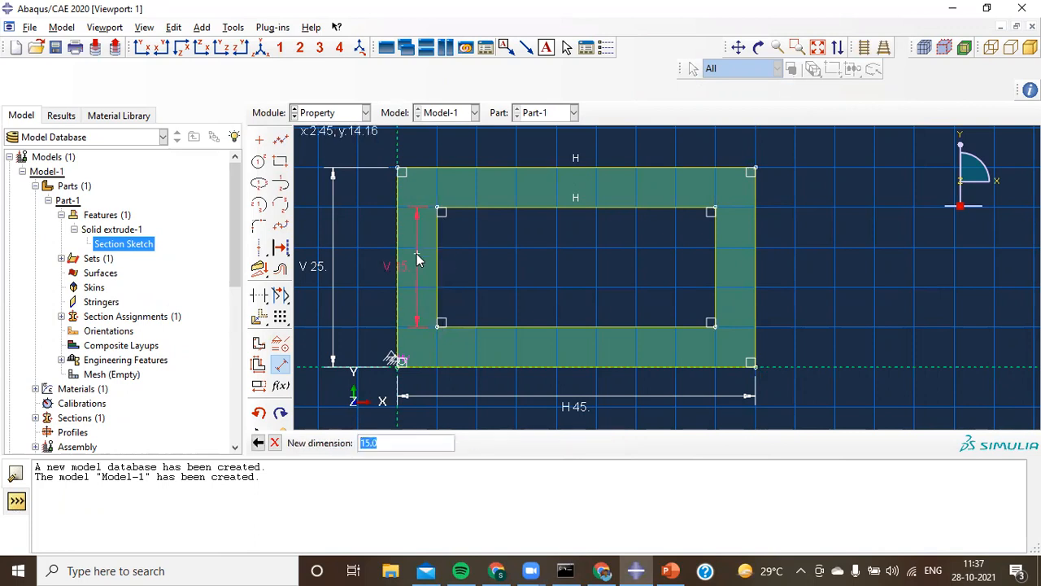
key("Return")
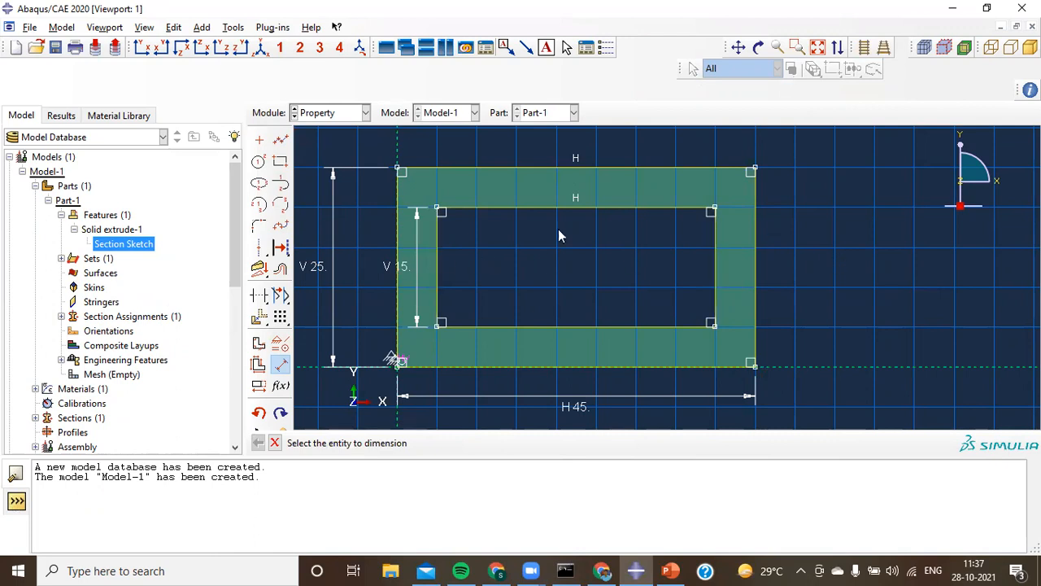
left_click(437, 328)
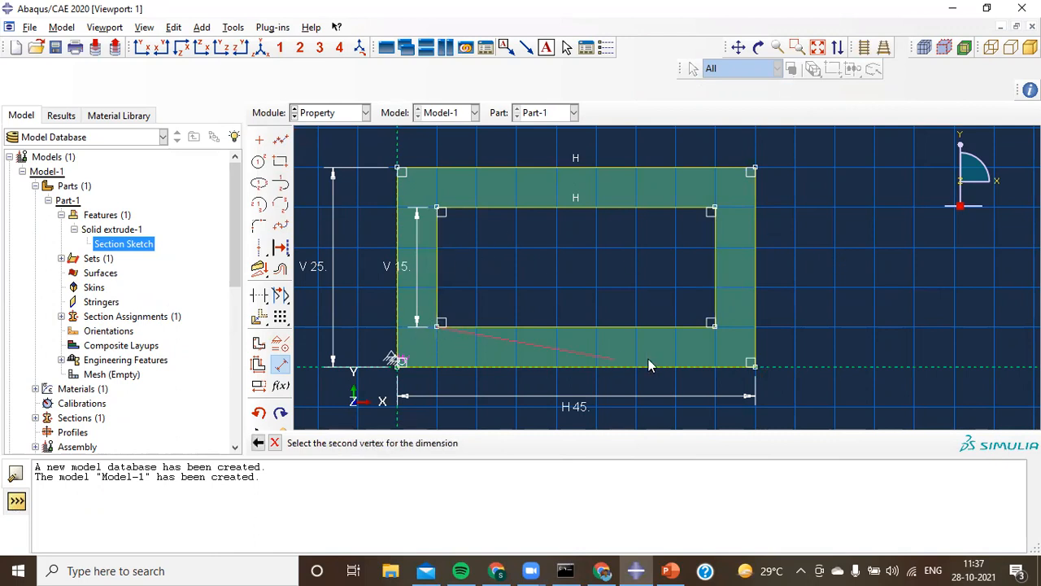
left_click(713, 324)
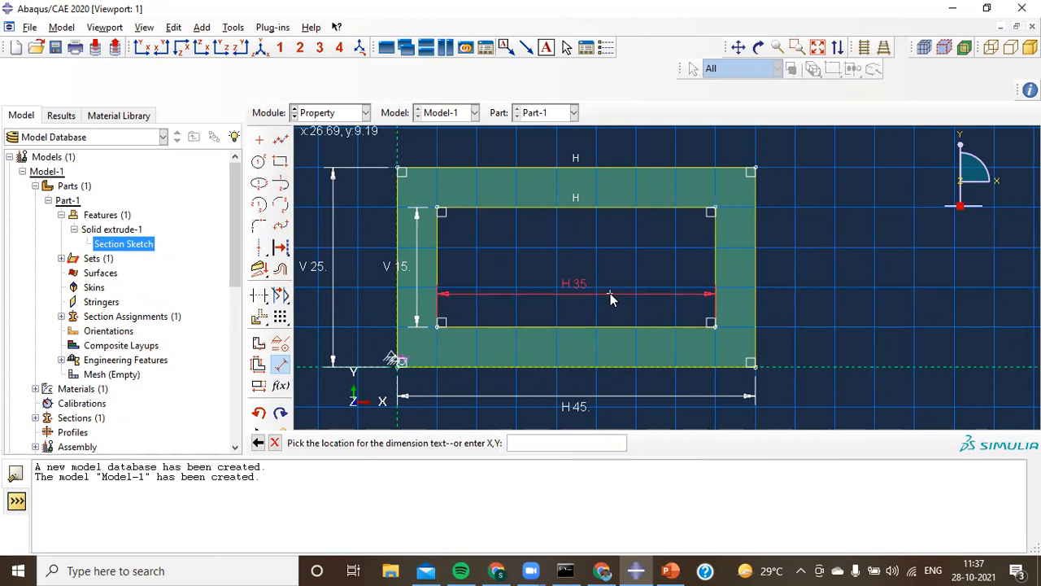
left_click(610, 293)
key("Return")
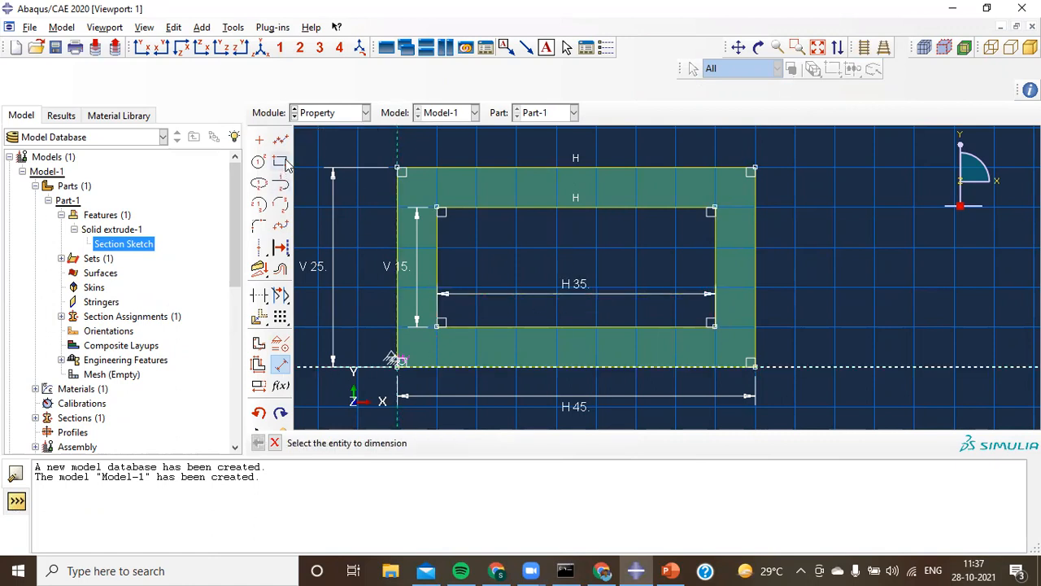
Dimension the bottom wall's thickness between the inner and outer lower-left corners, accepting the proposed value
left_click(439, 326)
left_click(398, 364)
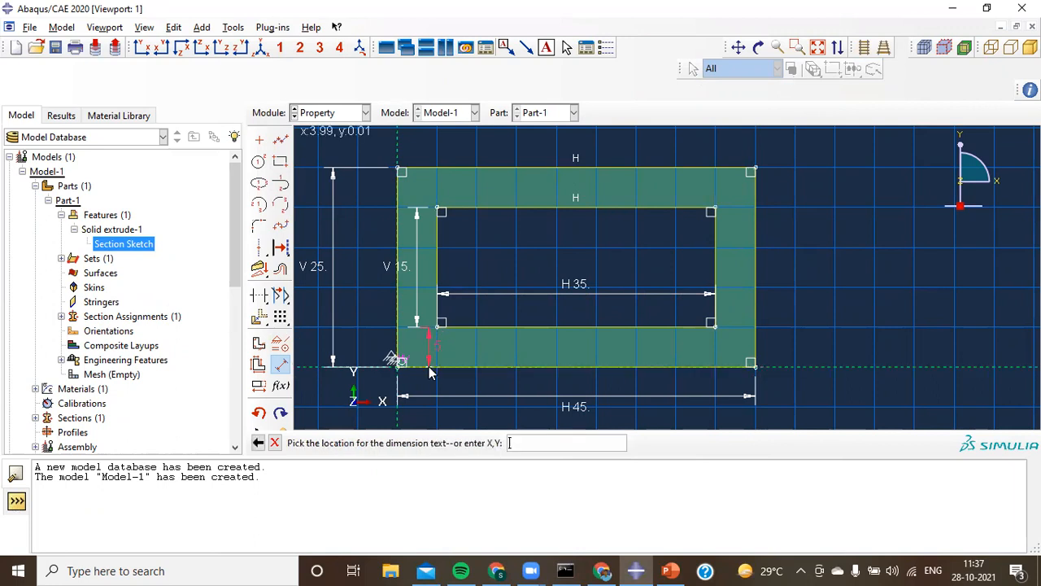
left_click(368, 359)
key("Return")
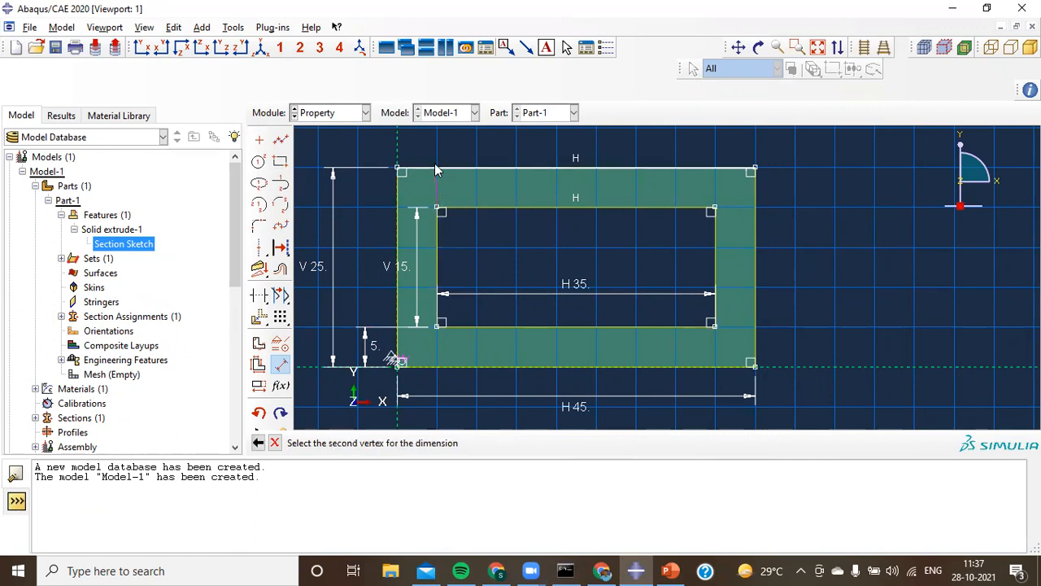
Try to dimension the top wall's thickness between the inner and outer rectangles
left_click(435, 169)
left_click(376, 196)
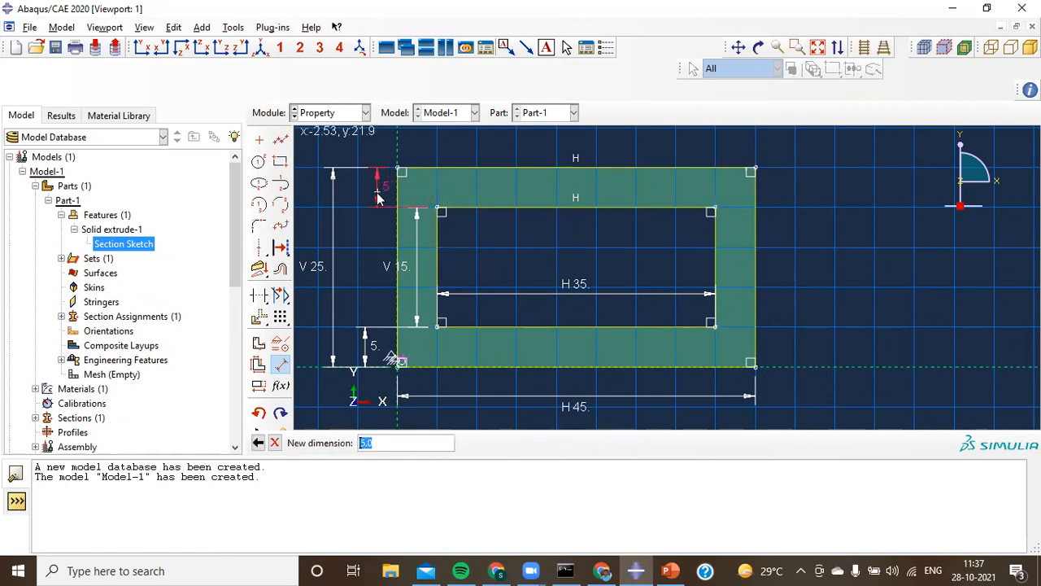
key("Return")
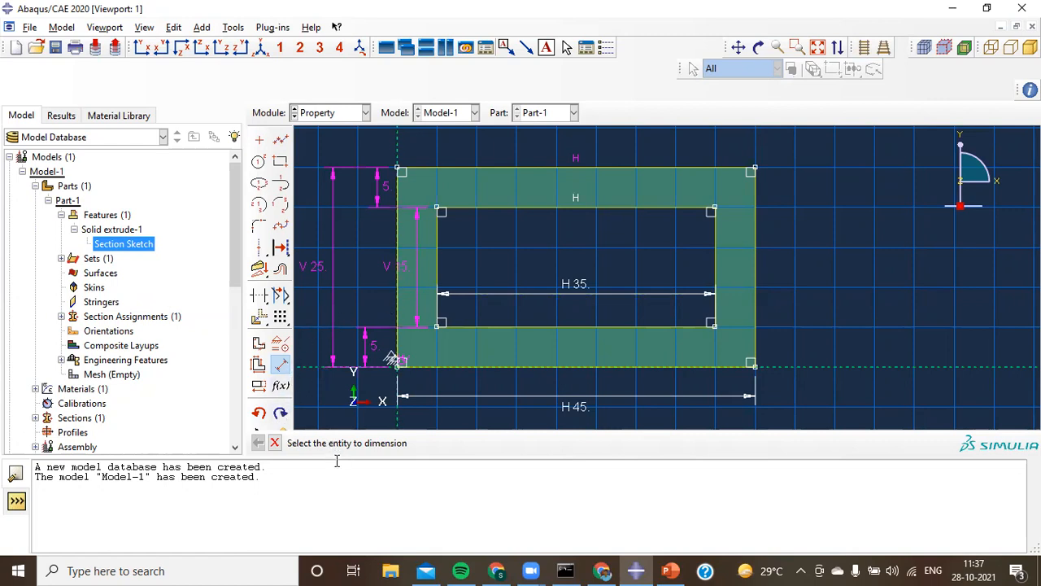
Delete the top wall's thickness dimension from the sketch
left_click_drag(336, 471, 335, 520)
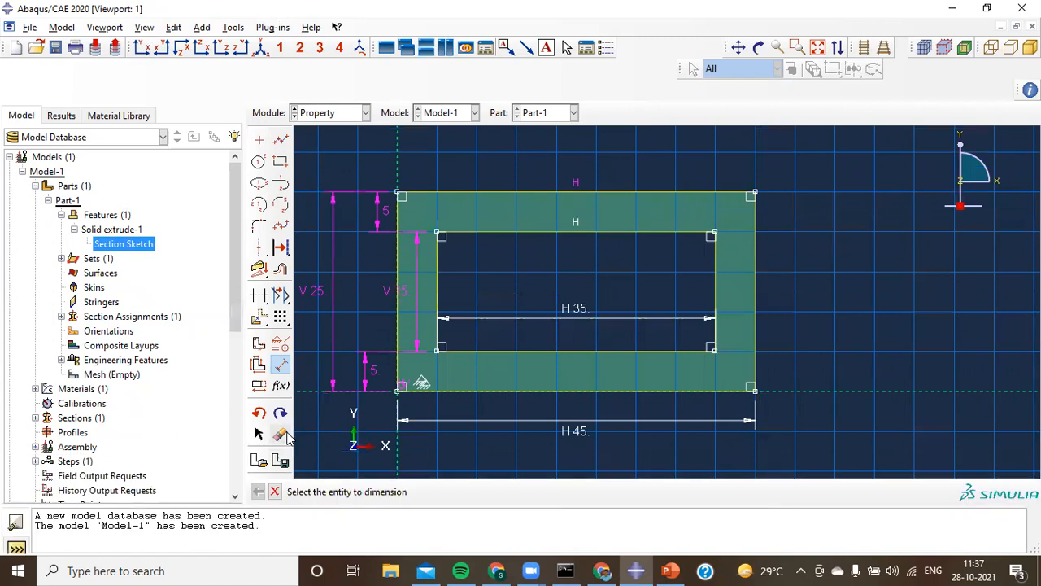
left_click(281, 435)
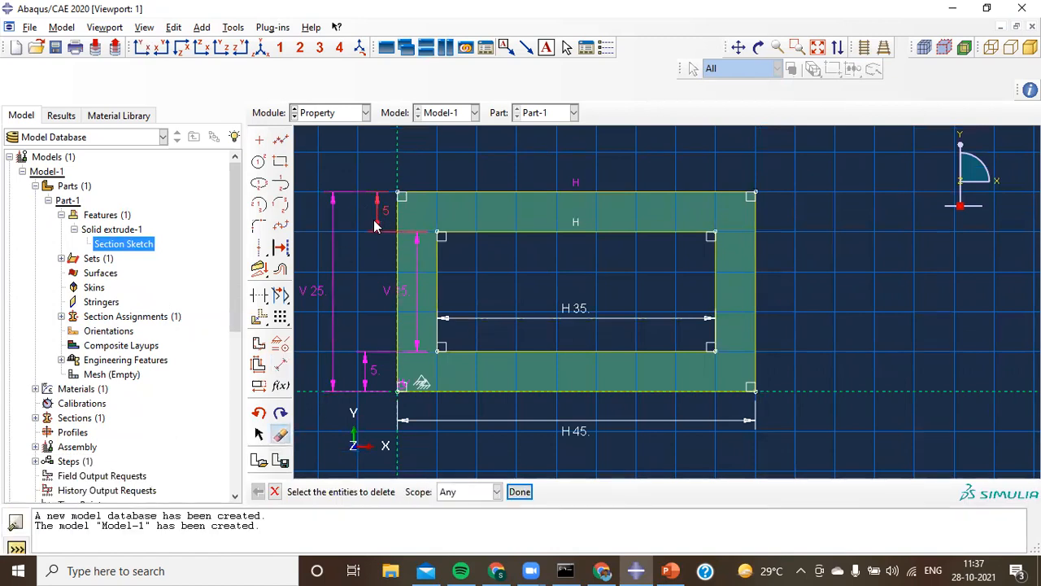
left_click(521, 491)
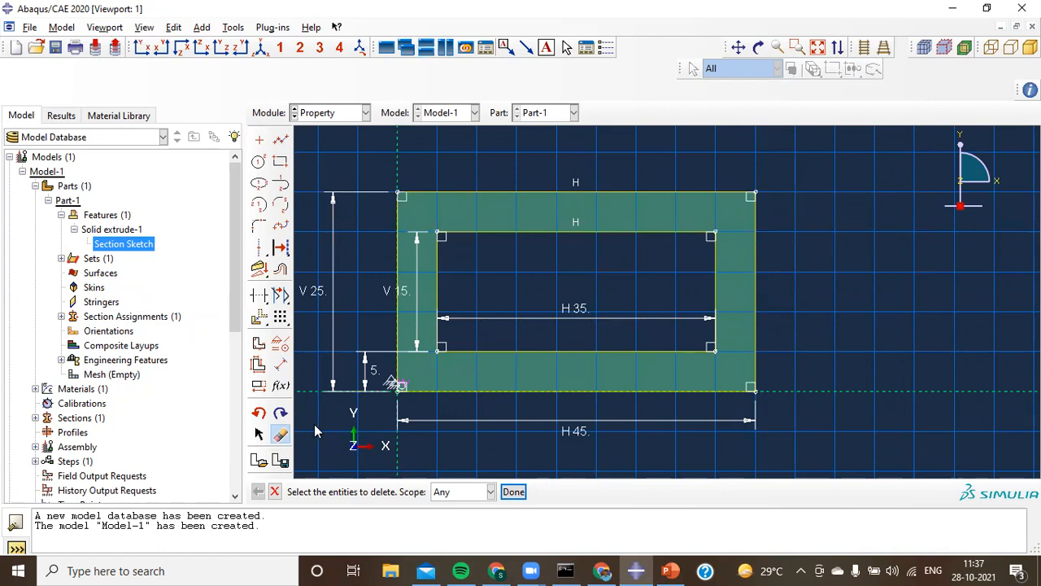
Dimension the right and left wall thicknesses between the inner and outer rectangles, accepting the proposed values
left_click(281, 365)
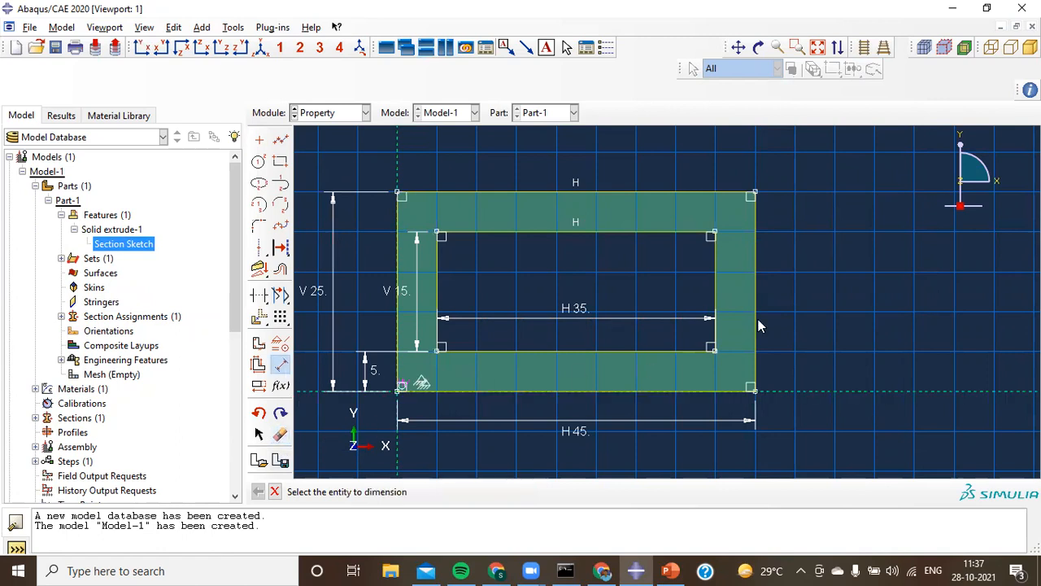
left_click(712, 235)
left_click(755, 241)
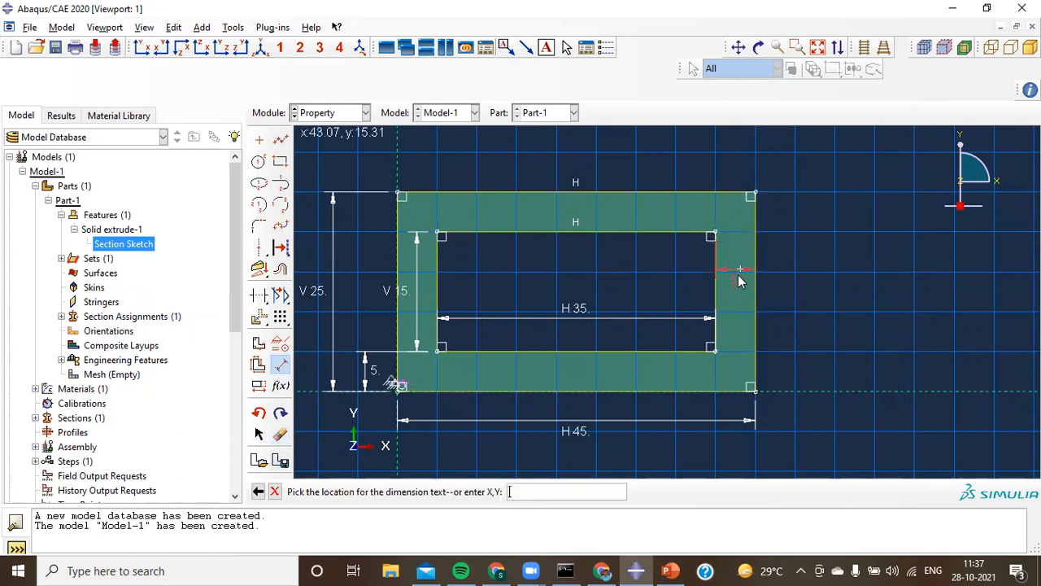
left_click(734, 166)
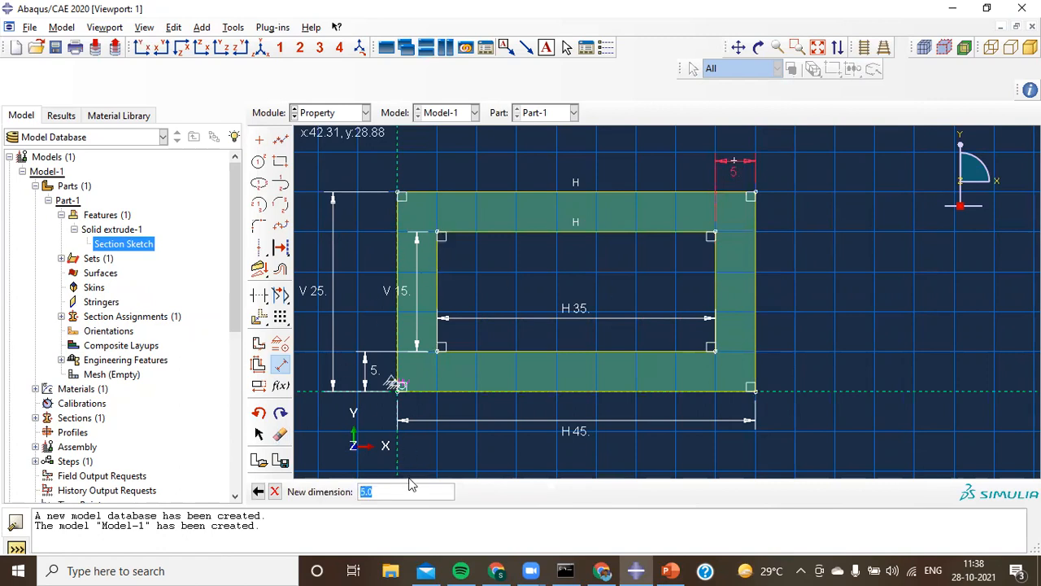
key("Return")
left_click(436, 228)
left_click(399, 231)
left_click(419, 173)
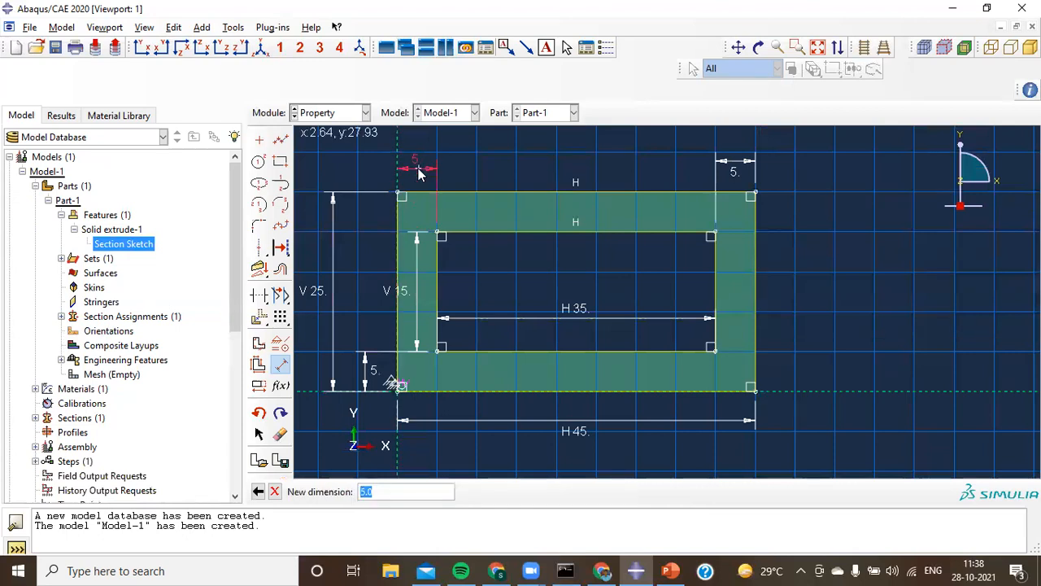
key("Return")
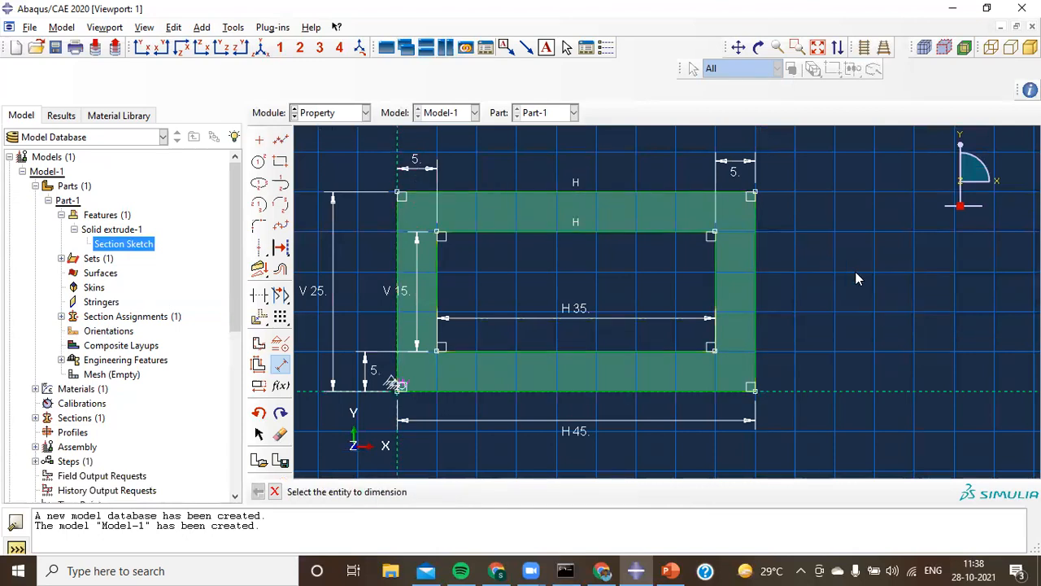
Finish editing the section sketch and accept the reminder to regenerate the feature
left_click(275, 491)
left_click(396, 492)
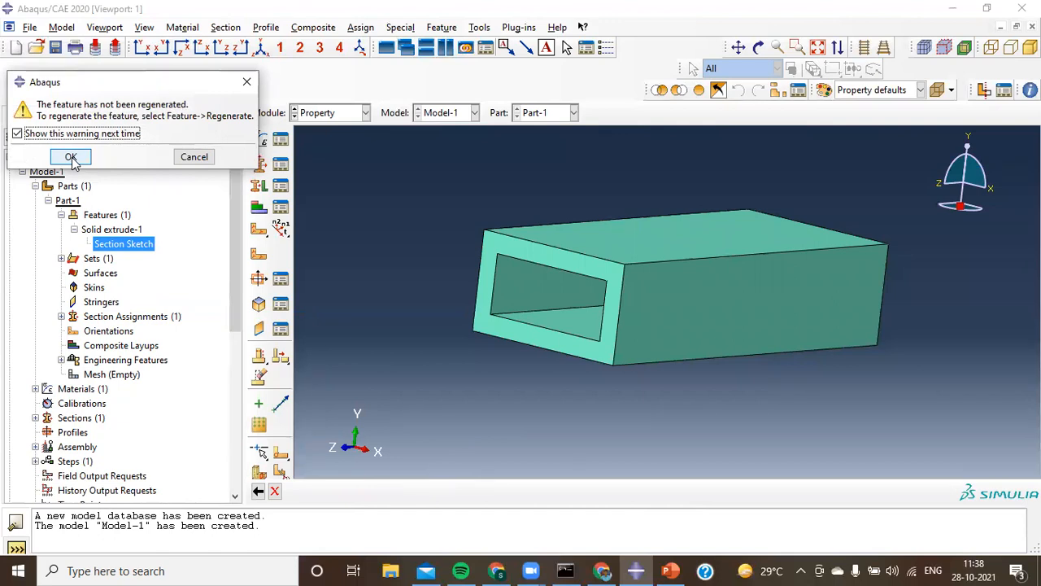
left_click(72, 157)
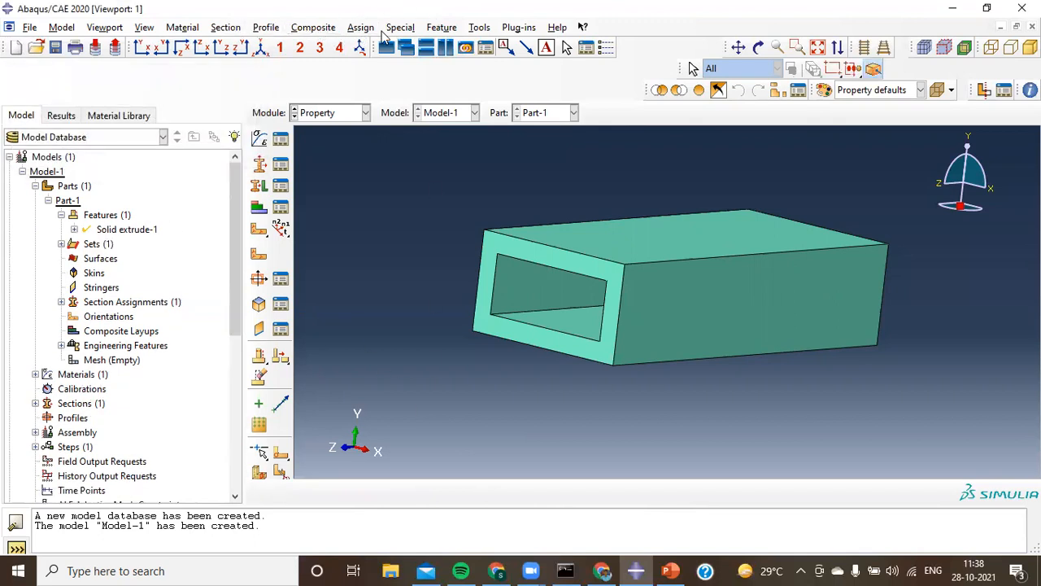
Switch to the Part module and regenerate the features of Part-1
left_click(398, 29)
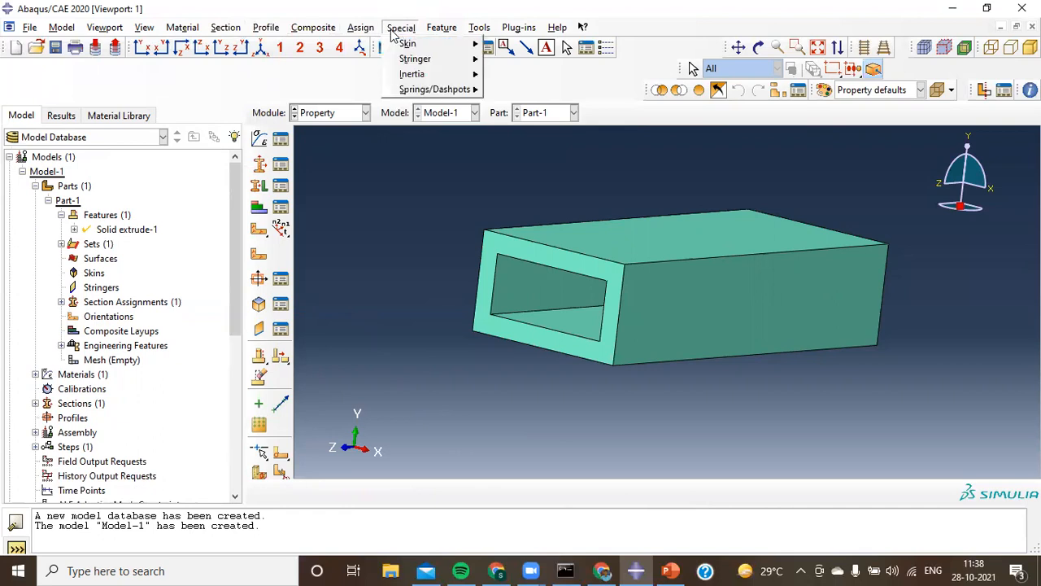
left_click(326, 114)
left_click(329, 113)
left_click(322, 133)
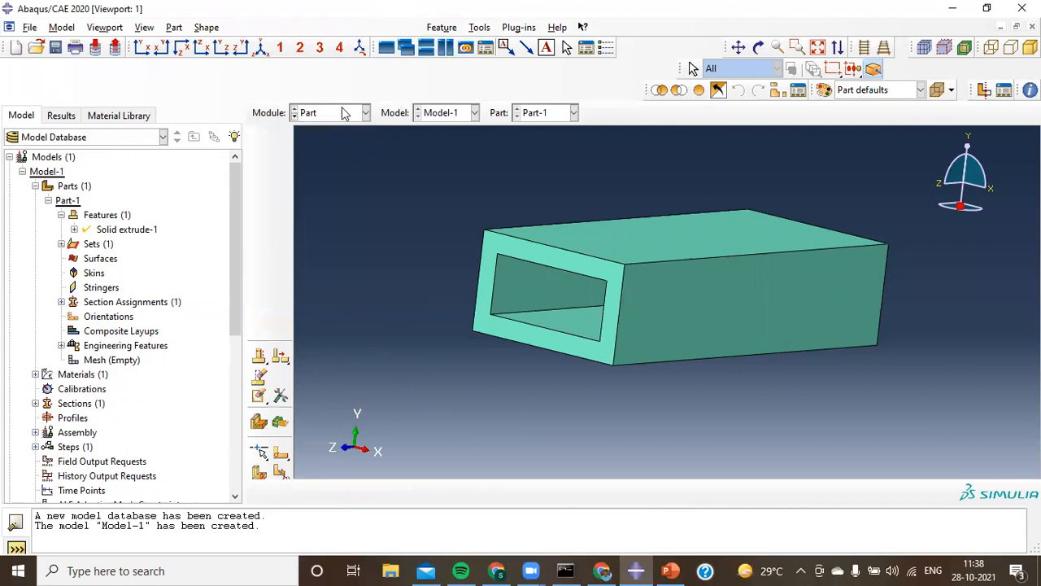
left_click(247, 28)
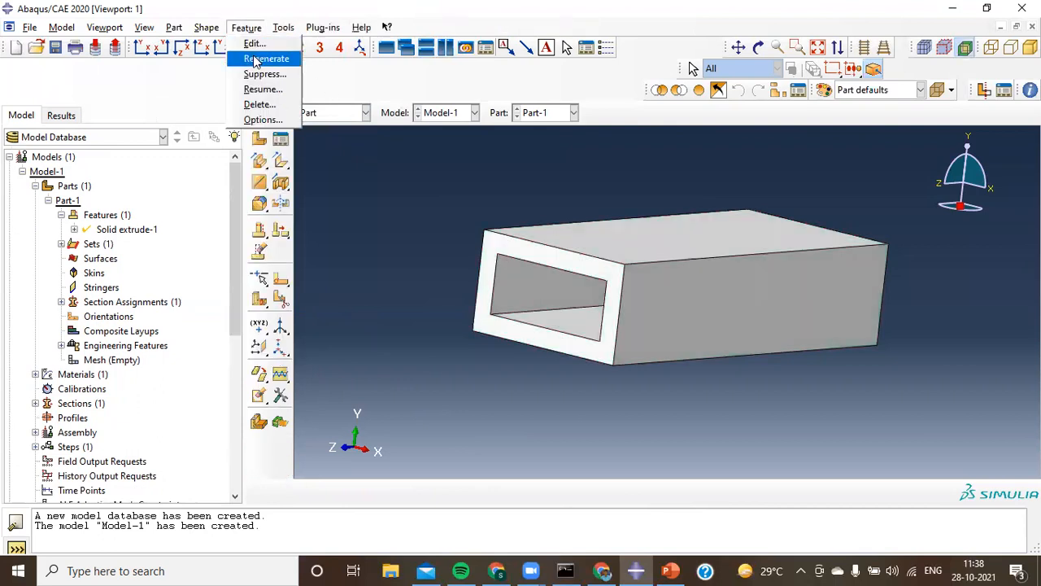
left_click(266, 58)
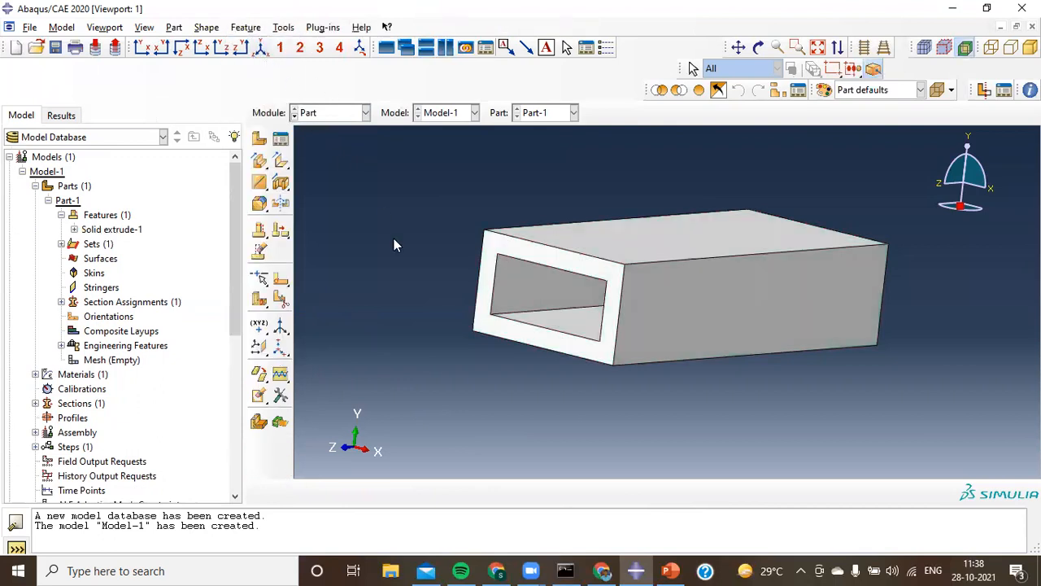
Copy Part-1 to a new part named Concrete
left_click(48, 200)
left_click(65, 201)
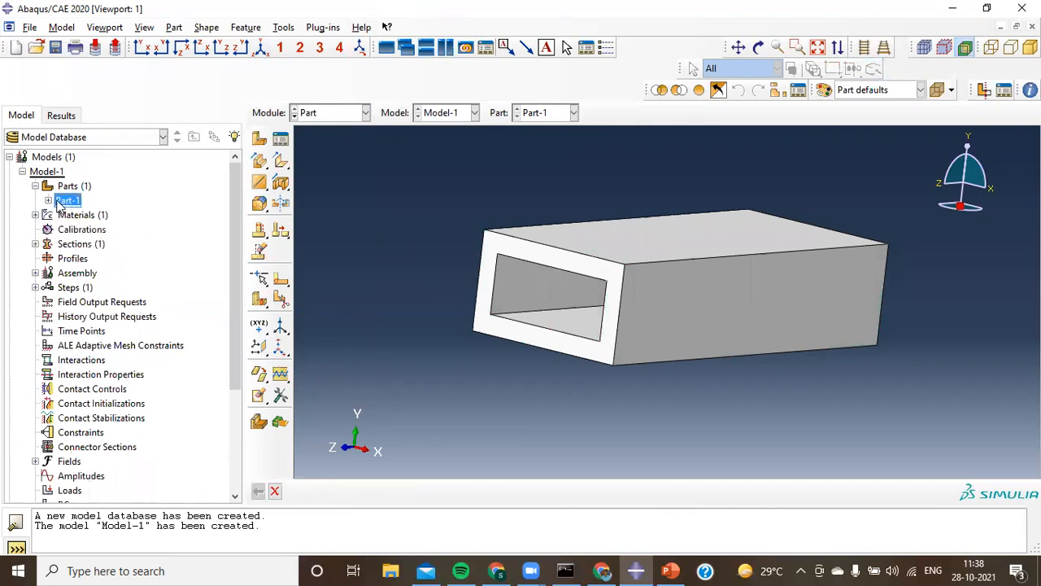
right_click(72, 202)
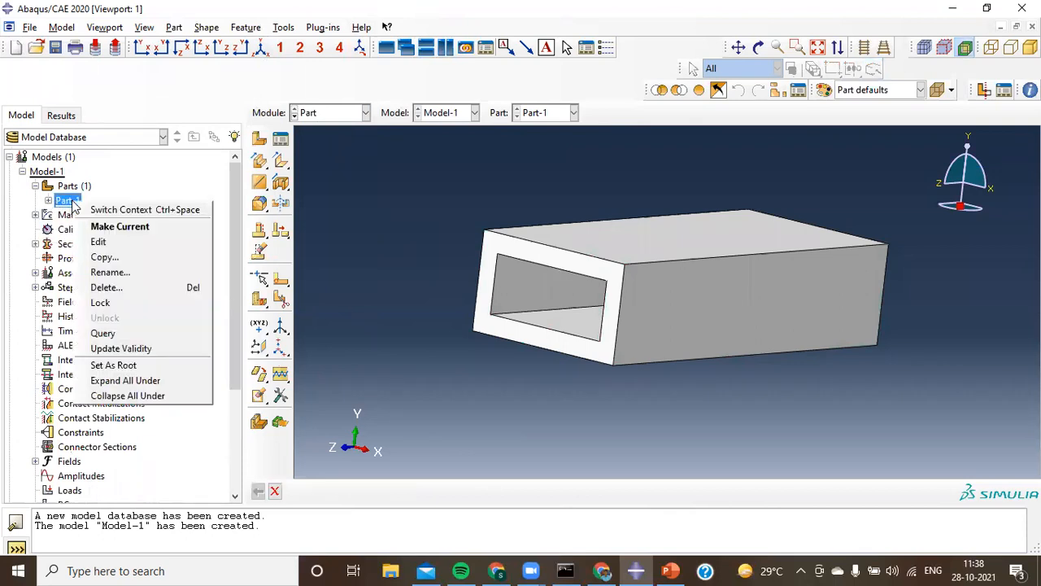
left_click(110, 259)
left_click_drag(72, 305, 8, 303)
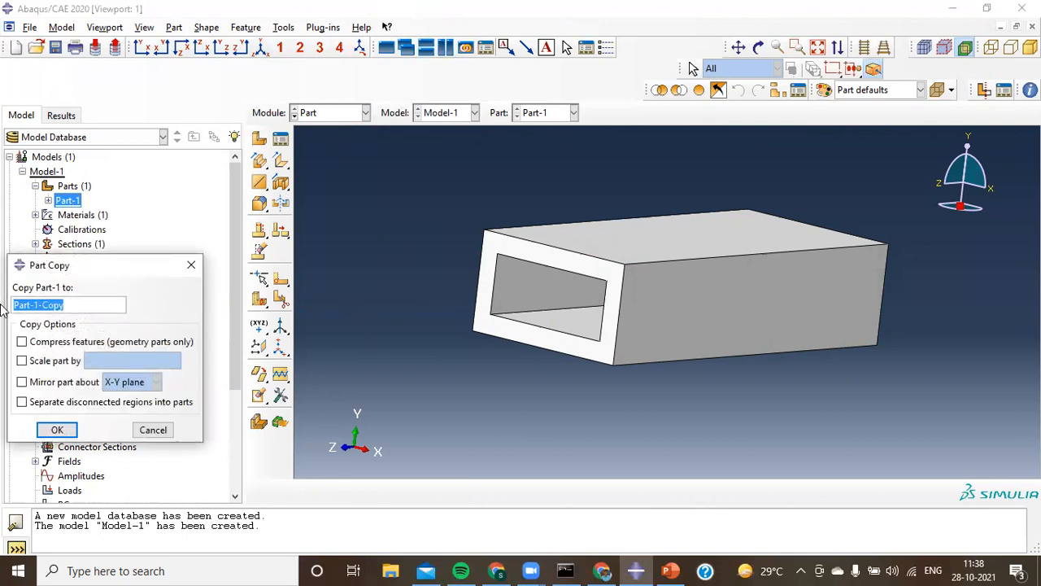
type("Concrete")
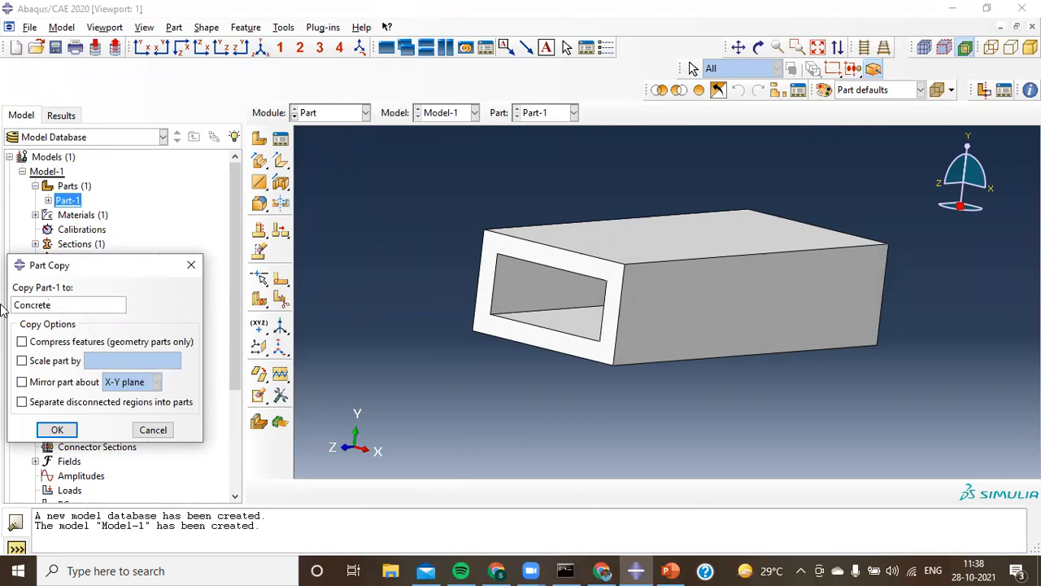
left_click(55, 430)
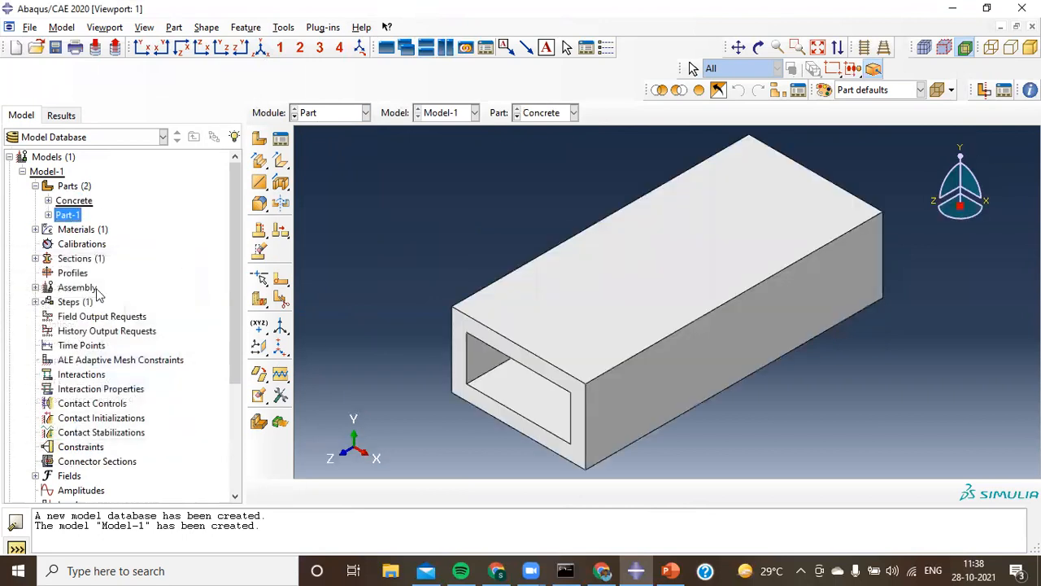
Open the section sketch of the Concrete part's solid extrusion for editing
left_click(49, 201)
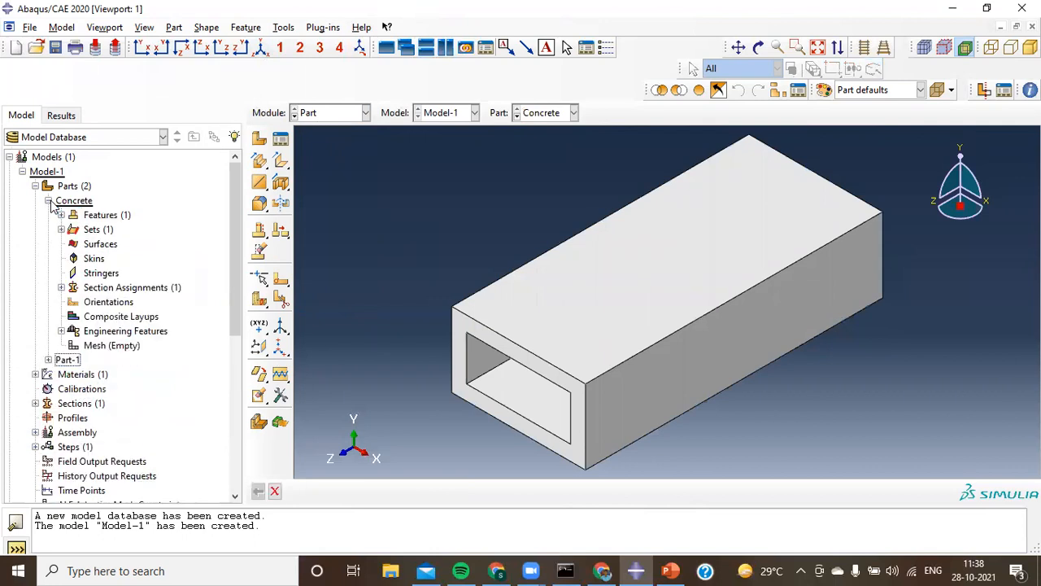
left_click(61, 215)
left_click(74, 230)
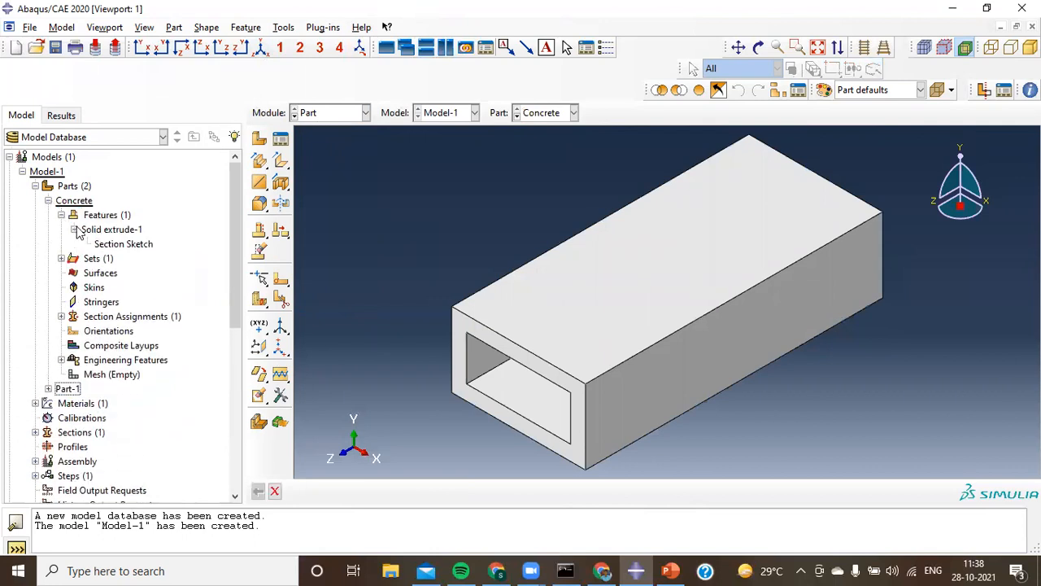
double_click(121, 246)
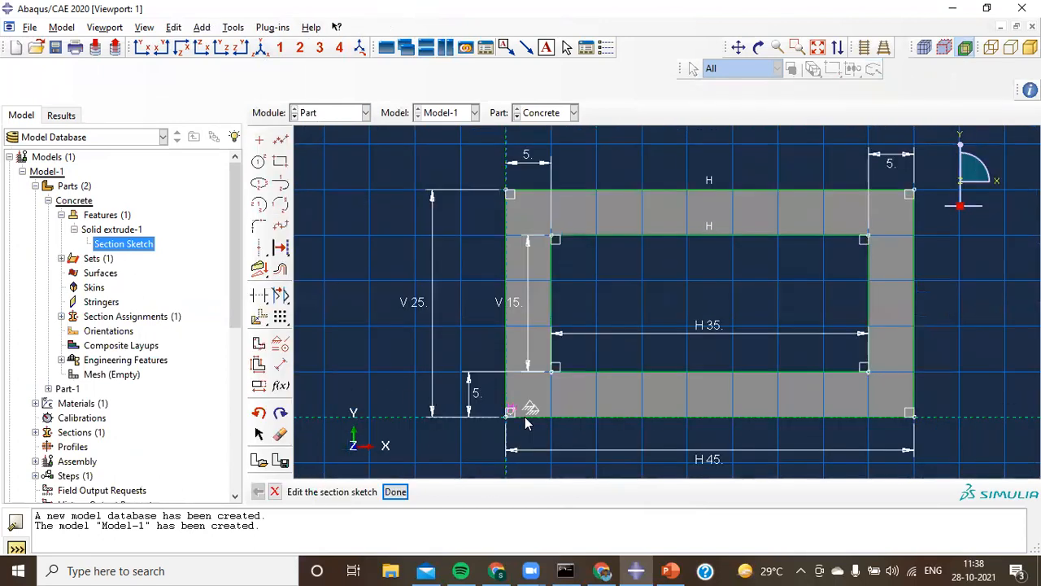
Delete the outer rectangle's horizontal width dimension and the bottom wall thickness dimension from the section sketch
left_click(279, 433)
left_click(538, 448)
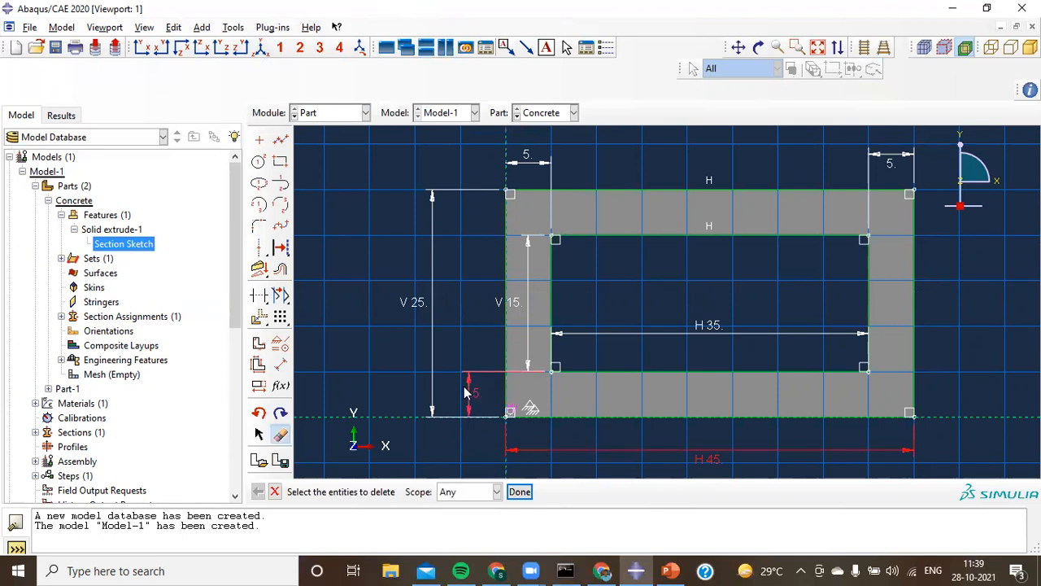
left_click(469, 394)
left_click(543, 452, "shift")
left_click(514, 491)
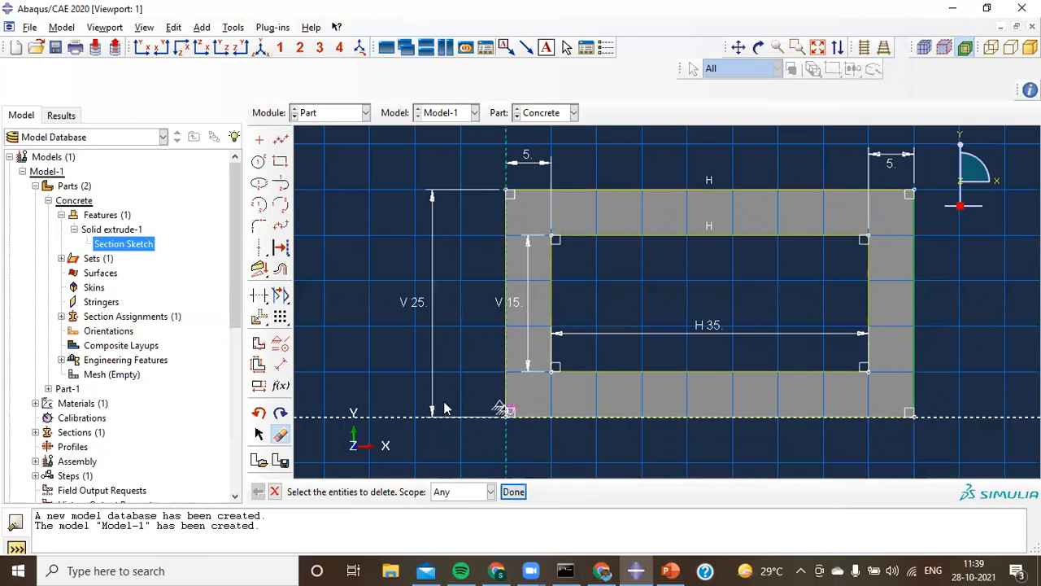
Delete the outer rectangle's vertical height dimension and both side wall thickness dimensions
left_click(428, 343)
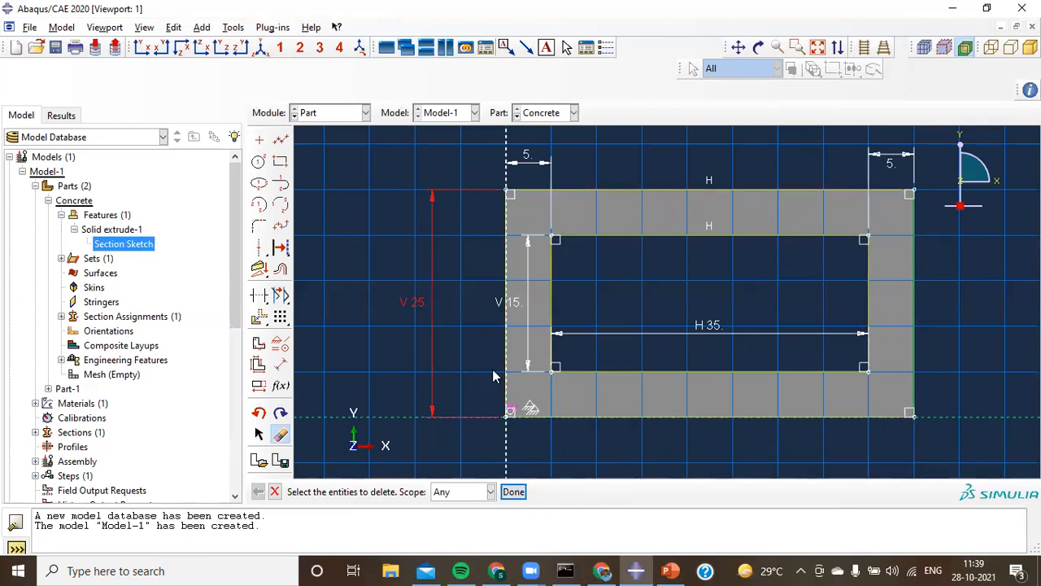
left_click(514, 491)
left_click(527, 160)
left_click(517, 494)
left_click(905, 153)
left_click(515, 492)
Delete the four edges of the outer rectangle, keeping only the inner rectangle in the sketch
left_click(528, 314)
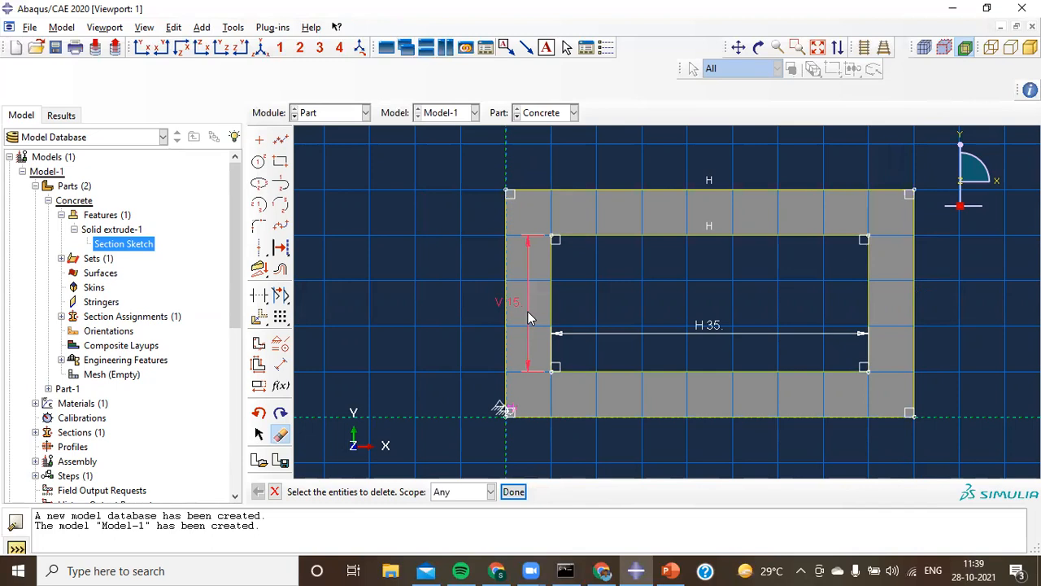
left_click(732, 190)
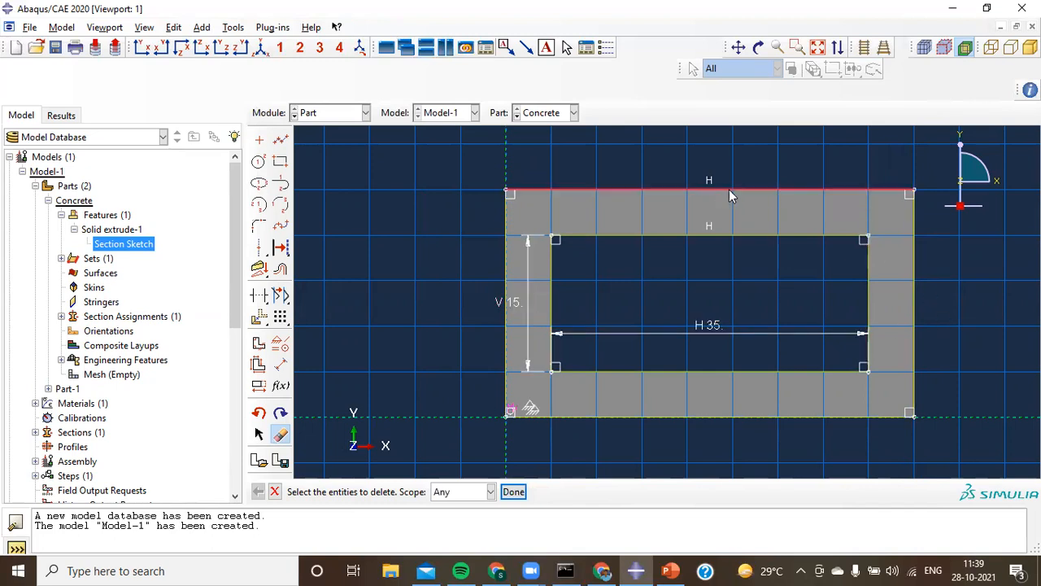
left_click(514, 491)
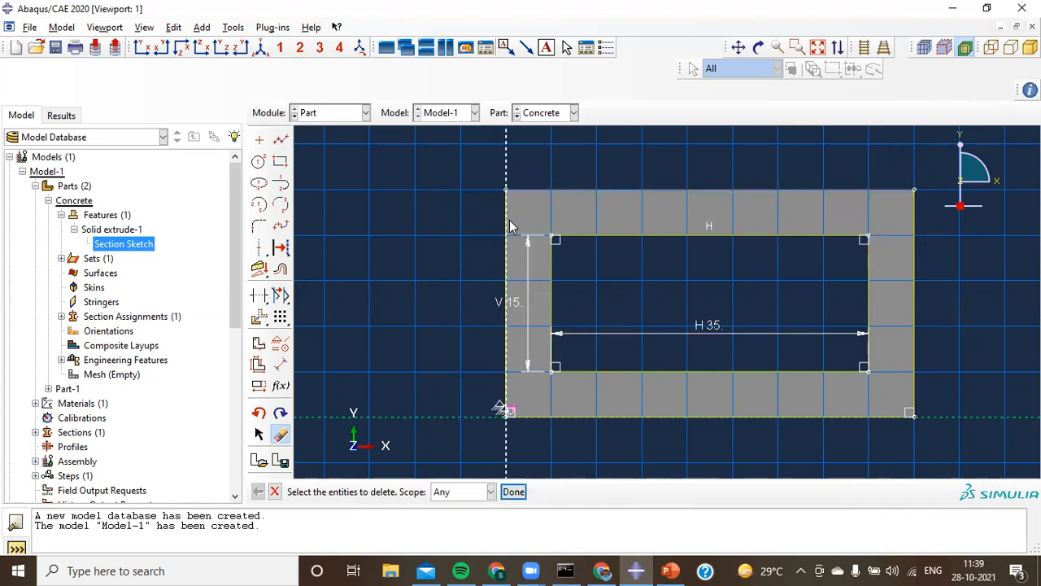
left_click(506, 219)
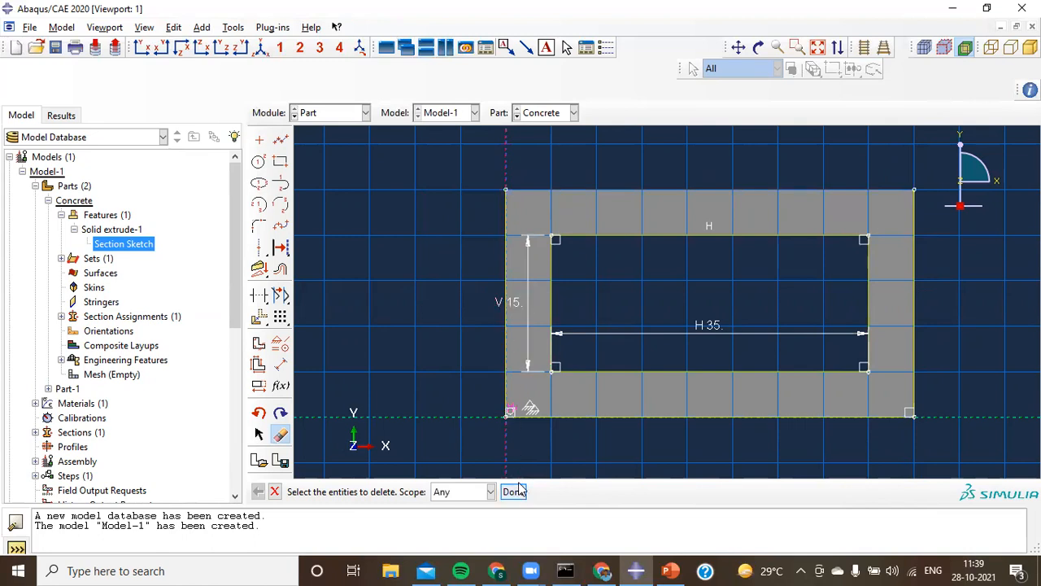
left_click(514, 492)
left_click(506, 322)
left_click(511, 493)
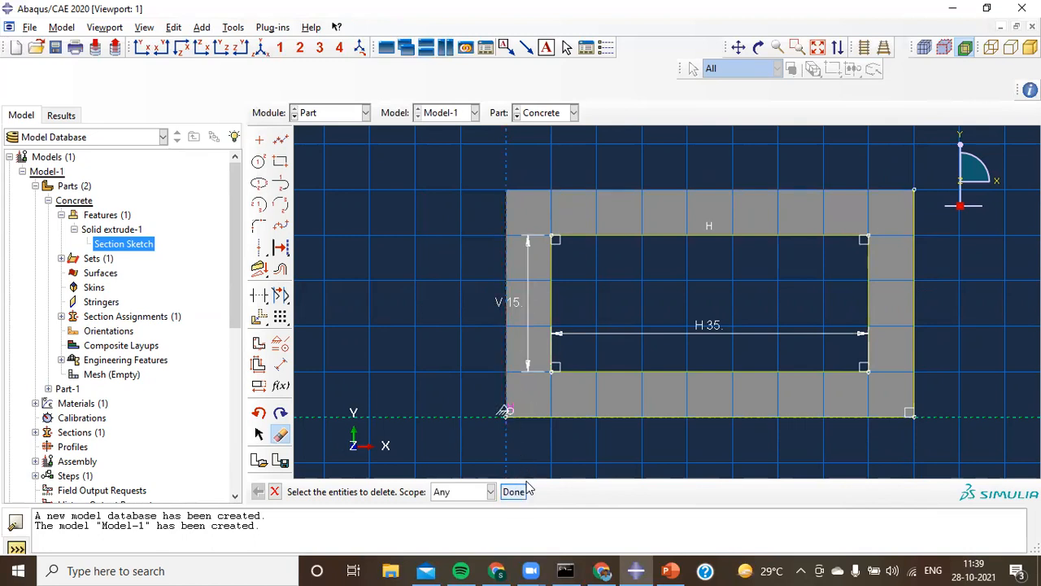
left_click(542, 416)
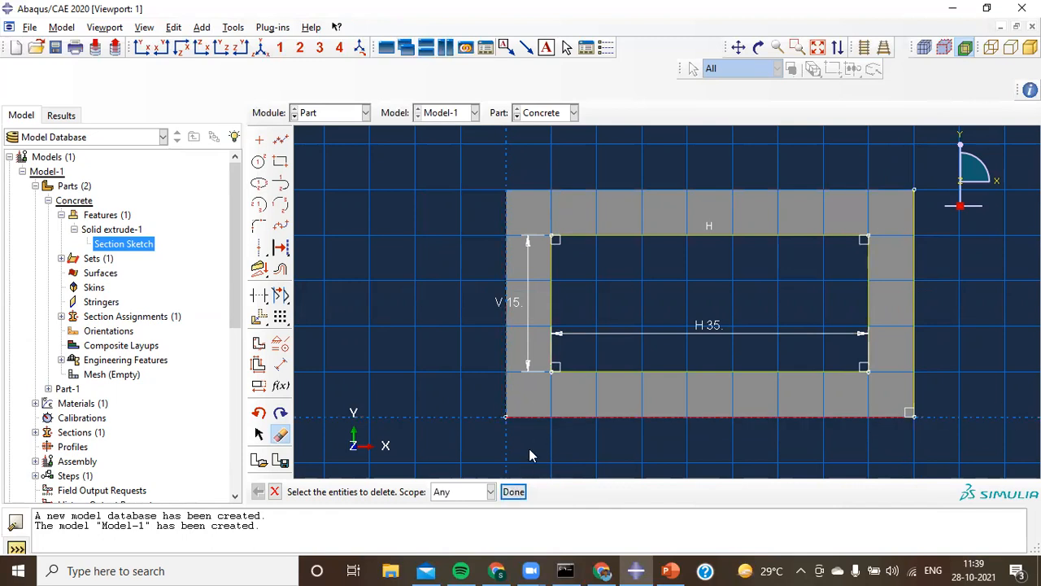
left_click(514, 491)
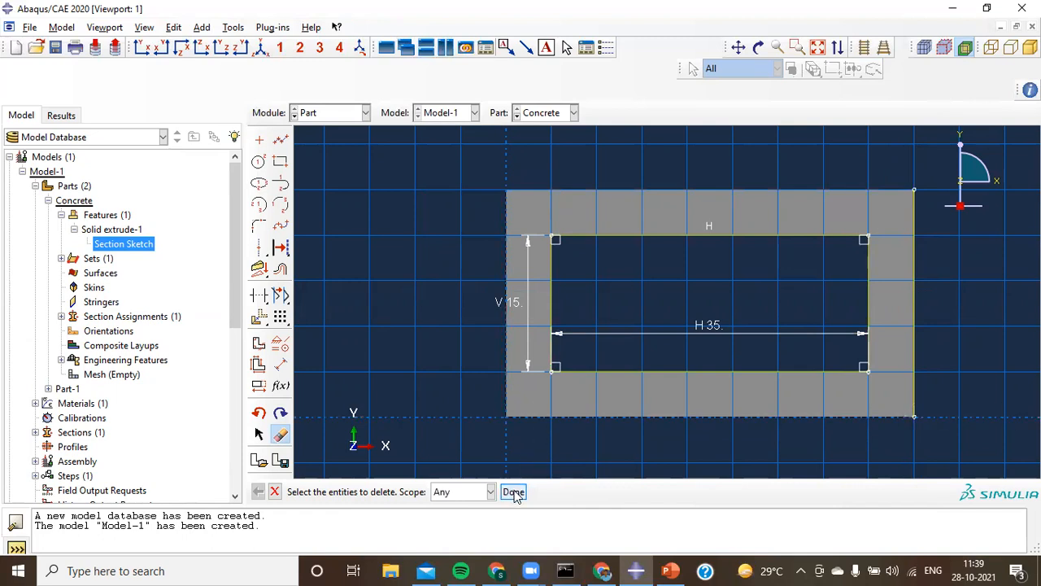
left_click(913, 362)
left_click(519, 493)
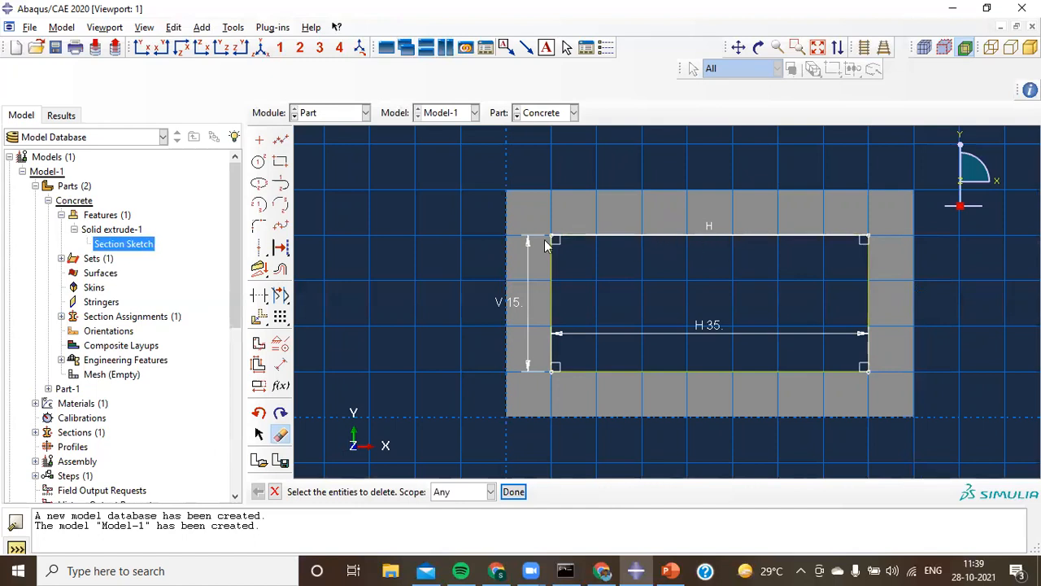
Finish editing the section sketch, accept the regeneration reminder and regenerate the Concrete part's features
left_click(513, 493)
left_click(404, 494)
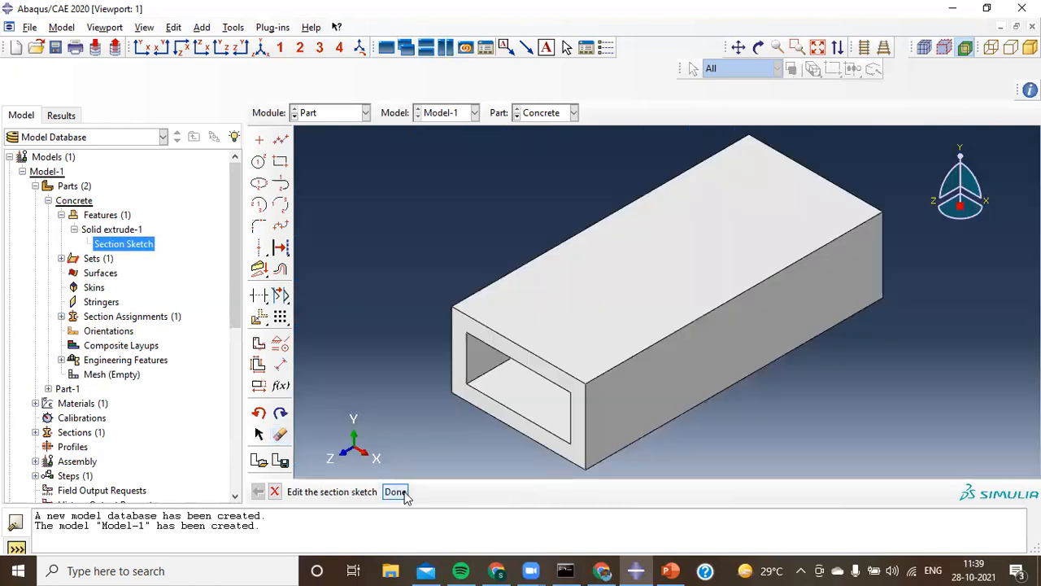
left_click(104, 158)
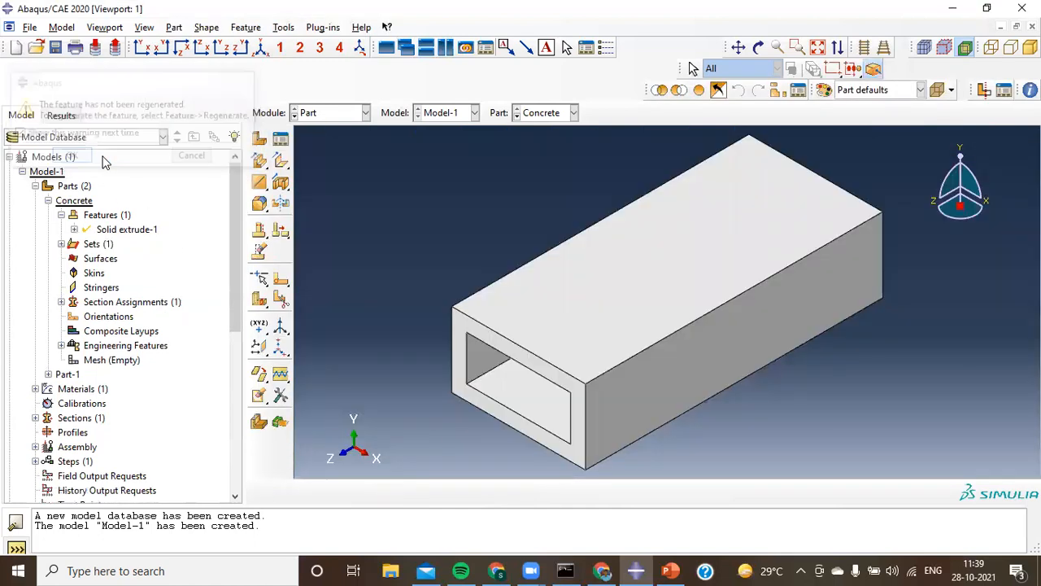
left_click(246, 28)
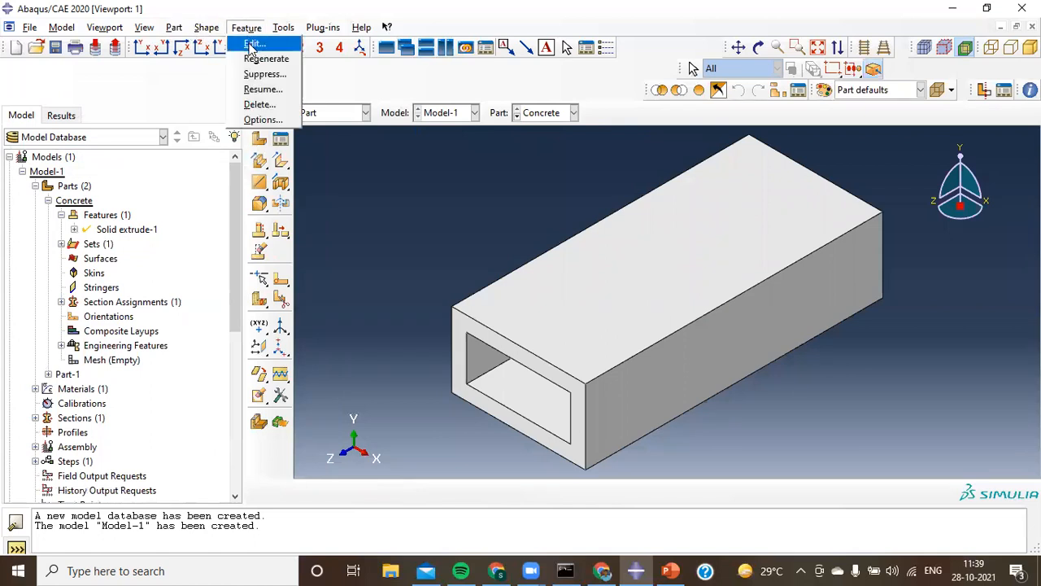
left_click(266, 58)
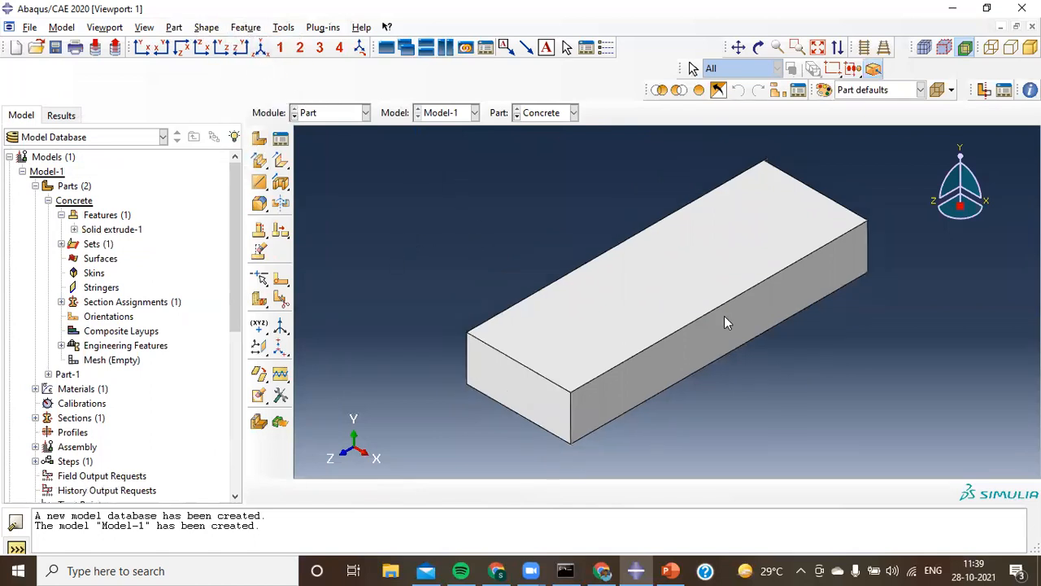
Switch to the Assembly module and create dependent instances of both Concrete and Part-1
scroll(450, 209, "up", 3)
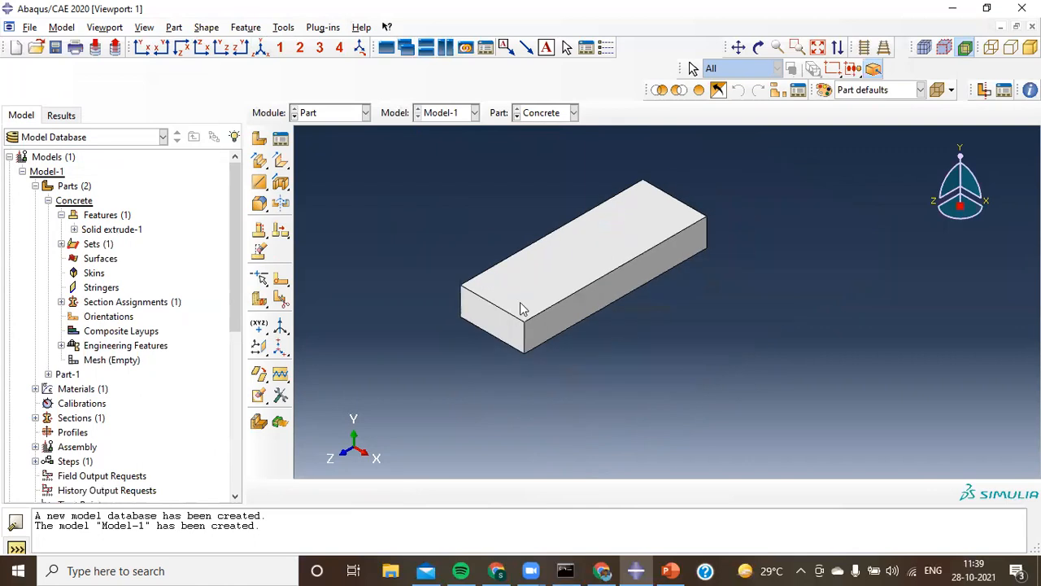
left_click_drag(574, 405, 486, 307, "ctrl+alt")
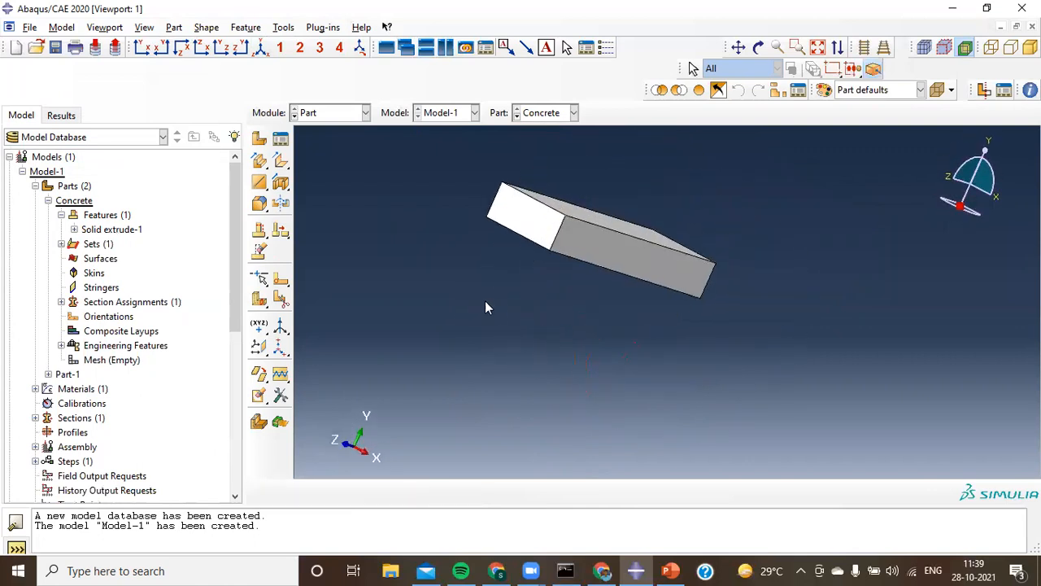
left_click(348, 116)
left_click(342, 159)
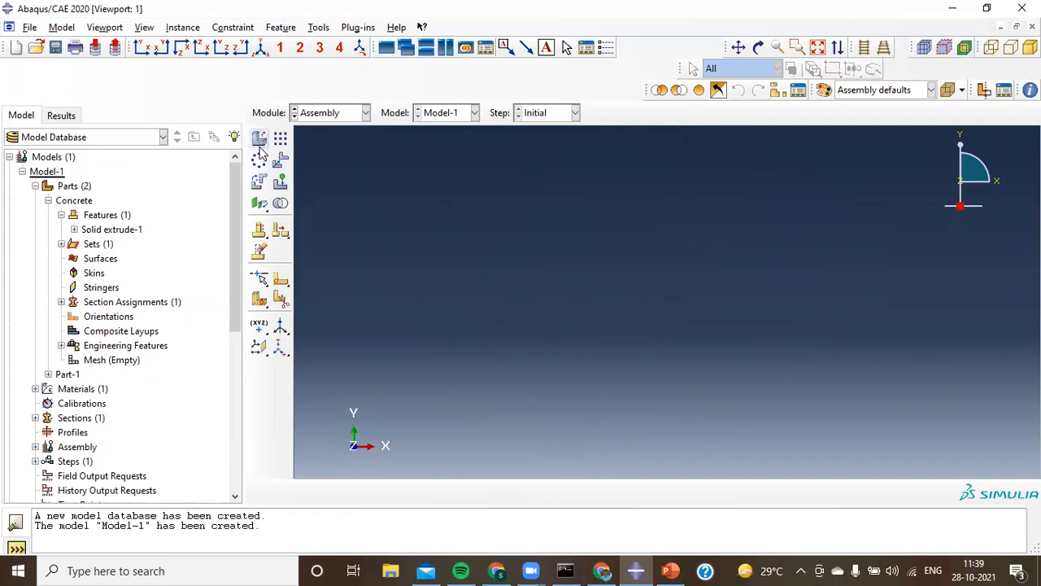
left_click(258, 138)
left_click(42, 160)
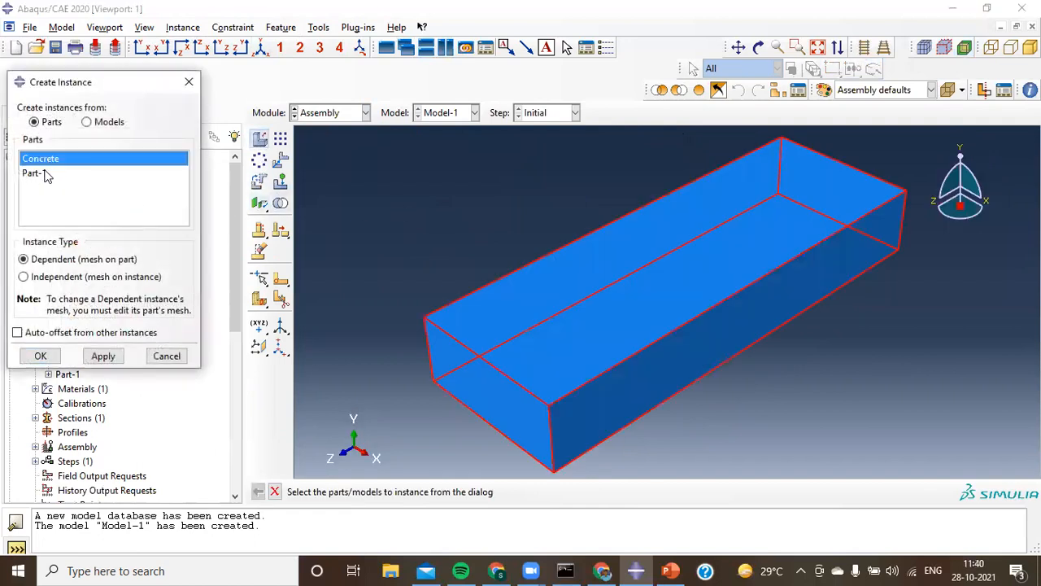
left_click(44, 172, "shift")
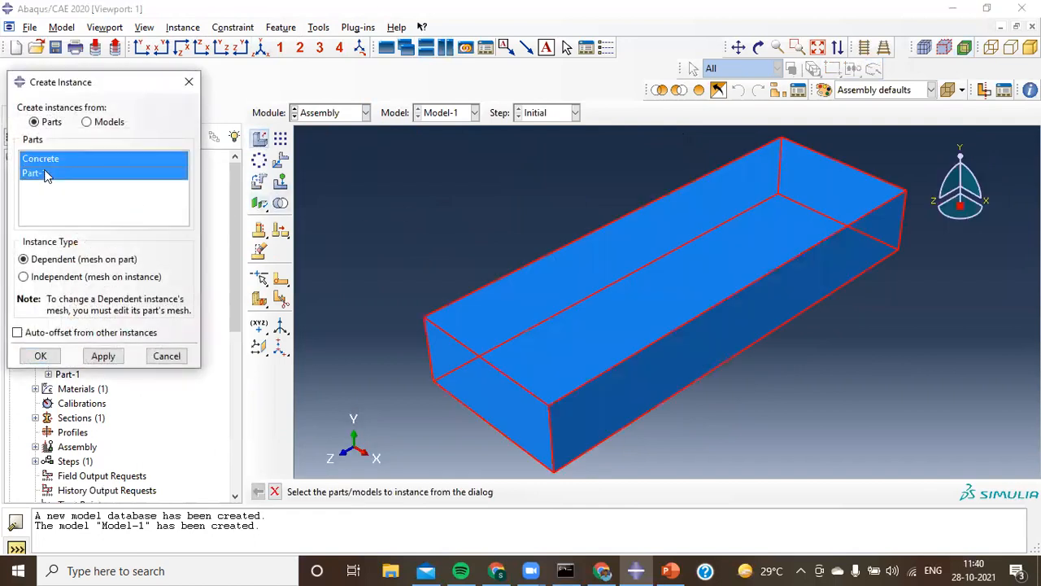
left_click(41, 355)
Turn off the perspective view and switch to the Interaction module
left_click_drag(616, 269, 839, 284, "ctrl+alt")
scroll(732, 261, "up", 3)
left_click_drag(639, 284, 711, 293, "ctrl+alt")
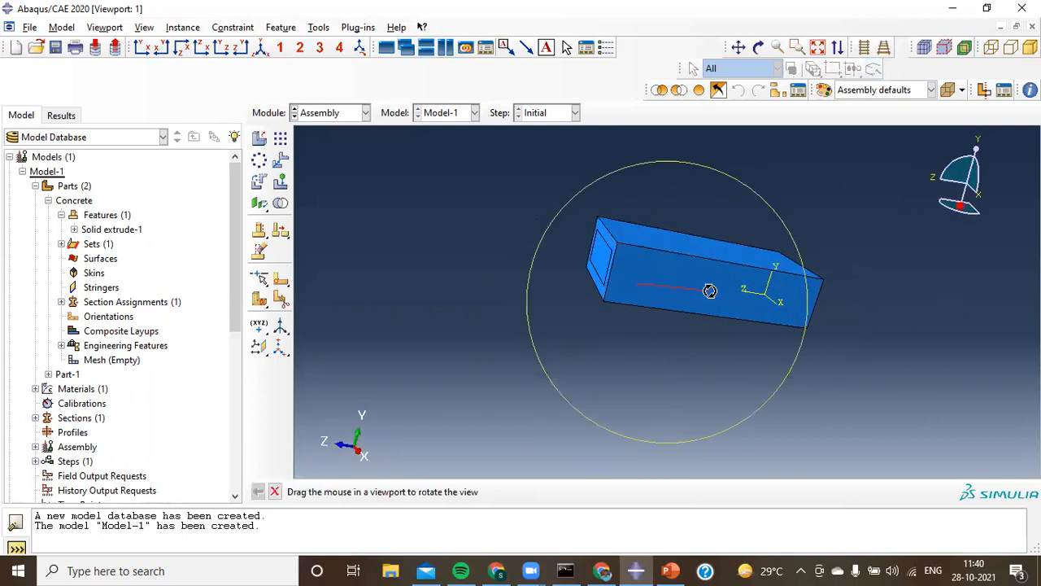
left_click(866, 49)
left_click_drag(677, 235, 628, 304, "ctrl+alt")
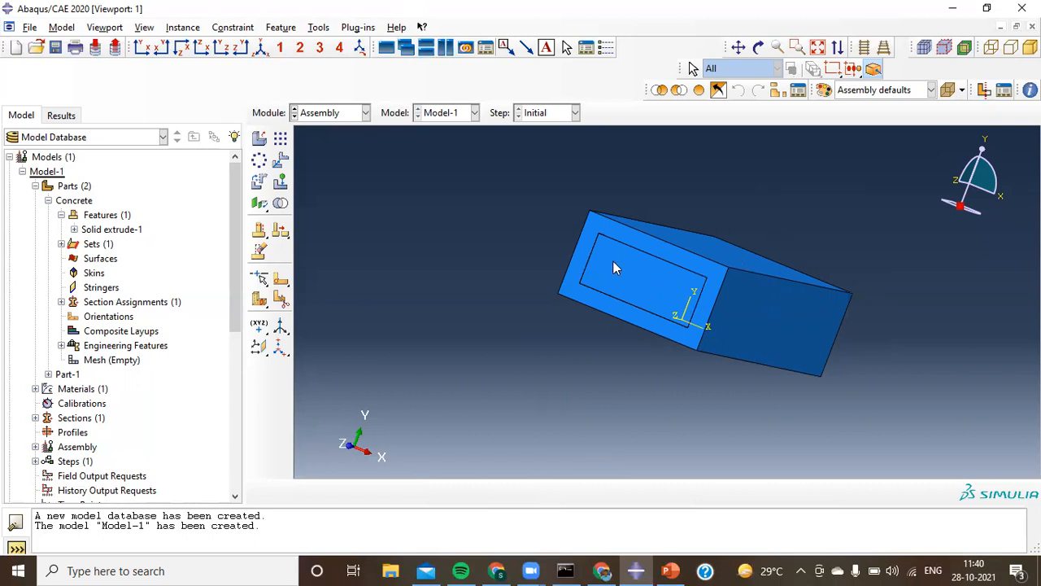
scroll(692, 280, "up", 3)
scroll(639, 284, "up", 3)
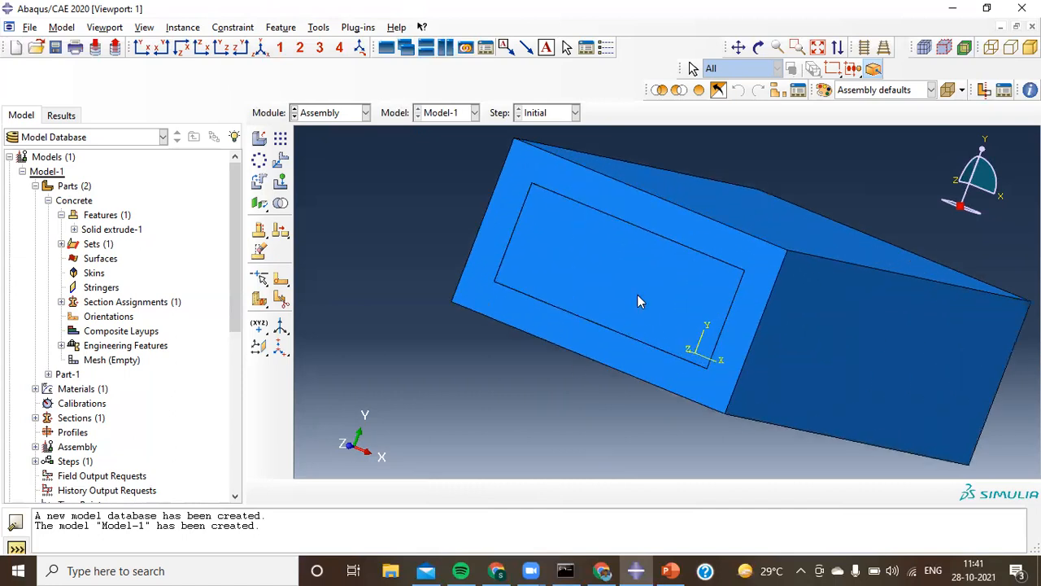
left_click(362, 113)
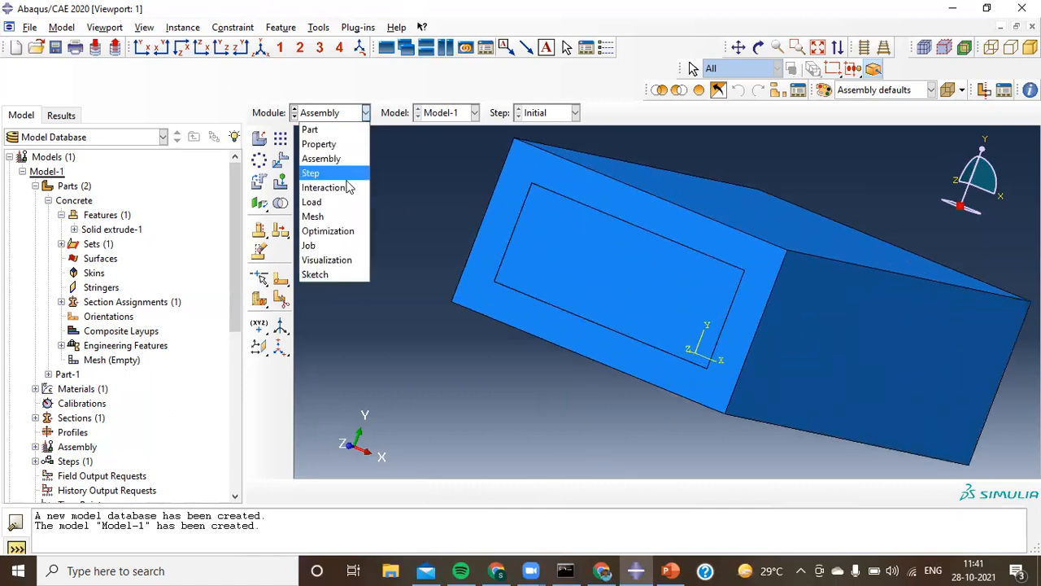
left_click(346, 188)
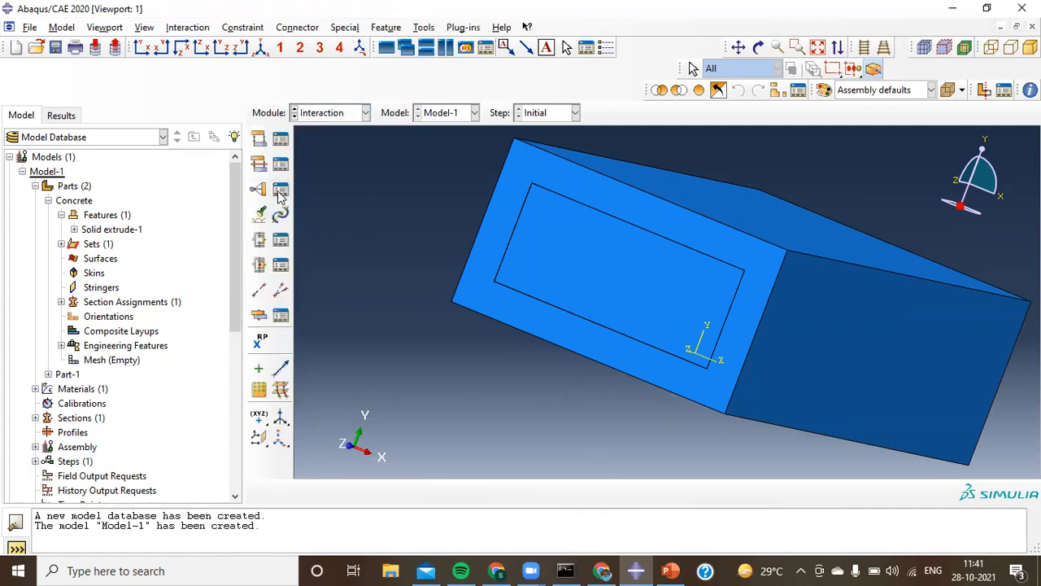
left_click(259, 191)
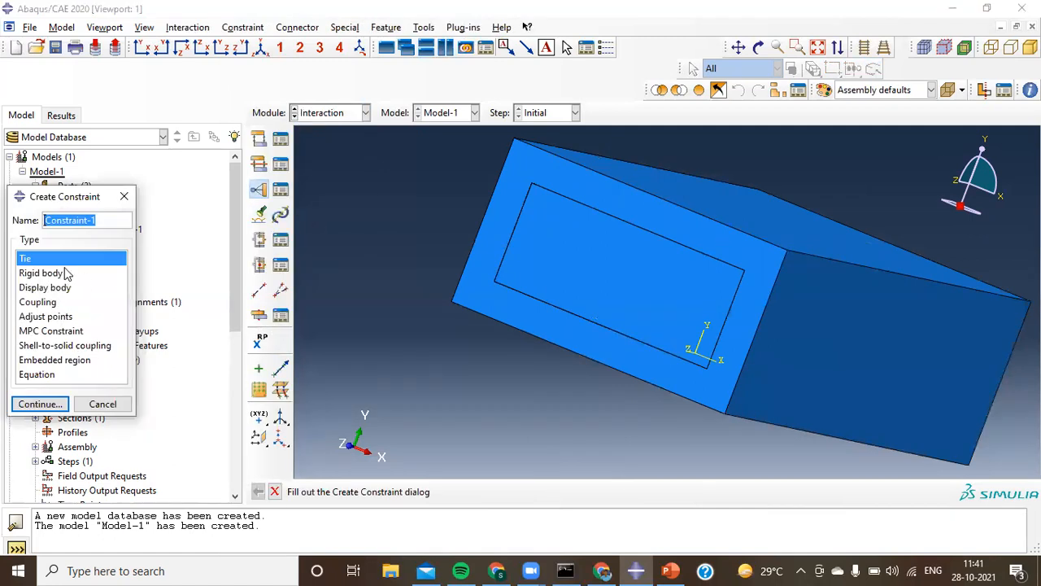
left_click(40, 404)
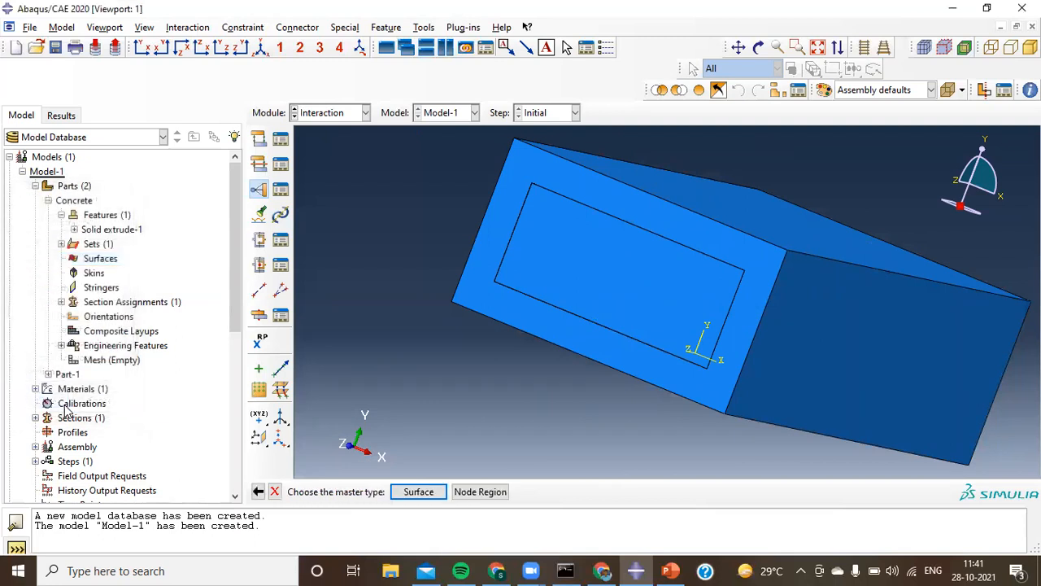
left_click(277, 491)
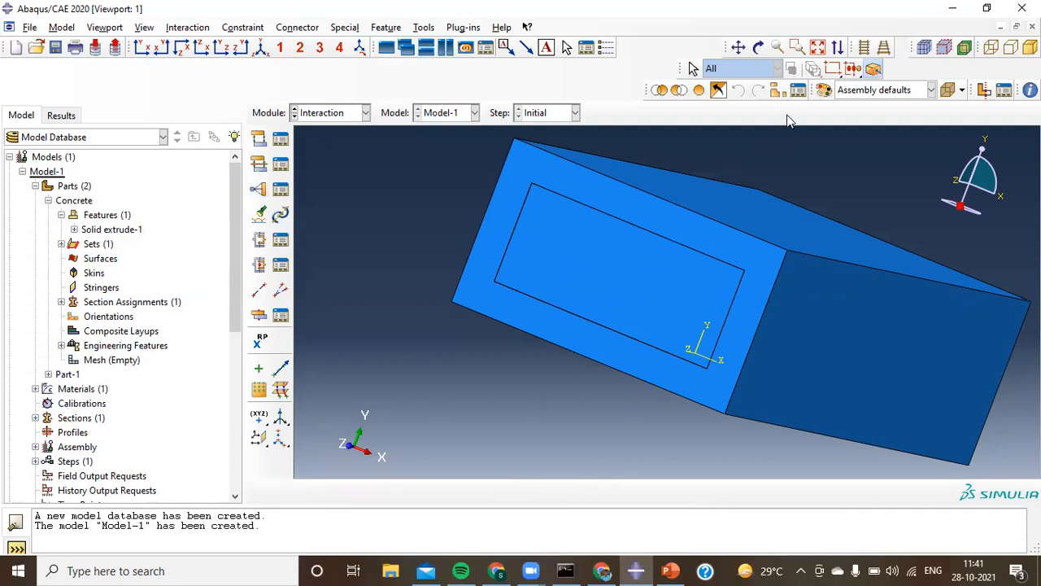
Hide the Concrete core by removing its cell from the displayed assembly with a display group
left_click(777, 91)
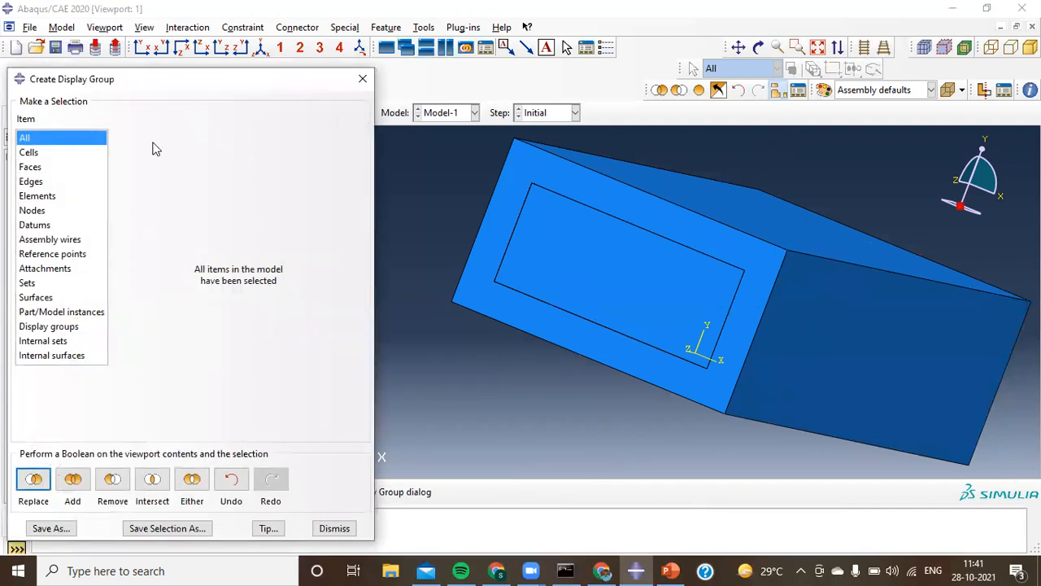
double_click(37, 153)
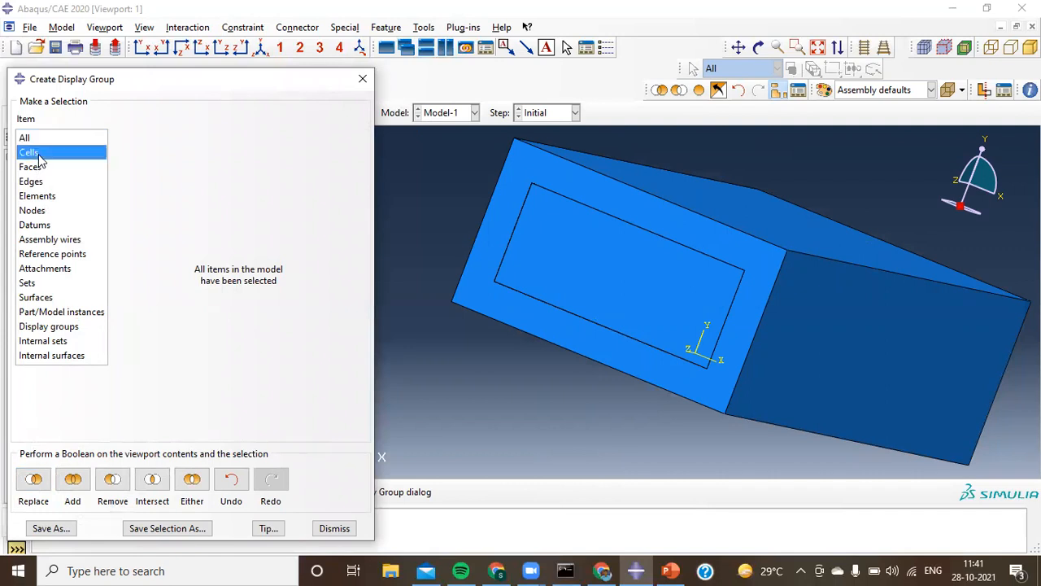
left_click(589, 291)
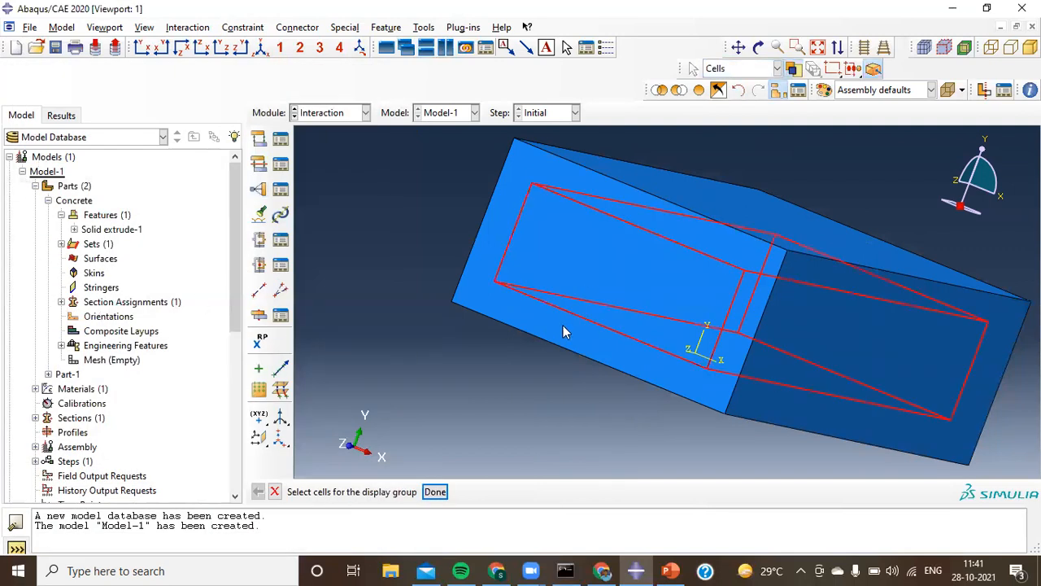
left_click(435, 492)
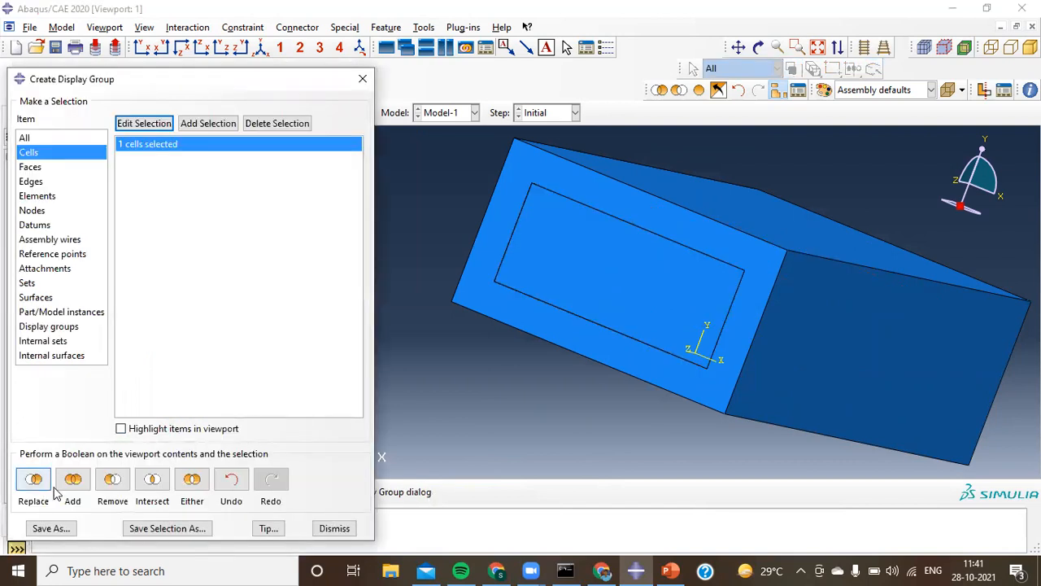
left_click(105, 486)
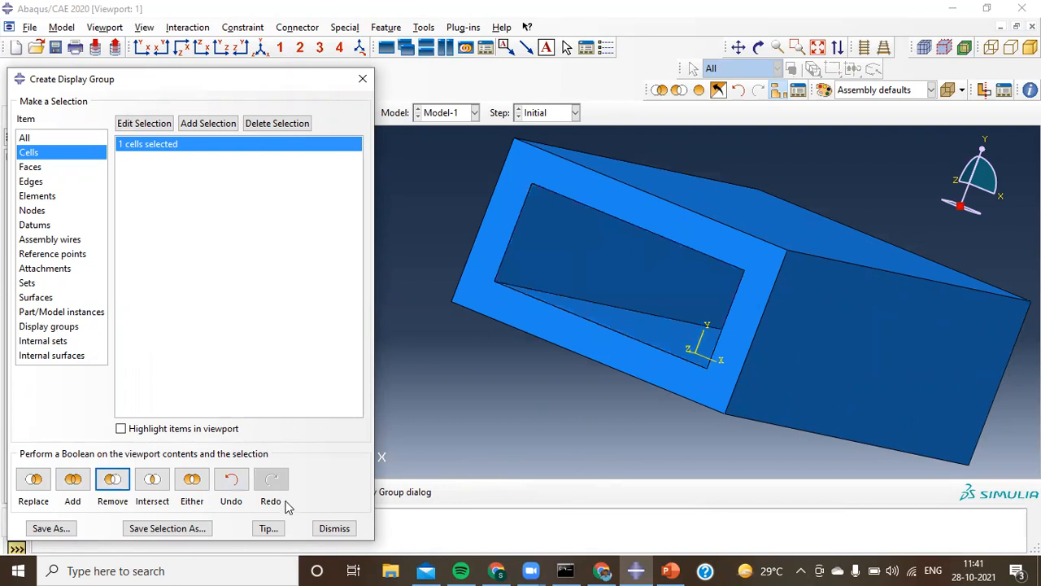
left_click(333, 528)
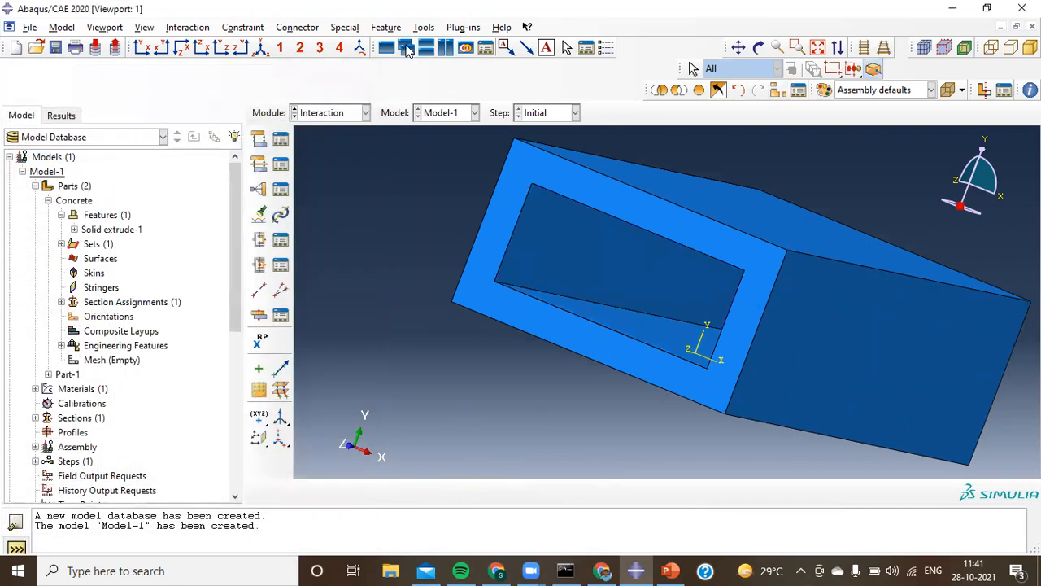
Start a geometry surface named CFRP_inner and set its region selection method to by angle
left_click(420, 31)
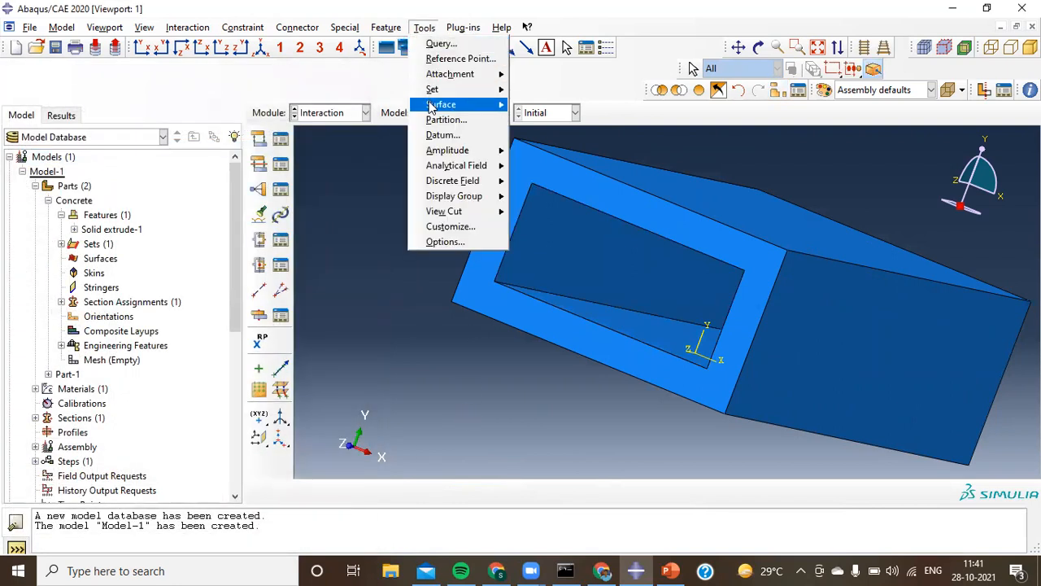
mouse_move(432, 105)
left_click(540, 121)
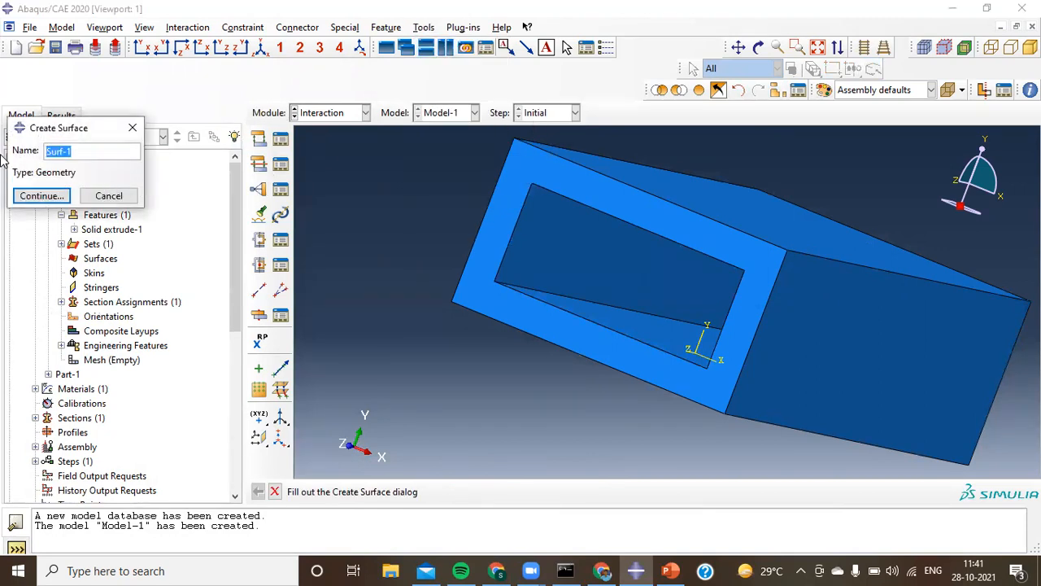
type("CFRP_inner")
left_click(41, 195)
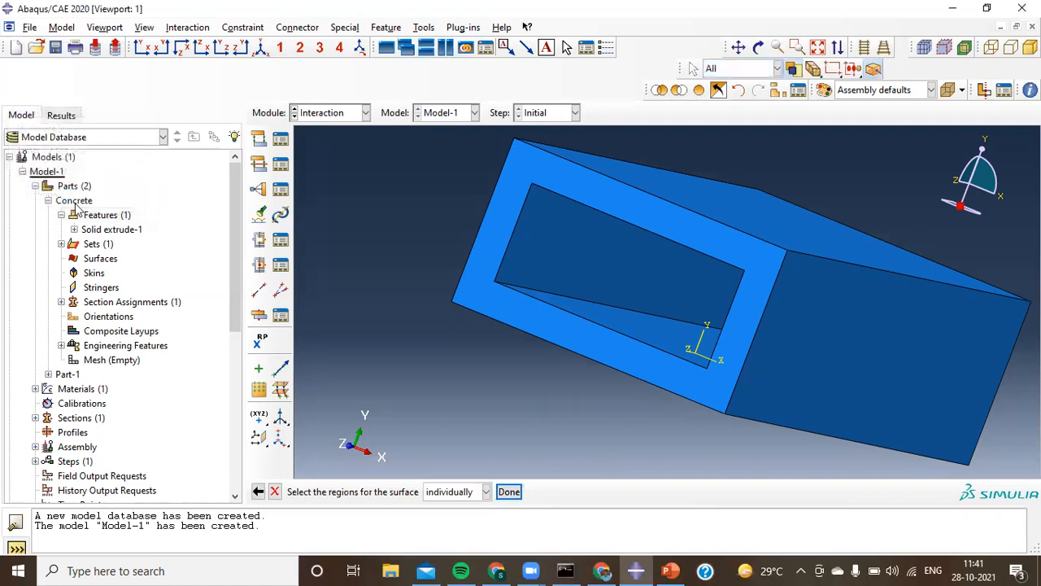
left_click(455, 491)
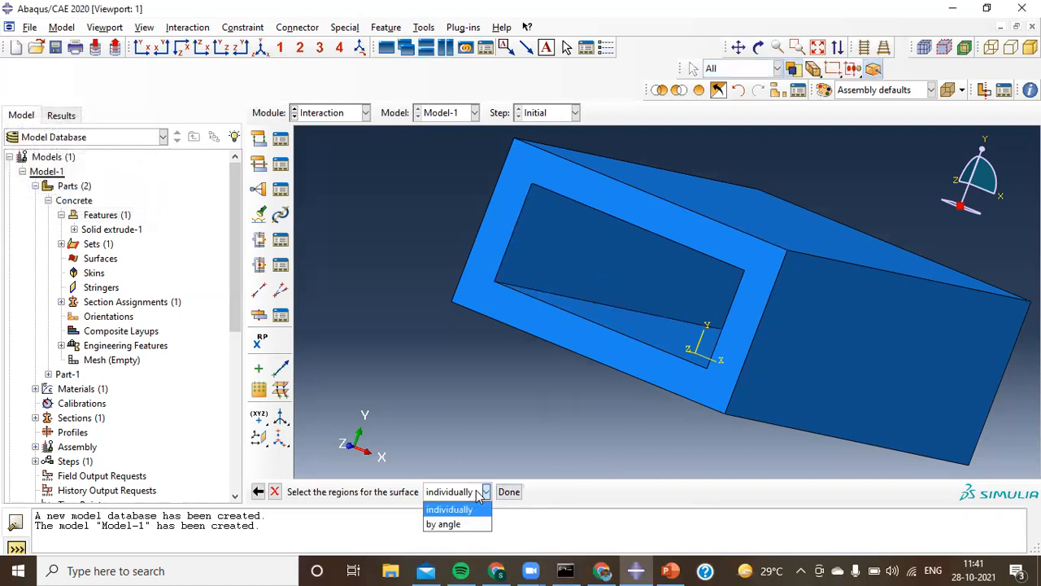
left_click(460, 524)
Select the four inner faces of the hollow box as the surface regions and complete the surface
scroll(561, 232, "up", 3)
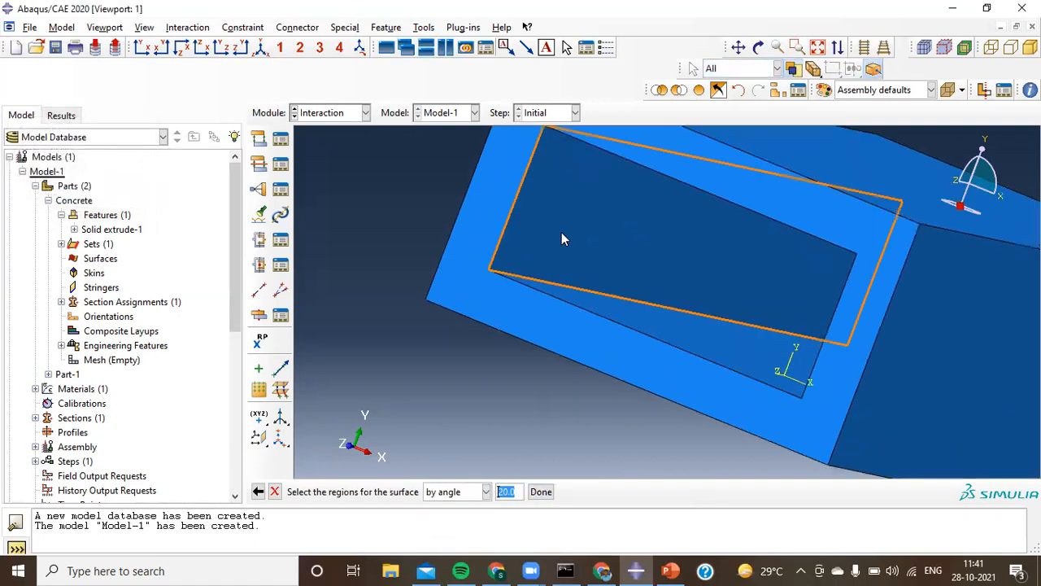
left_click(562, 232)
left_click(637, 317, "shift")
scroll(497, 296, "down", 4)
left_click_drag(539, 331, 585, 341, "ctrl+alt")
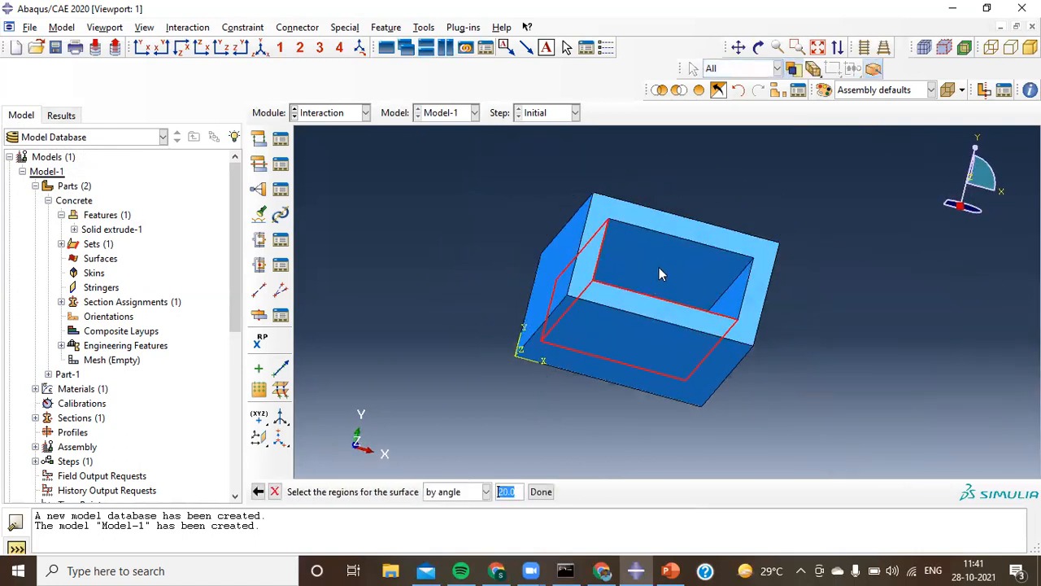
left_click_drag(732, 306, 648, 351, "ctrl+alt")
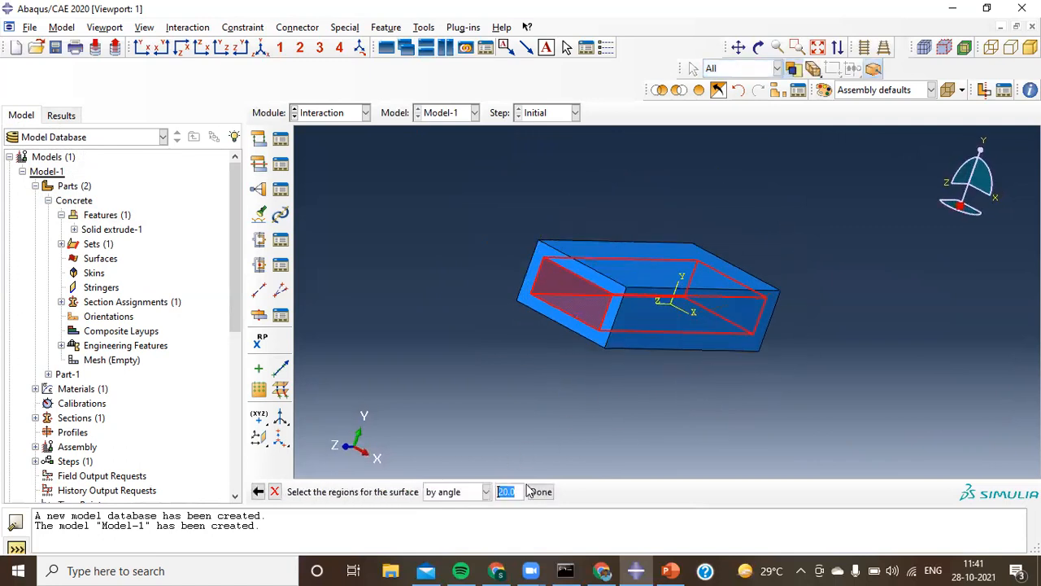
left_click(541, 492)
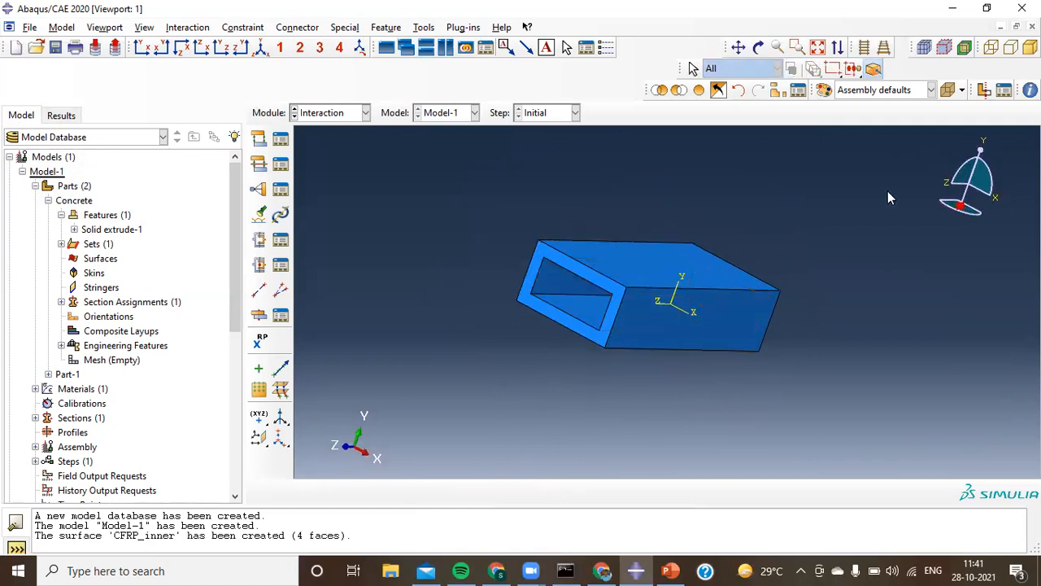
Invert the display to show only the Concrete core and start a geometry surface named Concrete_outer
left_click(719, 90)
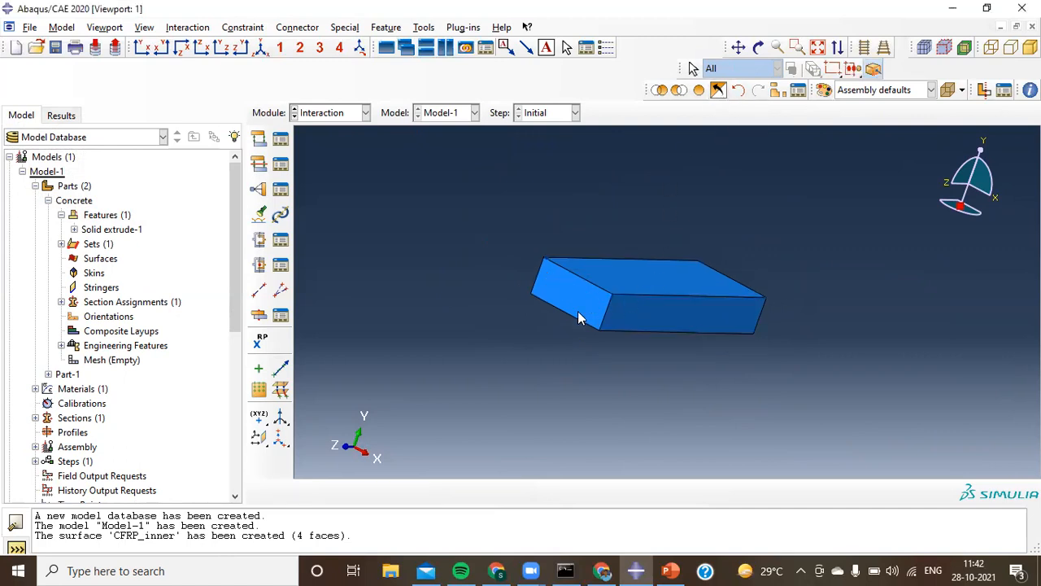
scroll(577, 317, "down", 2)
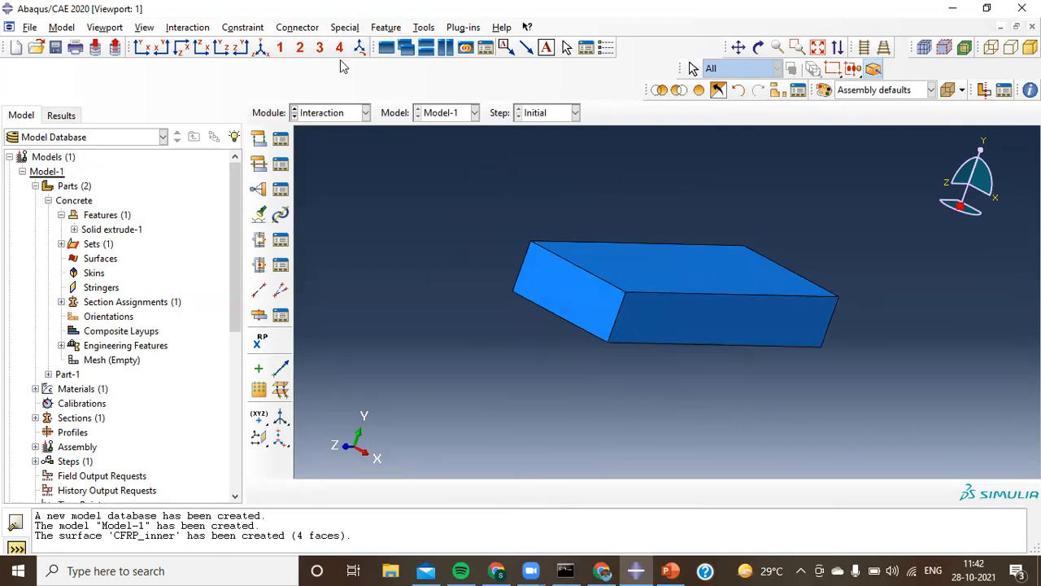
left_click(427, 29)
mouse_move(472, 104)
left_click(540, 126)
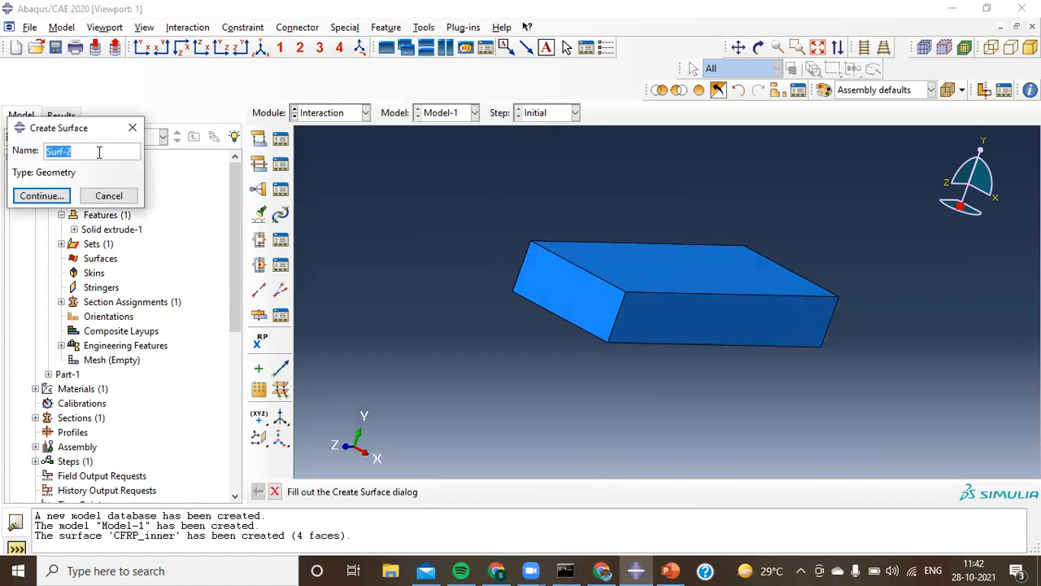
type("Concrete_outer")
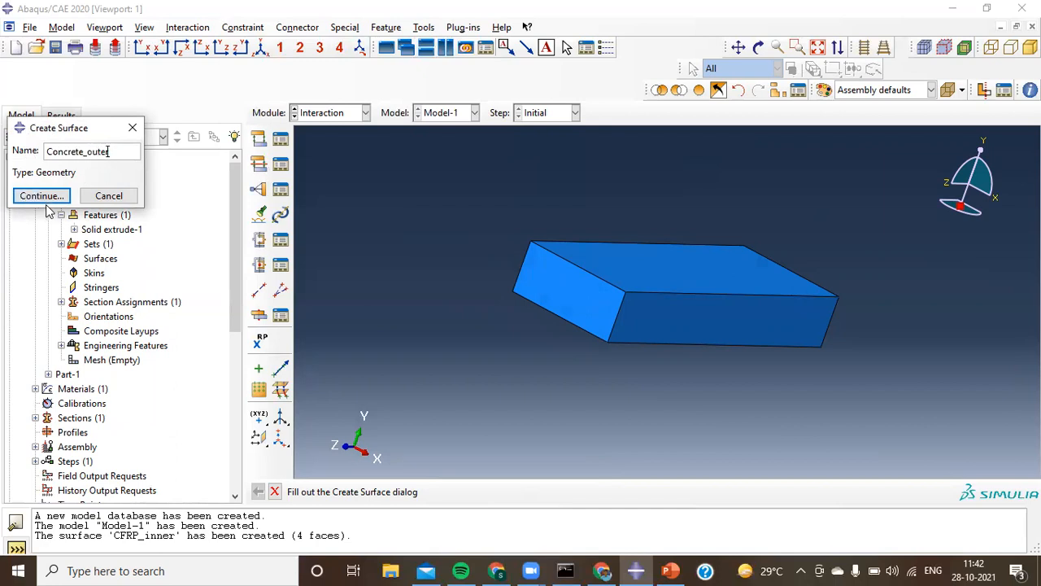
left_click(45, 197)
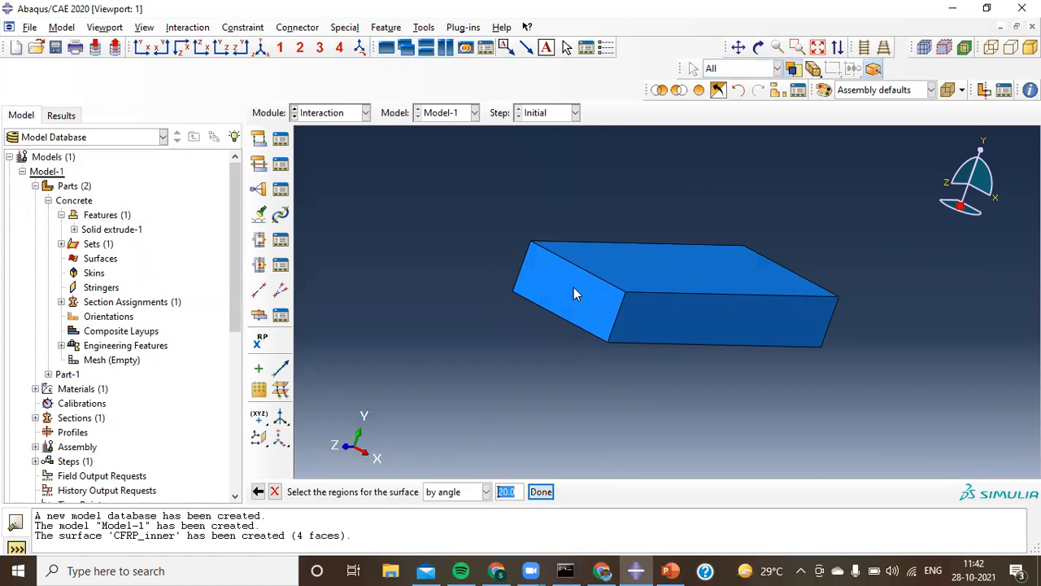
Select the four long outer side faces of the Concrete core, leaving out both end faces, and complete the surface
scroll(574, 284, "up", 2)
scroll(689, 274, "down", 1)
left_click(689, 273)
left_click(683, 300, "shift")
left_click_drag(737, 350, 717, 291, "ctrl+alt")
left_click(697, 309, "shift")
scroll(644, 304, "down", 2)
left_click(716, 291, "shift")
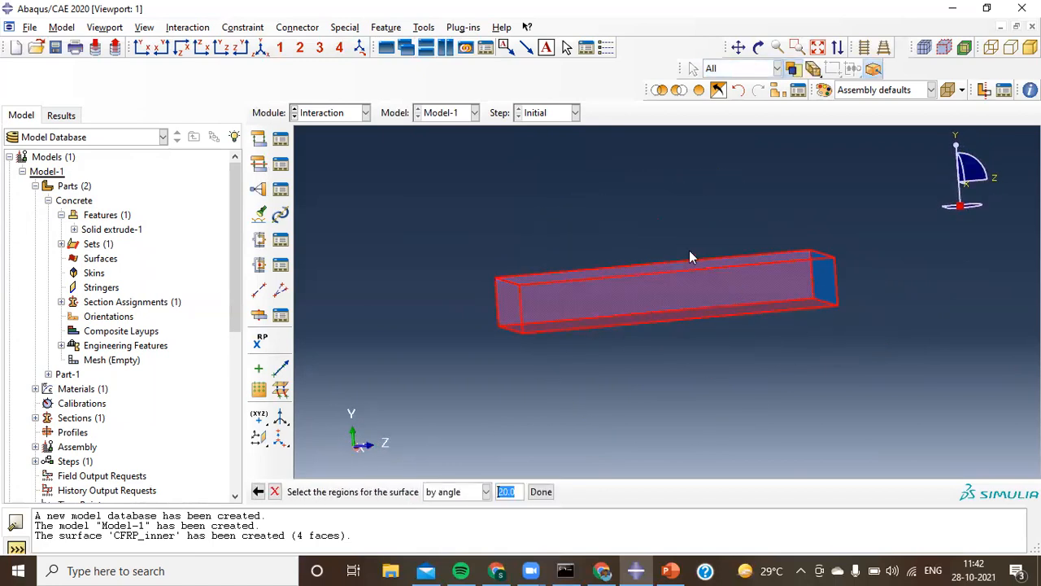
left_click_drag(816, 257, 903, 288, "ctrl+alt")
left_click_drag(686, 330, 769, 345, "ctrl+alt")
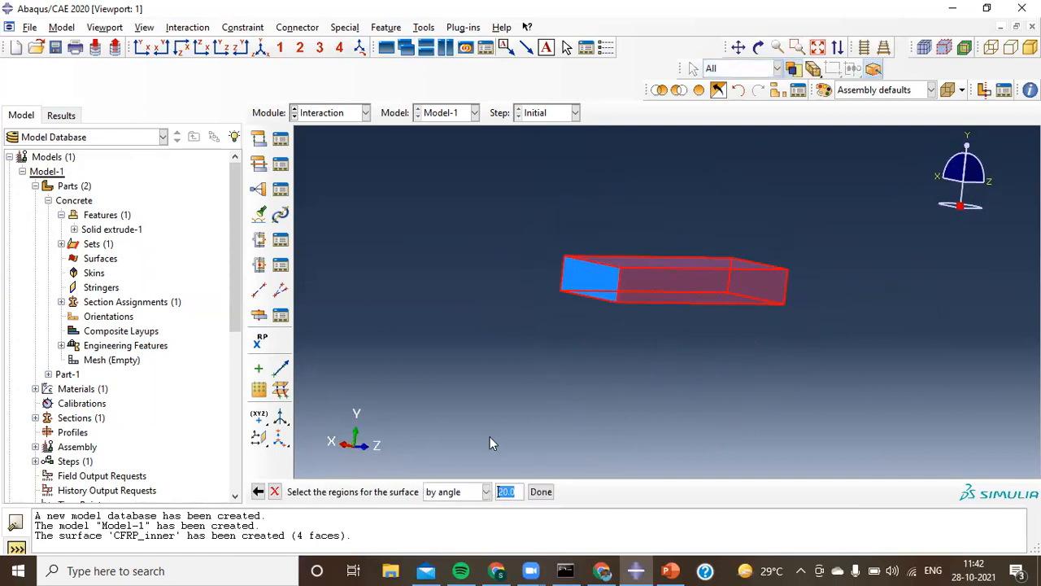
left_click(542, 492)
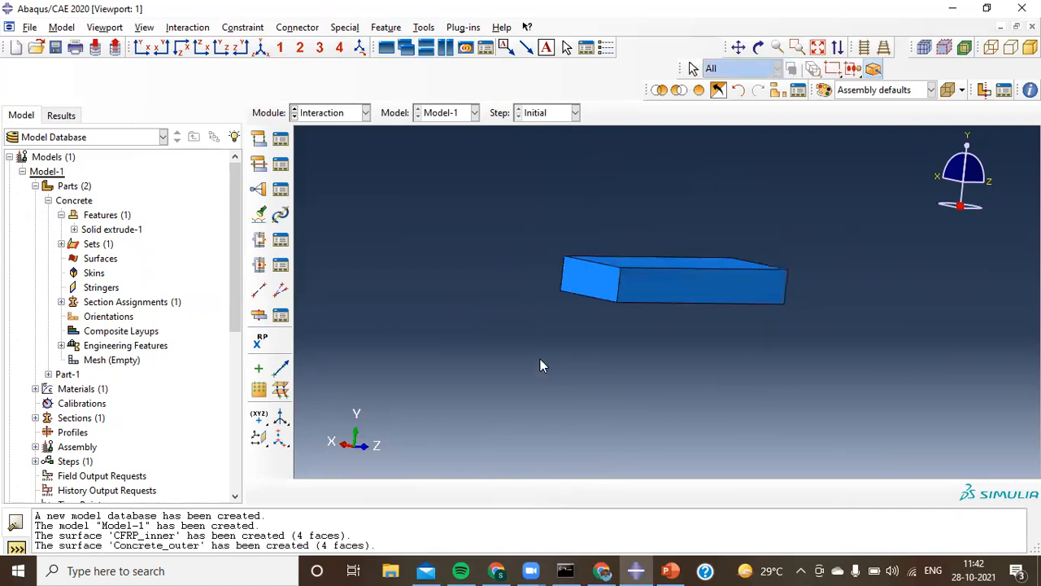
Restore the display of the whole assembly so both the box and its core are shown
left_click(702, 94)
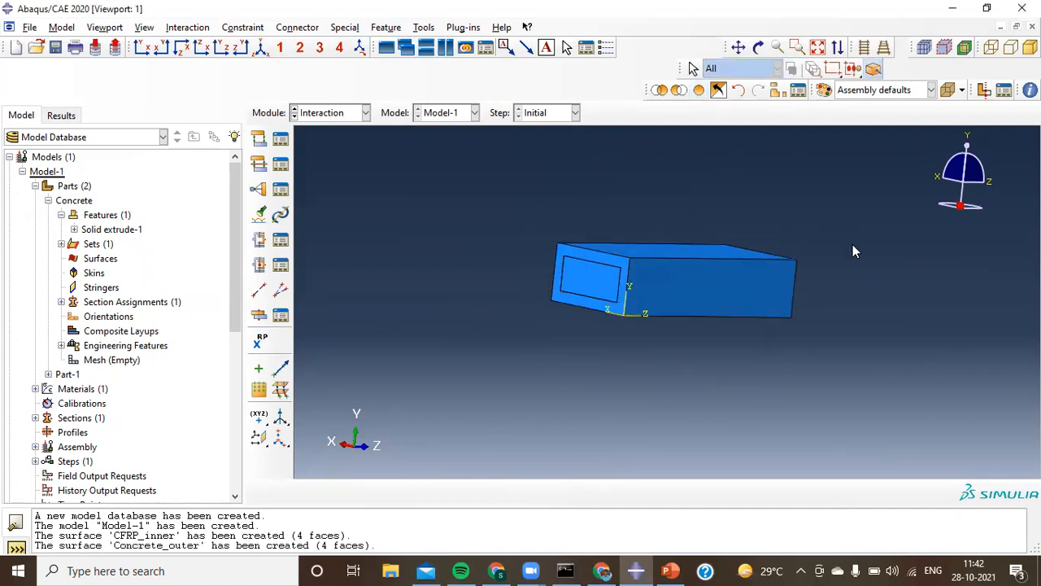
scroll(741, 261, "up", 2)
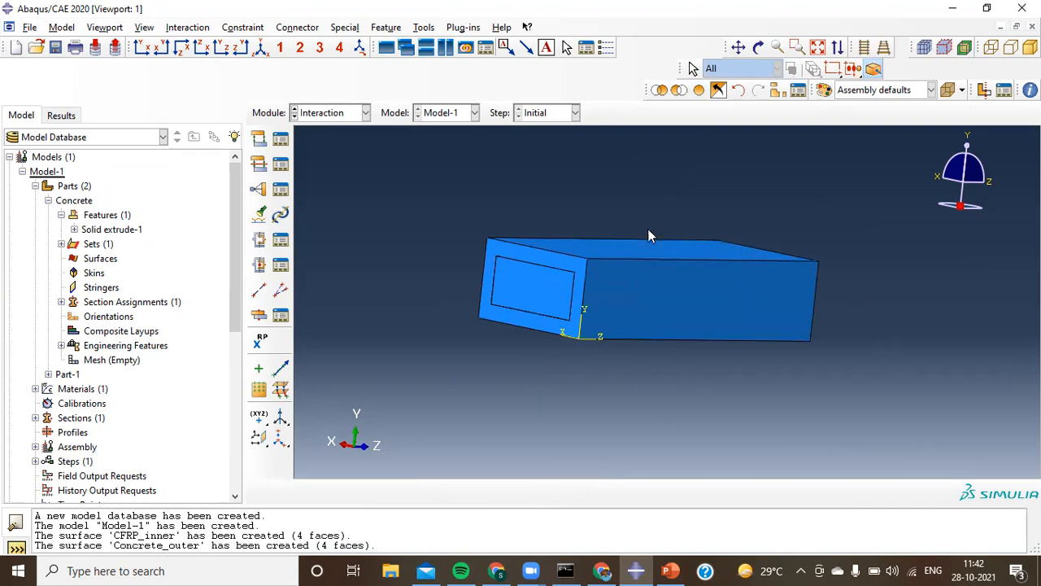
left_click_drag(638, 230, 620, 261, "ctrl+alt")
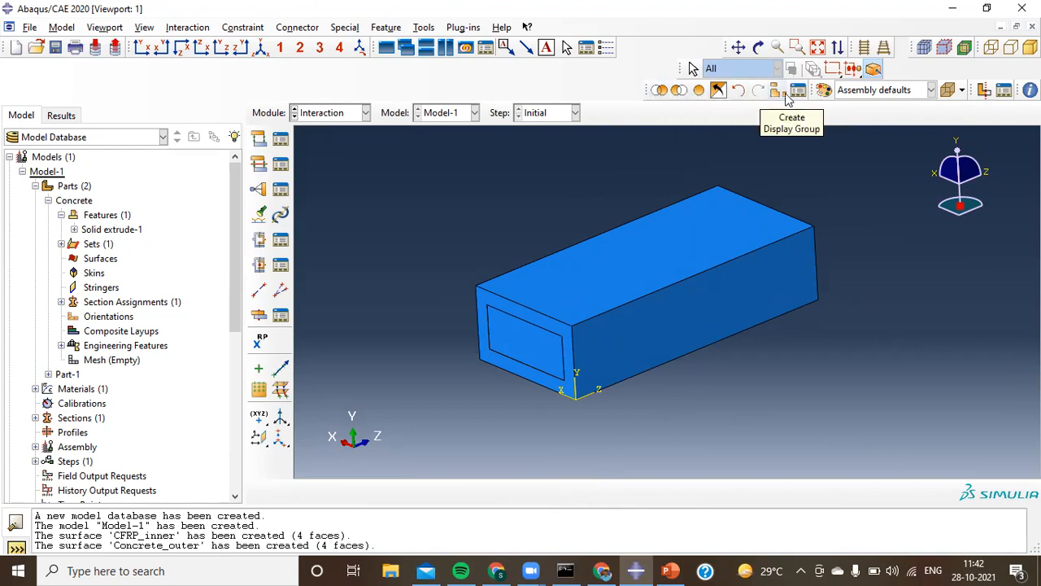
Start a Tie constraint in the Interaction module with the existing surface Concrete_outer as the master surface
left_click(338, 114)
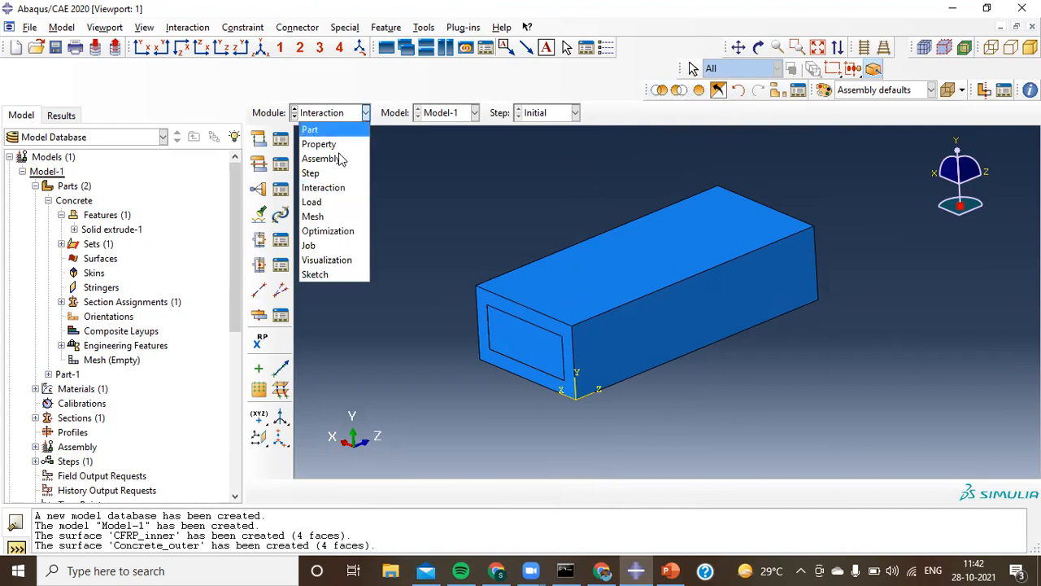
left_click(348, 189)
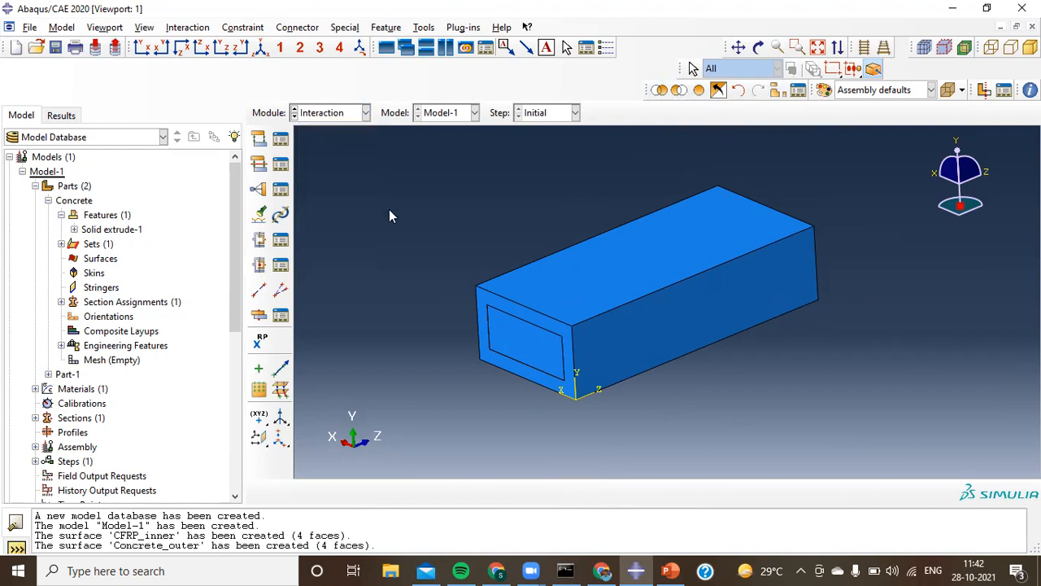
left_click(259, 189)
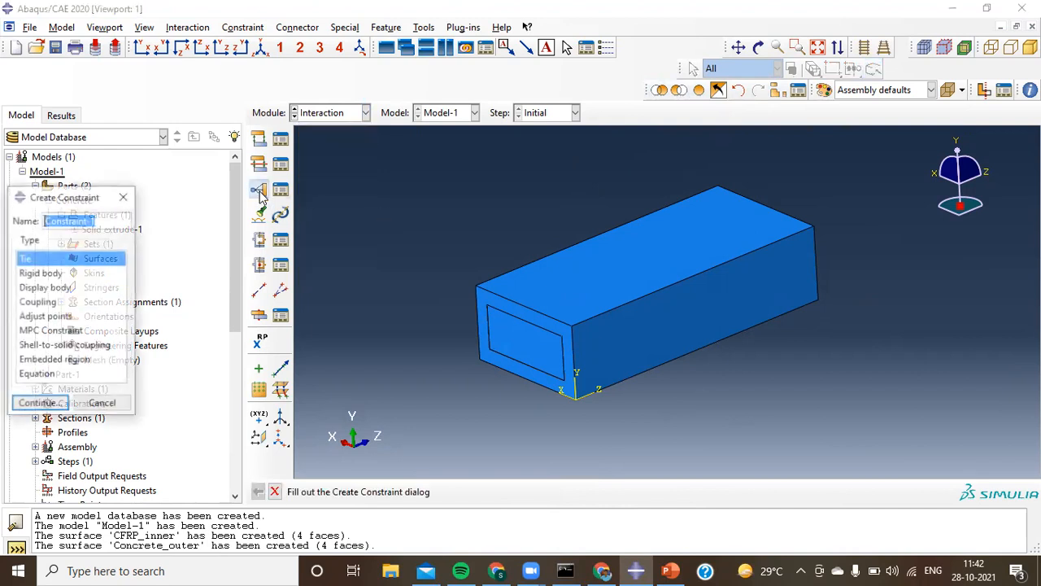
left_click(39, 401)
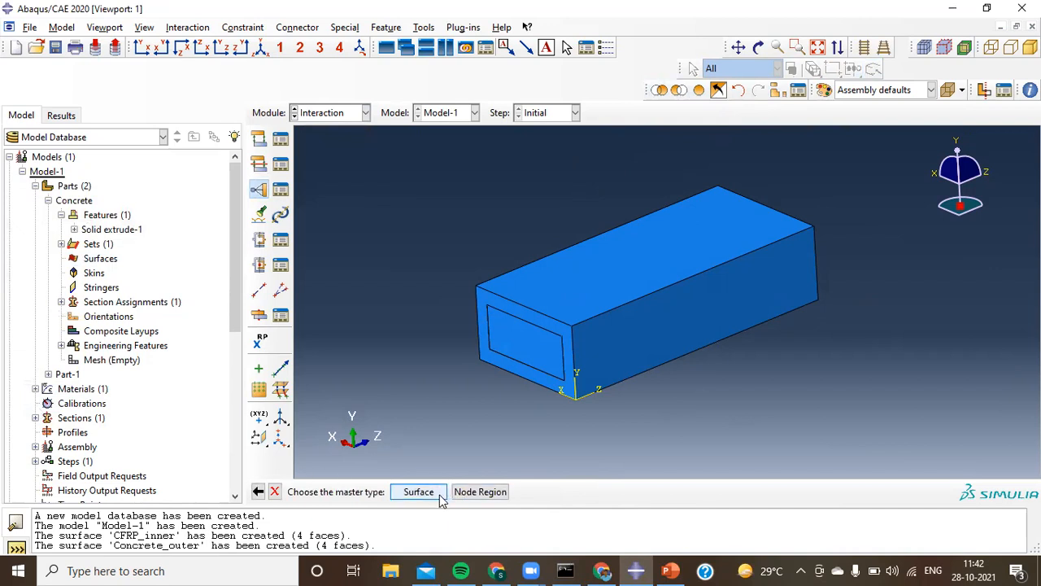
left_click(419, 491)
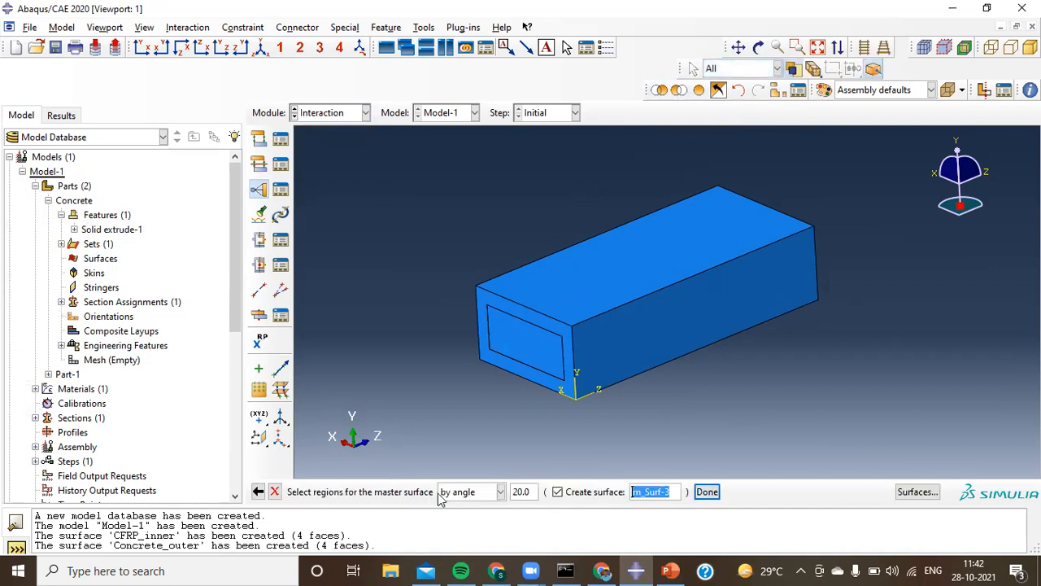
left_click(917, 492)
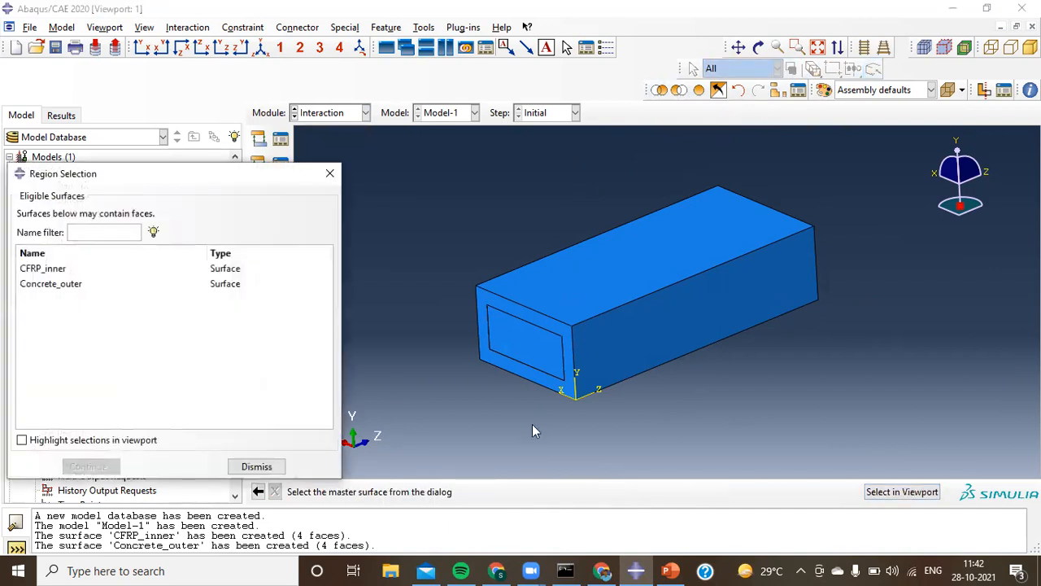
left_click(49, 284)
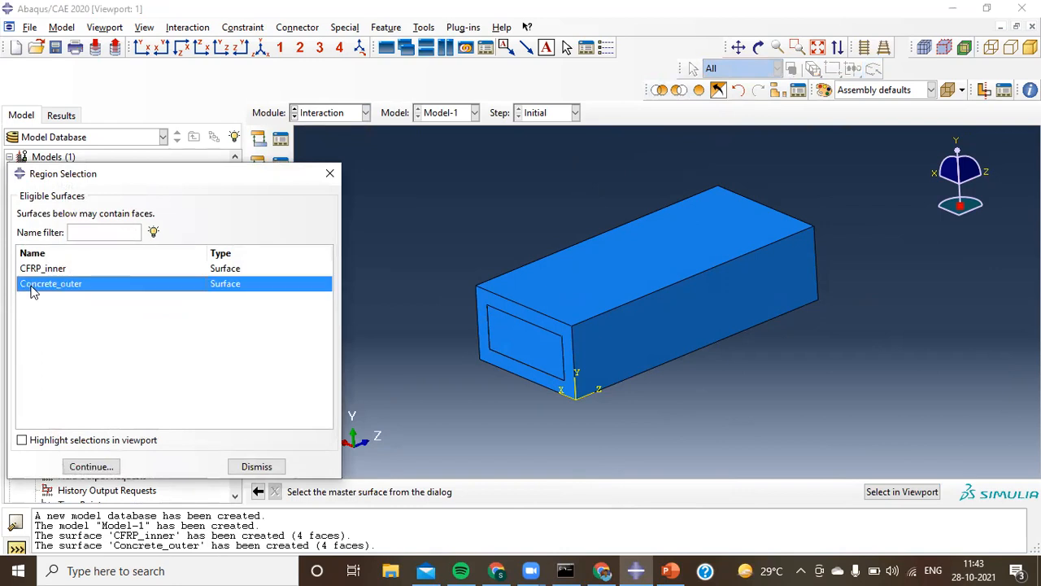
left_click(90, 466)
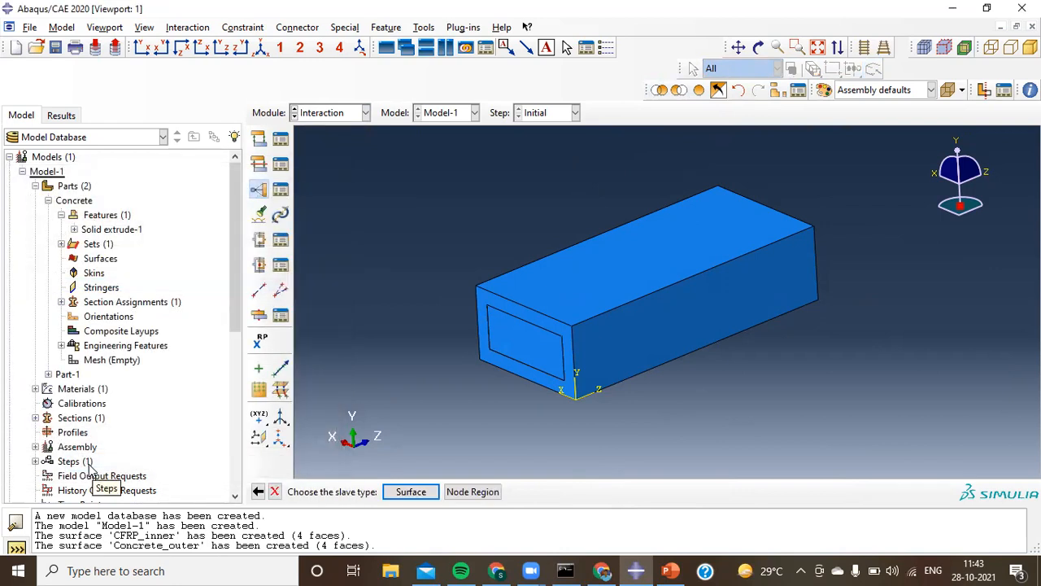
Use the existing surface CFRP_inner as the slave surface and complete the Tie constraint with its default settings
left_click(411, 492)
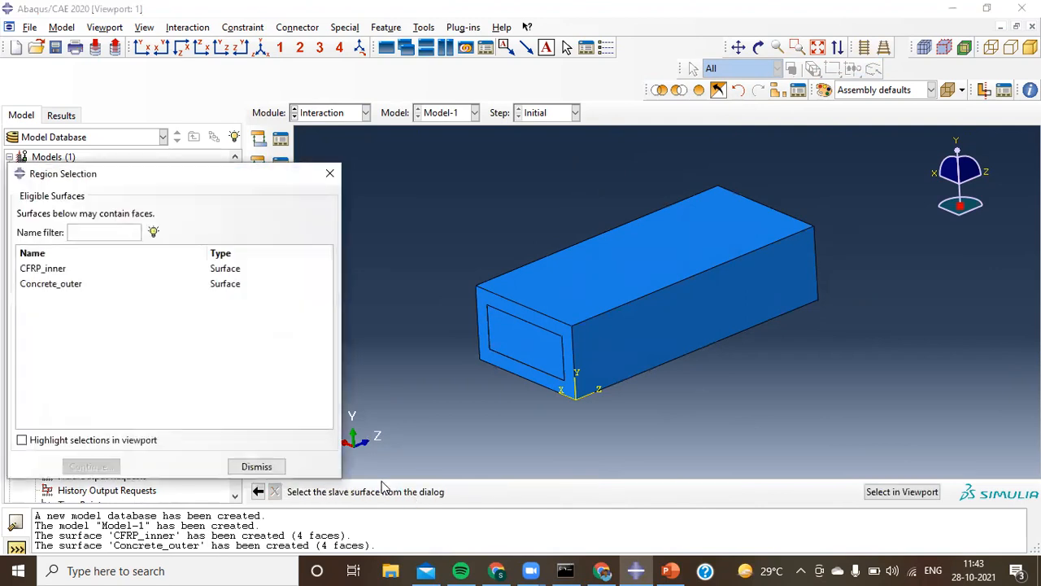
left_click(61, 269)
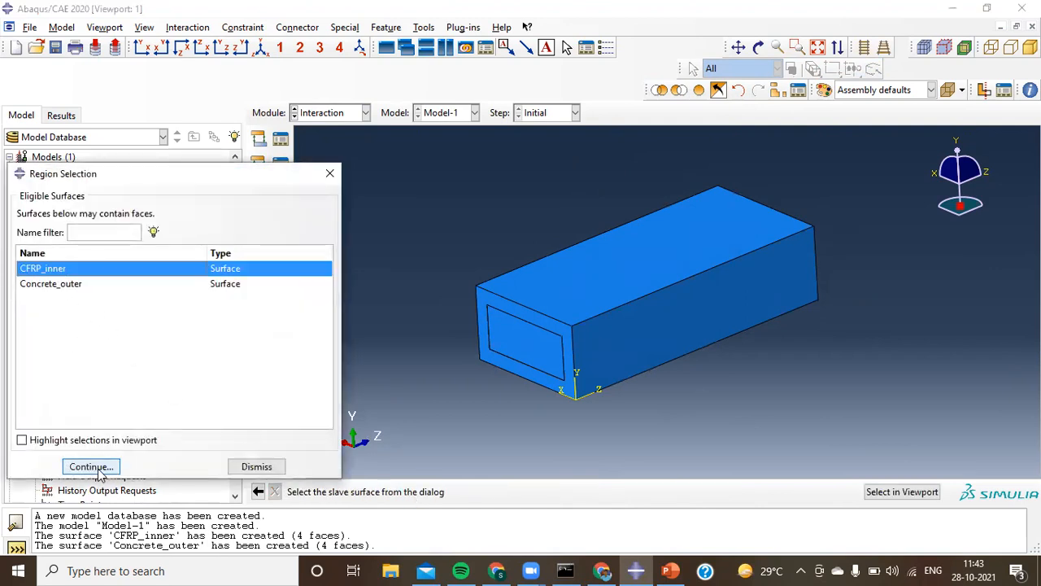
left_click(91, 467)
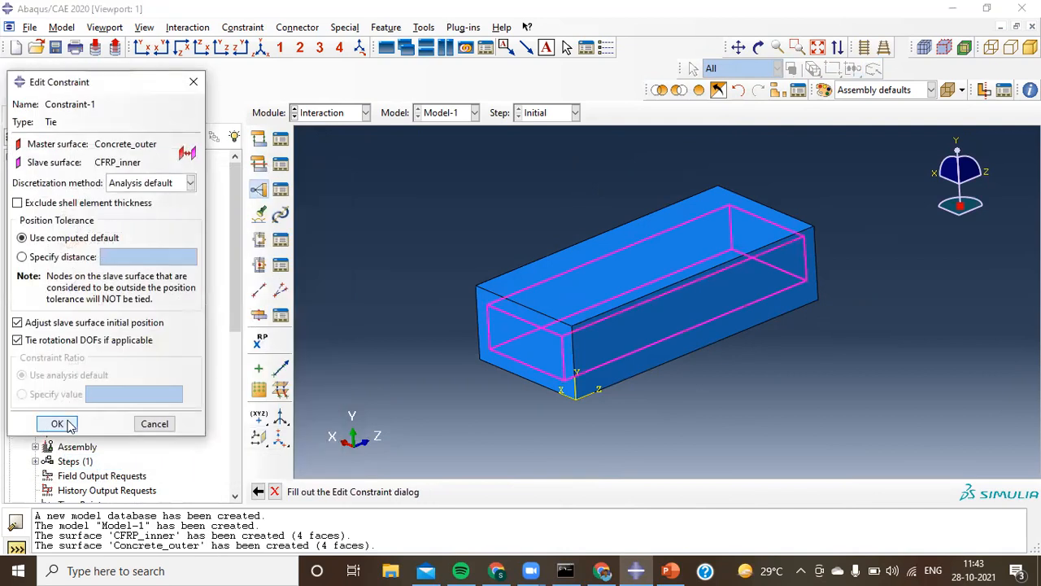
left_click(57, 423)
Examine the assembled box and Concrete core from several directions, including the end faces where the two parts meet
scroll(529, 379, "down", 6)
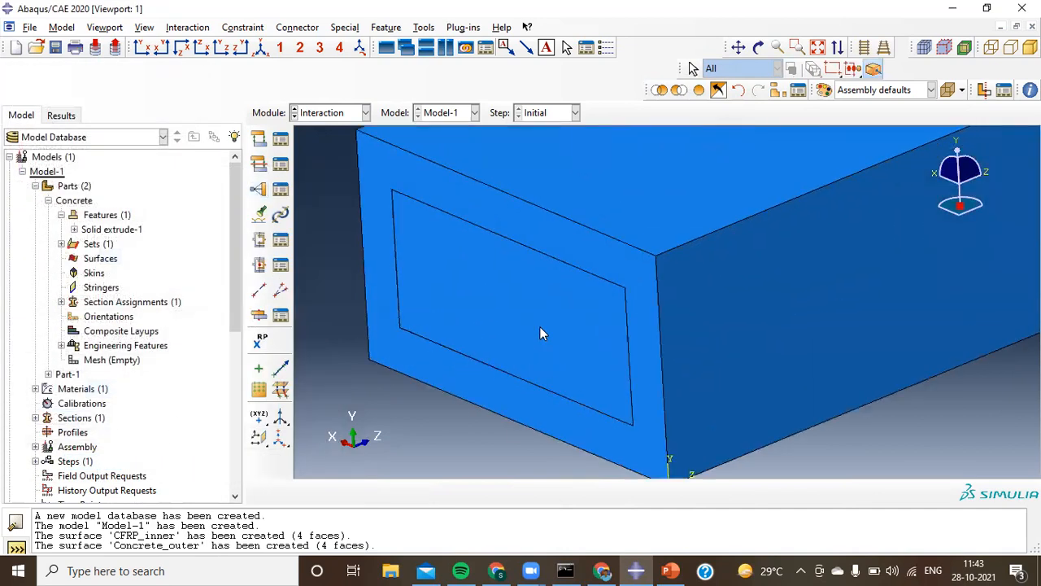
scroll(528, 306, "up", 5)
left_click_drag(582, 401, 692, 329, "ctrl+alt")
left_click_drag(751, 282, 719, 362, "ctrl+alt")
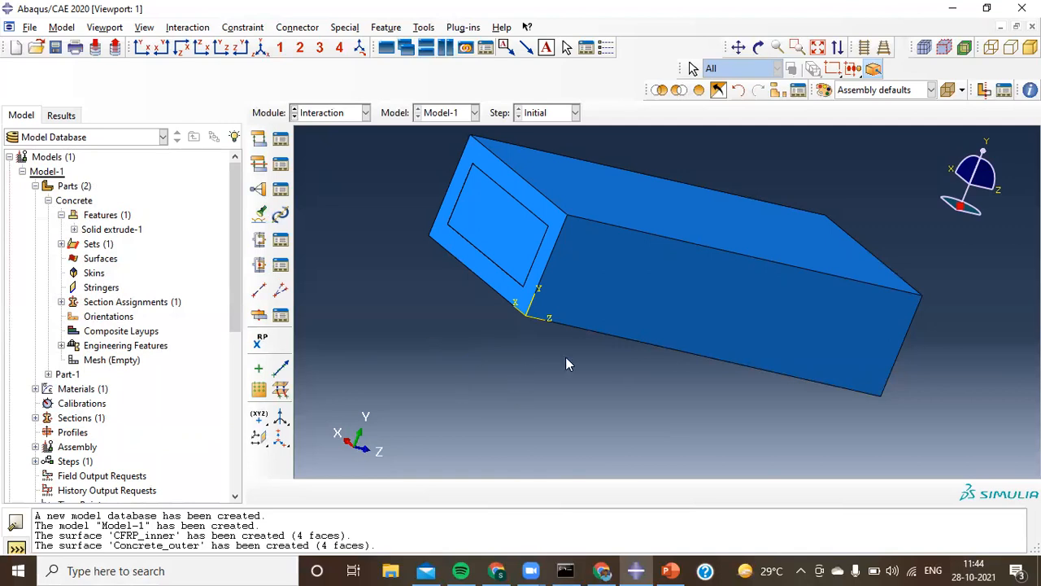
left_click_drag(639, 249, 445, 287, "ctrl+alt")
scroll(767, 232, "down", 5)
scroll(752, 226, "up", 5)
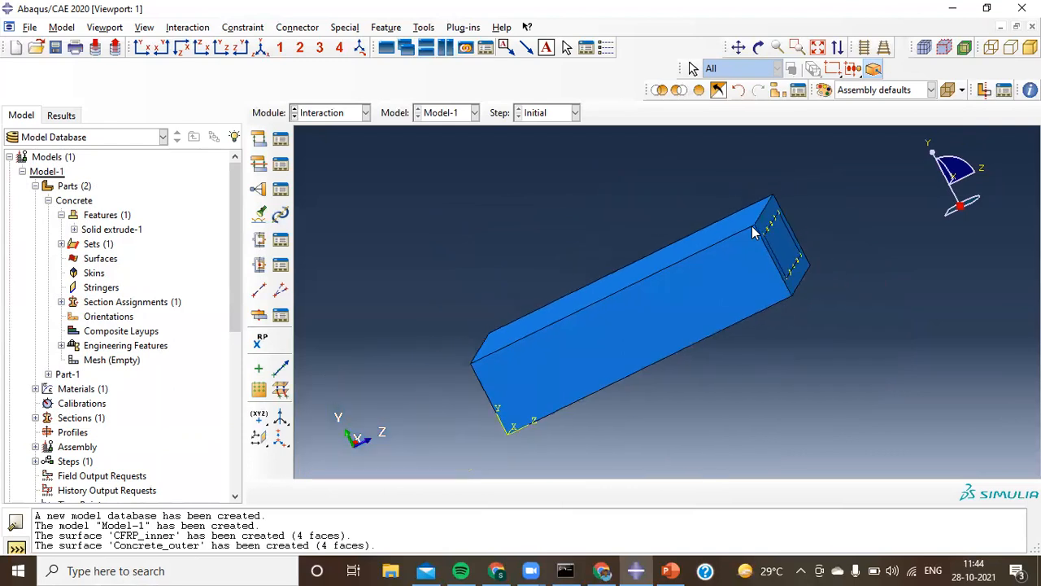
scroll(754, 233, "up", 3)
left_click_drag(753, 233, 723, 293, "ctrl+alt")
left_click_drag(830, 290, 859, 289, "ctrl+alt")
left_click_drag(753, 297, 862, 271, "ctrl+alt")
scroll(615, 258, "down", 5)
left_click_drag(626, 305, 817, 315, "ctrl+alt")
scroll(615, 294, "down", 3)
scroll(589, 286, "up", 8)
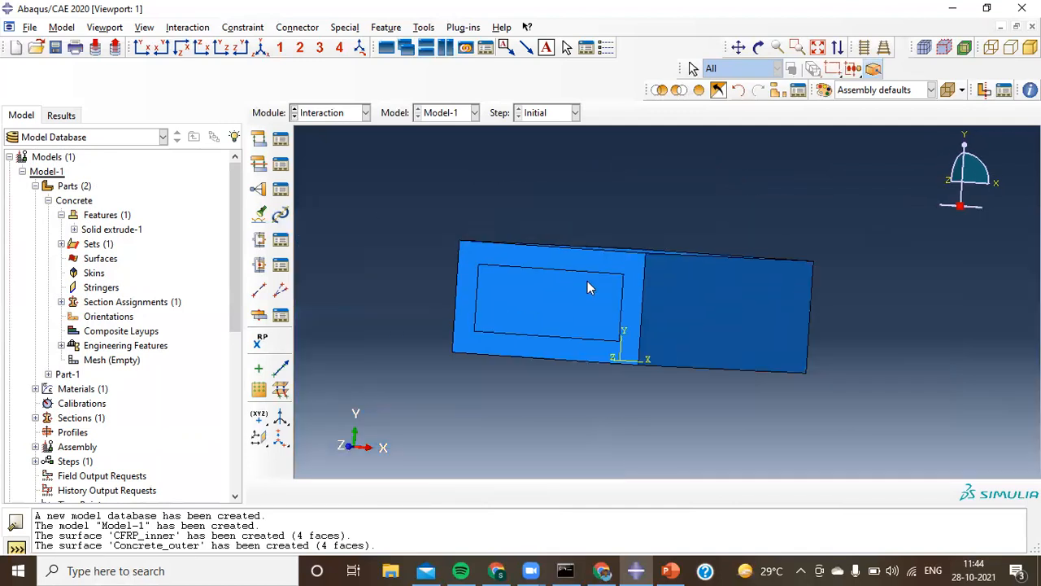
left_click_drag(600, 286, 496, 328, "ctrl+alt")
left_click_drag(708, 330, 716, 388, "ctrl+alt")
scroll(649, 289, "down", 8)
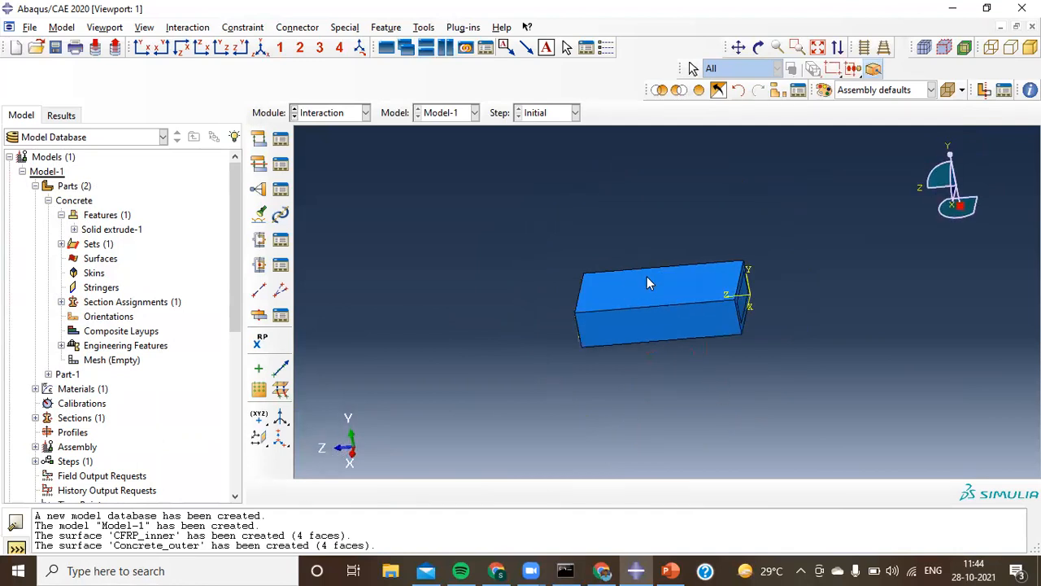
left_click_drag(597, 335, 702, 349, "ctrl+alt")
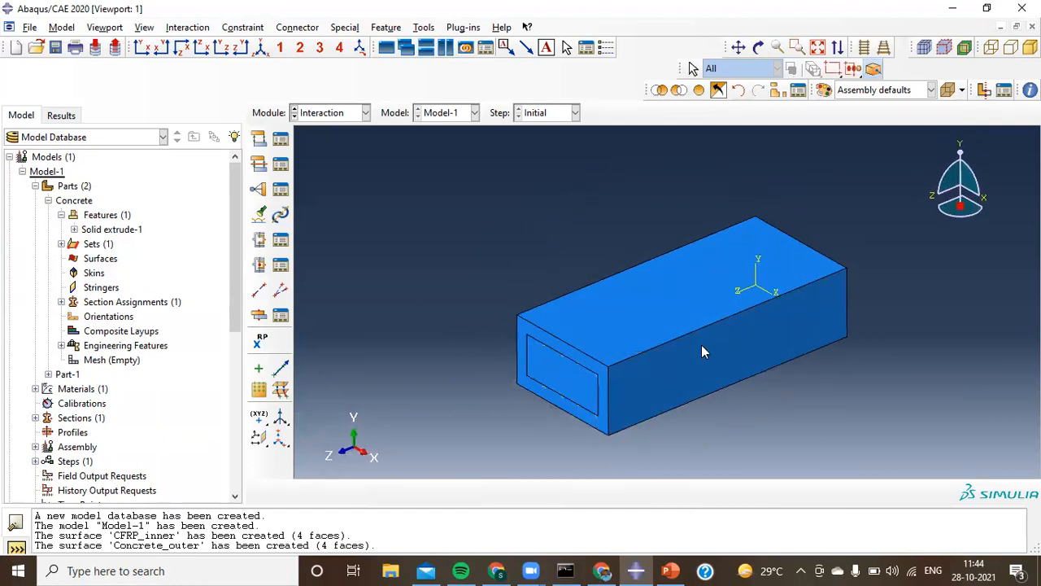
scroll(663, 355, "down", 3)
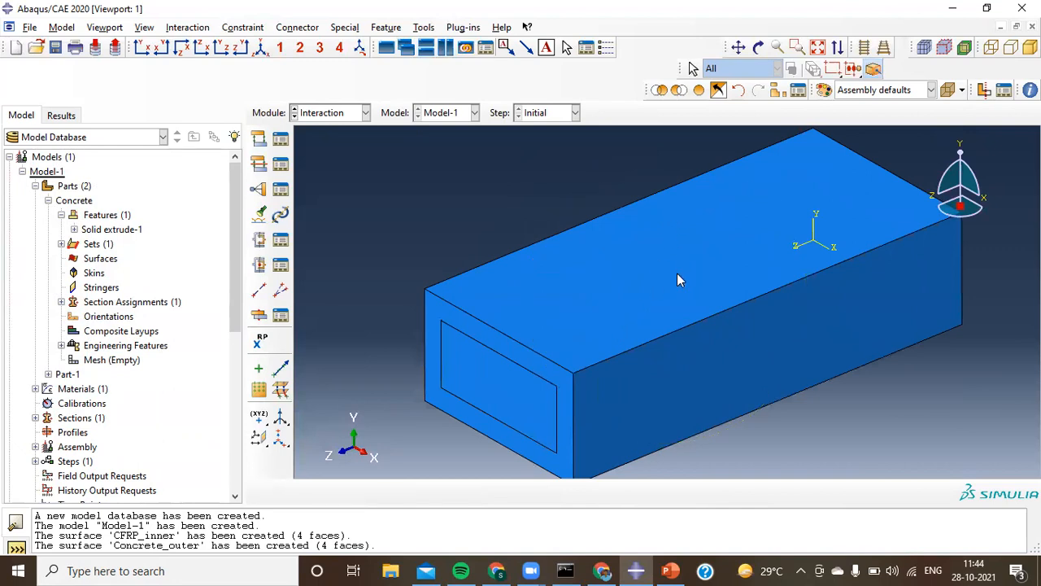
scroll(634, 273, "up", 3)
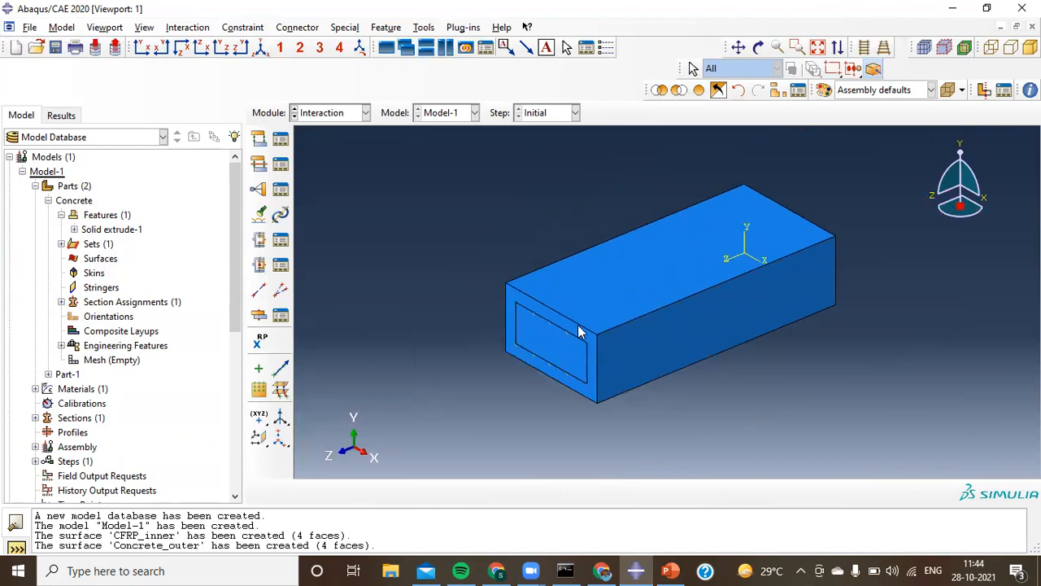
left_click_drag(732, 289, 732, 231, "ctrl+alt")
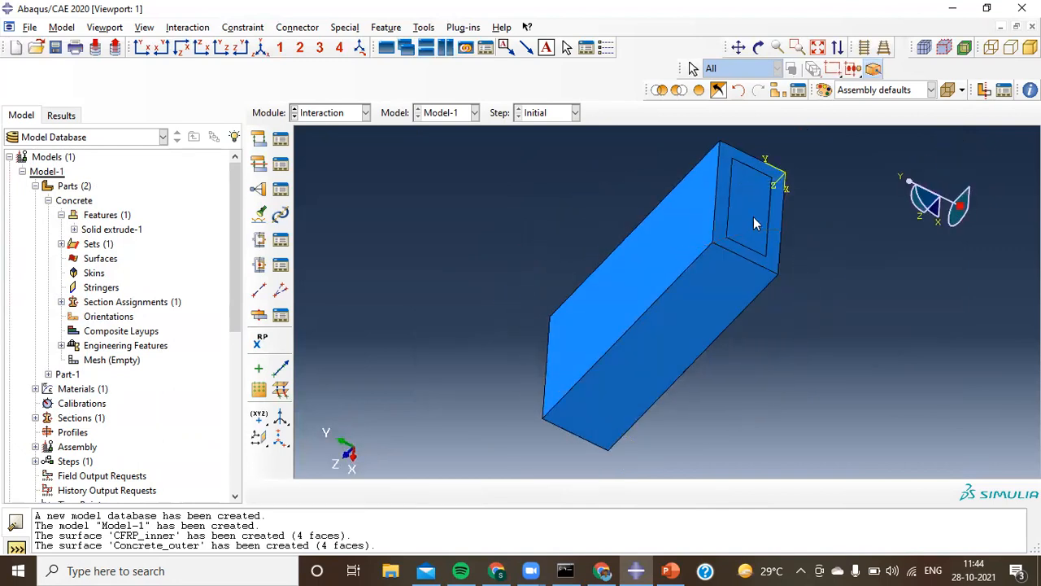
left_click_drag(567, 286, 838, 181, "ctrl+alt")
left_click_drag(695, 350, 756, 229, "ctrl+alt")
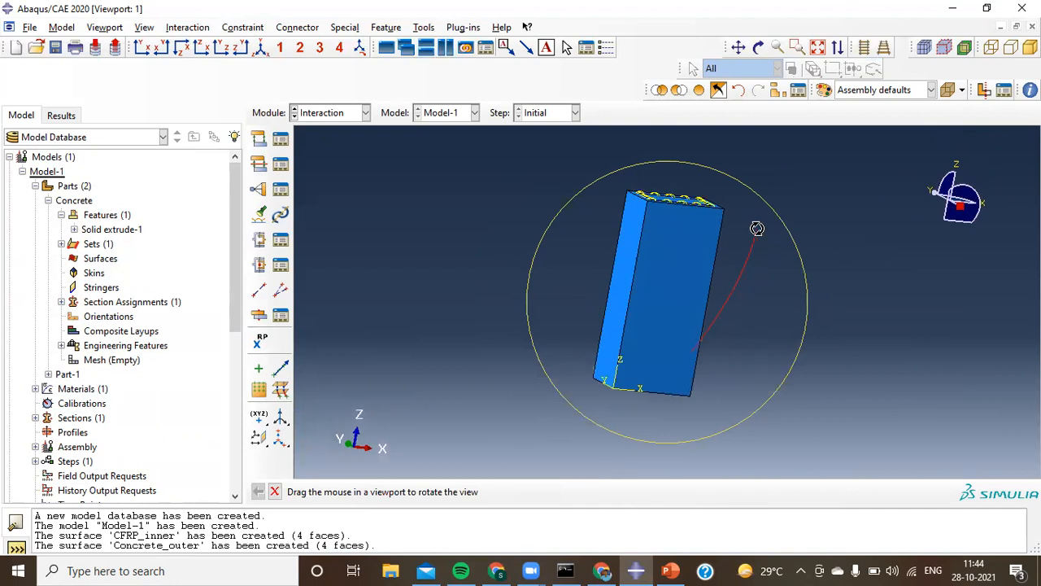
scroll(672, 192, "down", 4)
scroll(673, 190, "up", 3)
left_click_drag(665, 184, 658, 224, "ctrl+alt")
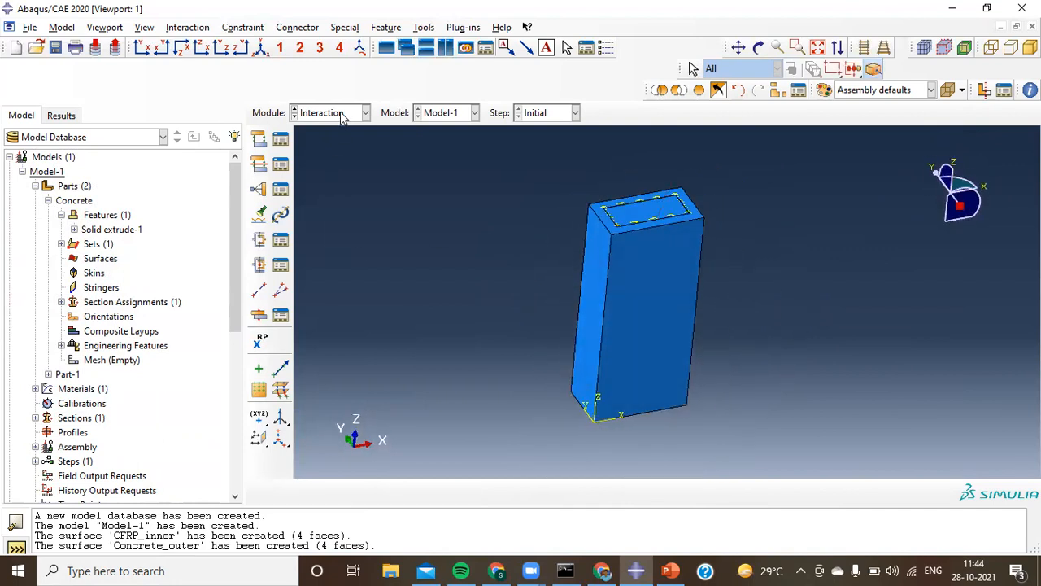
Create a Static, General analysis step named Step-1 after Initial in the Step module, with Nlgeom turned on
left_click(341, 114)
left_click(339, 170)
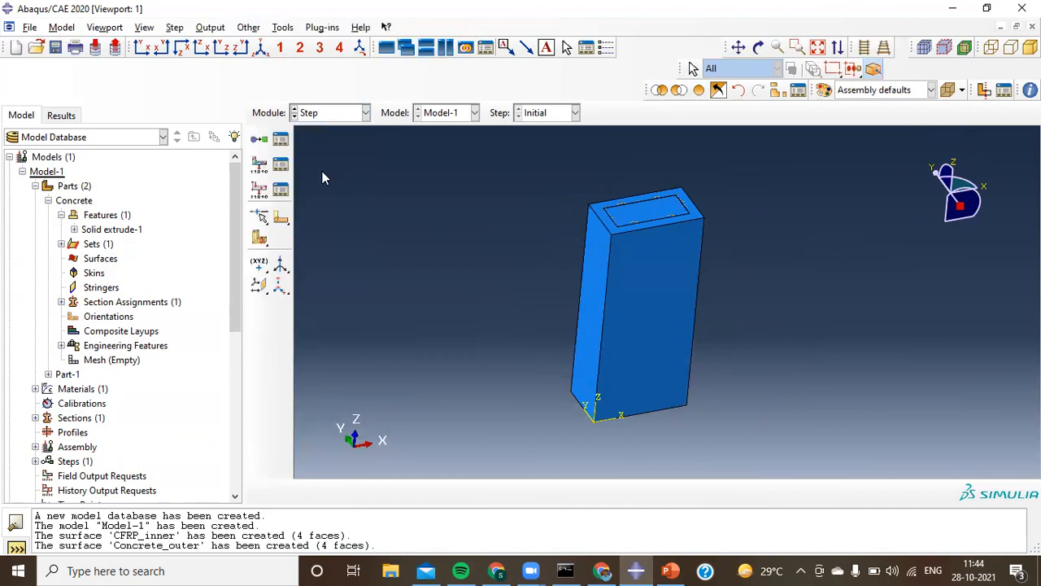
left_click(279, 140)
left_click(37, 214)
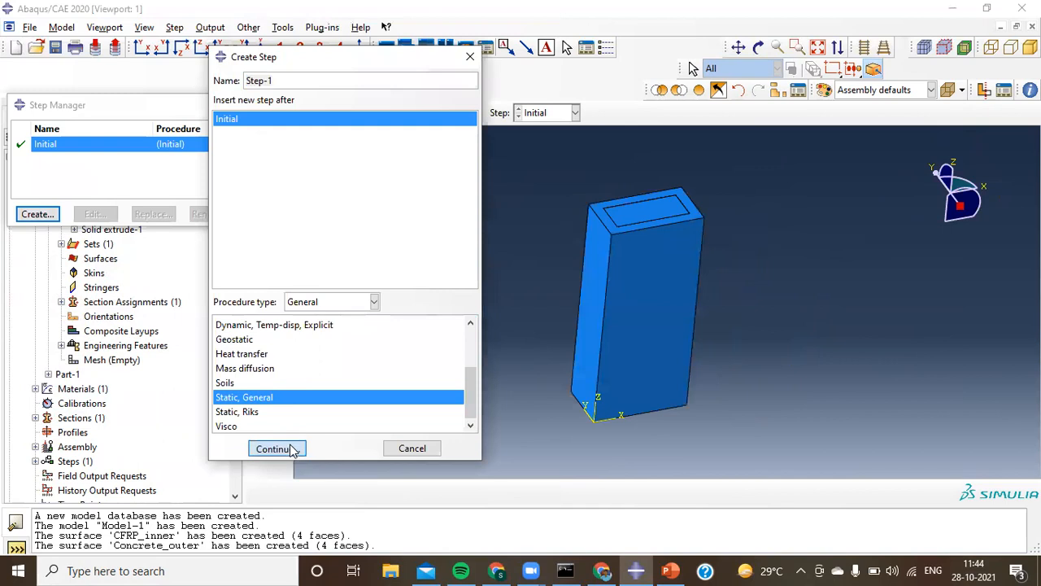
left_click(291, 449)
left_click(68, 223)
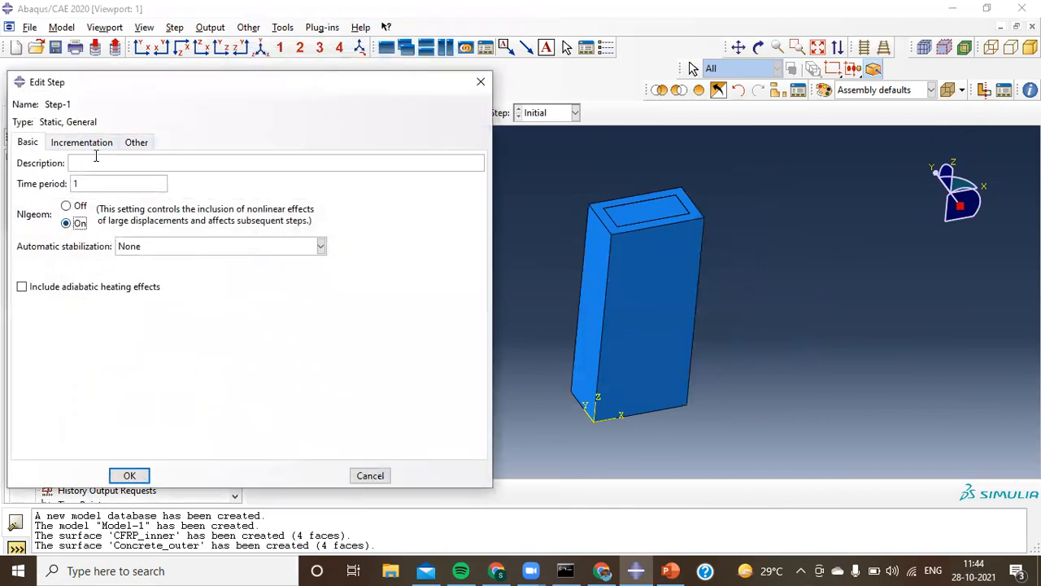
Set Step-1 to at most 1000 increments, with initial increment size 0.01 and maximum 0.1, and complete the step
left_click(97, 145)
left_click_drag(110, 217, 7, 211)
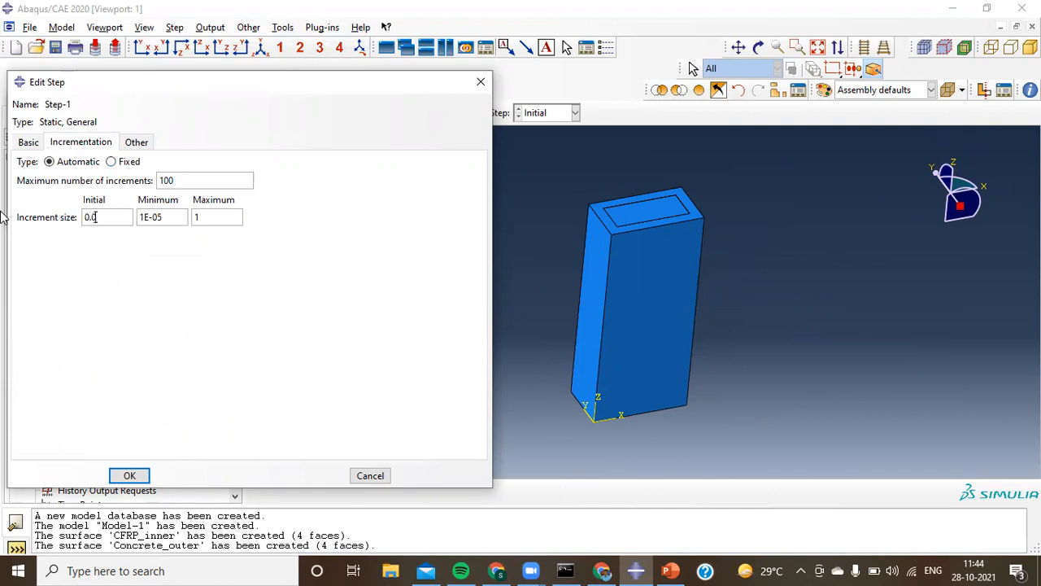
key("Tab")
key("Tab")
type("0")
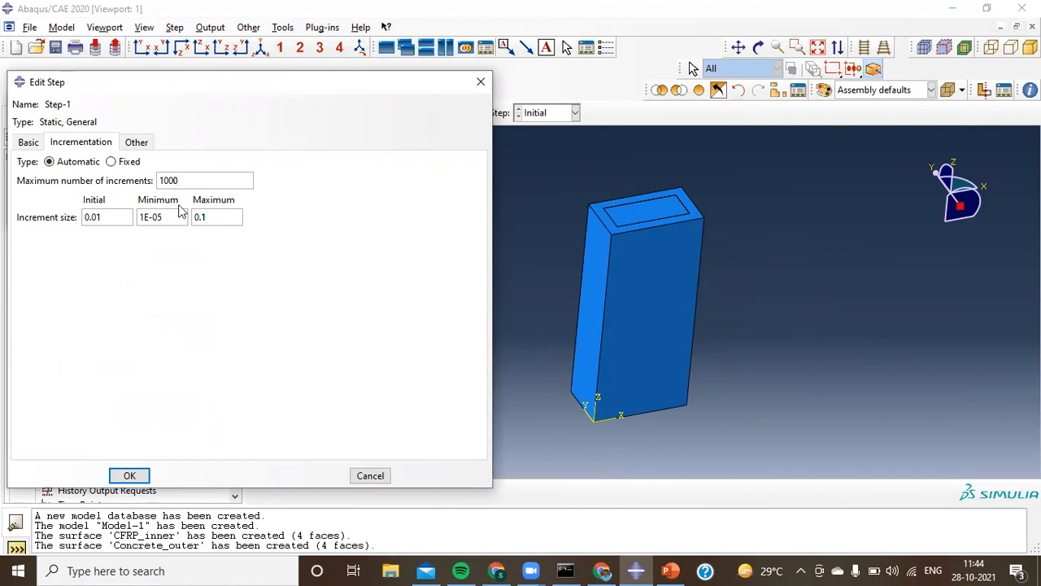
left_click(130, 476)
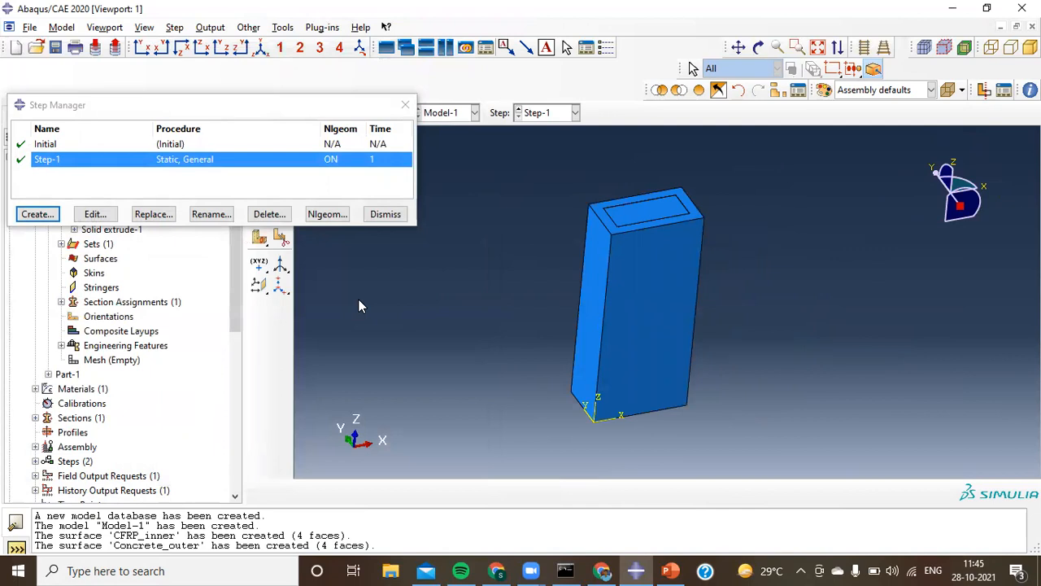
left_click(386, 215)
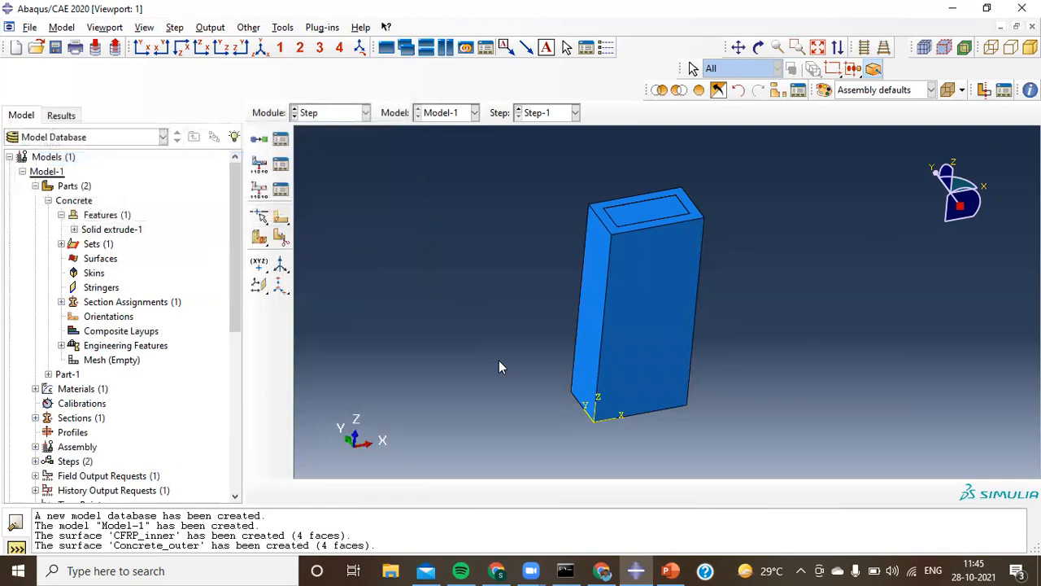
Start a Symmetry/Antisymmetry/Encastre boundary condition named FIX for Step-1 in the Load module, with its region picked directly on the model
scroll(704, 353, "down", 1)
scroll(702, 348, "up", 1)
mouse_move(691, 259)
left_mouse_down("ctrl+alt")
mouse_move(651, 323)
mouse_move(646, 367)
mouse_move(688, 231)
mouse_move(688, 190)
mouse_move(681, 199)
mouse_move(691, 202)
left_mouse_up("ctrl+alt")
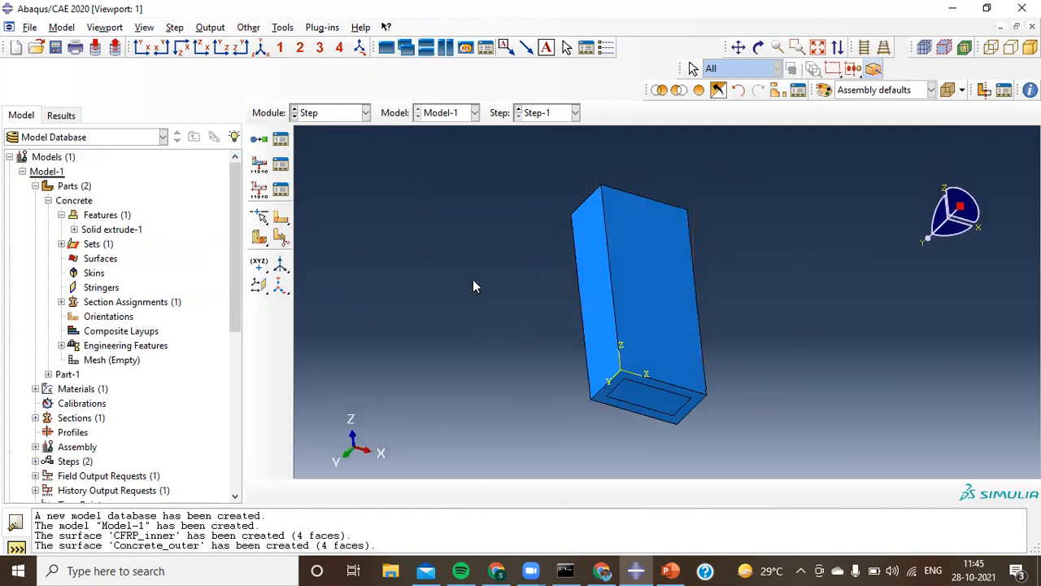
left_click(328, 116)
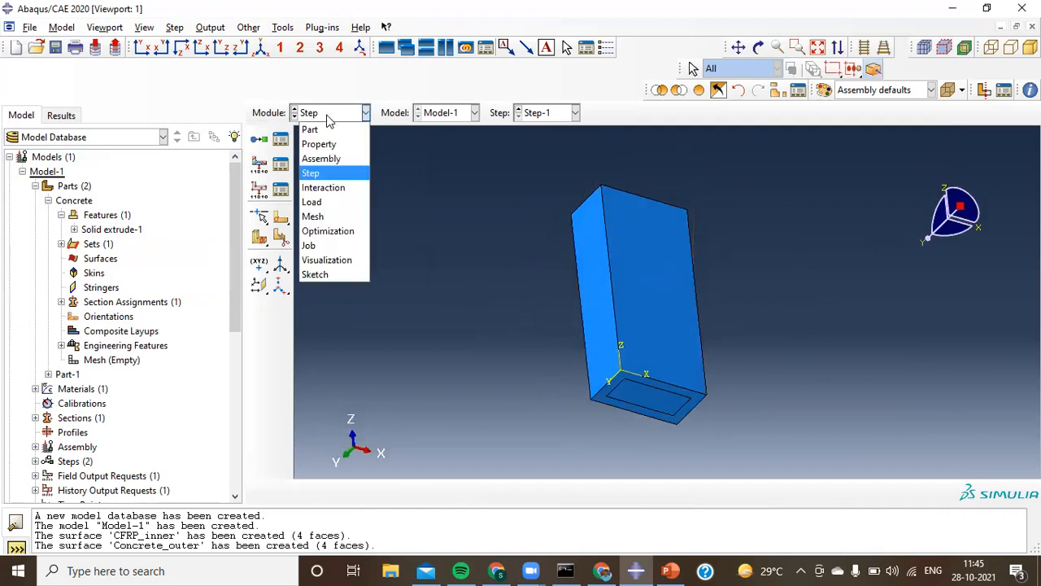
left_click(328, 202)
scroll(569, 358, "up", 3)
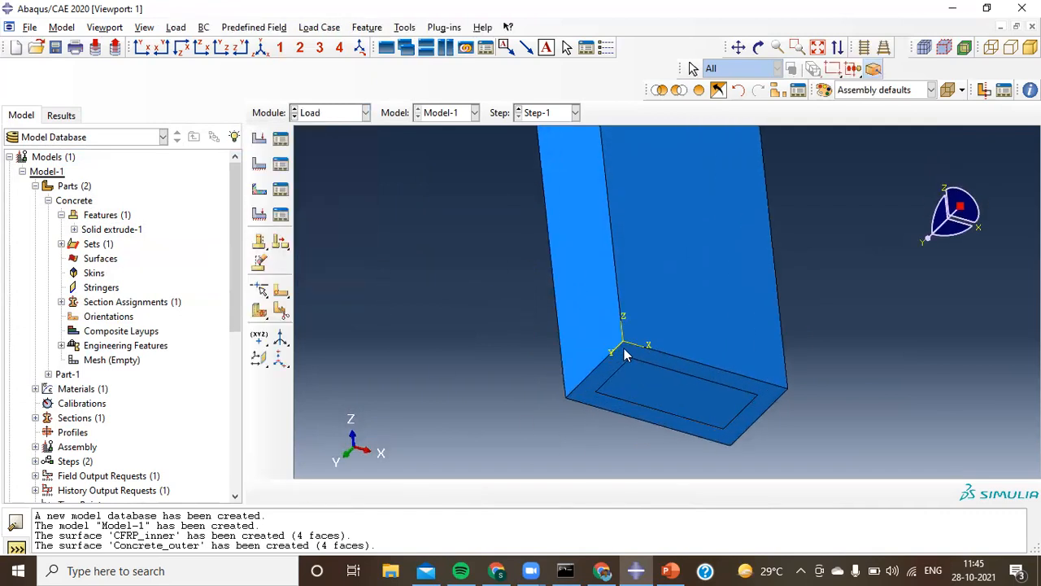
left_click(259, 164)
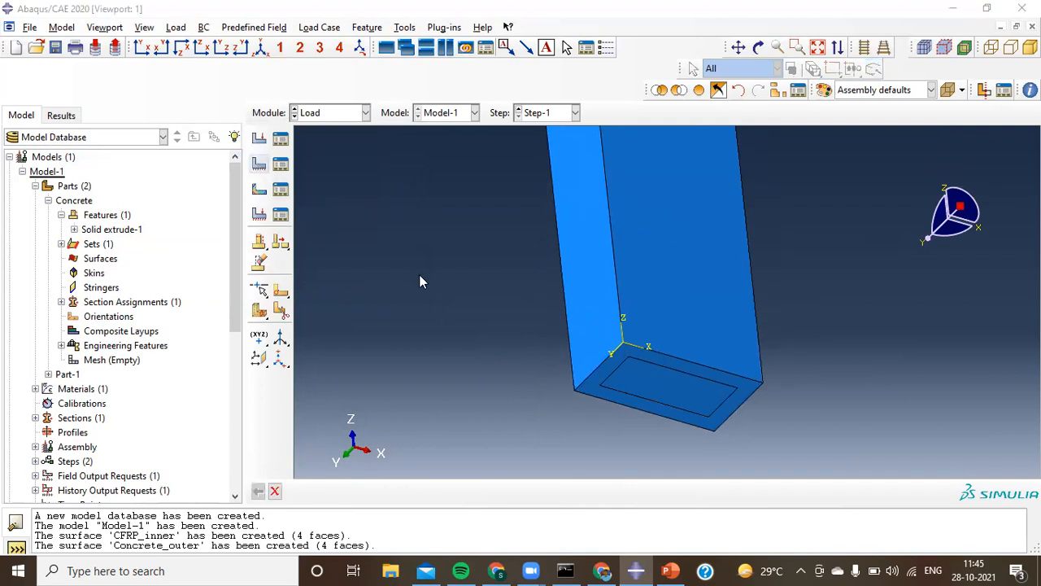
type("Fl")
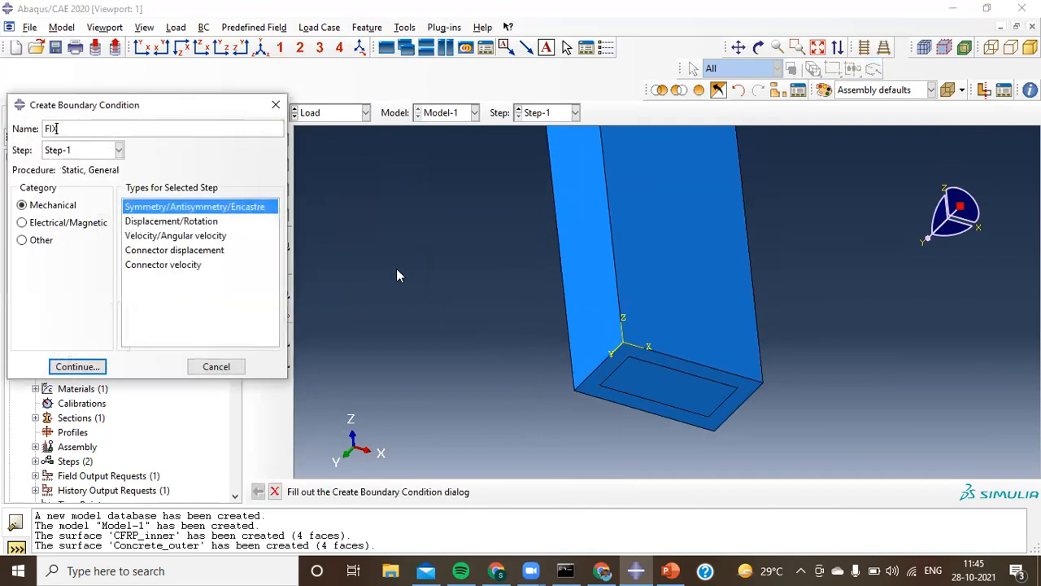
left_click(89, 367)
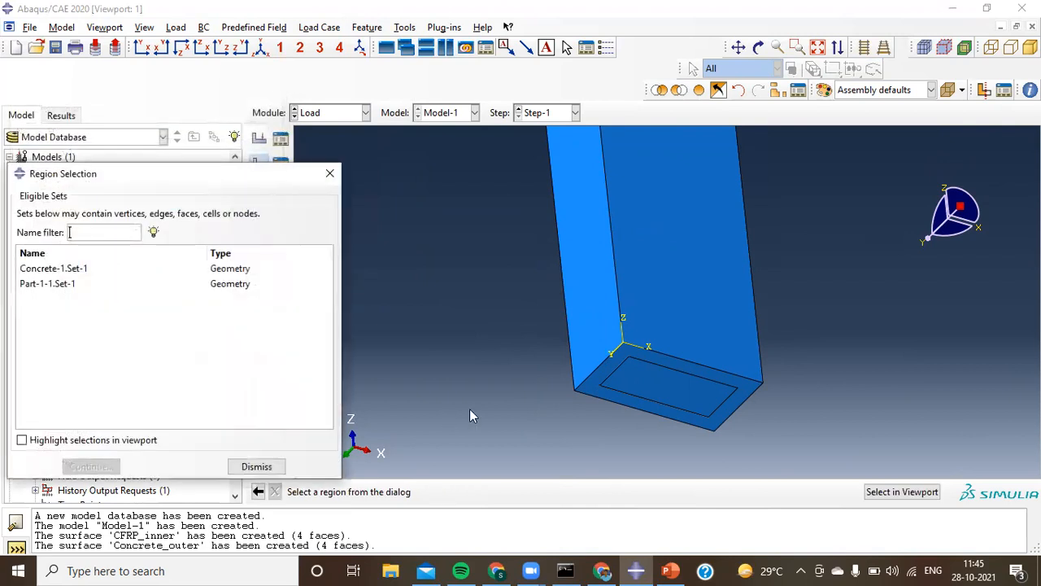
left_click(256, 466)
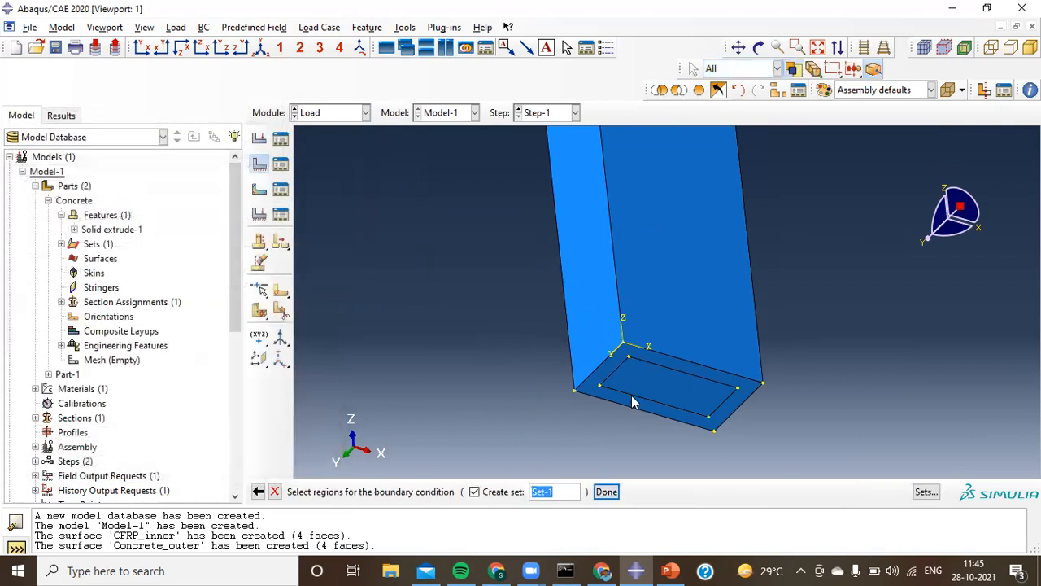
Select the box and core end faces at the origin as set FIX and constrain them with ENCASTRE
left_click(651, 371)
scroll(648, 351, "up", 3)
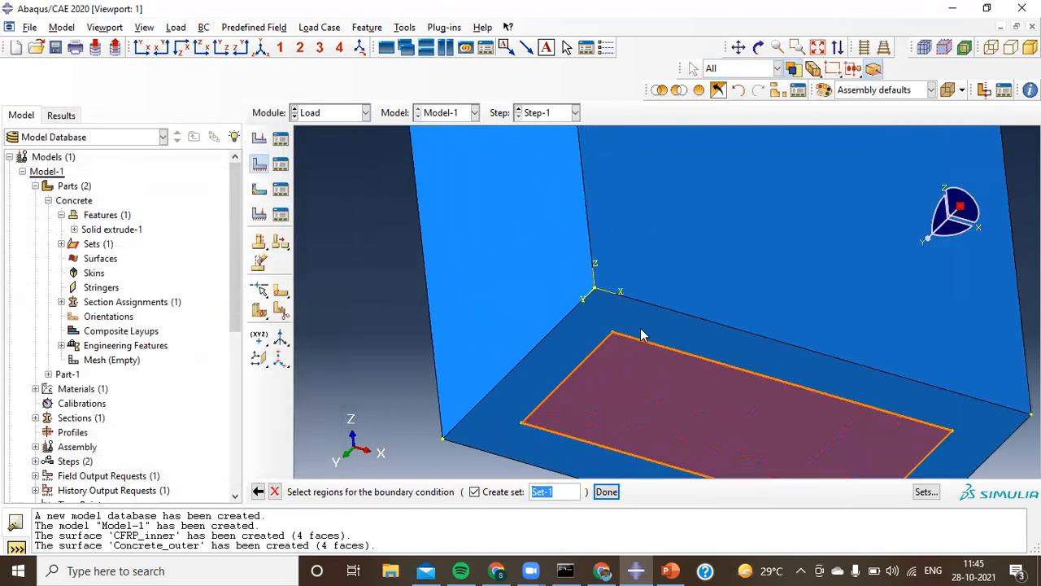
left_click(643, 336, "shift")
scroll(607, 375, "down", 3)
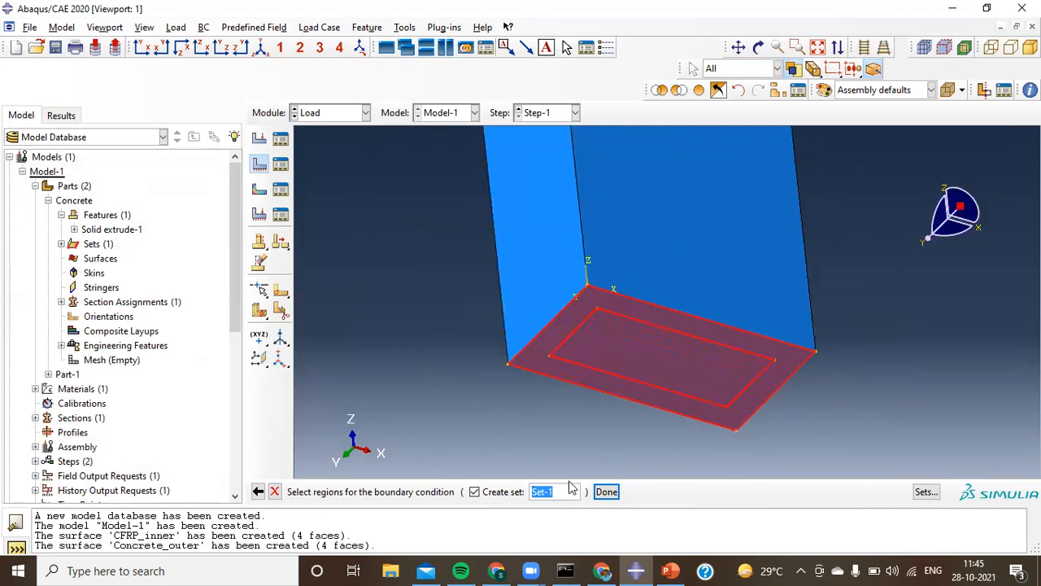
type("FIX")
left_click(606, 492)
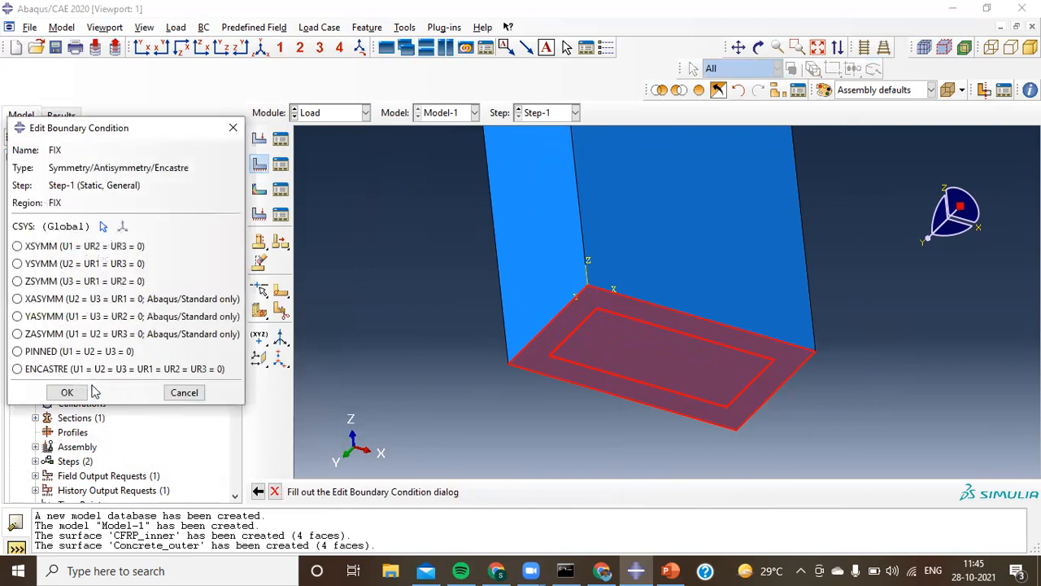
left_click(91, 370)
left_click(66, 392)
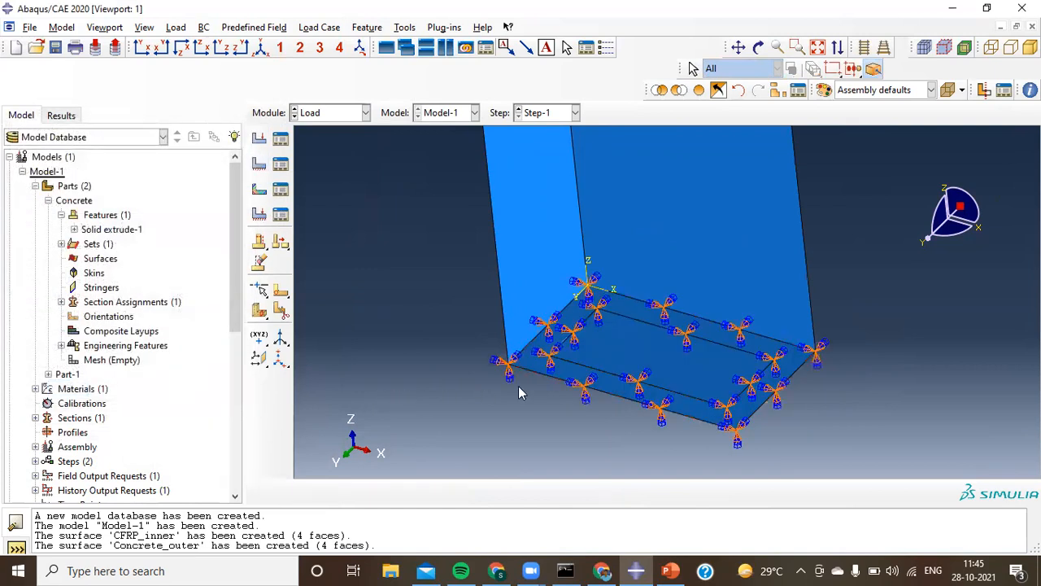
Create a mechanical Pressure load for Step-1 on the box and core end faces opposite the fixed end
scroll(521, 393, "up", 5)
left_click_drag(682, 244, 634, 211, "ctrl+alt")
scroll(632, 212, "down", 3)
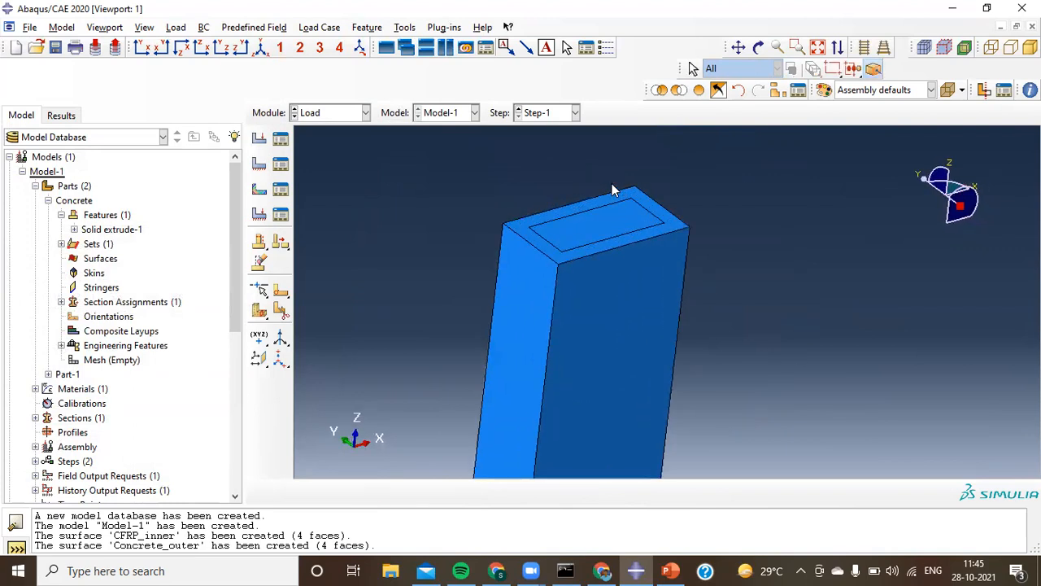
left_click(259, 139)
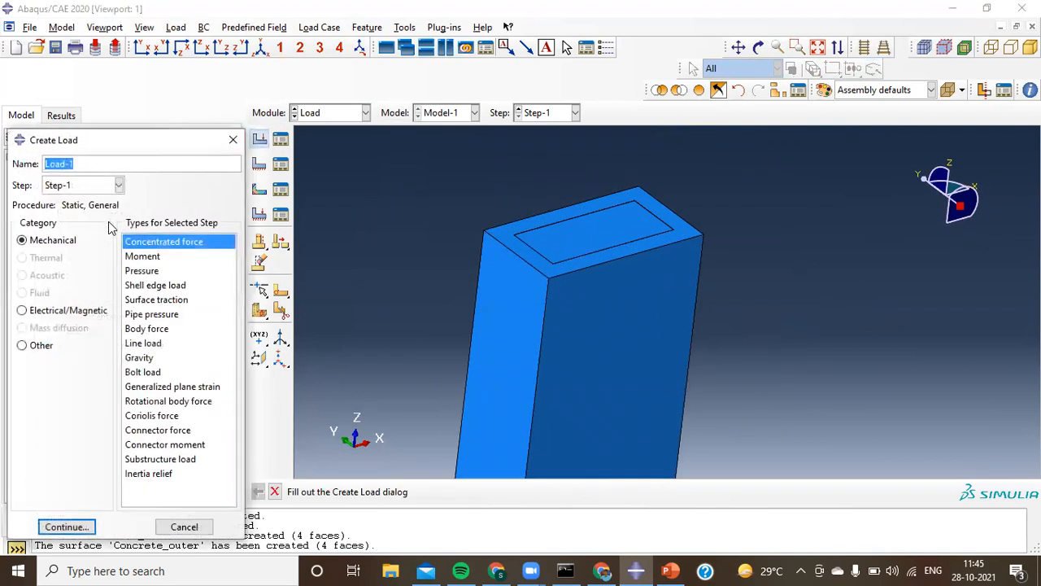
left_click(149, 270)
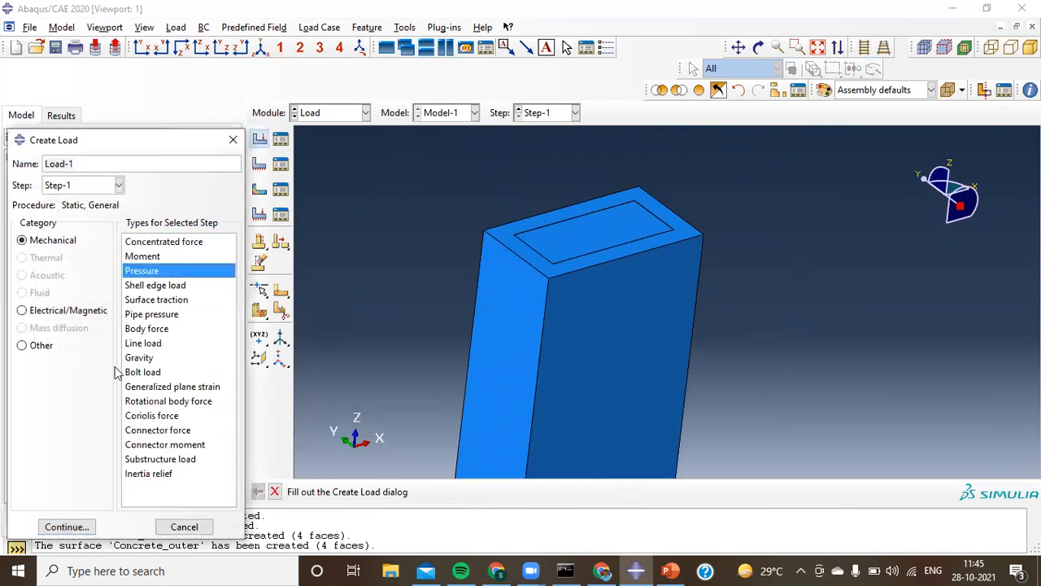
left_click(67, 526)
left_click(576, 233)
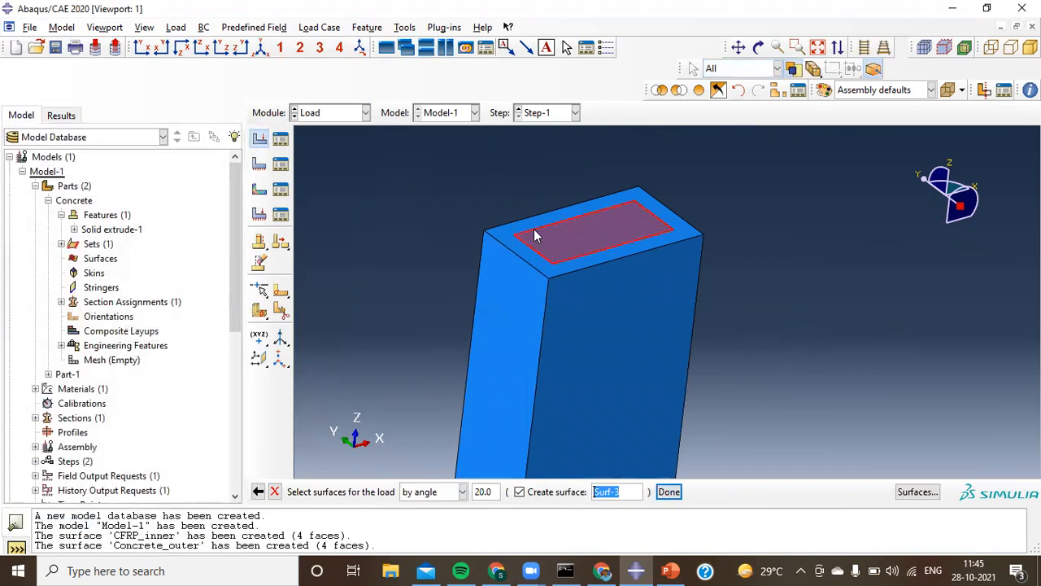
scroll(532, 225, "down", 3)
left_click(532, 221, "shift")
scroll(546, 210, "up", 3)
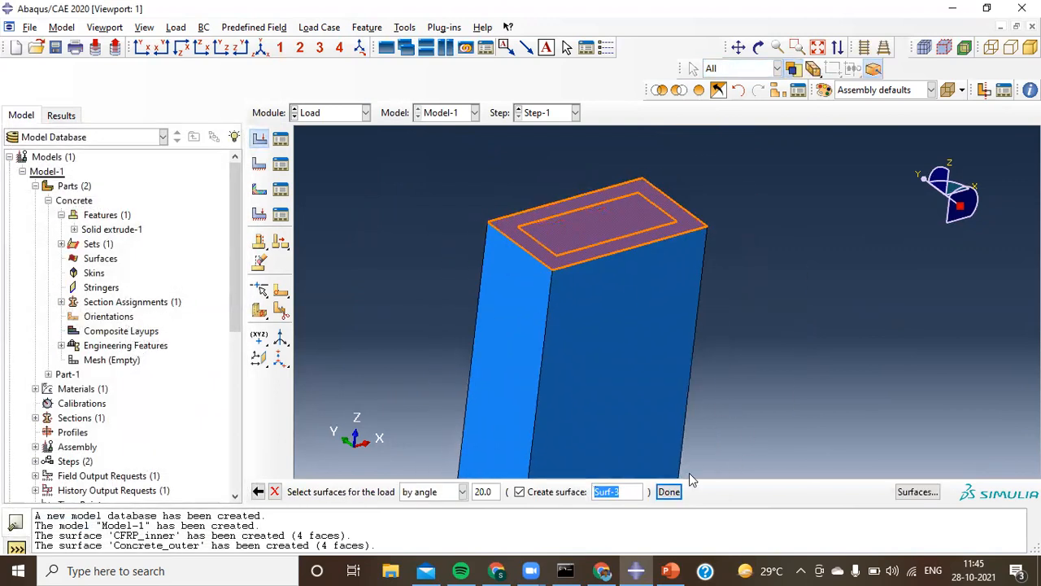
left_click(669, 491)
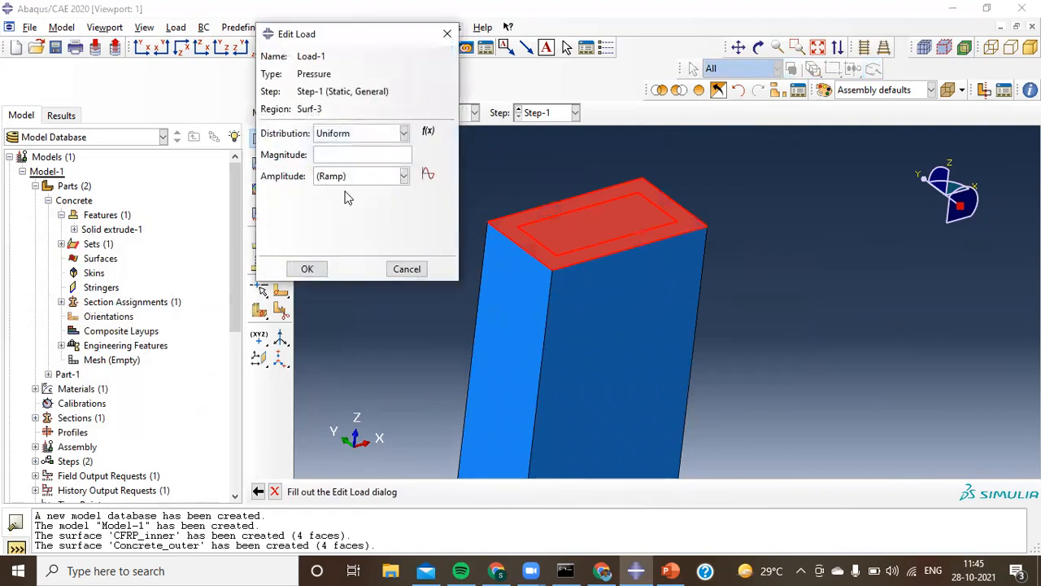
Define the distribution and magnitude of the pressure load with ramp amplitude and complete it
left_click(337, 134)
left_click(336, 161)
left_click(307, 269)
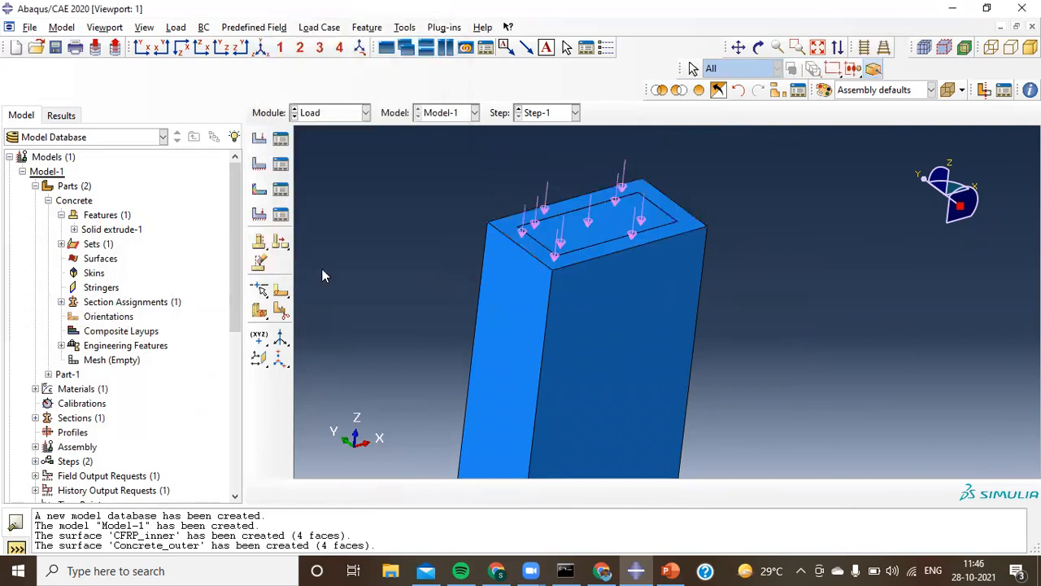
scroll(591, 222, "down", 6)
scroll(593, 223, "up", 4)
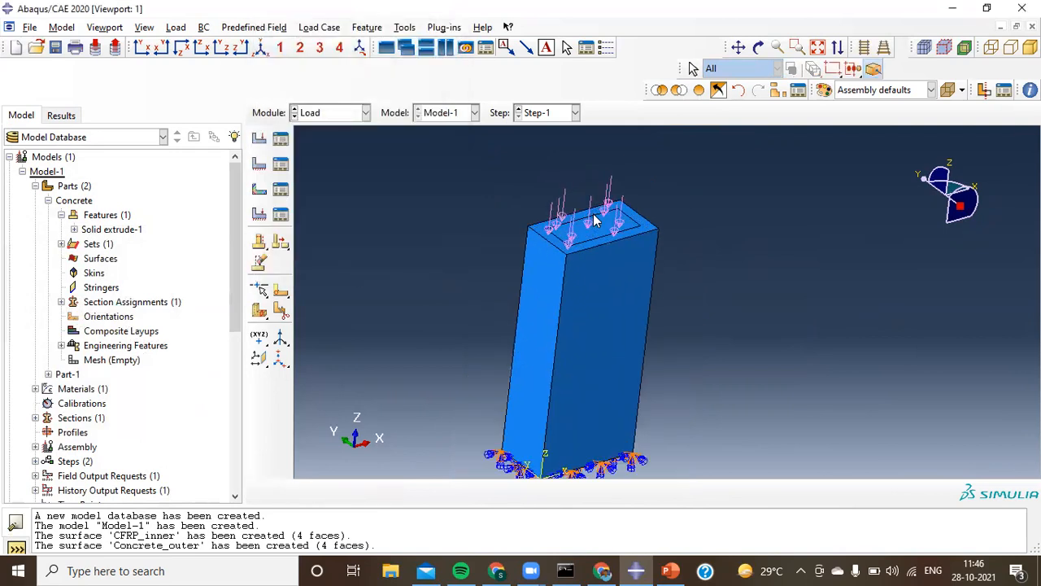
In the Property module, copy the metal SS304L from MaterialsDatabase.lib in the material library into the model
left_click(339, 114)
left_click(337, 143)
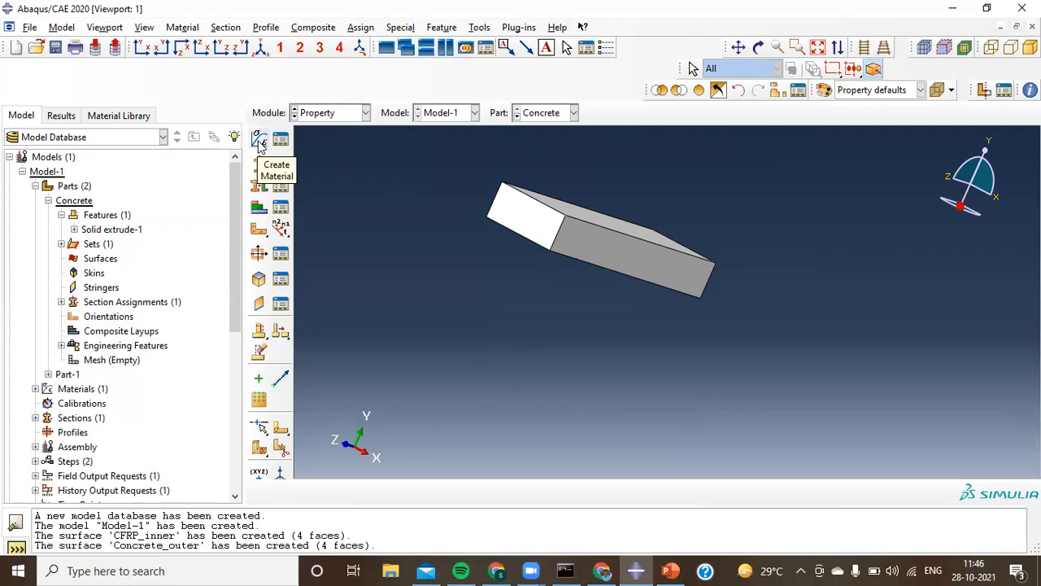
left_click(122, 117)
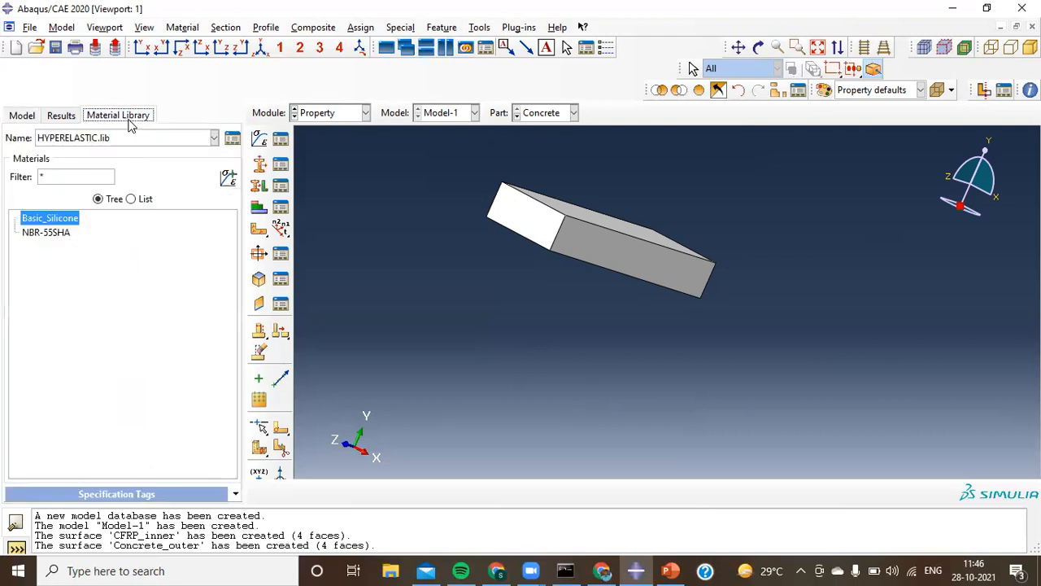
left_click(62, 142)
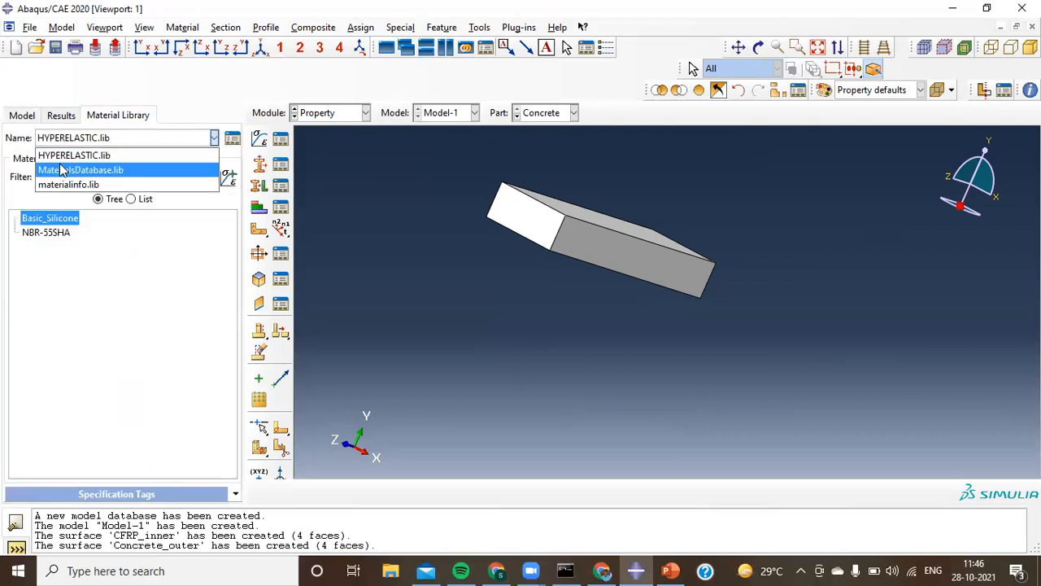
left_click(63, 169)
left_click(15, 221)
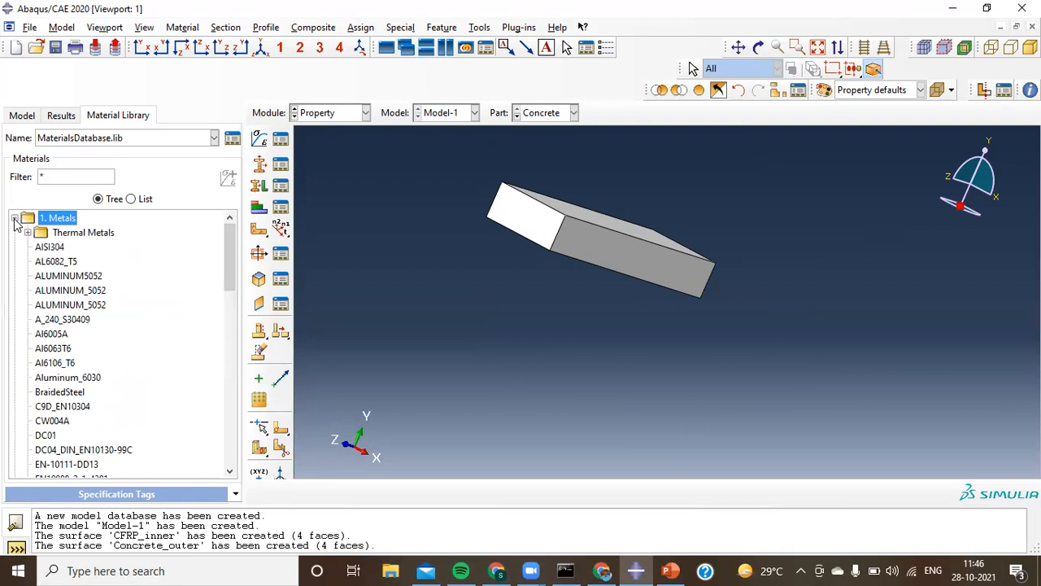
scroll(82, 309, "down", 2)
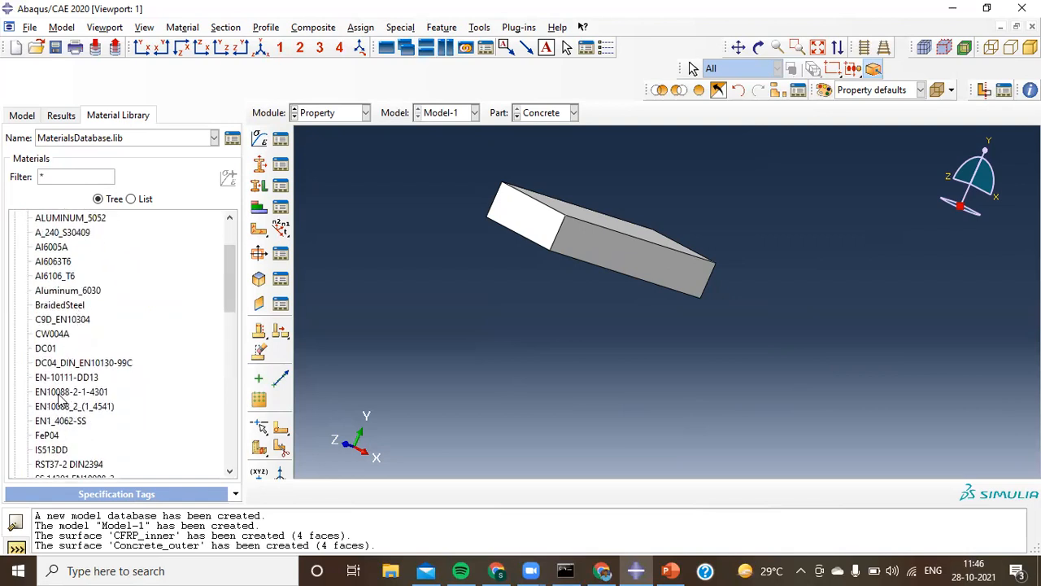
scroll(59, 397, "down", 1)
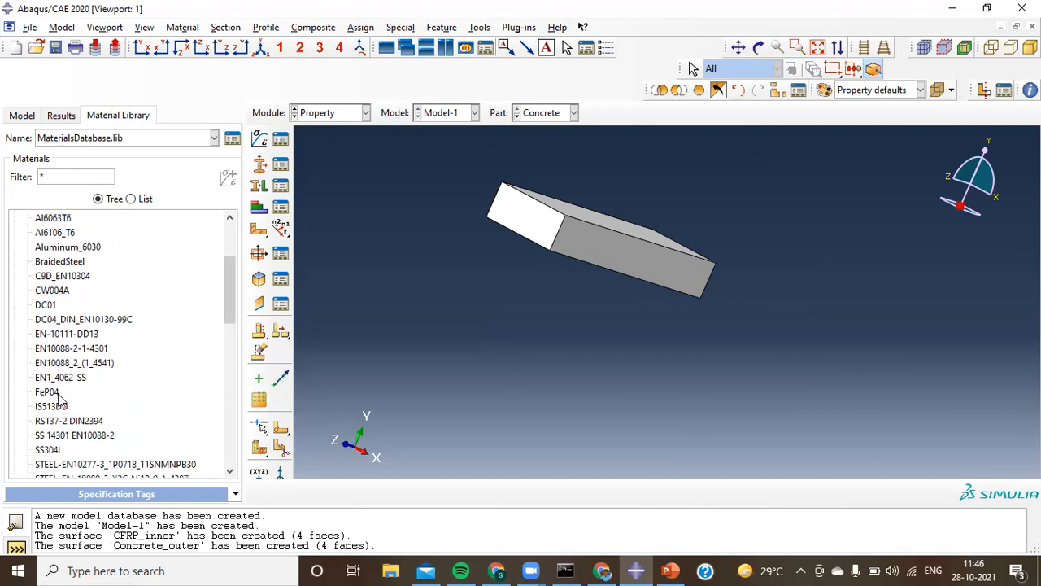
scroll(59, 397, "down", 1)
double_click(49, 406)
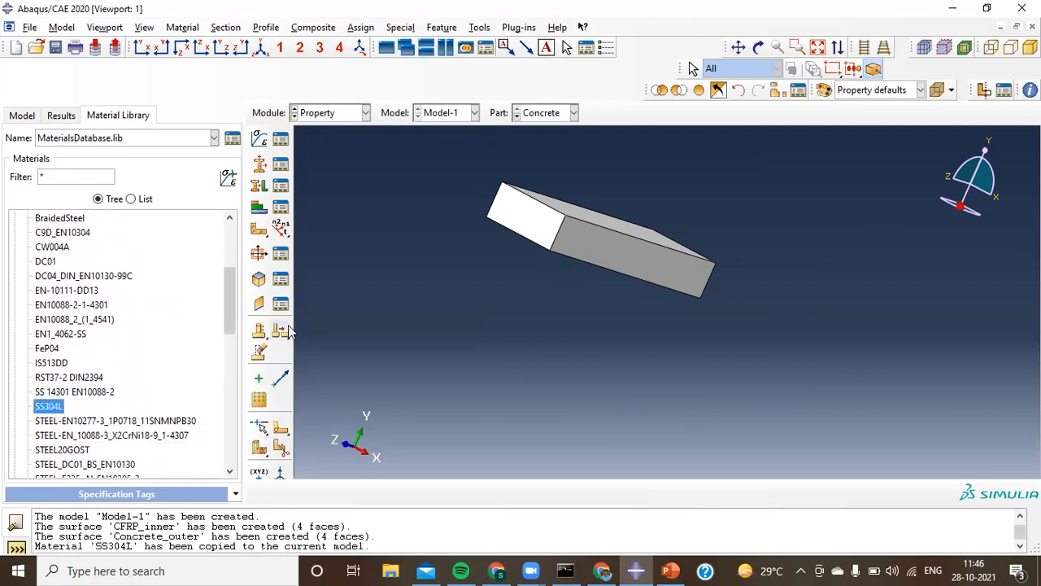
Create a solid, homogeneous section that uses the material SS304L
left_click(259, 165)
left_click(75, 321)
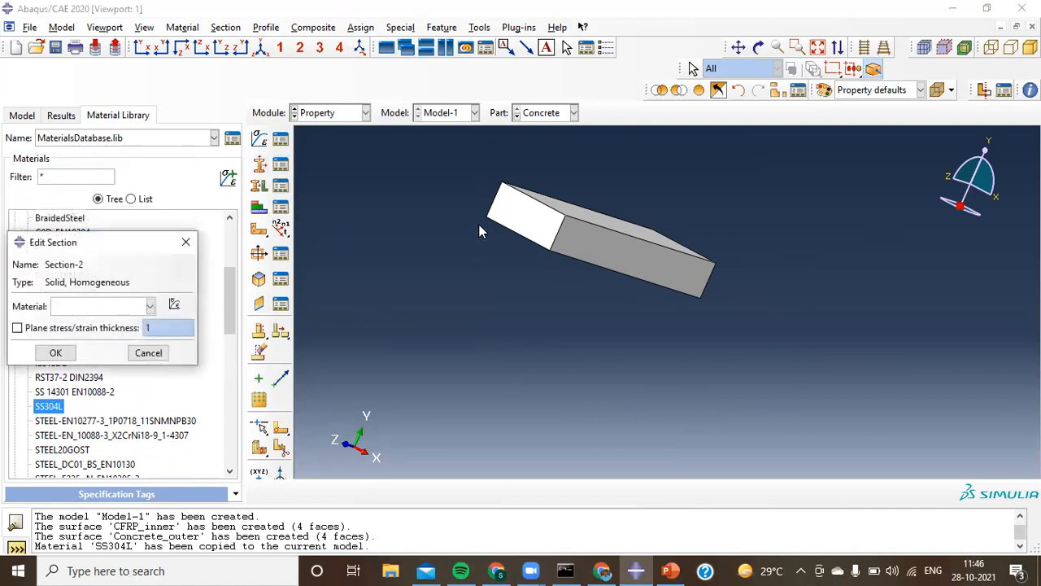
left_click(150, 305)
left_click(66, 338)
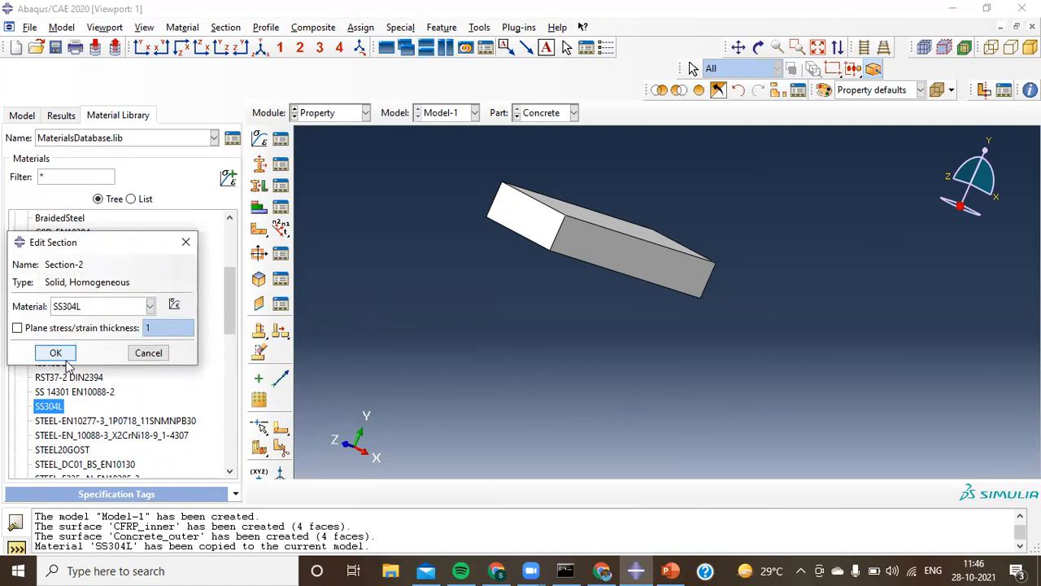
left_click(58, 353)
Assign Section-2 to the entire Concrete part
left_click(259, 186)
left_click_drag(485, 179, 602, 258)
left_click(609, 492)
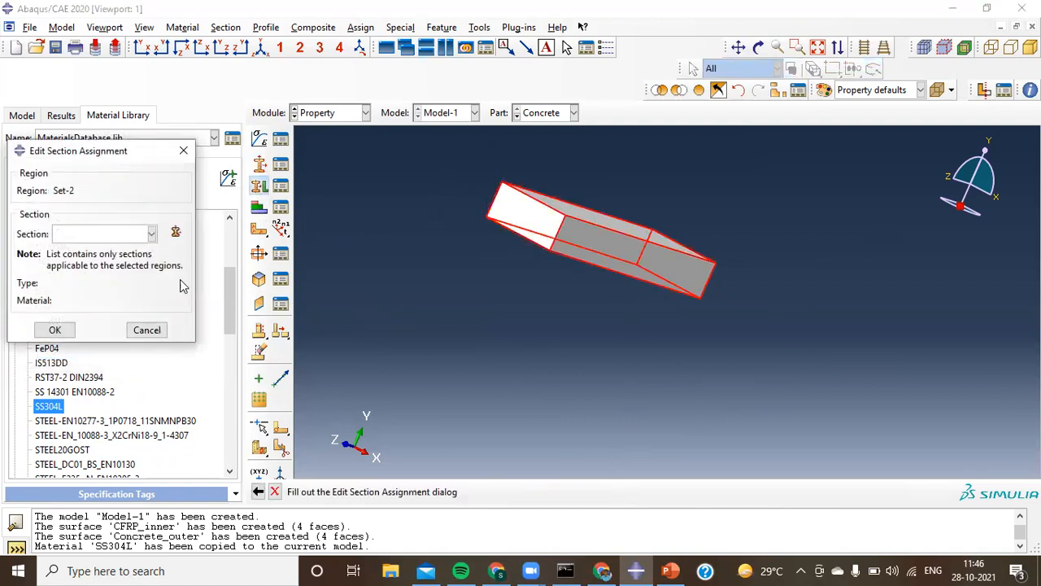
left_click(97, 236)
left_click(81, 266)
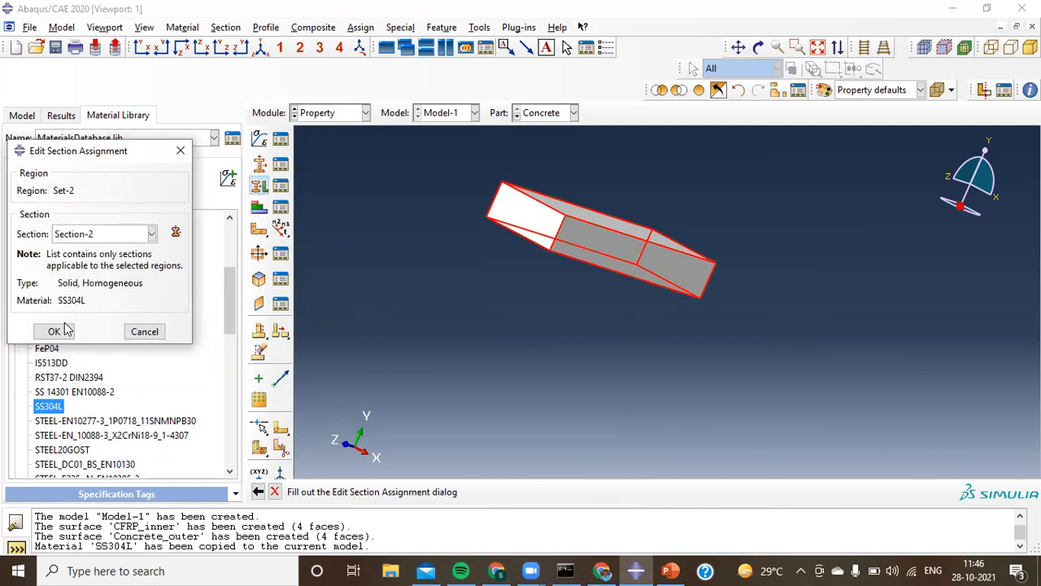
left_click(55, 332)
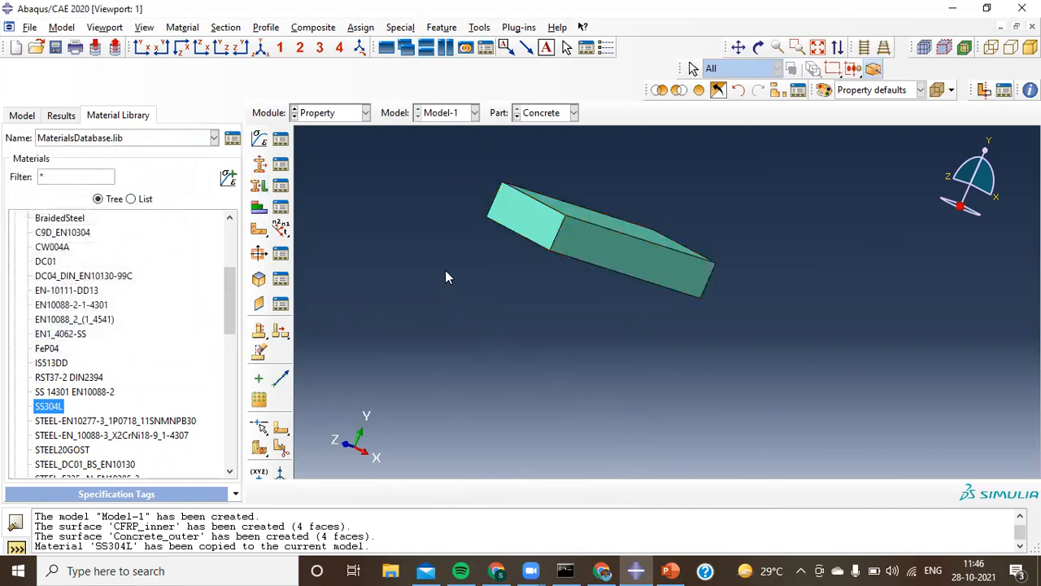
In the Mesh module, seed the Concrete part with an approximate global size of 5 and mesh it
left_click(342, 116)
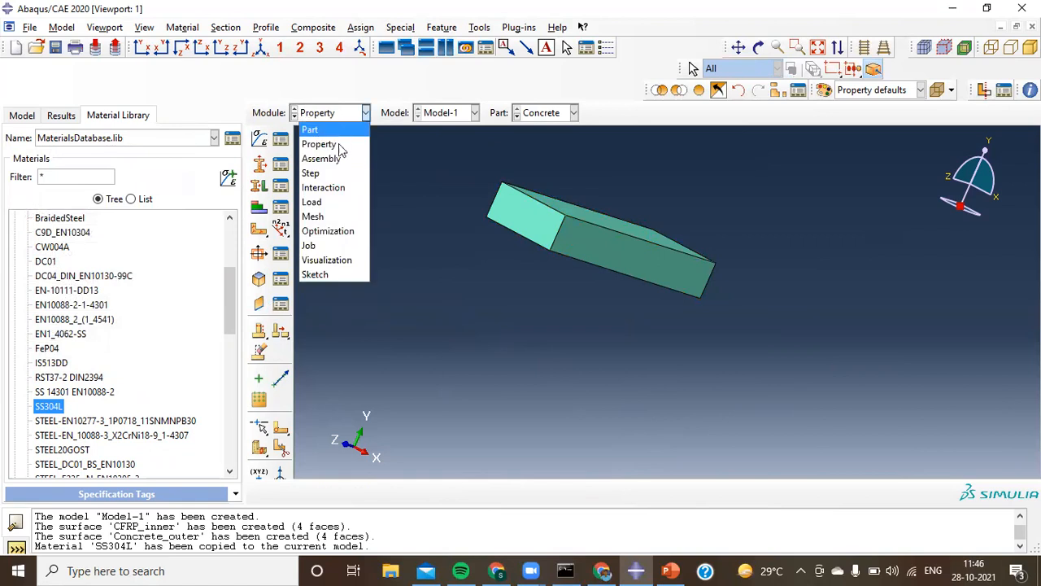
left_click(337, 218)
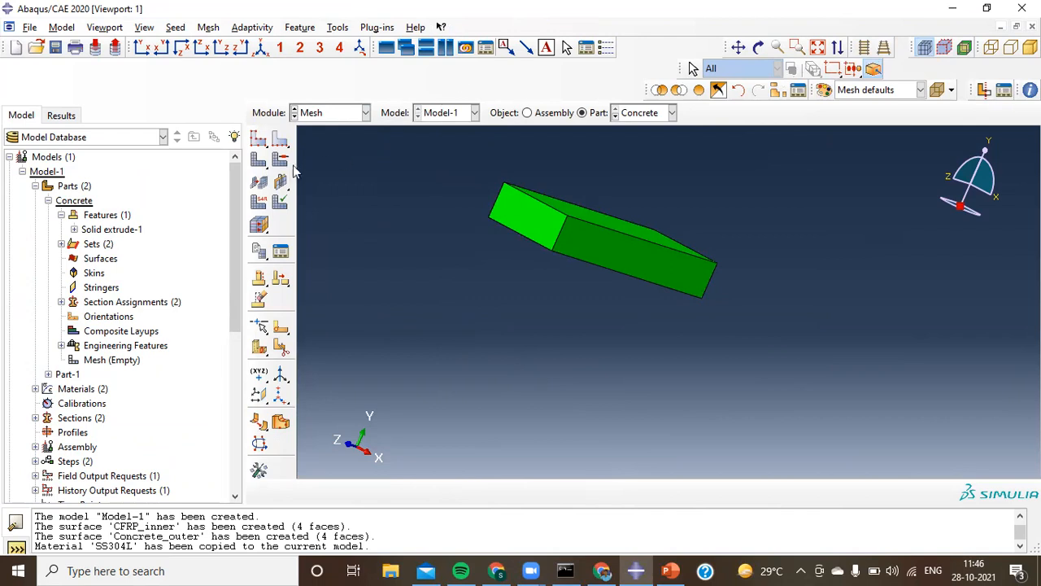
left_click(258, 140)
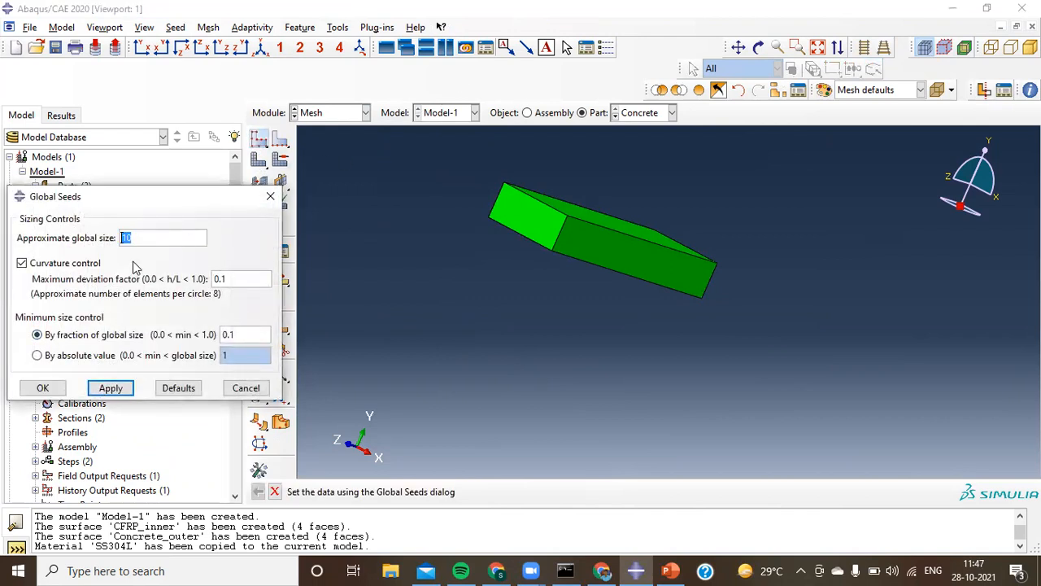
type("5")
left_click(100, 389)
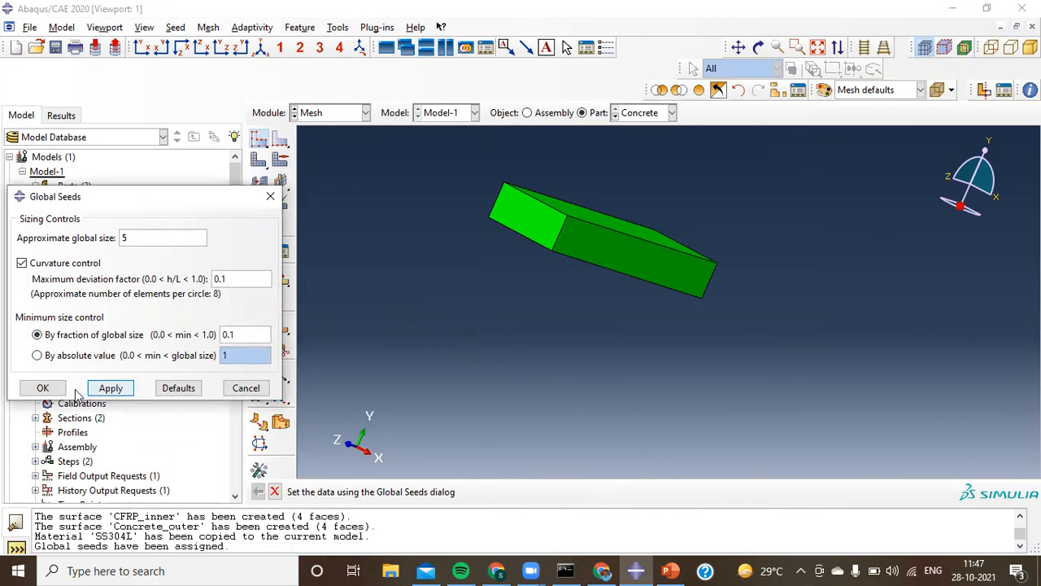
left_click(42, 388)
left_click(259, 160)
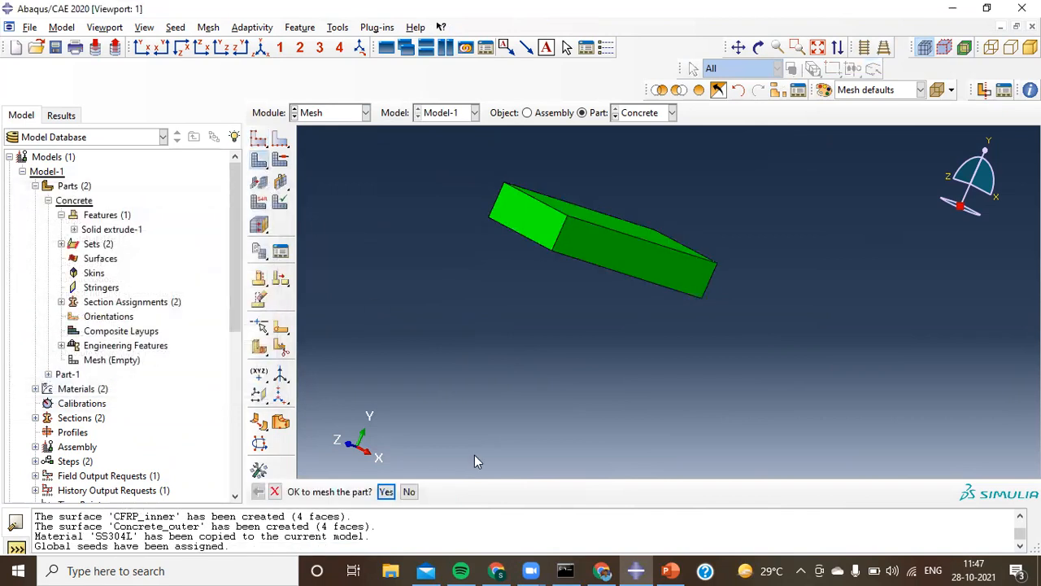
left_click(387, 491)
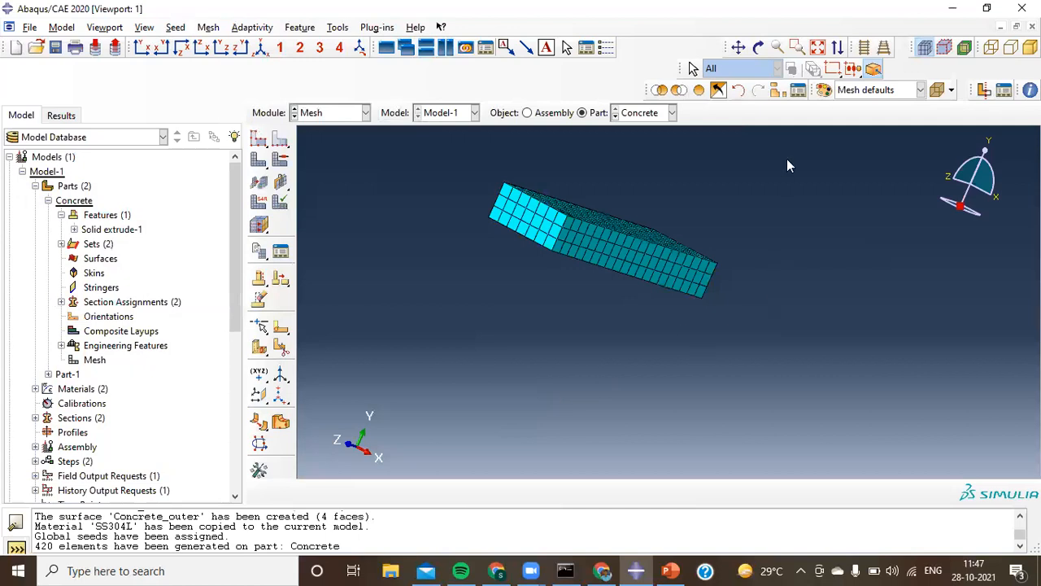
Apply global seeds to Part-1 and generate its mesh
left_click(642, 113)
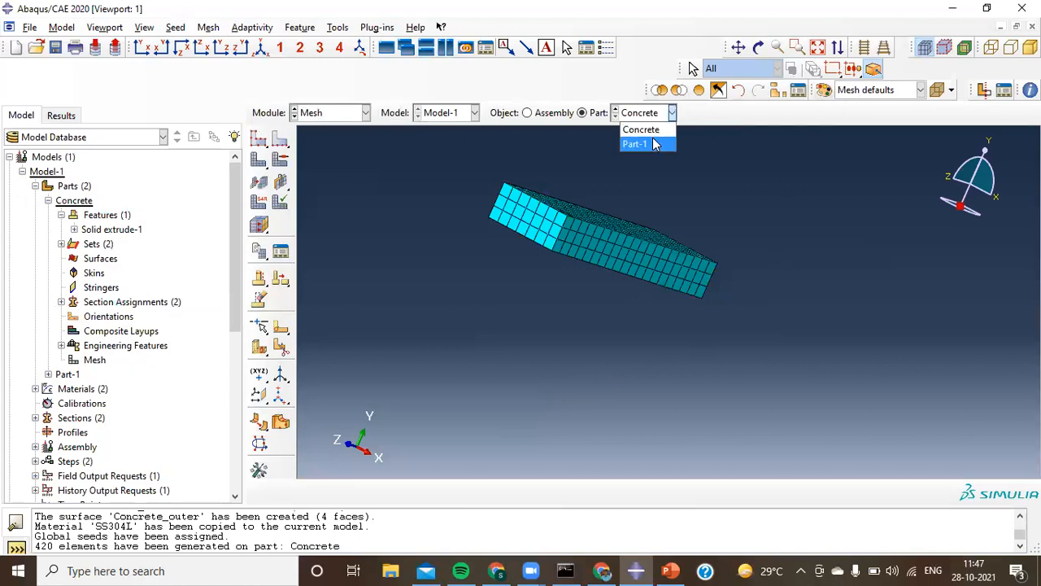
left_click(656, 144)
left_click(259, 142)
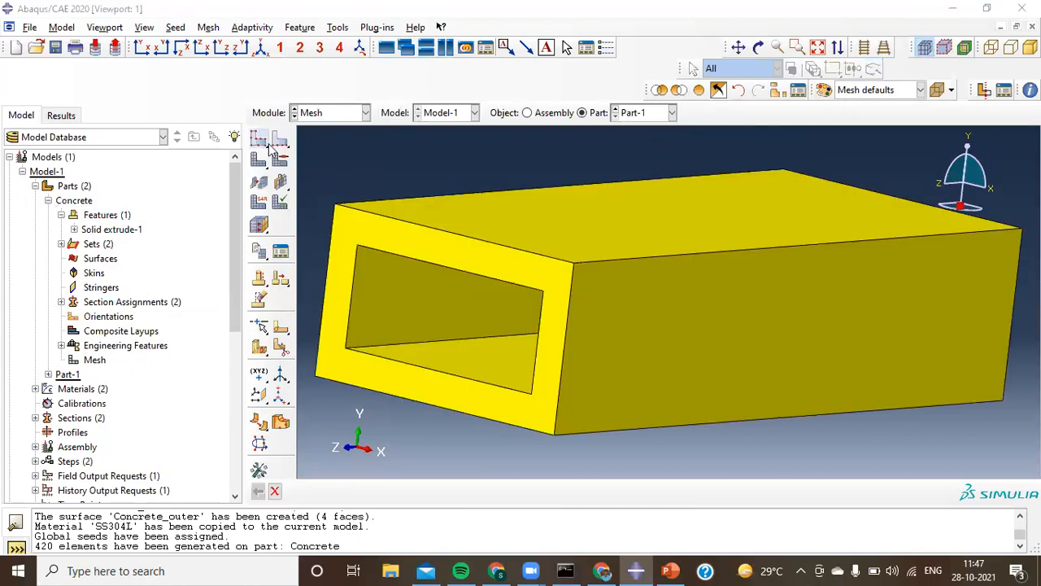
type("3")
left_click(110, 388)
left_click(42, 388)
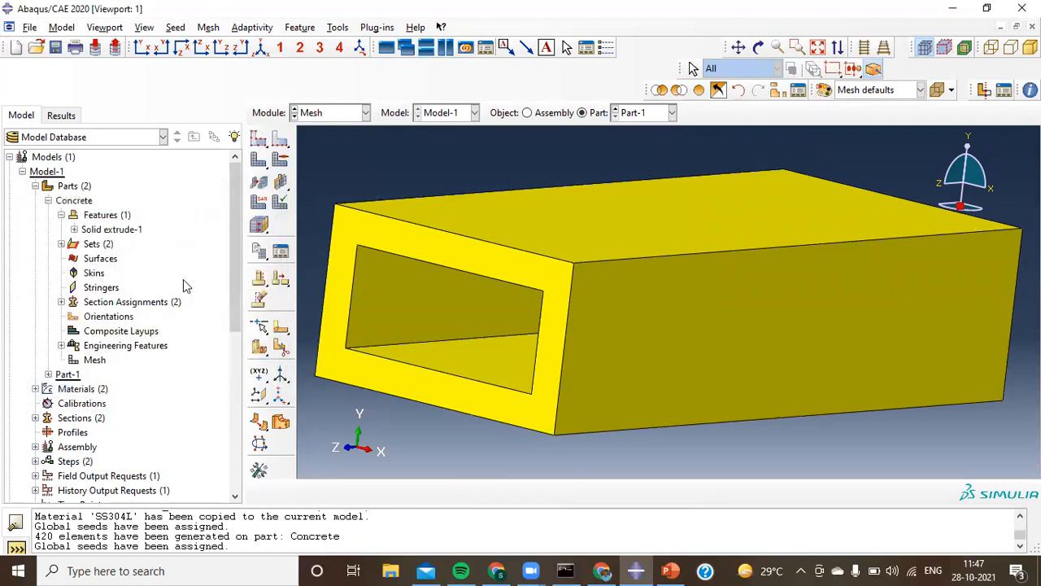
left_click(259, 159)
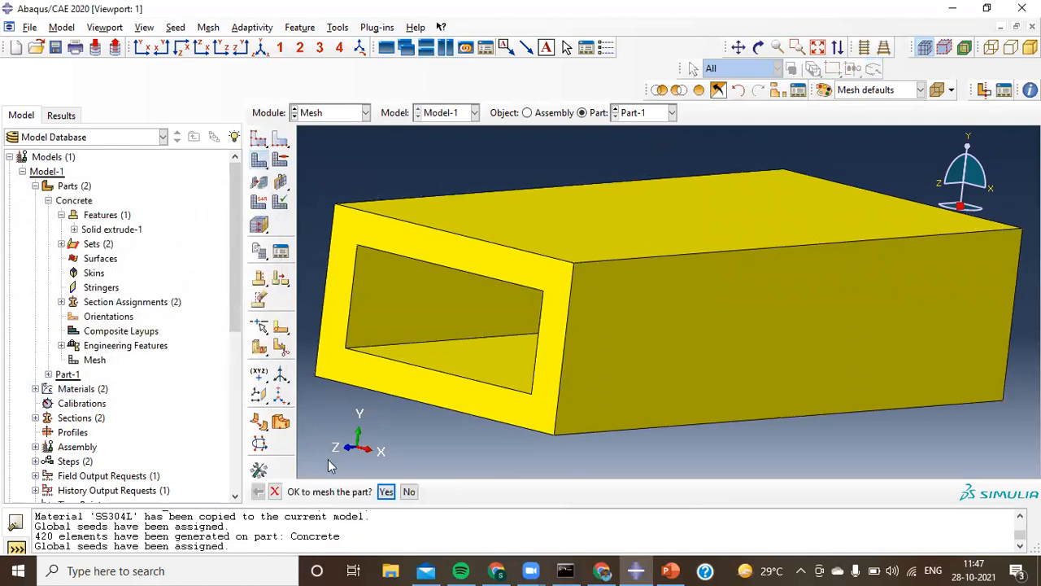
left_click(387, 494)
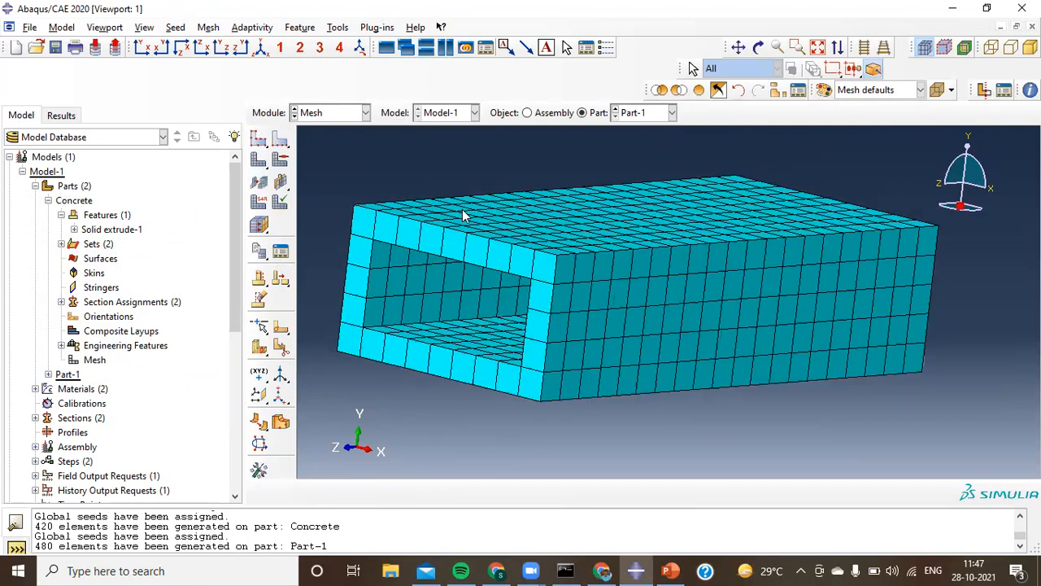
Show the whole assembly in the Mesh module and inspect the combined mesh of the box and core
left_click(559, 114)
scroll(574, 213, "down", 1)
scroll(572, 193, "up", 1)
left_click_drag(648, 362, 340, 176, "ctrl+alt")
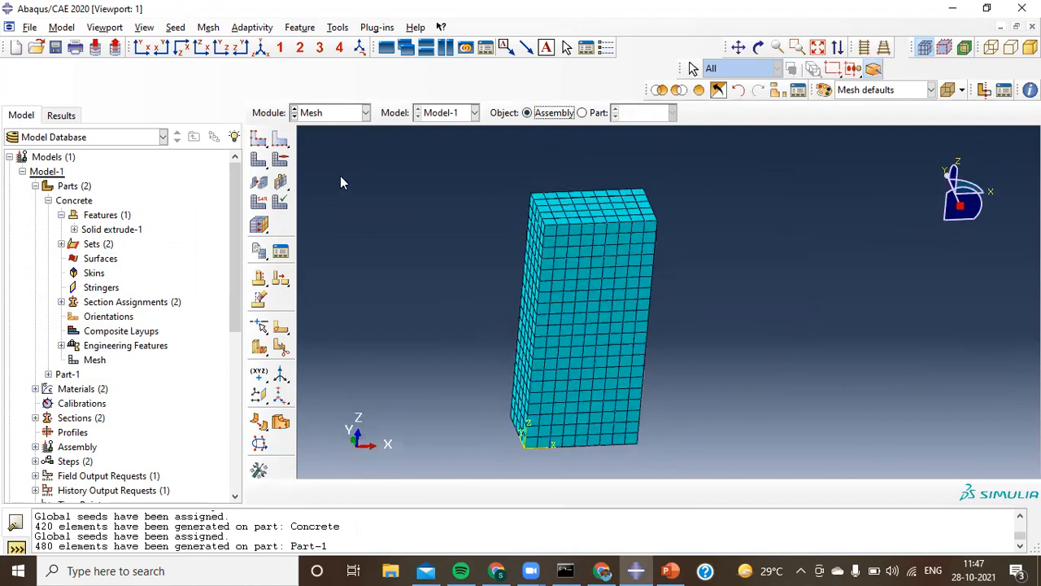
Switch from the Mesh module to the Job module
left_click(363, 113)
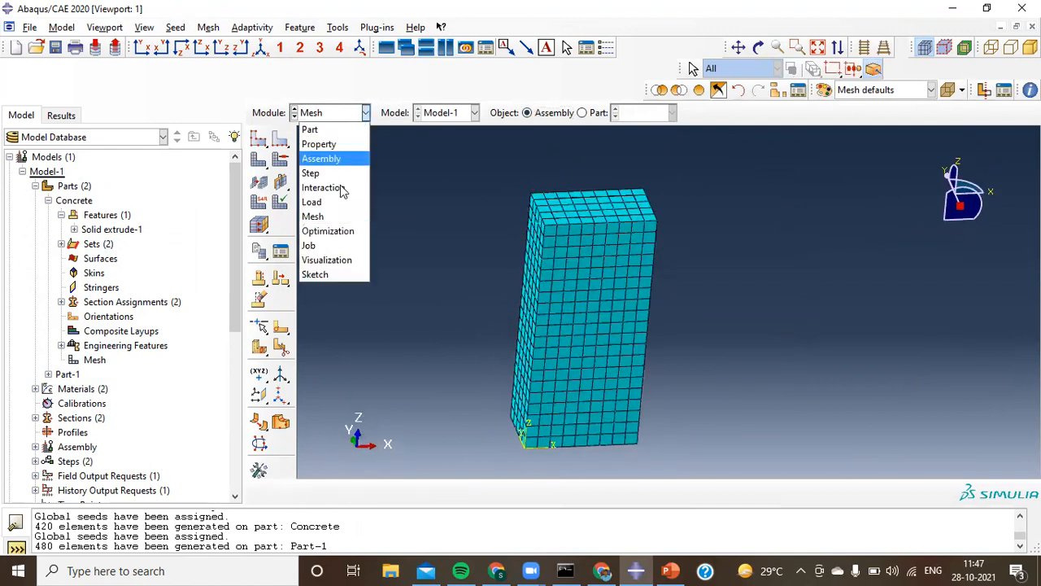
left_click(340, 246)
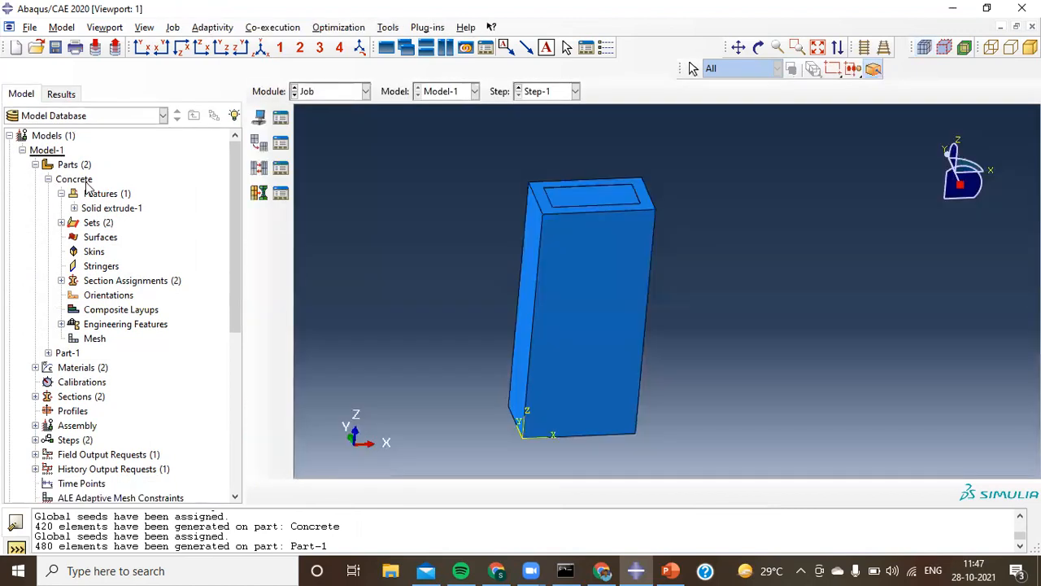
left_click(30, 27)
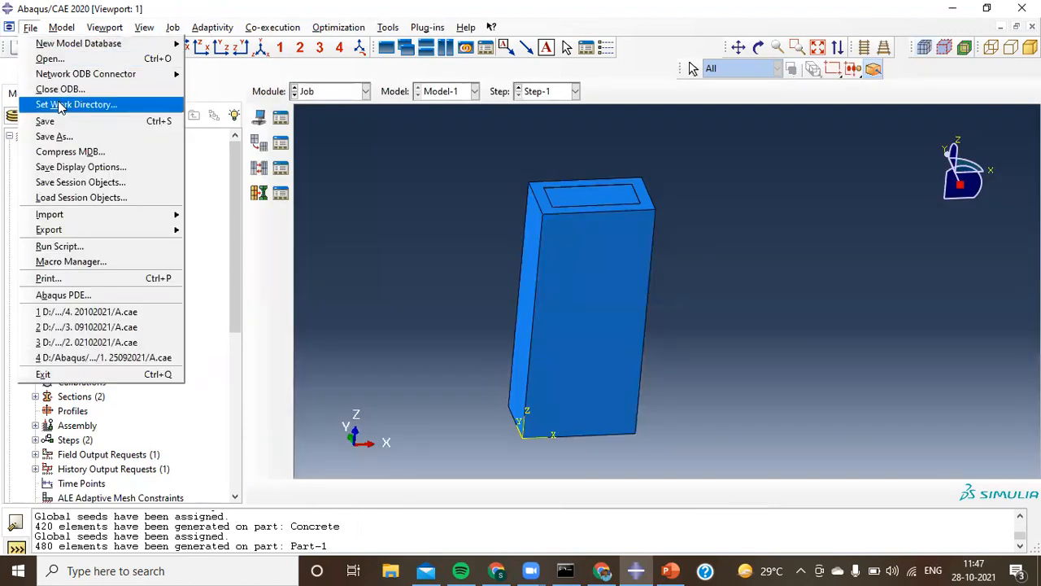
In File Explorer, open the folder D:\PLAXIS Running Batch Video\NIT SIL\ABAQUS SOLVING
left_click(389, 567)
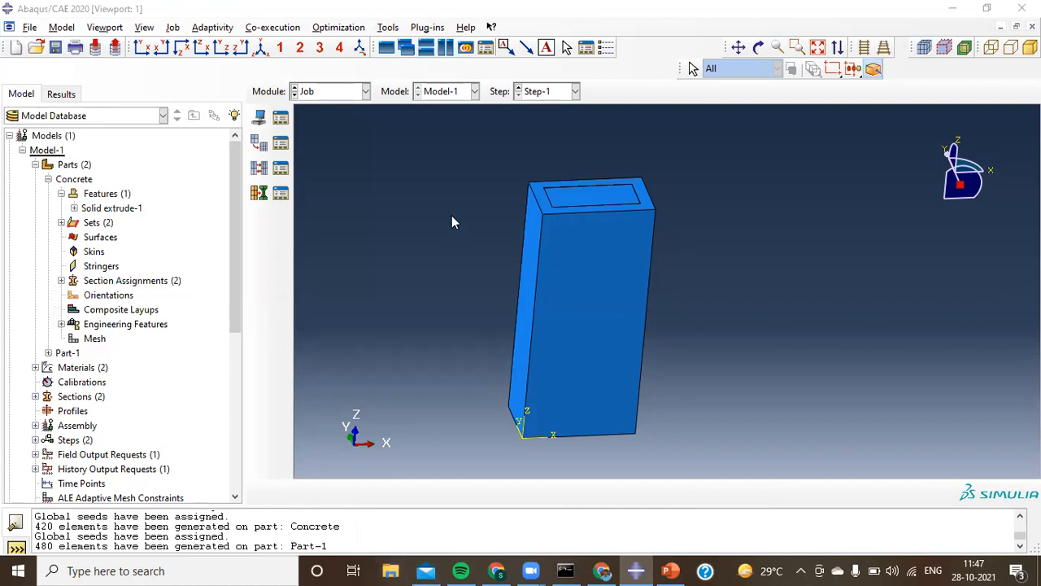
scroll(120, 371, "down", 1)
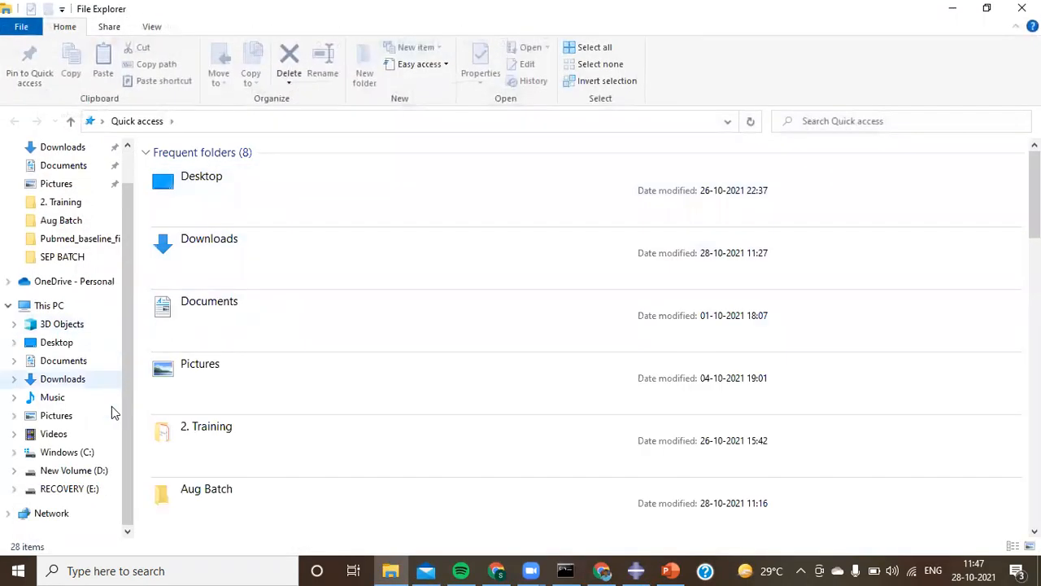
left_click(96, 472)
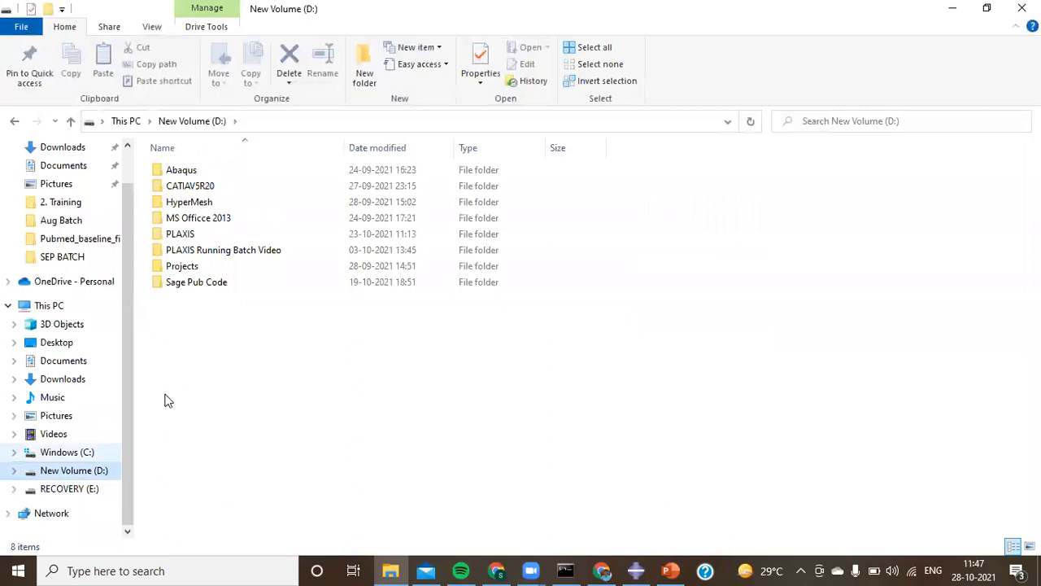
double_click(231, 253)
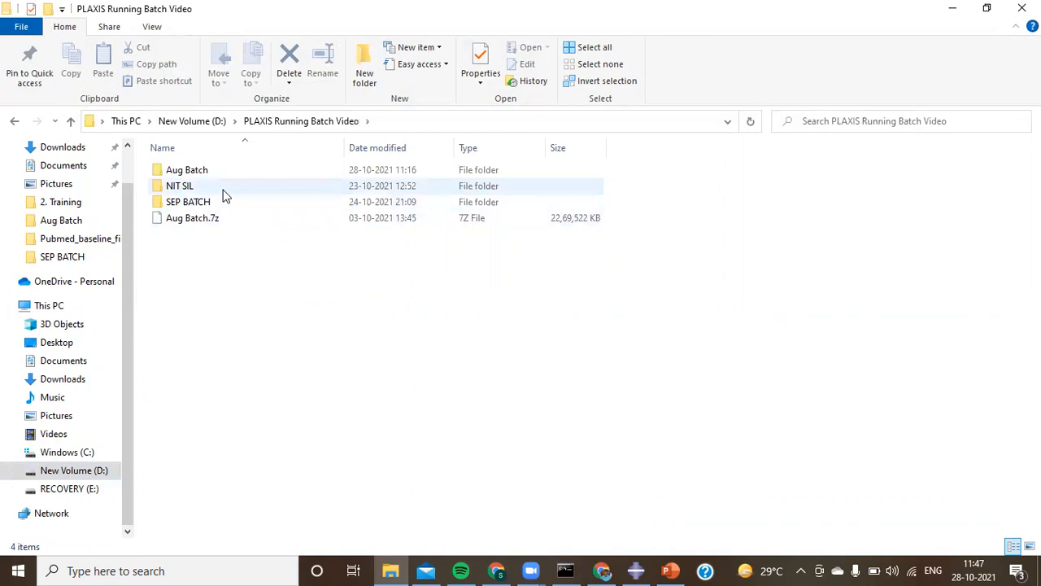
double_click(224, 192)
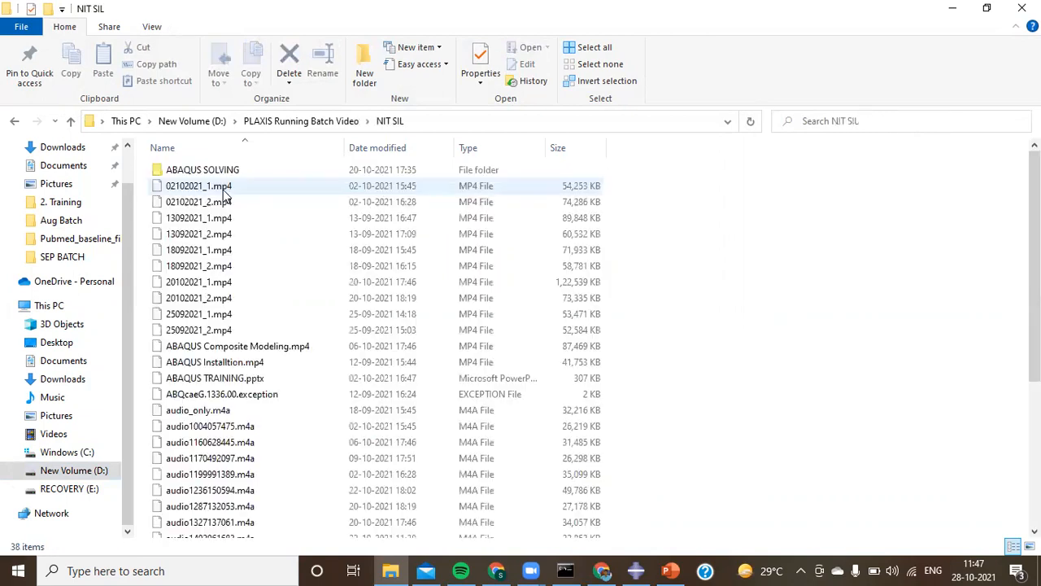
double_click(228, 173)
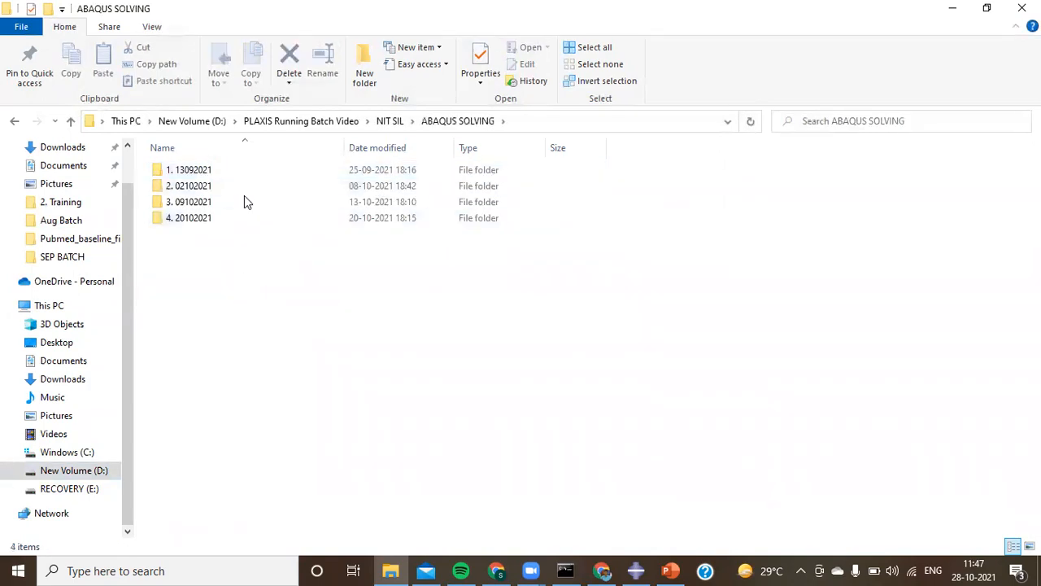
Create a folder named "5. 28102021" inside ABAQUS SOLVING, open it and copy its full path
left_click(362, 67)
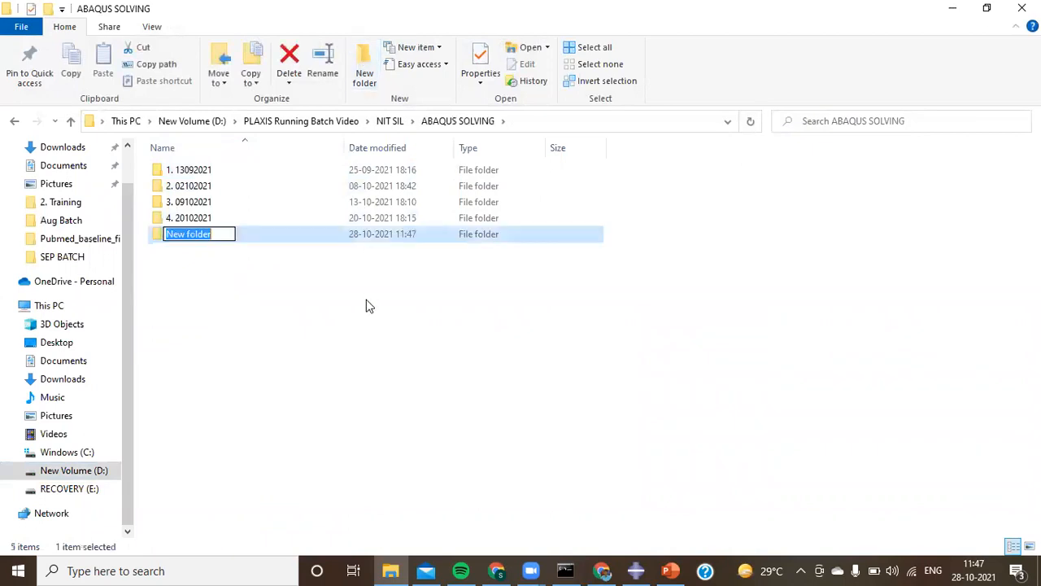
type("5. 2")
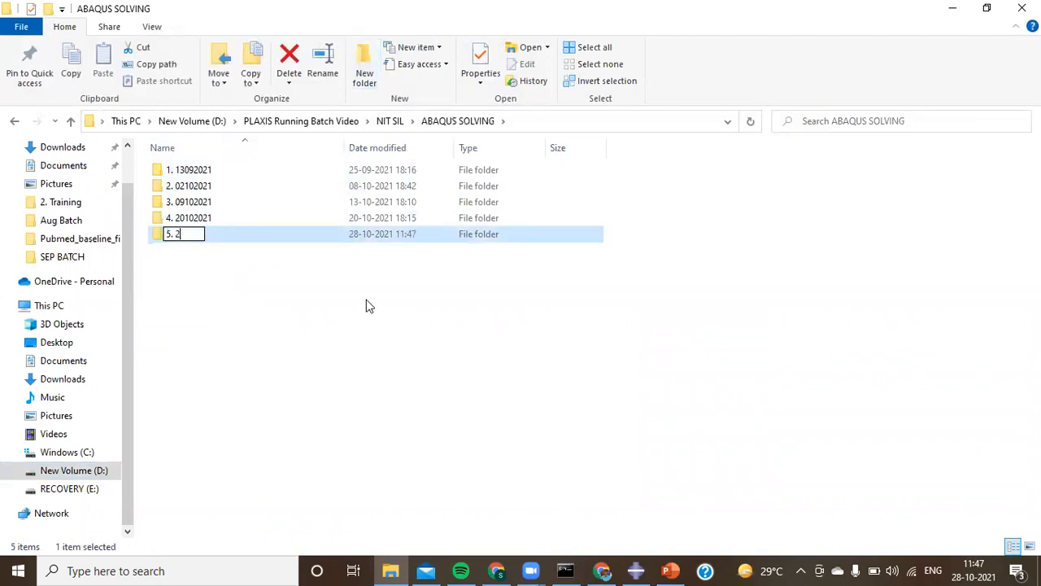
type("8102021")
key("Return")
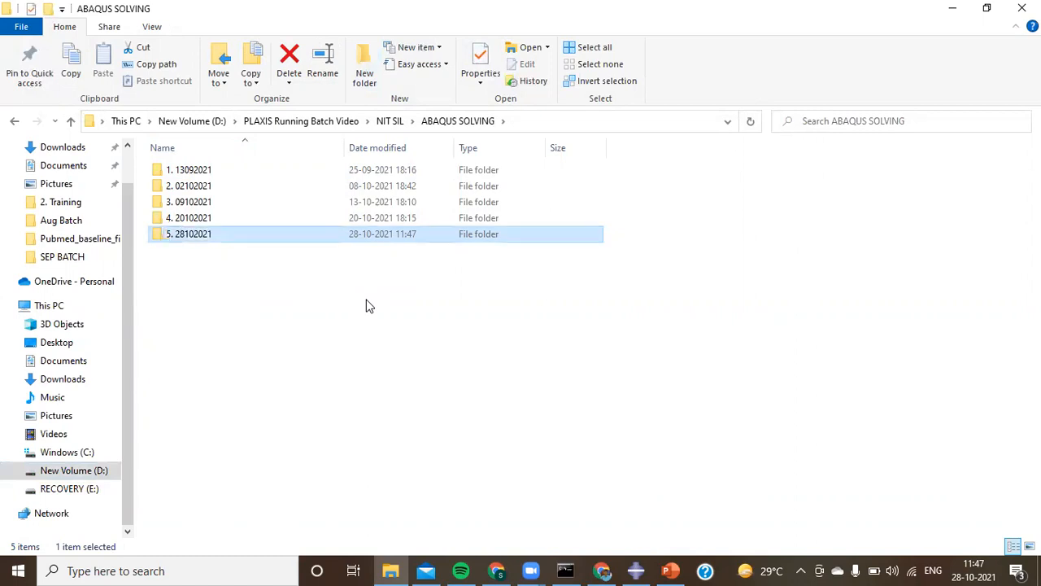
double_click(286, 241)
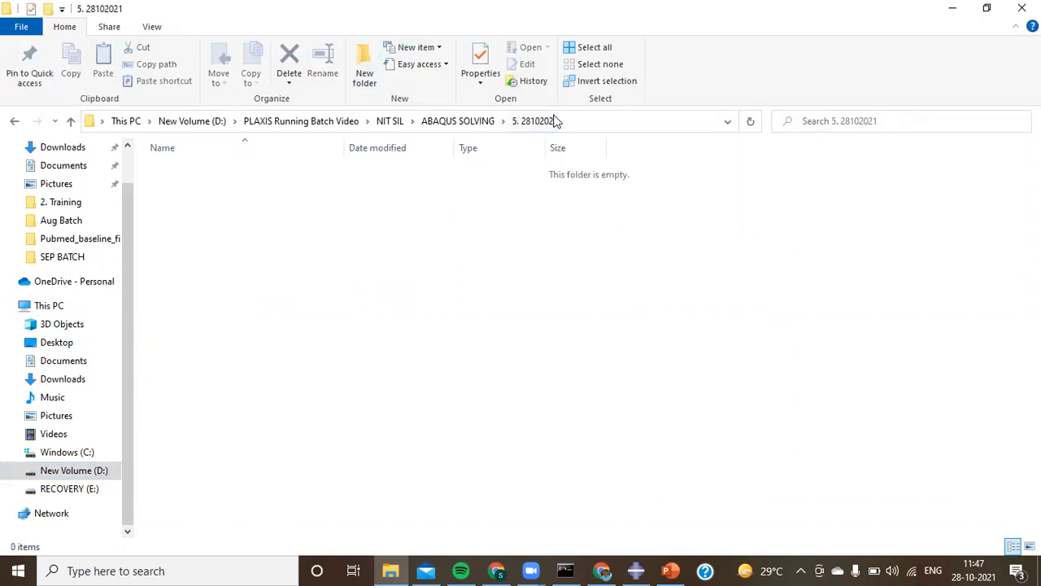
left_click(620, 129)
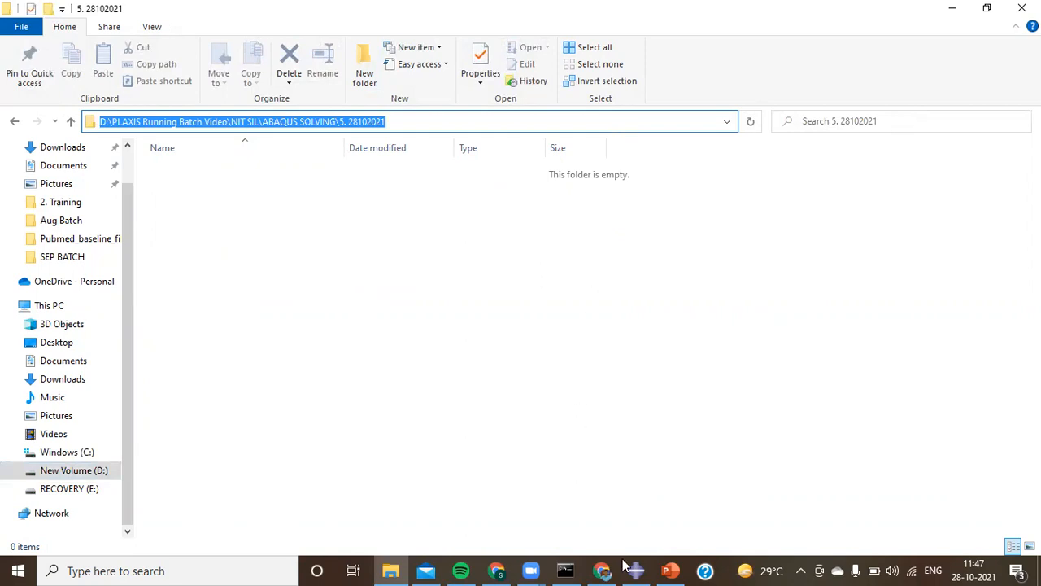
Back in Abaqus/CAE, set the work directory to the copied path of the 5. 28102021 folder
left_click(32, 26)
left_click(86, 99)
key("ctrl+v")
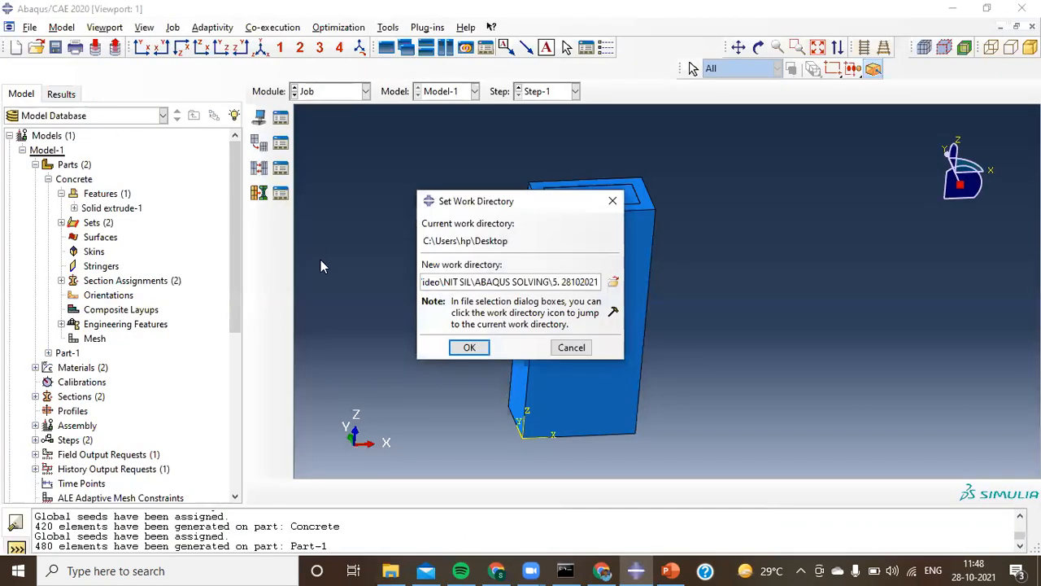
left_click(469, 347)
Save the model database as A in the 5. 28102021 folder
left_click(30, 27)
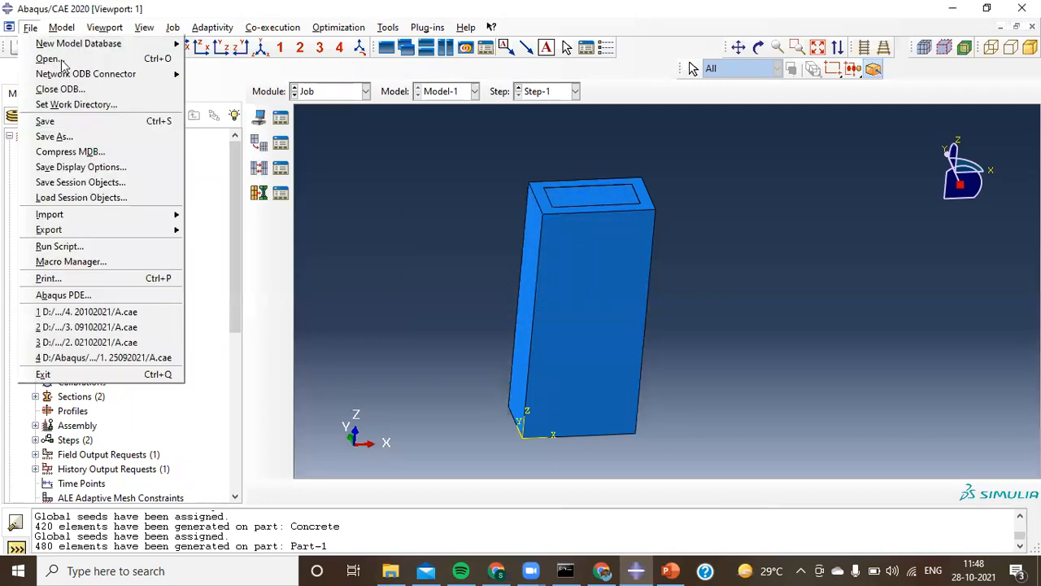
left_click(92, 136)
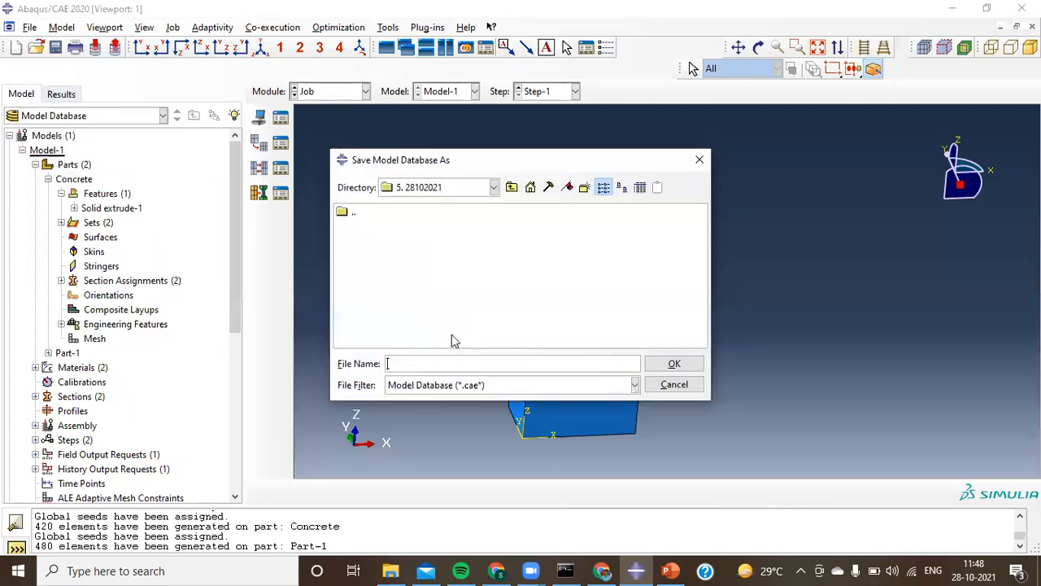
type("A")
key("Return")
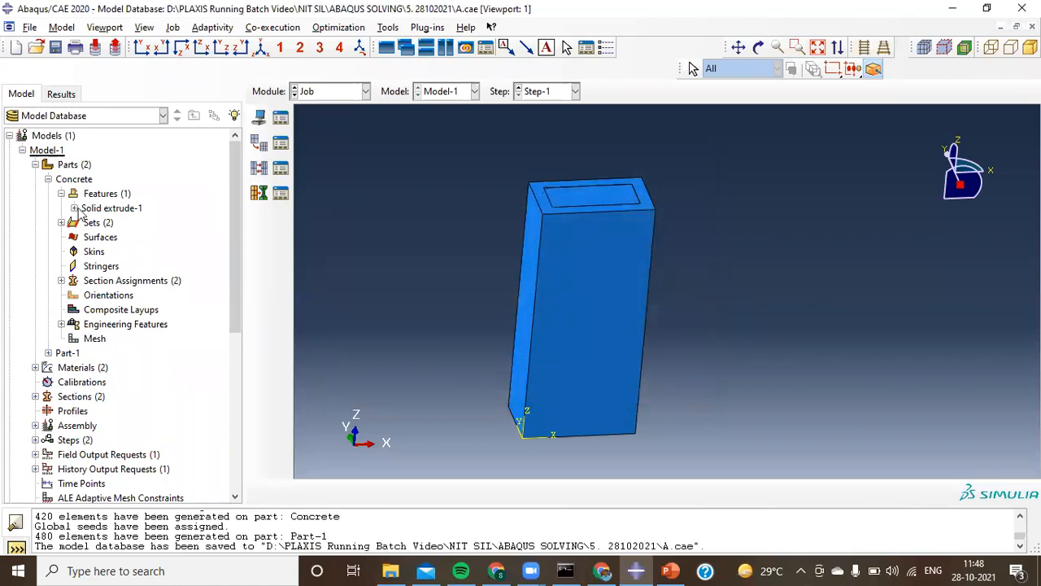
Create an analysis job named Force_R28102021_B with Model-1 as its source
scroll(115, 348, "down", 1)
scroll(115, 347, "down", 6)
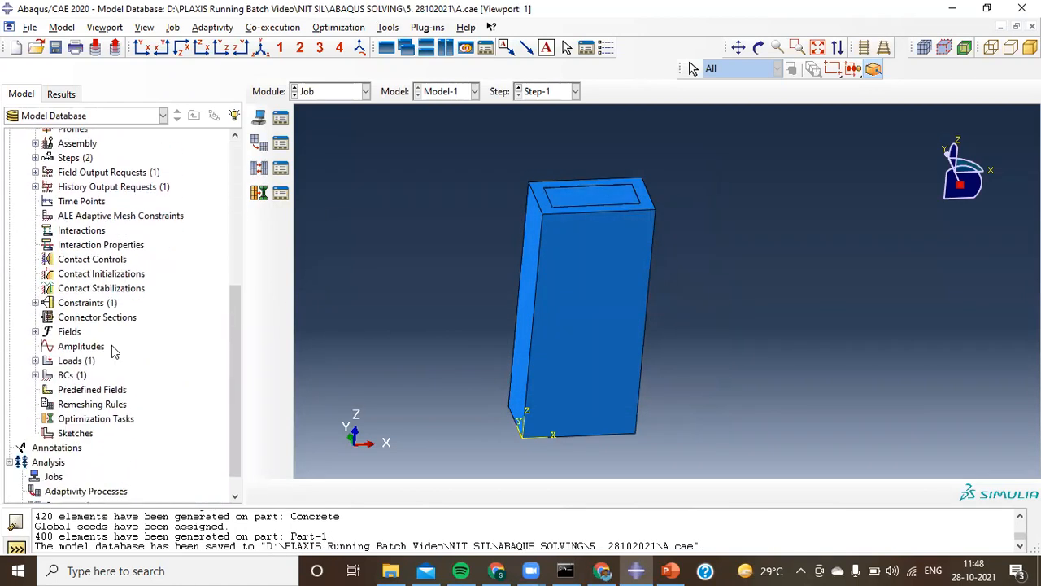
left_click(54, 452)
double_click(59, 454)
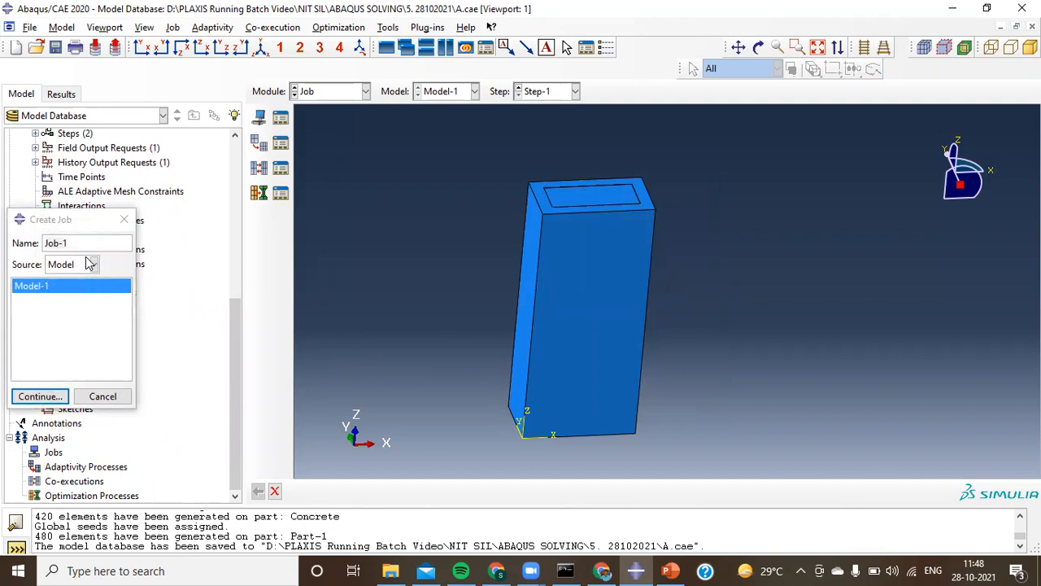
left_click(79, 242)
left_click_drag(79, 243, 7, 246)
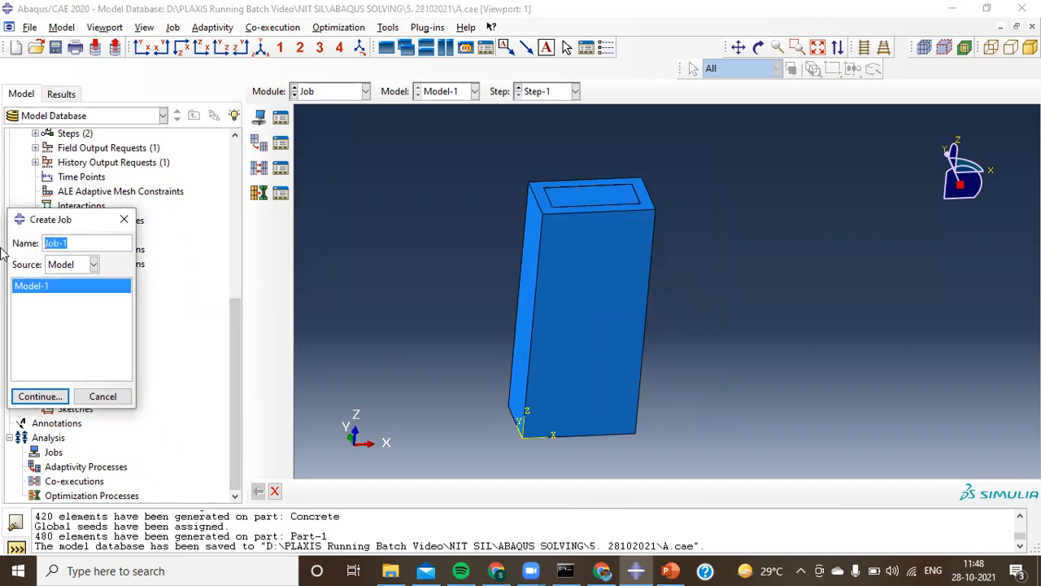
type("Force_R28102021")
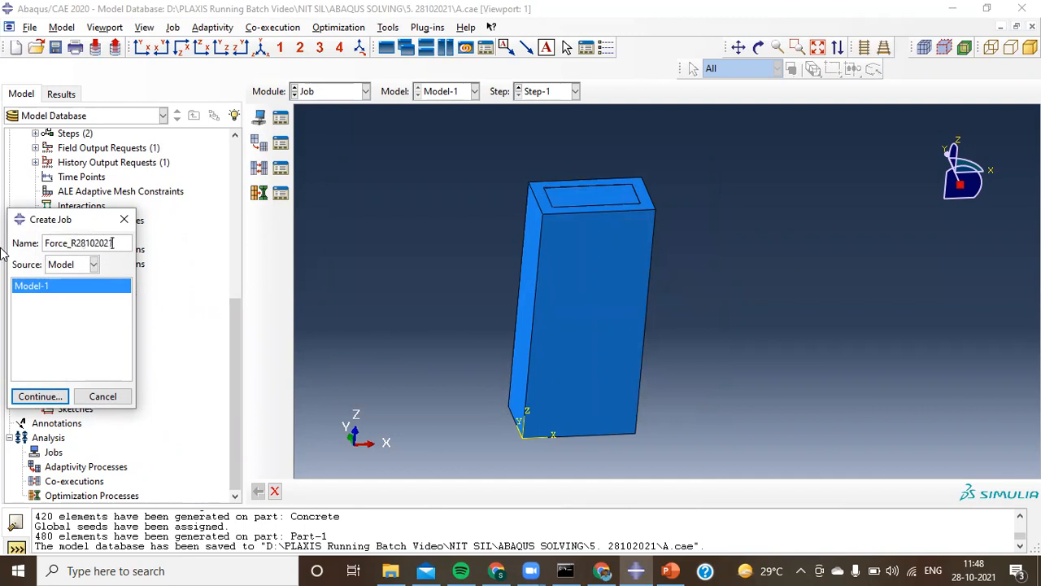
type("_B")
left_click(40, 396)
Enable multiple processors for the job, set the count to 4 and accept the job settings
left_click(192, 189)
left_click(22, 210)
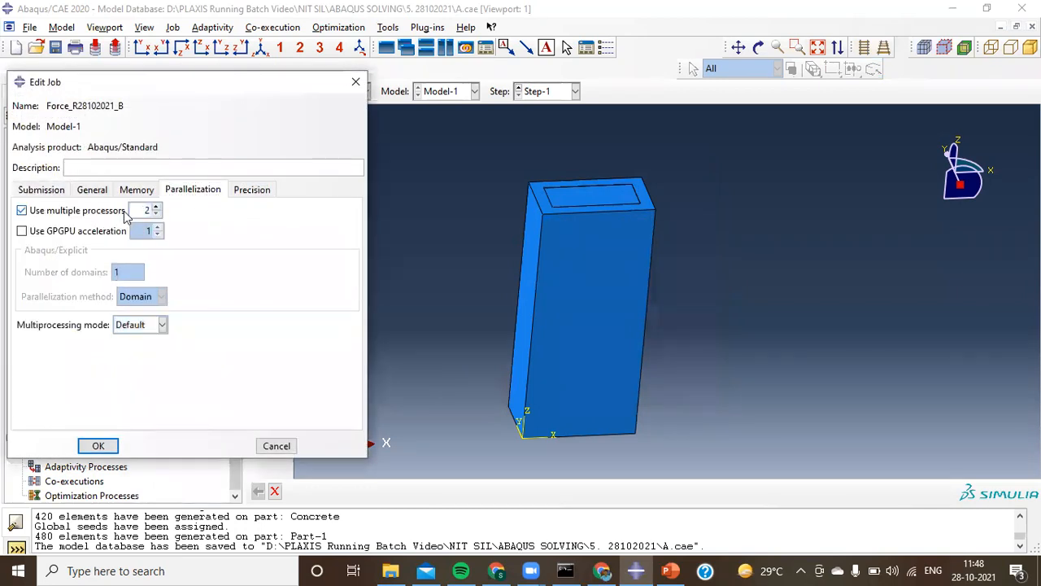
type("4")
left_click(97, 445)
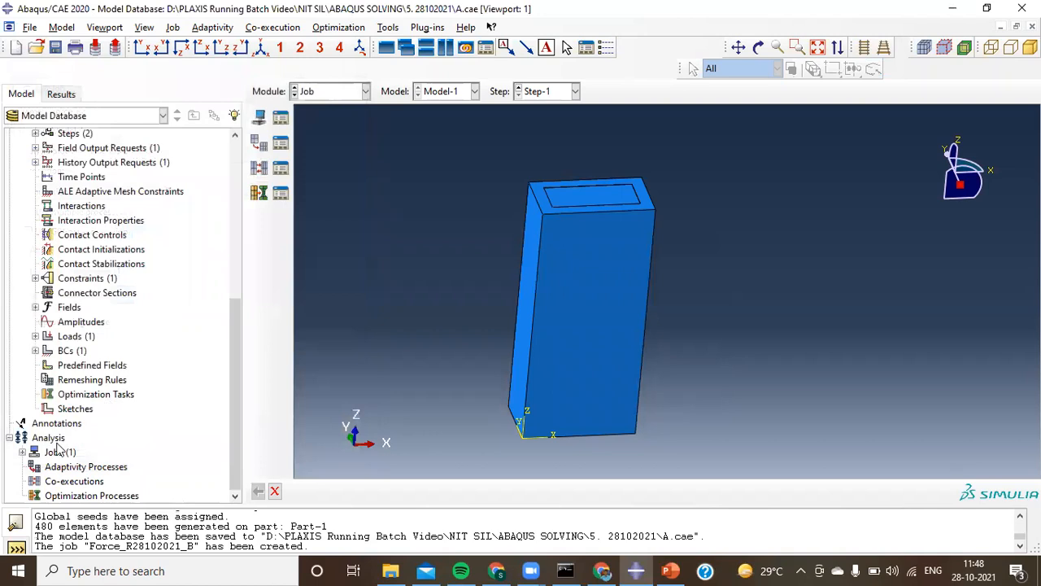
Submit the Force_R28102021_B job for analysis
right_click(67, 467)
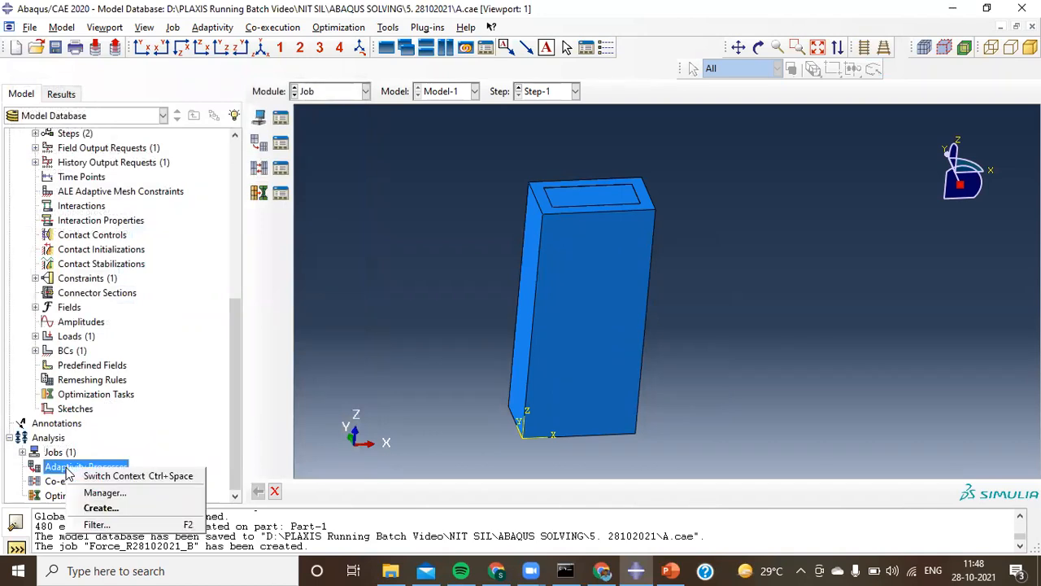
left_click(291, 397)
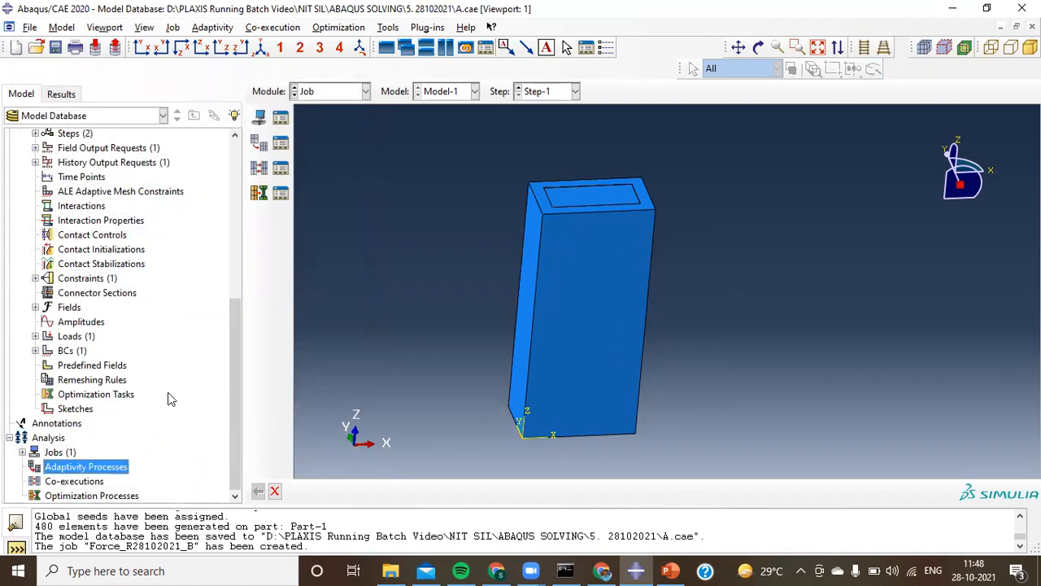
left_click(23, 452)
right_click(54, 468)
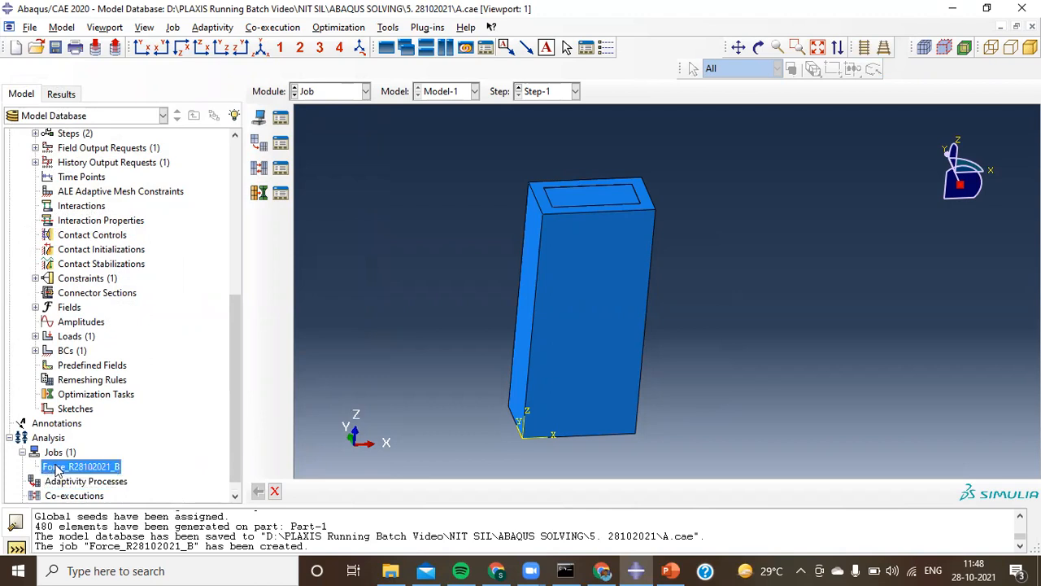
left_click(88, 468)
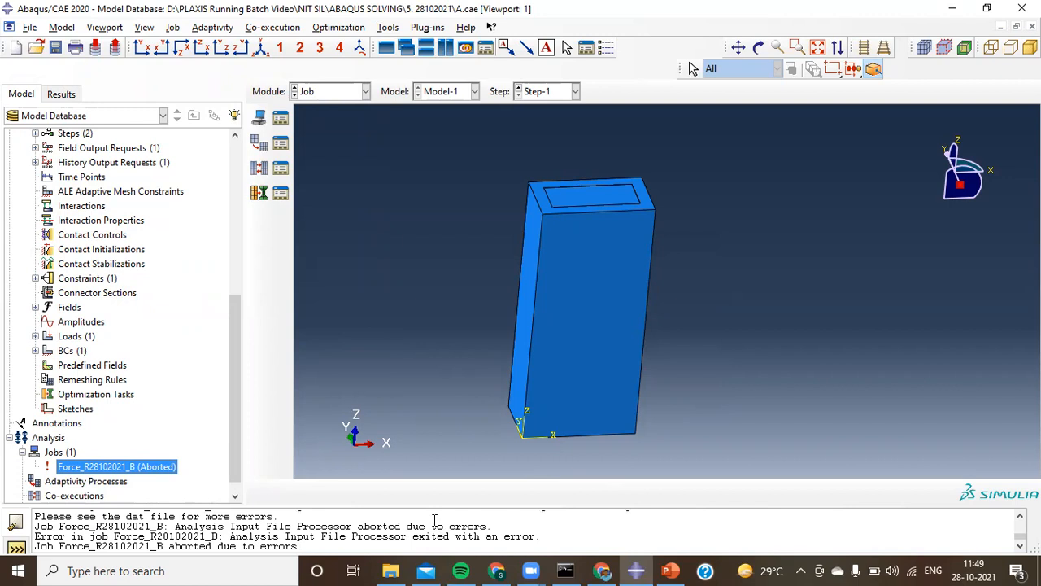
Switch to the Property module and open the Material Manager to review the CarbonFiber and SS304L entries
left_click(341, 94)
left_click(339, 122)
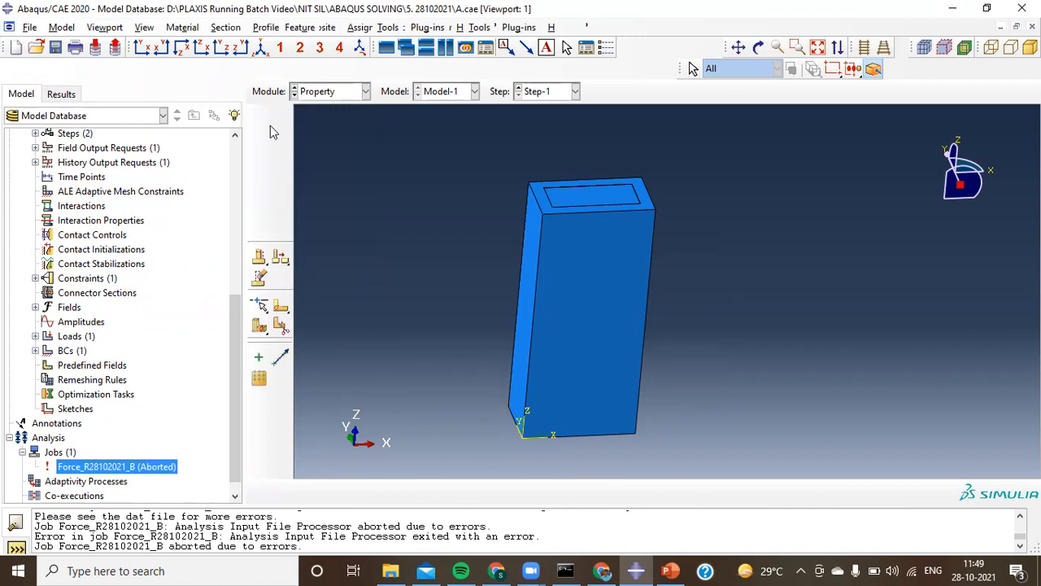
left_click(280, 138)
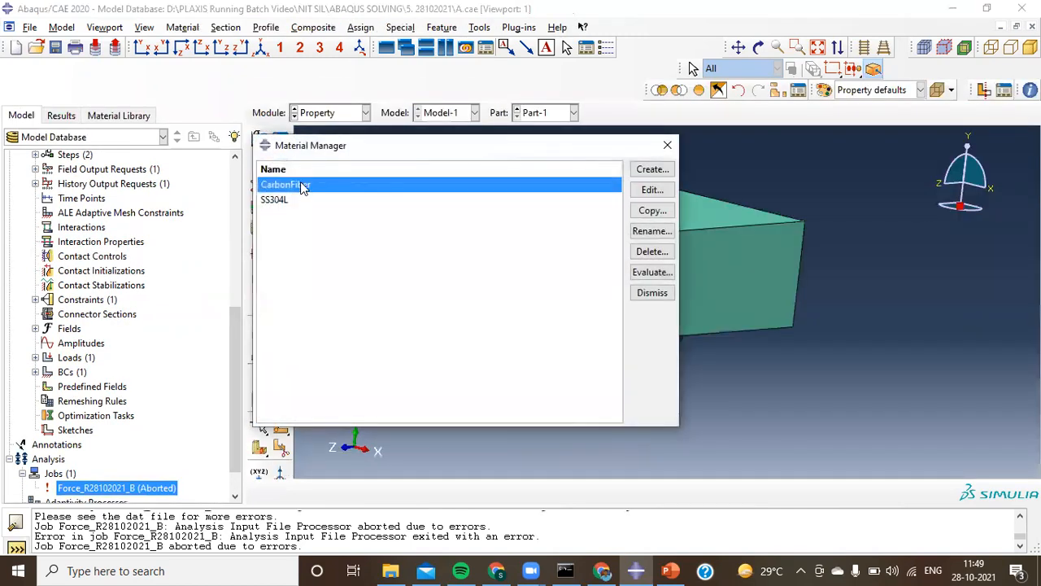
left_click(286, 199)
left_click(296, 188)
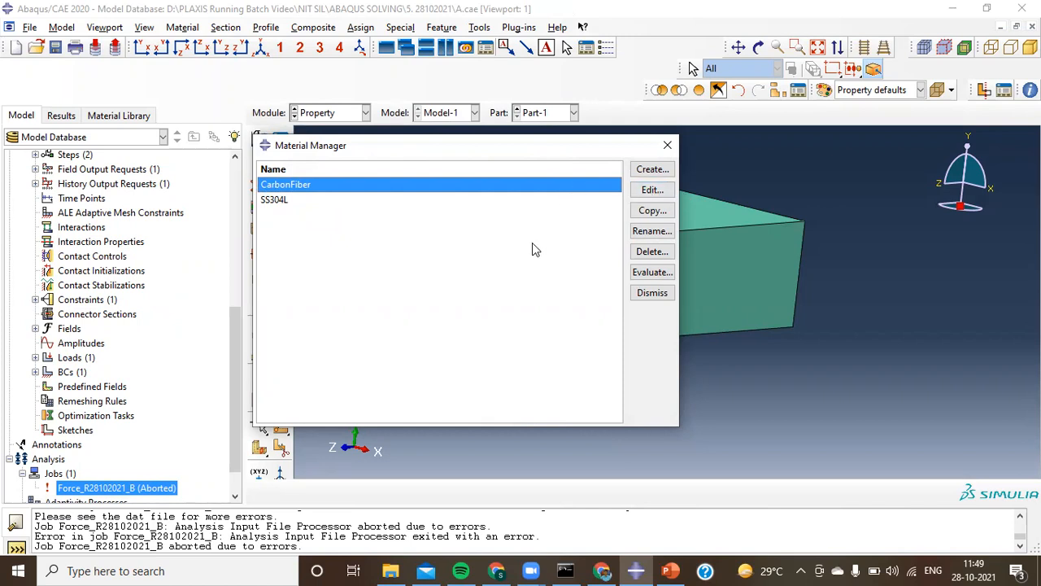
Create a new material and give it a uniform mass density of 1.78e-9
left_click(652, 169)
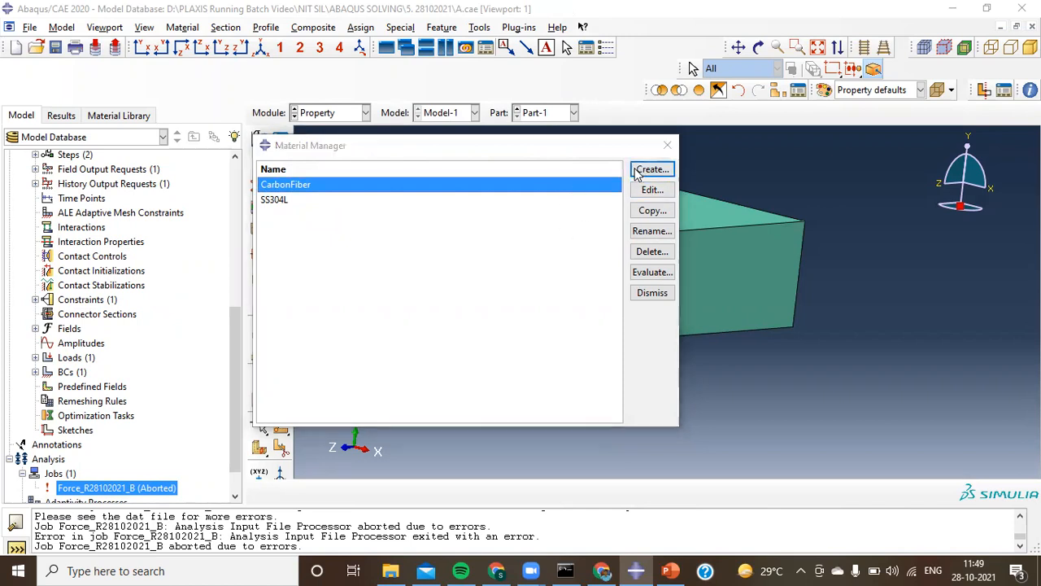
left_click(121, 187)
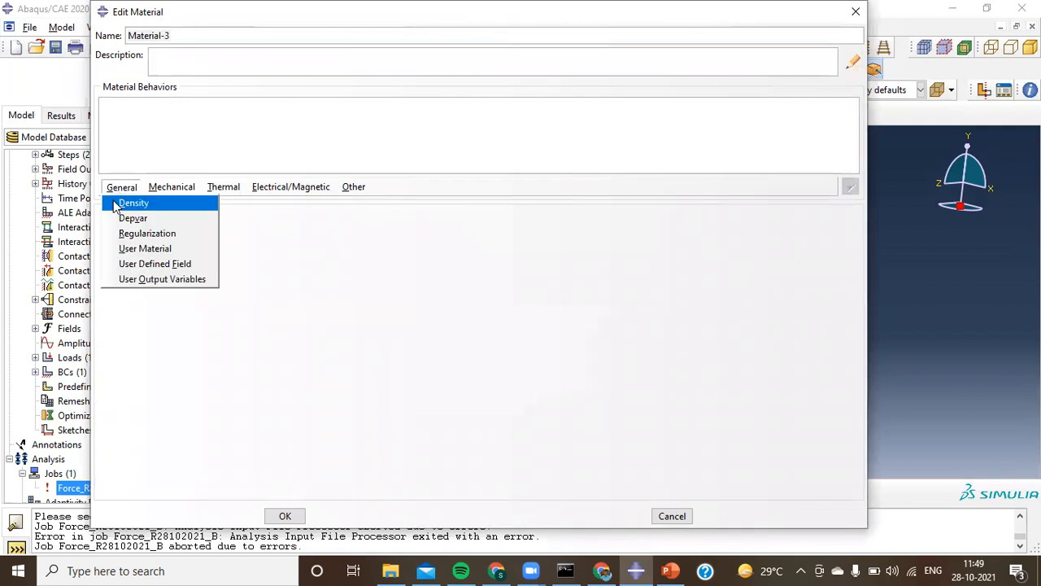
left_click(122, 204)
left_click(143, 331)
left_click(142, 331)
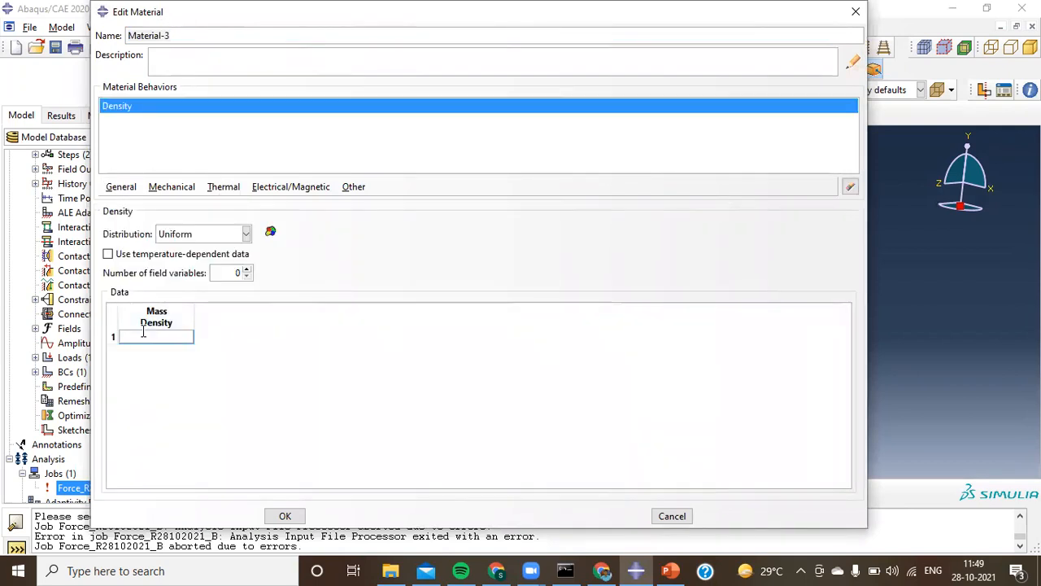
type("1.78e-9")
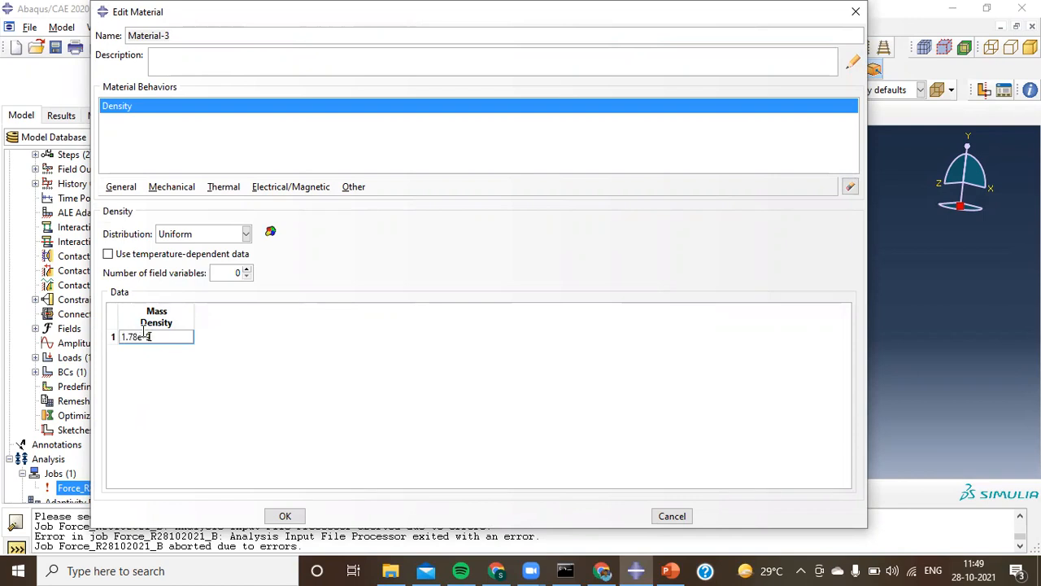
Add an Elastic behaviour to Material-3 and set its type to Engineering Constants
left_click(180, 194)
mouse_move(179, 204)
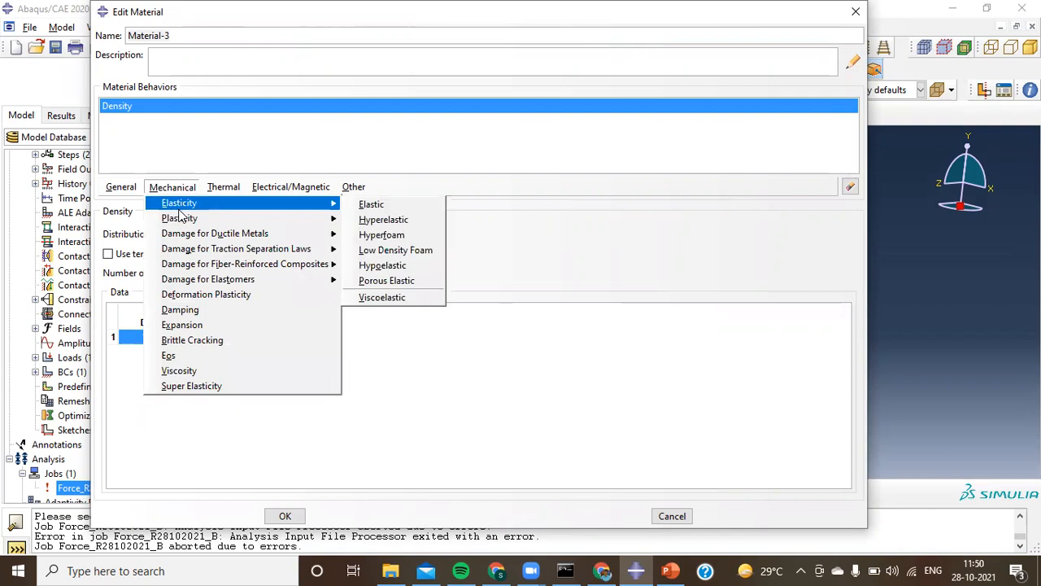
left_click(380, 207)
left_click(191, 235)
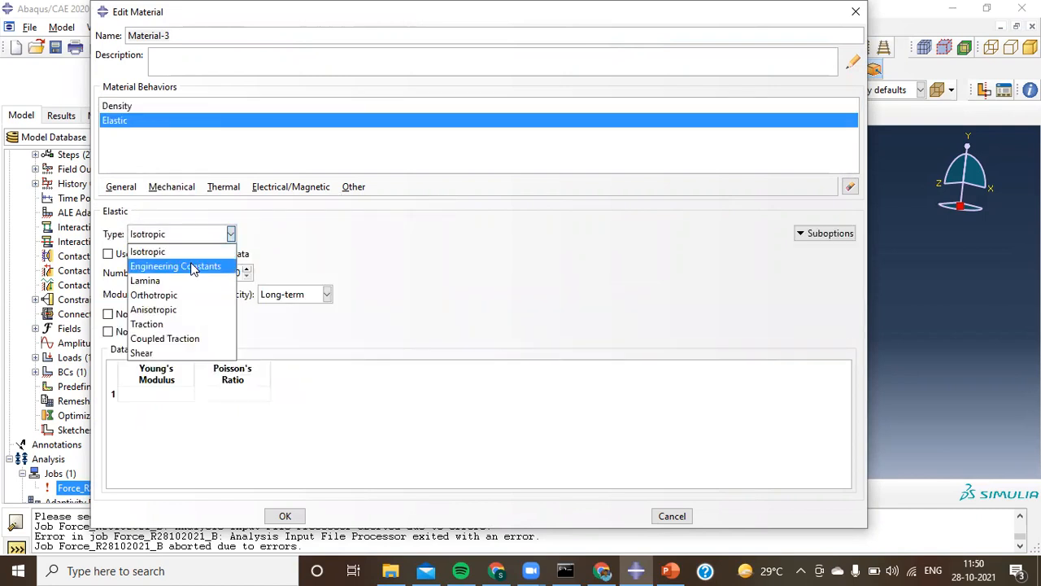
left_click(192, 267)
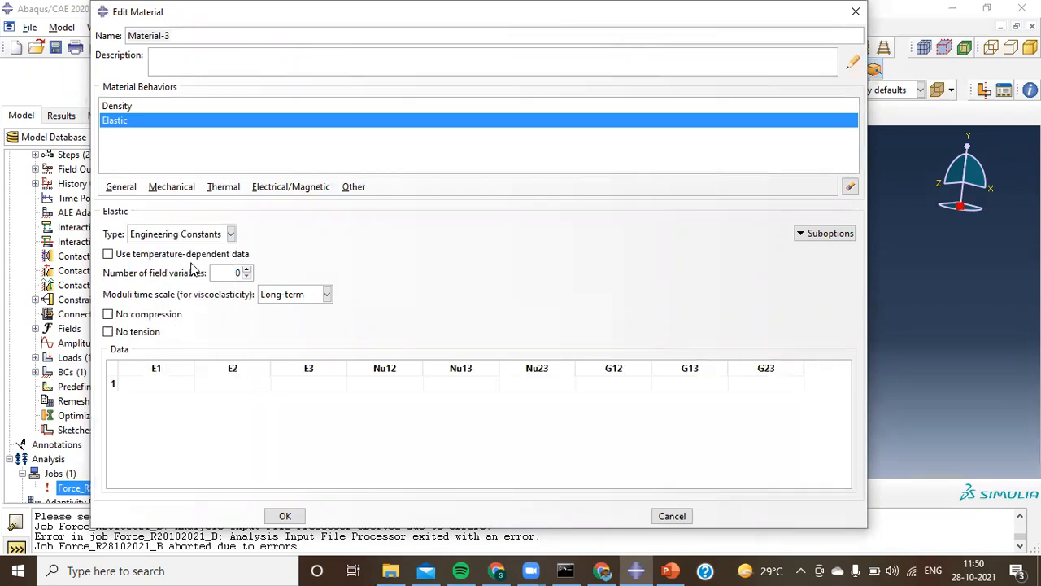
Set the elastic moduli E1, E2 and E3 of Material-3 to 225000 each
left_click(150, 384)
left_click(826, 234)
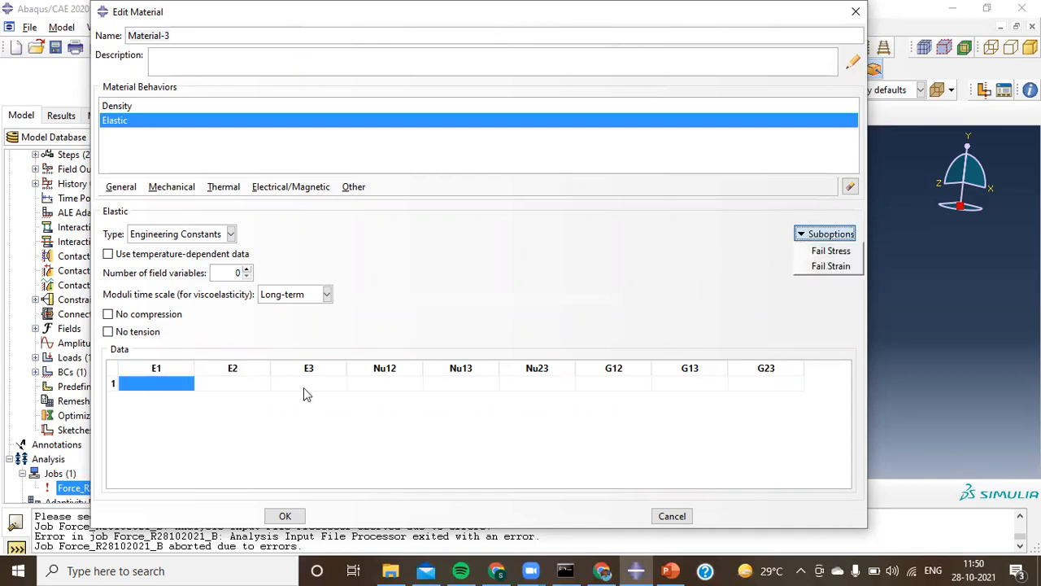
left_click(183, 387)
left_click(166, 382)
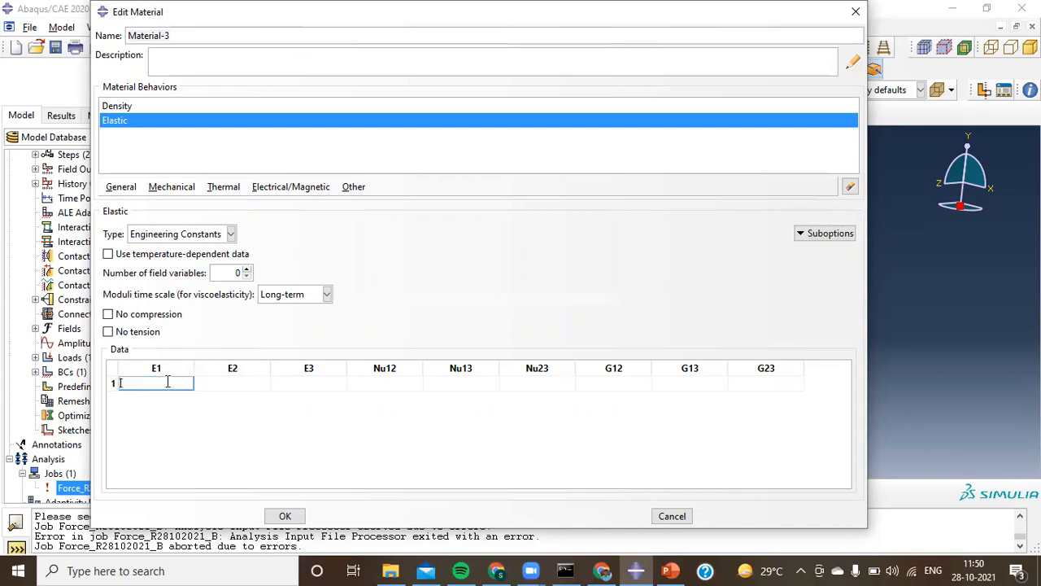
type("225000")
key("Tab")
type("225000")
key("Tab")
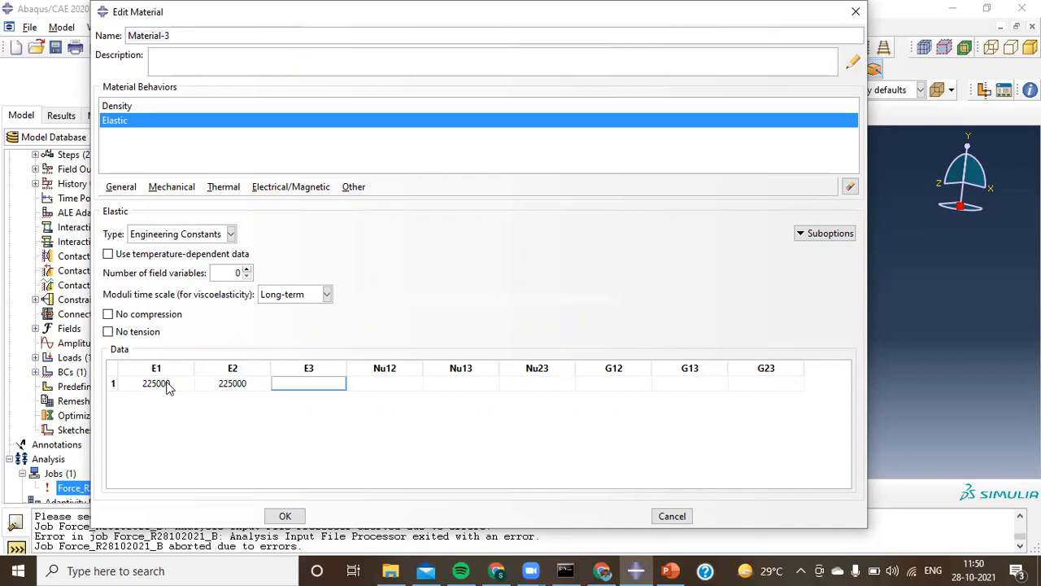
type("225000")
key("Tab")
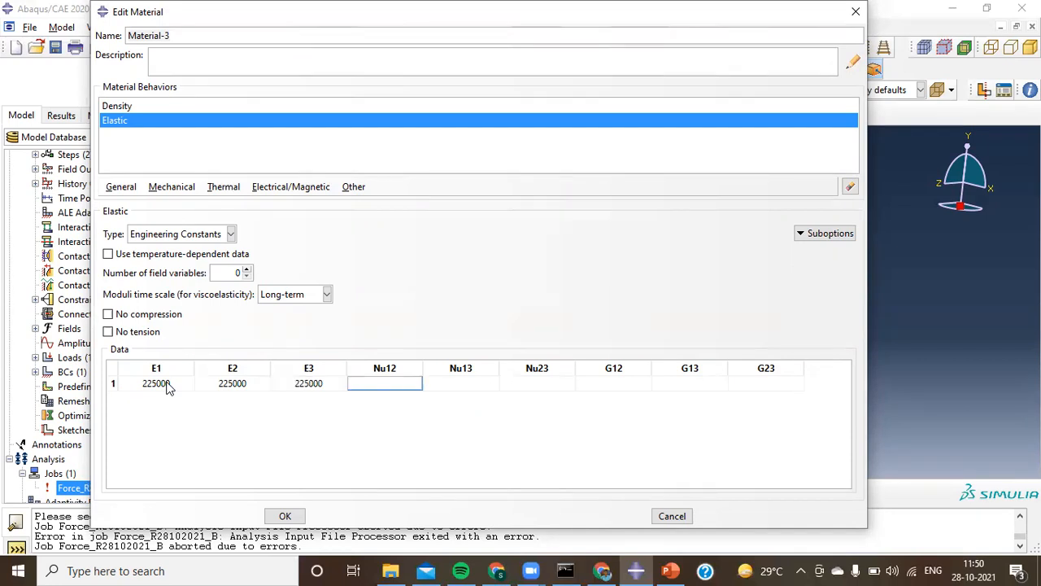
Set Nu12, Nu13, Nu23, G12, G13 and G23 of Material-3 to 0.1 each
type("0.1")
key("Tab")
type("0.1")
key("Tab")
type("0.1")
key("Tab")
type("0.1")
key("Tab")
type("0.1")
key("Tab")
type("0.1")
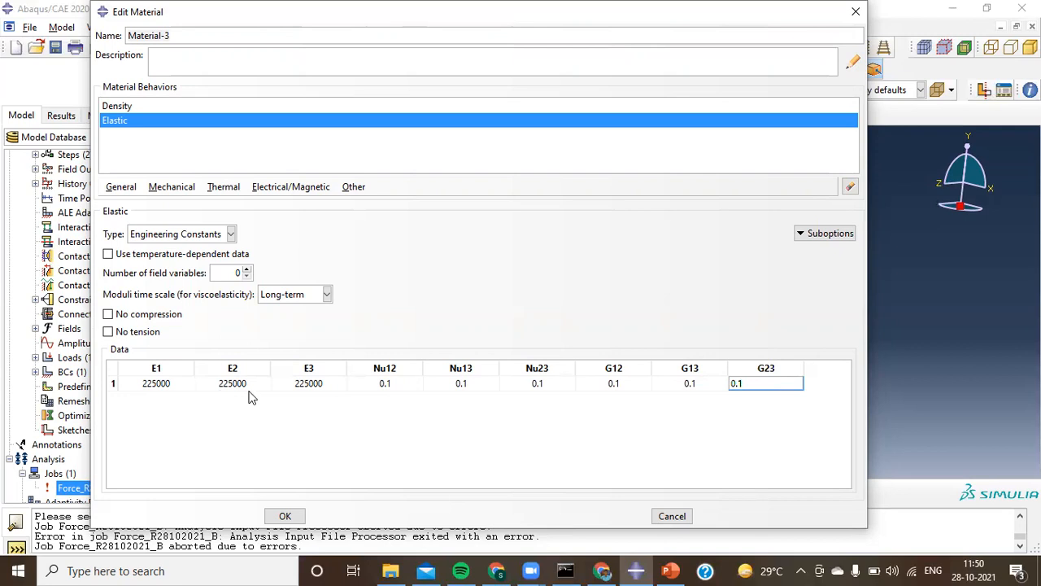
Add Fail Stress data with tensile stress 3100 and compressive stress 0.1 in both the fiber and transverse directions
left_click(813, 235)
left_click(829, 266)
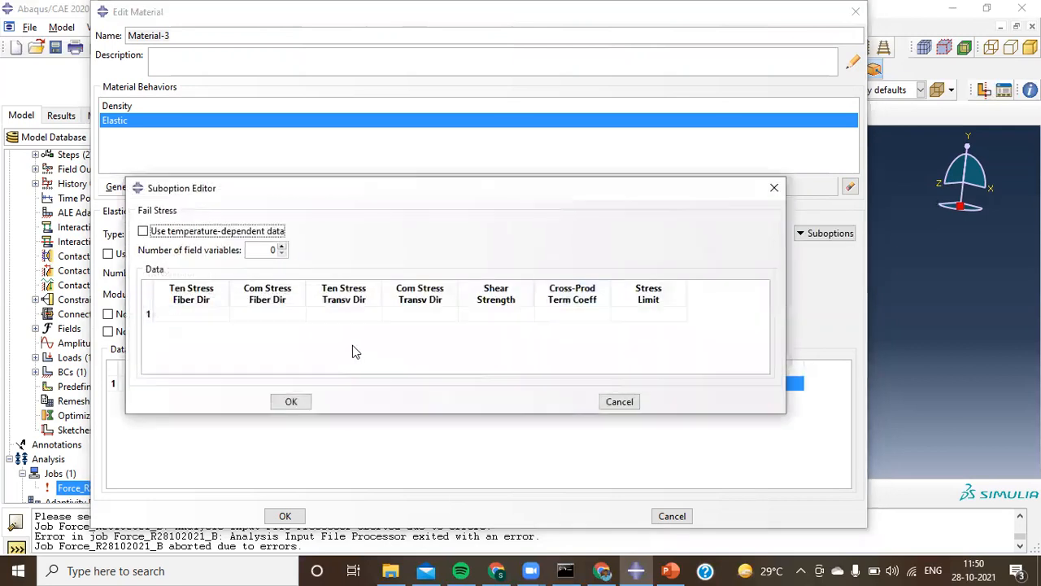
left_click(204, 315)
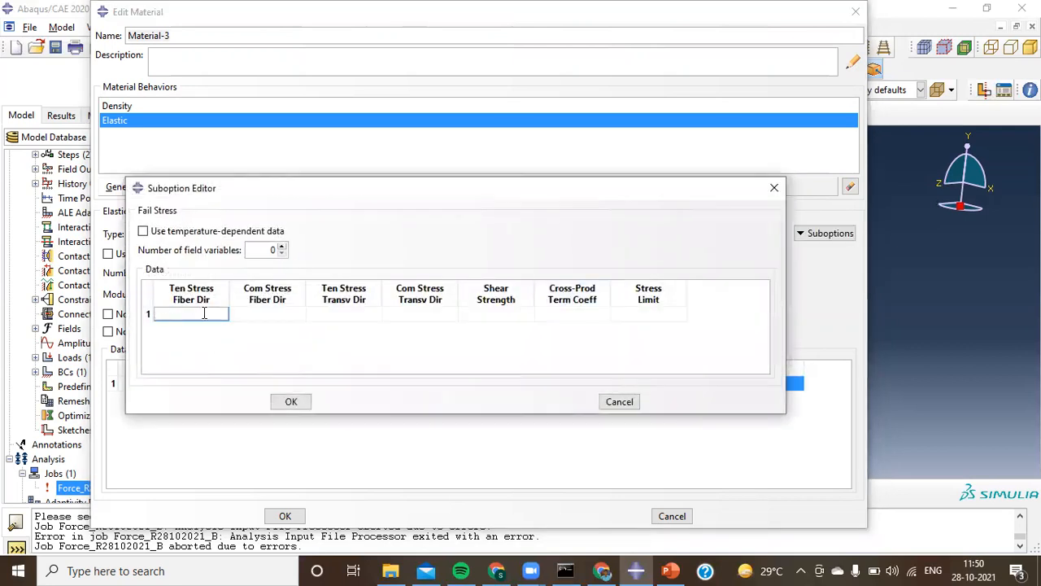
type("3100")
key("Tab")
type("0.1")
key("Tab")
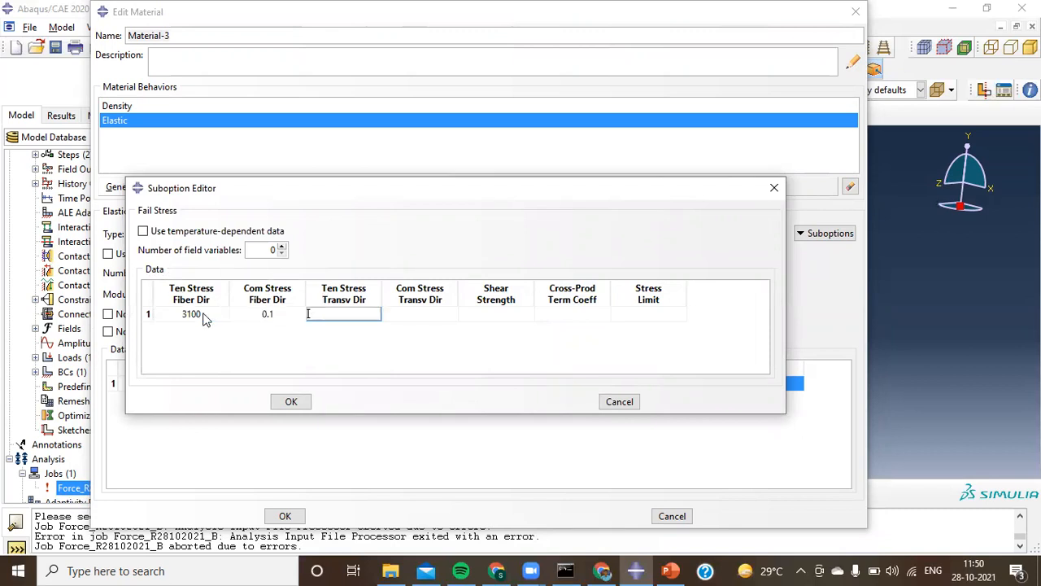
type("3100")
key("Tab")
type("0.1")
key("Tab")
Complete the Fail Stress data with shear strength 0.1, cross-product coefficient 0 and stress limit 3100, and save Material-3
type("0.1")
key("Tab")
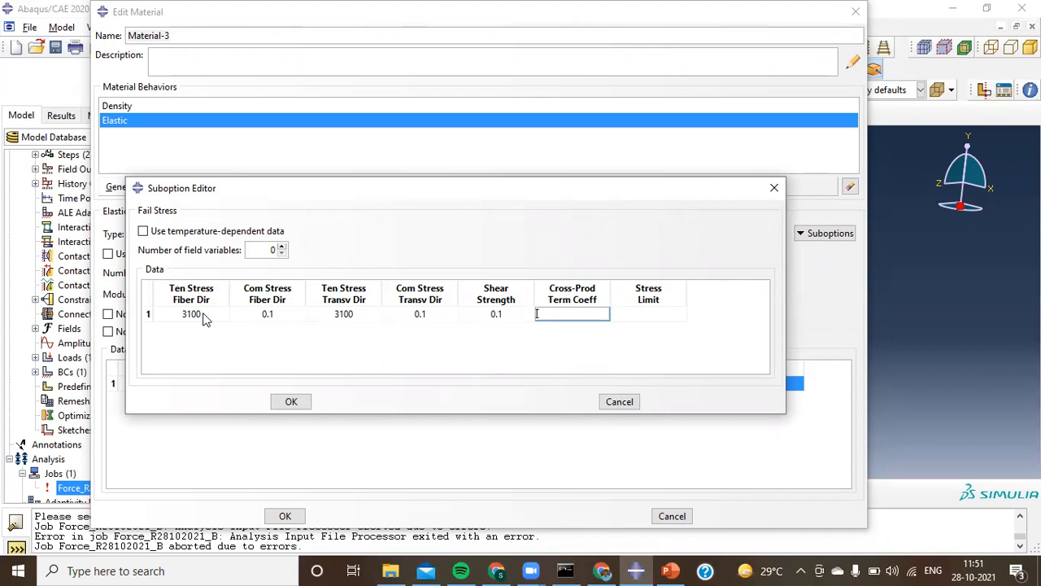
type("0")
key("Tab")
type("3100")
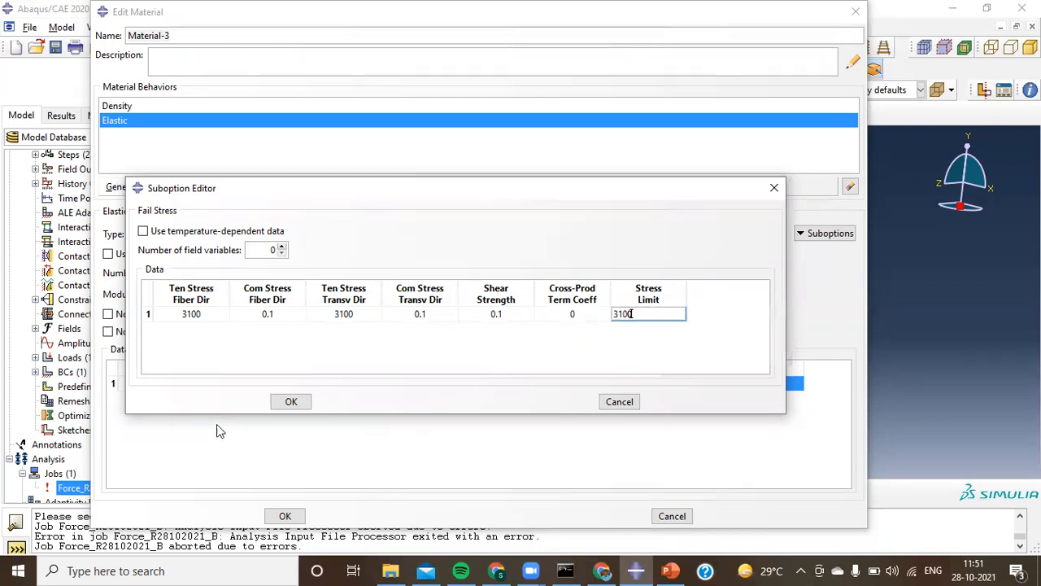
left_click(300, 403)
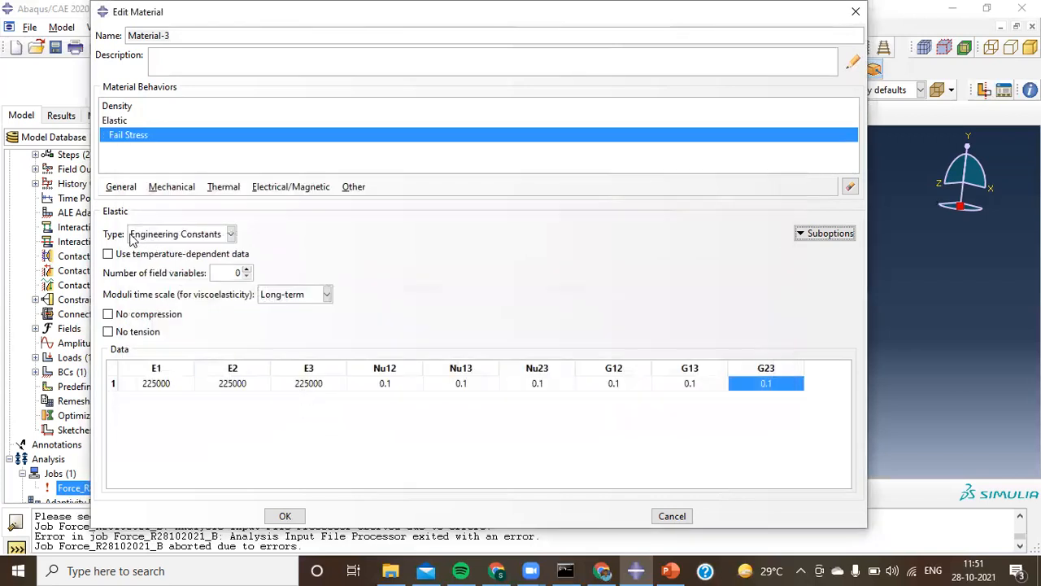
left_click(284, 516)
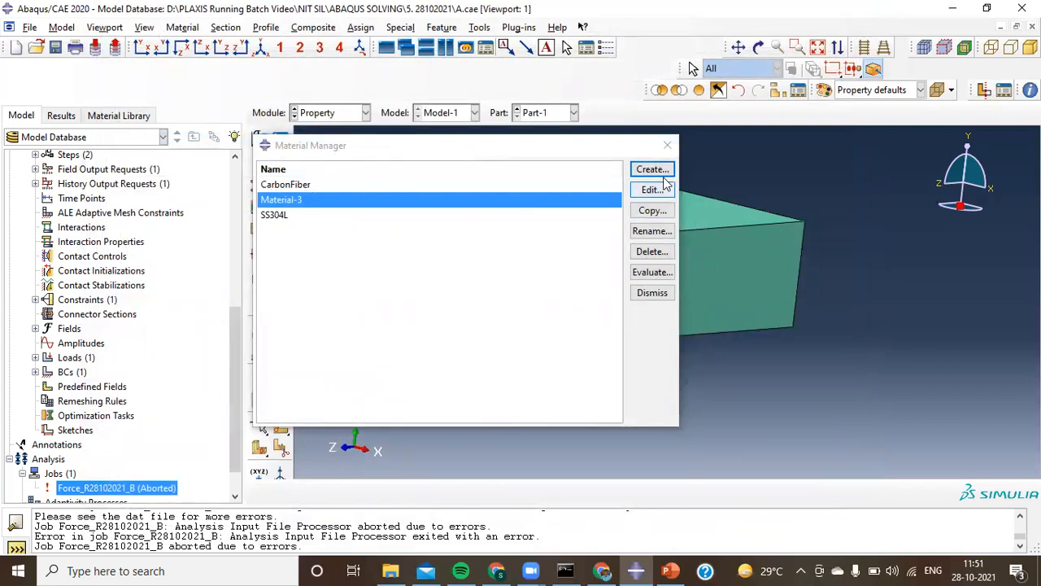
left_click(667, 146)
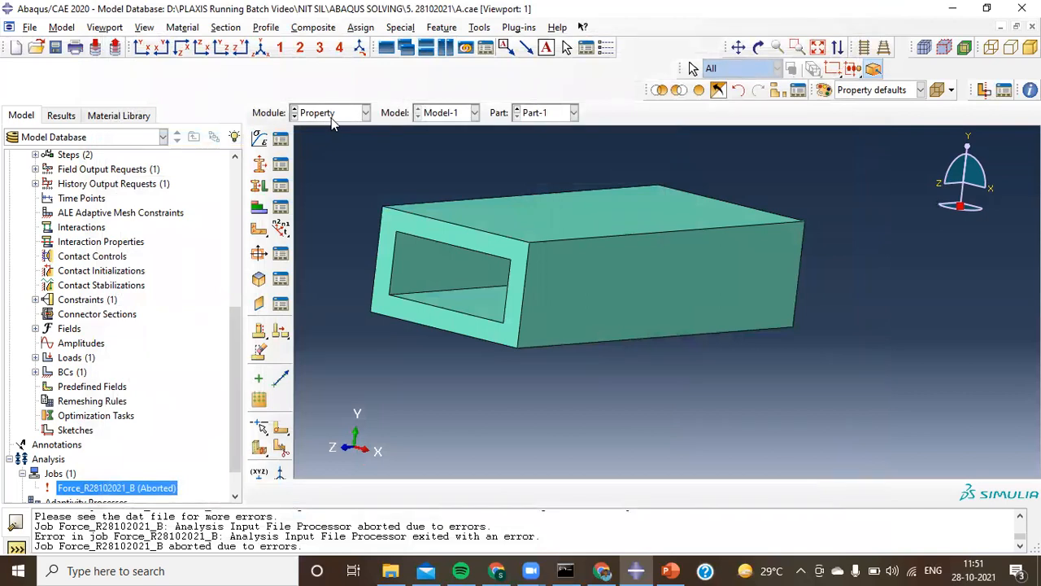
Change the material of Section-1 to Material-3
left_click(551, 113)
left_click(552, 144)
left_click(279, 166)
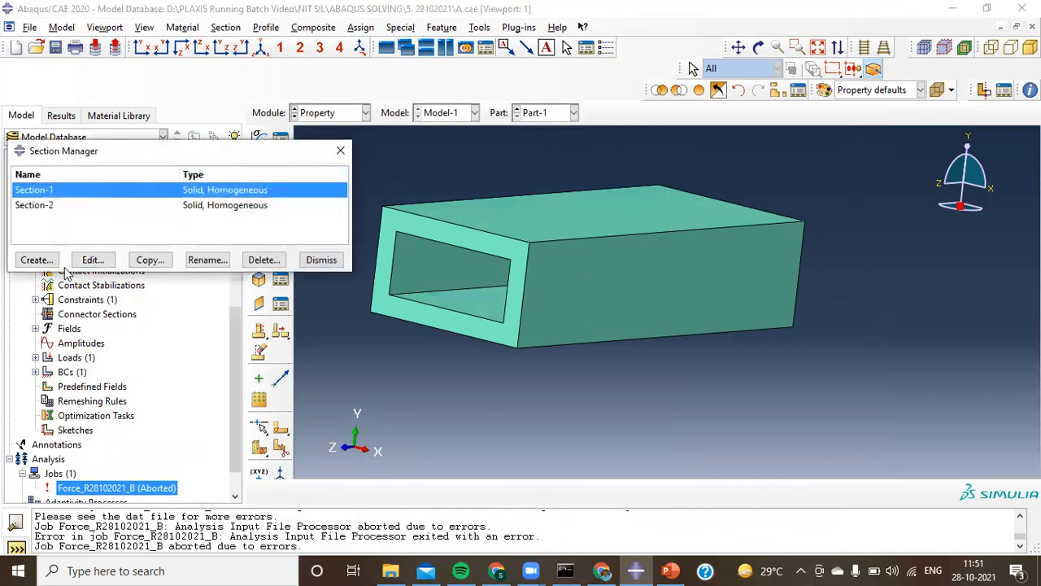
left_click(91, 260)
left_click(113, 308)
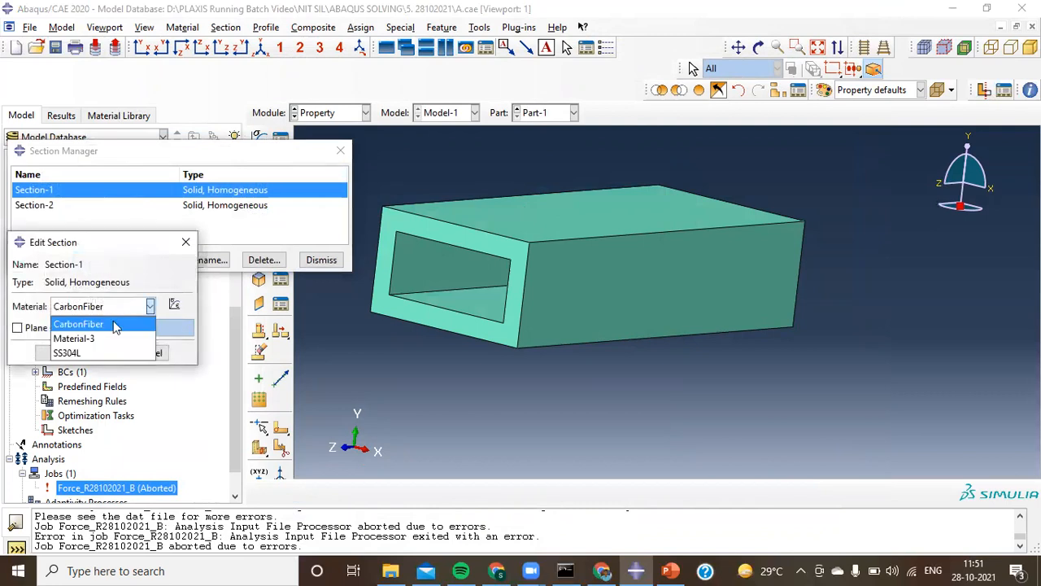
left_click(114, 337)
left_click(55, 353)
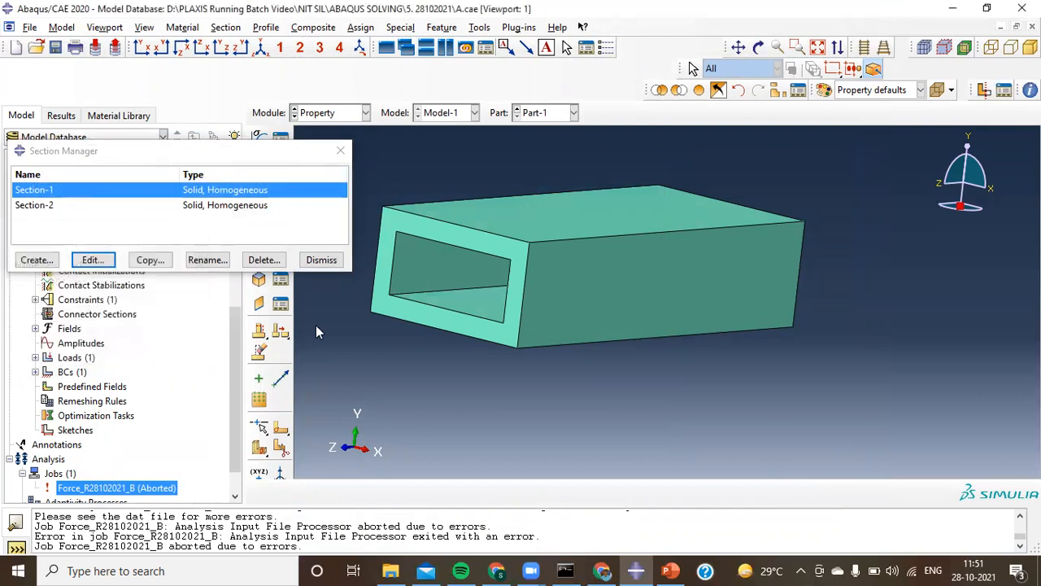
left_click(321, 259)
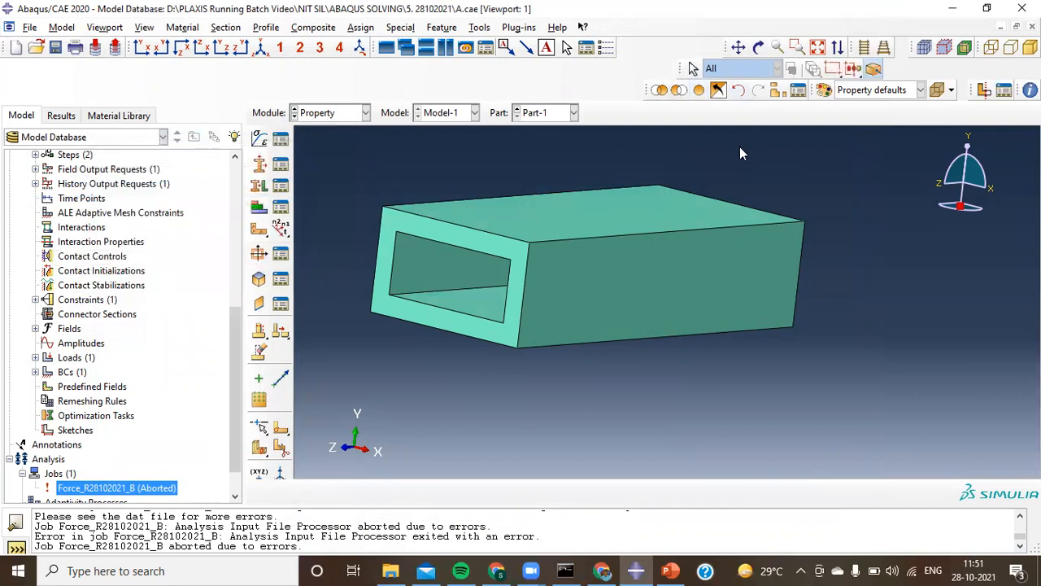
Switch to the Job module and review the error messages of job Force_R28102021_B in its enlarged monitor
left_click(346, 114)
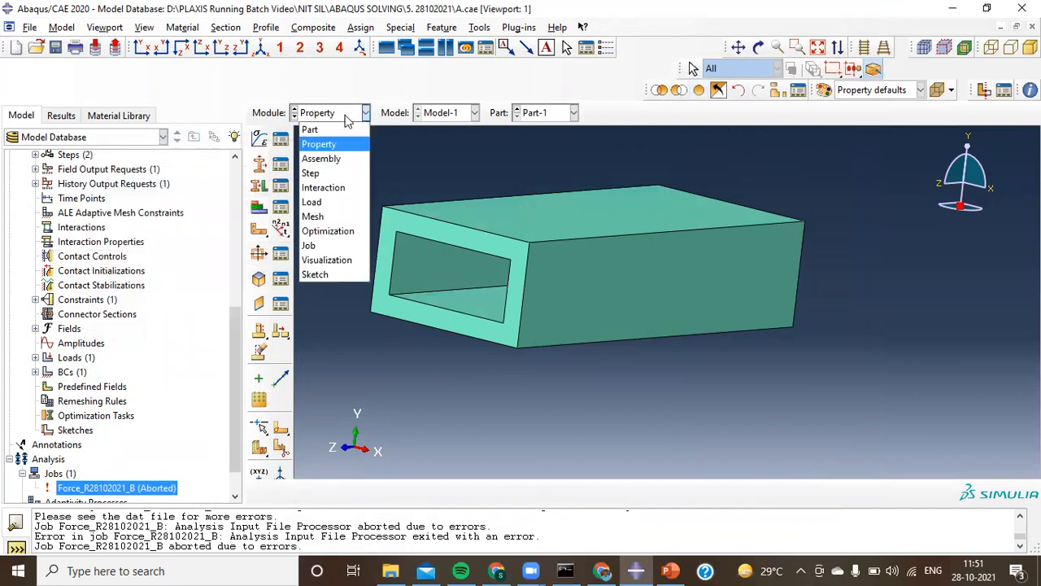
left_click(346, 246)
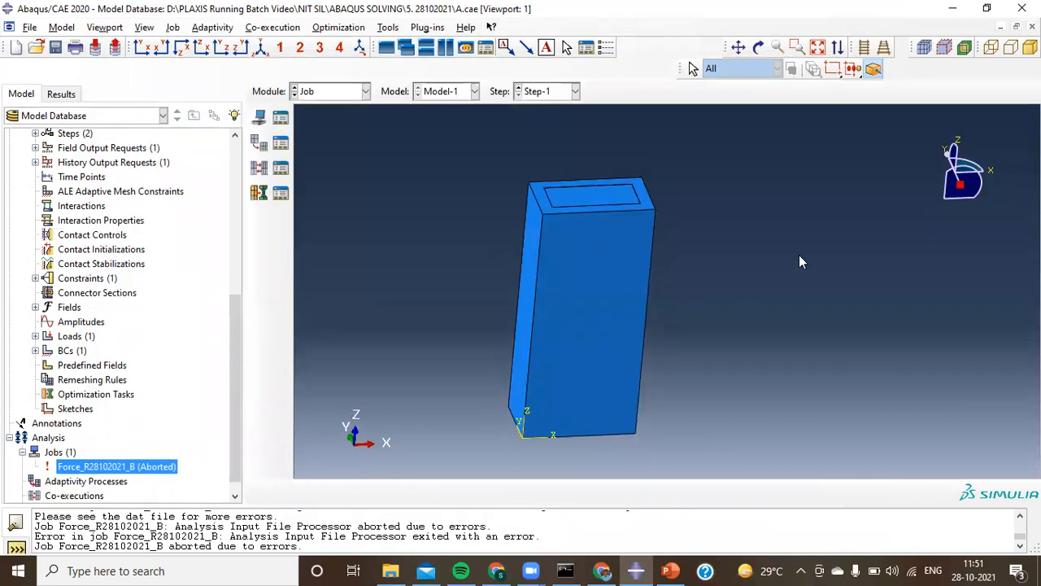
right_click(157, 473)
left_click(185, 497)
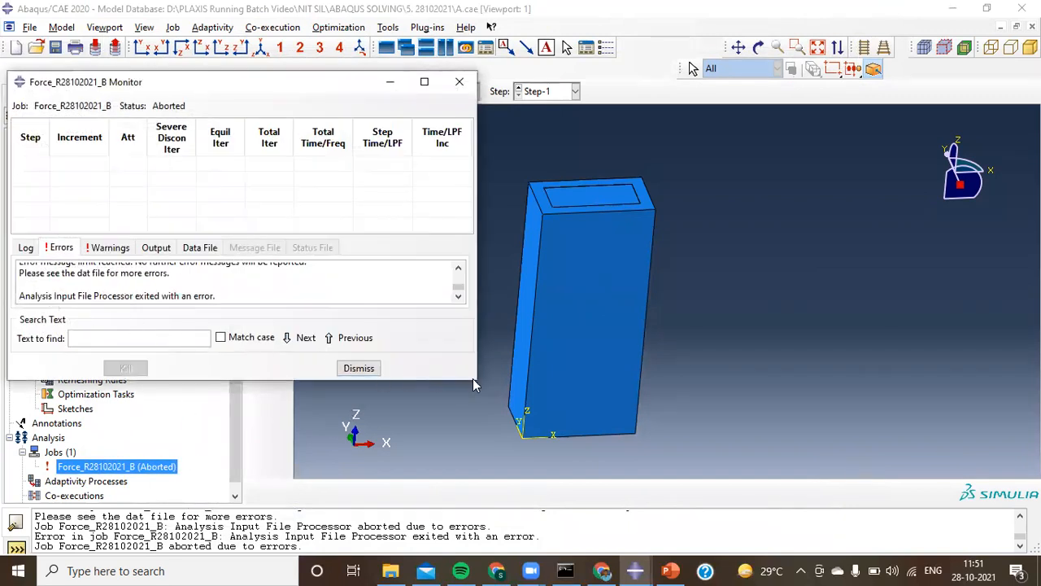
left_click_drag(476, 382, 600, 535)
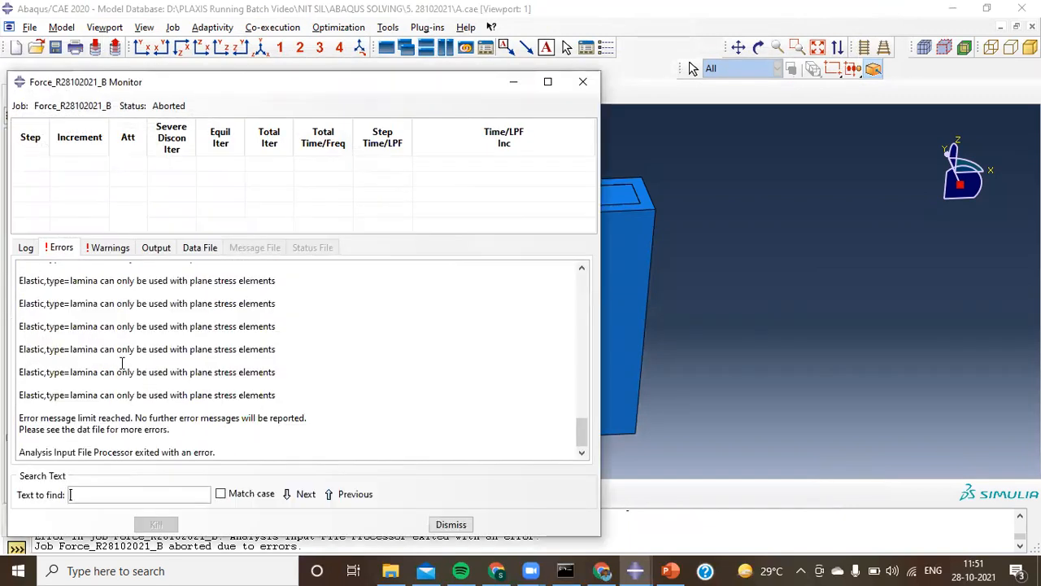
mouse_move(23, 281)
left_mouse_down()
mouse_move(104, 282)
mouse_move(19, 291)
left_mouse_up()
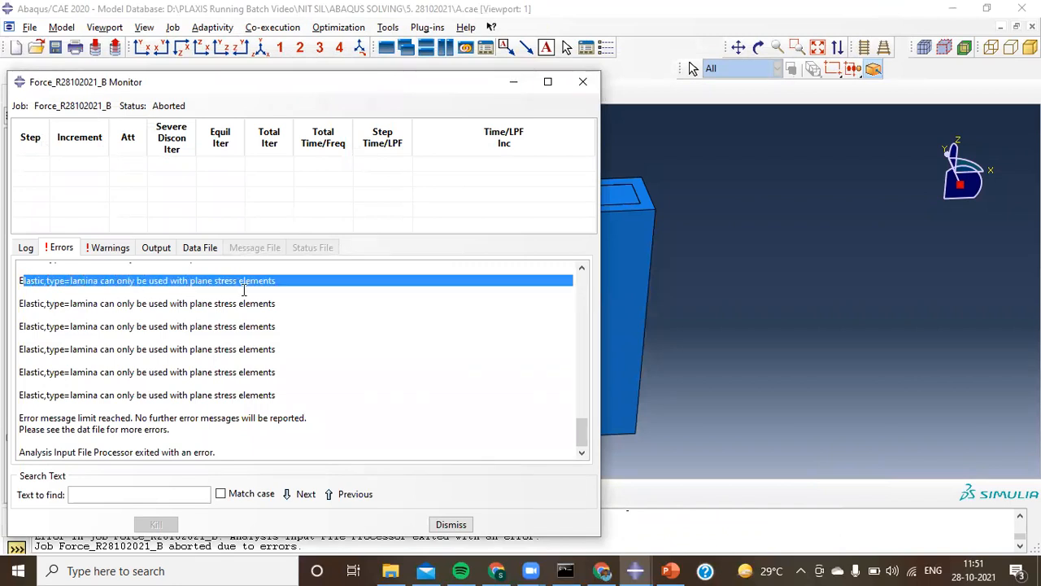
scroll(225, 316, "up", 2)
scroll(224, 316, "up", 10)
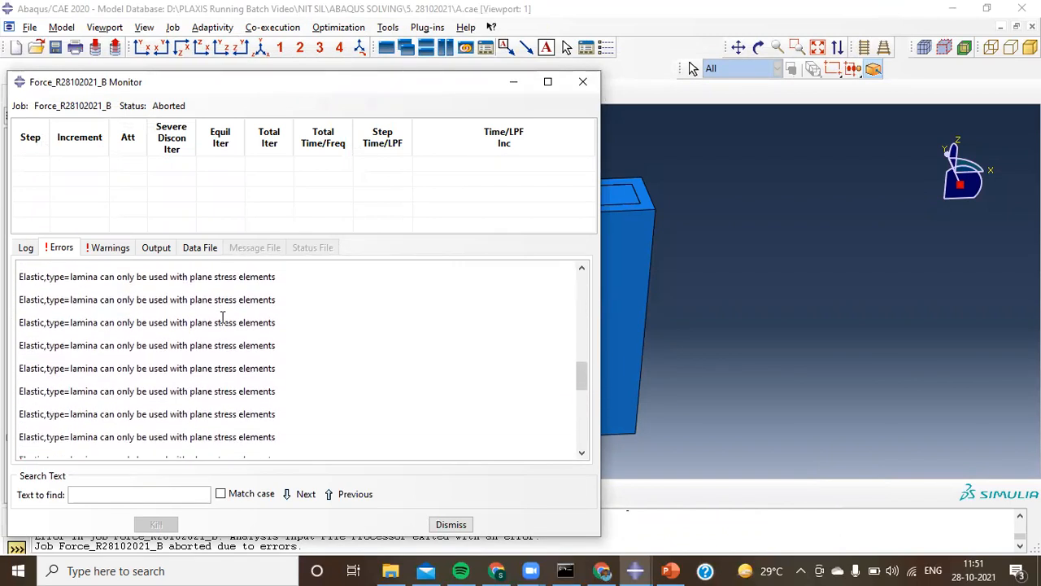
scroll(222, 317, "up", 2)
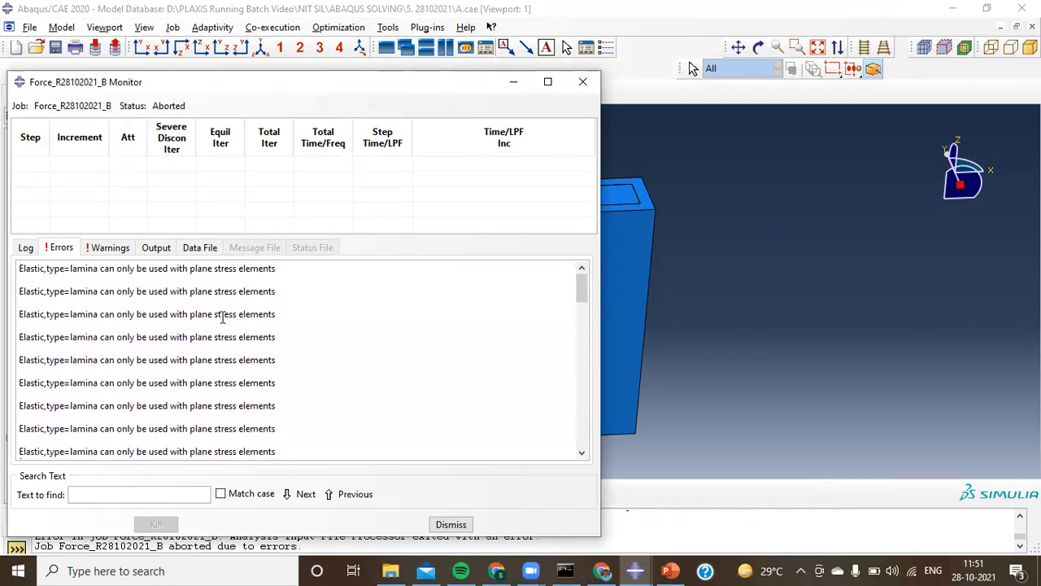
left_click(587, 83)
Resubmit job Force_R28102021_B, overwriting its existing job files
right_click(145, 467)
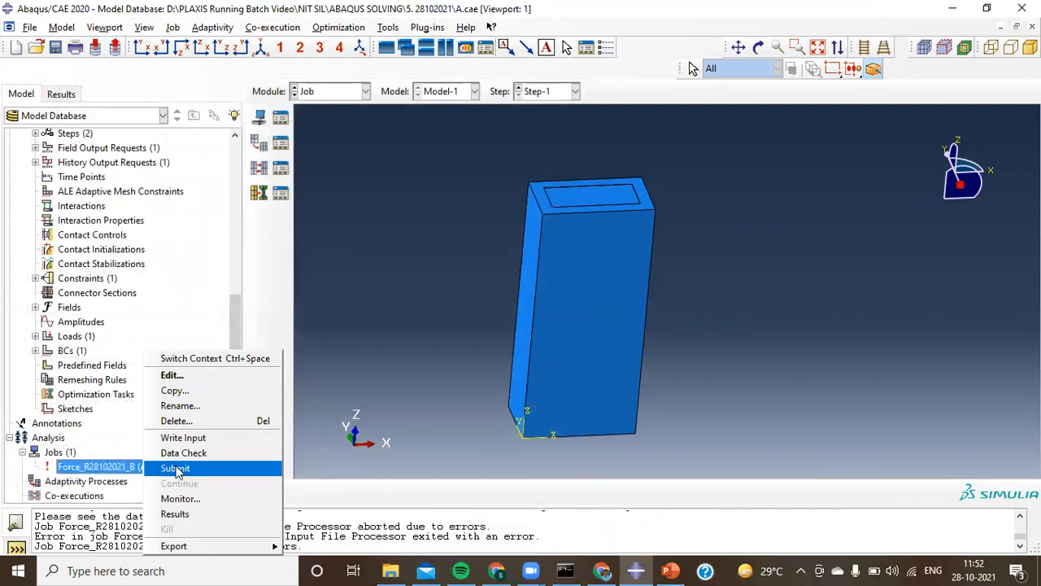
left_click(175, 468)
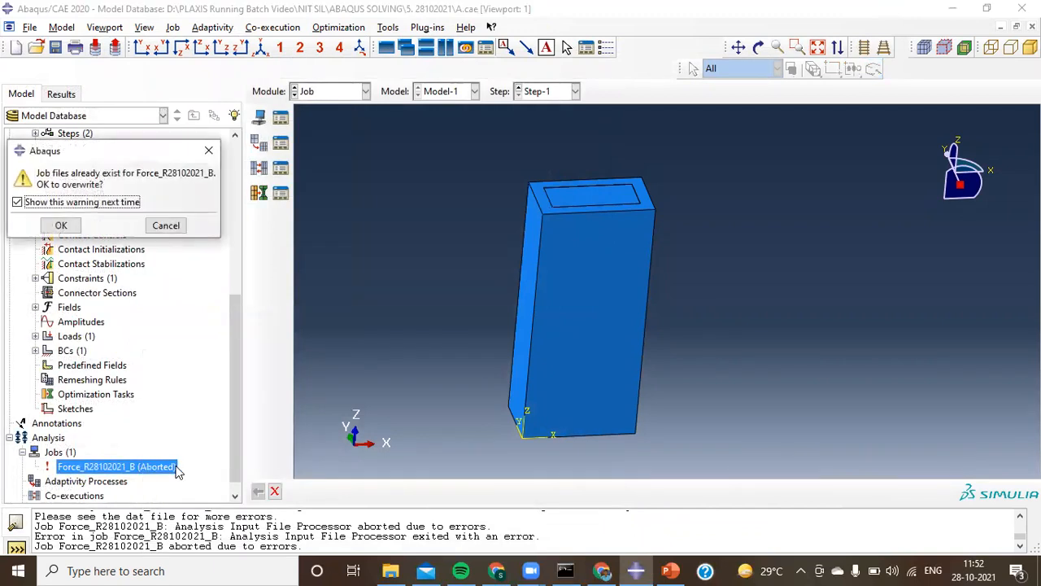
left_click(61, 225)
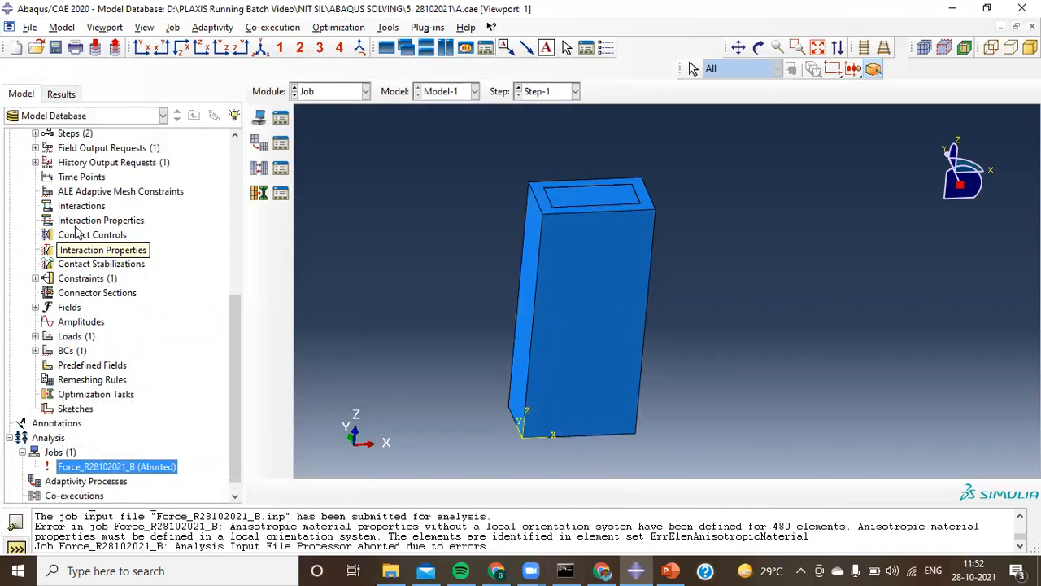
Check the errors of the resubmitted job Force_R28102021_B in its monitor and open its results
right_click(167, 466)
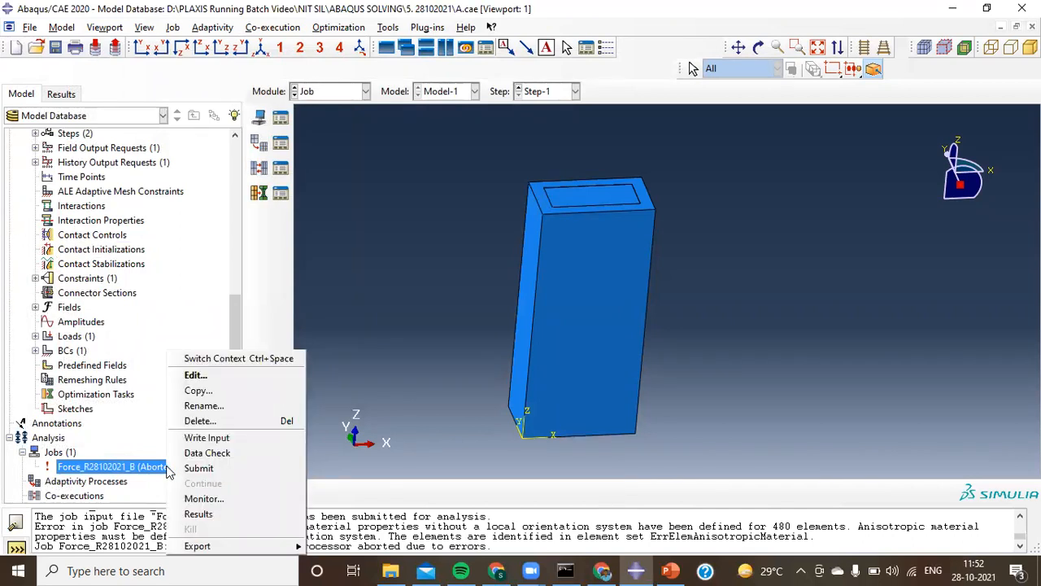
left_click(204, 499)
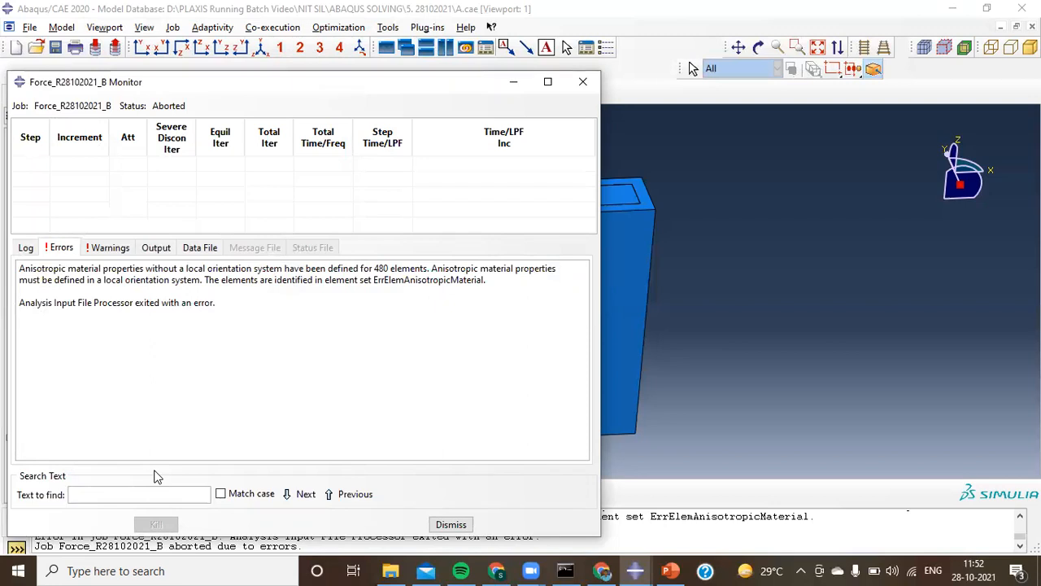
left_click(457, 525)
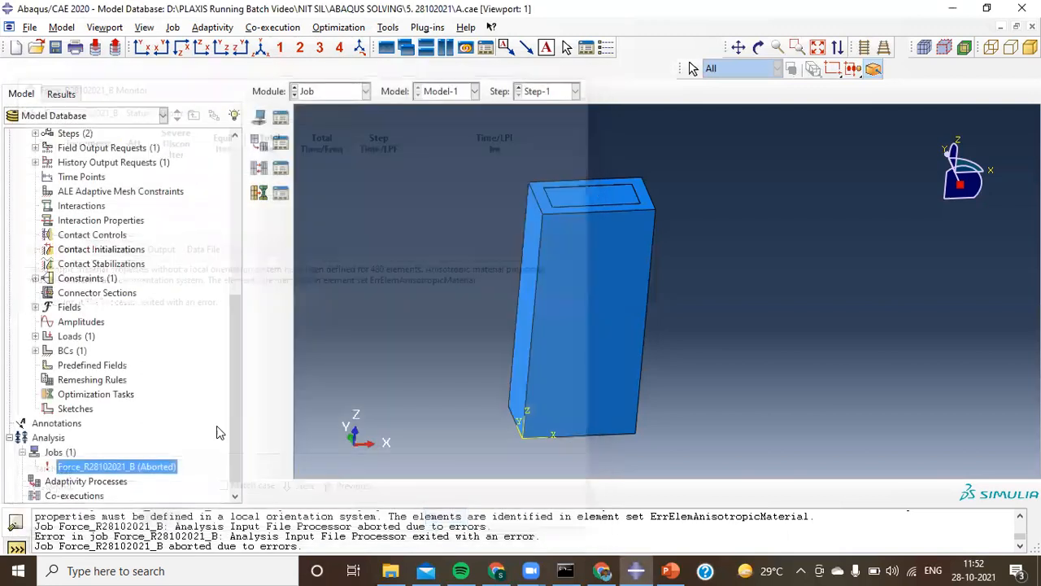
right_click(161, 467)
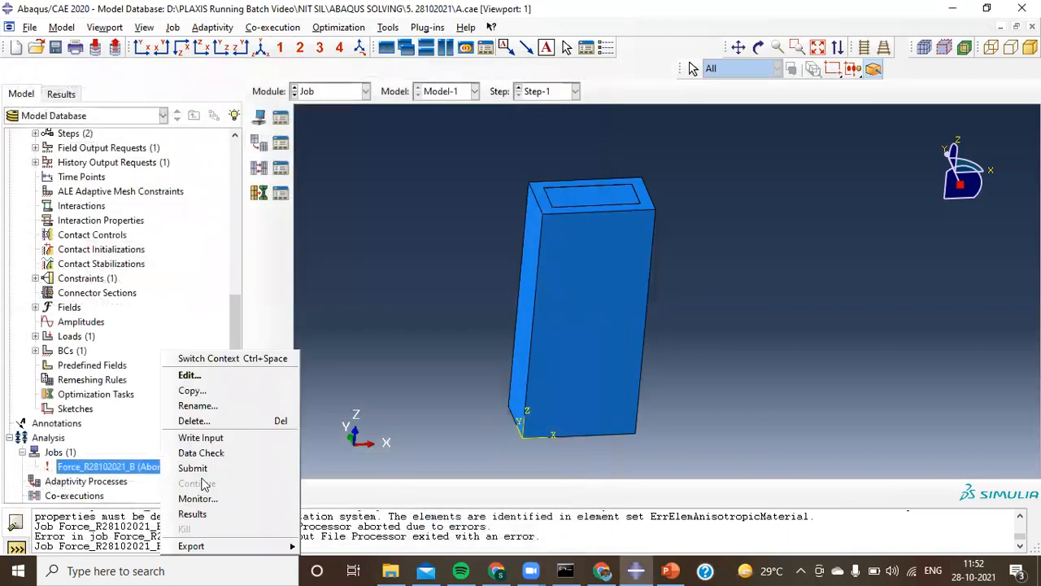
left_click(221, 514)
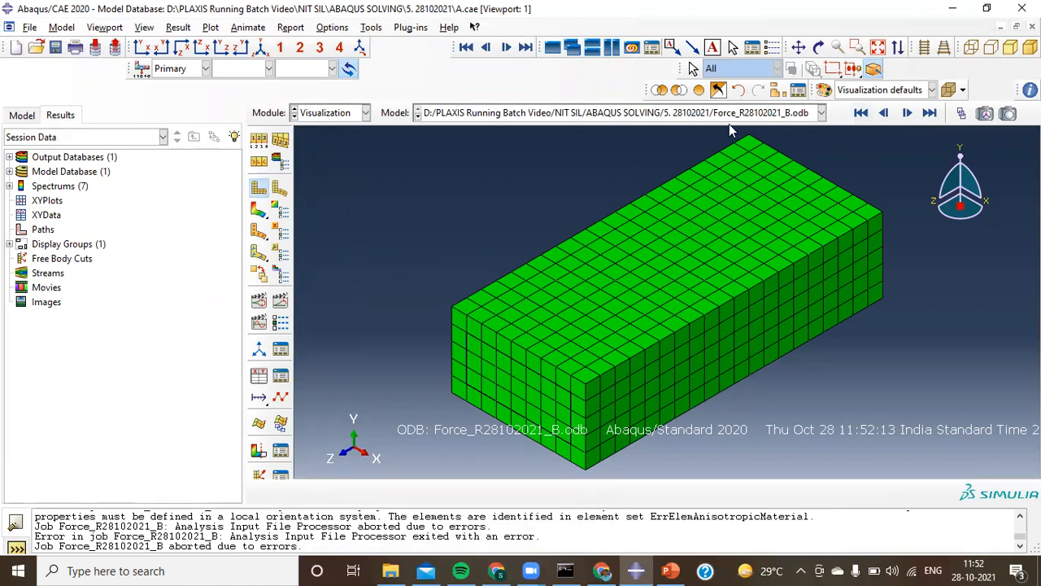
Highlight element set ErrElemAnisotropicMaterial, show only those elements in the model, and inspect them
left_click(774, 91)
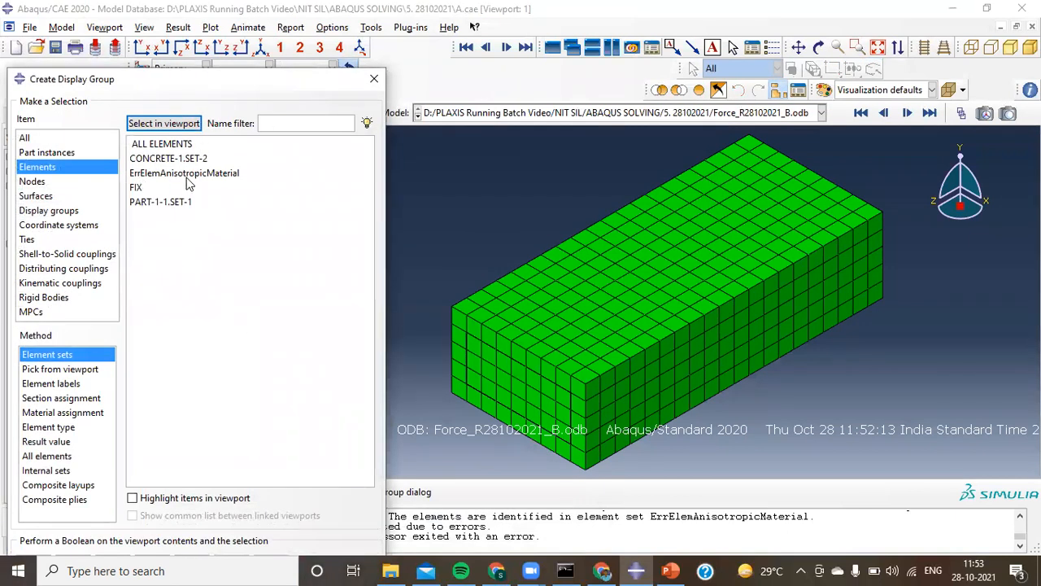
left_click(193, 173)
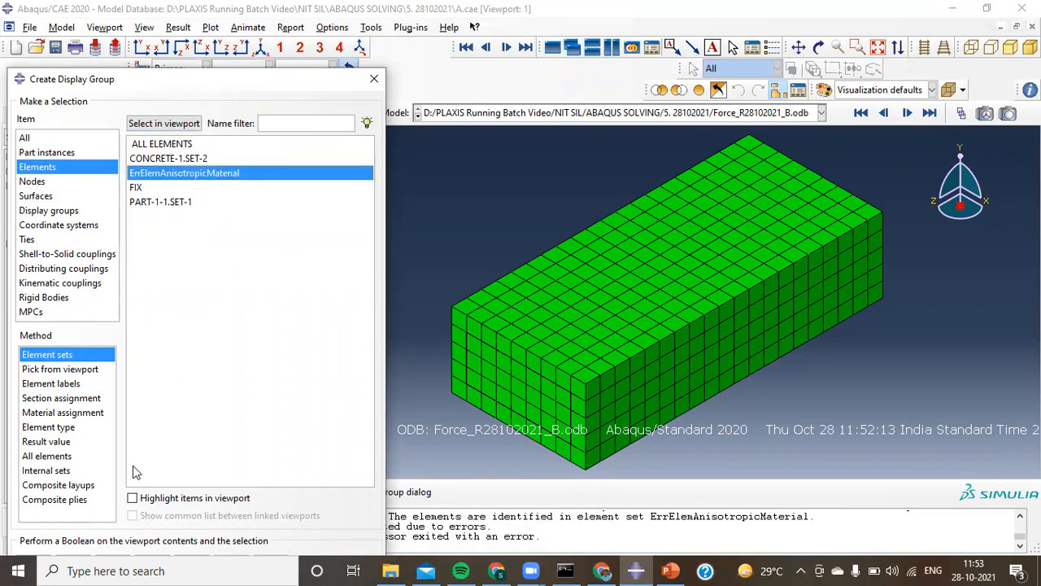
left_click(134, 497)
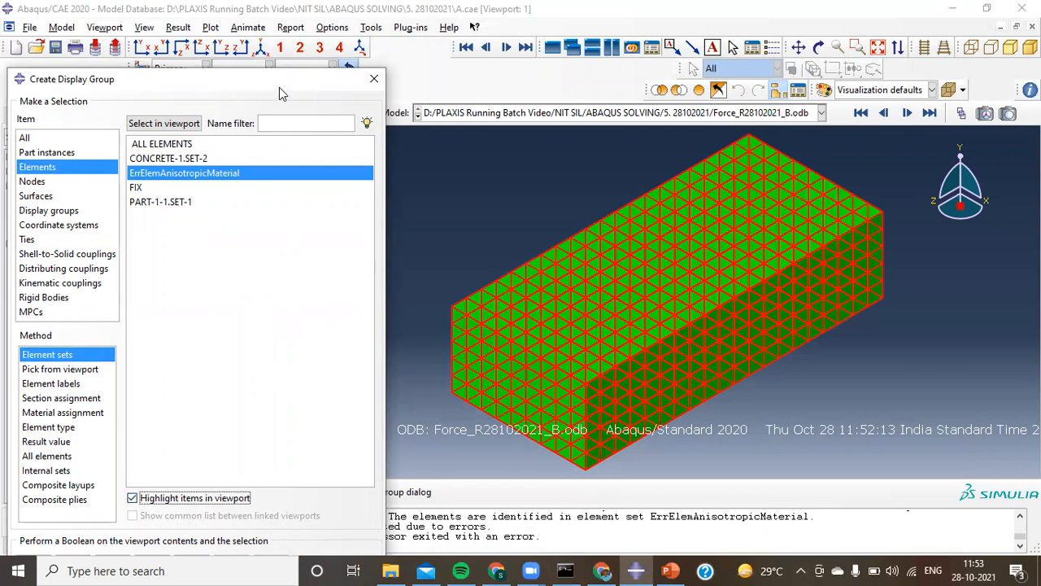
left_click_drag(284, 87, 307, 34)
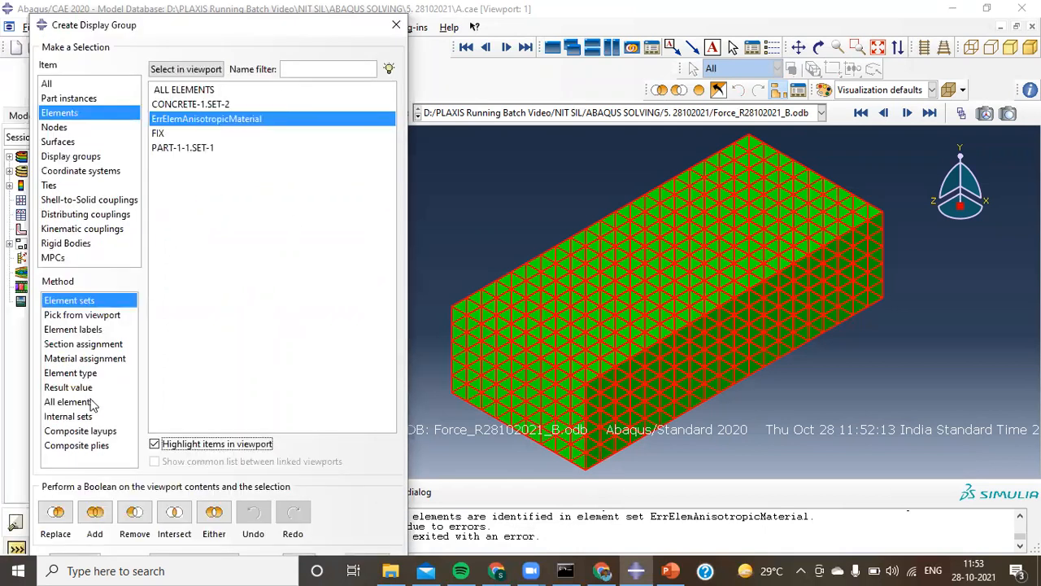
left_click(71, 517)
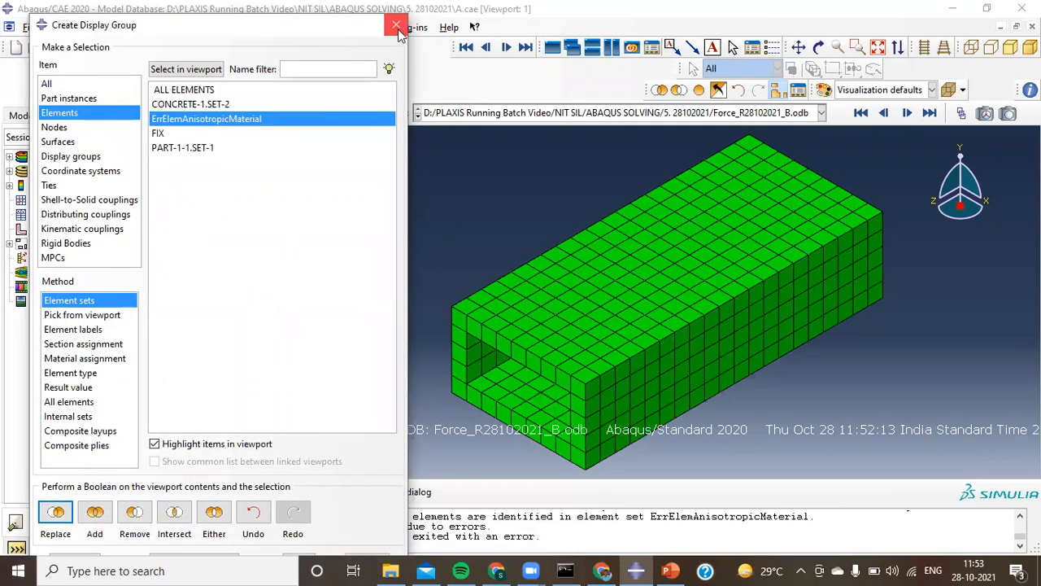
left_click(398, 31)
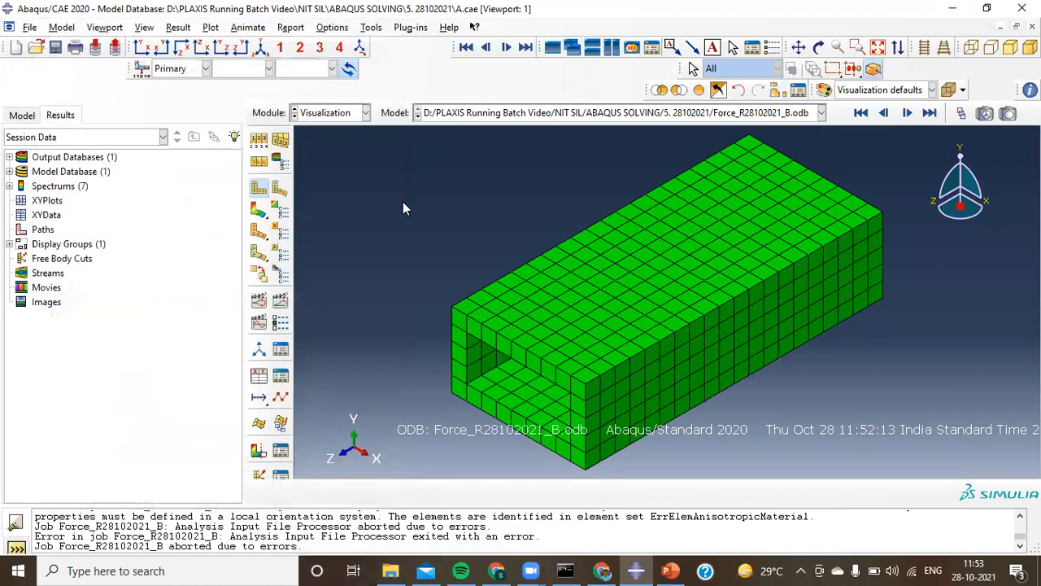
scroll(403, 202, "down", 3)
left_click_drag(511, 353, 518, 232, "ctrl+alt")
scroll(549, 236, "up", 3)
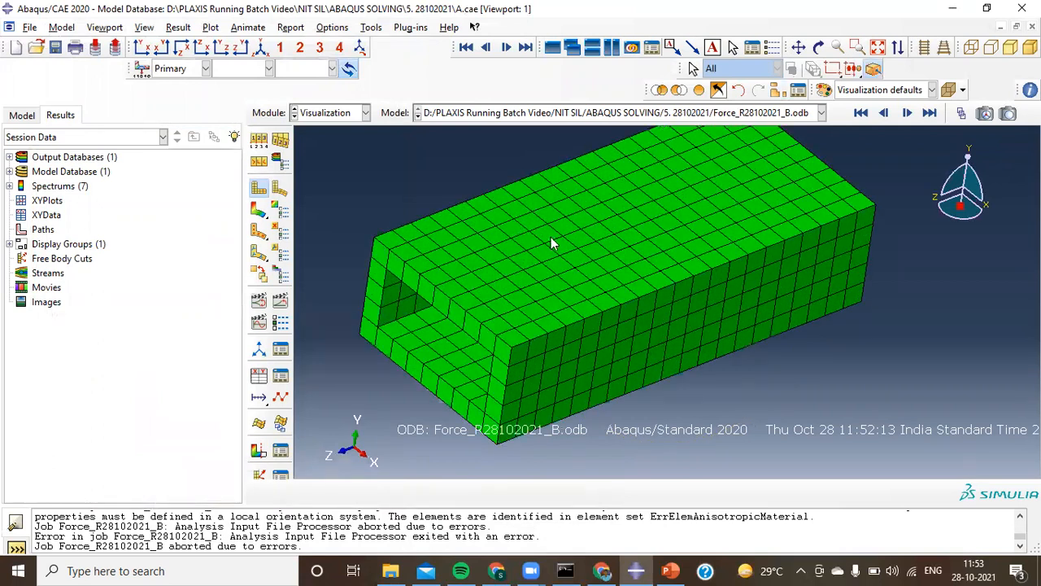
left_click_drag(725, 292, 720, 226, "ctrl+alt")
Switch to the Property module
left_click(365, 113)
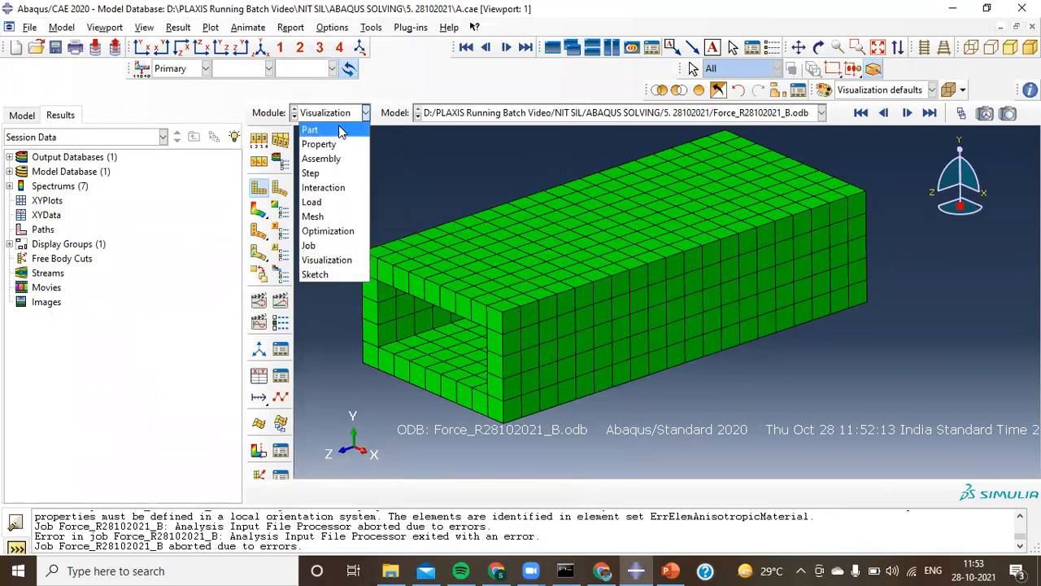
left_click(337, 144)
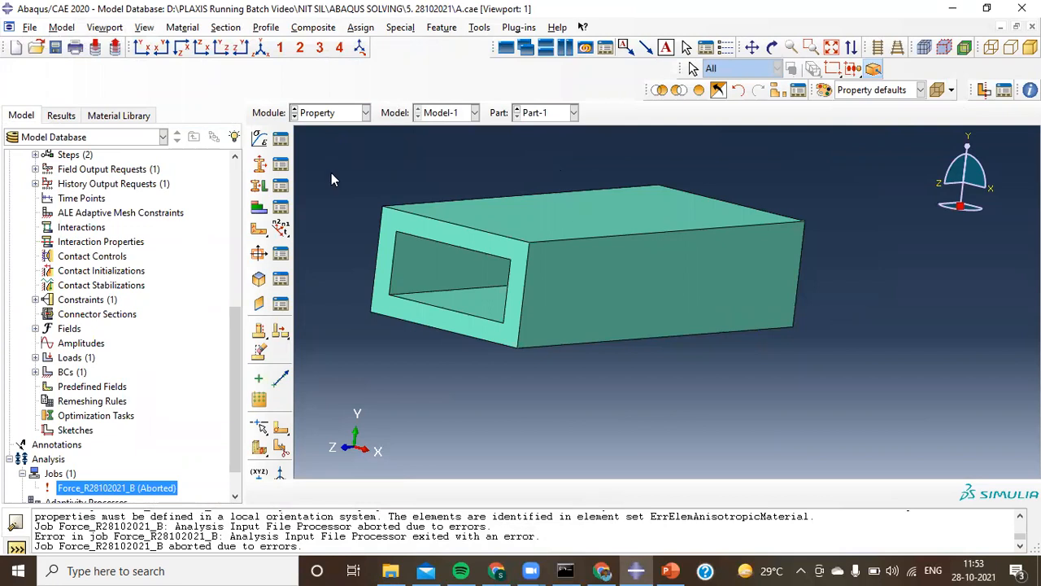
left_click(281, 138)
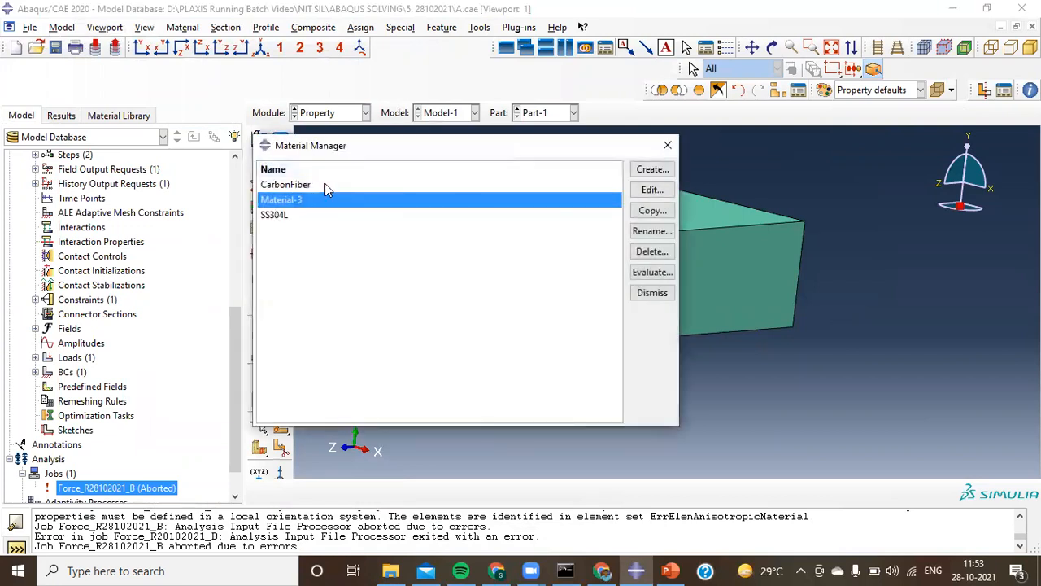
left_click(653, 170)
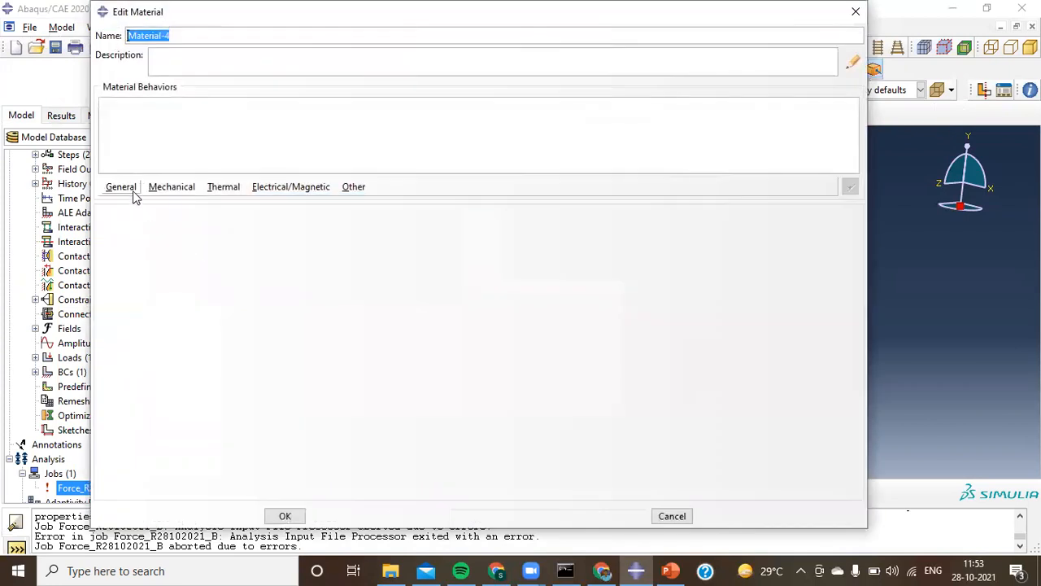
left_click(170, 189)
mouse_move(187, 203)
left_click(374, 204)
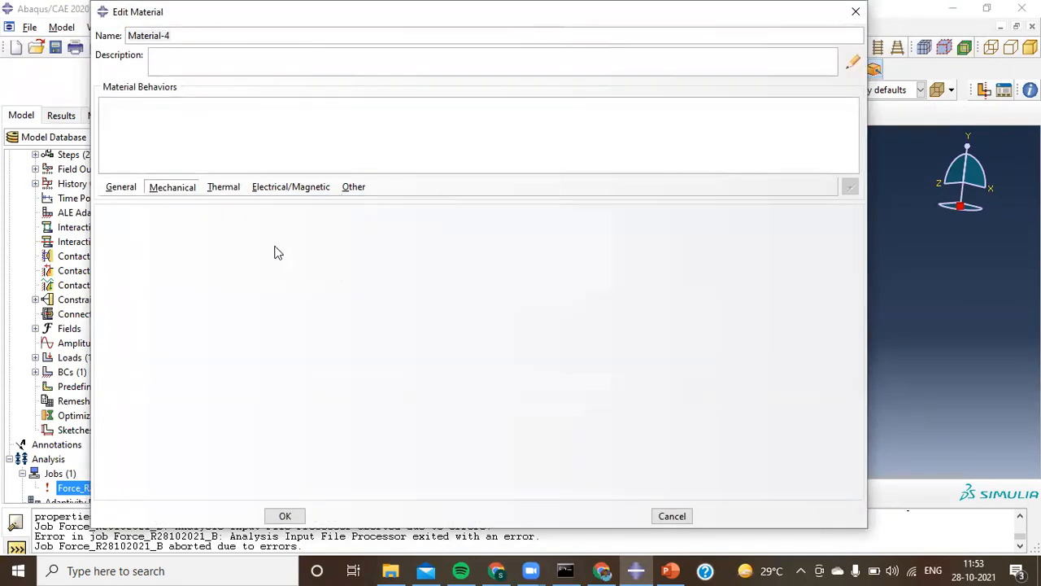
left_click(182, 237)
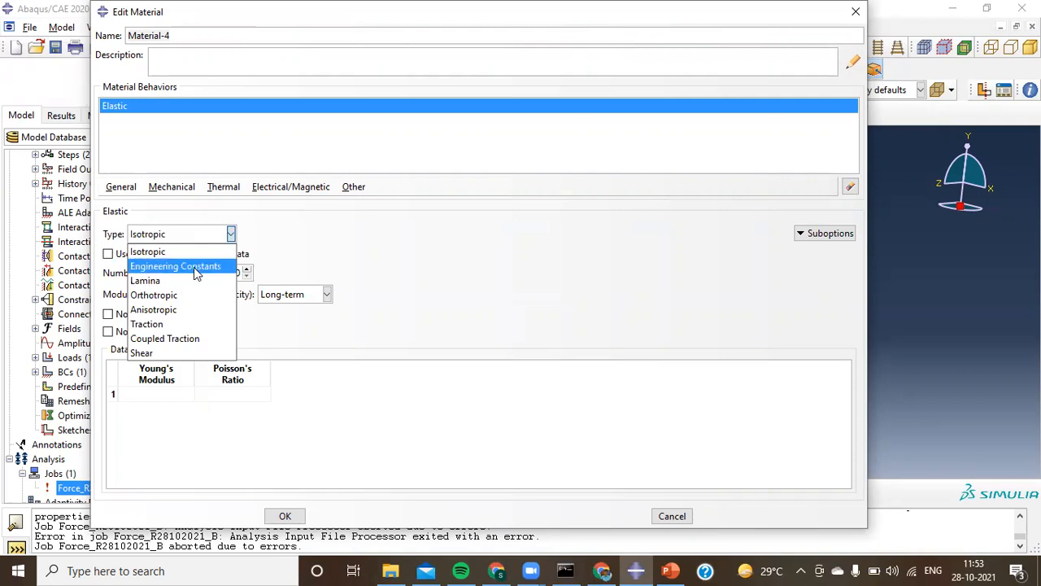
left_click(672, 513)
left_click(672, 514)
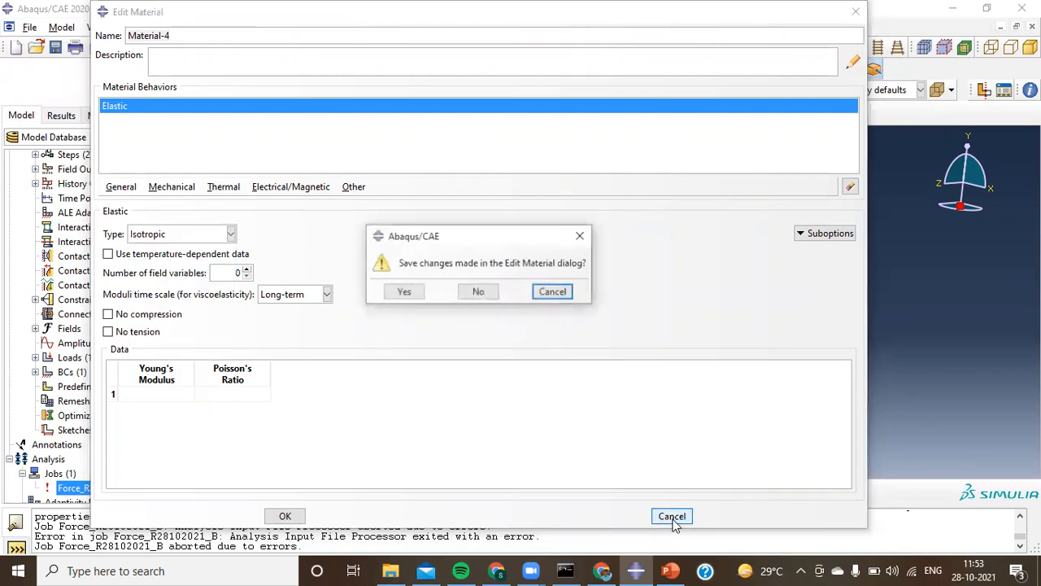
left_click(480, 293)
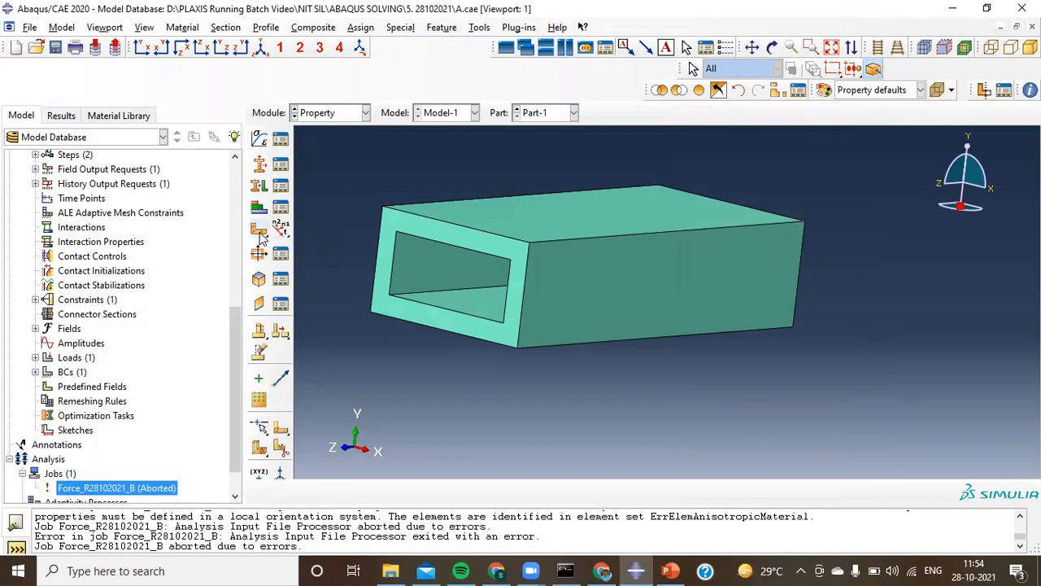
Assign a Global material orientation to all of Part-1, with additional rotation about Axis 1 and stacking along element isoparametric direction 3
left_click(259, 233)
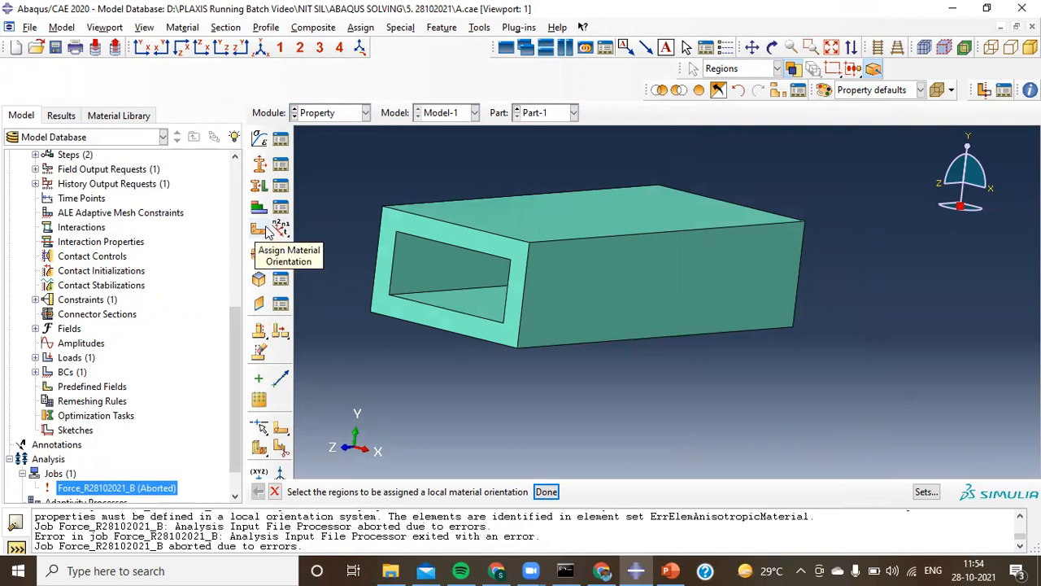
left_click(660, 324)
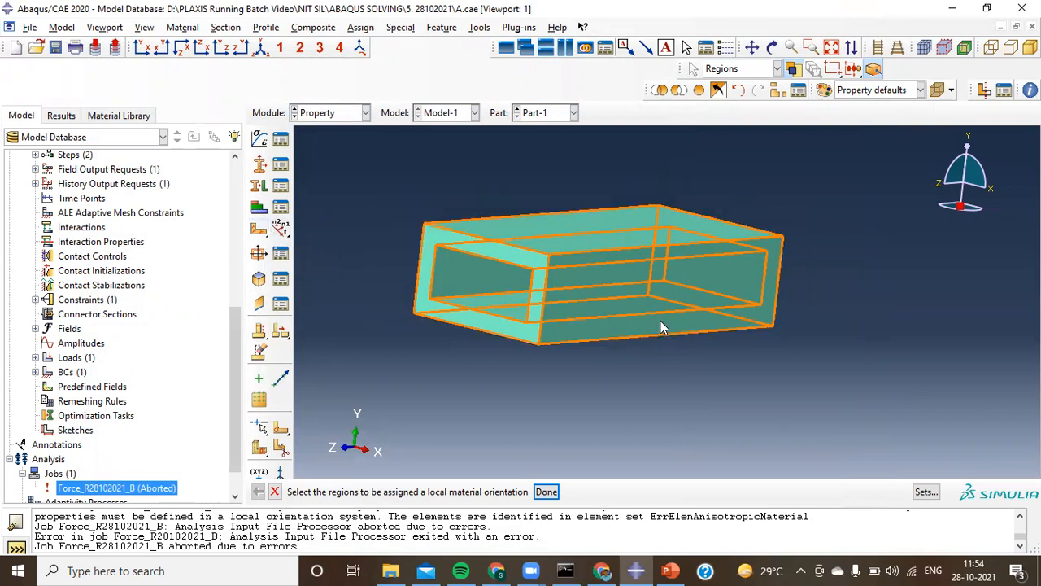
left_click(618, 301)
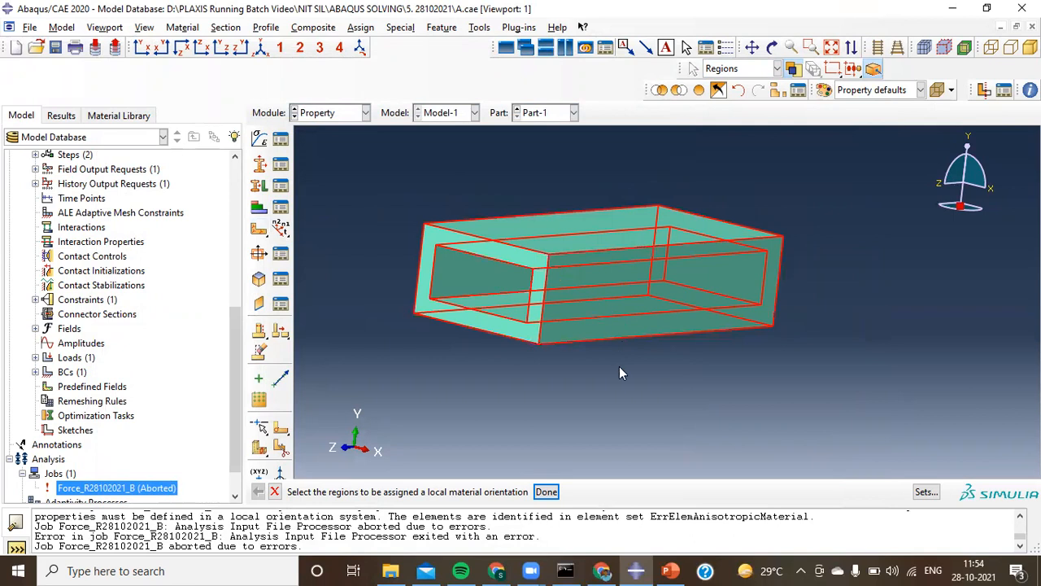
left_click(547, 491)
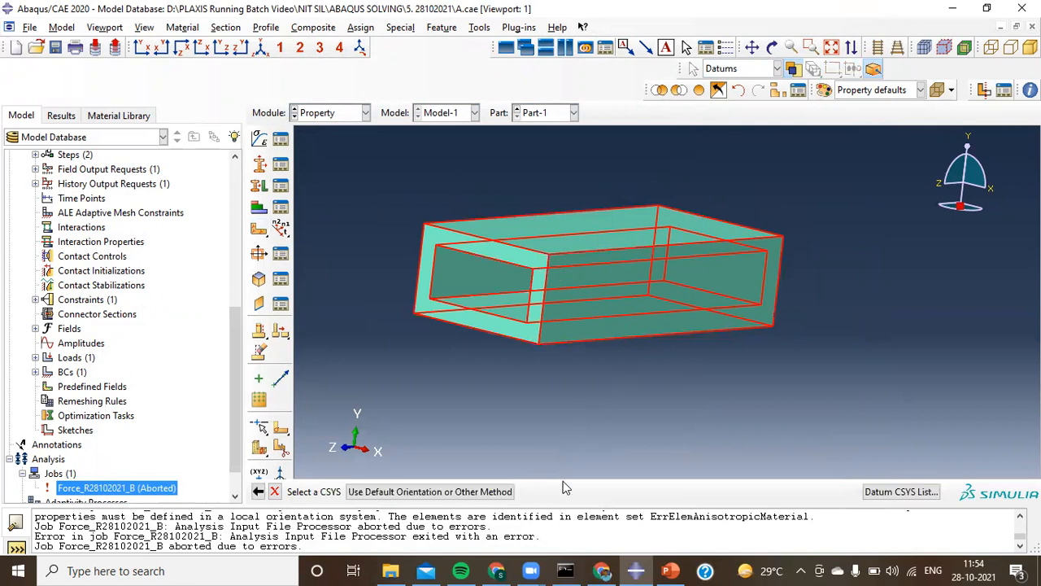
left_click(459, 494)
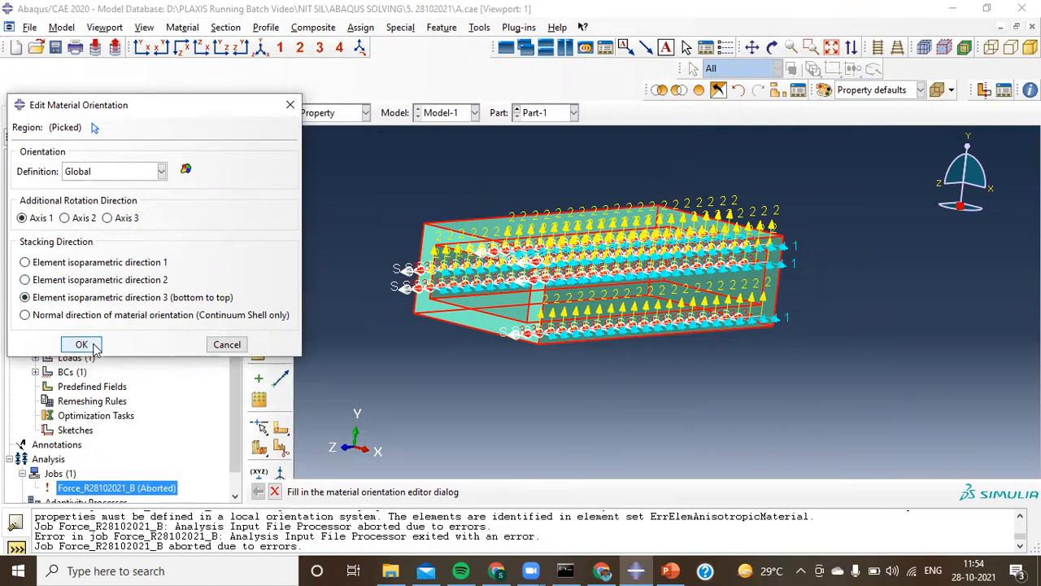
left_click(81, 344)
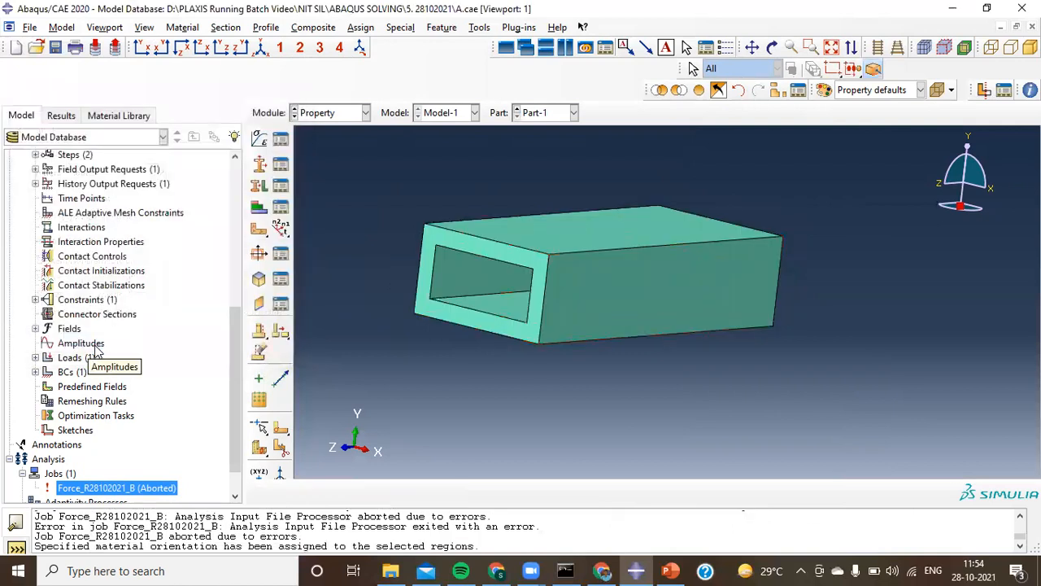
Submit job Force_R28102021_B again with the assigned material orientation, overwriting its existing job files
right_click(163, 490)
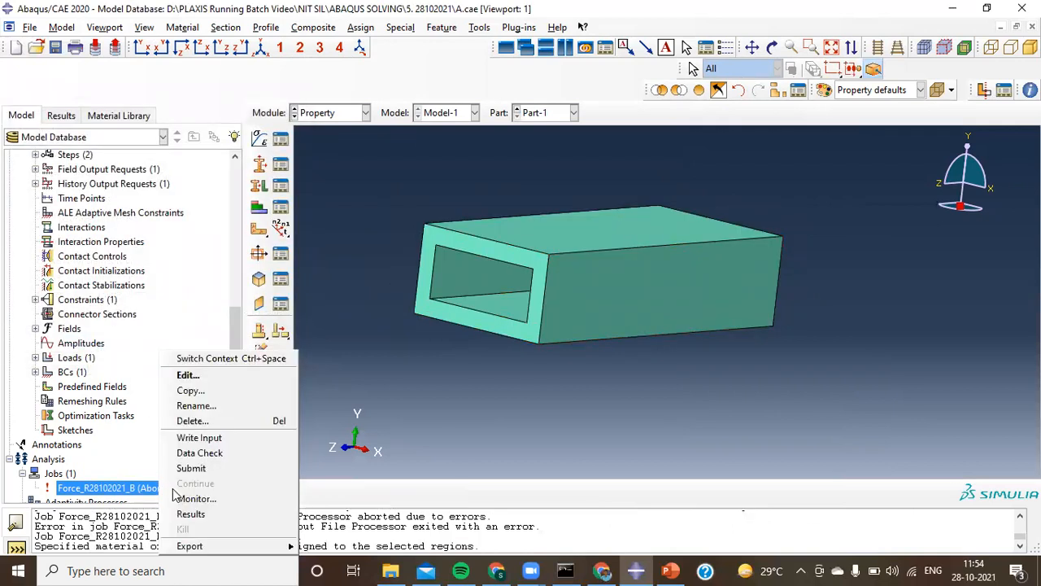
left_click(210, 469)
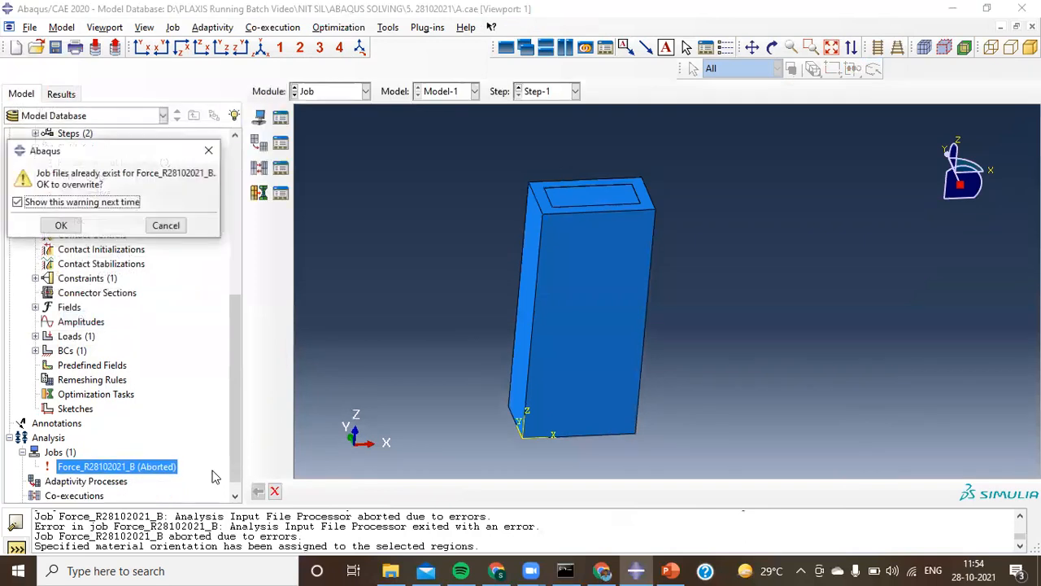
left_click(73, 229)
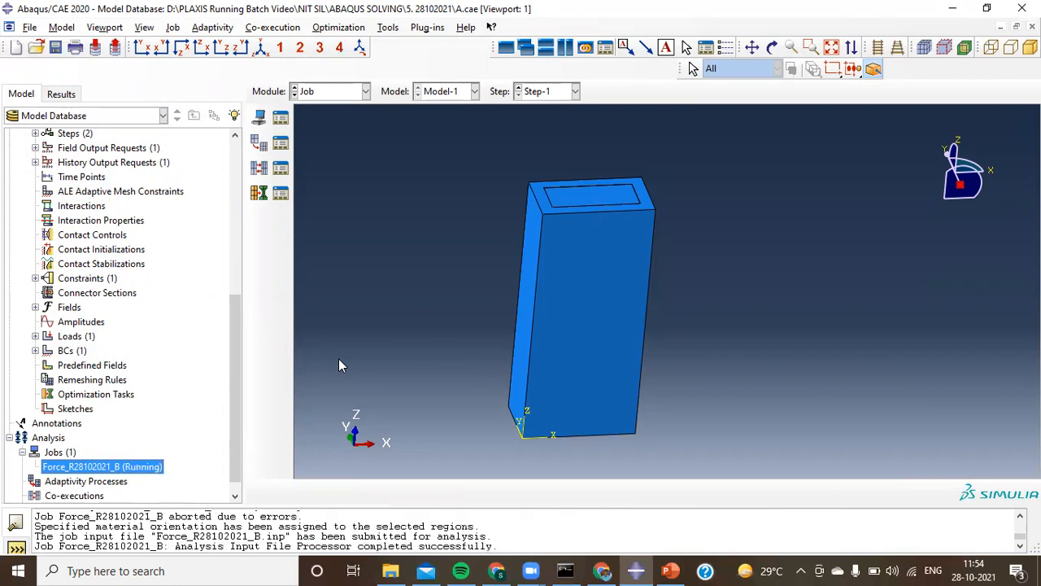
Examine the error messages and the full increment table of job Force_R28102021_B in its enlarged monitor
left_click_drag(498, 546, 358, 545)
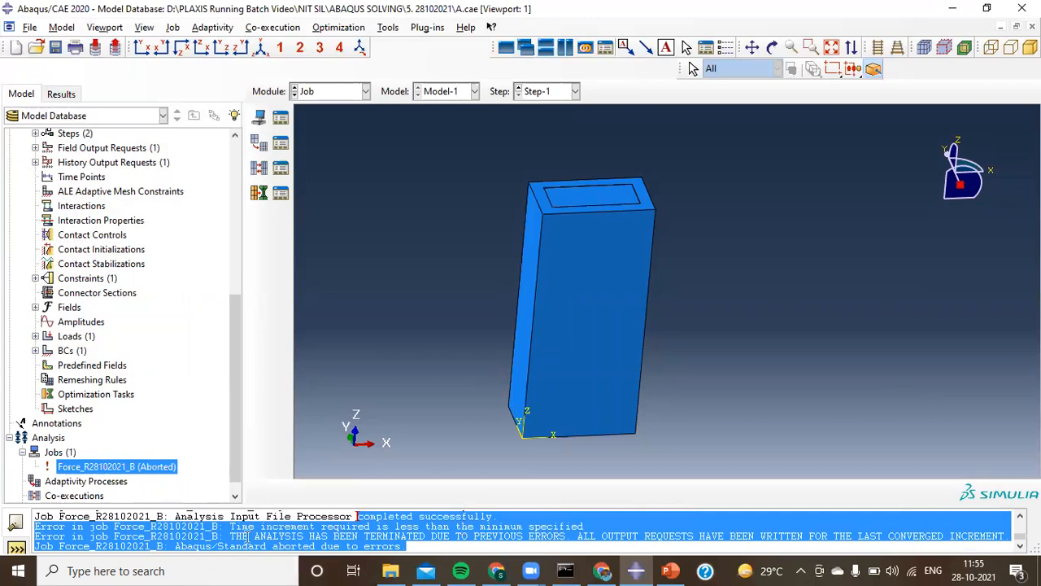
right_click(170, 475)
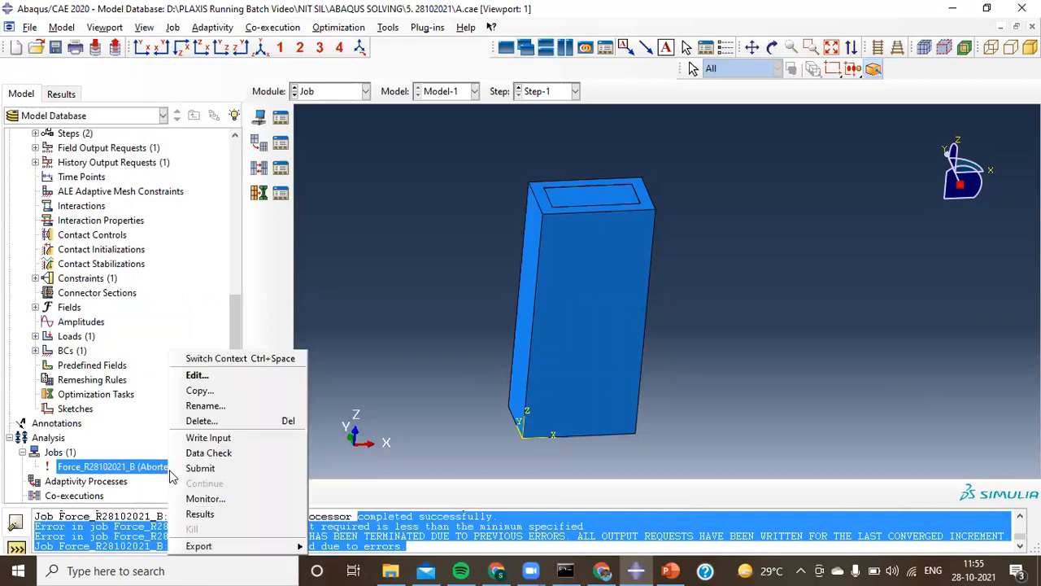
left_click(203, 498)
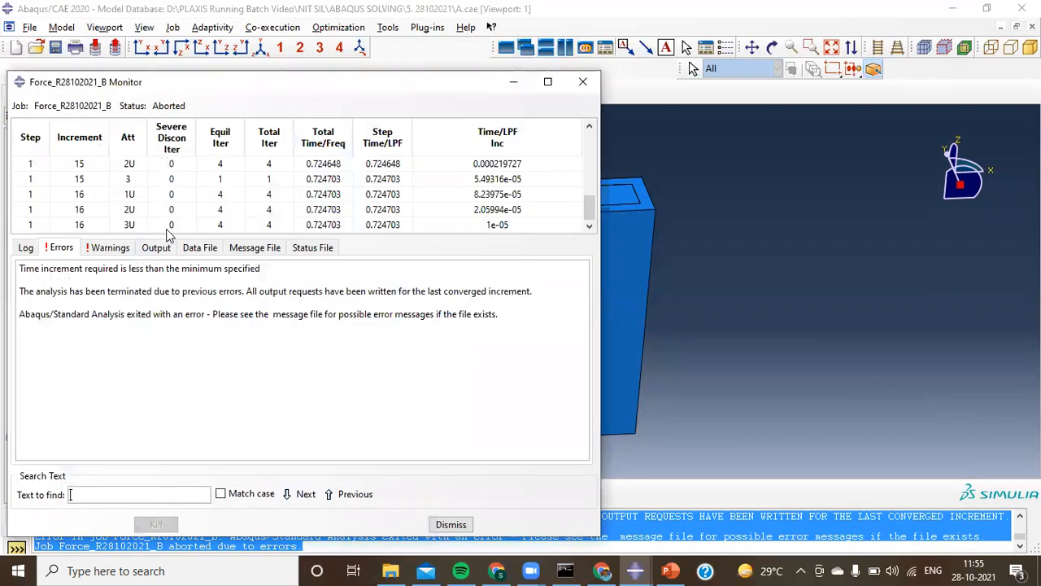
scroll(168, 226, "up", 3)
scroll(168, 227, "up", 4)
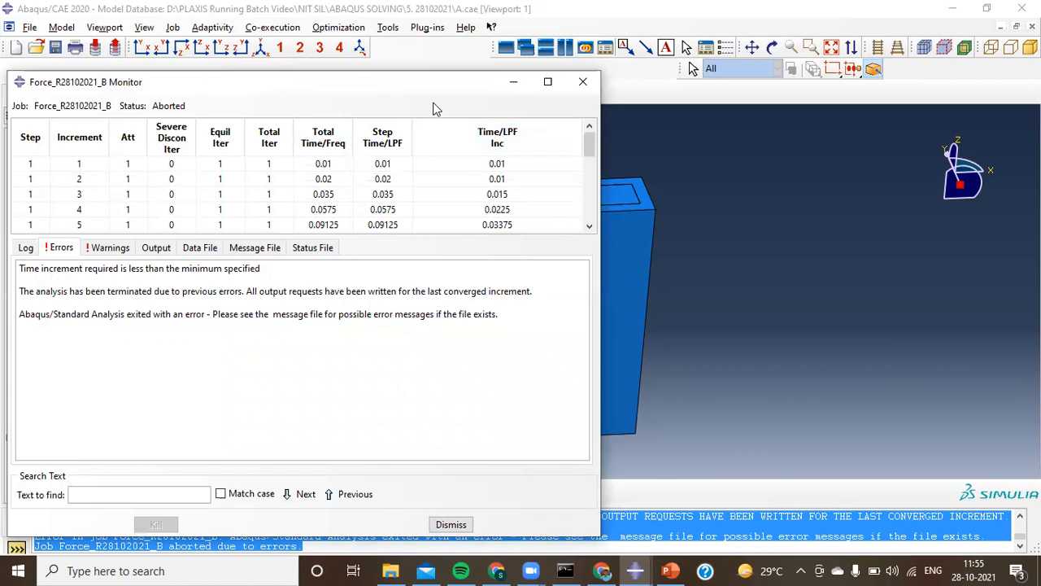
left_click(547, 84)
left_click_drag(451, 157, 454, 310)
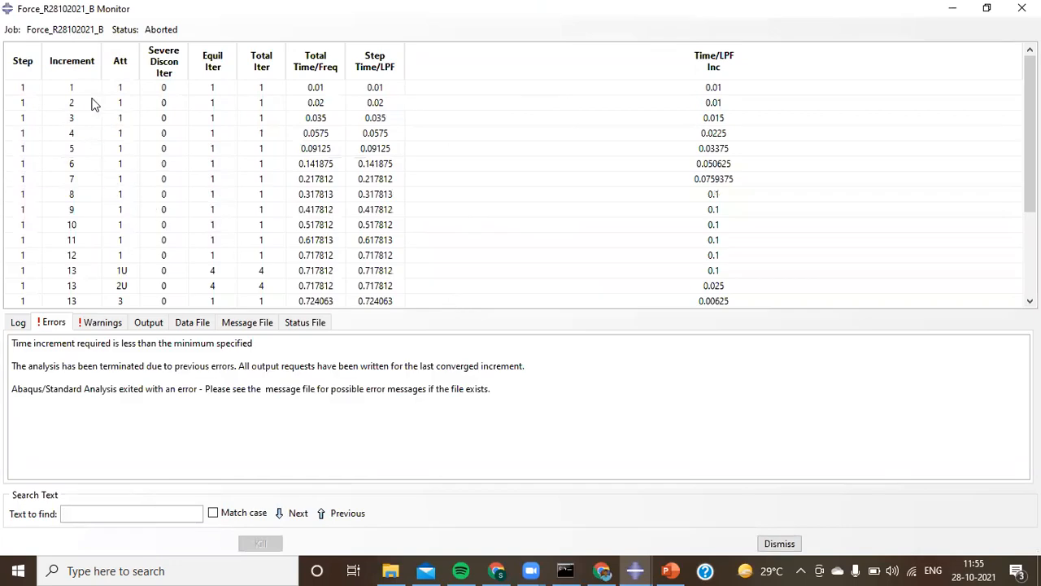
left_click(185, 259)
left_click(313, 259)
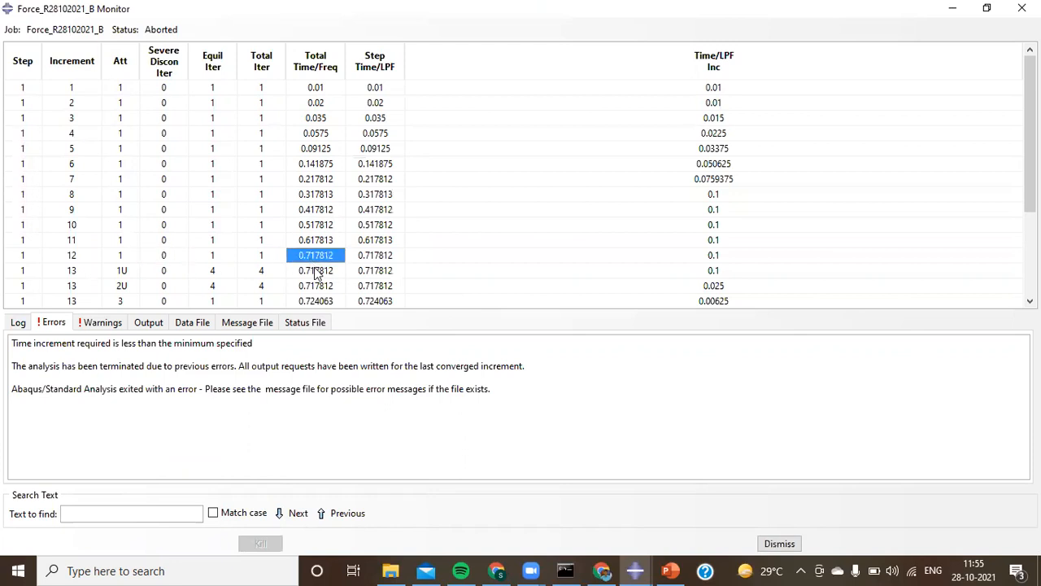
scroll(317, 273, "down", 3)
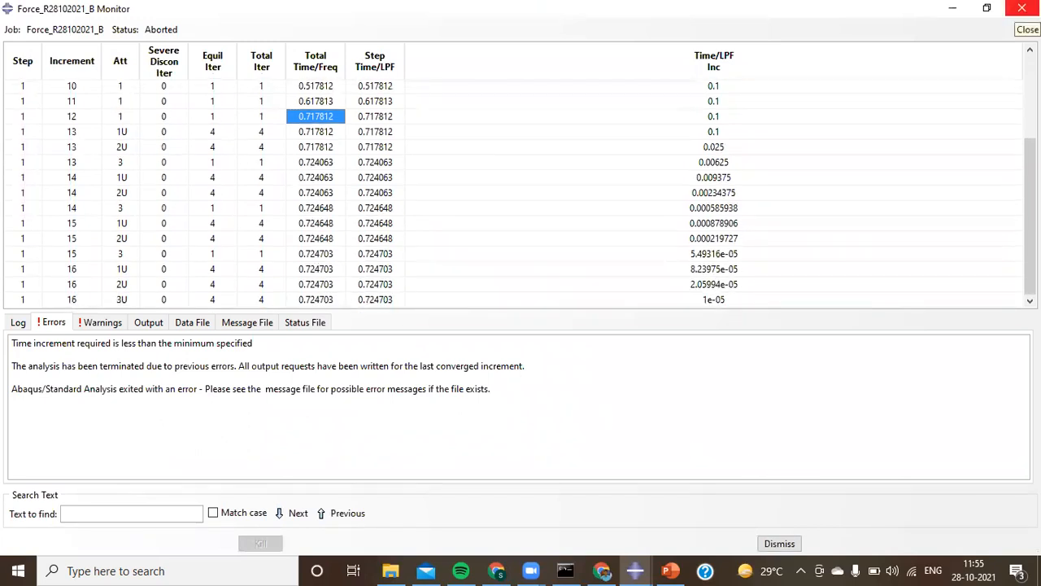
left_click(1022, 8)
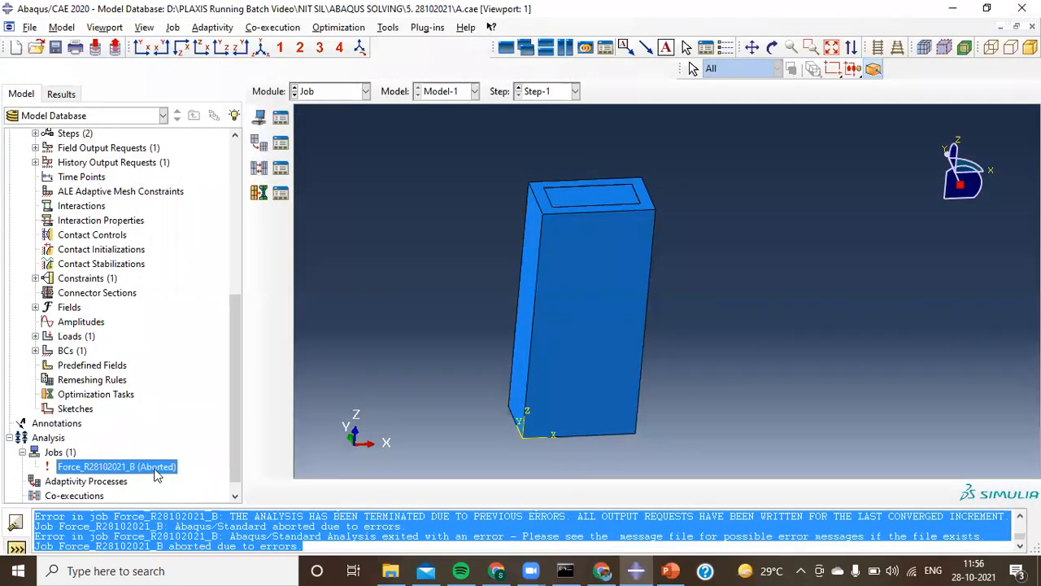
Open the results of job Force_R28102021_B and plot the Mises stress contours on the model
right_click(157, 469)
left_click(187, 514)
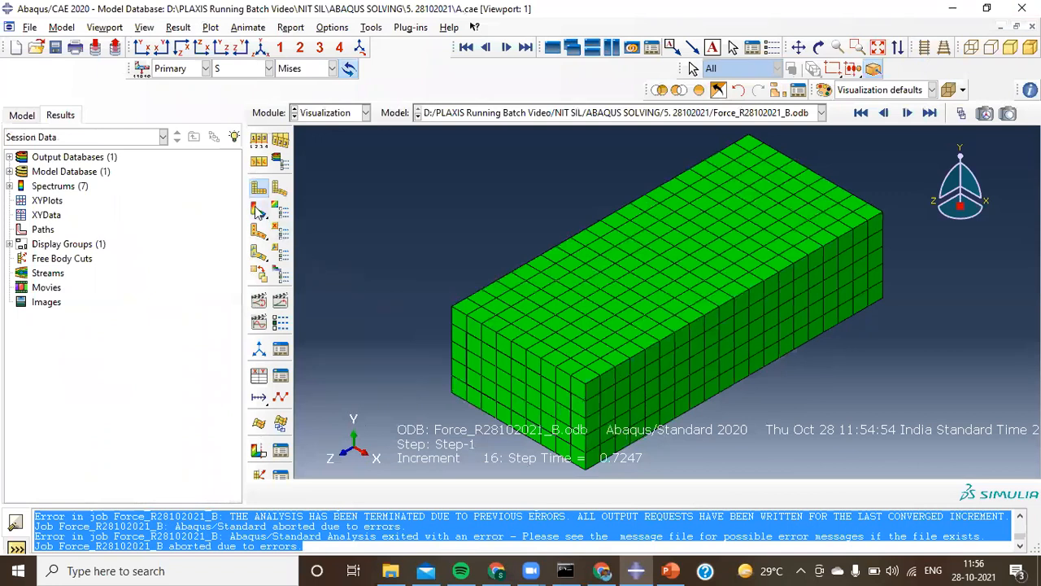
left_click(257, 210)
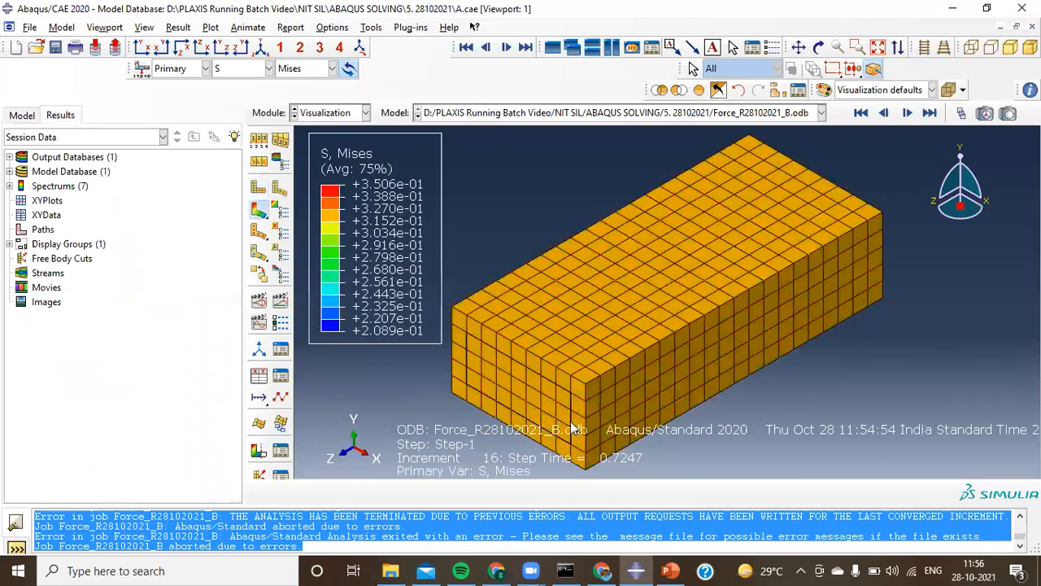
Set the contour legend's number format to Fixed with 3 decimal places in the viewport annotation options
left_click(104, 28)
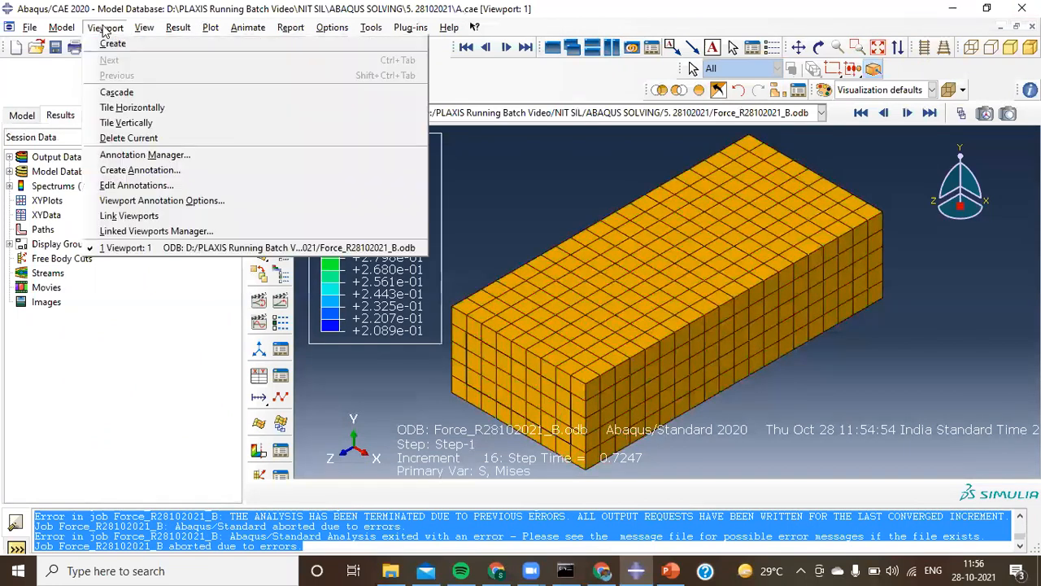
left_click(153, 201)
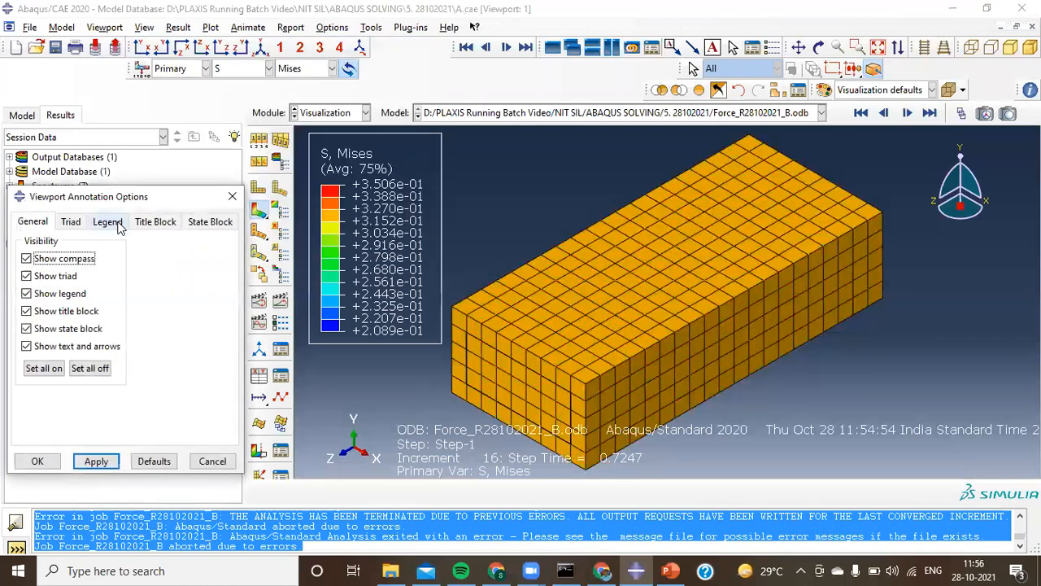
left_click(118, 228)
left_click(193, 379)
left_click(182, 413)
left_click(93, 461)
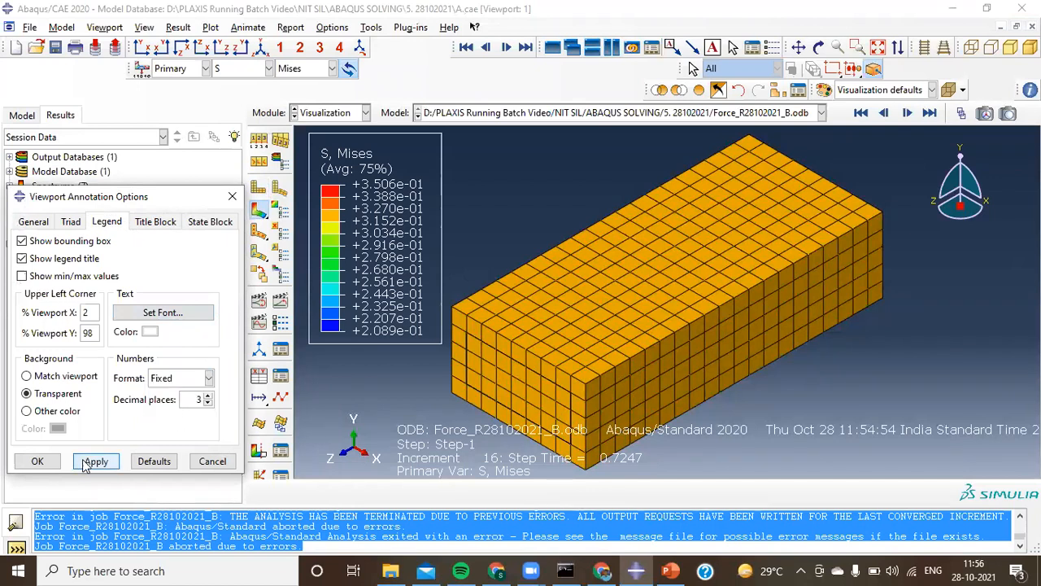
left_click(37, 461)
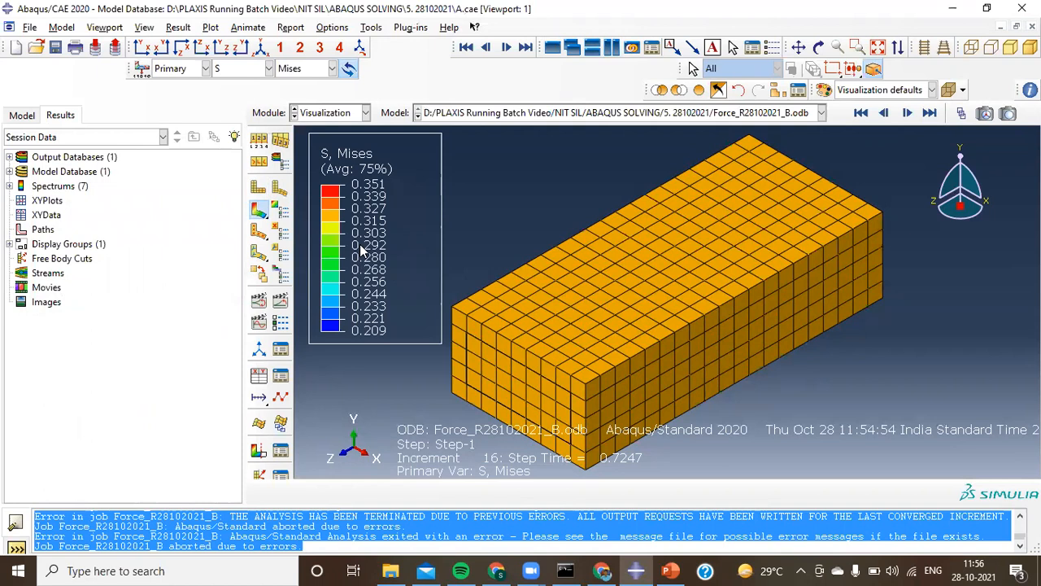
Go back through the Mises stress results one increment at a time to increment 0 of Step-1
left_click(884, 114)
left_click(884, 113)
left_click(885, 114)
left_click(884, 113)
left_click(884, 114)
left_click(884, 114)
left_click(884, 114)
left_click(885, 114)
left_click(884, 114)
left_click(884, 114)
left_click(884, 114)
left_click(884, 114)
left_click(884, 114)
left_click(884, 114)
left_click(884, 113)
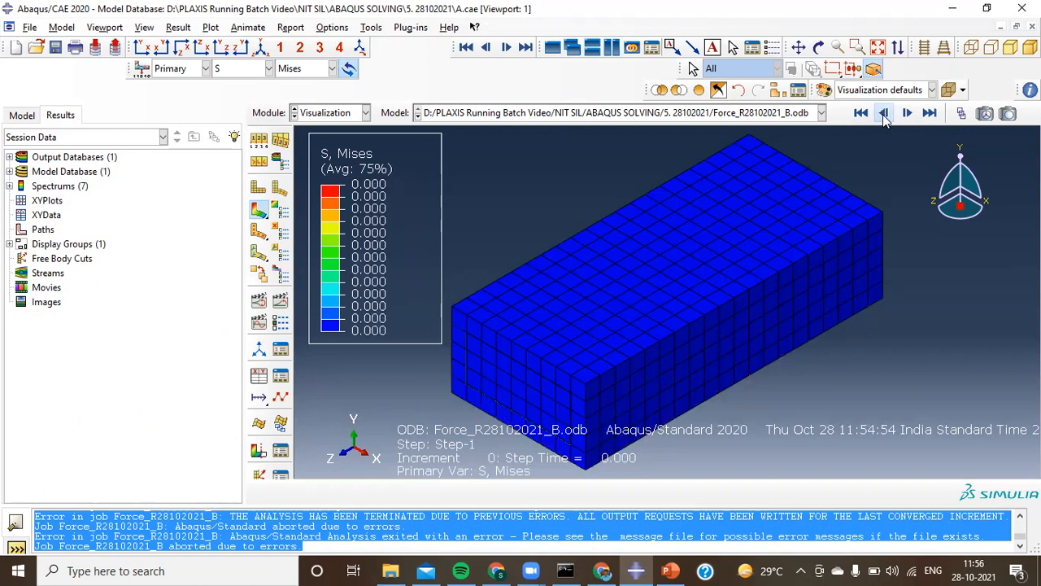
Plot the displacement magnitude U for the last increment and inspect the block from several angles
scroll(645, 189, "up", 3)
left_click_drag(657, 288, 751, 145, "ctrl+alt")
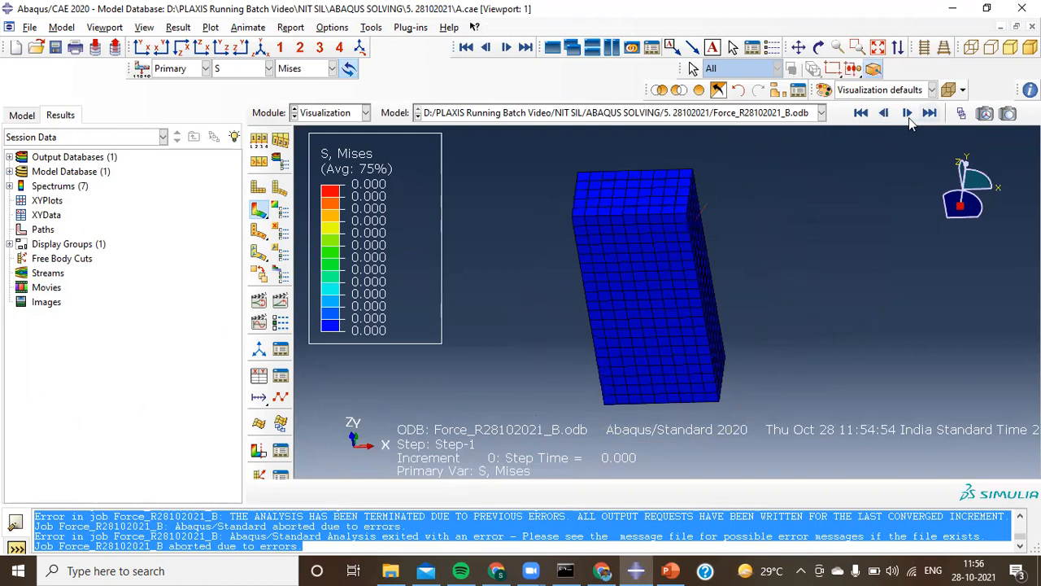
left_click(251, 71)
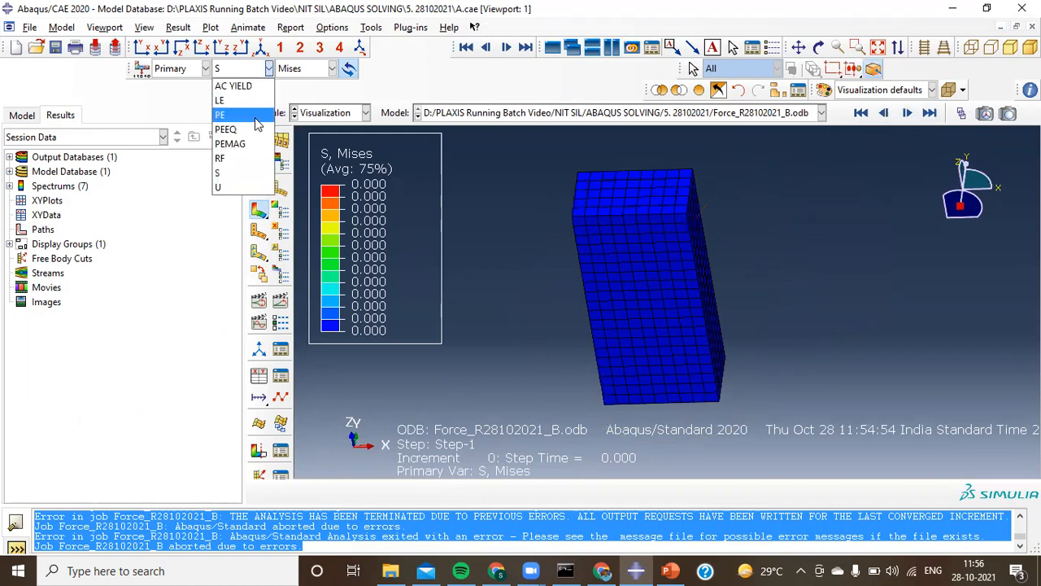
left_click(234, 188)
scroll(593, 226, "up", 2)
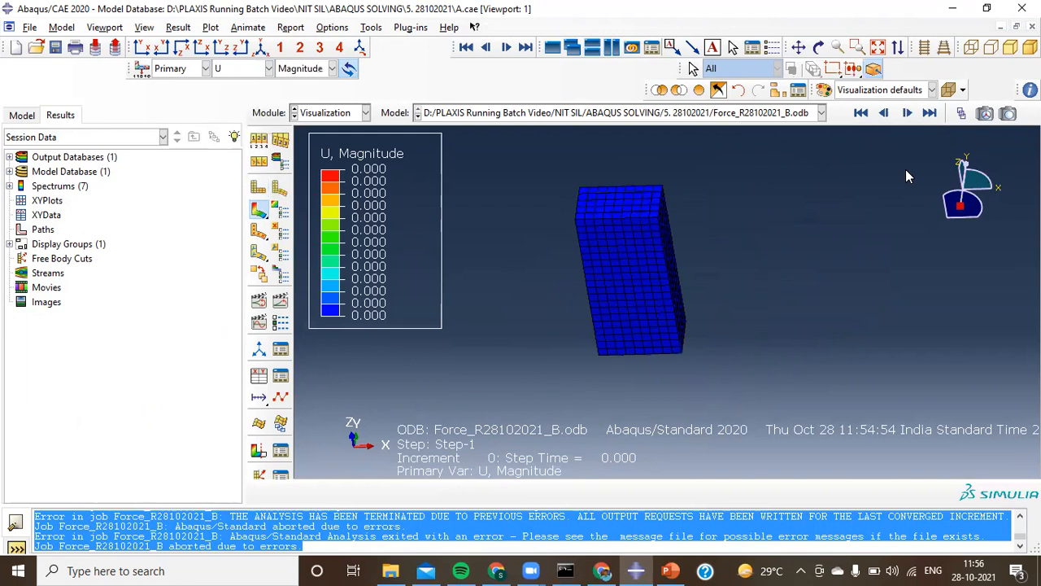
left_click(929, 113)
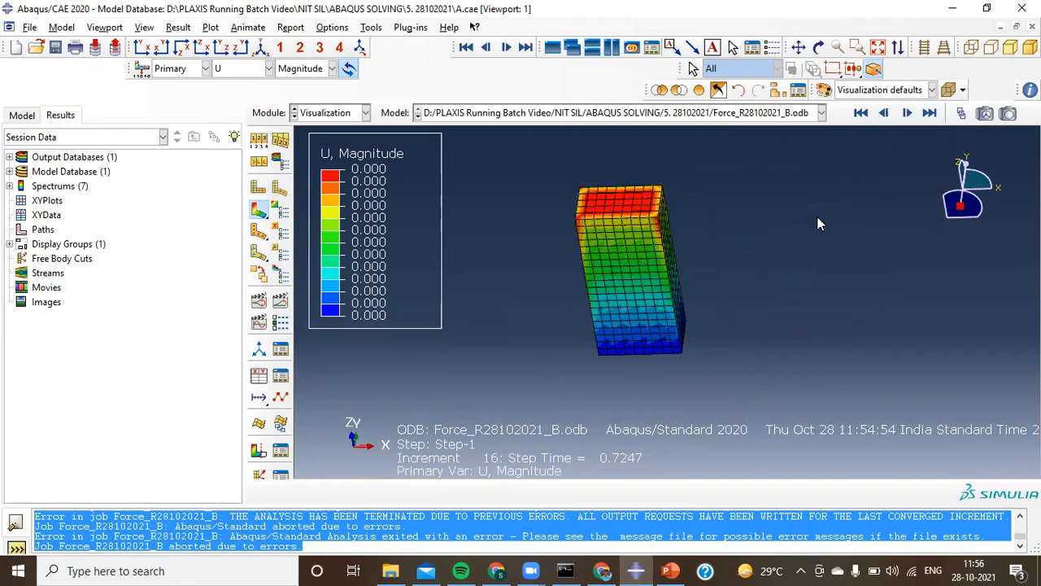
left_click_drag(609, 269, 630, 232, "ctrl+alt")
scroll(629, 226, "down", 5)
scroll(629, 225, "up", 3)
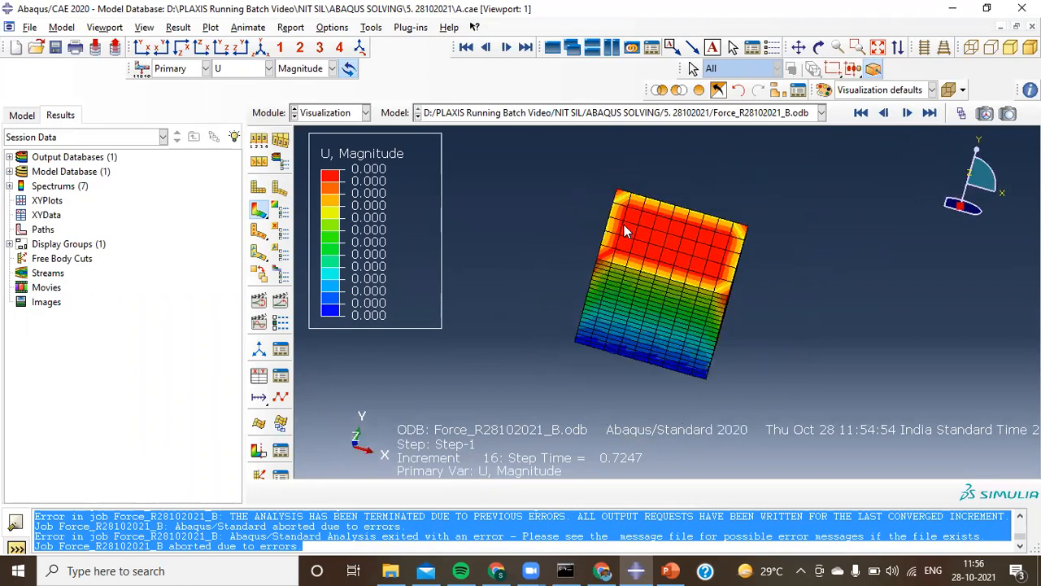
left_click_drag(670, 292, 671, 241, "ctrl+alt")
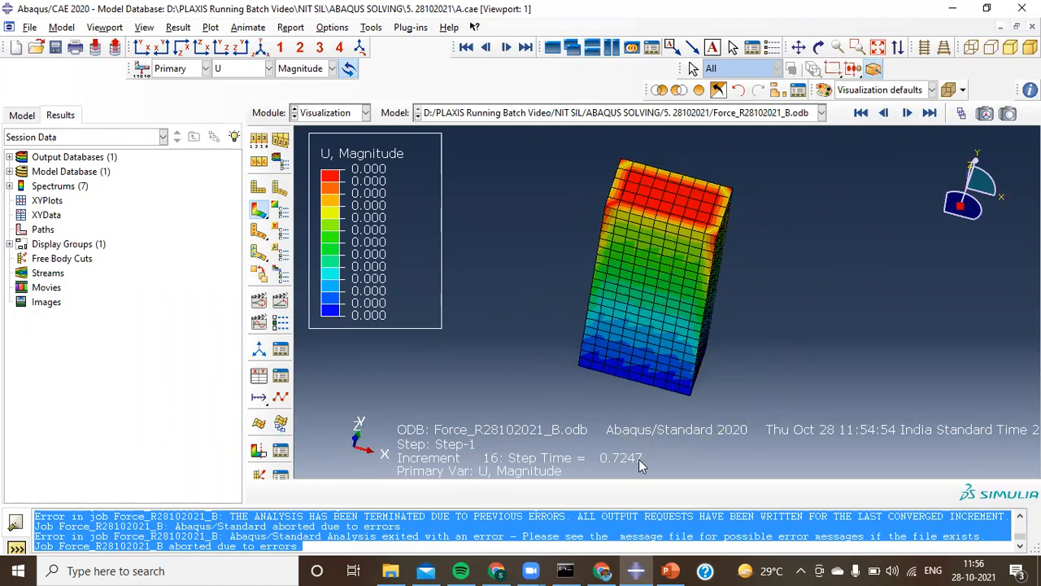
left_click_drag(637, 275, 640, 250, "ctrl+alt")
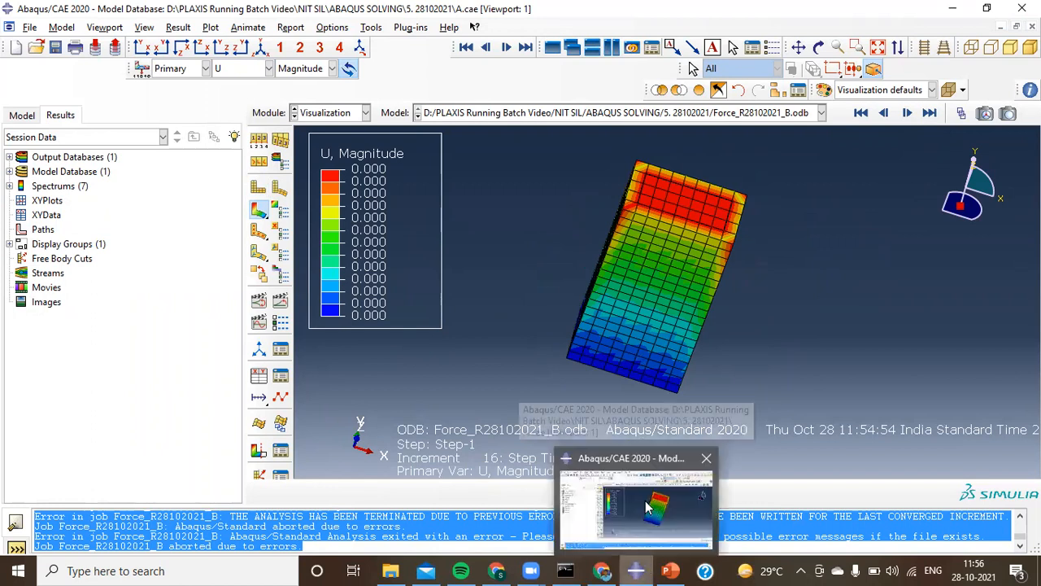
Reopen the monitor of job Force_R28102021_B and highlight the first error message, about the required time increment
left_click(22, 115)
right_click(154, 488)
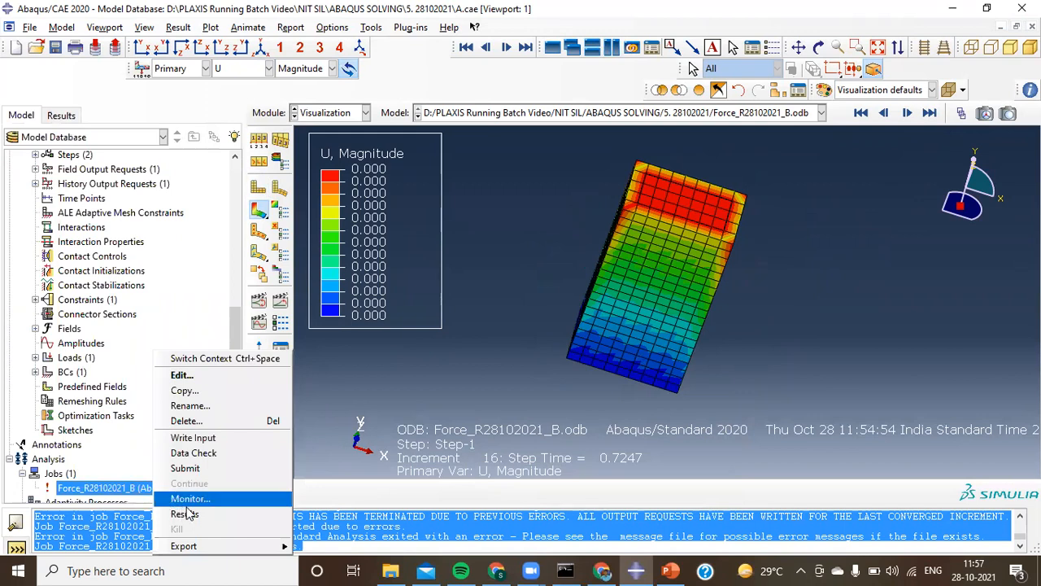
left_click(187, 502)
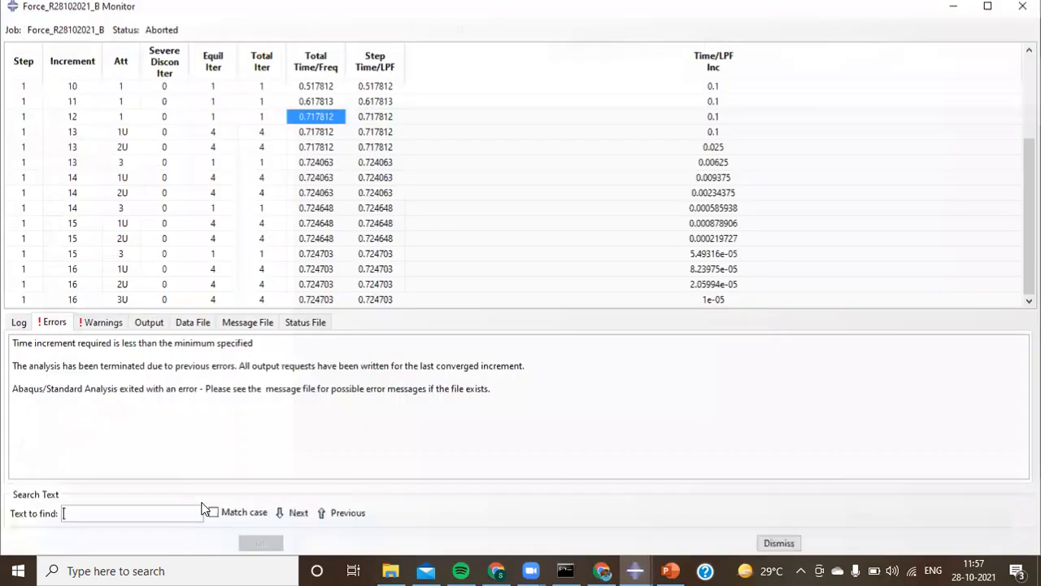
left_click_drag(10, 344, 276, 347)
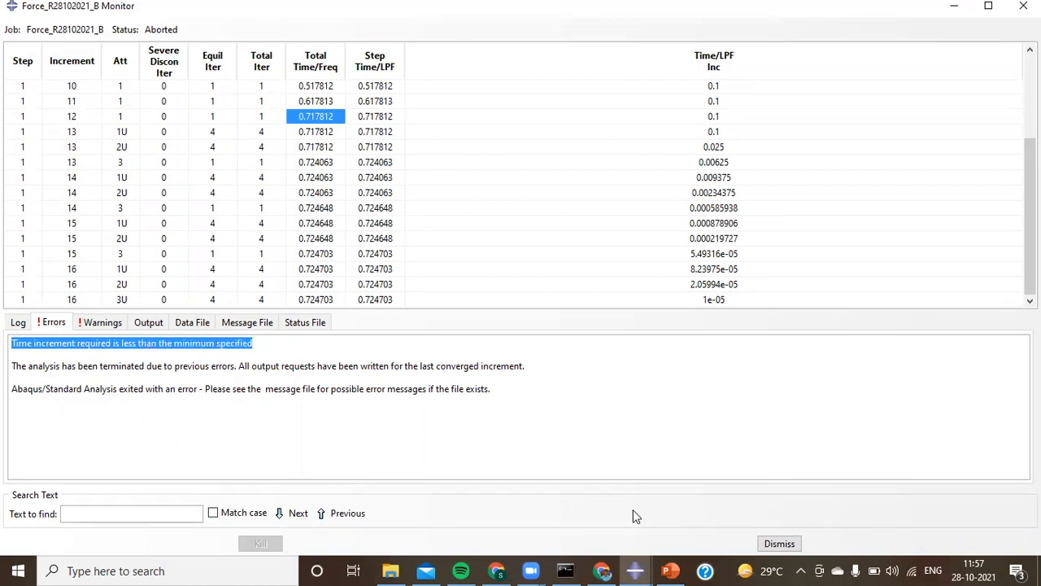
Switch to File Explorer and open "Interpreting the msg warnings.pdf" from the Abaqus folder on drive D
left_click(1040, 576)
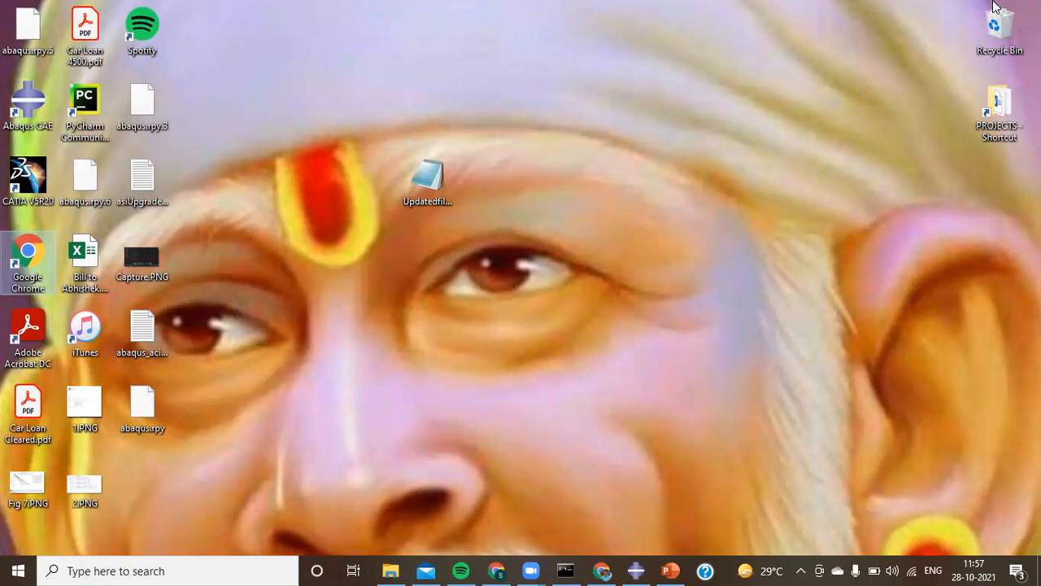
left_click(392, 570)
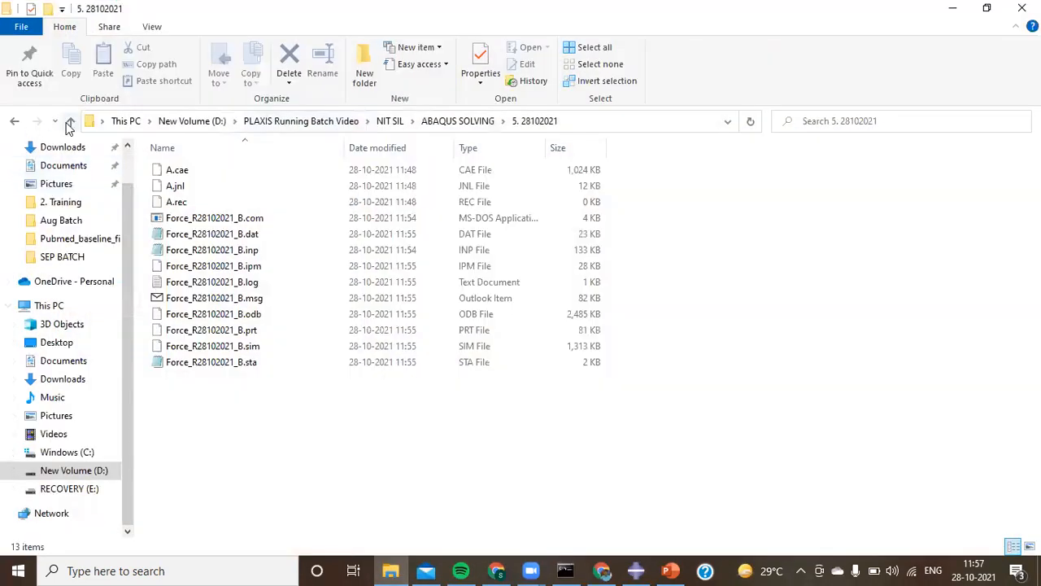
left_click(69, 124)
left_click(69, 124)
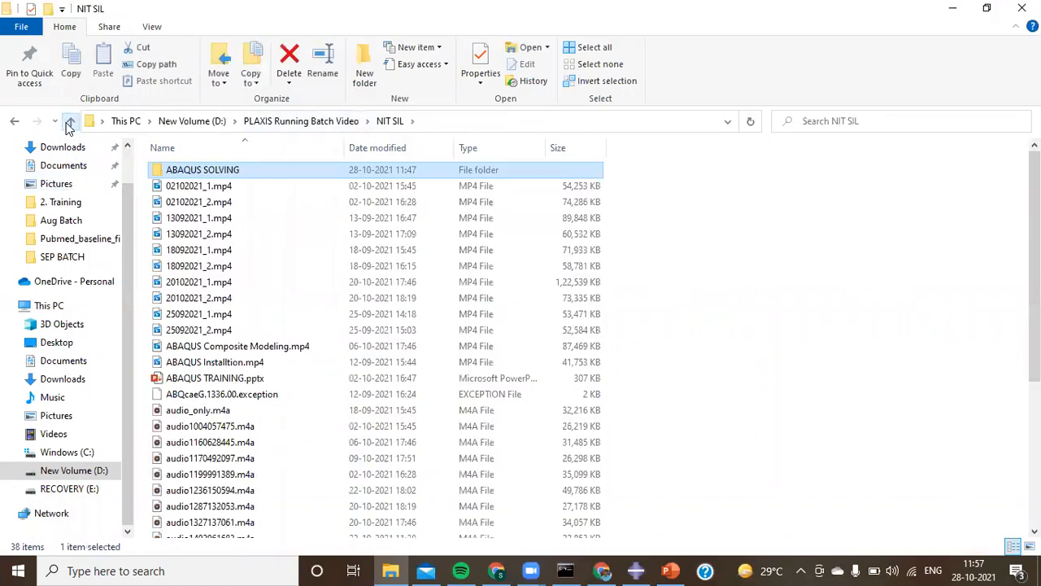
scroll(274, 263, "down", 5)
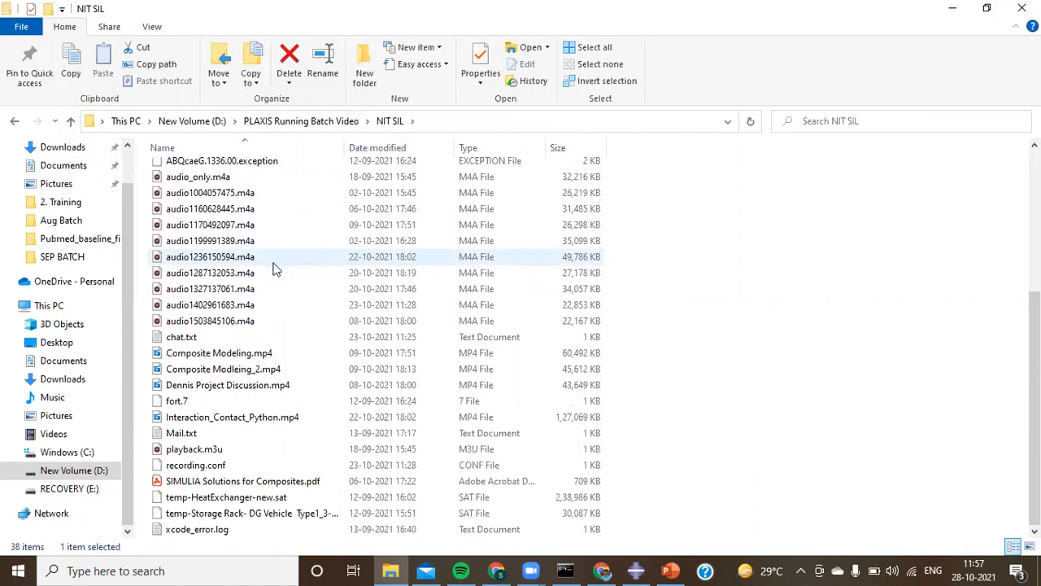
scroll(274, 262, "up", 1)
left_click(71, 122)
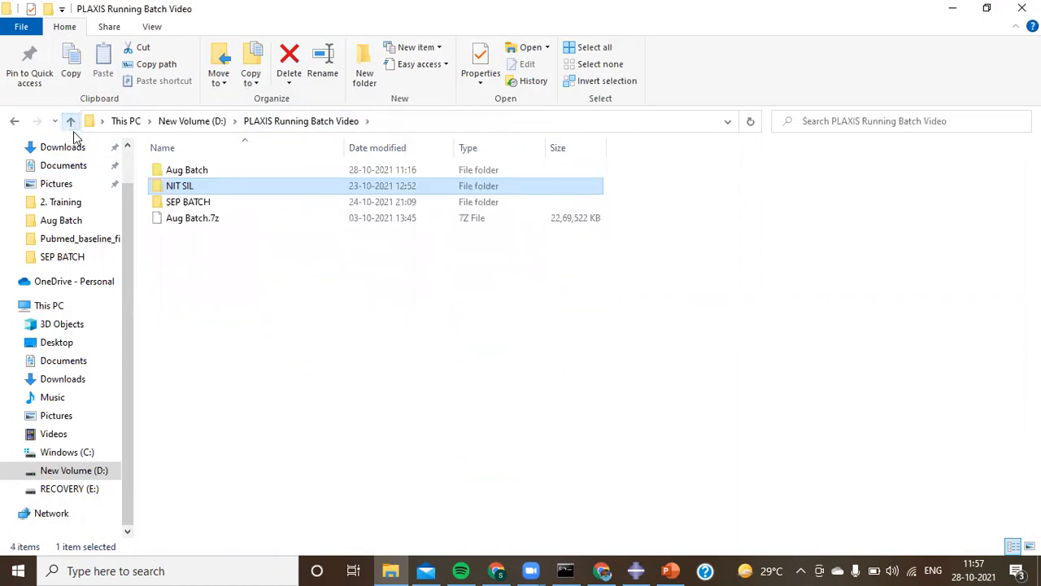
left_click(71, 122)
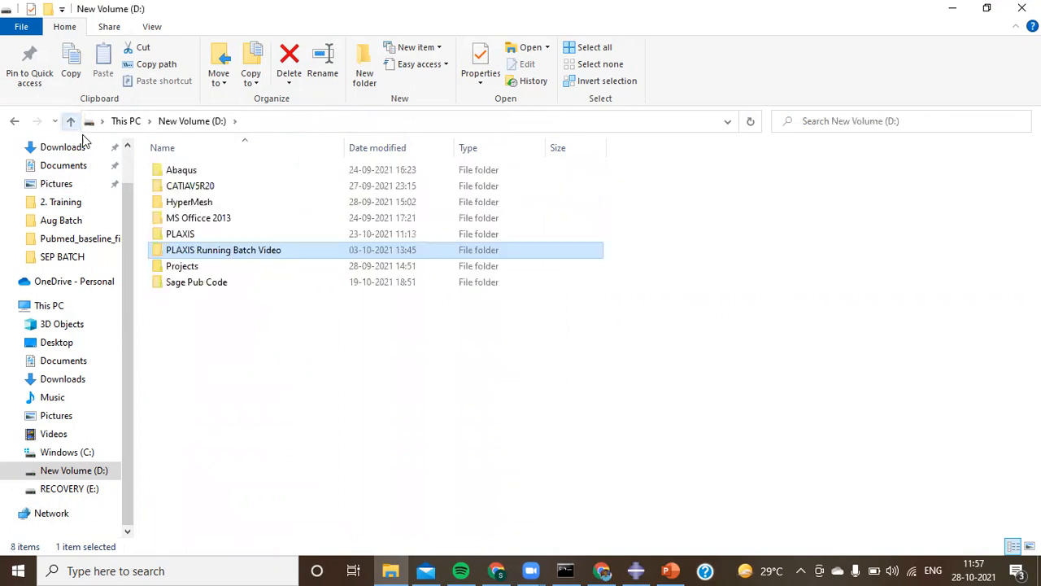
double_click(176, 173)
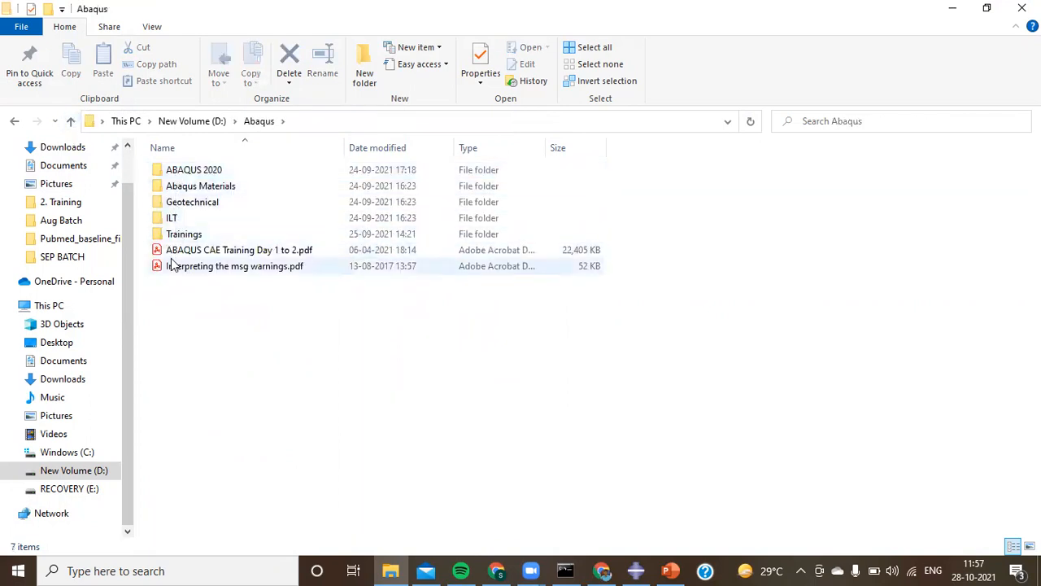
double_click(171, 265)
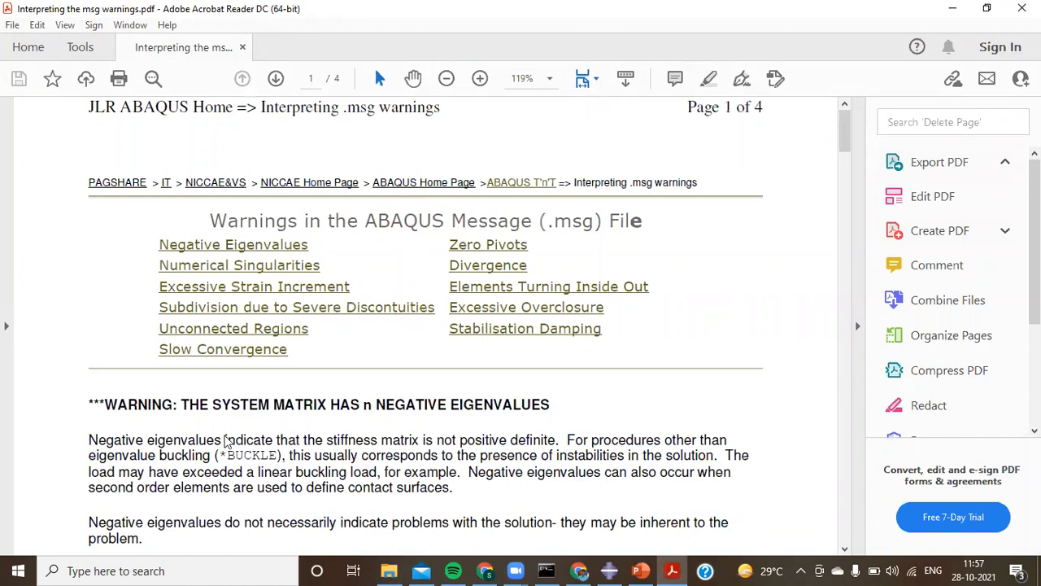
Recheck the error wording in the job monitor, then search the message warnings PDF for "time increment" through all matches
left_click(608, 570)
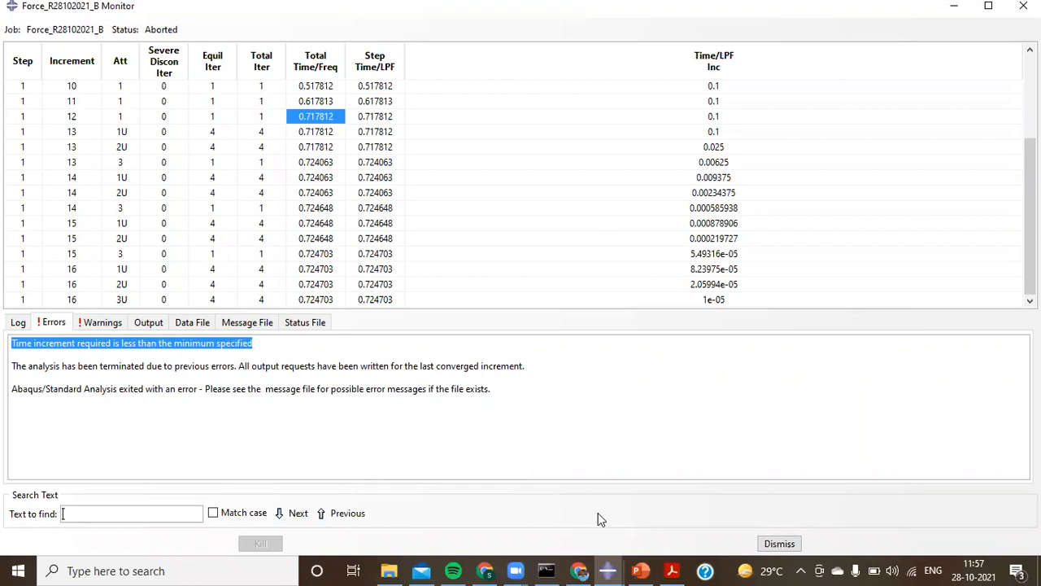
left_click(671, 570)
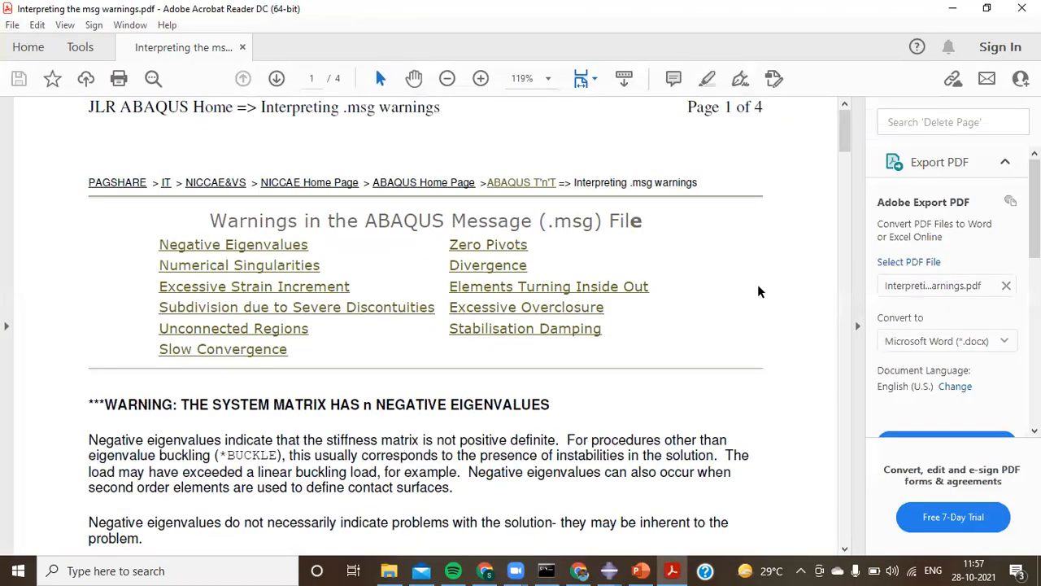
key("ctrl+f")
type("ti")
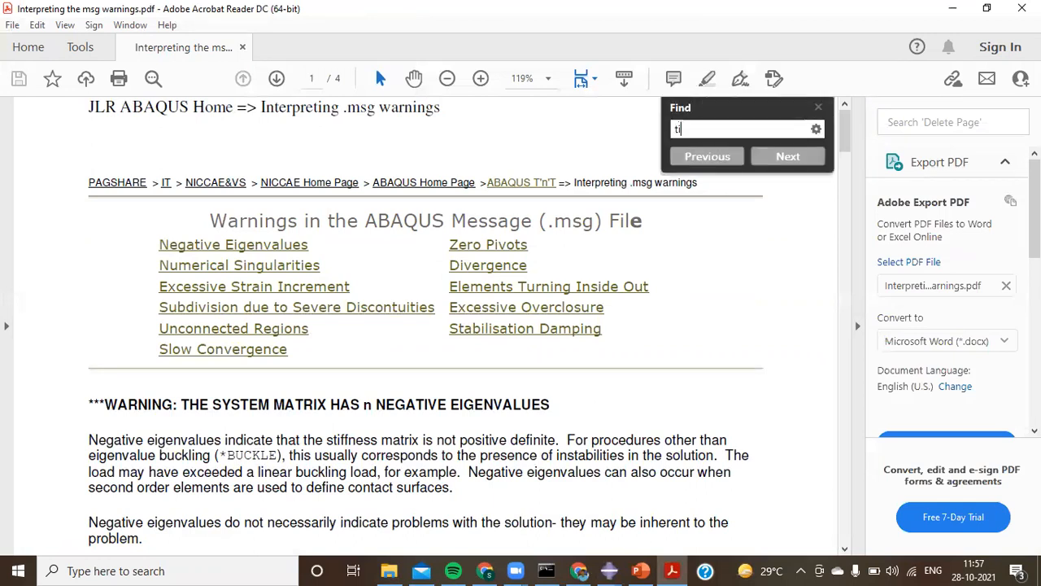
type("me in")
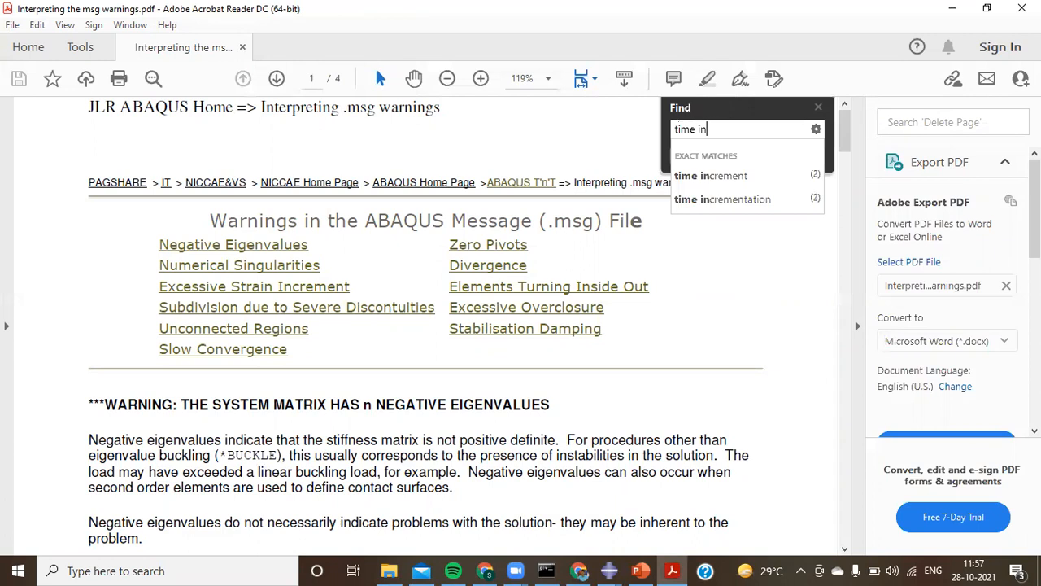
type("crement")
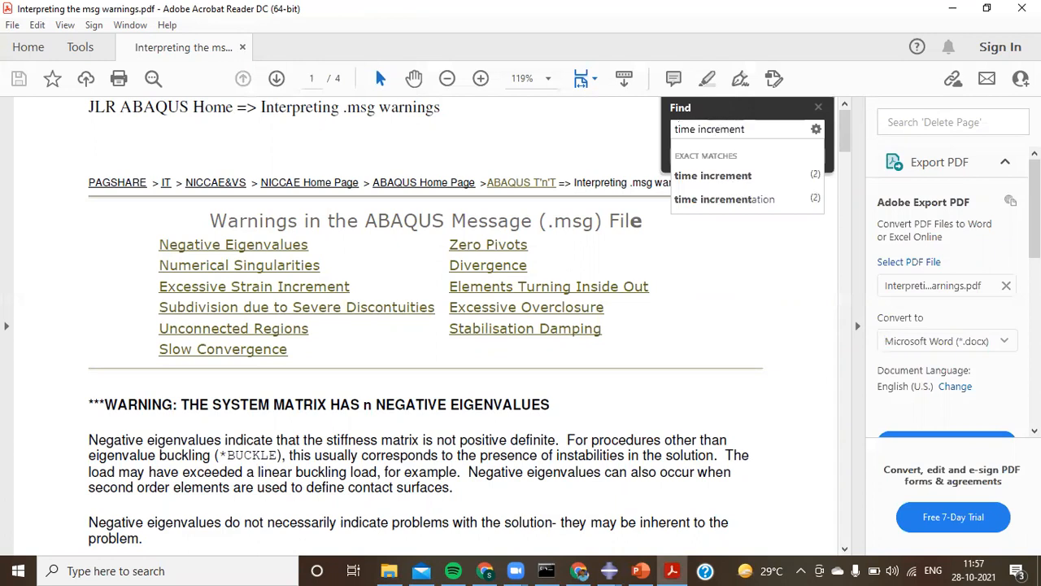
key("Return")
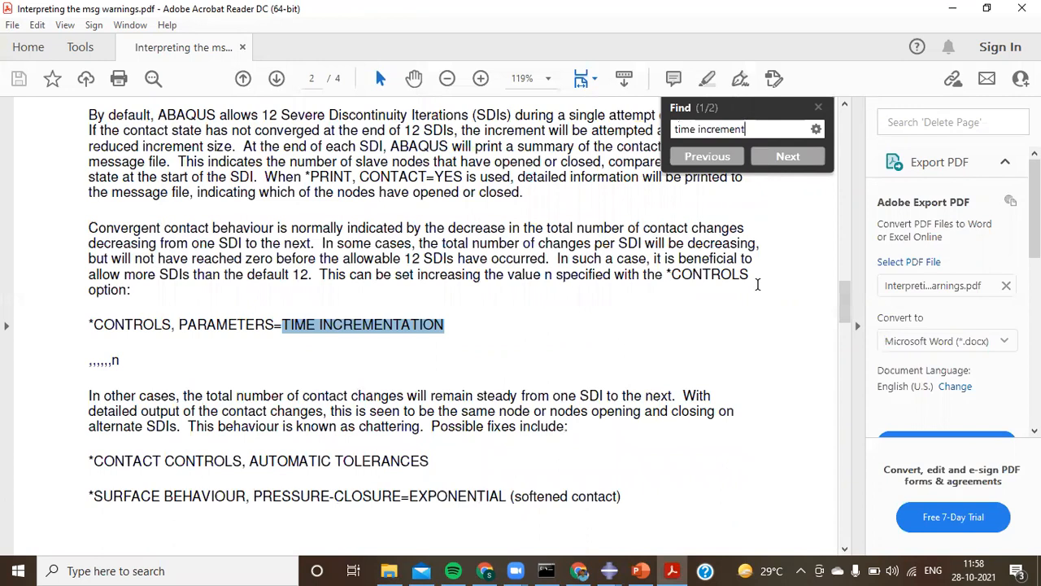
key("Return")
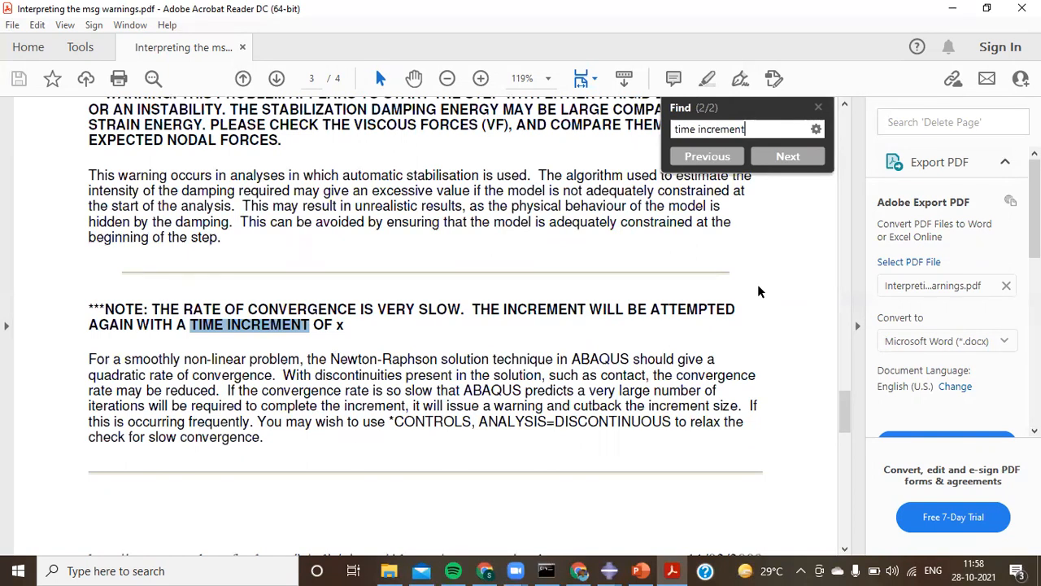
key("Return")
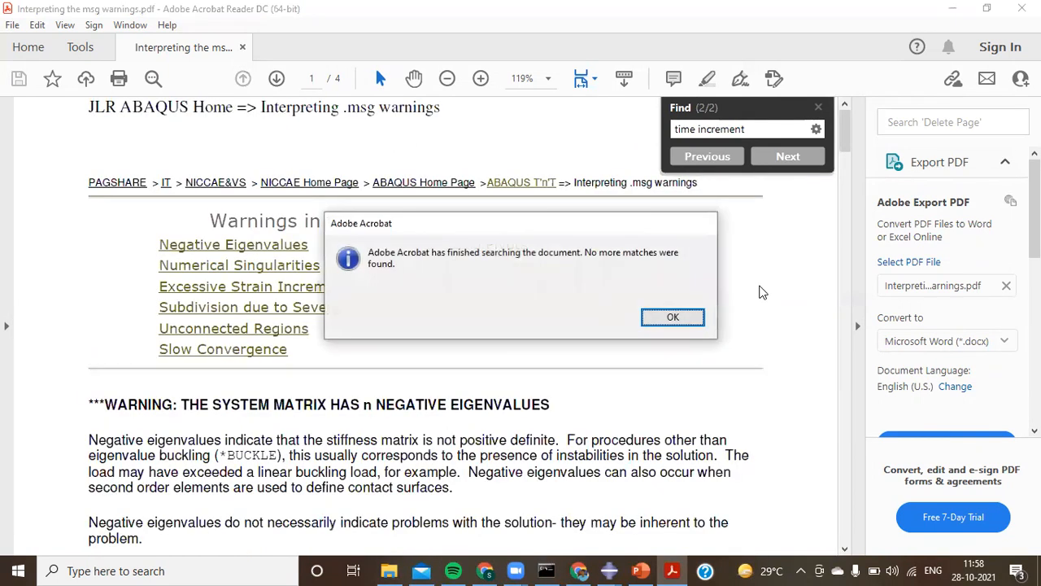
key("Return")
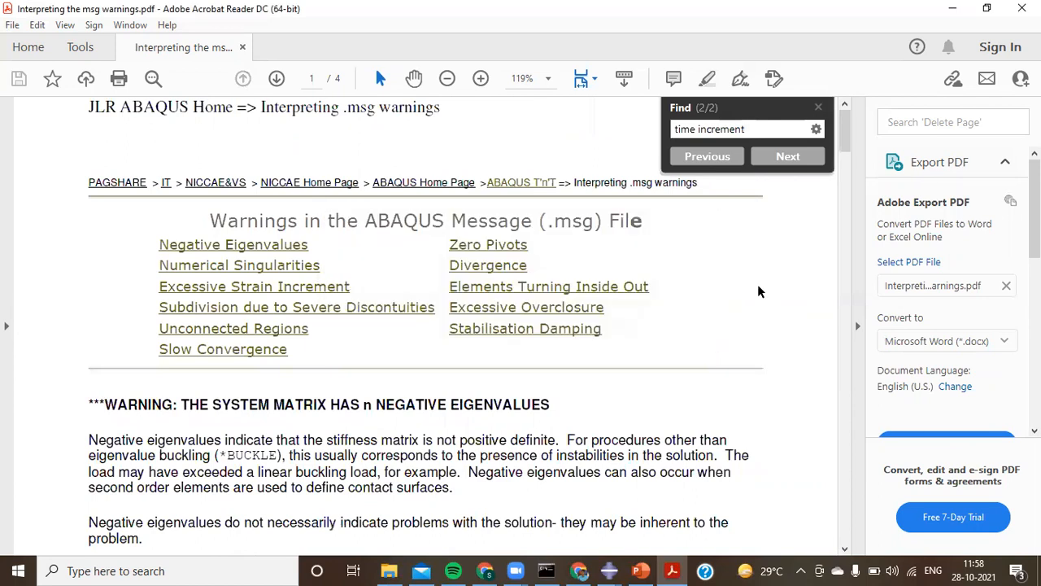
Read through the message warnings PDF from the negative eigenvalues section to the unconnected regions section
scroll(266, 269, "down", 1)
scroll(266, 270, "down", 6)
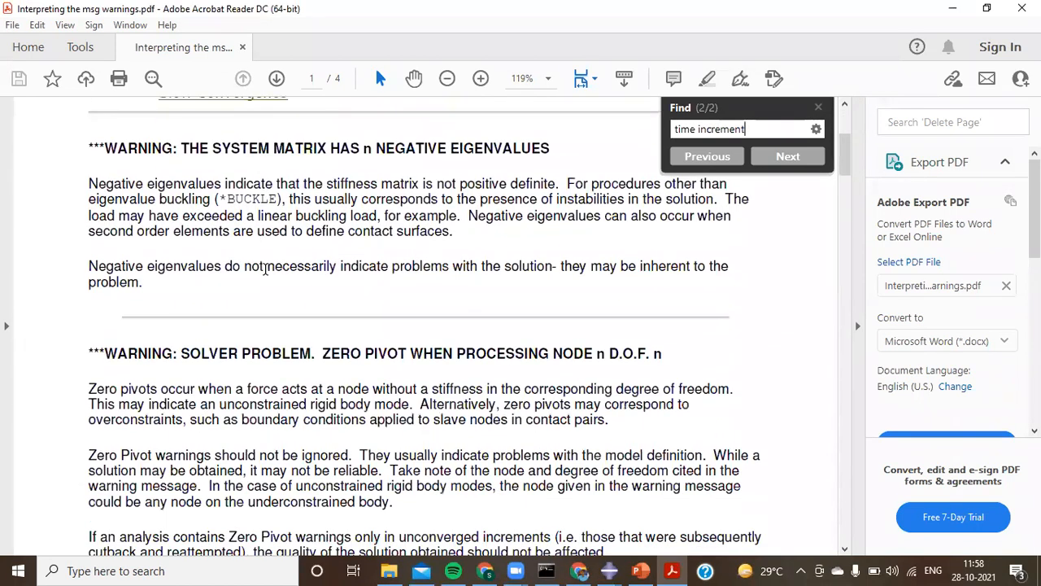
scroll(265, 269, "down", 2)
scroll(265, 270, "down", 5)
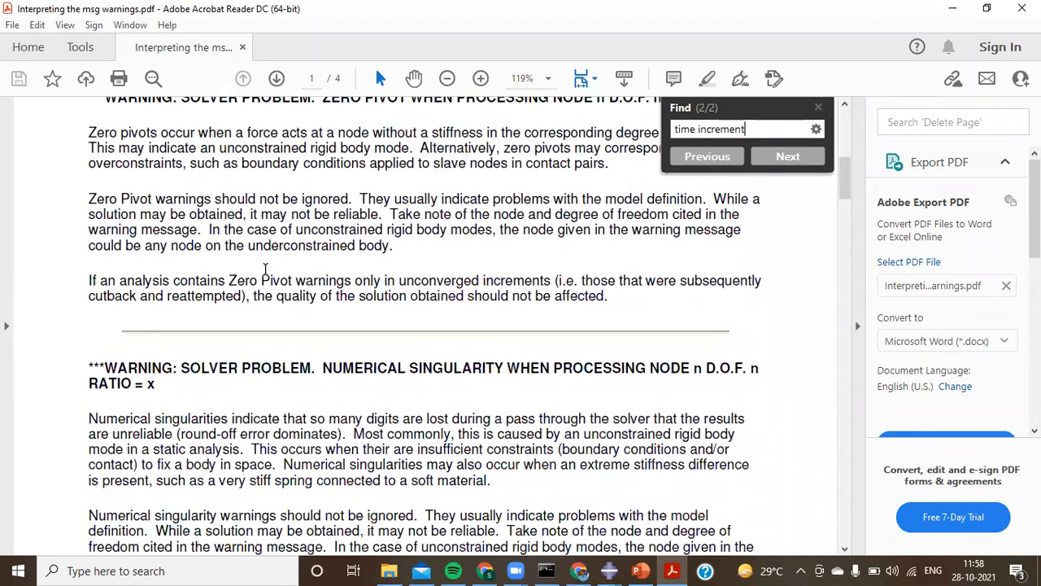
scroll(265, 269, "down", 15)
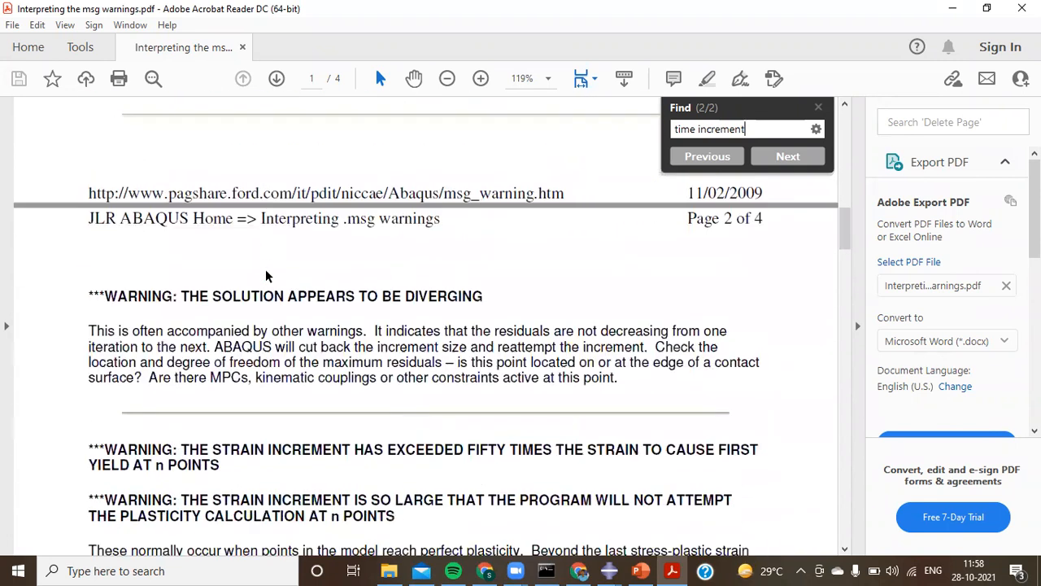
scroll(265, 275, "down", 2)
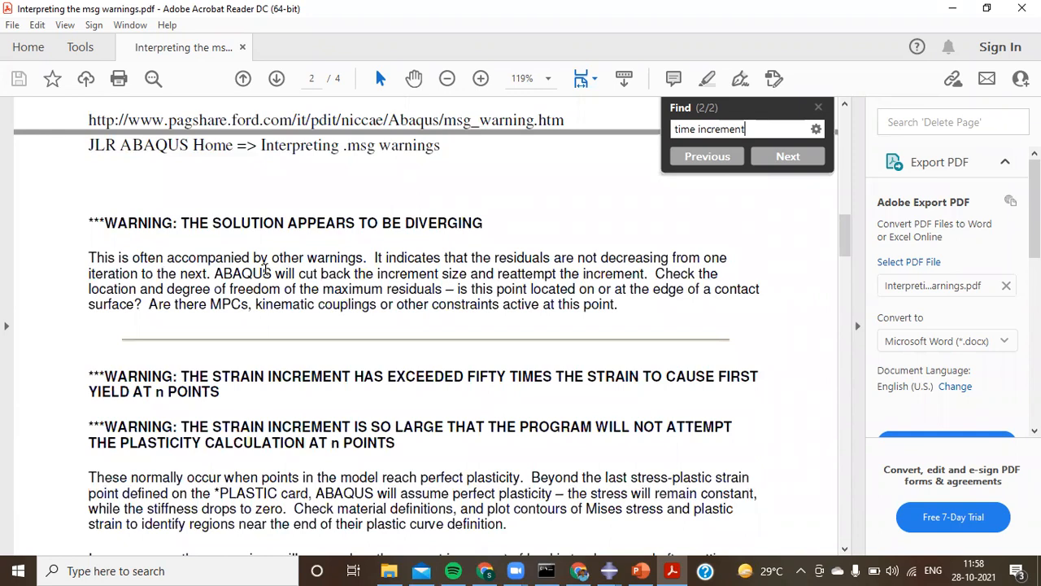
scroll(265, 269, "down", 7)
scroll(265, 269, "down", 6)
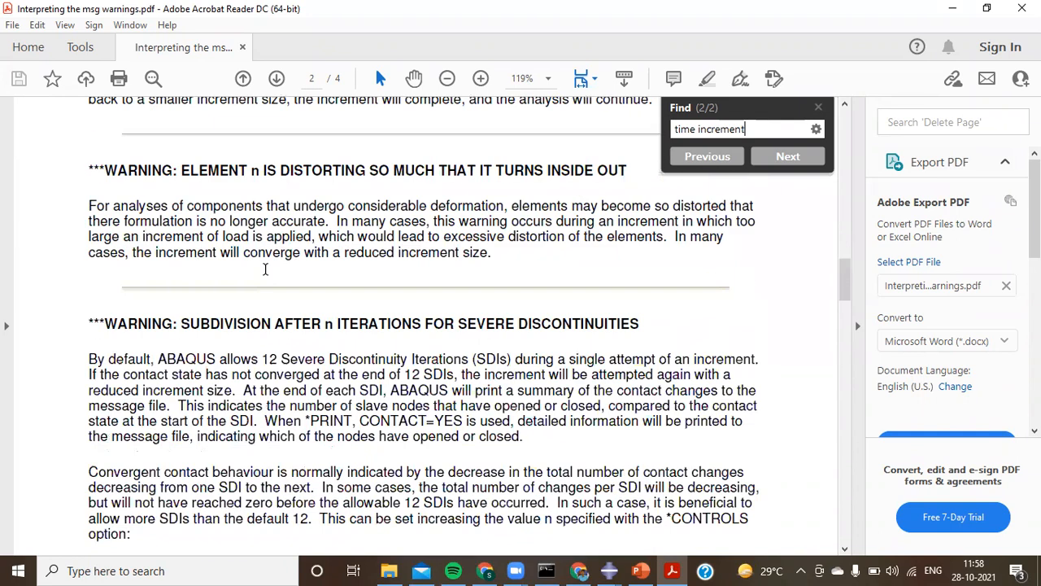
scroll(265, 270, "down", 7)
scroll(266, 269, "down", 9)
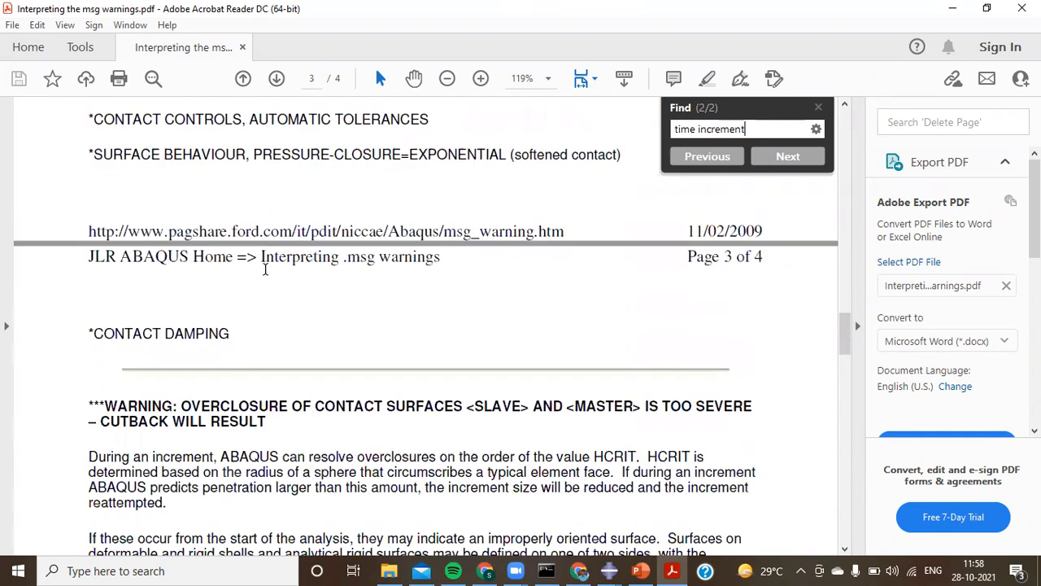
scroll(266, 269, "down", 1)
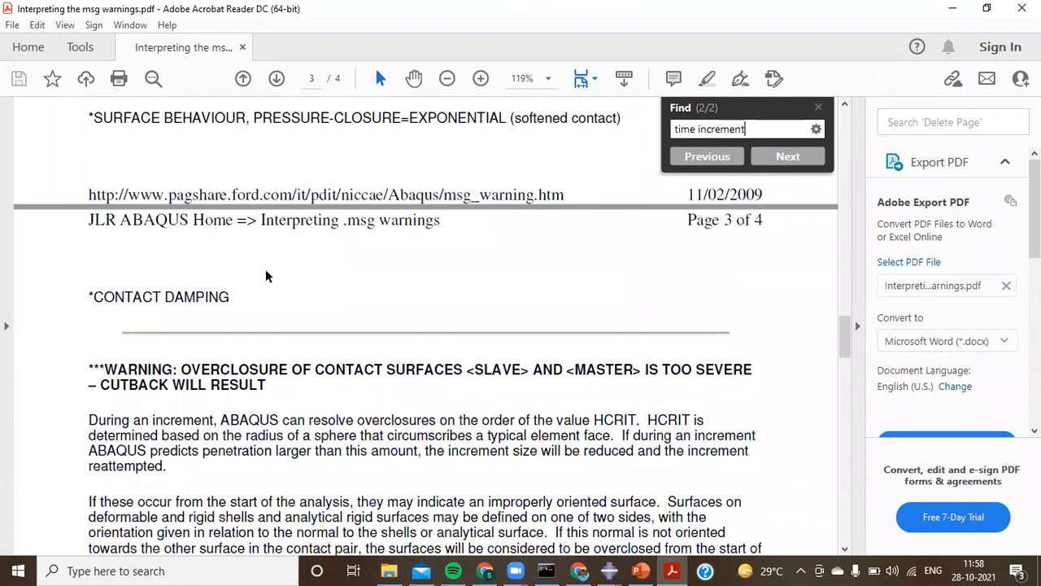
scroll(265, 275, "down", 10)
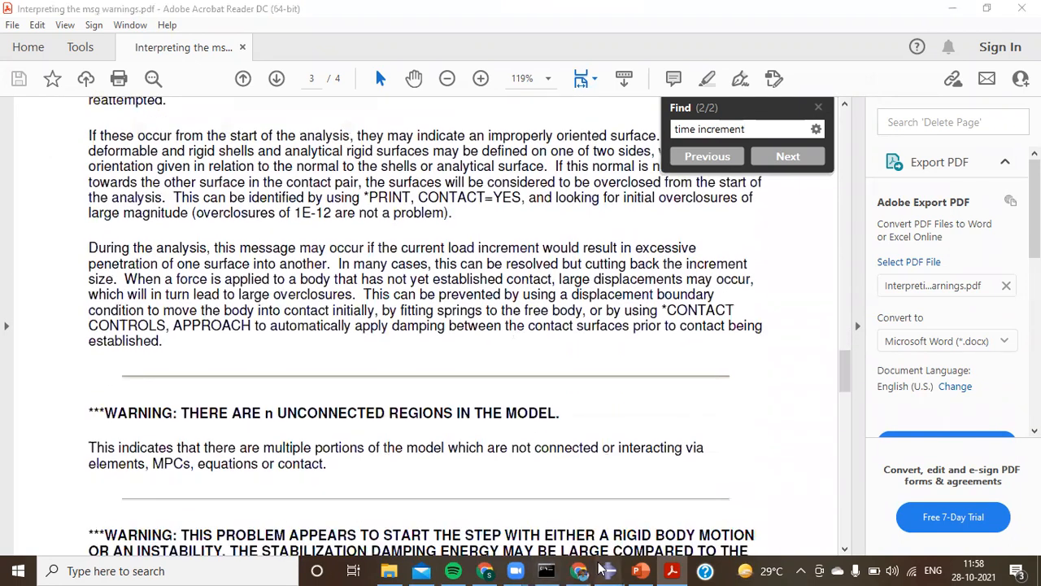
Switch to the Force_R28102021_B job monitor and review its warnings back to the first entry
mouse_move(608, 570)
left_click(645, 515)
left_click_drag(12, 367, 33, 366)
left_click(99, 324)
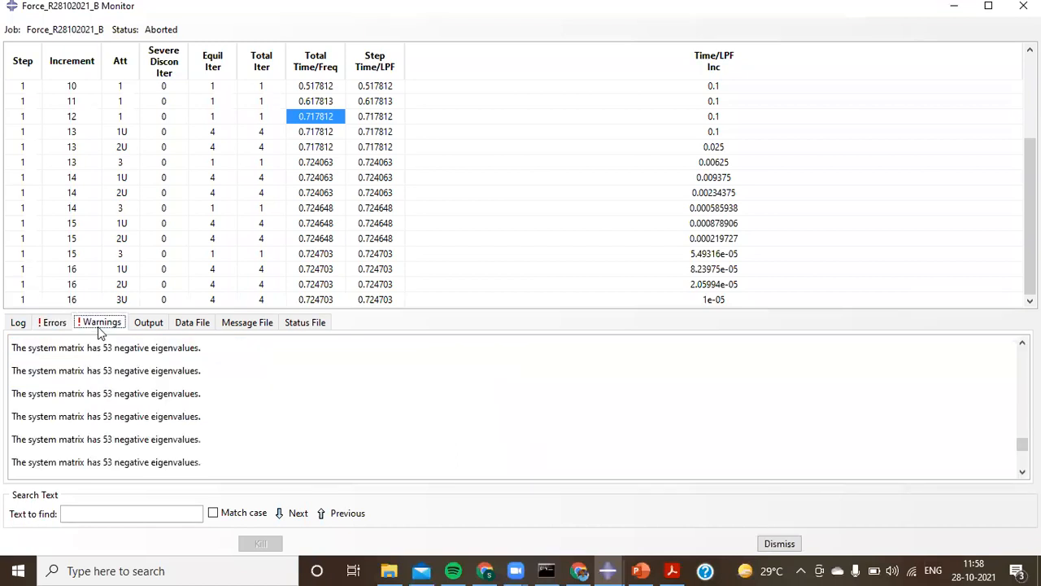
scroll(98, 405, "up", 5)
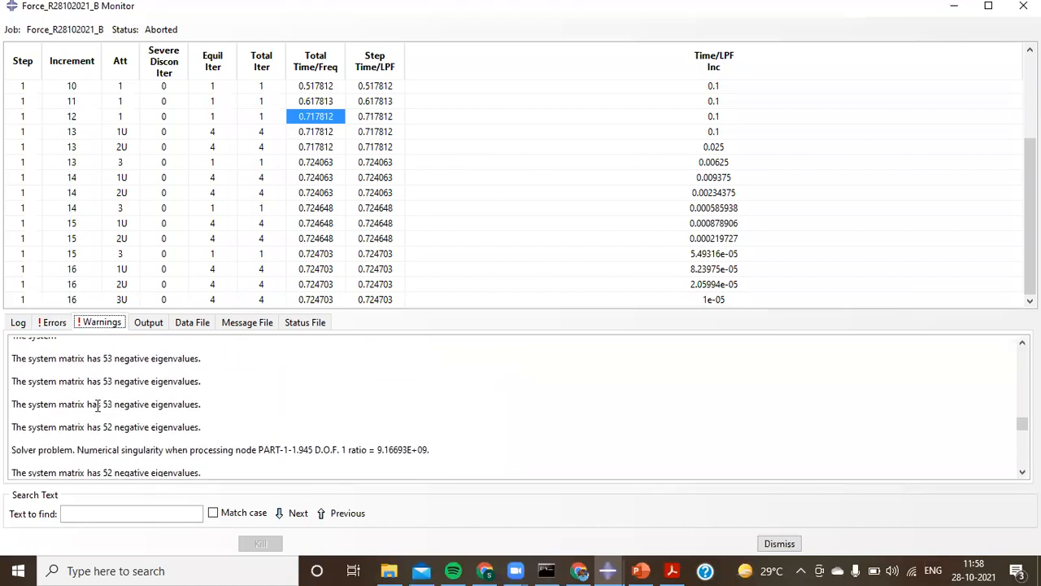
scroll(98, 405, "up", 10)
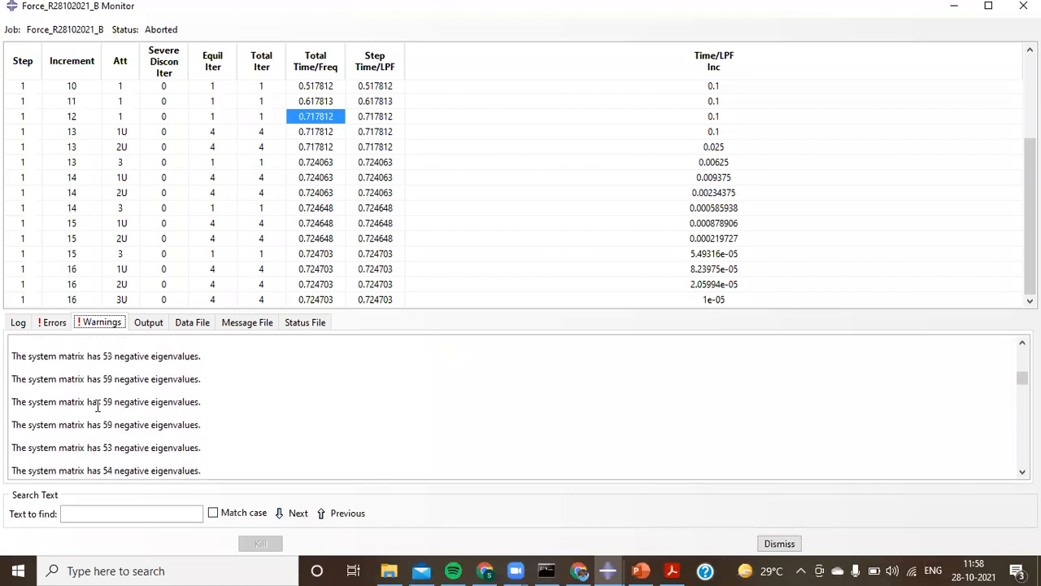
scroll(98, 405, "up", 2)
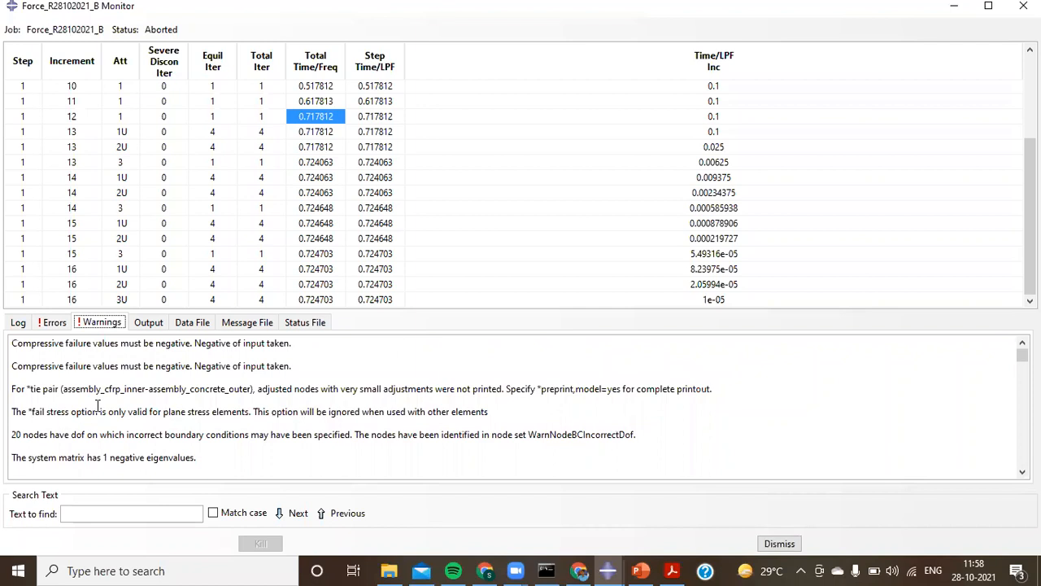
Highlight the warnings about 1 and 11 negative eigenvalues in the system matrix, then return to the start of the warnings
left_click(203, 459)
left_click_drag(202, 459, 28, 457)
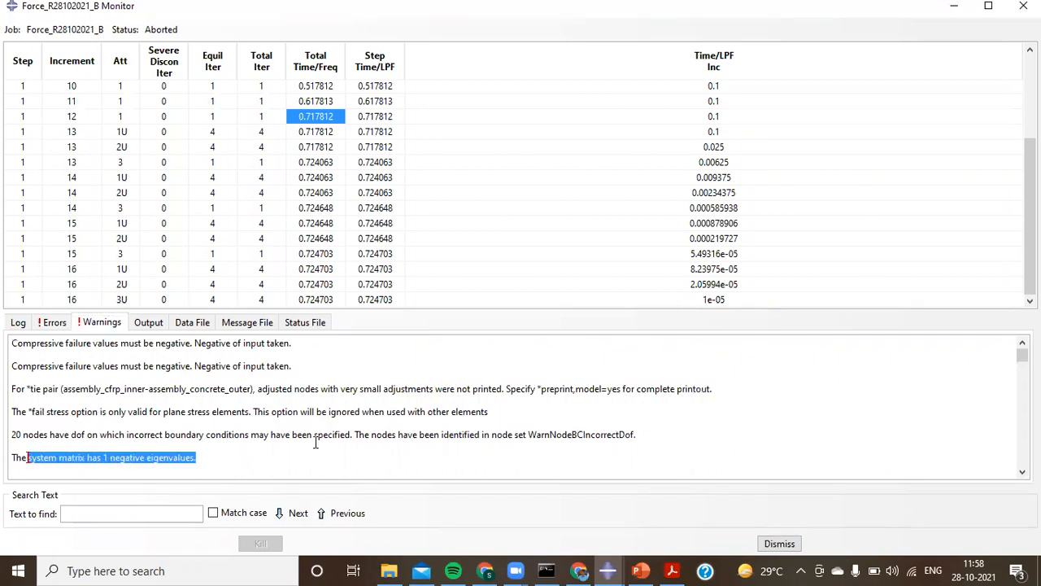
scroll(273, 442, "down", 1)
scroll(232, 429, "down", 1)
left_click(203, 423)
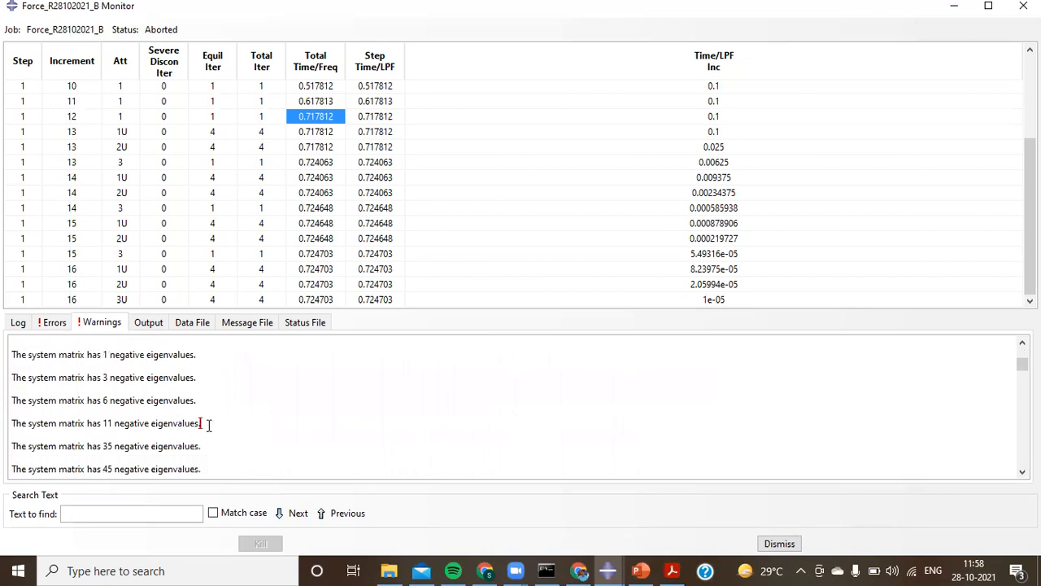
left_click_drag(203, 423, 6, 423)
scroll(130, 428, "up", 2)
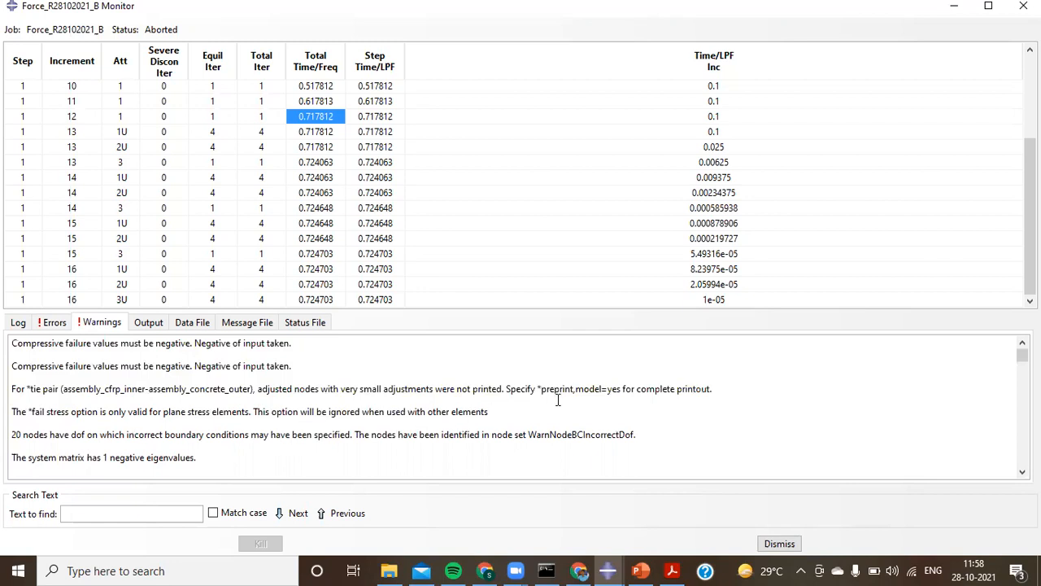
Highlight the tie pair warning and the first compressive failure values warning, then look further through the negative eigenvalue warnings
mouse_move(15, 394)
left_mouse_down()
mouse_move(97, 395)
mouse_move(11, 400)
left_mouse_up()
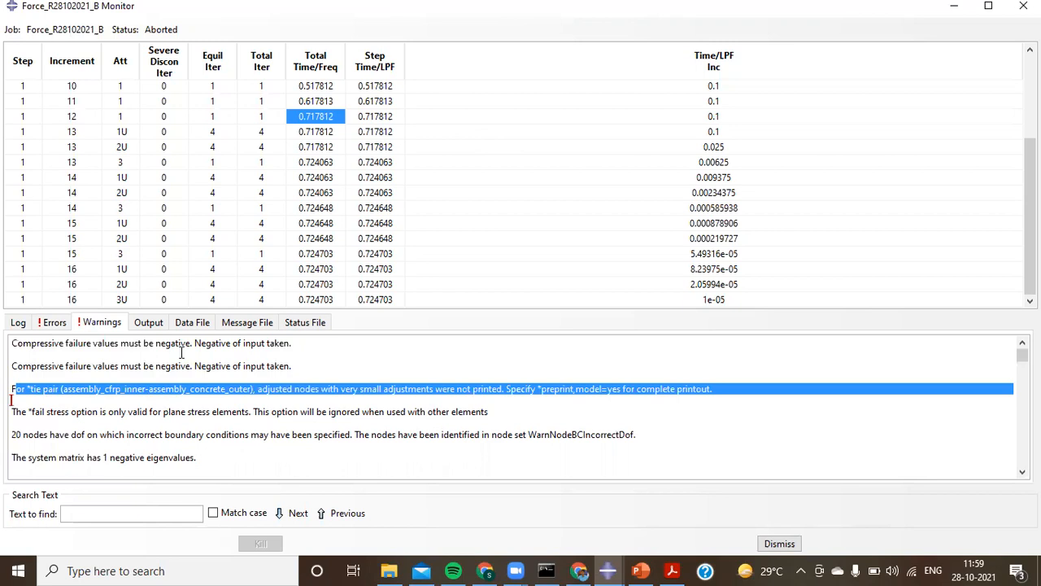
left_click_drag(291, 344, 9, 342)
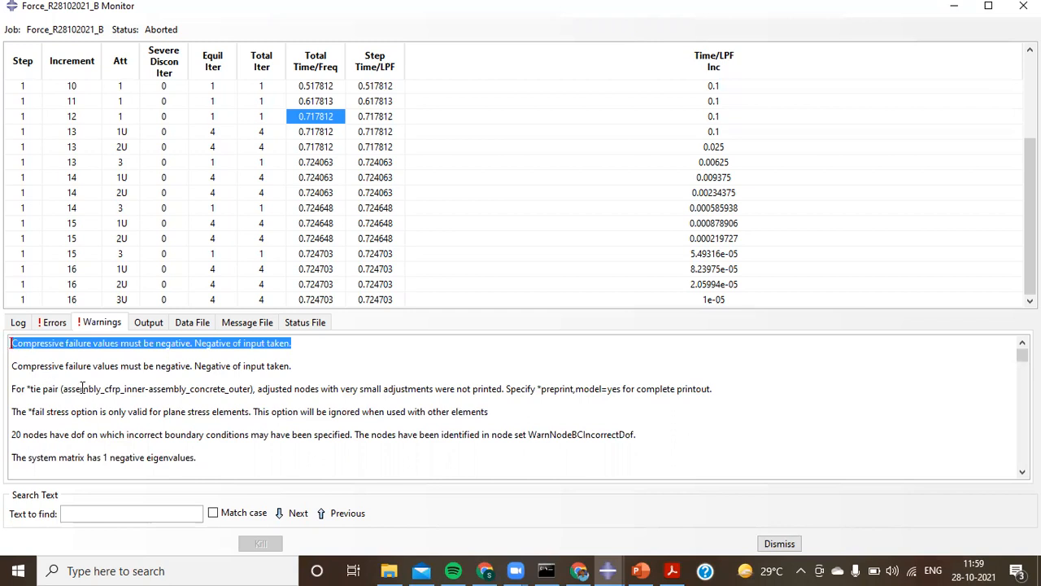
scroll(65, 387, "down", 2)
scroll(82, 387, "down", 3)
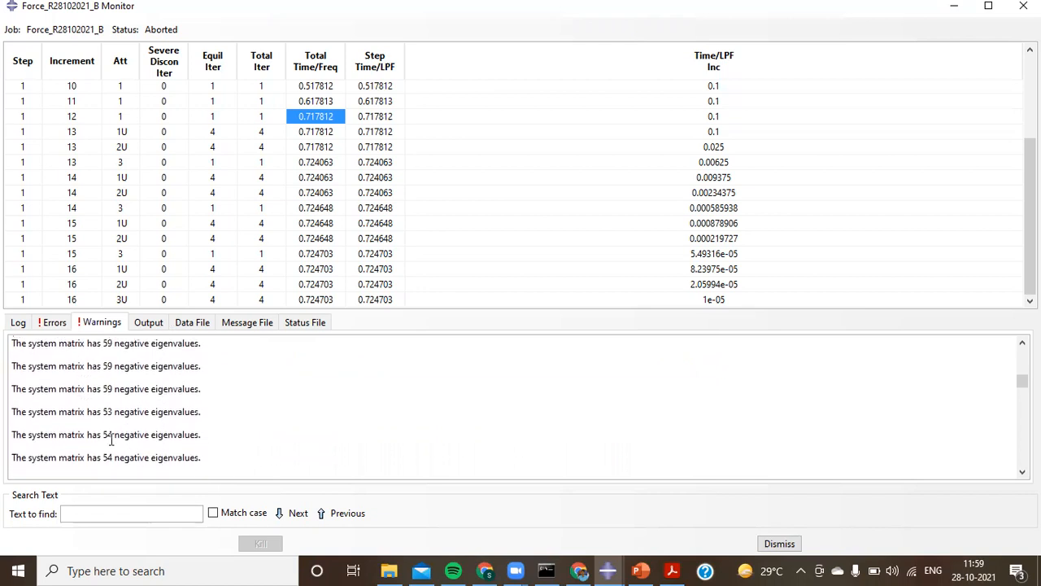
Switch to the message warnings PDF in Acrobat Reader and try searching it for "negetive"
left_click(672, 570)
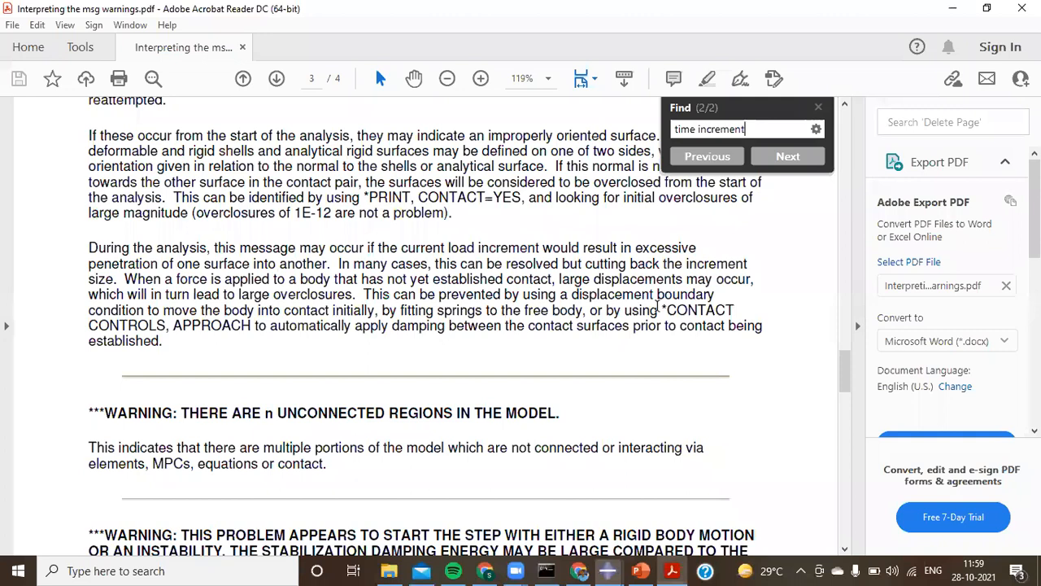
left_click_drag(752, 130, 616, 133)
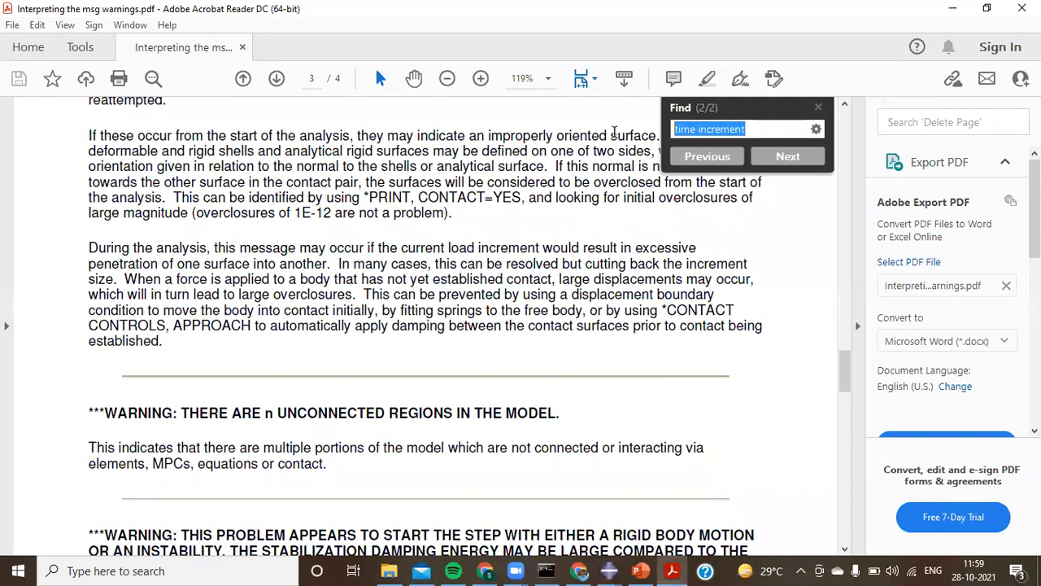
type("negetive")
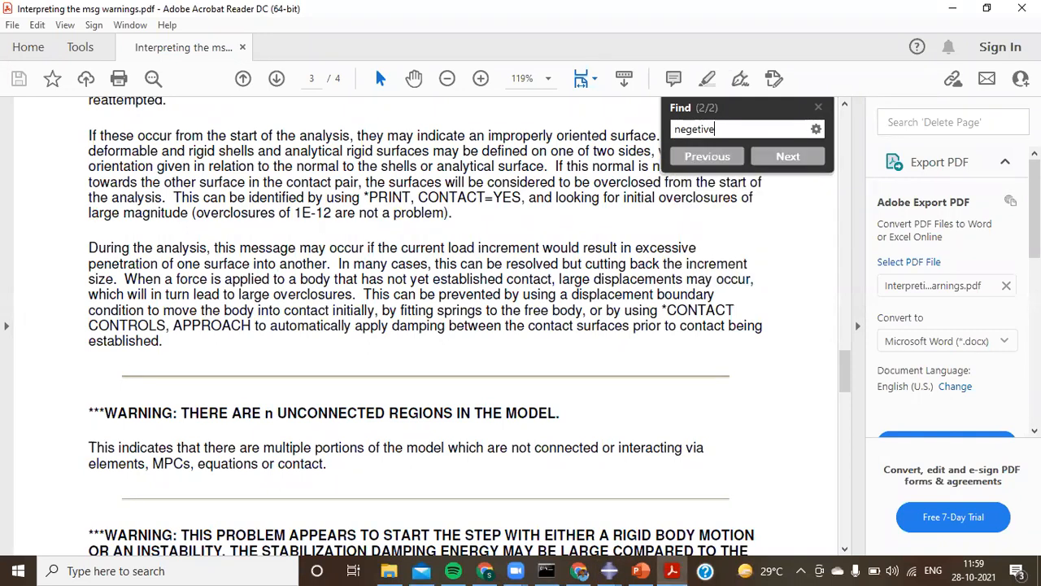
key("Return")
key("Return")
key("Return")
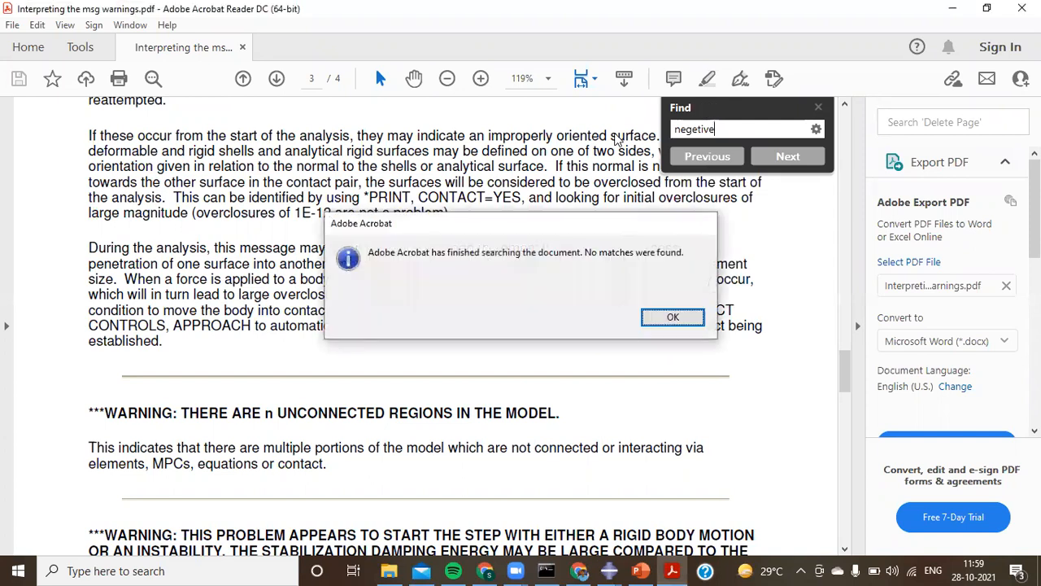
key("Return")
Search the PDF for "matrix" instead and highlight "NEGATIVE EIGENVALUES" in the matching warning heading
key("BackSpace")
key("BackSpace")
key("BackSpace")
key("BackSpace")
key("BackSpace")
key("BackSpace")
key("BackSpace")
key("BackSpace")
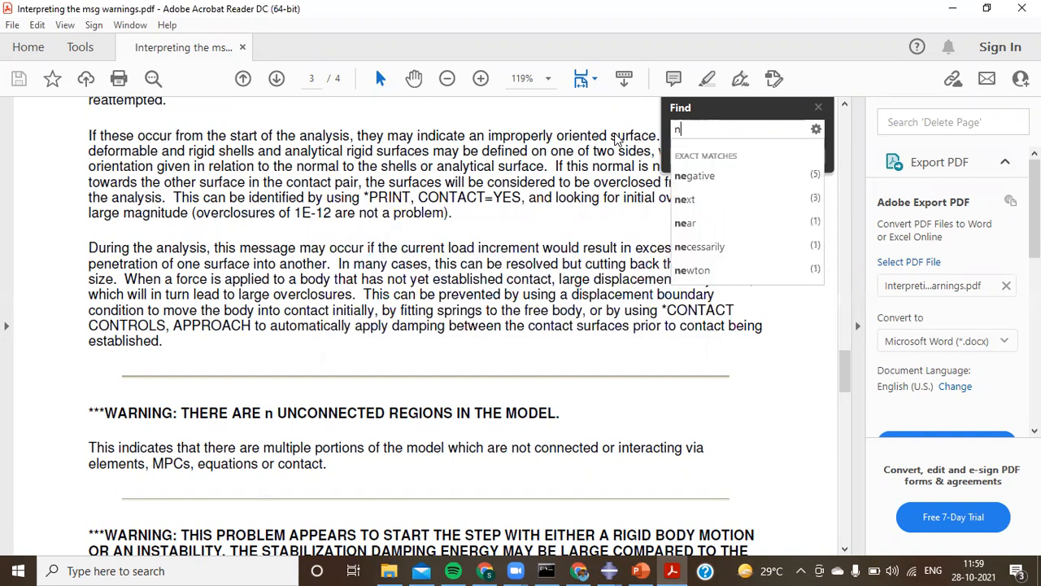
type("matrix")
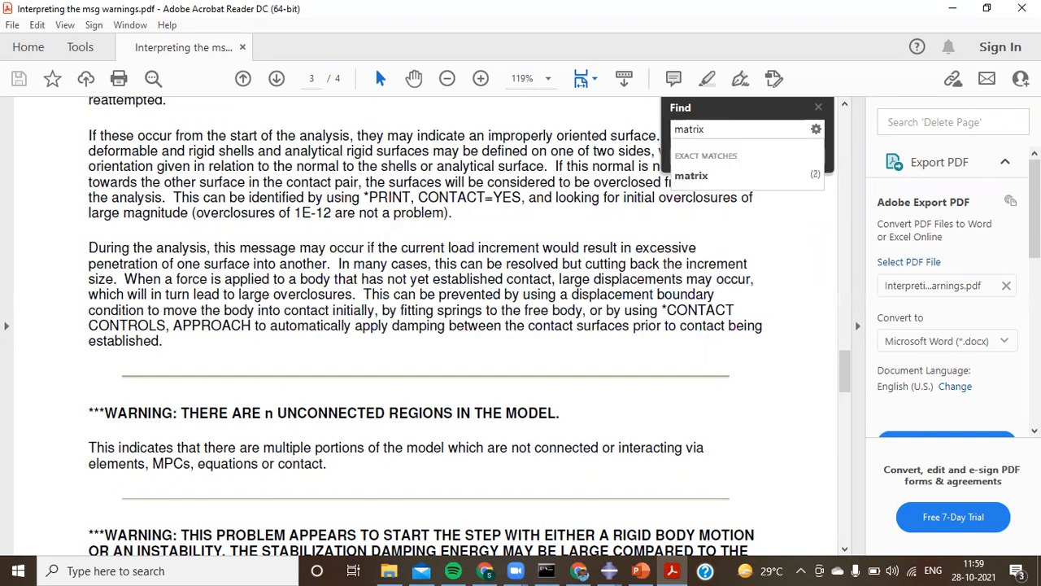
key("Return")
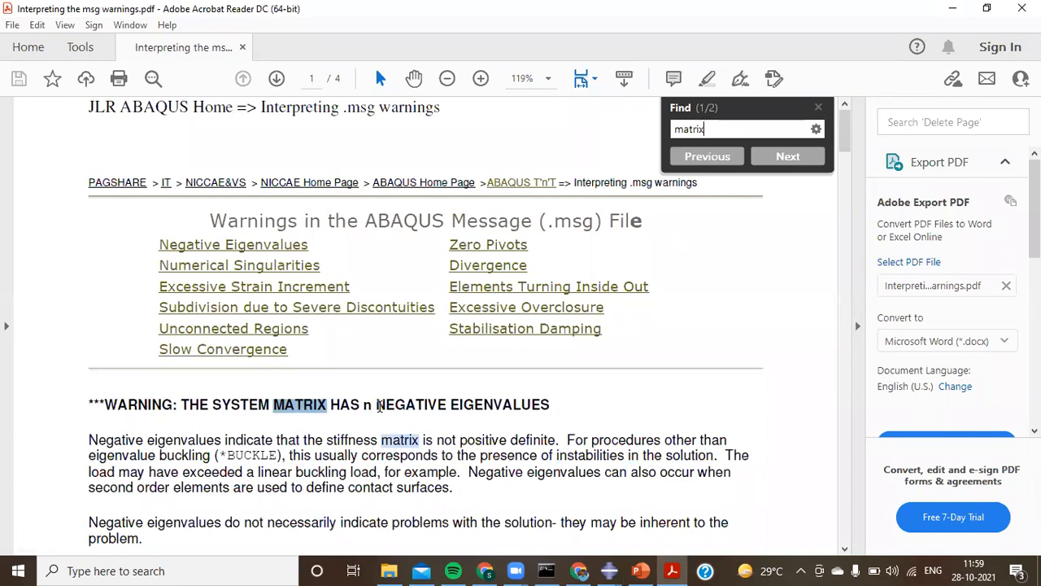
left_click_drag(376, 404, 549, 405)
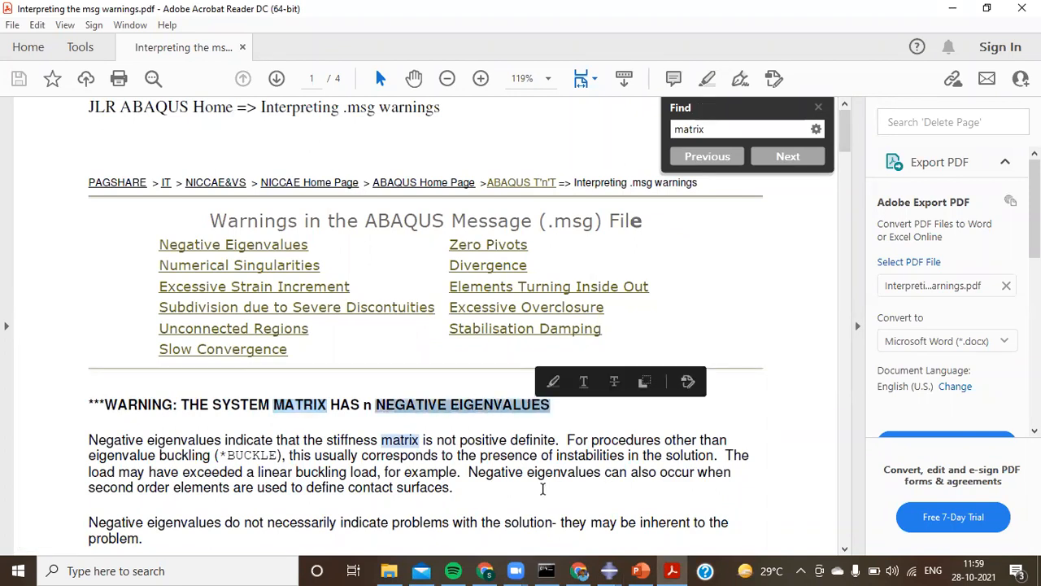
Switch back to the job monitor and highlight a warning about 59 negative eigenvalues to compare its wording
mouse_move(609, 570)
left_click(675, 509)
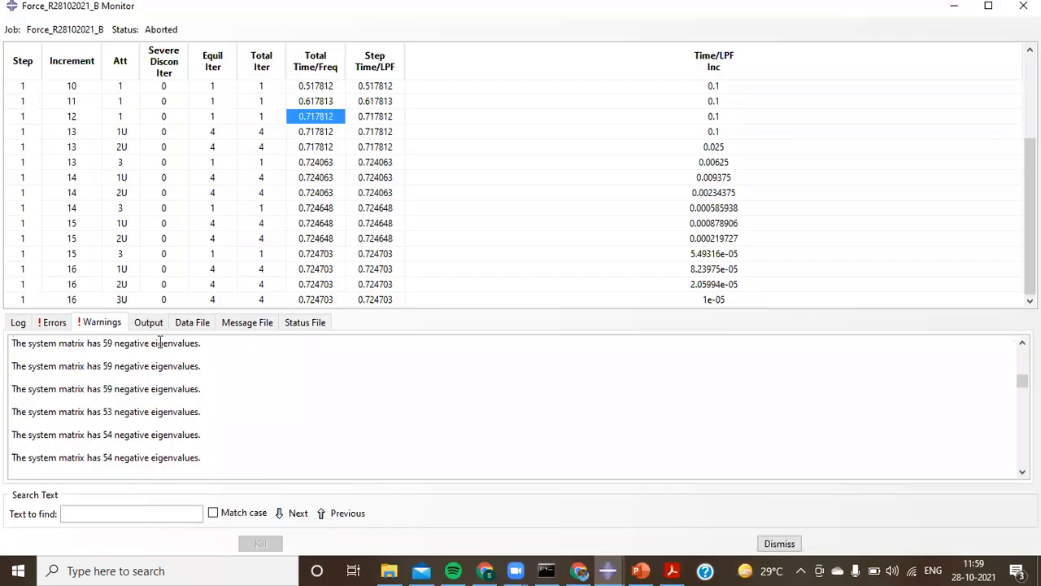
left_click_drag(208, 368, 8, 366)
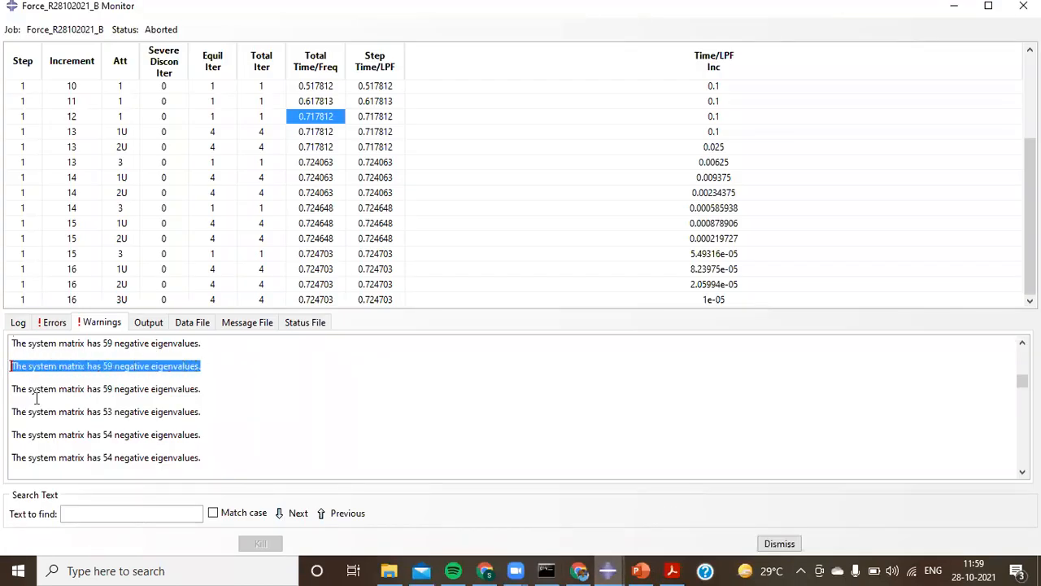
Return to the message warnings PDF and read both paragraphs explaining negative eigenvalues, highlighting the text while reading
left_click(677, 567)
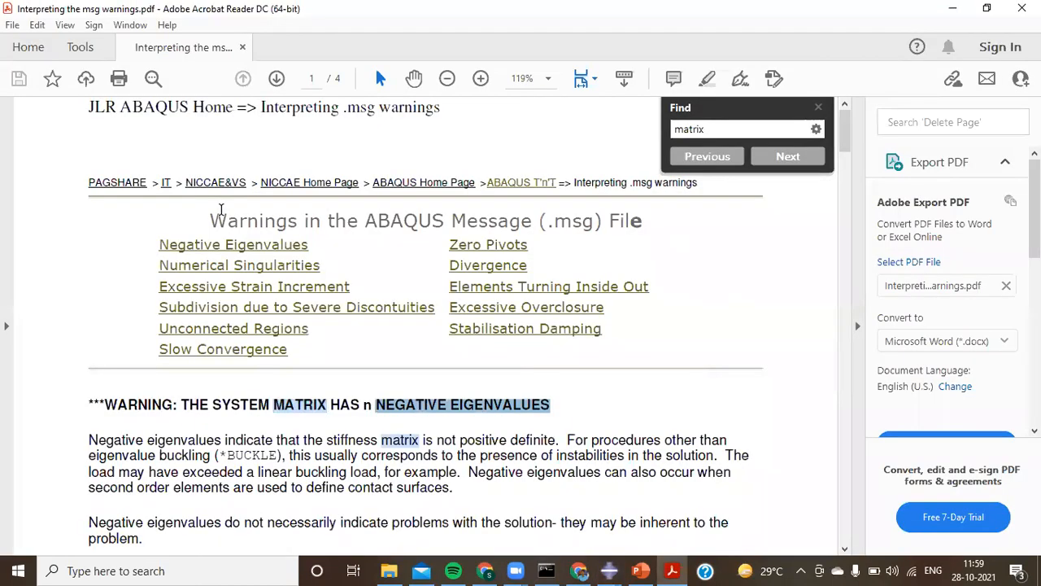
scroll(220, 214, "down", 3)
left_click_drag(90, 257, 545, 261)
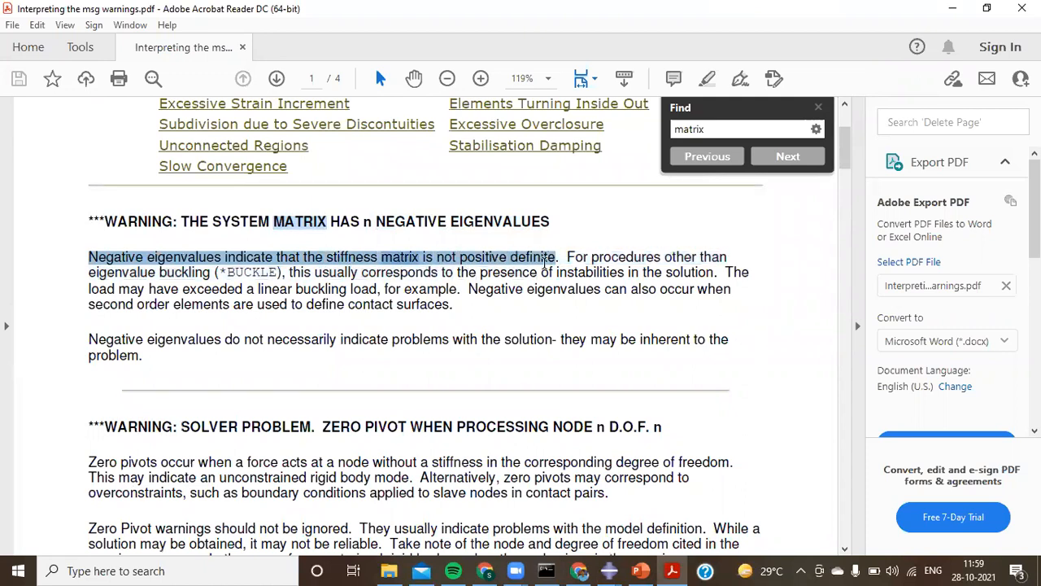
left_click_drag(545, 261, 397, 287)
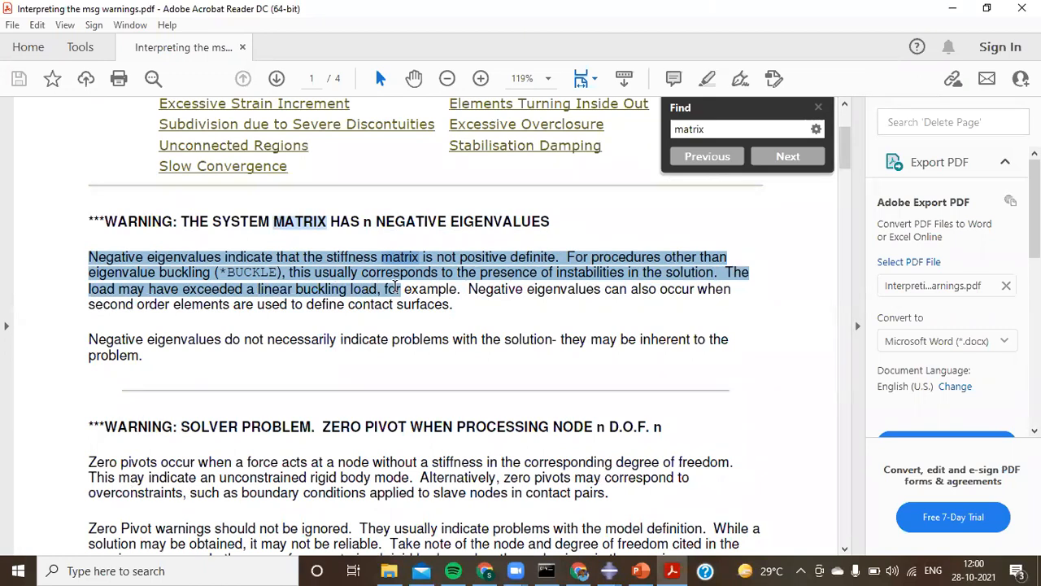
left_click_drag(396, 287, 465, 317)
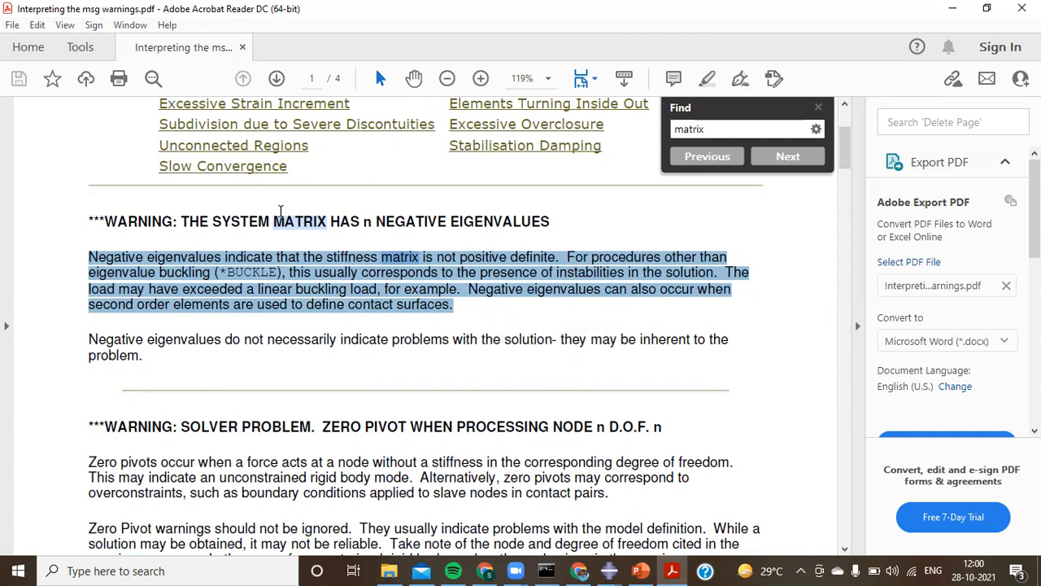
left_click_drag(199, 340, 468, 342)
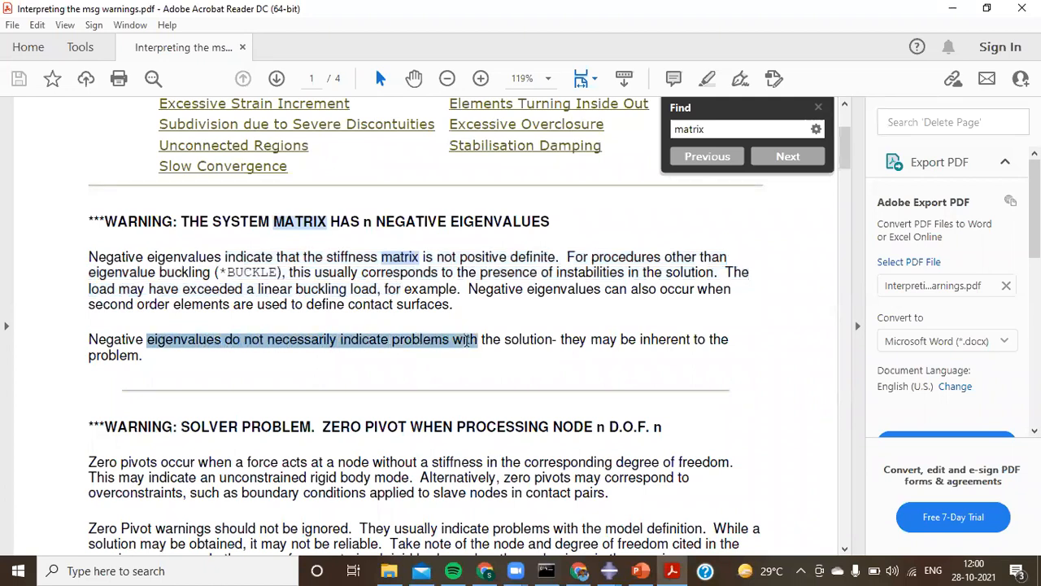
left_click_drag(468, 343, 693, 353)
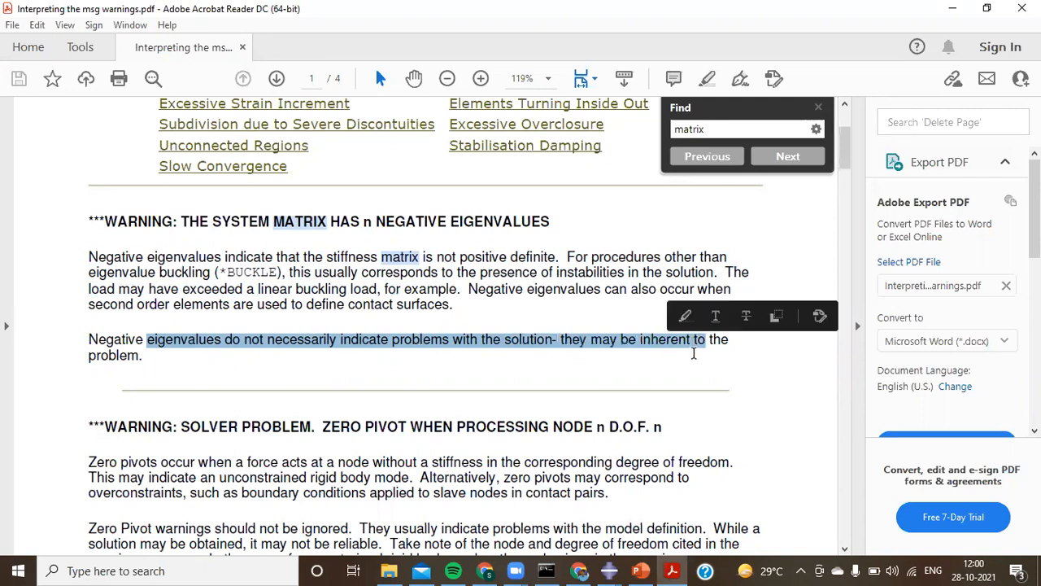
left_click(599, 290)
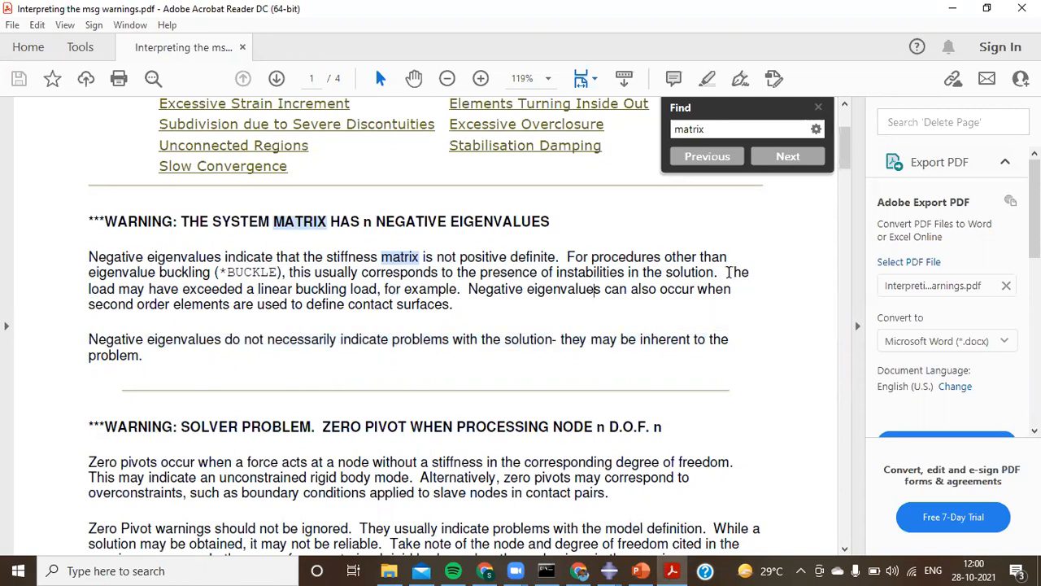
Highlight the PDF's remark about exceeding a linear buckling load, and review the start of the message file in an enlarged job monitor pane
mouse_move(728, 272)
left_mouse_down()
mouse_move(764, 290)
mouse_move(441, 306)
mouse_move(330, 294)
mouse_move(383, 293)
mouse_move(373, 301)
left_mouse_up()
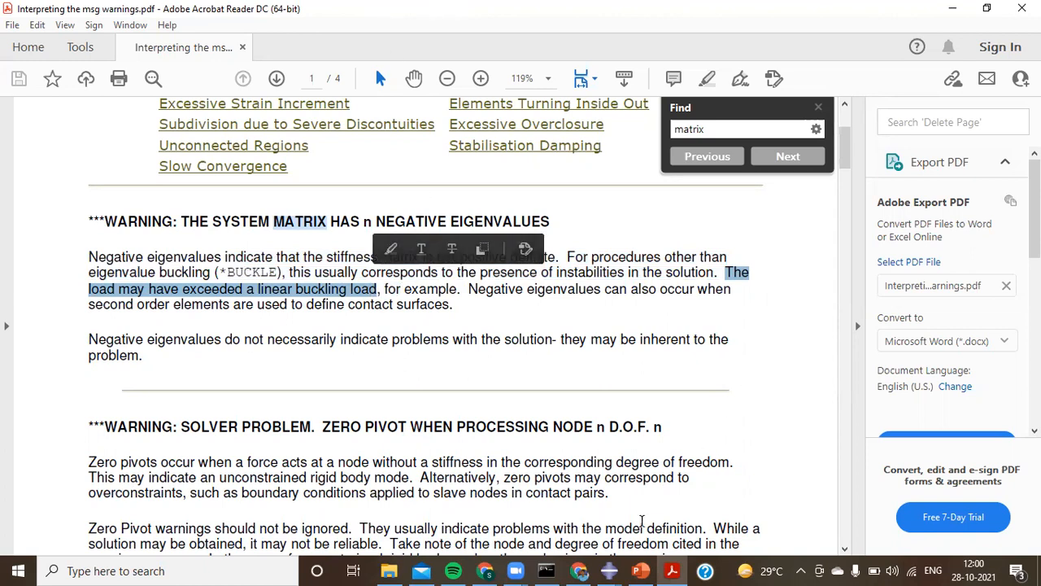
mouse_move(614, 569)
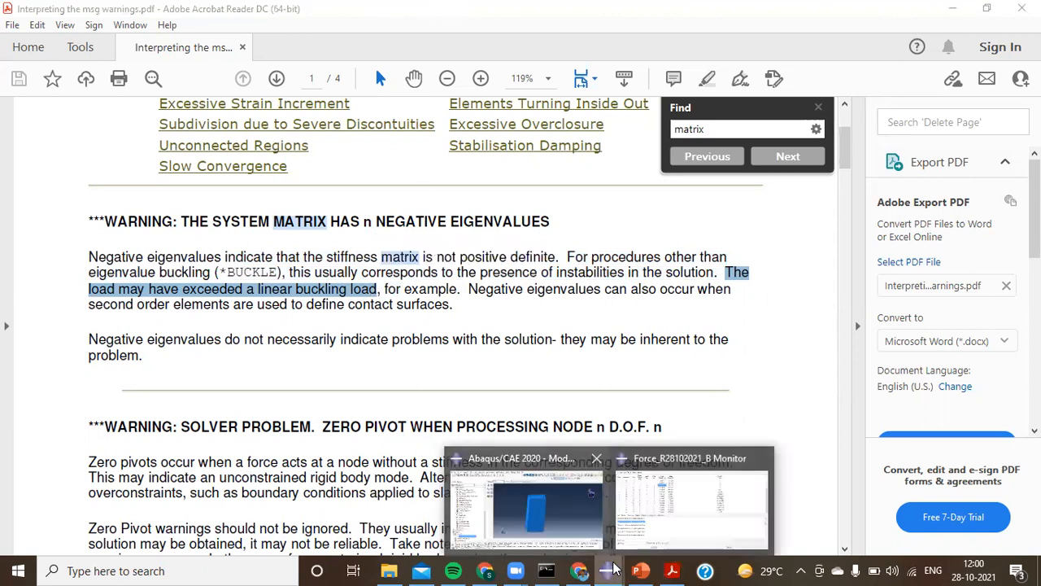
left_click(691, 498)
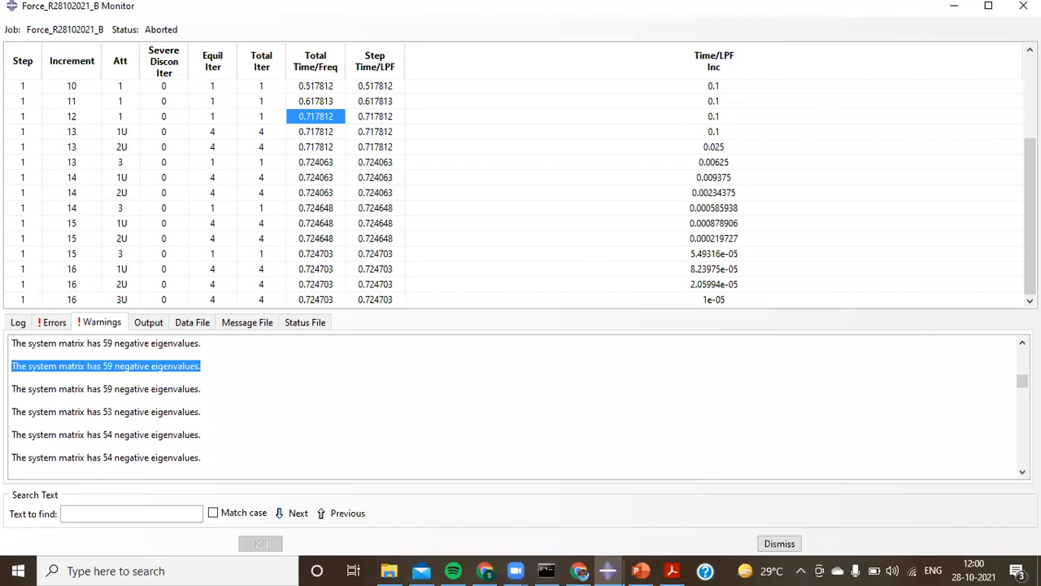
left_click(240, 325)
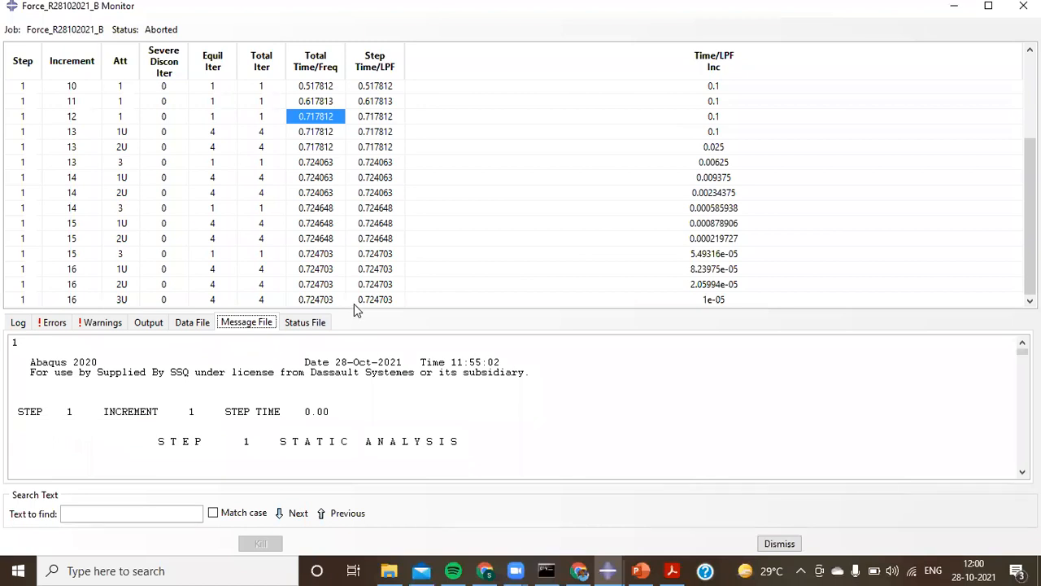
left_click_drag(356, 309, 355, 135)
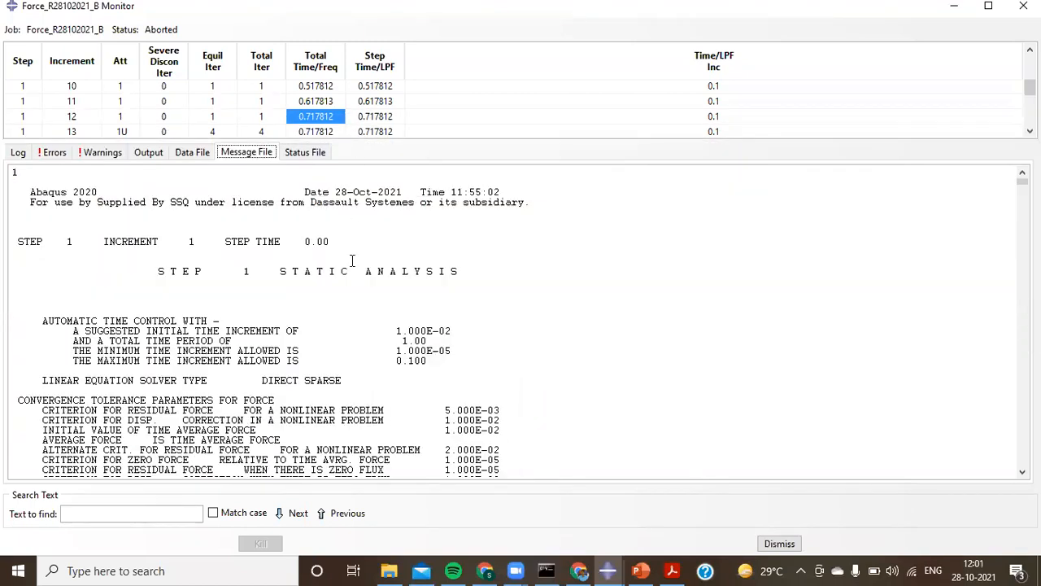
scroll(352, 285, "down", 7)
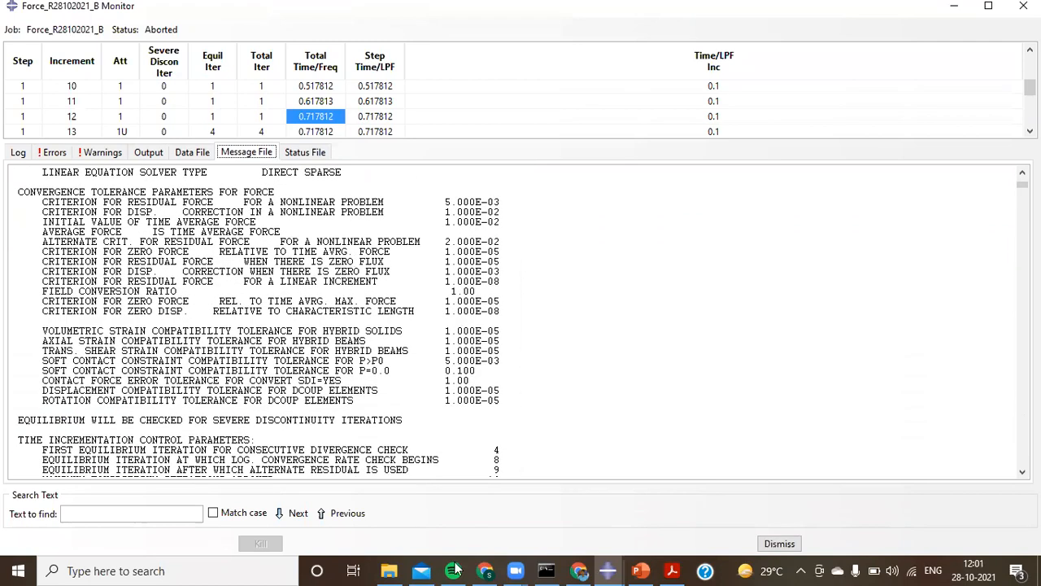
Switch to File Explorer and browse to the folder D:\PLAXIS Running Batch Video\NIT SIL\ABAQUS SOLVING\5. 28102021
left_click(389, 570)
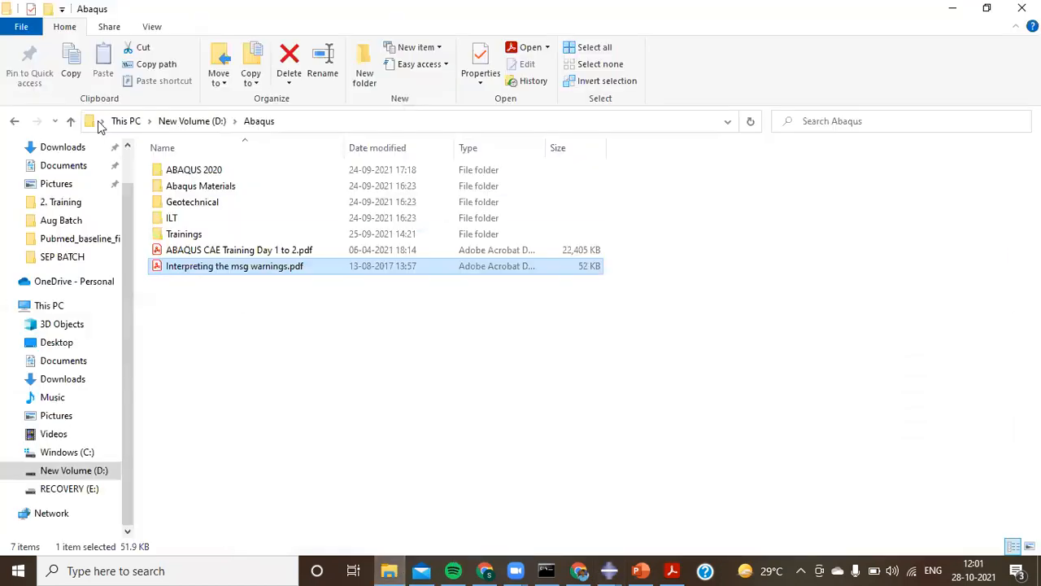
double_click(70, 121)
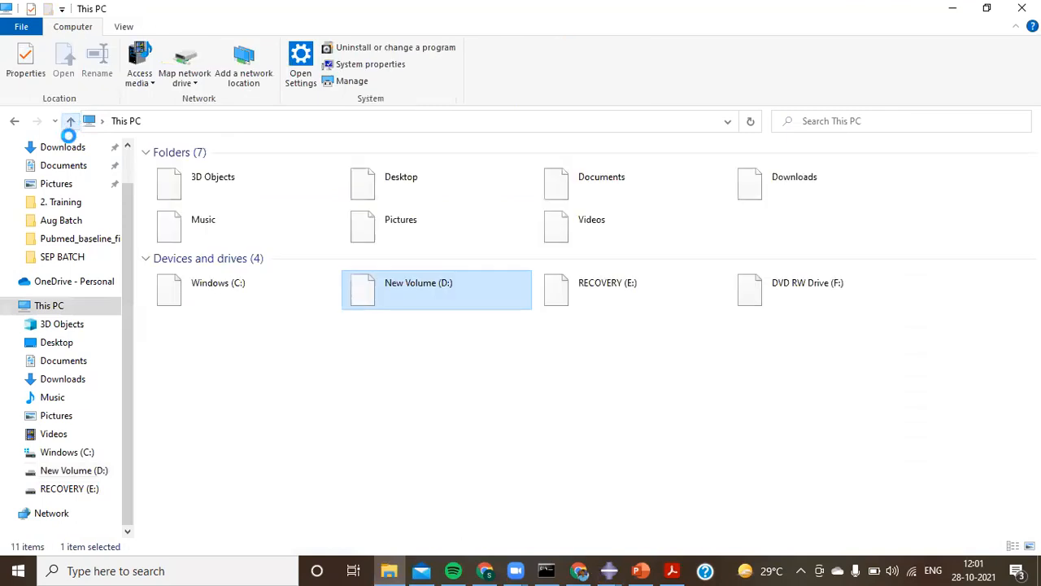
double_click(435, 302)
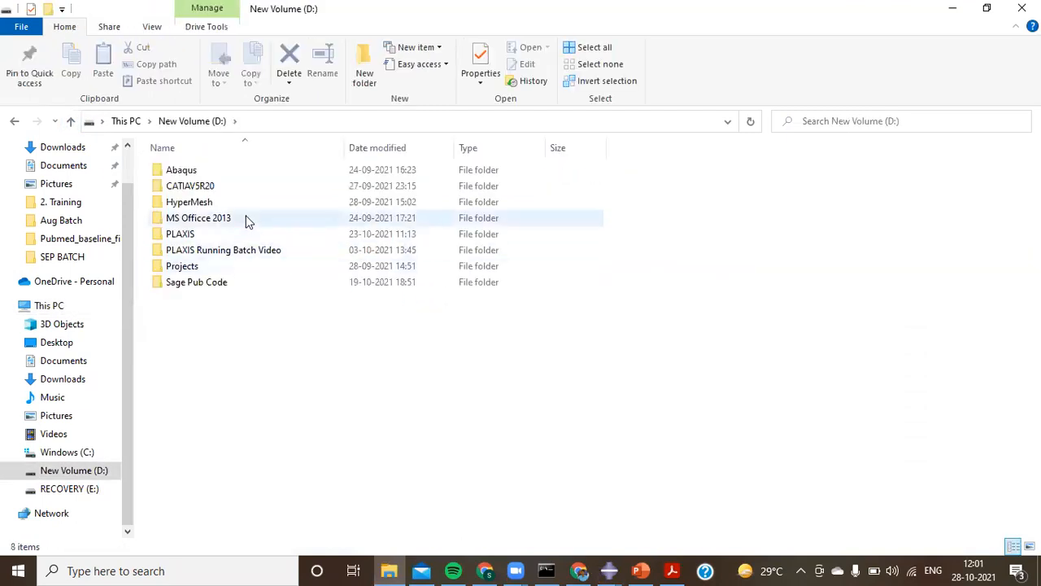
double_click(235, 259)
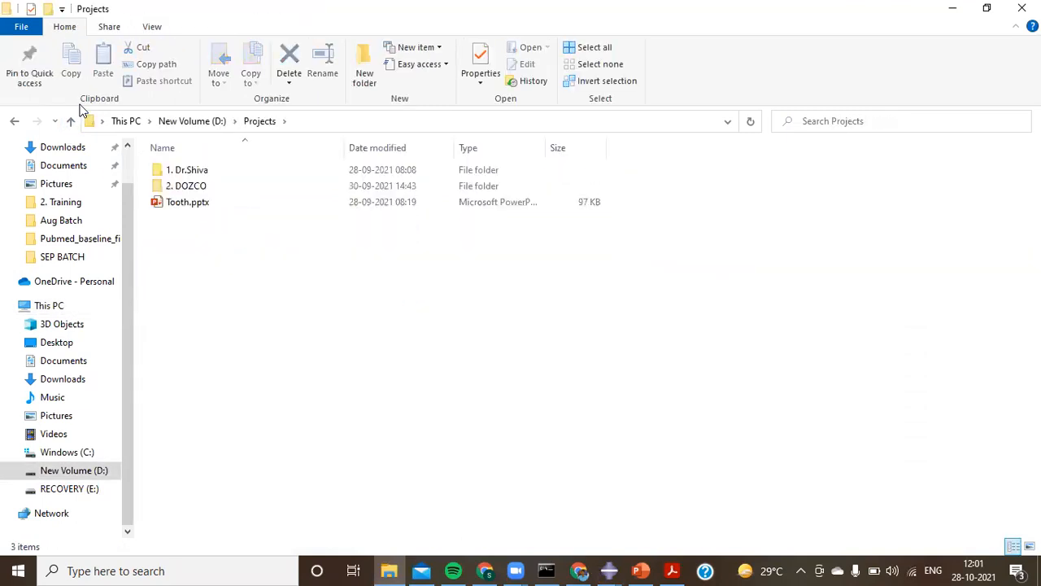
left_click(70, 122)
double_click(223, 252)
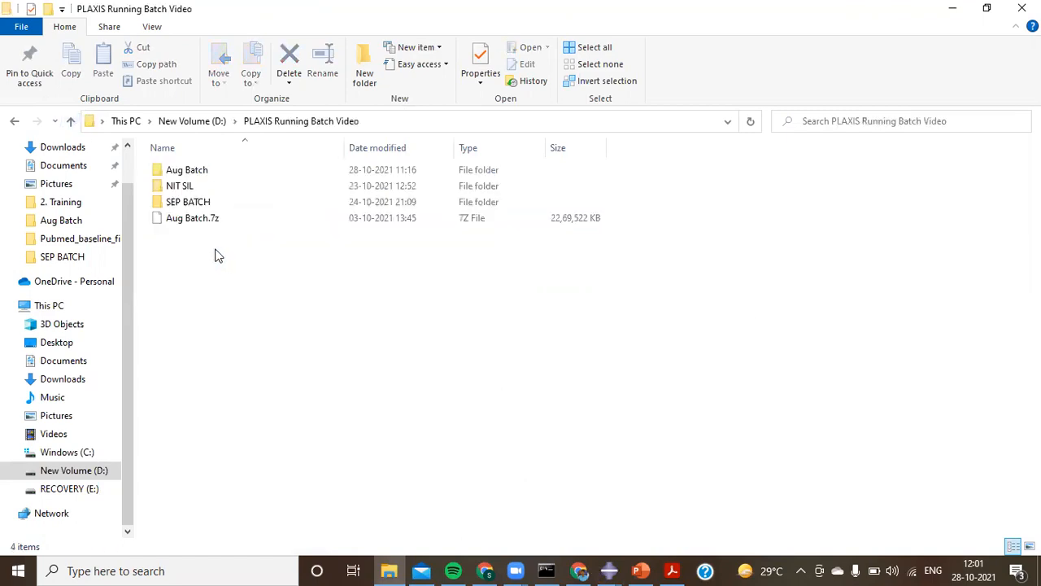
double_click(205, 189)
left_click(215, 173)
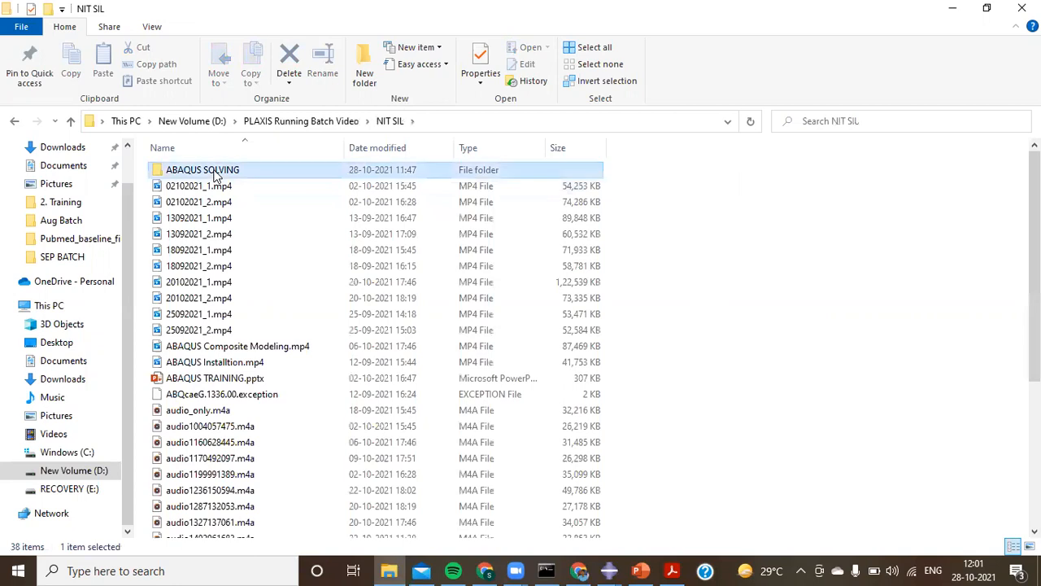
double_click(215, 173)
double_click(208, 234)
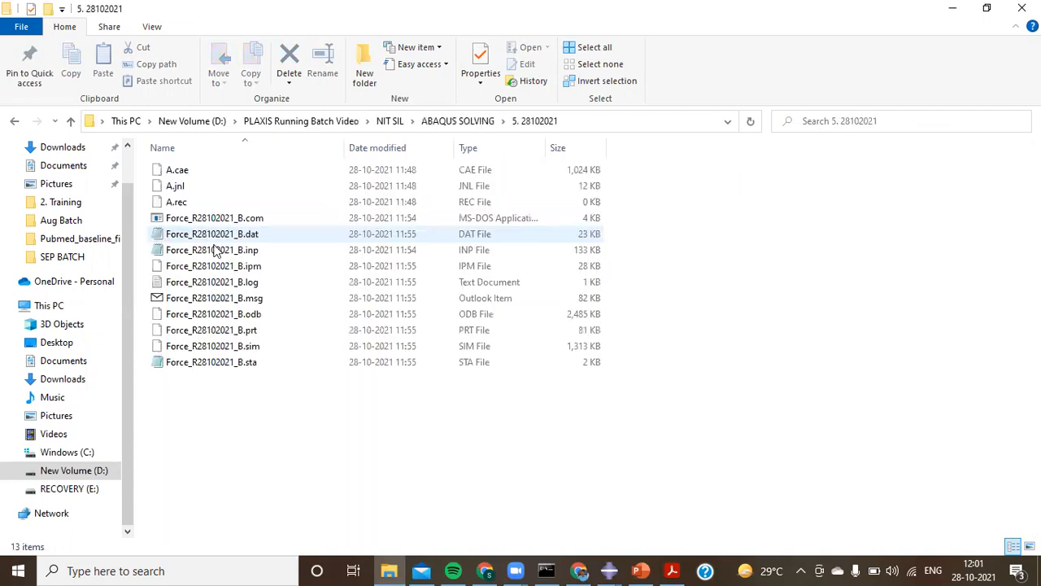
Open Force_R28102021_B.msg in Notepad and maximize its window
left_click(504, 299)
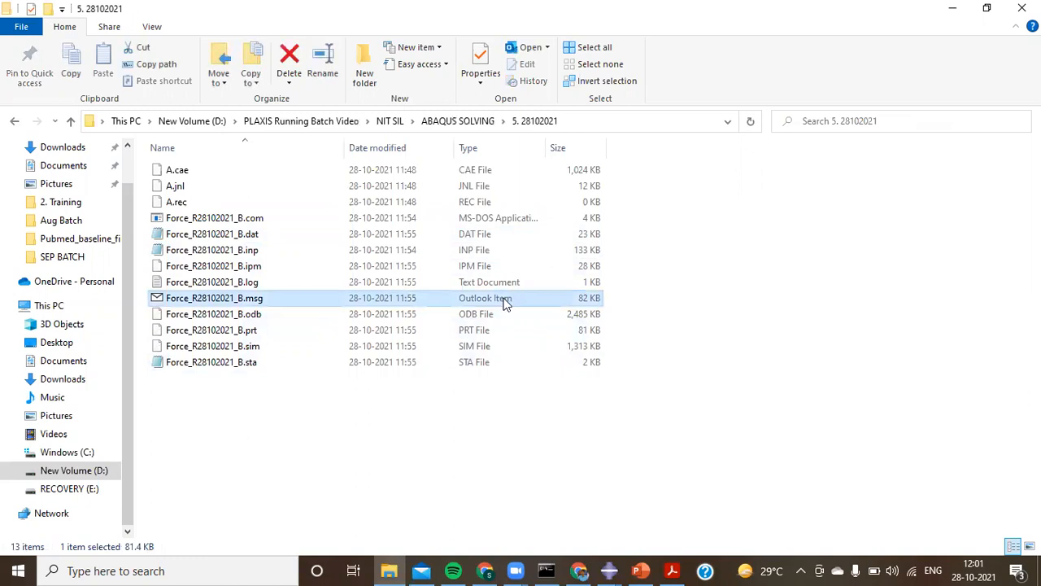
right_click(504, 299)
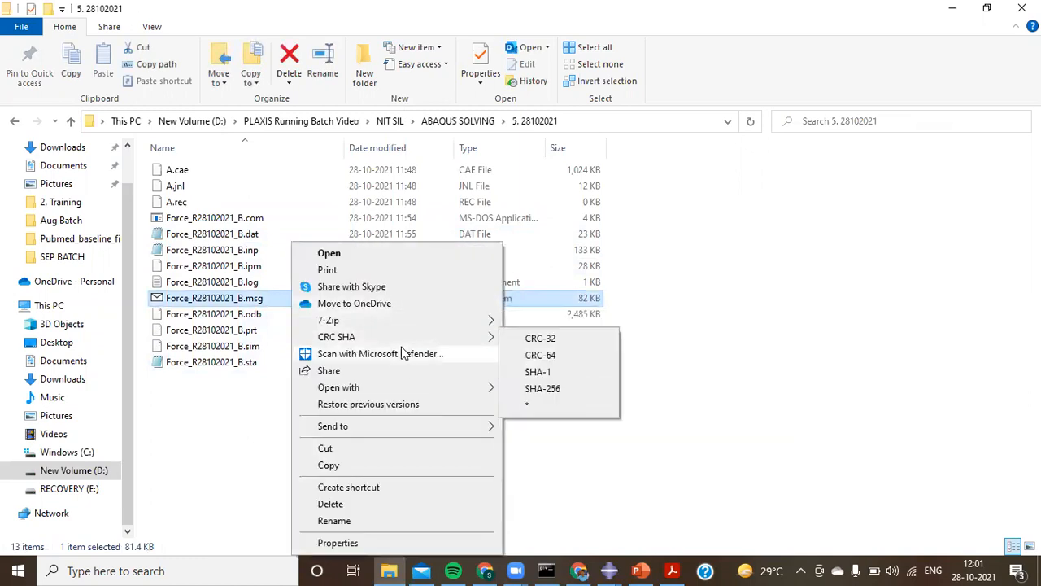
mouse_move(402, 387)
left_click(551, 392)
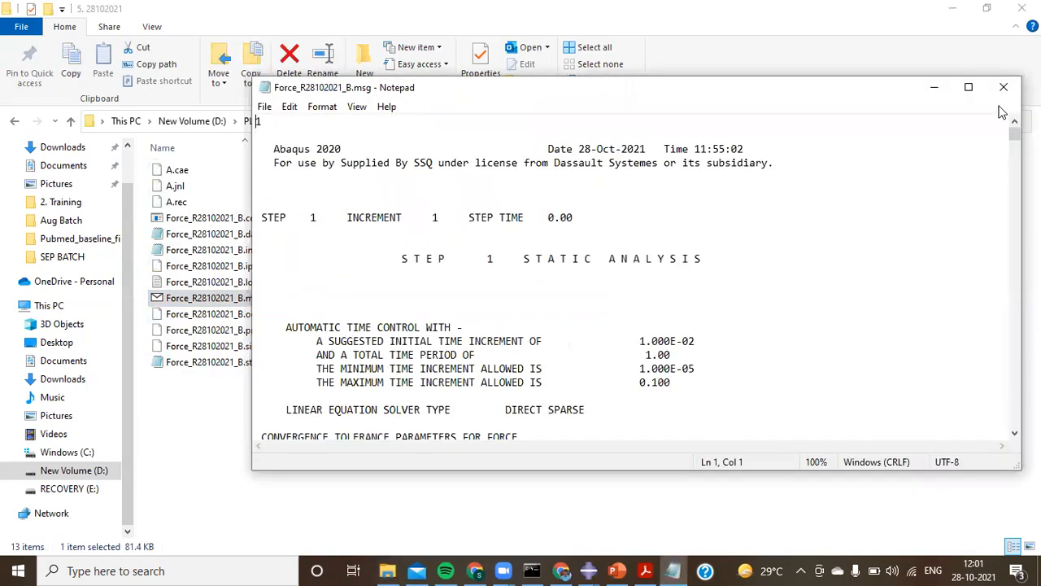
left_click(968, 87)
Find the first negative eigenvalues warning in the message file and highlight its heading line
scroll(607, 378, "down", 5)
scroll(607, 378, "down", 20)
scroll(607, 378, "down", 16)
scroll(607, 377, "down", 20)
scroll(606, 377, "down", 20)
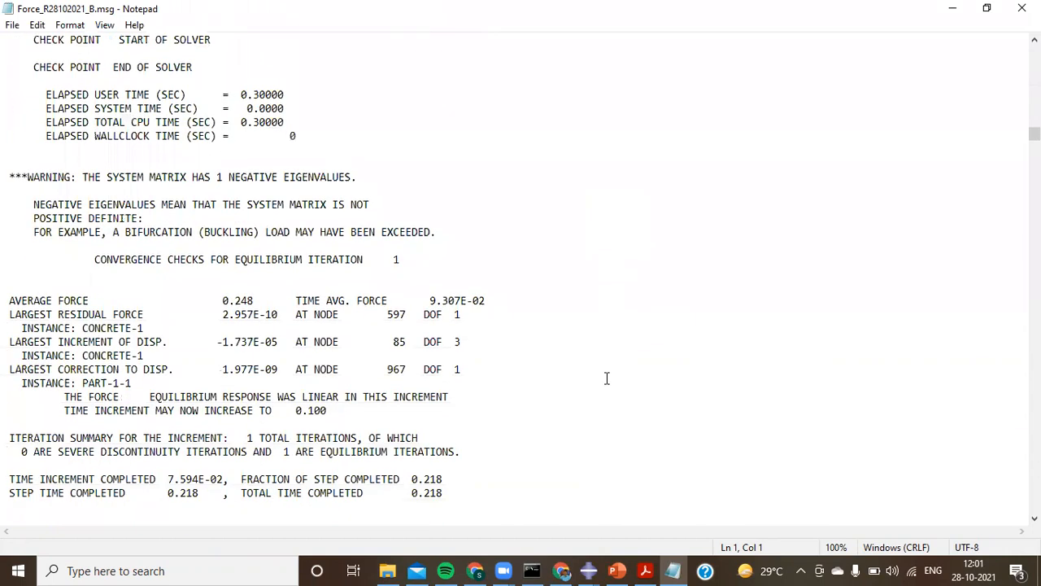
left_click_drag(82, 176, 345, 188)
Examine the negative eigenvalue warnings and convergence checks from increment 8 up to the start of increment 13, highlighting text along the way
scroll(361, 269, "down", 18)
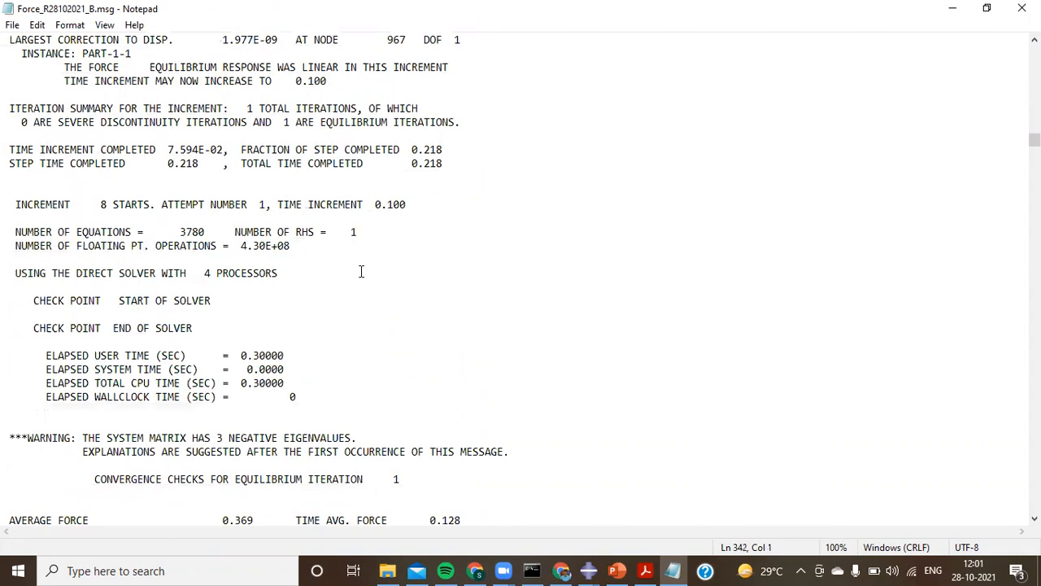
scroll(360, 272, "down", 8)
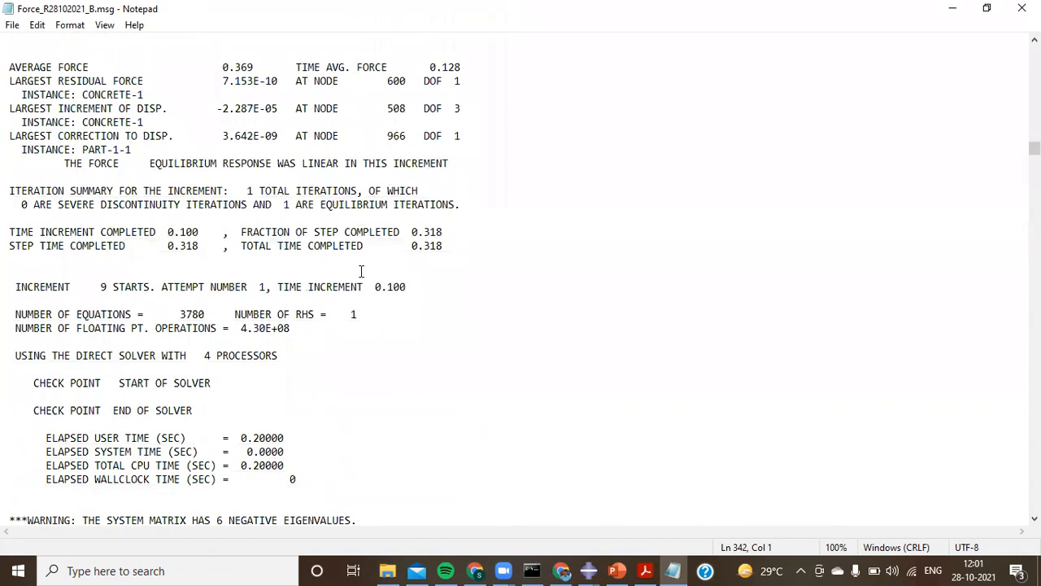
left_click_drag(117, 271, 297, 287)
scroll(381, 307, "down", 7)
scroll(381, 307, "down", 10)
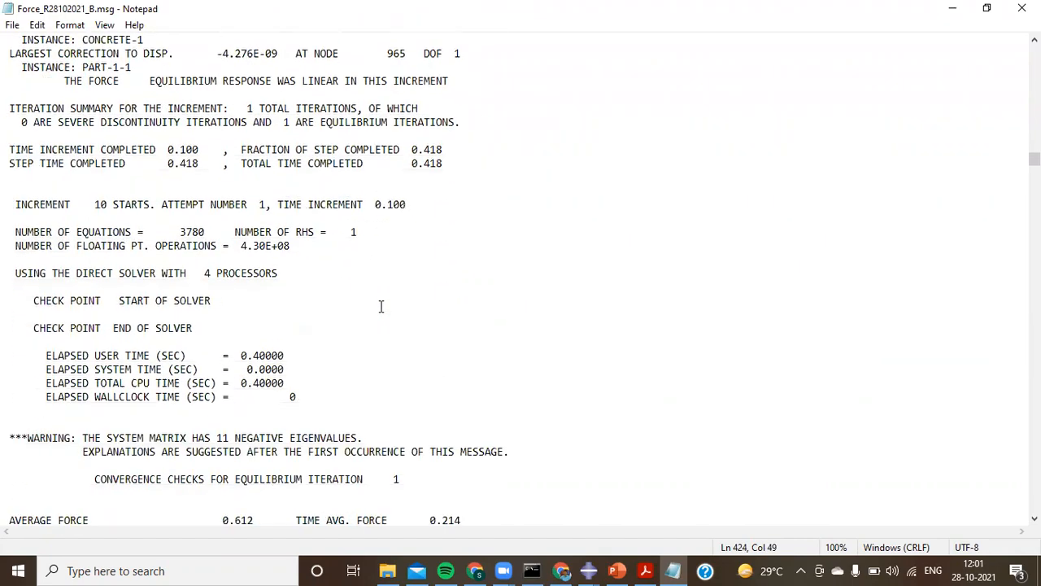
scroll(381, 307, "down", 9)
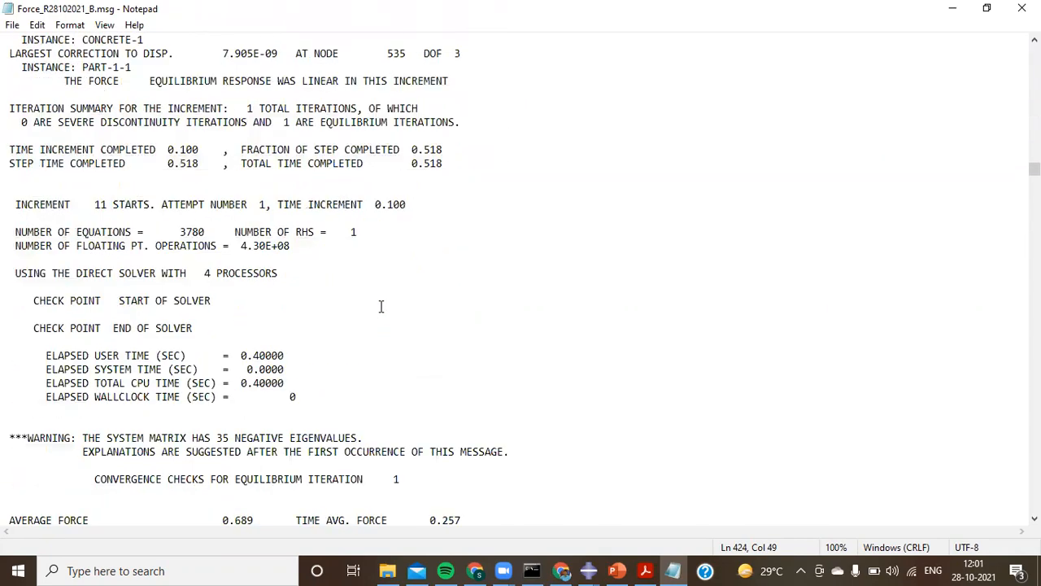
scroll(381, 306, "down", 9)
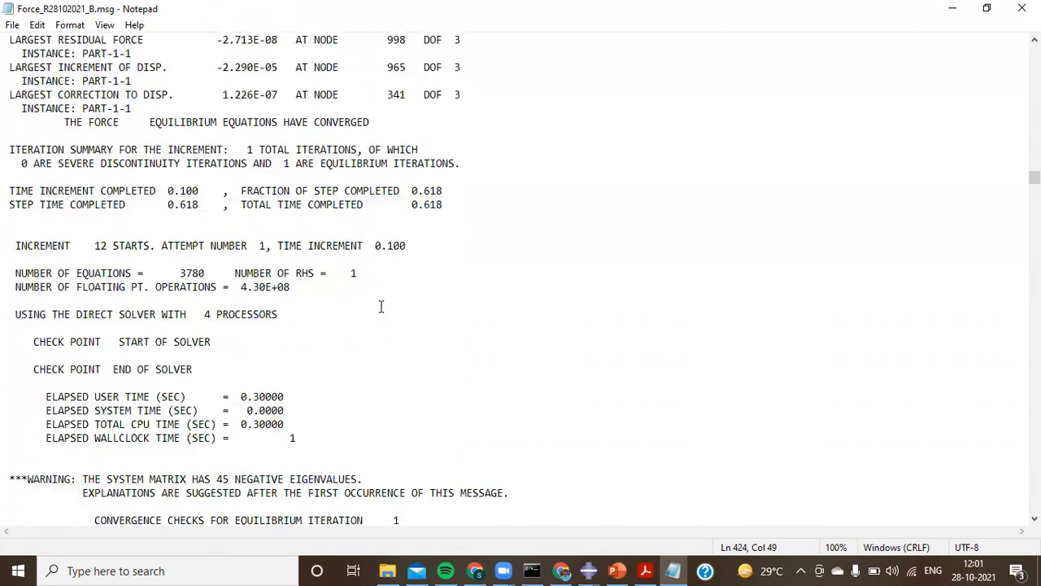
scroll(381, 307, "up", 5)
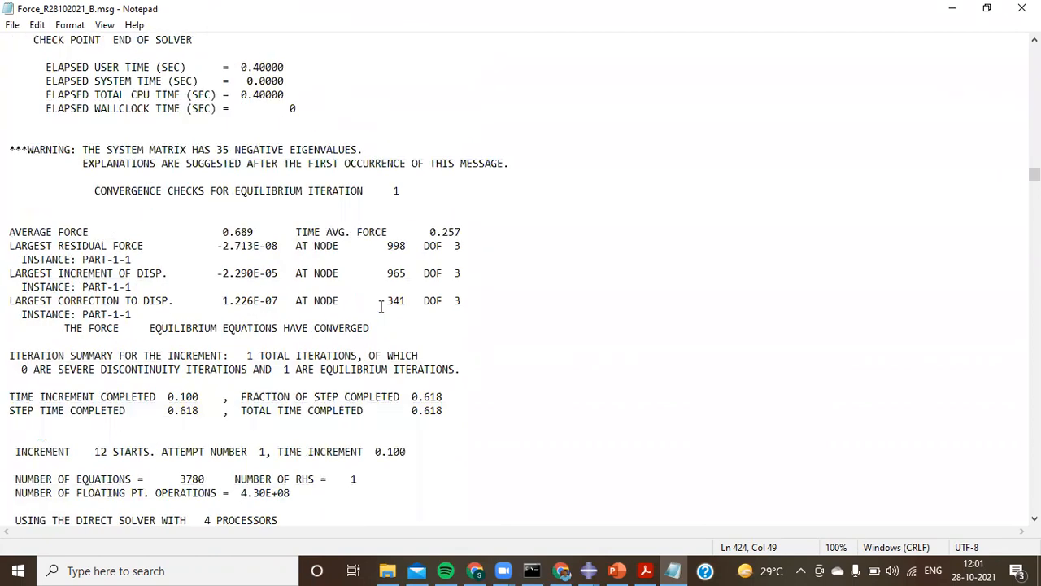
scroll(380, 307, "down", 7)
scroll(380, 307, "down", 7)
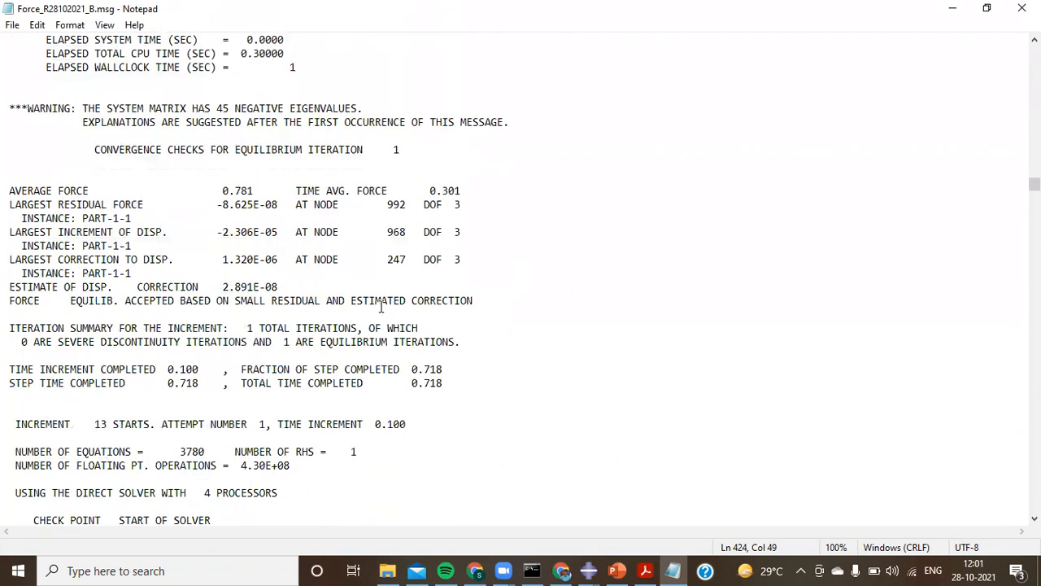
Follow the equilibrium iterations of increment 13's first attempt and highlight the note that the solution appears to be diverging
scroll(380, 307, "down", 9)
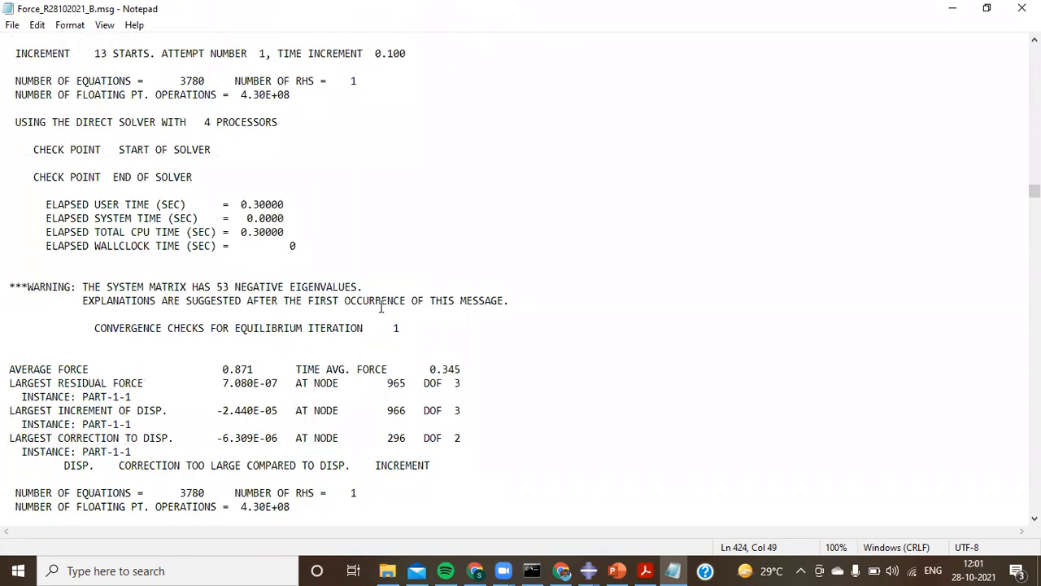
scroll(381, 306, "down", 15)
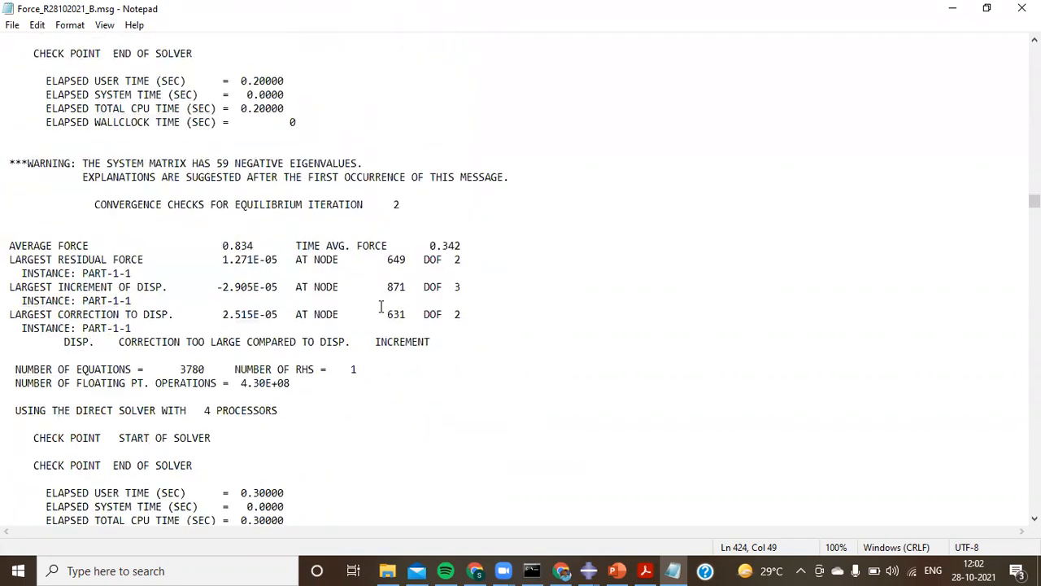
scroll(380, 307, "down", 8)
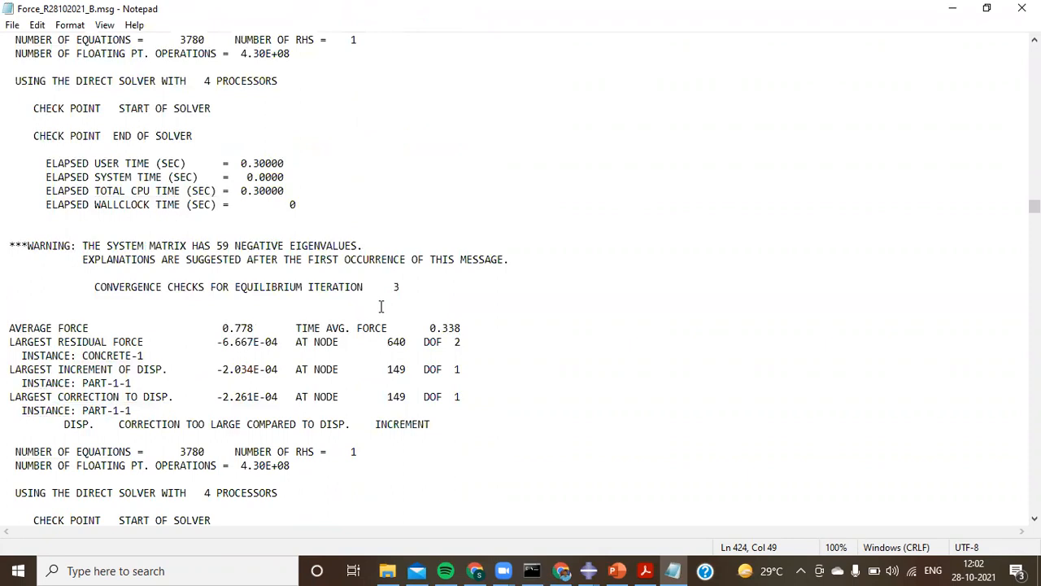
scroll(381, 306, "down", 2)
scroll(381, 307, "down", 12)
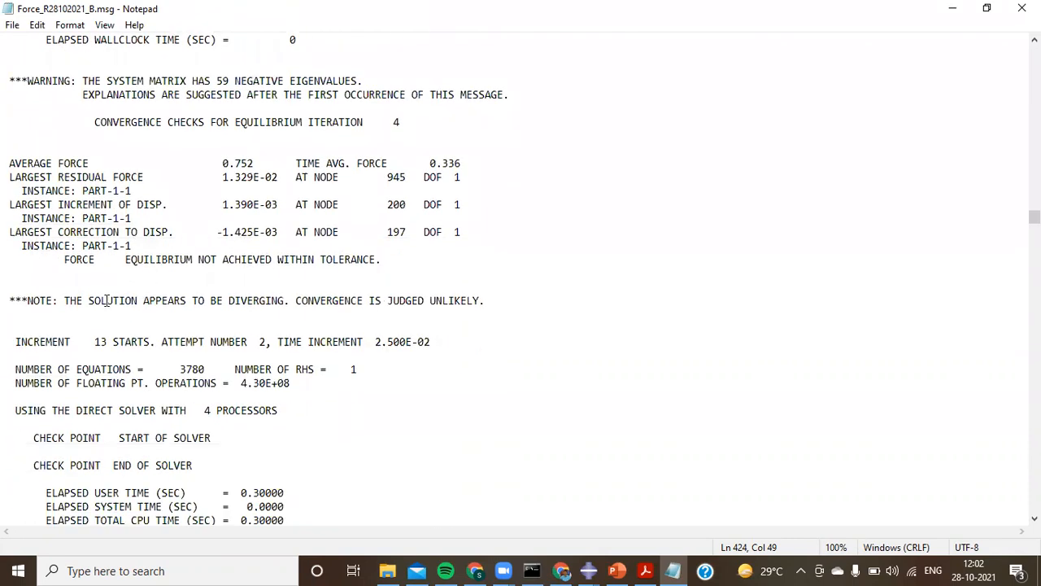
left_click_drag(106, 300, 209, 309)
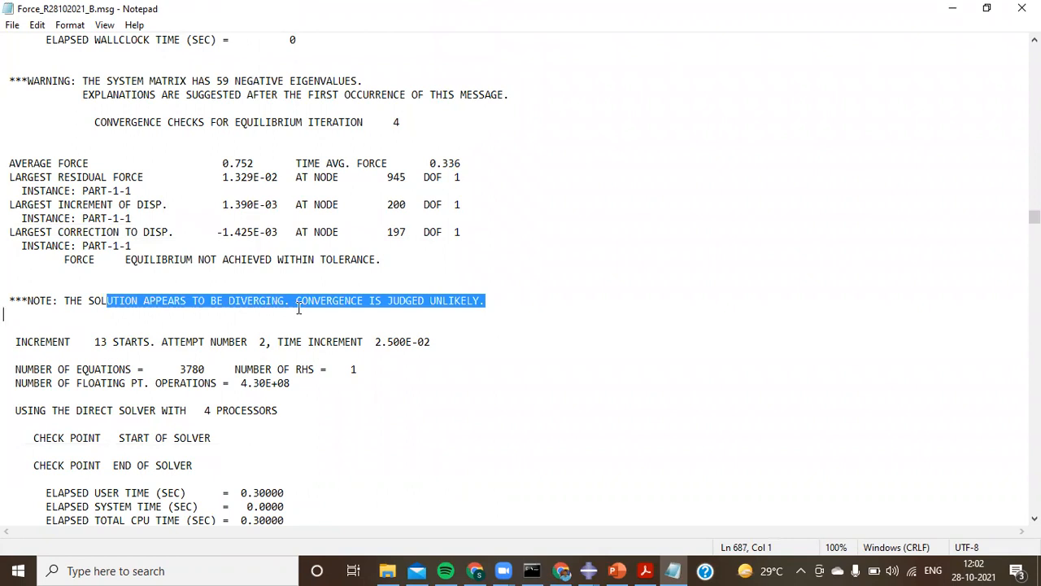
Examine the message file from increment 13's second attempt through increment 14's third attempt for further warnings and divergence notes
scroll(299, 308, "down", 9)
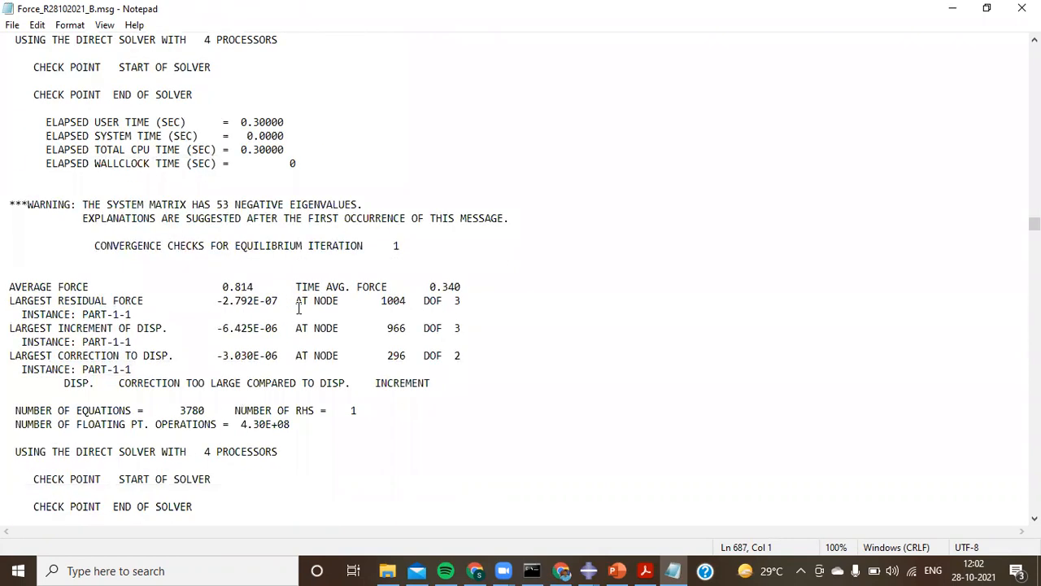
scroll(298, 308, "down", 8)
scroll(298, 308, "down", 20)
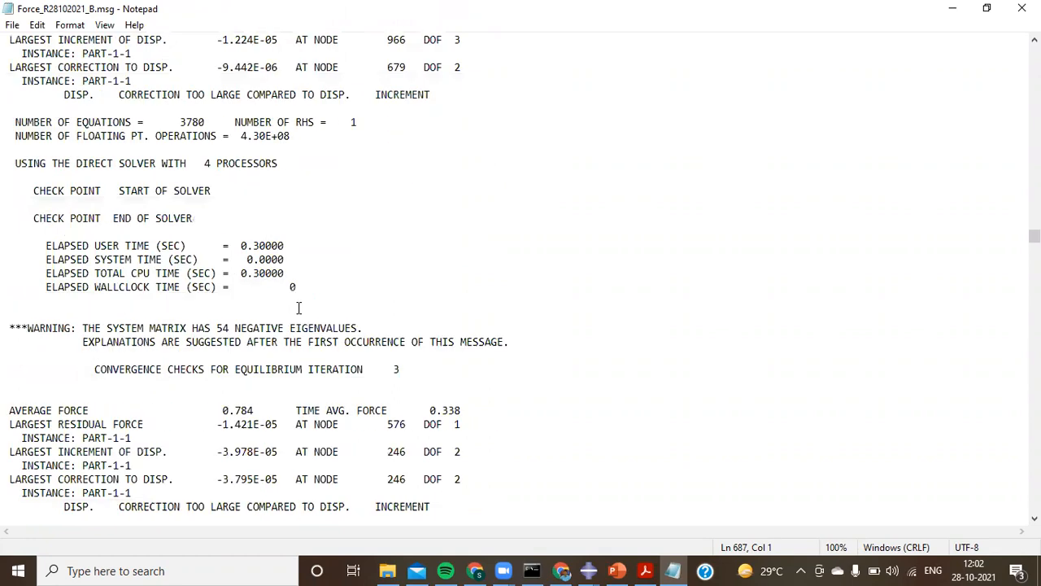
scroll(298, 308, "down", 20)
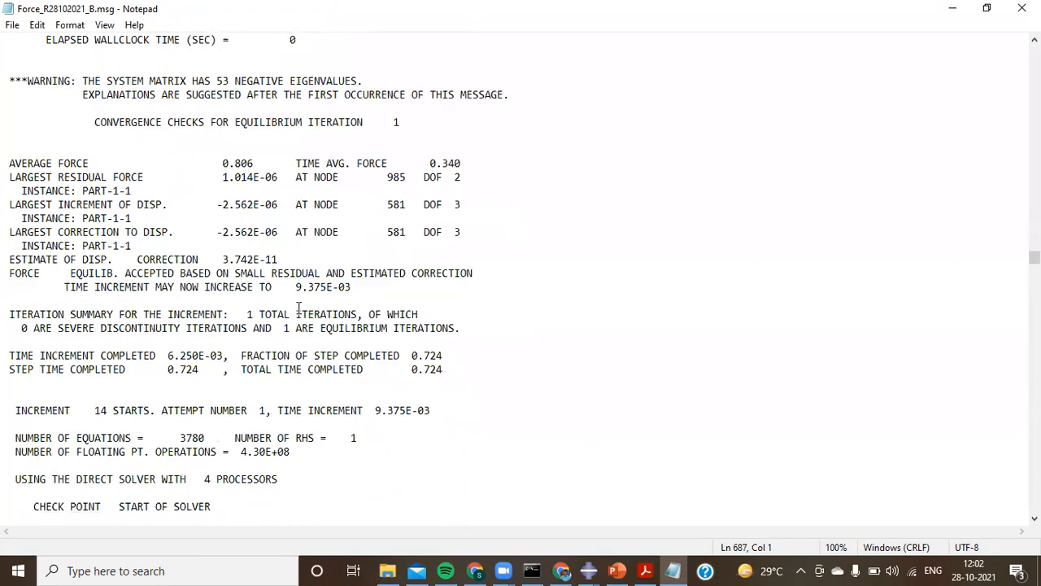
scroll(299, 308, "down", 20)
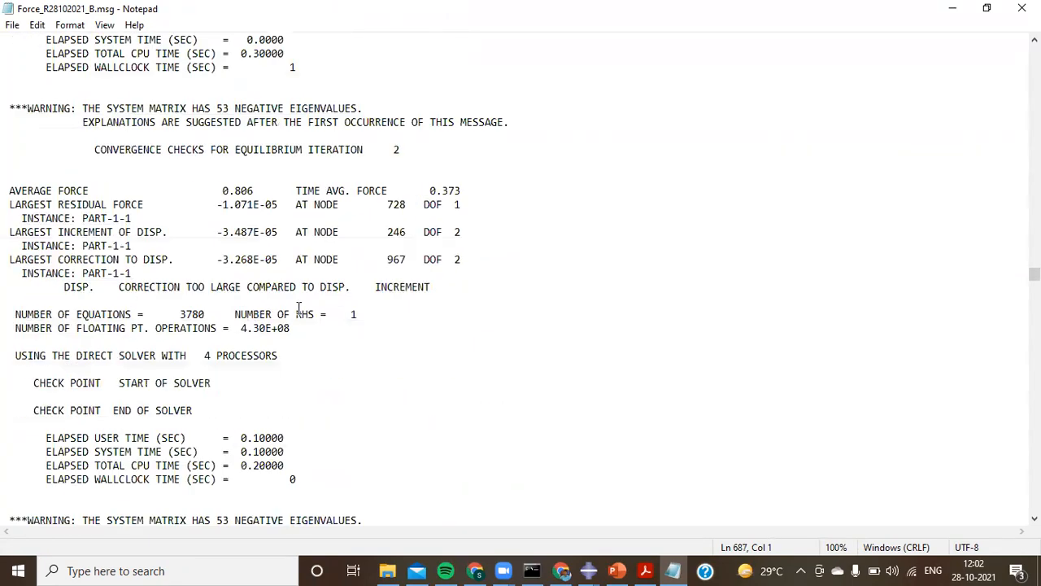
scroll(299, 308, "down", 20)
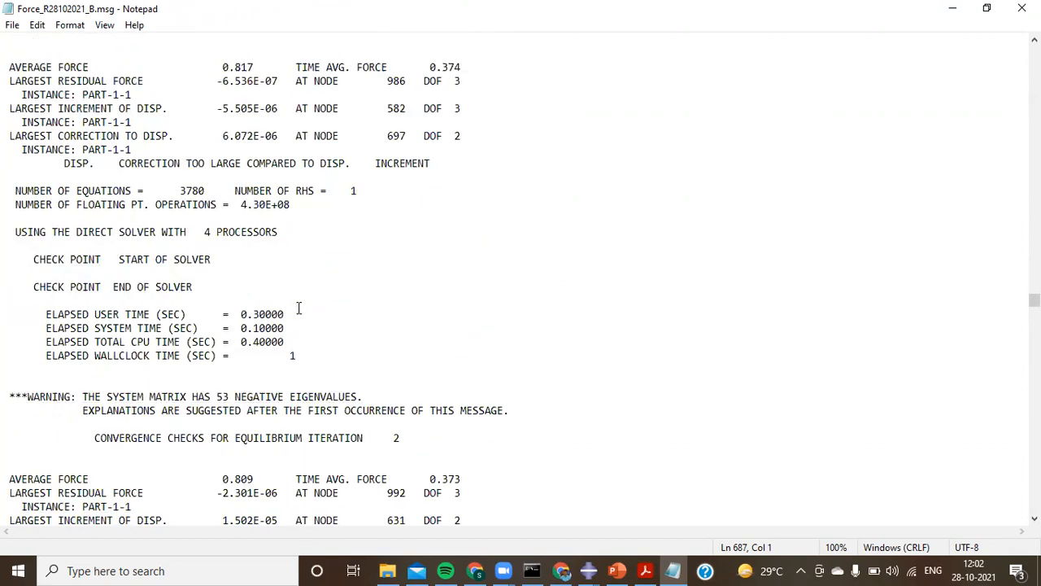
scroll(298, 308, "down", 20)
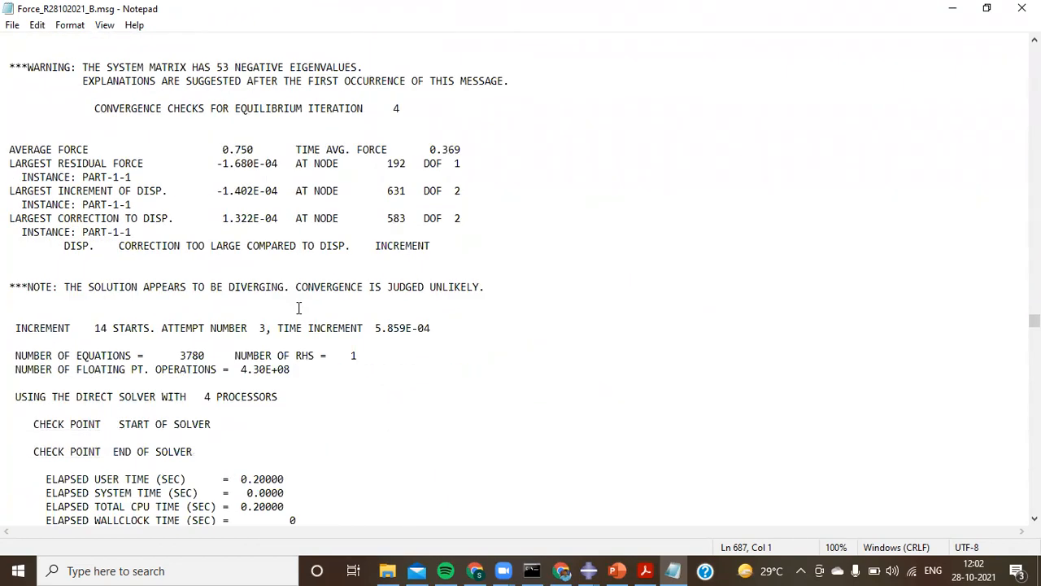
scroll(299, 308, "down", 7)
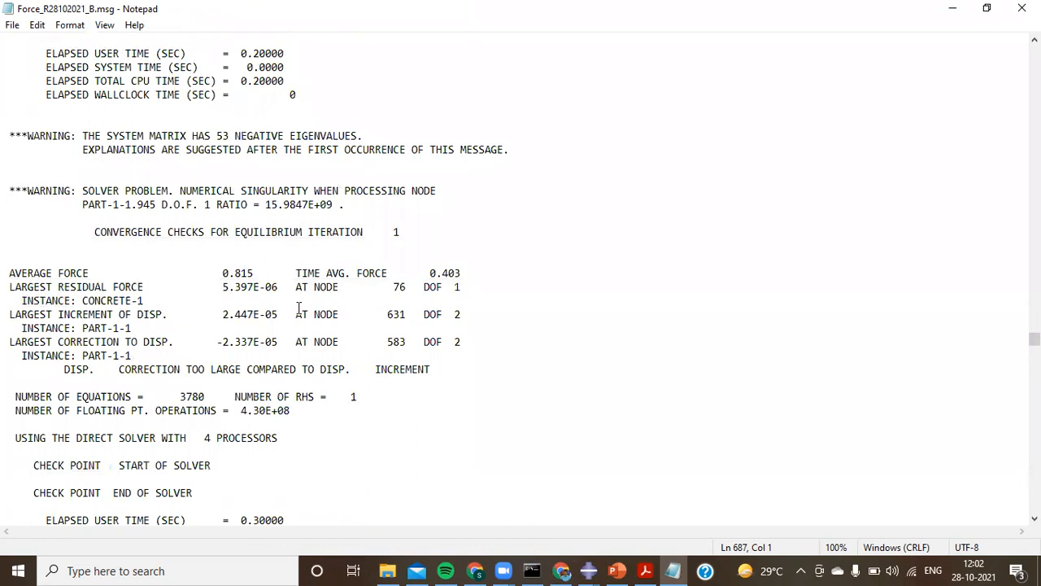
Highlight the solver problem warning under increment 14's third attempt, then just its words "NUMERICAL SINGULARITY"
left_click(89, 190)
left_click_drag(89, 190, 437, 197)
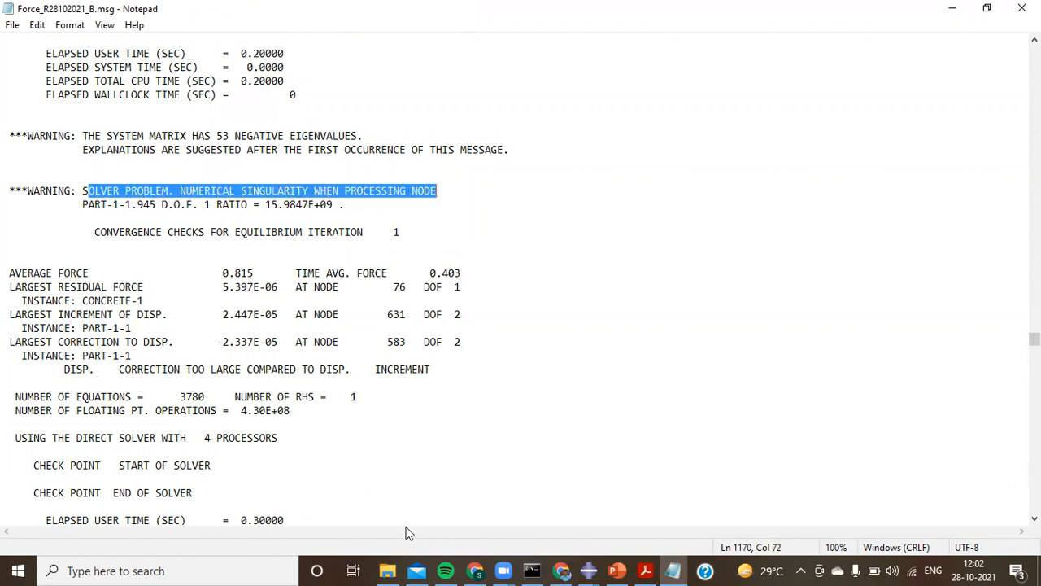
left_click(246, 204)
left_click_drag(179, 190, 309, 191)
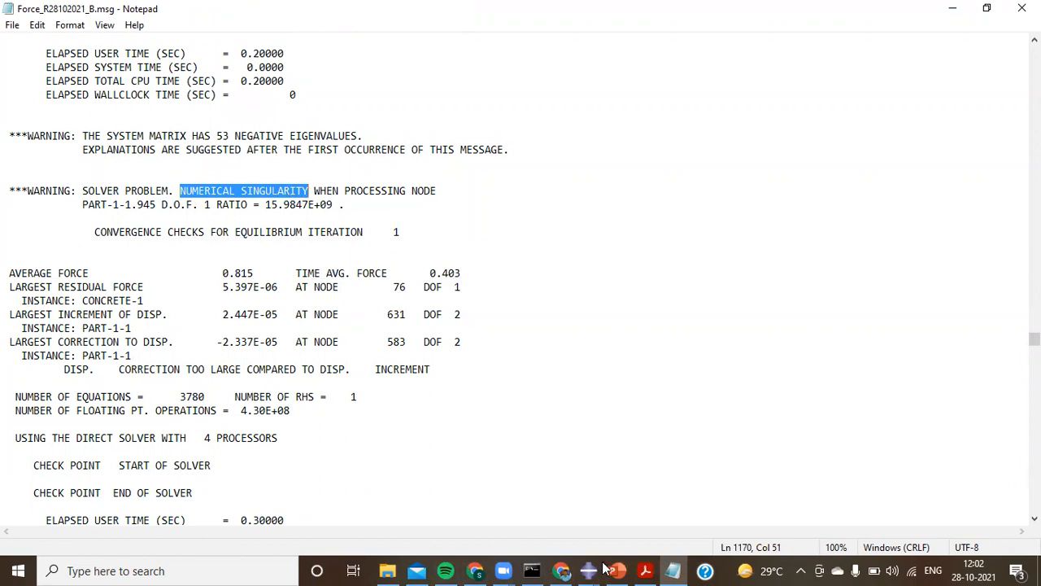
Switch to the warnings PDF in Acrobat Reader and search it for "NUMERICAL SINGULARITY"
left_click(639, 519)
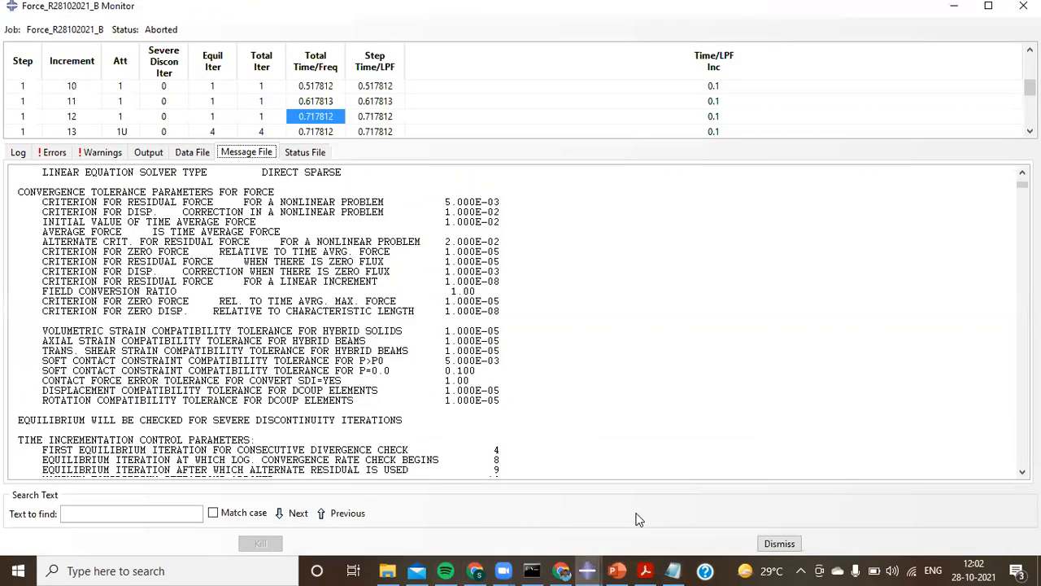
left_click(645, 570)
left_click_drag(715, 130, 573, 133)
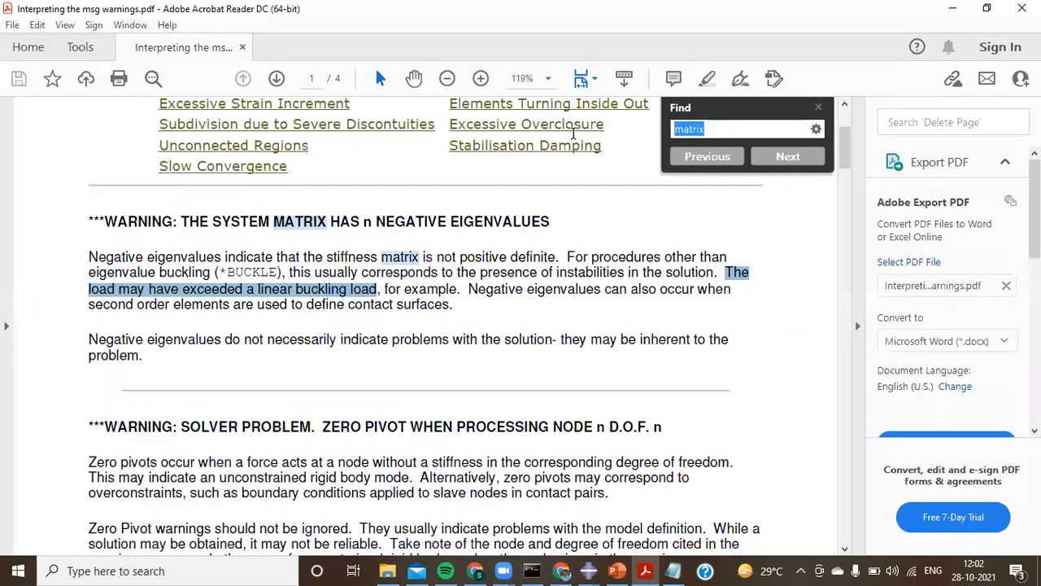
type("NUMERICAL SINGULARITY")
key("Return")
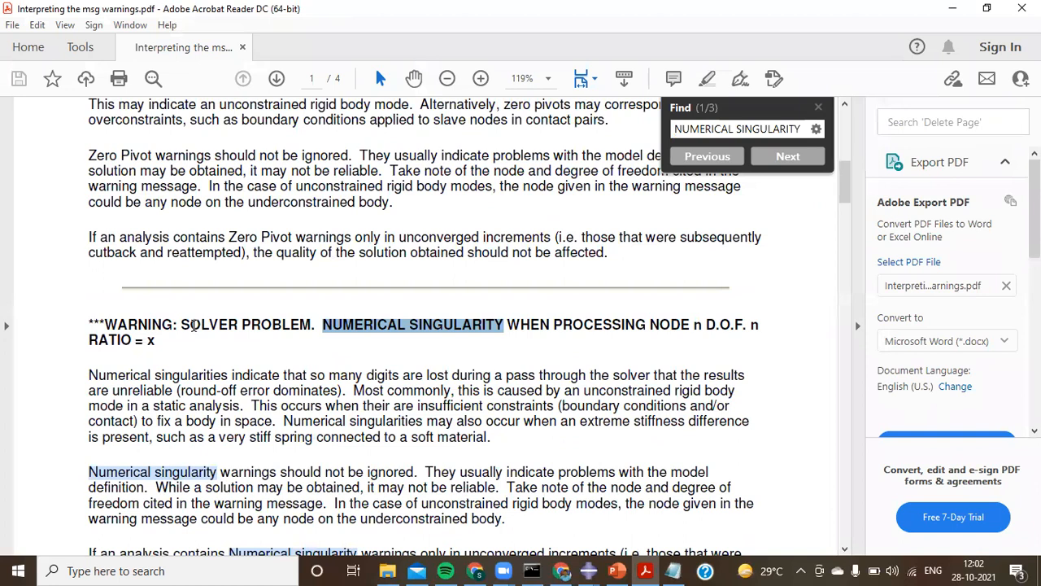
Compare the PDF's solver problem heading with the message file in Notepad and highlight the full warning there, including its node and ratio
left_click_drag(180, 325, 244, 341)
scroll(244, 342, "down", 1)
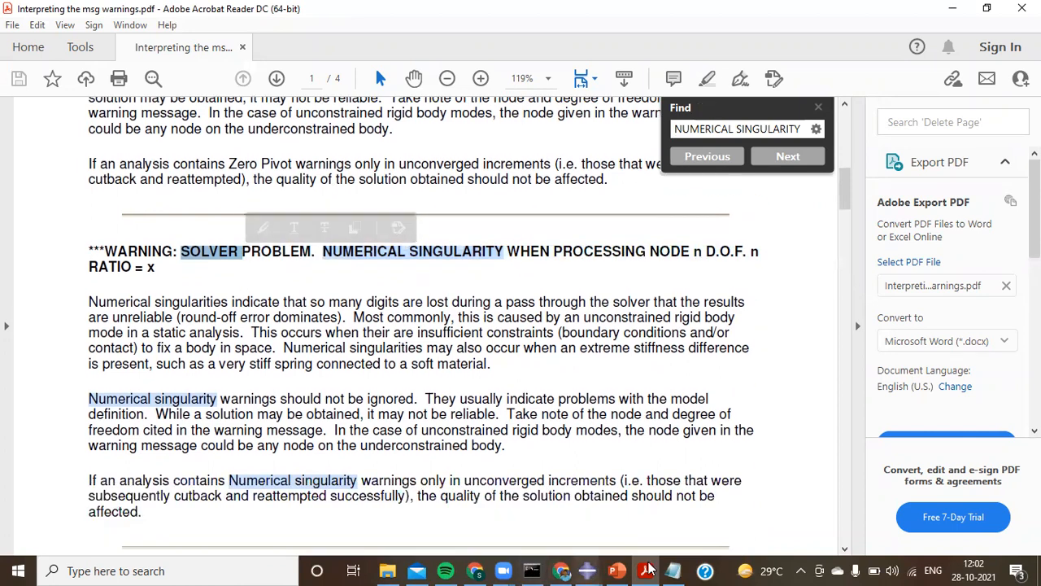
left_click(668, 568)
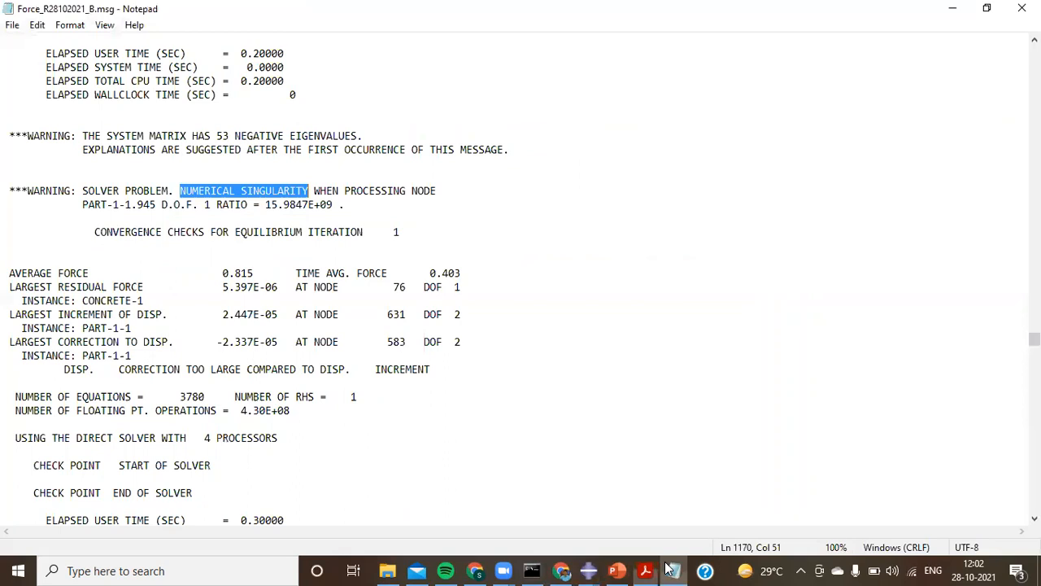
left_click_drag(83, 190, 355, 210)
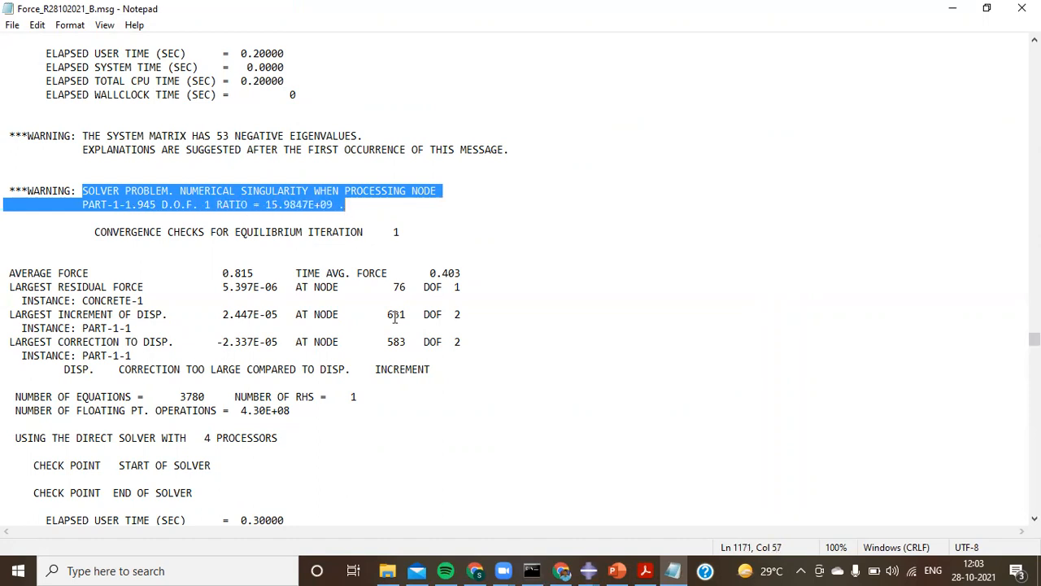
Read the causes of numerical singularities in the warnings PDF, highlighting the passages on lost digits, insufficient constraints and a stiff spring on soft material
left_click(644, 570)
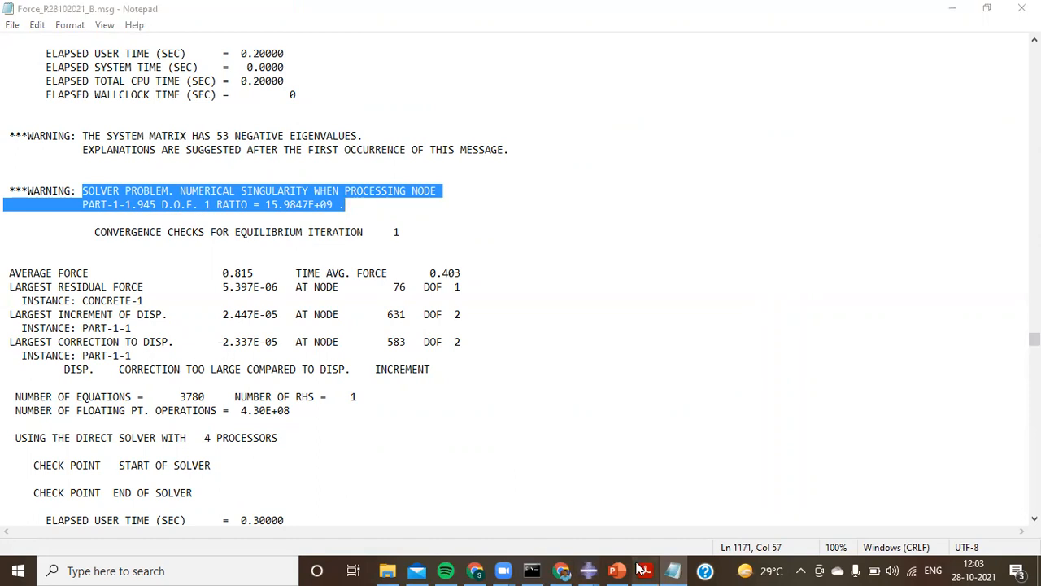
scroll(93, 271, "down", 1)
left_click_drag(90, 266, 737, 281)
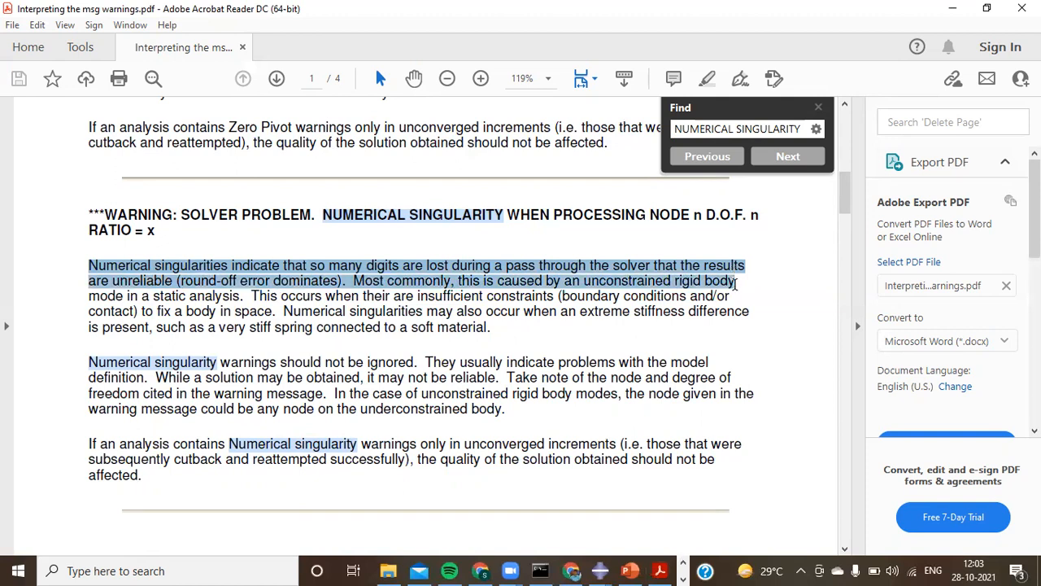
left_click_drag(737, 280, 670, 281)
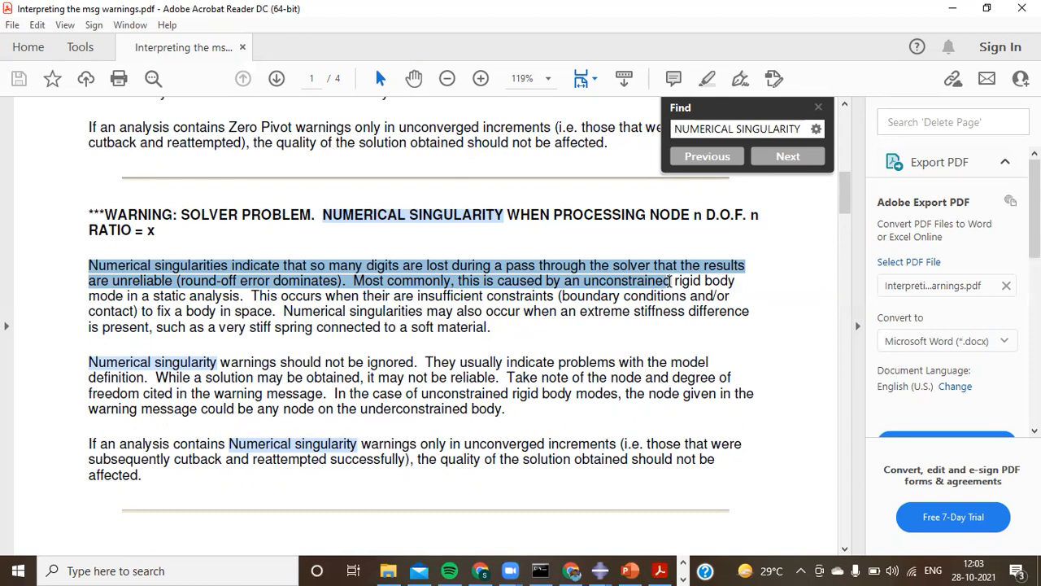
left_click_drag(670, 280, 463, 299)
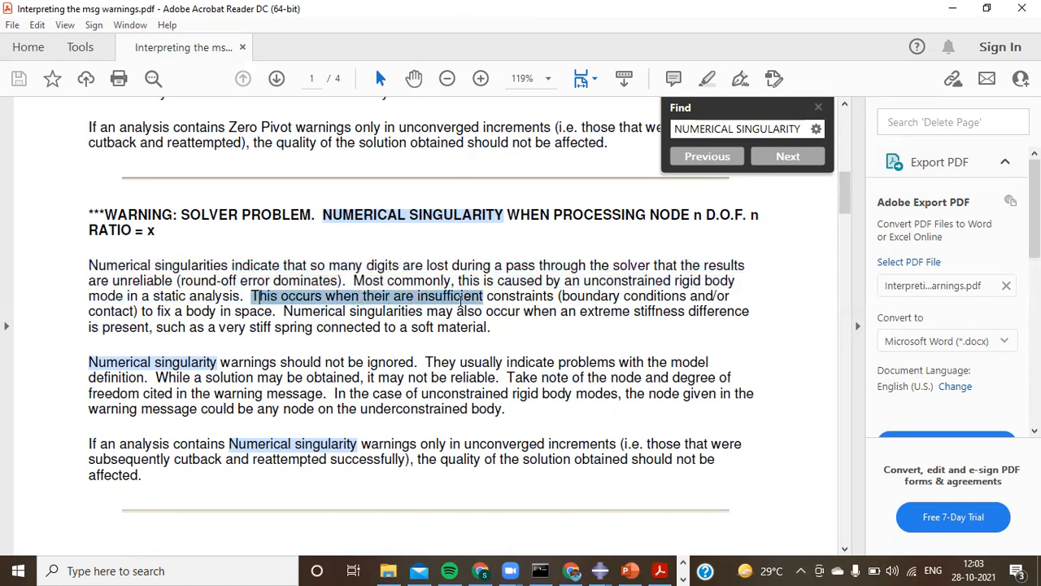
left_click_drag(463, 300, 607, 325)
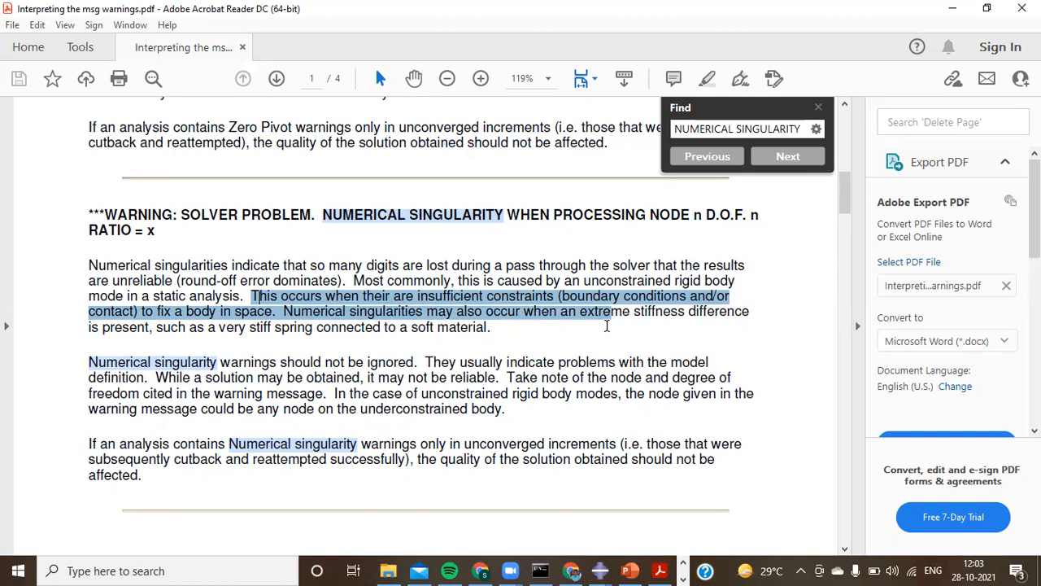
left_click_drag(606, 326, 611, 333)
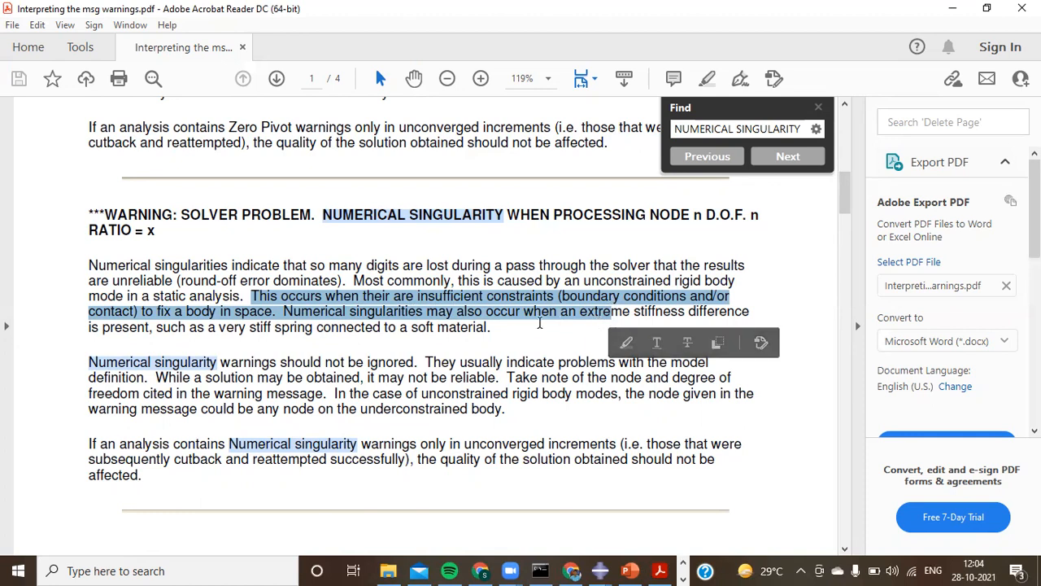
left_click_drag(155, 327, 332, 329)
left_click_drag(393, 327, 467, 327)
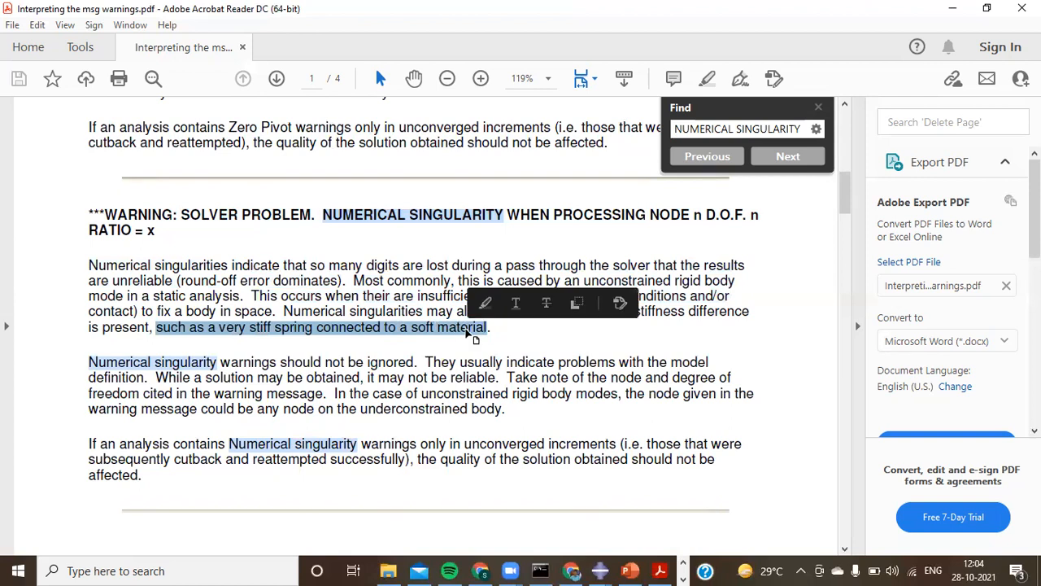
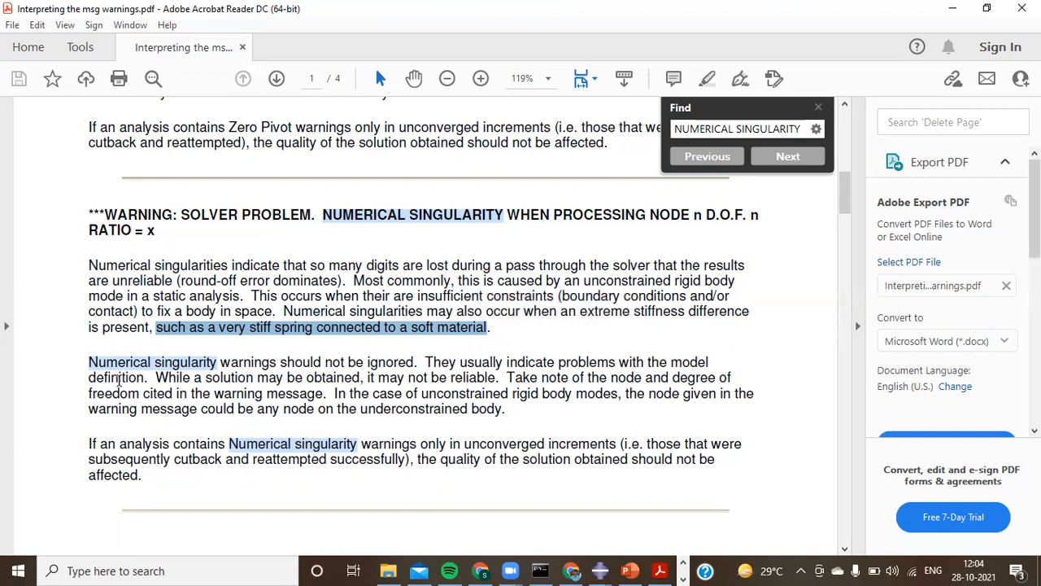
Read the PDF's advice on not ignoring numerical singularity warnings, highlighting the text on solution reliability and noting the cited node and degree of freedom
left_click_drag(163, 381, 719, 393)
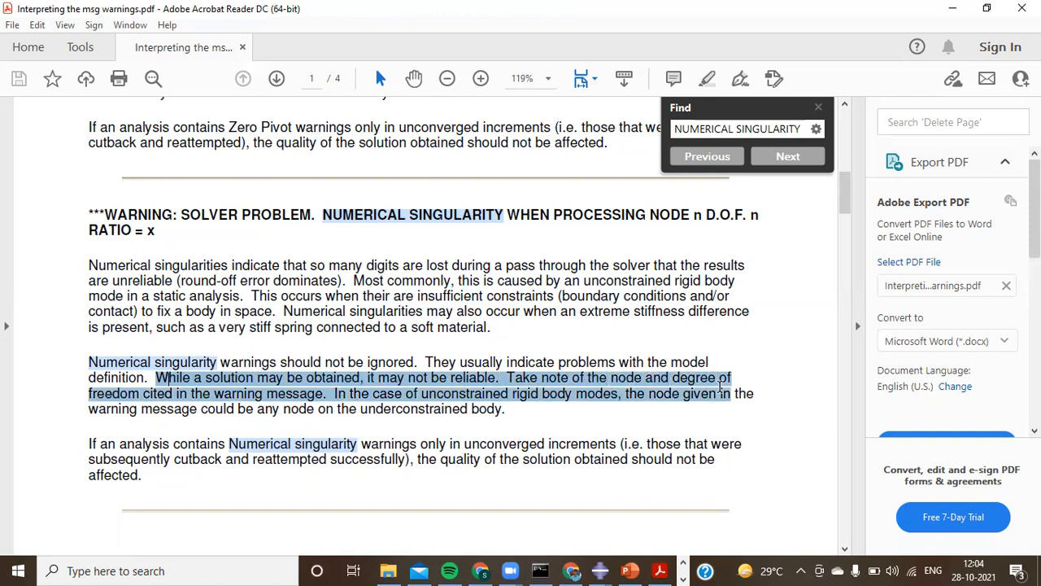
scroll(528, 317, "down", 3)
scroll(528, 315, "down", 1)
scroll(529, 315, "up", 1)
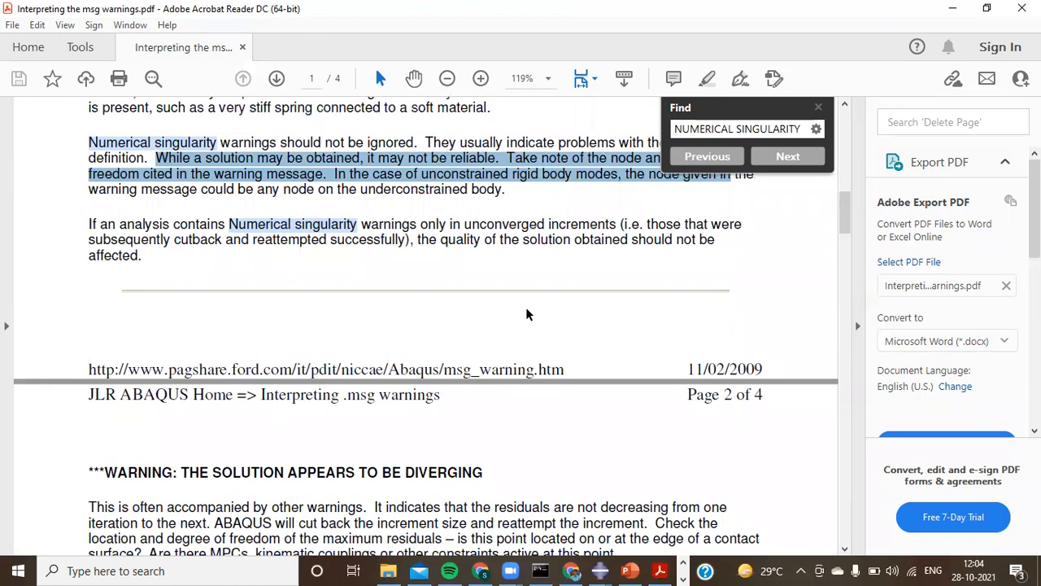
scroll(526, 314, "up", 2)
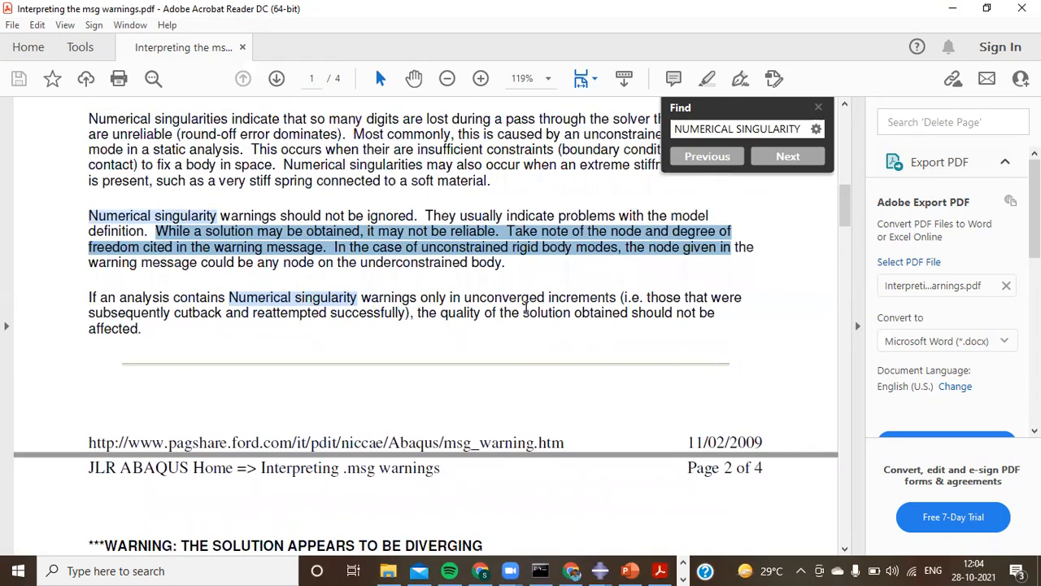
scroll(527, 314, "up", 1)
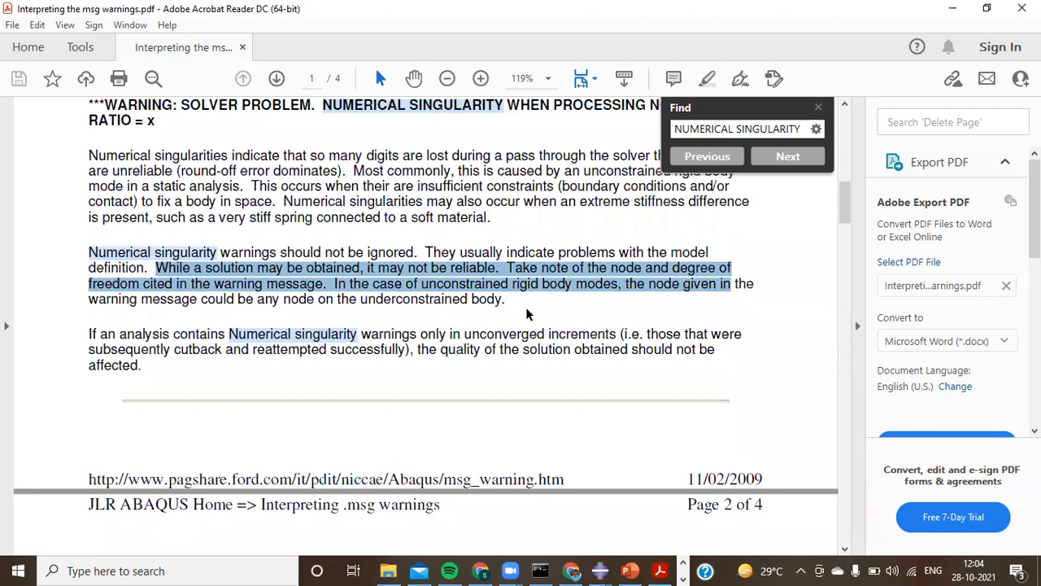
scroll(526, 314, "up", 2)
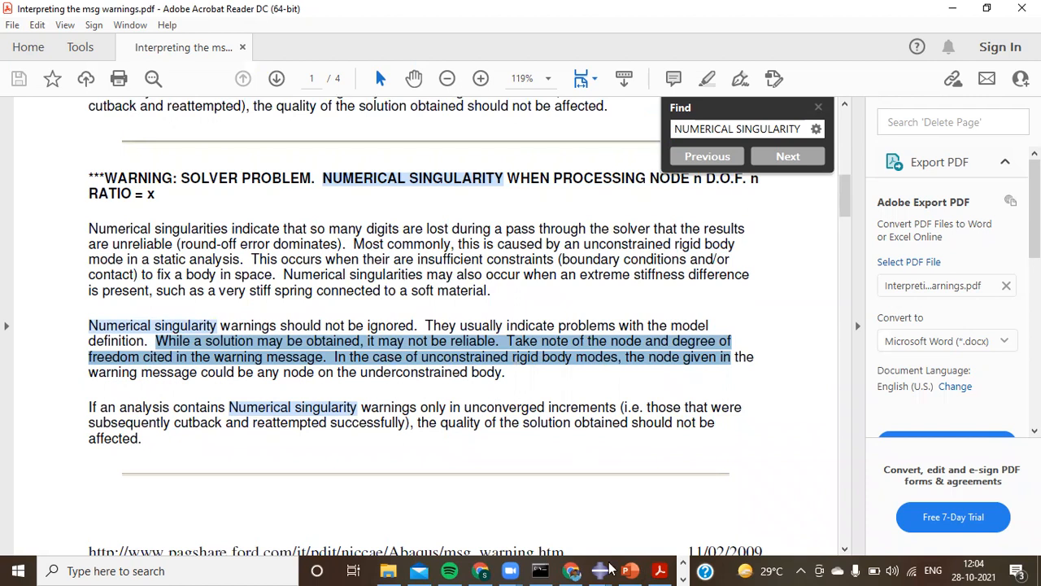
Return to the message file in Notepad and review the numerical singularity warning and the convergence checks for equilibrium iterations 1 and 2
mouse_move(610, 567)
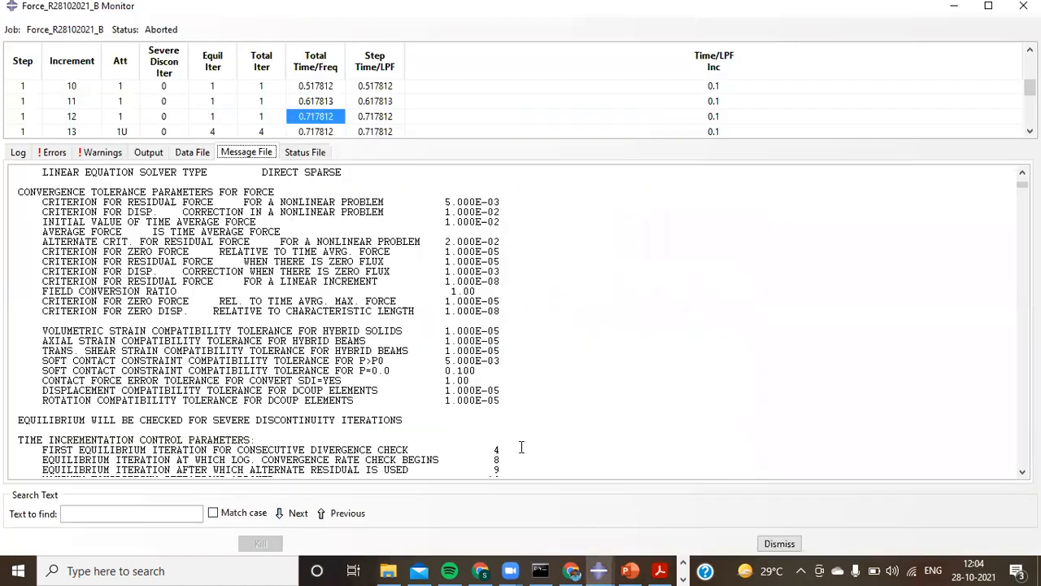
left_click(663, 521)
left_click(684, 578)
left_click(434, 569)
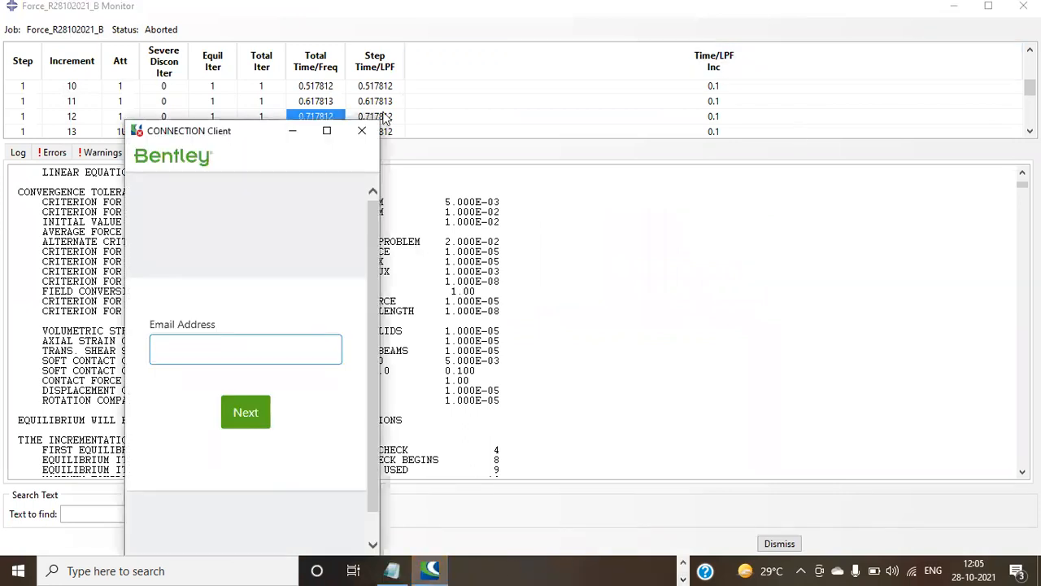
left_click(477, 413)
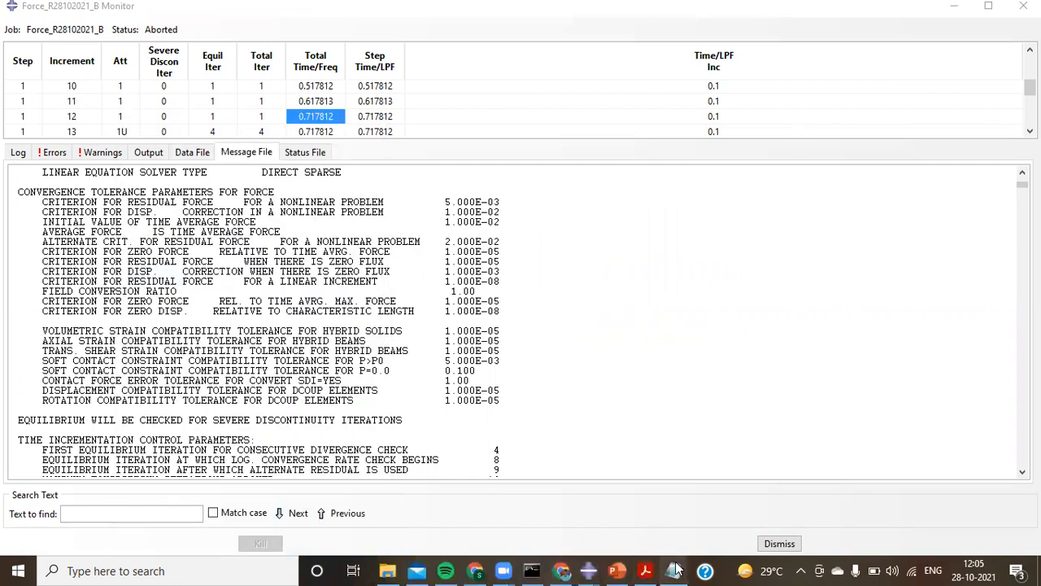
left_click(674, 570)
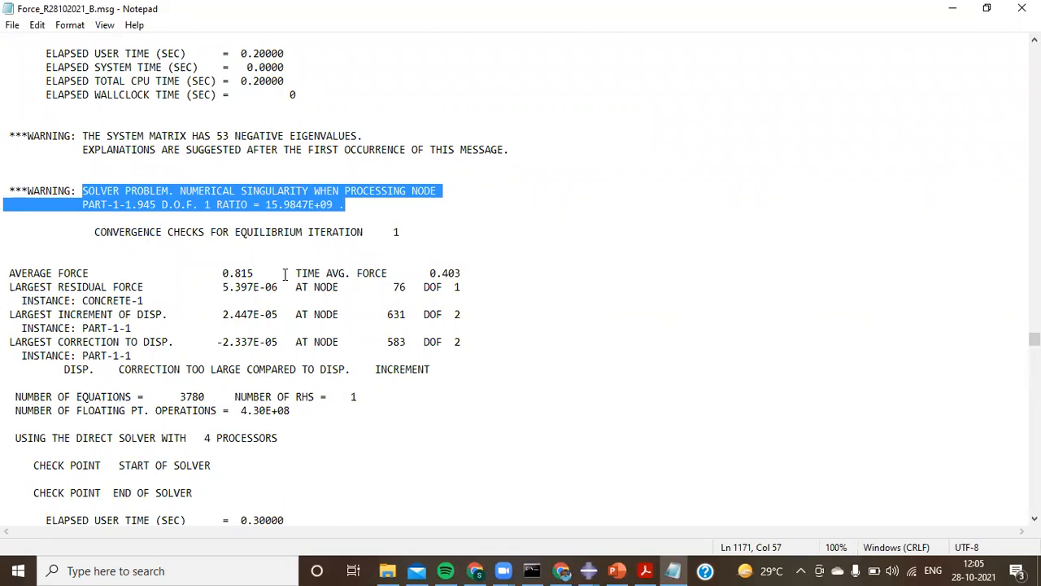
scroll(285, 274, "down", 5)
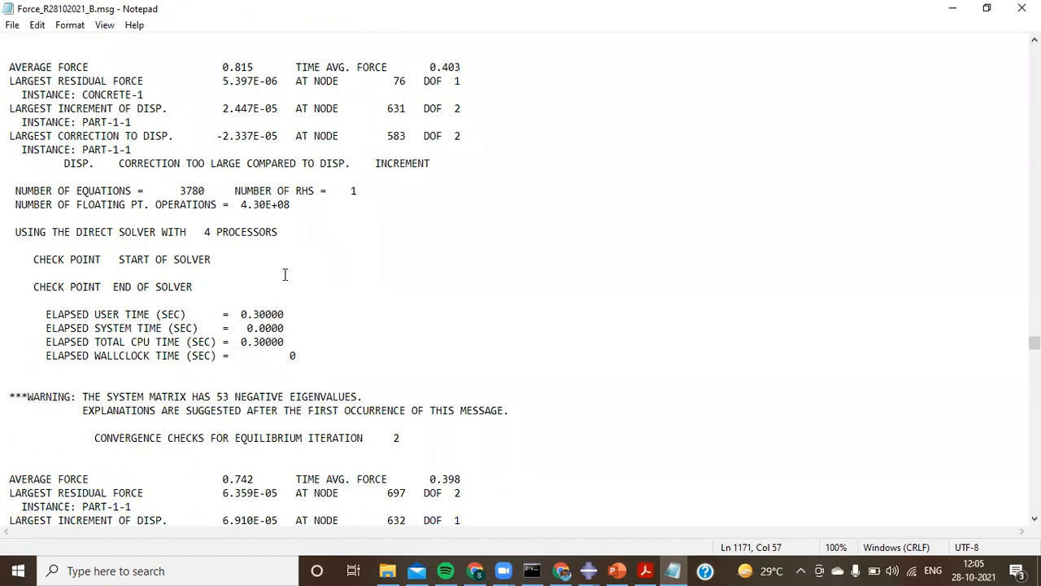
scroll(285, 274, "up", 4)
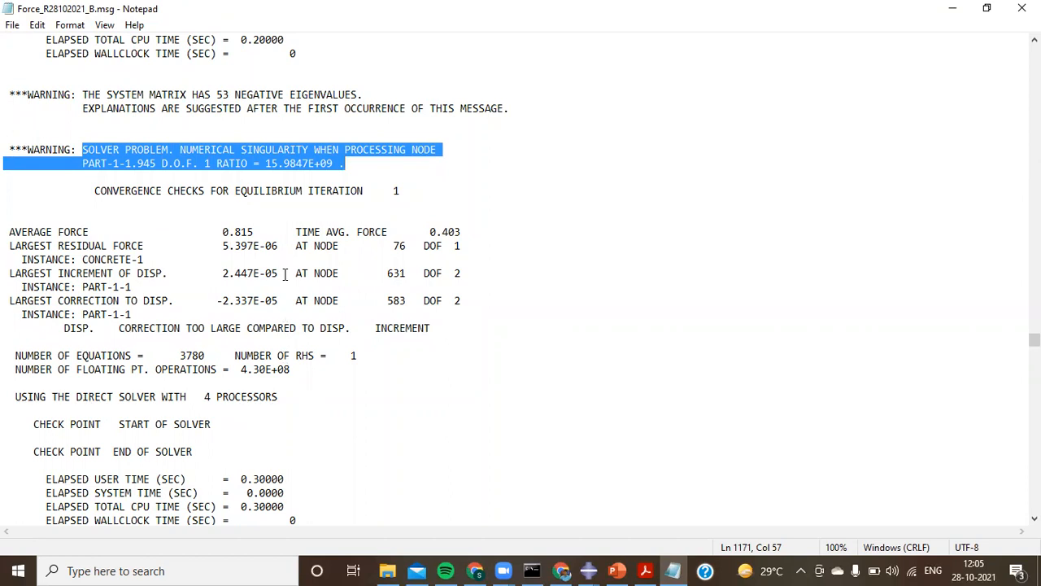
scroll(281, 277, "down", 5)
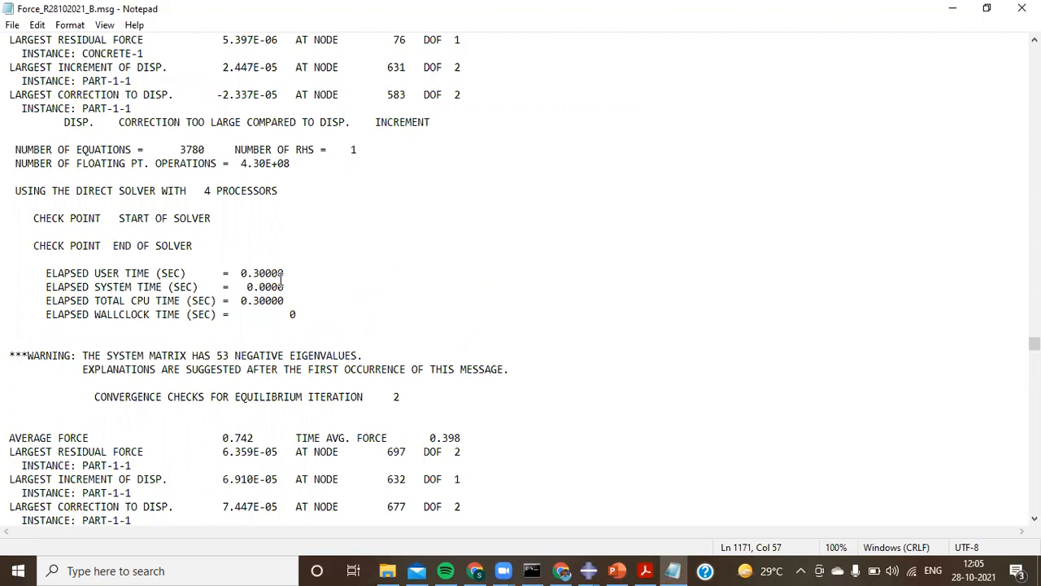
Review the convergence checks of the following iterations and increments in the message file, highlighting the repeated numerical singularity and negative eigenvalue warnings
scroll(282, 277, "down", 8)
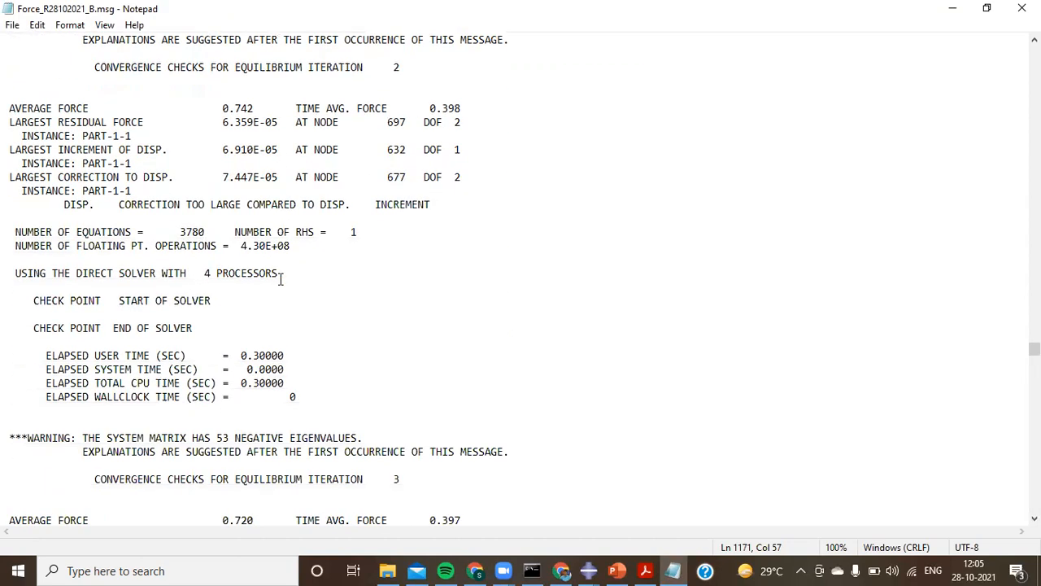
scroll(281, 278, "down", 10)
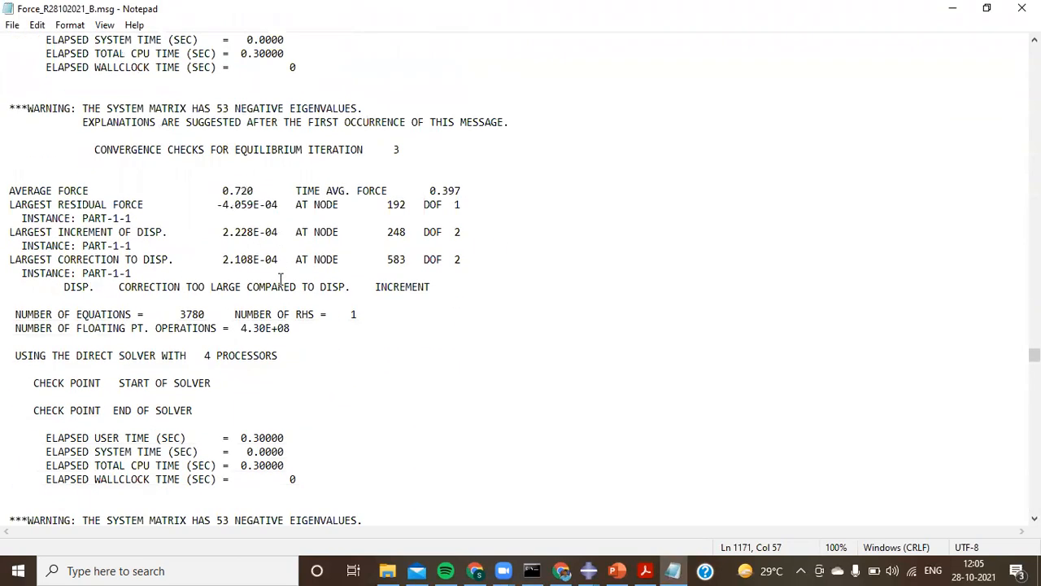
scroll(280, 279, "down", 17)
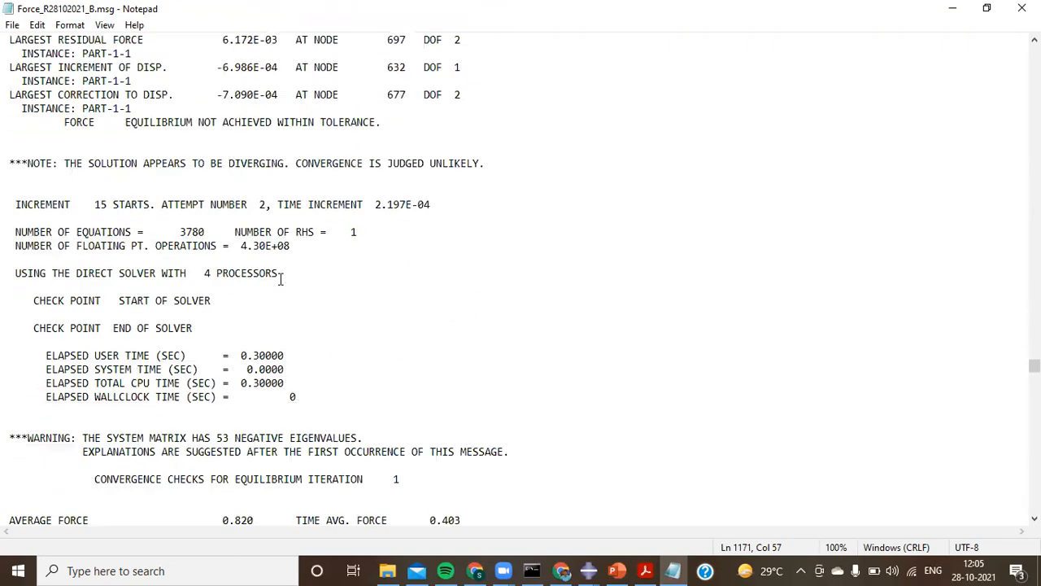
scroll(282, 279, "down", 10)
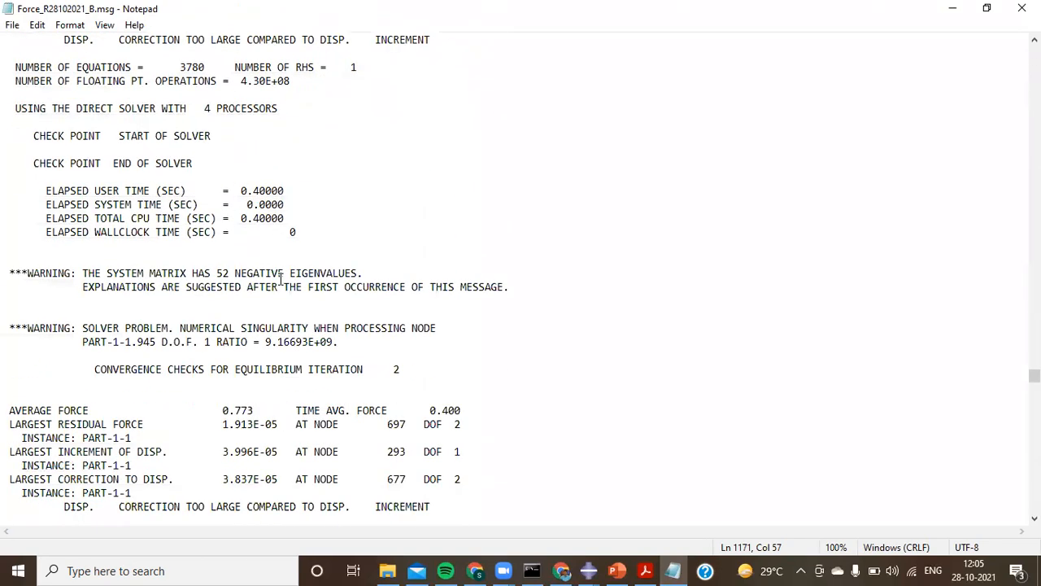
scroll(280, 278, "down", 1)
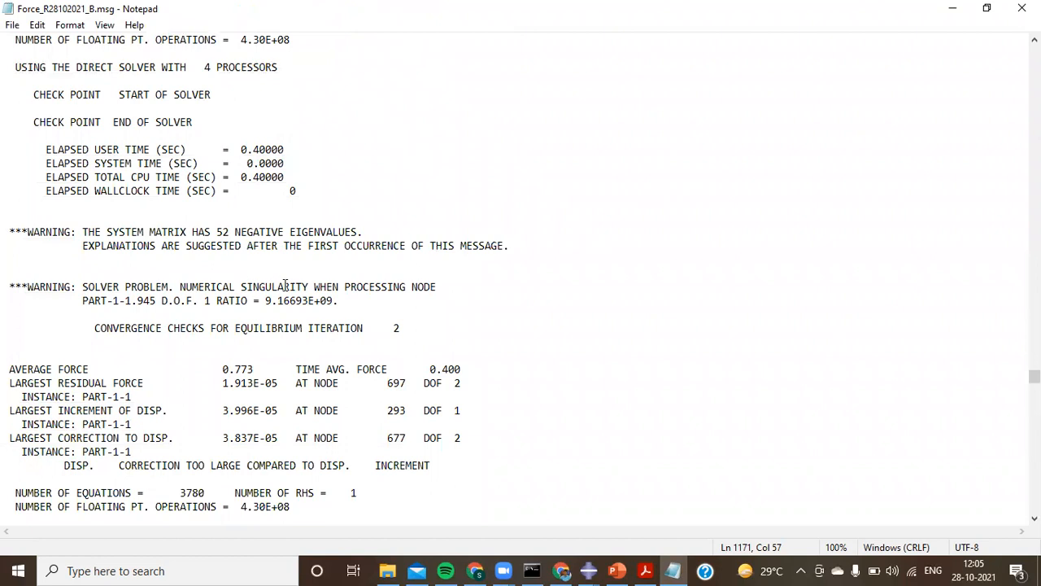
left_click_drag(340, 301, 95, 286)
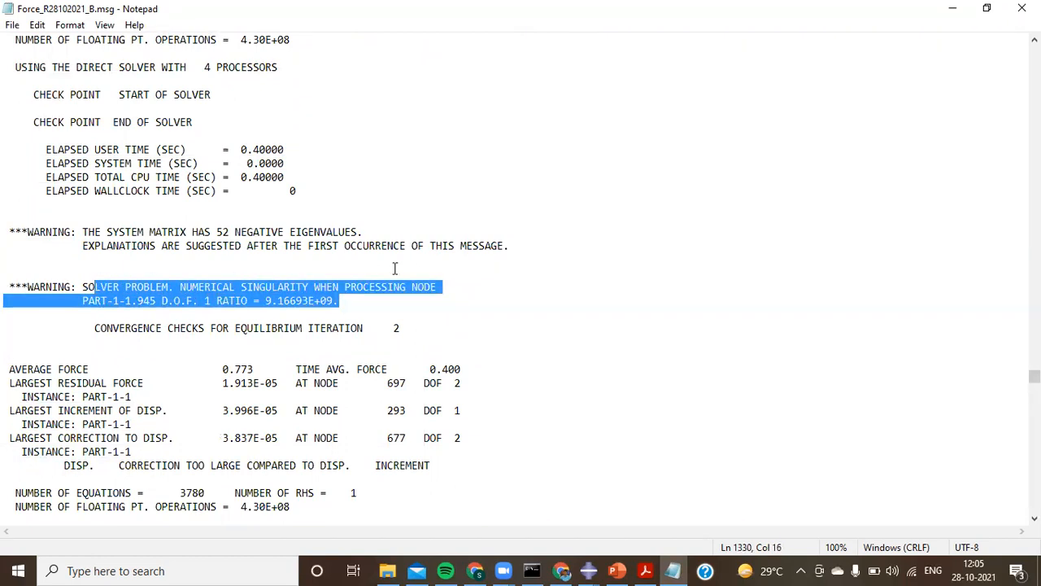
left_click_drag(511, 244, 82, 236)
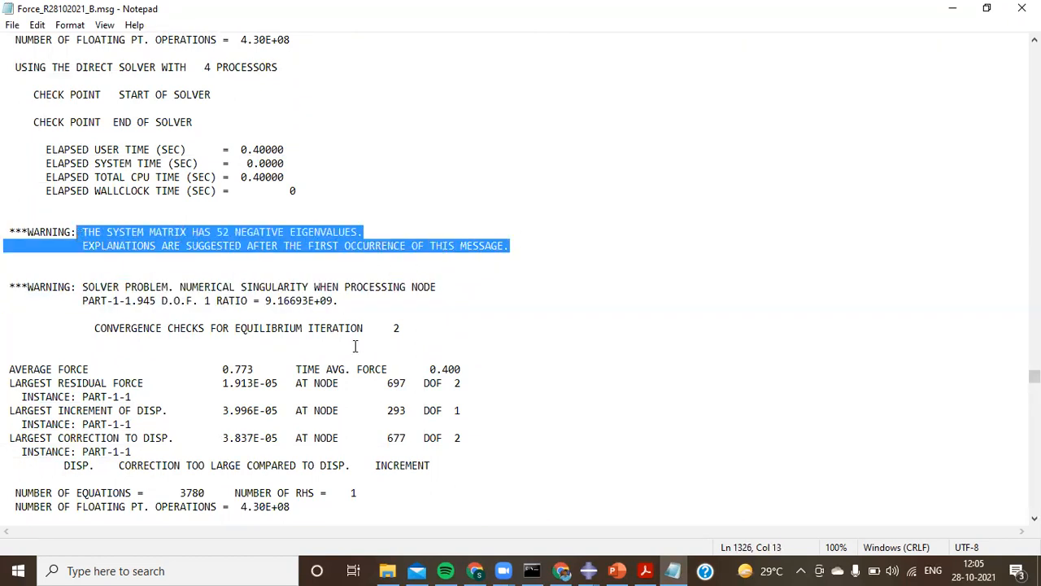
scroll(355, 347, "down", 9)
scroll(355, 347, "down", 20)
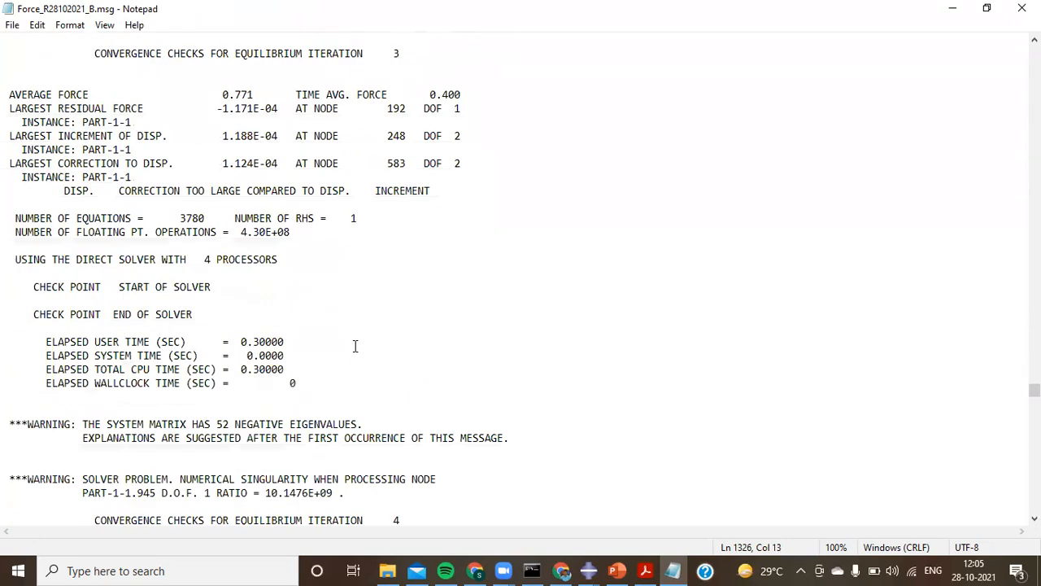
scroll(355, 348, "down", 20)
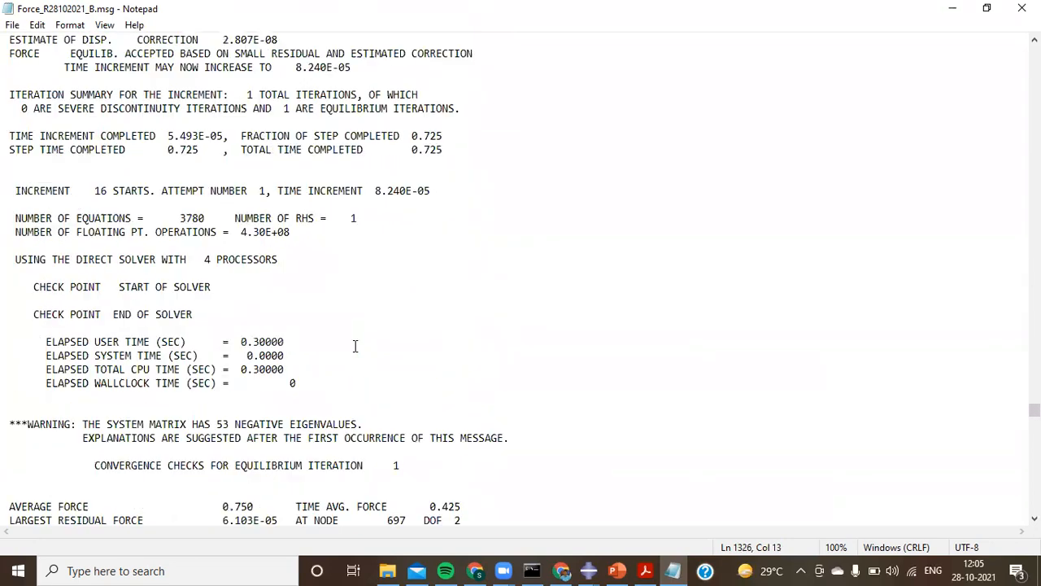
scroll(355, 347, "down", 20)
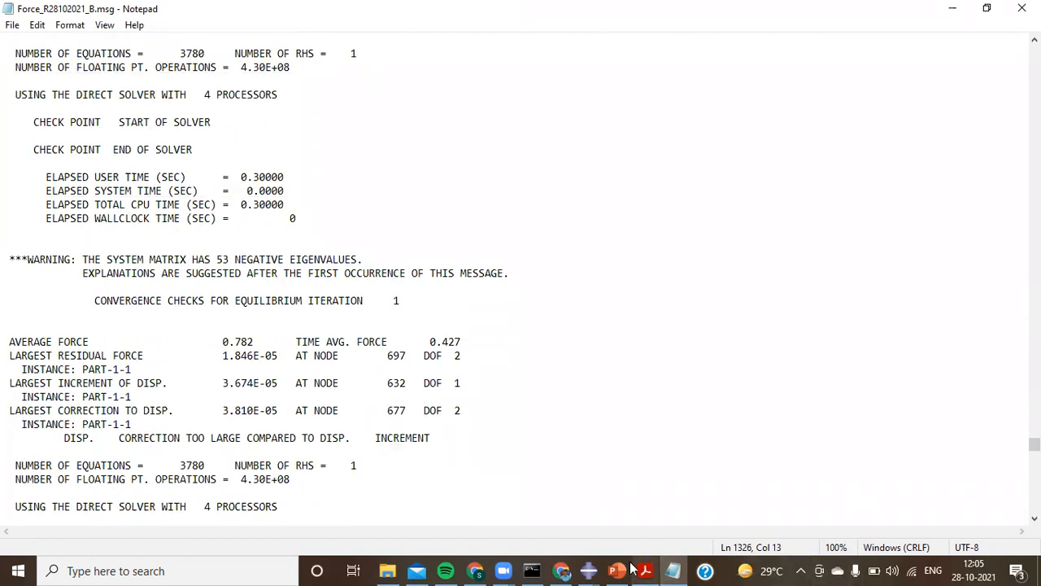
Switch to Abaqus/CAE and suppress the pressure load Load-1 in the Load module
mouse_move(588, 571)
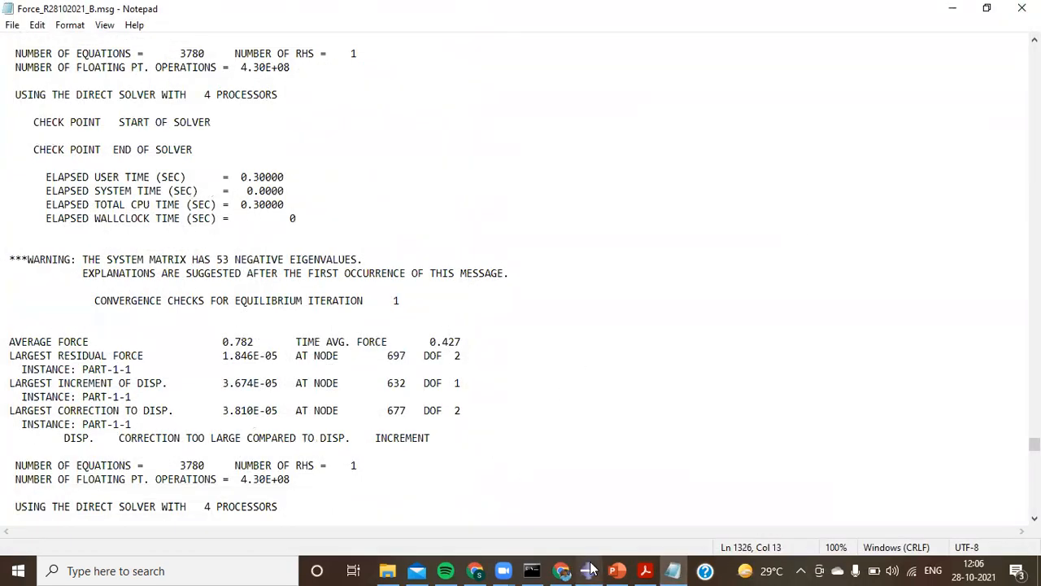
left_click(589, 571)
left_click(357, 91)
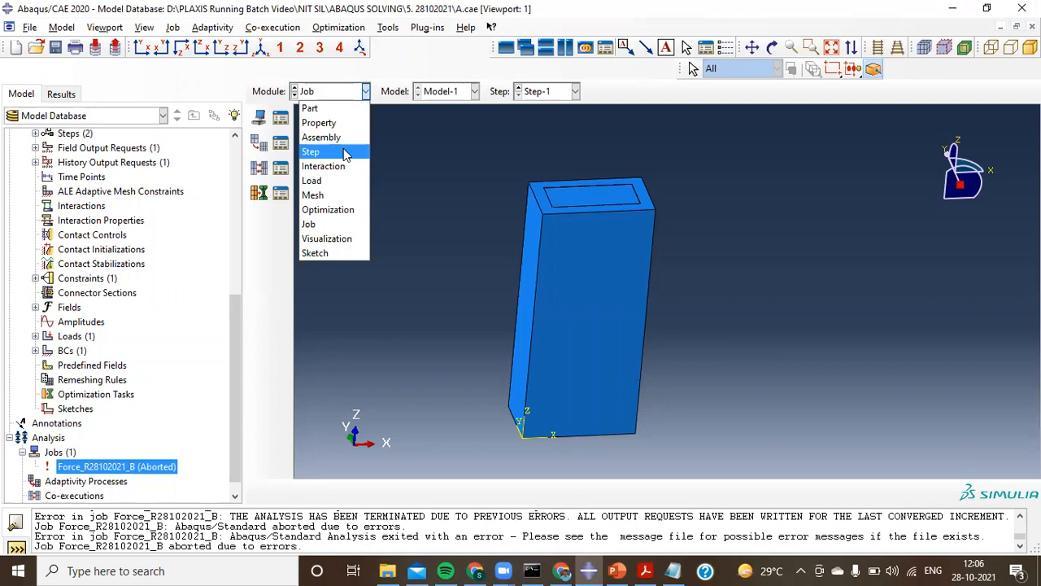
left_click(347, 178)
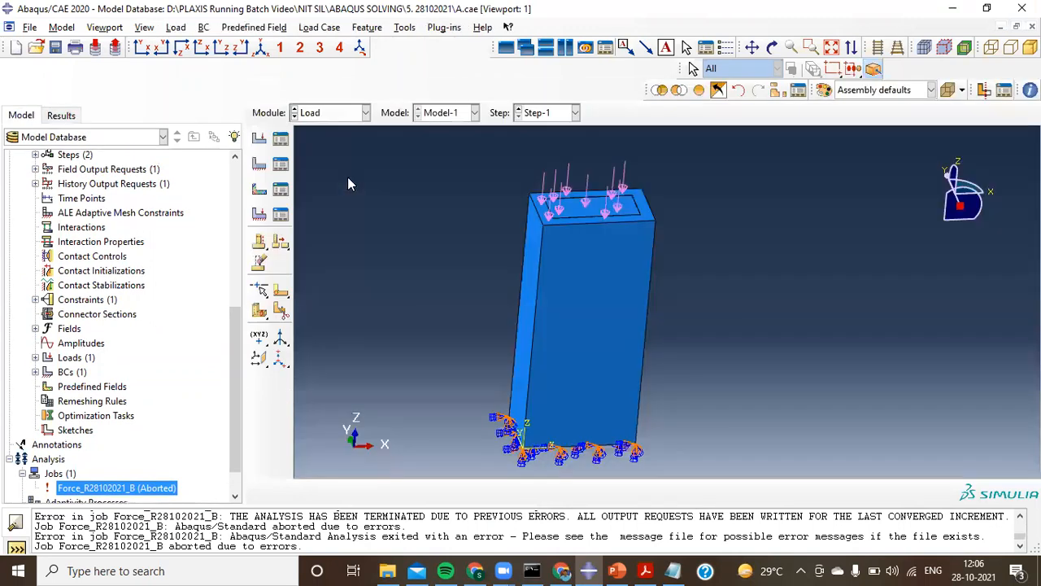
left_click(280, 140)
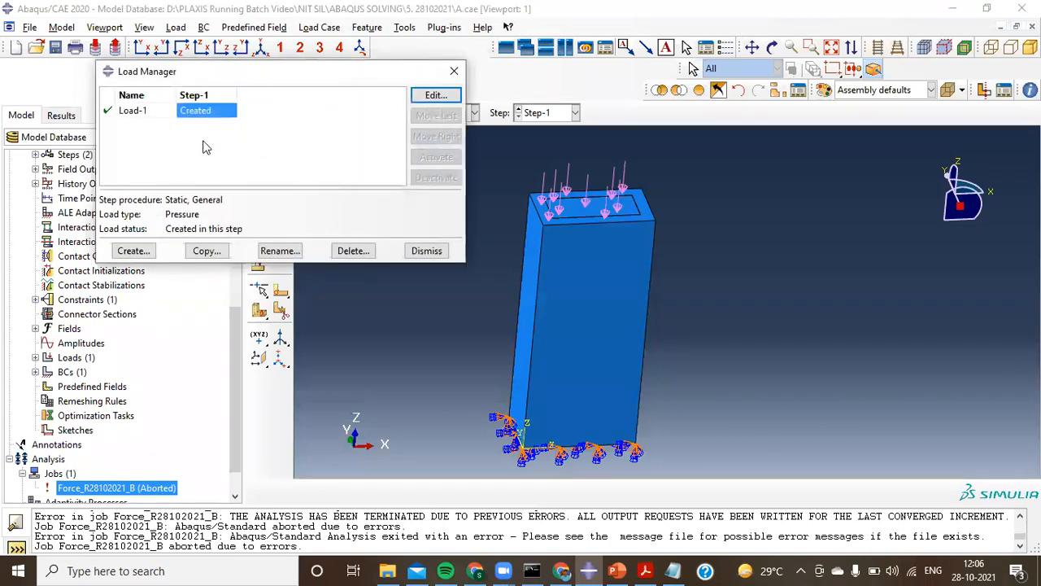
left_click(107, 110)
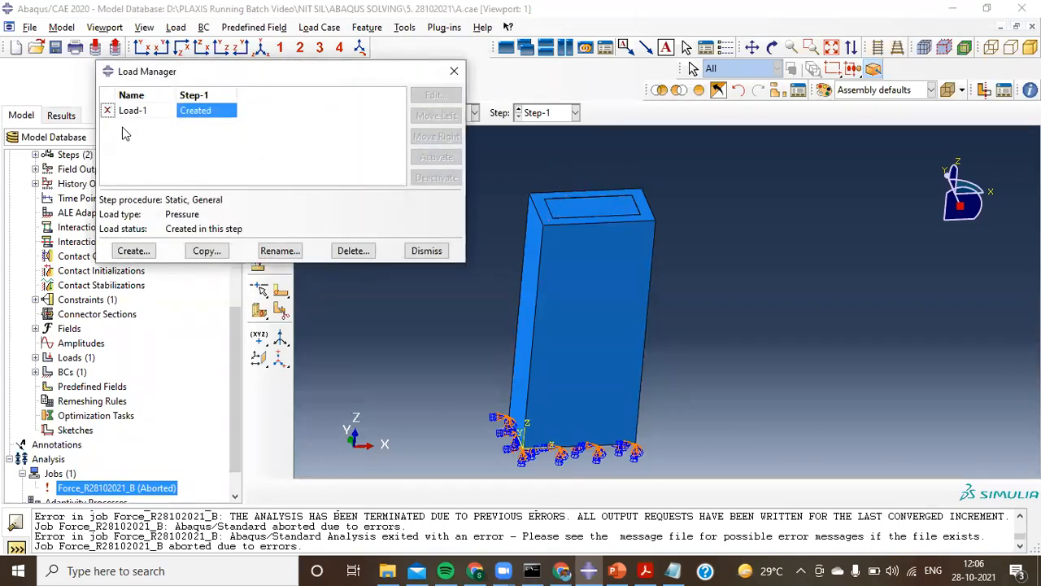
left_click(107, 111)
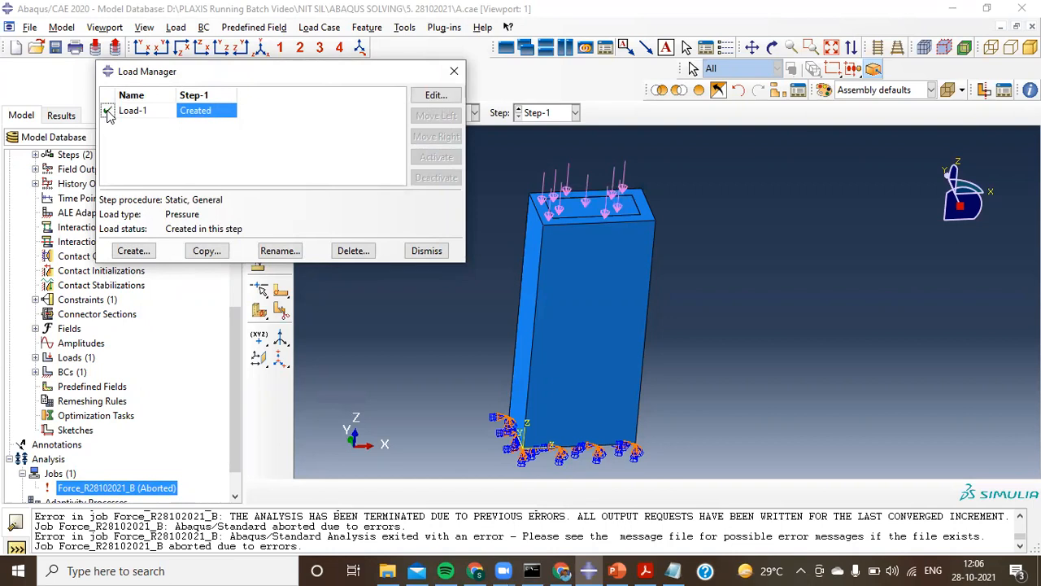
left_click(108, 112)
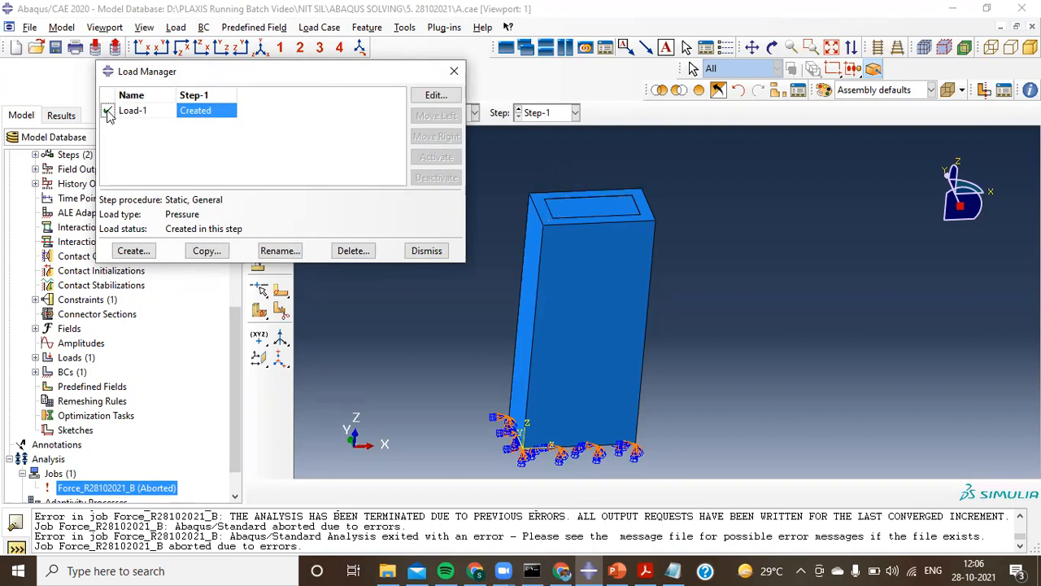
left_click(456, 74)
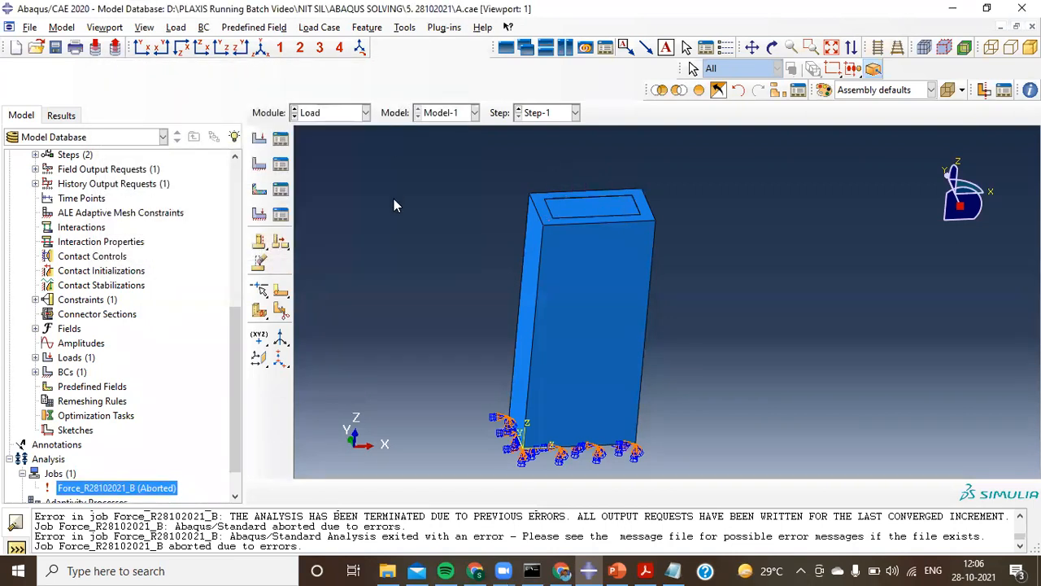
Create a Displacement/Rotation boundary condition named DISP in Step-1 on the column's top face, with U3 set to -1
left_click(260, 170)
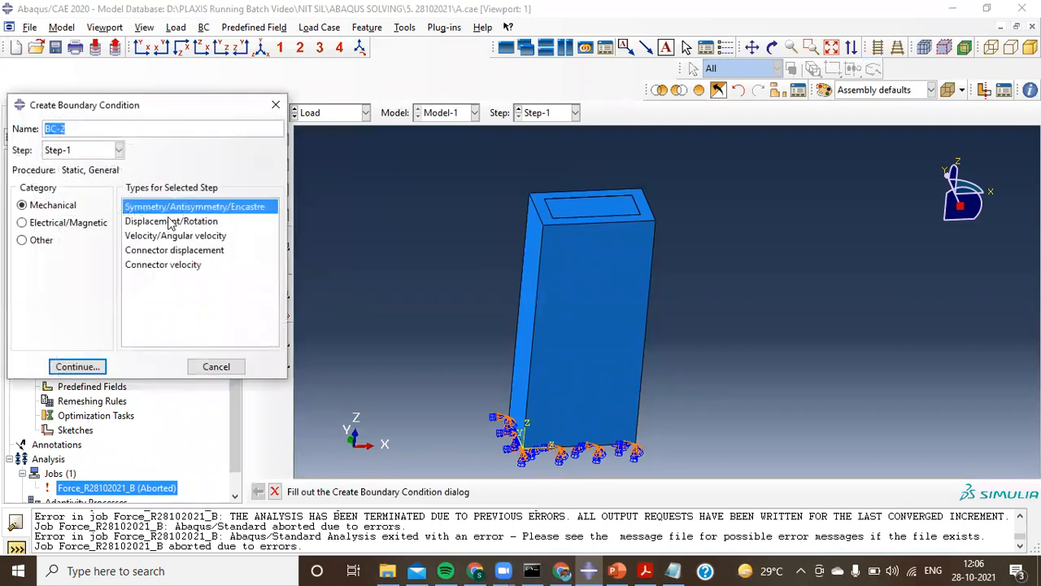
left_click(172, 222)
type("DISP")
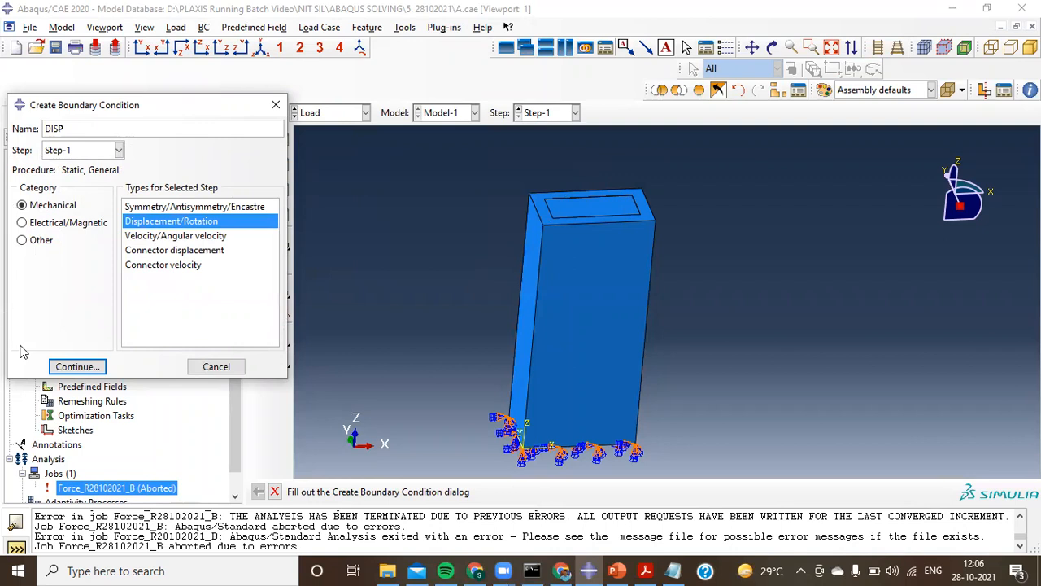
left_click(77, 366)
scroll(560, 213, "up", 2)
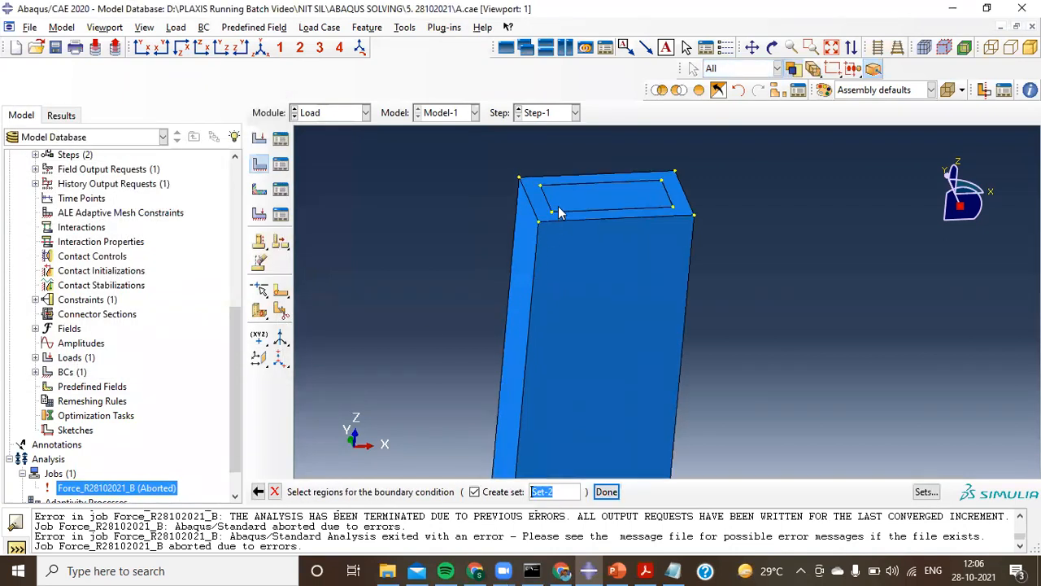
scroll(560, 213, "up", 1)
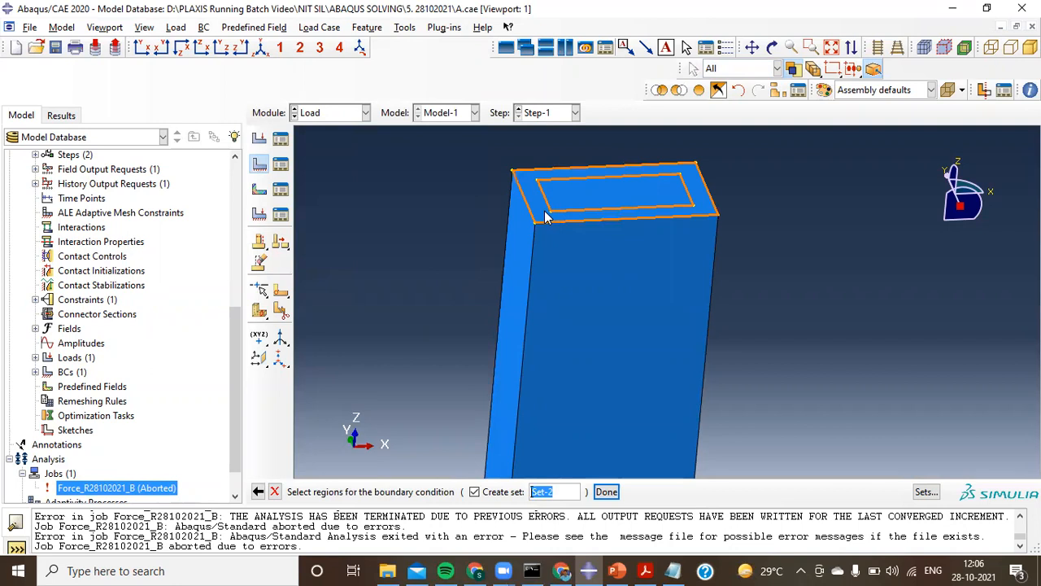
left_click(547, 213)
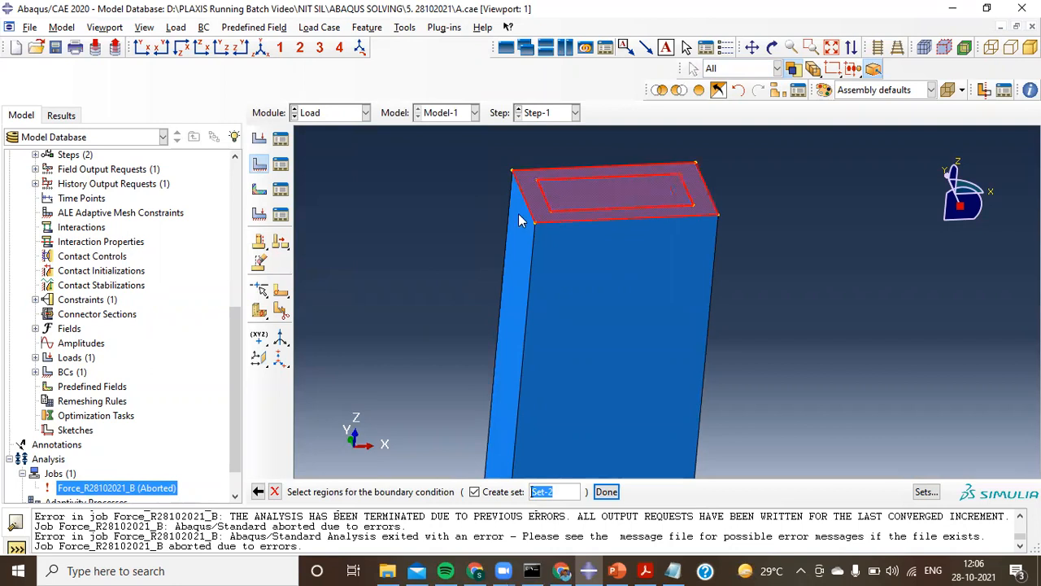
scroll(451, 221, "down", 3)
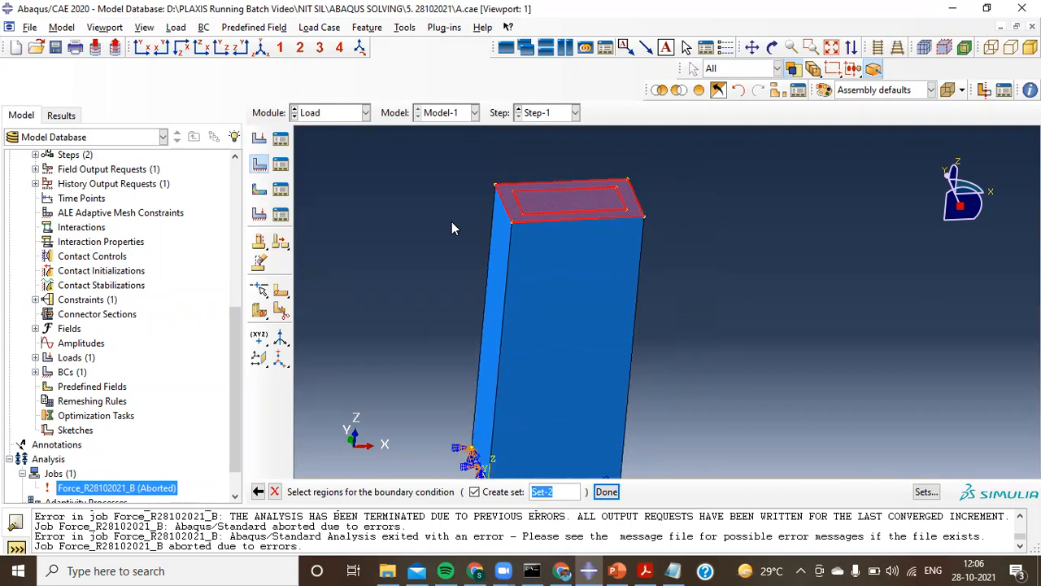
left_click(607, 492)
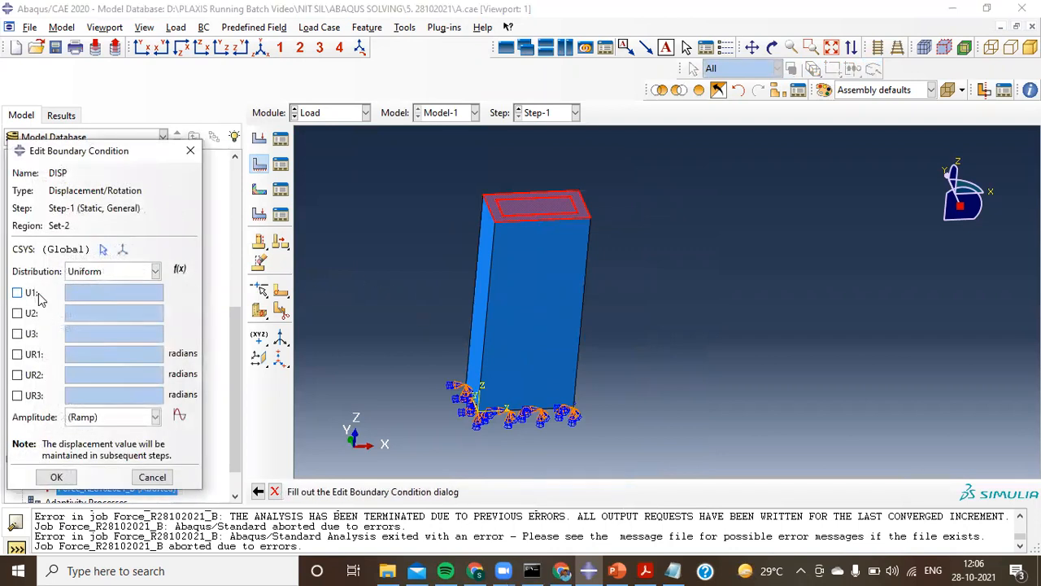
left_click(17, 334)
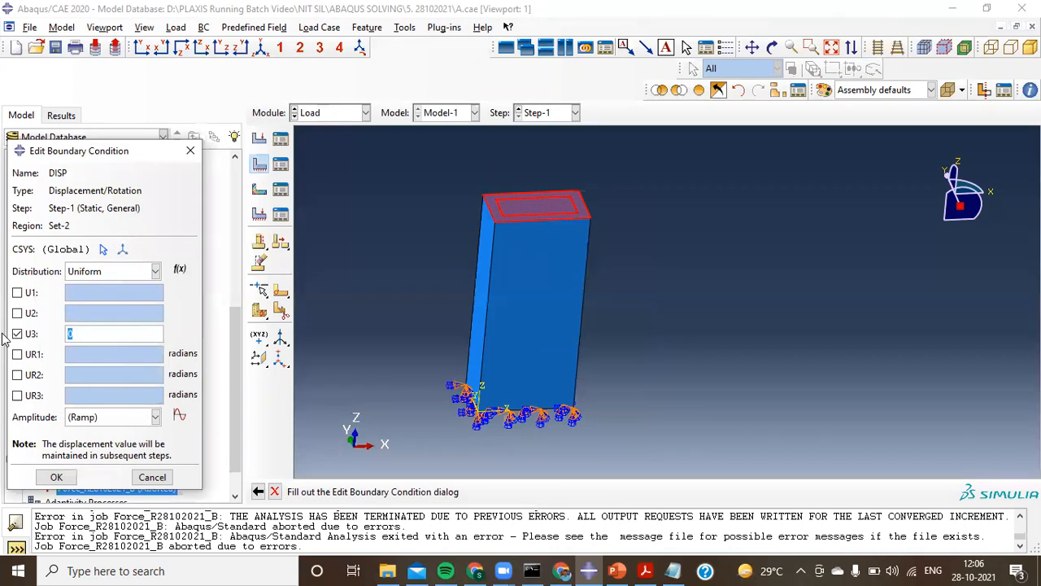
type("-1")
left_click(17, 313)
left_click(17, 292)
left_click(17, 354)
left_click(17, 375)
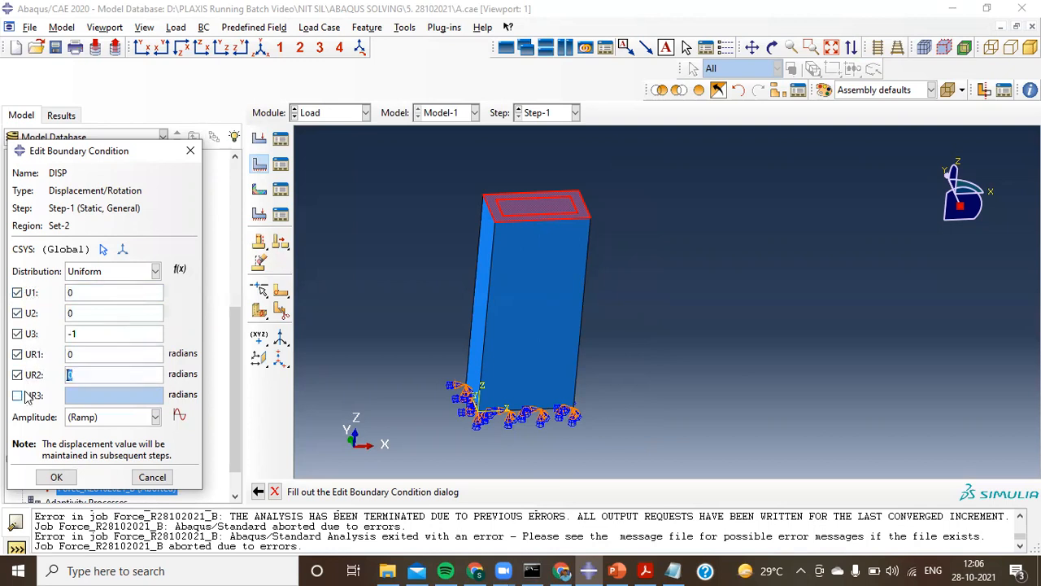
left_click(17, 394)
left_click(32, 356)
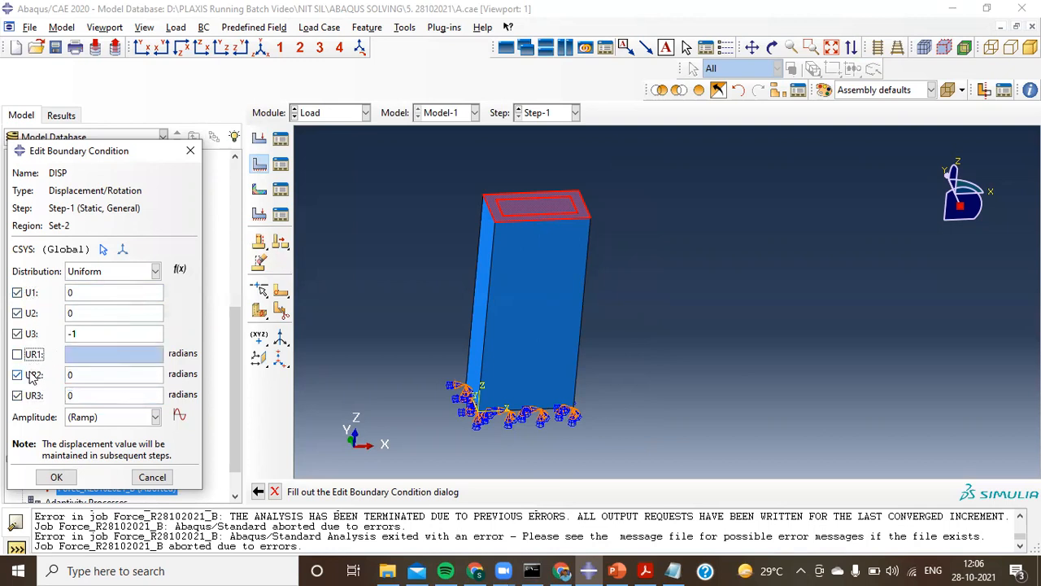
left_click(31, 376)
left_click(29, 395)
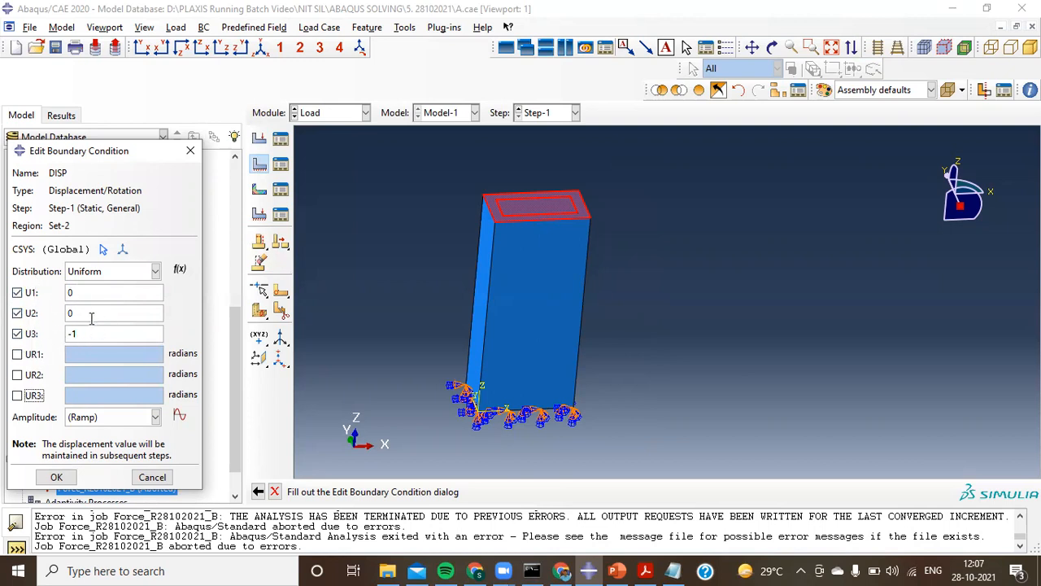
left_click(17, 293)
left_click(17, 313)
Accept the DISP boundary condition and resubmit the job Force_R28102021_B for analysis
left_click(53, 477)
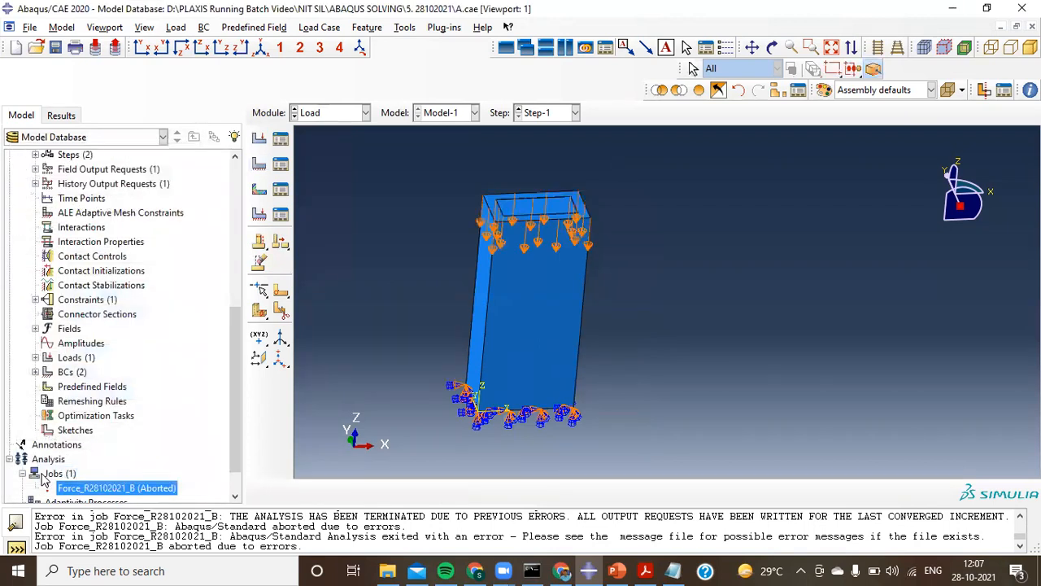
right_click(152, 489)
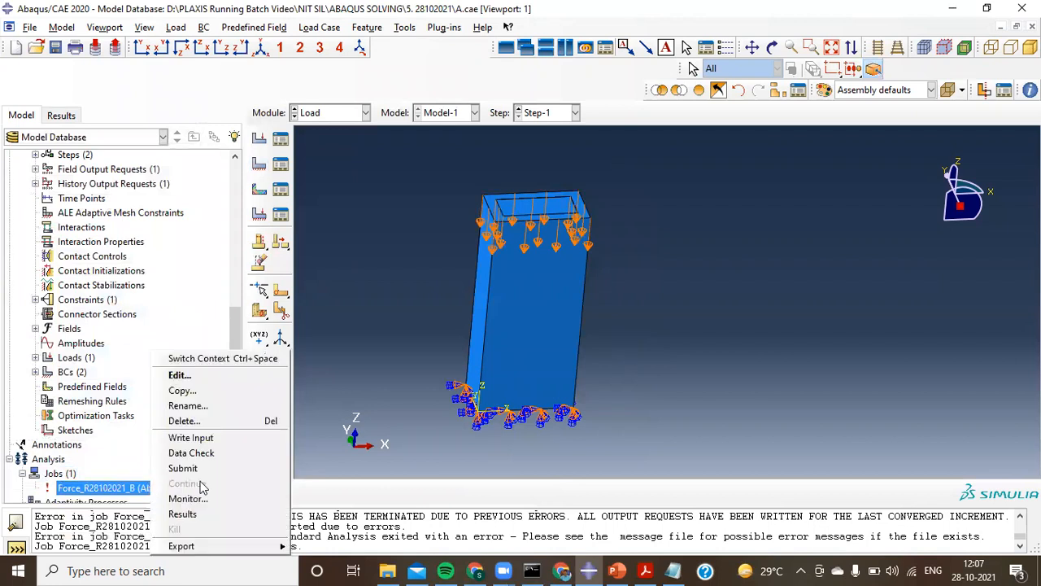
left_click(183, 469)
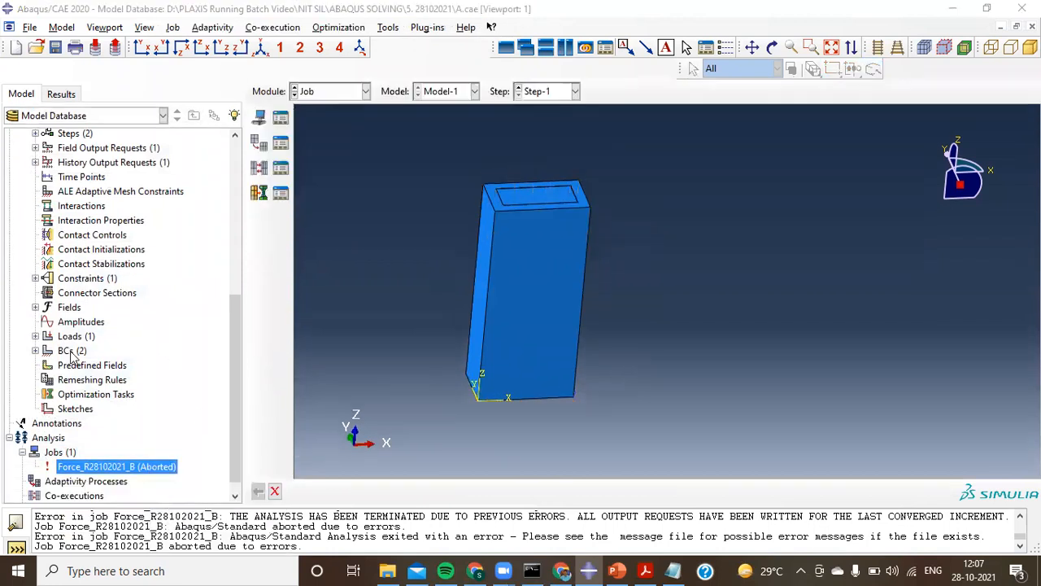
left_click(64, 226)
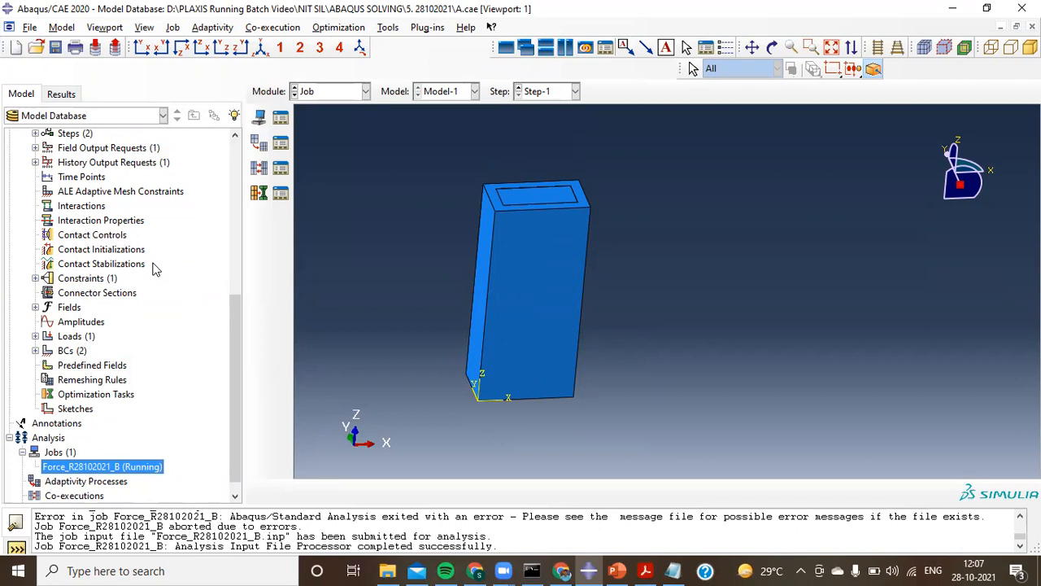
Open the monitor of the running Force_R28102021_B job to check its increments and message file
right_click(142, 470)
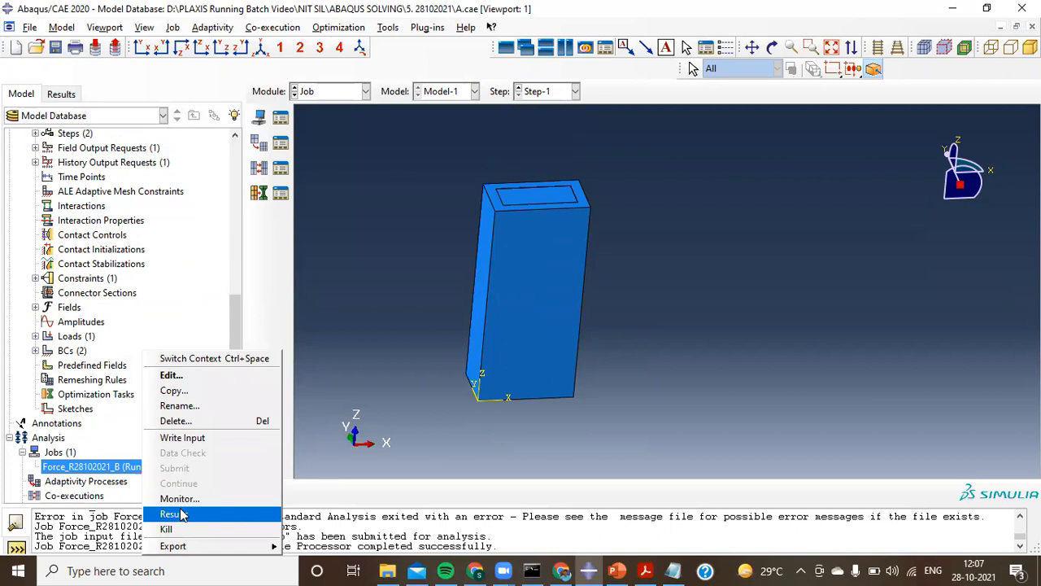
left_click(181, 500)
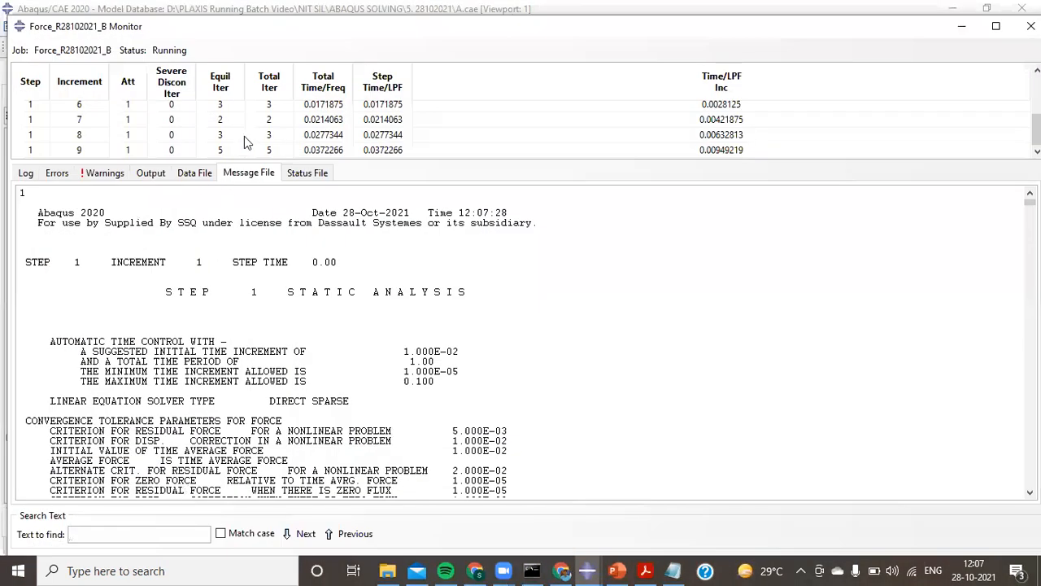
Enlarge the increment table in the job monitor and review the increments and attempts of the running analysis
scroll(244, 143, "up", 3)
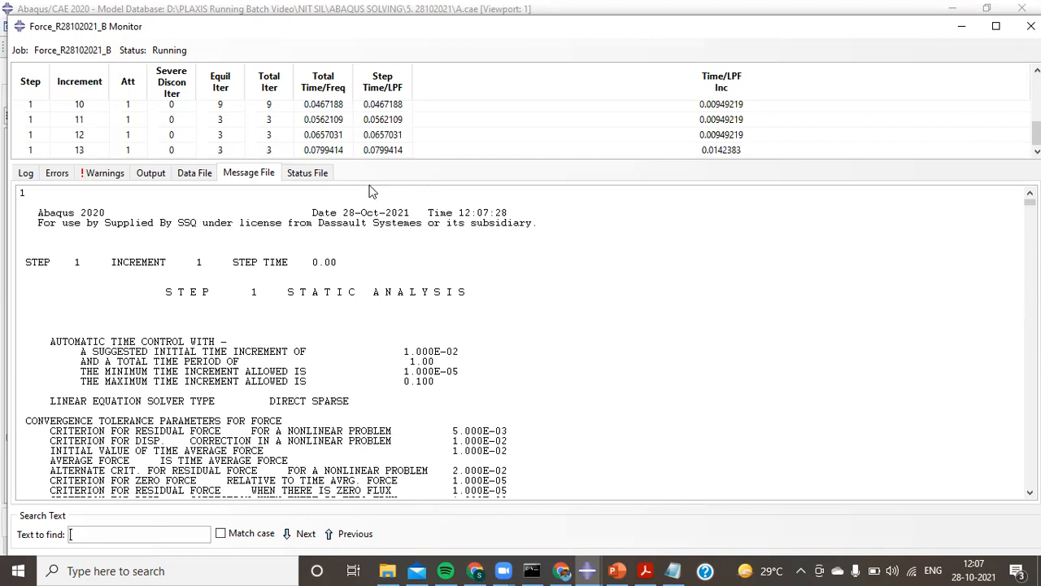
left_click_drag(373, 159, 368, 250)
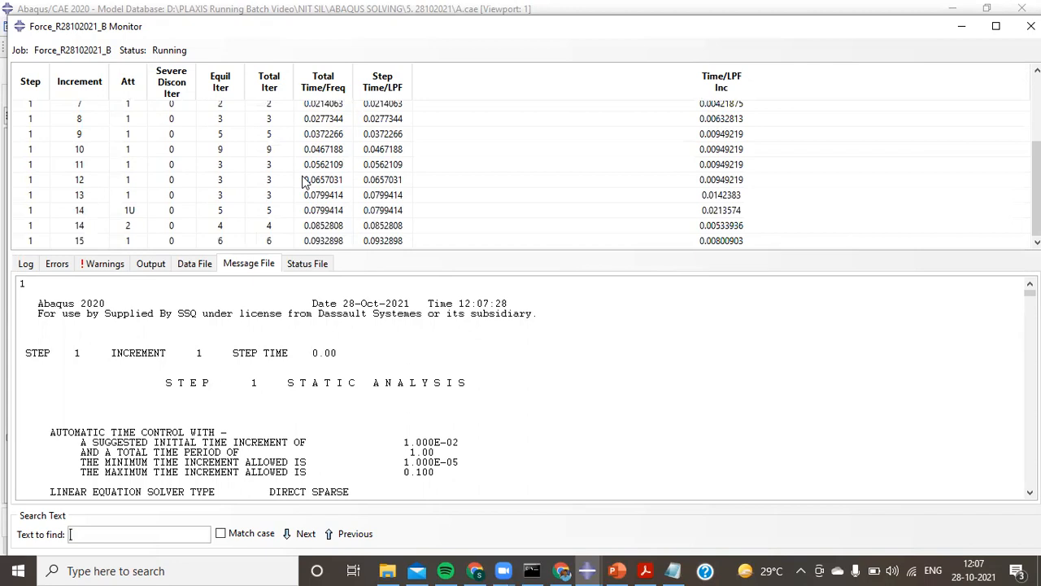
scroll(305, 181, "up", 3)
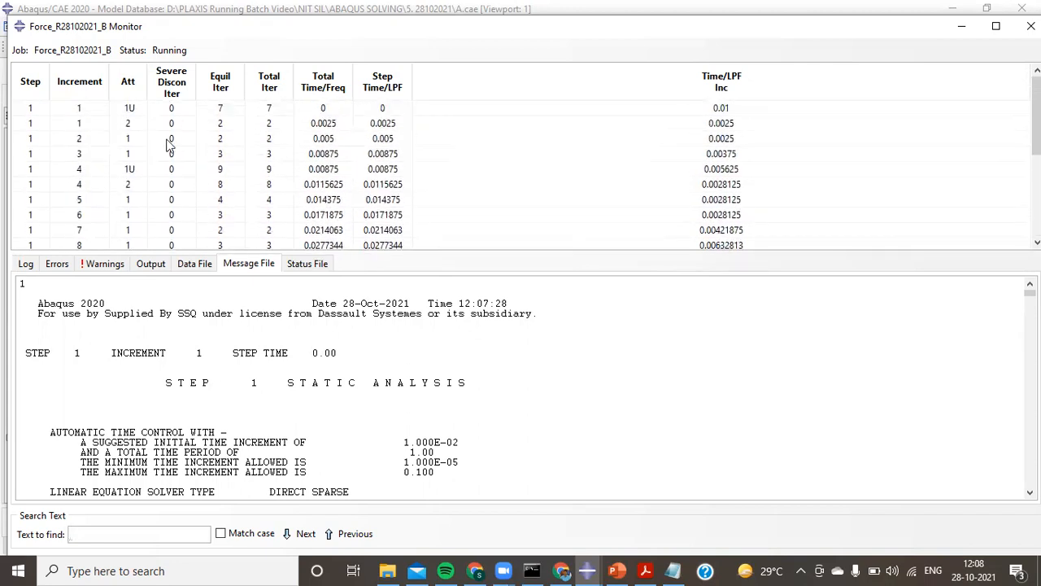
left_click(120, 113)
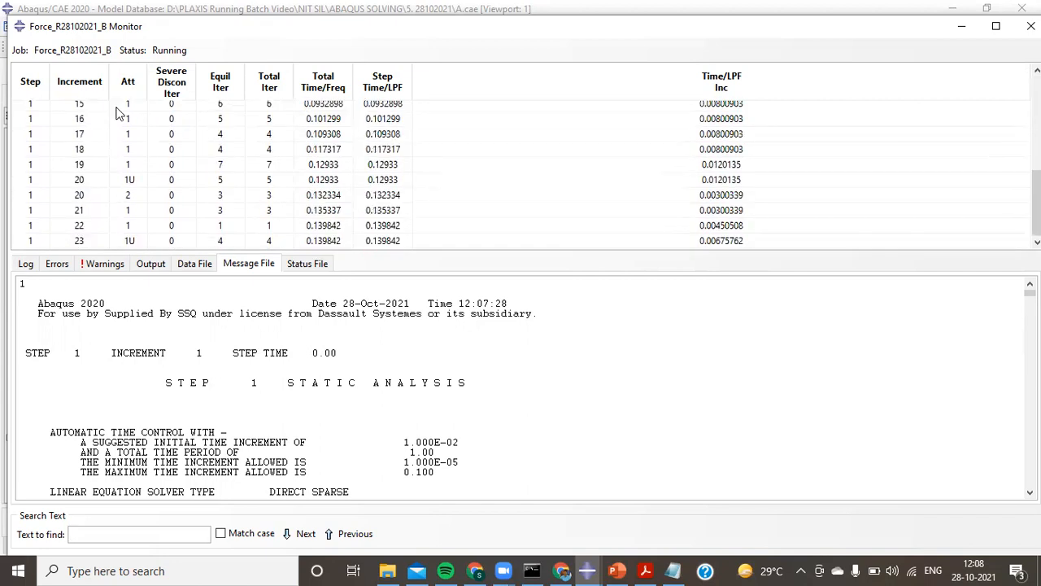
scroll(122, 114, "up", 5)
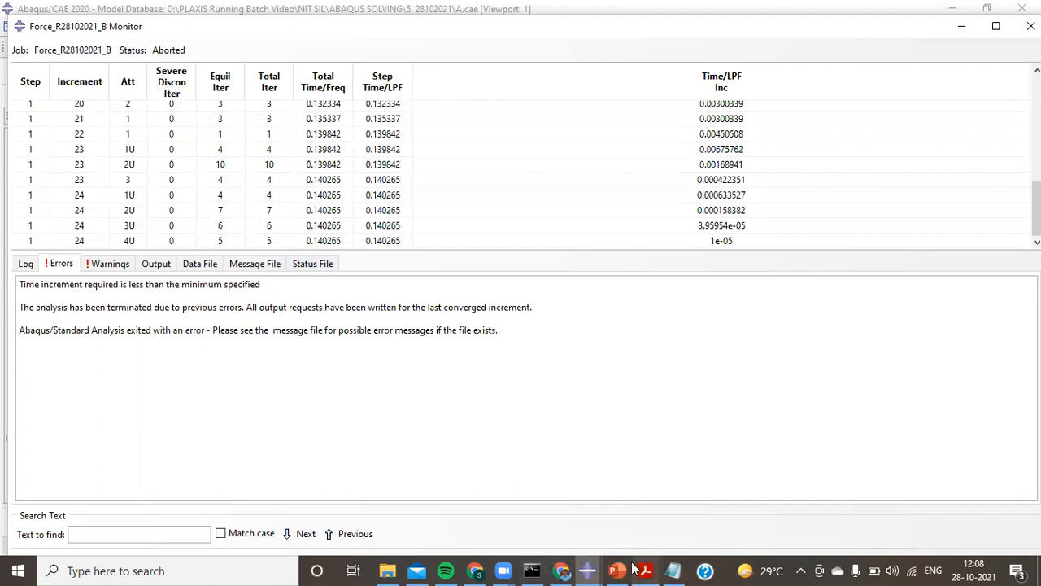
Return to the main Abaqus/CAE window, open the results of Force_R28102021_B and plot Mises stress contours on the deformed shape
mouse_move(583, 569)
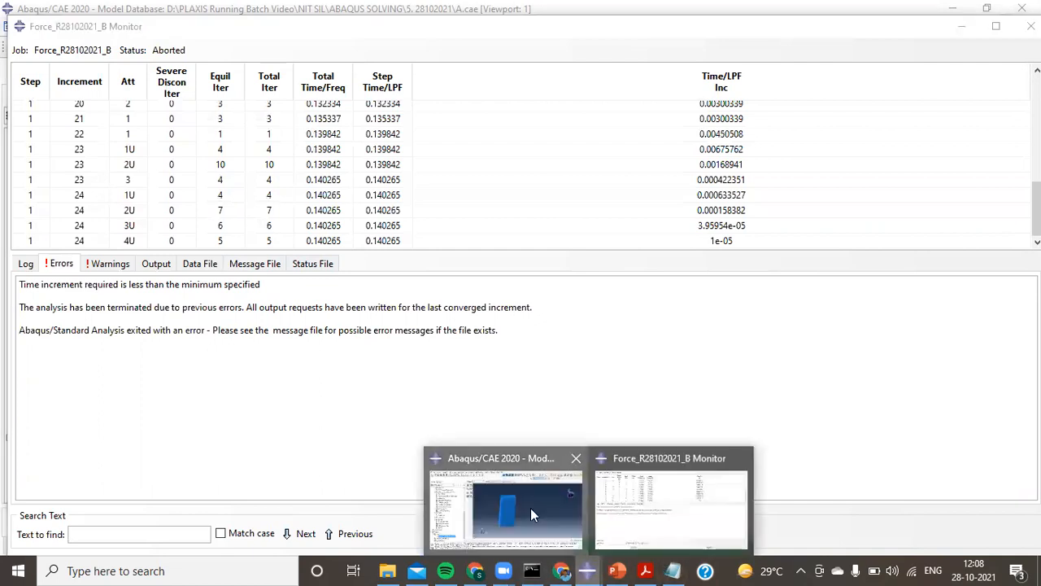
left_click(530, 508)
right_click(140, 470)
left_click(174, 513)
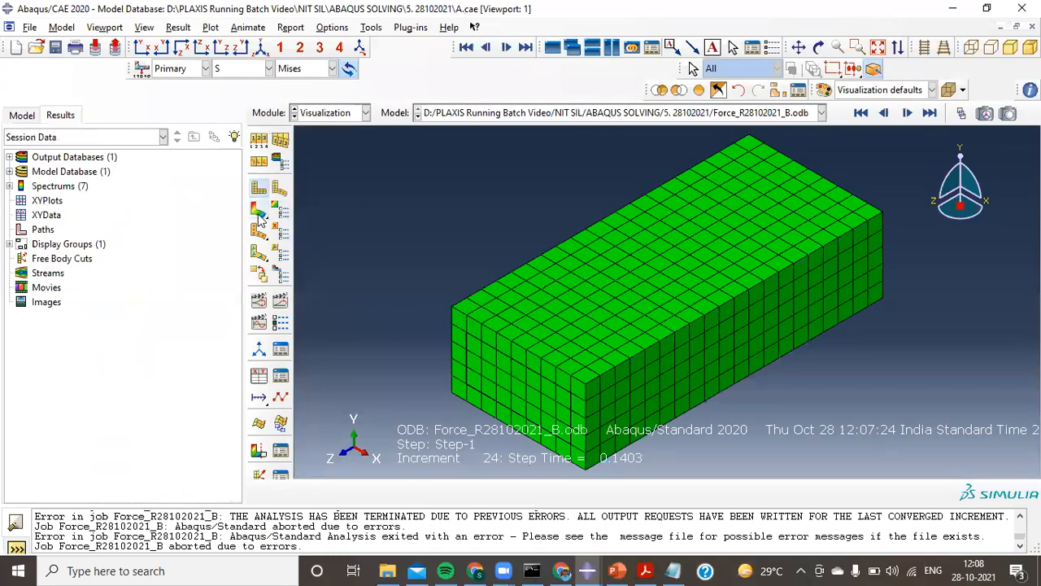
left_click(259, 212)
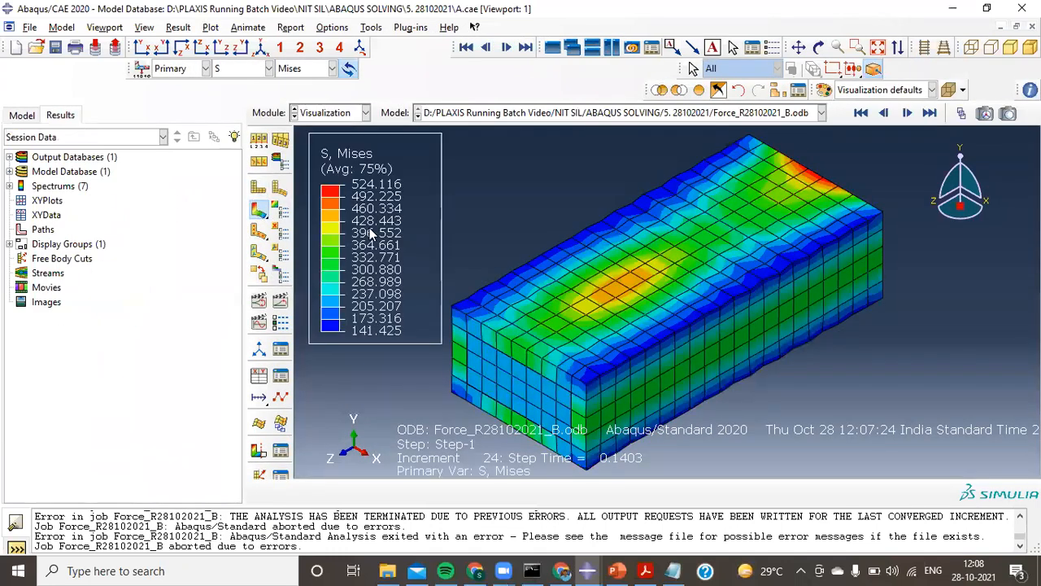
Show only the free edges in the Mises contour plot of the column
scroll(573, 283, "up", 3)
left_click_drag(770, 247, 828, 319, "ctrl+alt")
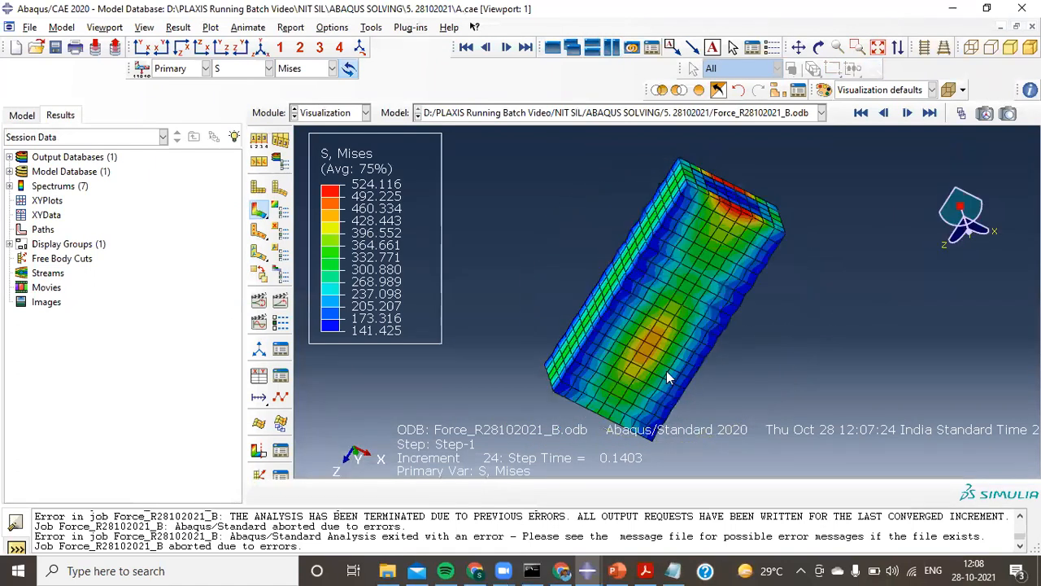
left_click_drag(668, 377, 612, 351, "ctrl+alt")
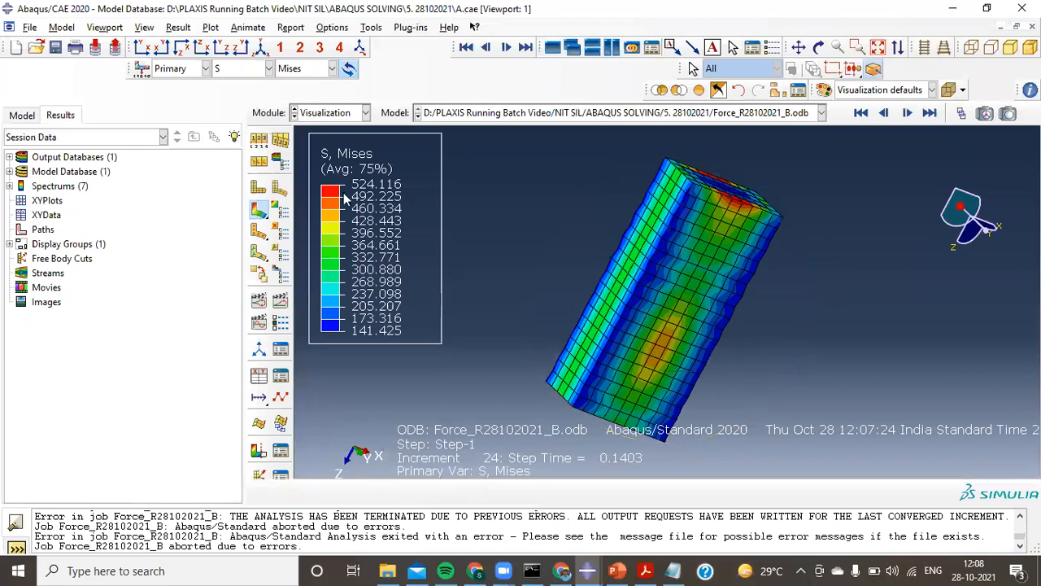
left_click(258, 143)
left_click(200, 289)
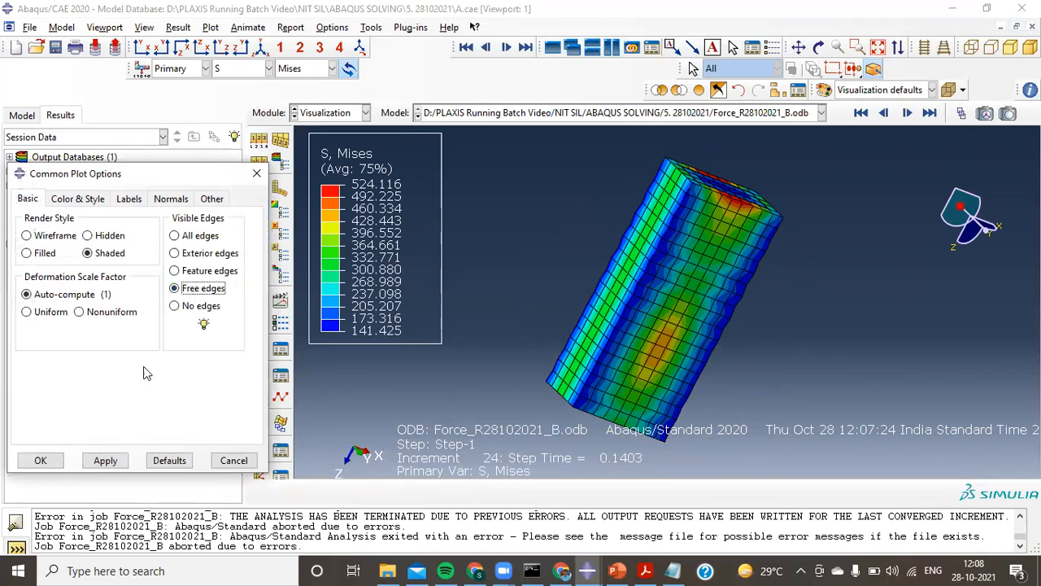
left_click(105, 461)
left_click(41, 460)
Apply a uniform deformation scale factor of 10 to the column's contour plot
left_click_drag(794, 185, 697, 173, "ctrl+alt")
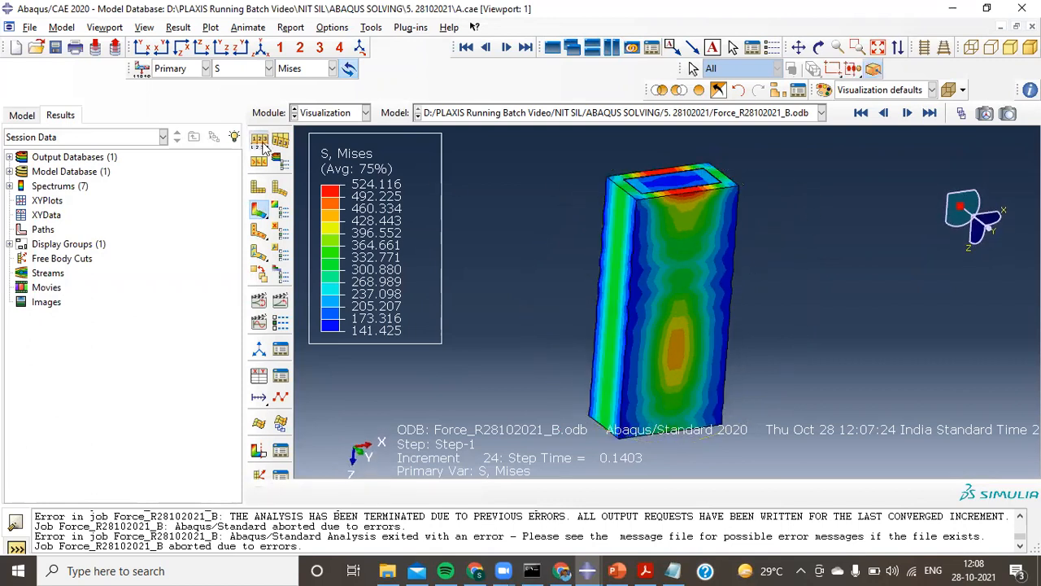
left_click(257, 143)
left_click(45, 311)
double_click(75, 333)
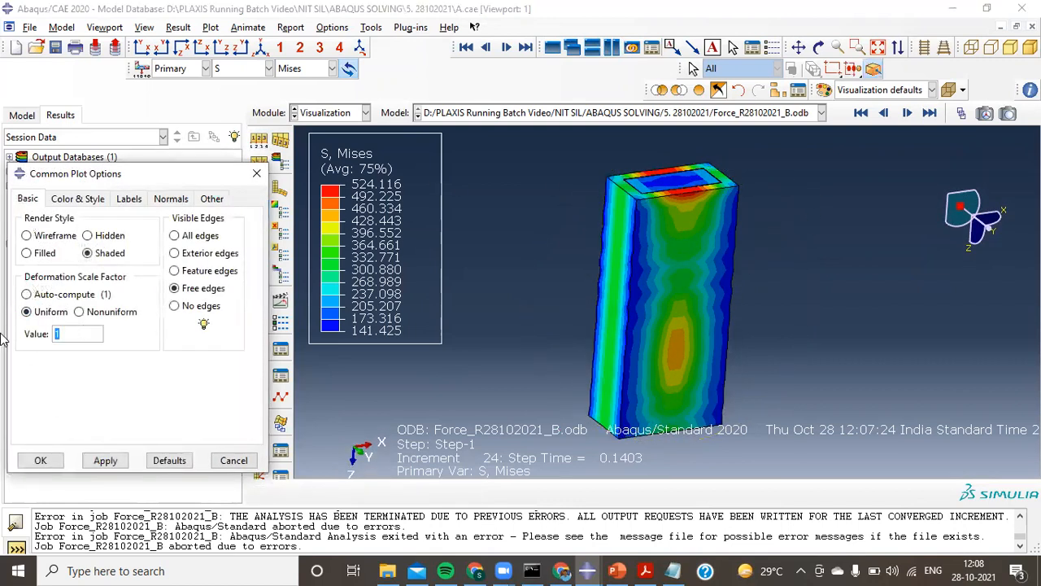
type("10")
left_click(105, 461)
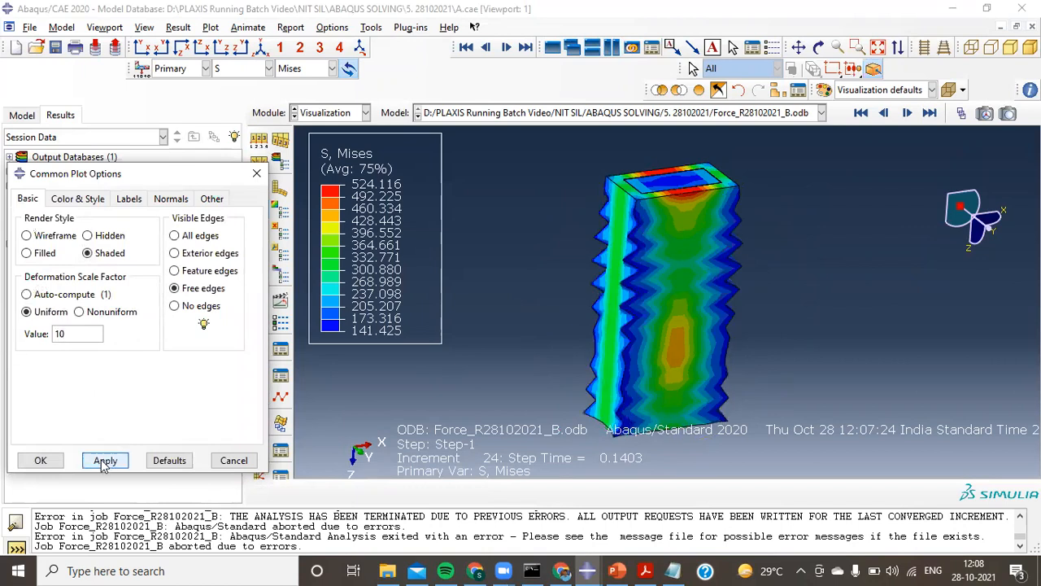
Reduce the uniform deformation scale factor to 5 and accept the plot options
double_click(75, 334)
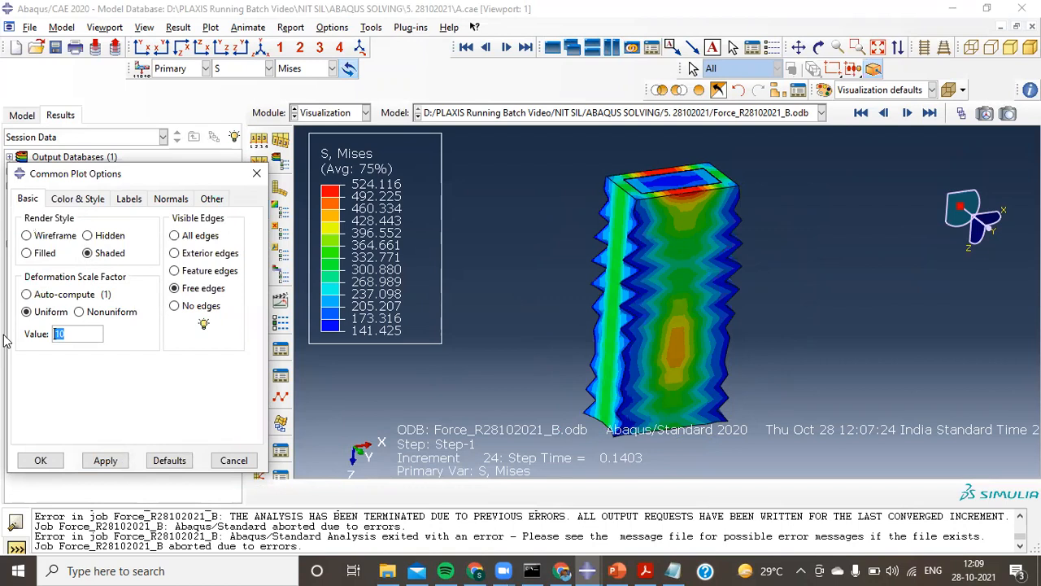
type("5")
left_click(105, 461)
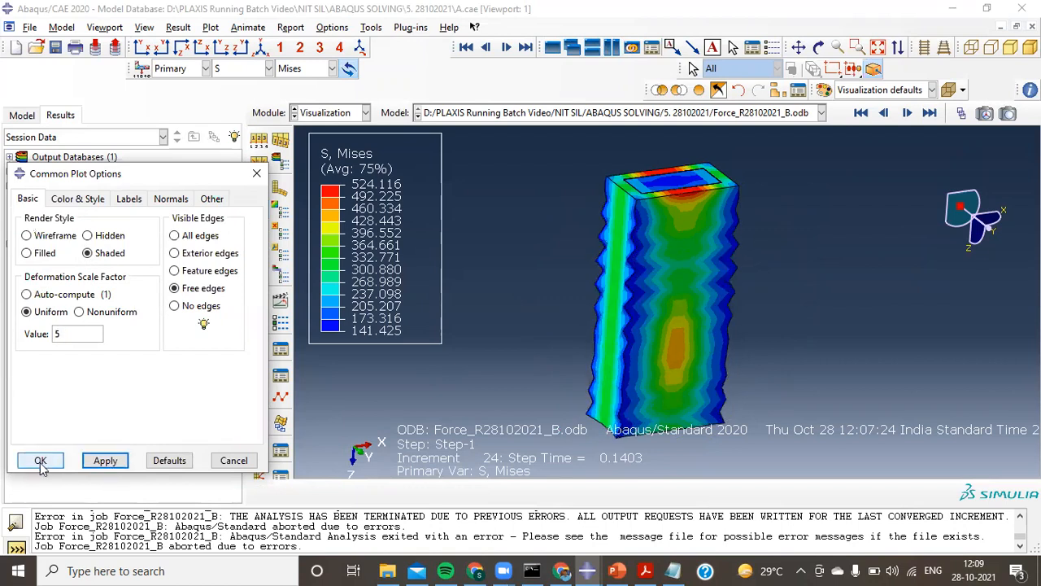
left_click(41, 461)
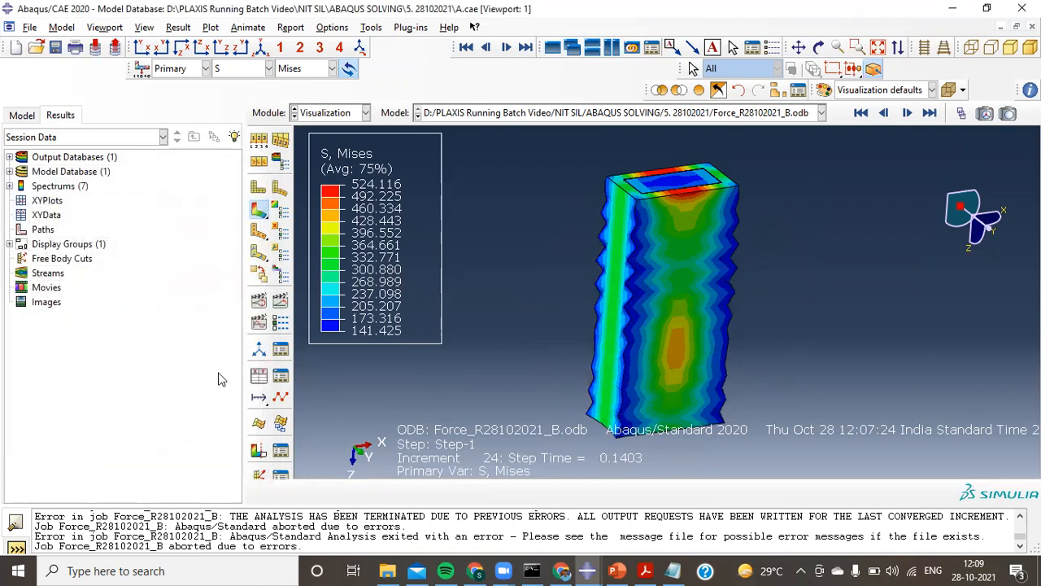
Animate the time history of the column's Mises contours, pause it and go to the last frame
left_click(280, 302)
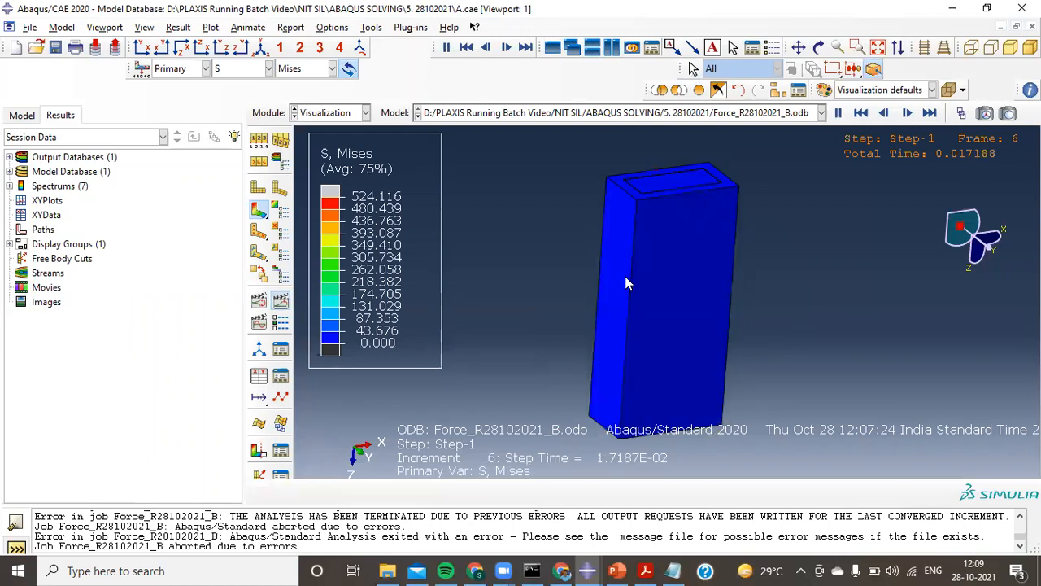
left_click(838, 112)
left_click(930, 113)
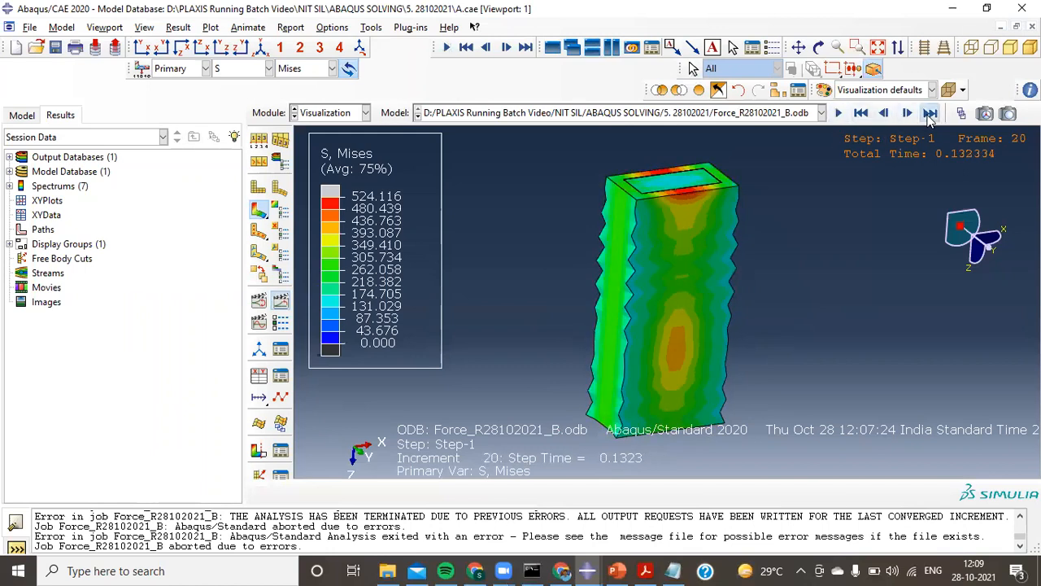
Reopen the monitor of the aborted Force_R28102021_B job and highlight the error about the required time increment
left_click(22, 116)
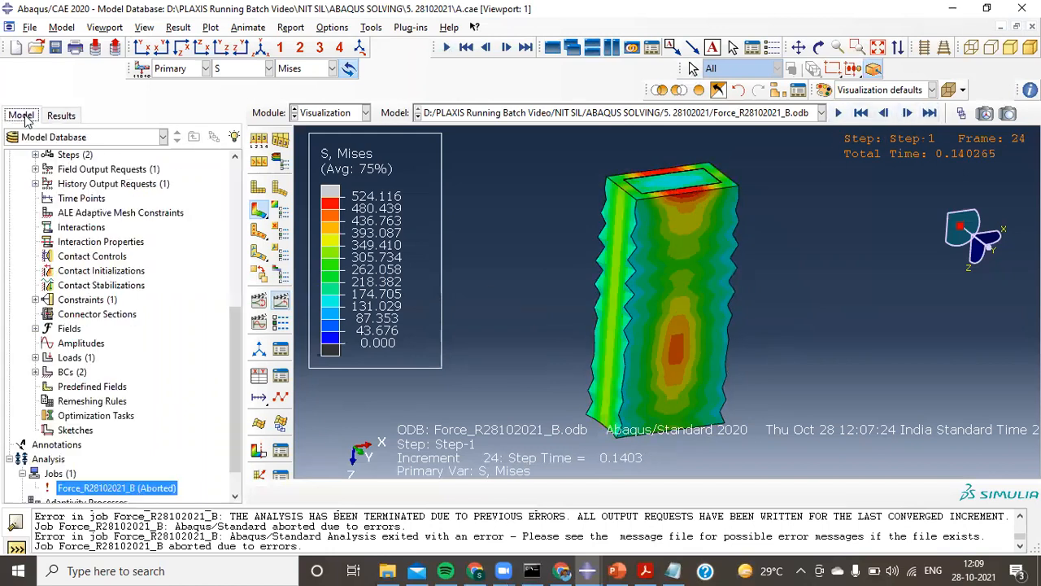
right_click(165, 489)
left_click(200, 499)
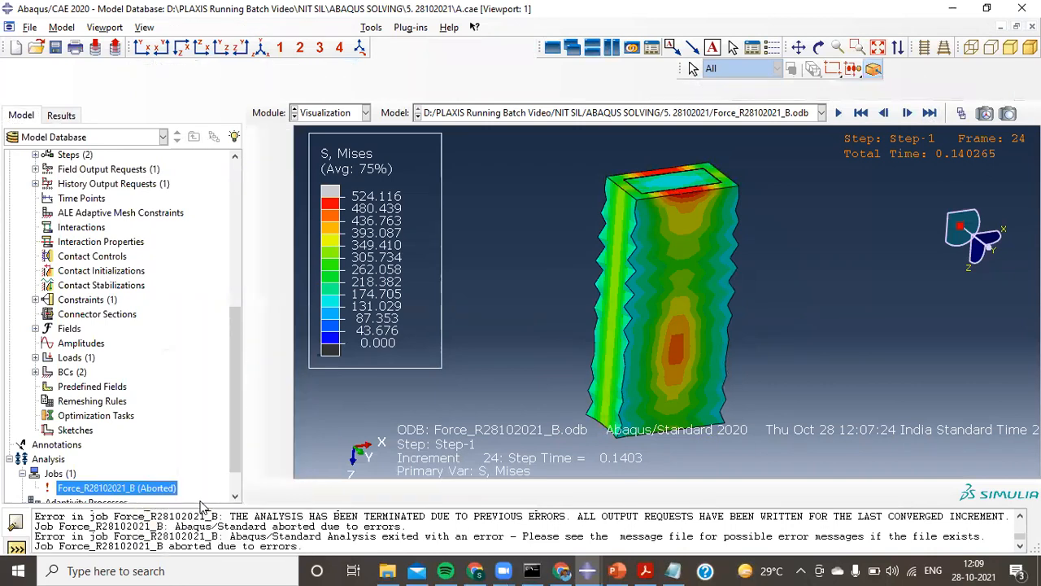
left_click_drag(25, 282, 134, 291)
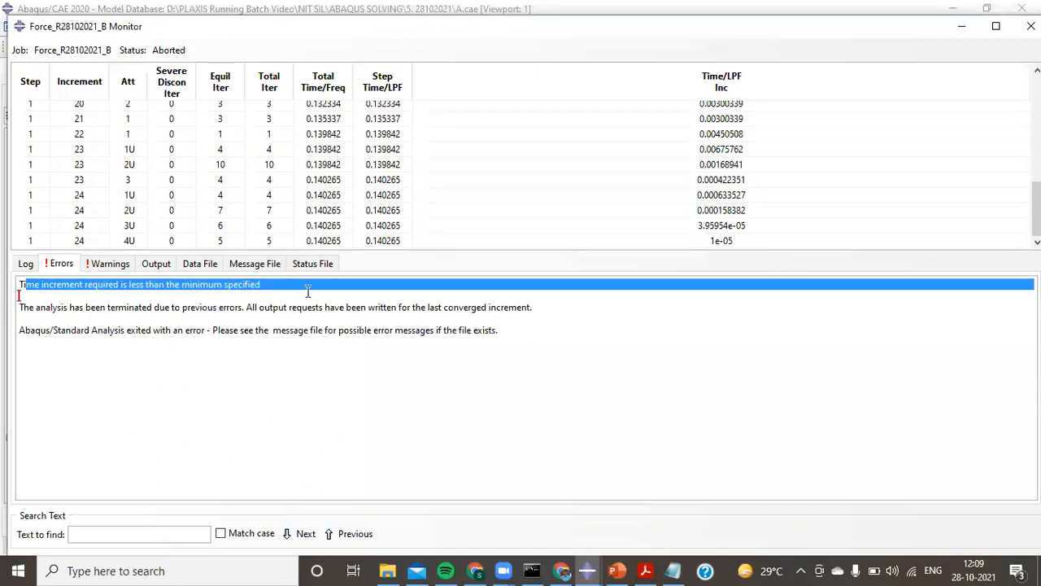
Examine the job's warnings, highlighting a negative eigenvalues message and the one about the strain increment being too large for the plasticity calculation
left_click(116, 269)
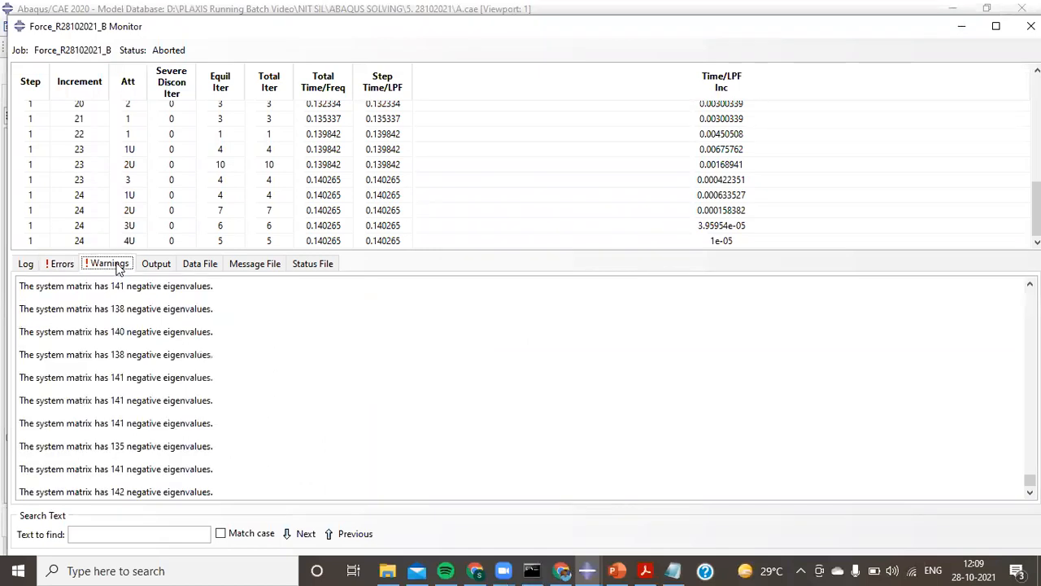
scroll(148, 379, "up", 5)
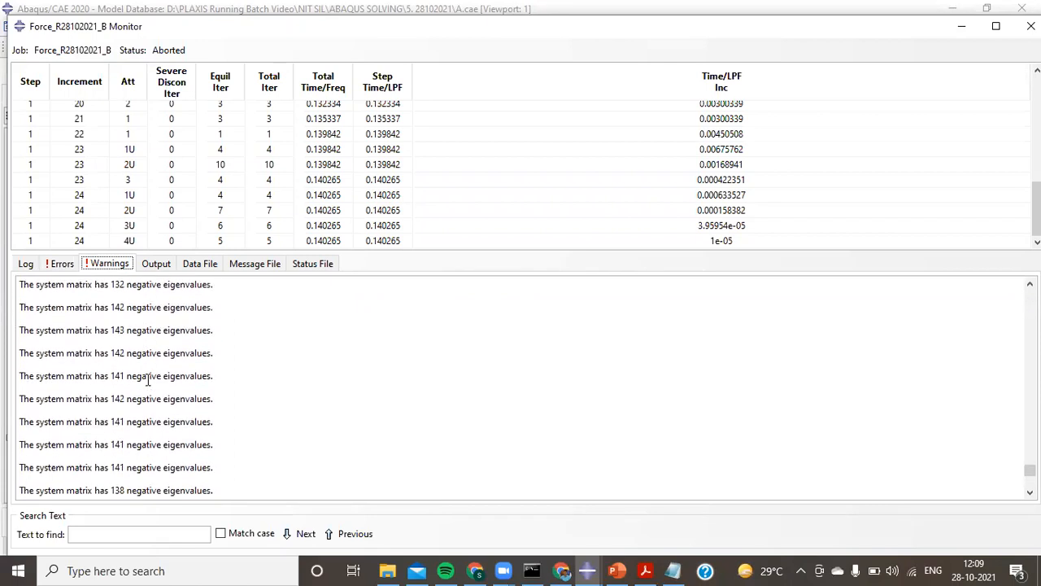
scroll(148, 379, "up", 5)
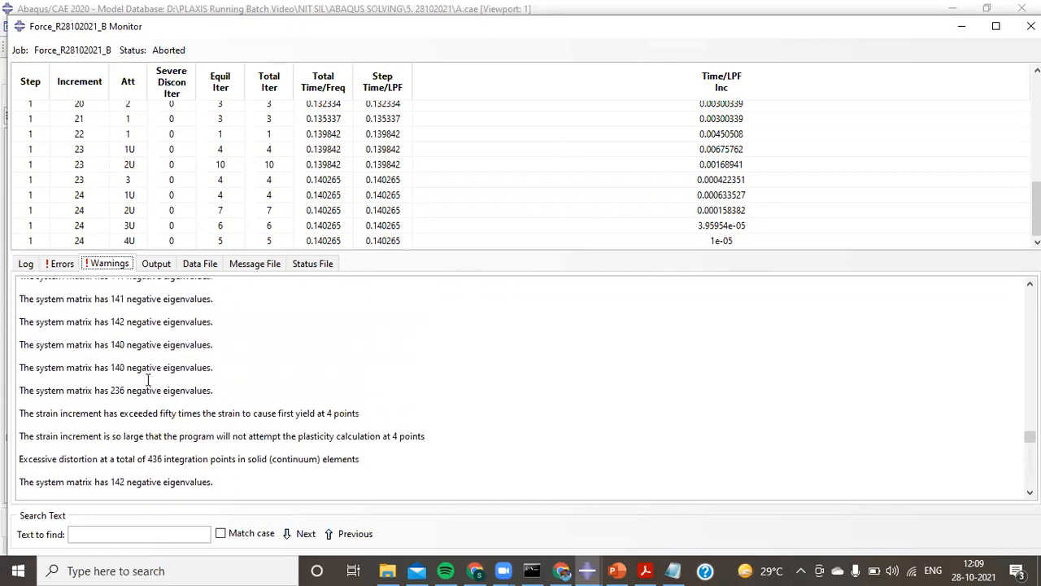
scroll(148, 379, "down", 3)
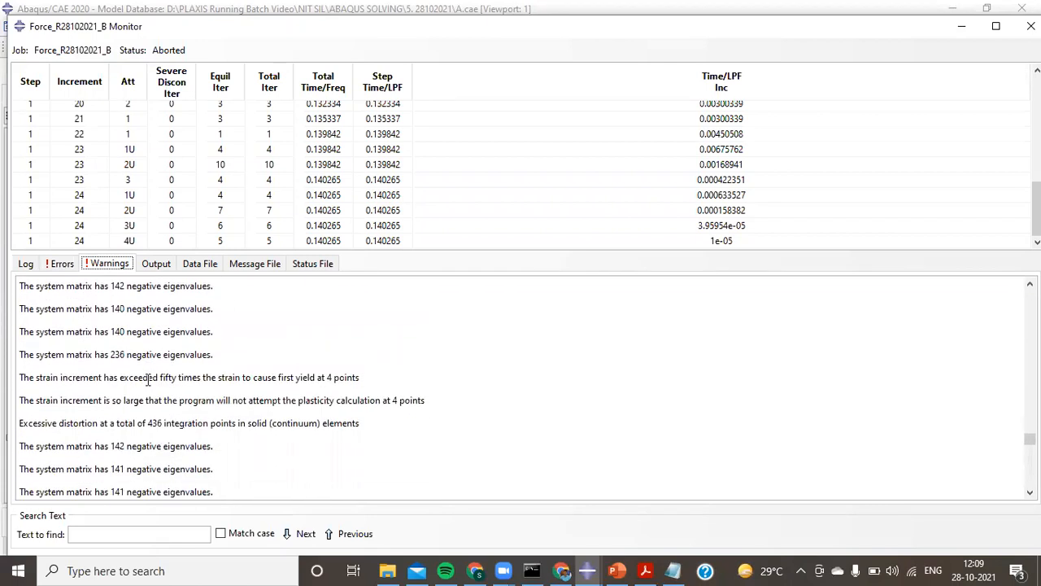
scroll(148, 379, "down", 1)
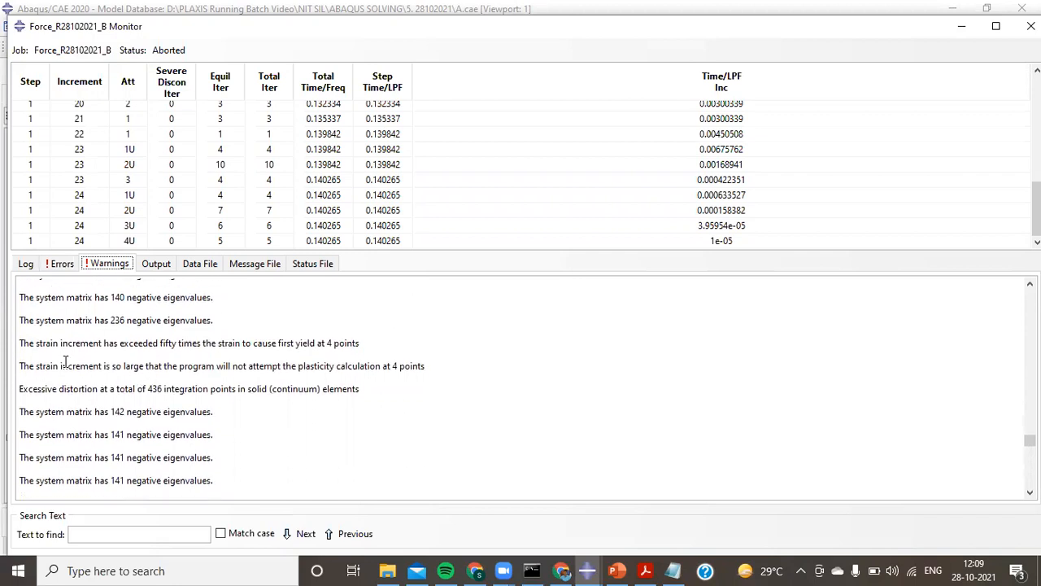
left_click_drag(29, 320, 228, 328)
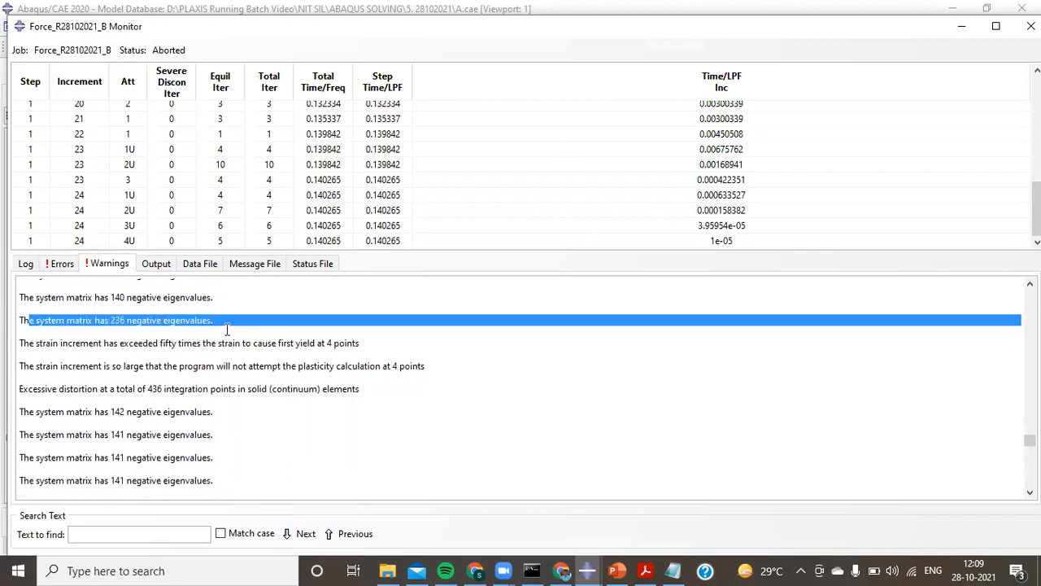
left_click_drag(463, 373, 8, 367)
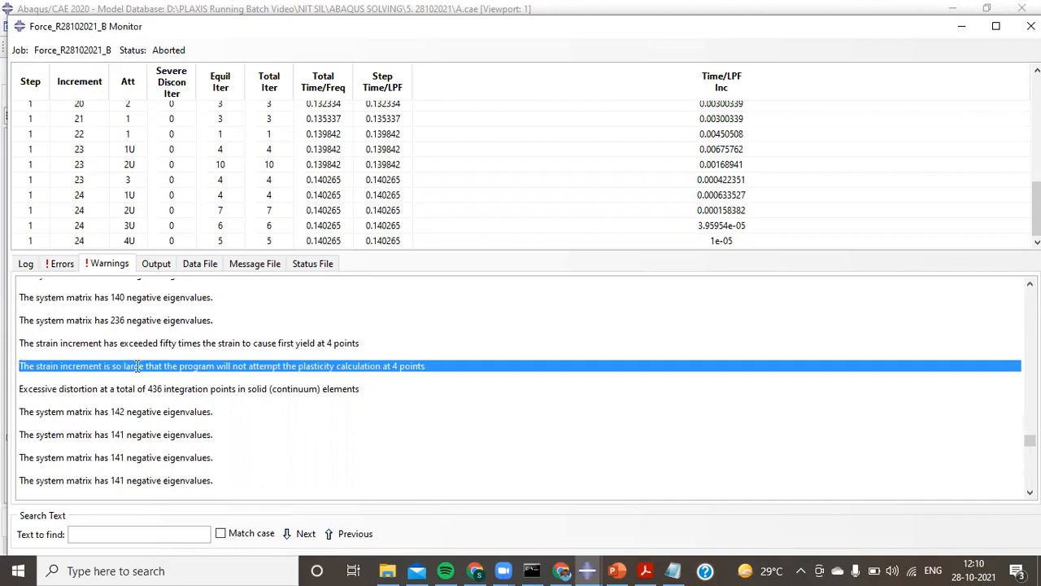
Scan the surrounding negative eigenvalue warnings and return to the highlighted strain increment warning
scroll(158, 389, "down", 5)
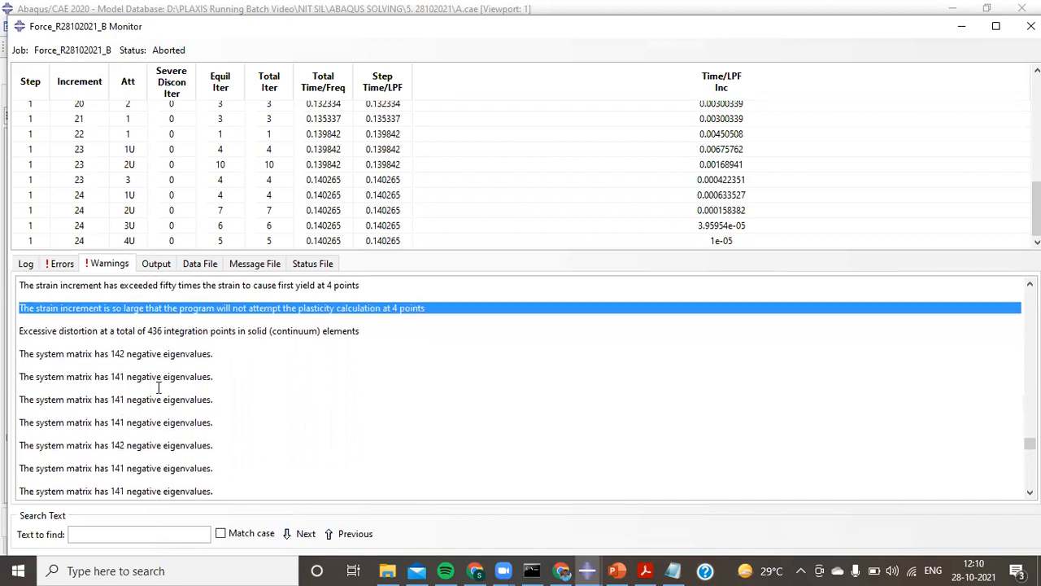
scroll(159, 389, "down", 2)
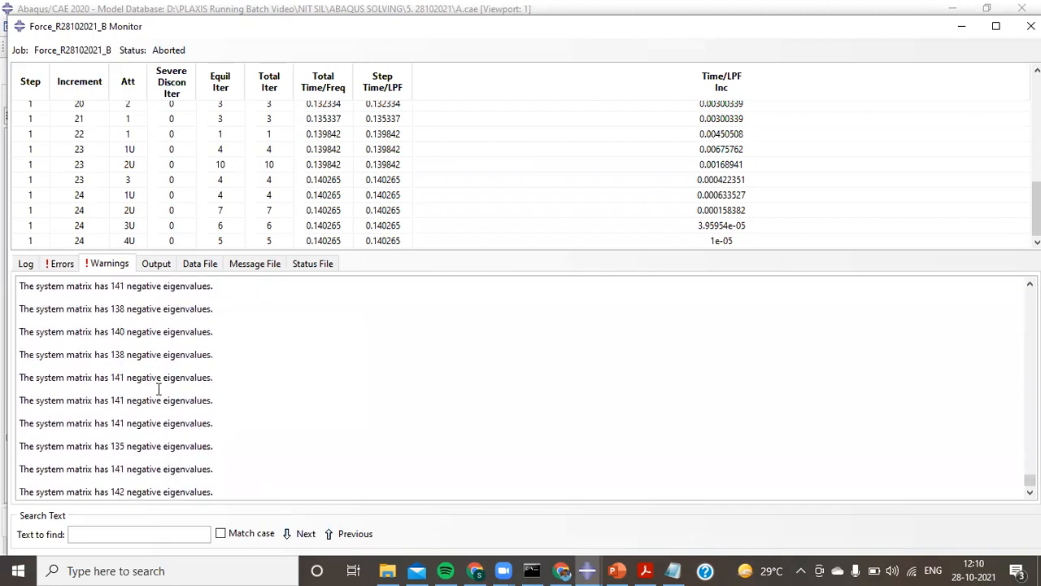
scroll(161, 459, "up", 3)
scroll(161, 459, "up", 3)
scroll(161, 459, "down", 3)
scroll(162, 459, "up", 6)
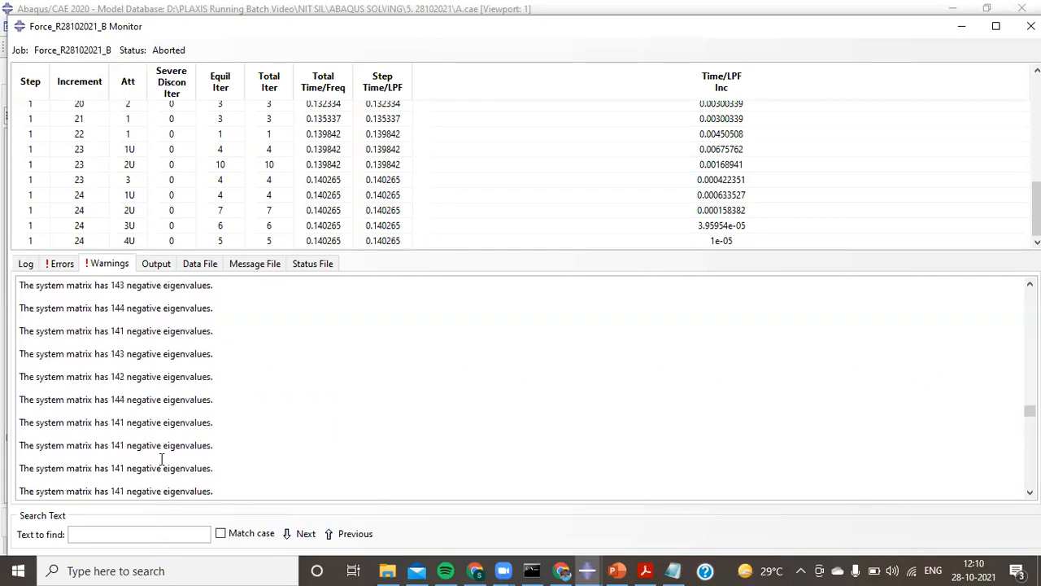
scroll(161, 459, "up", 6)
scroll(161, 459, "down", 6)
scroll(161, 459, "down", 5)
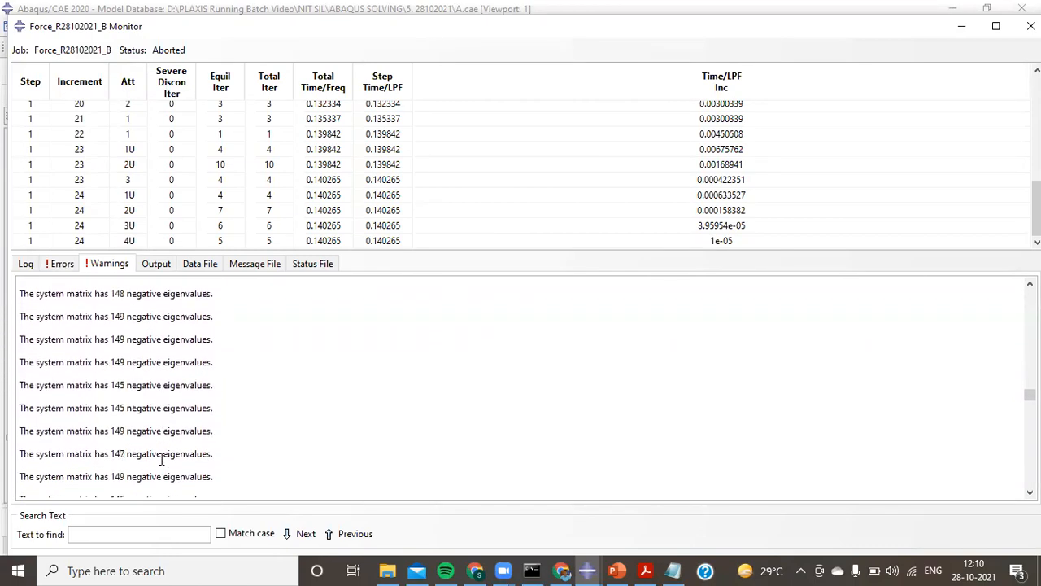
scroll(161, 460, "down", 6)
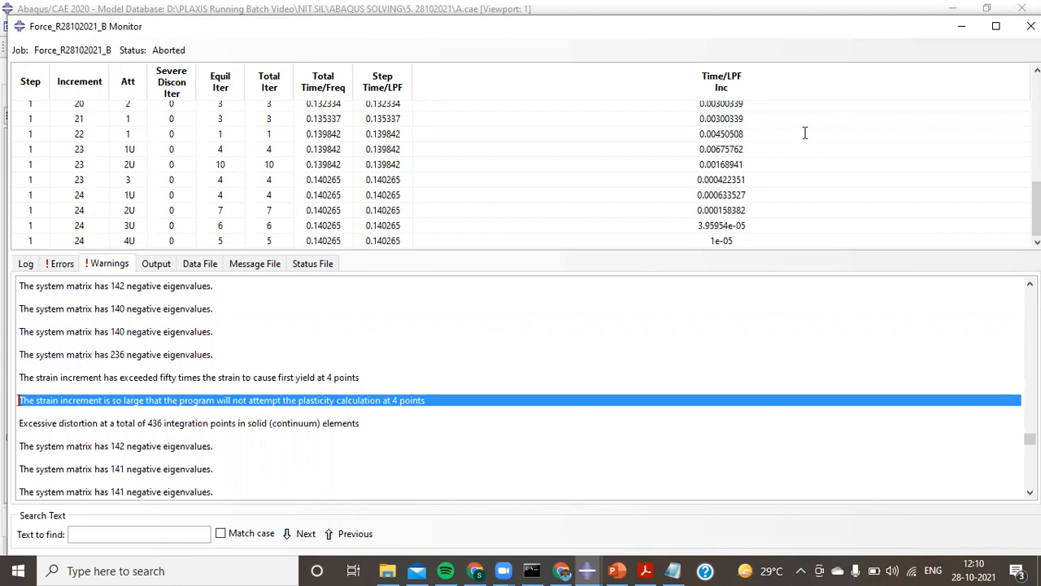
Switch to the warnings PDF in Acrobat Reader, search for "Strain increment" and highlight the heading of the strain increment warnings
key("alt+Tab")
key("BackSpace")
type("St")
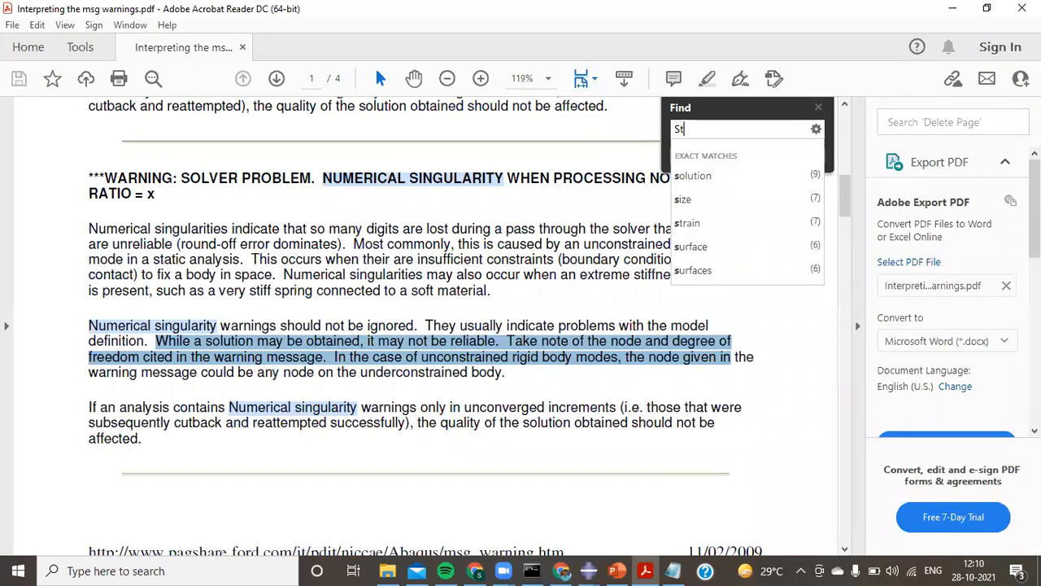
type("rain incre")
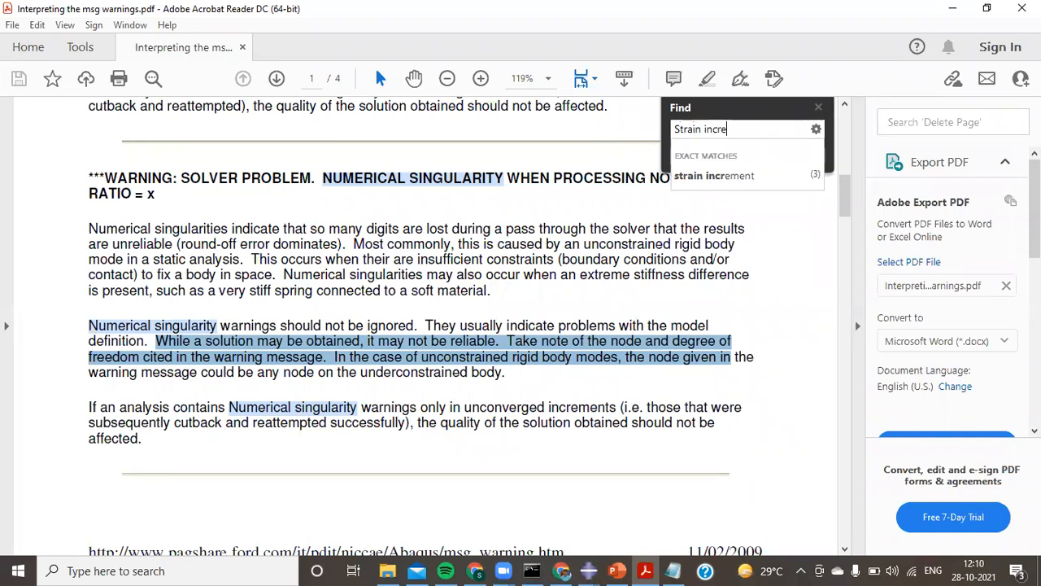
type("ment")
key("Return")
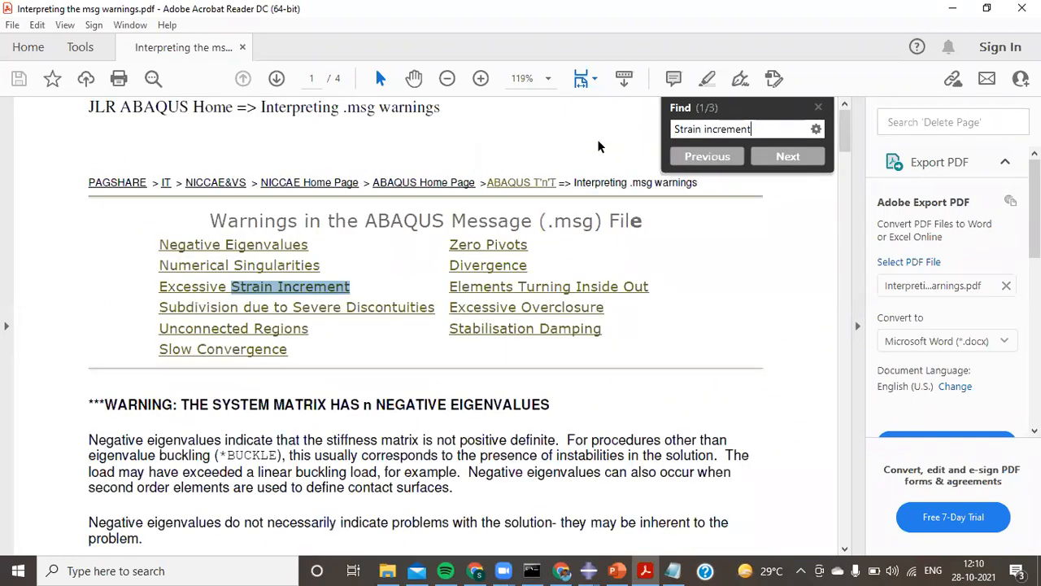
key("Return")
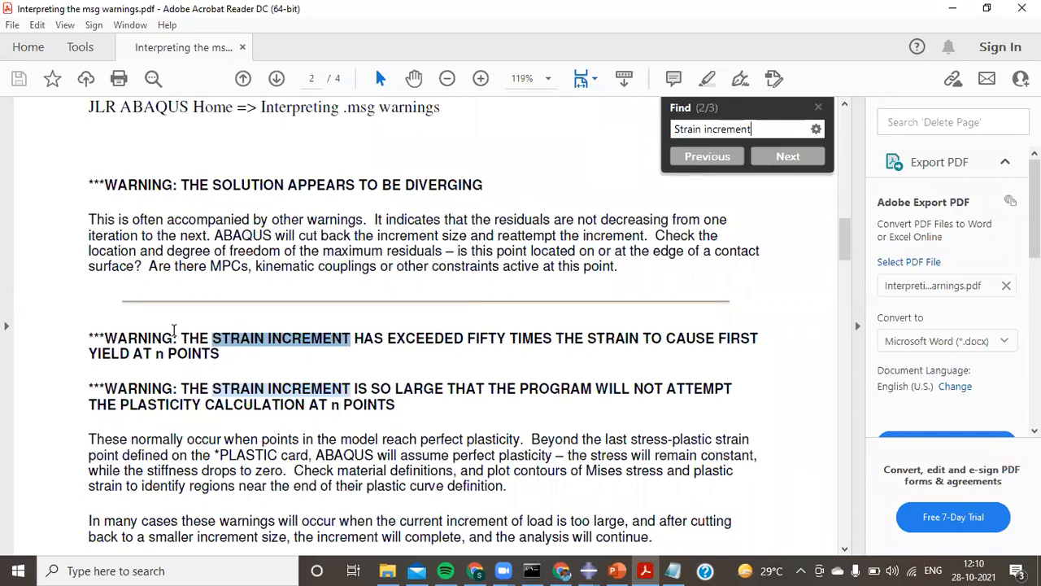
left_click_drag(179, 336, 340, 366)
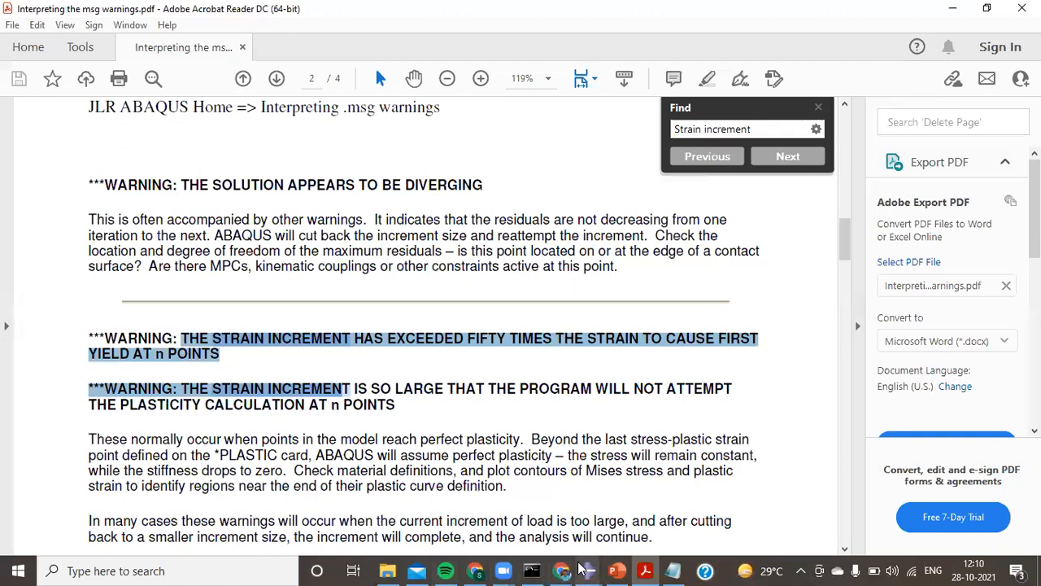
Return to the job monitor in Abaqus/CAE and highlight the warning about the strain increment exceeding fifty times the first-yield strain
mouse_move(587, 570)
left_click(630, 523)
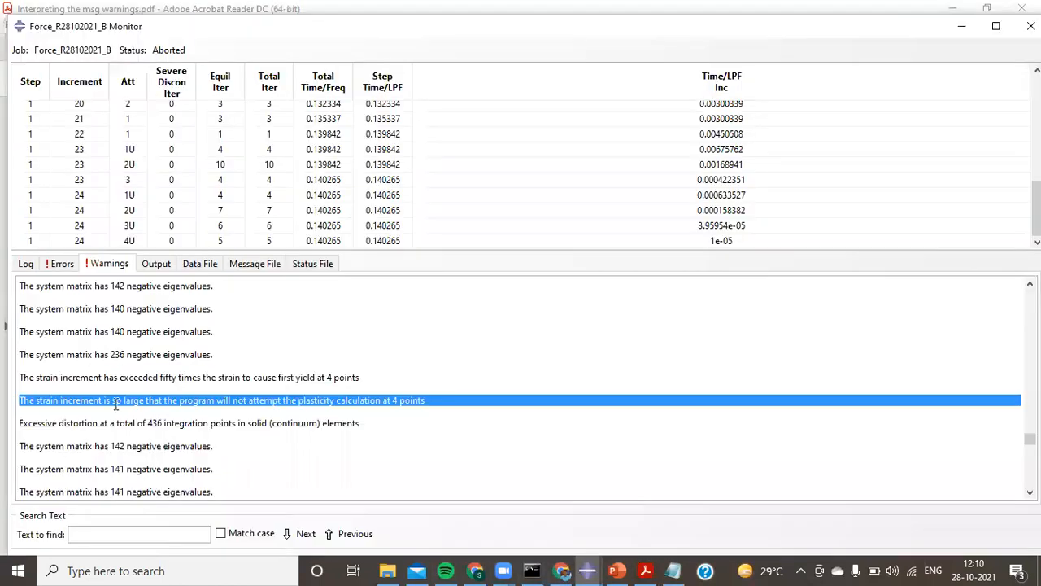
left_click_drag(80, 377, 371, 380)
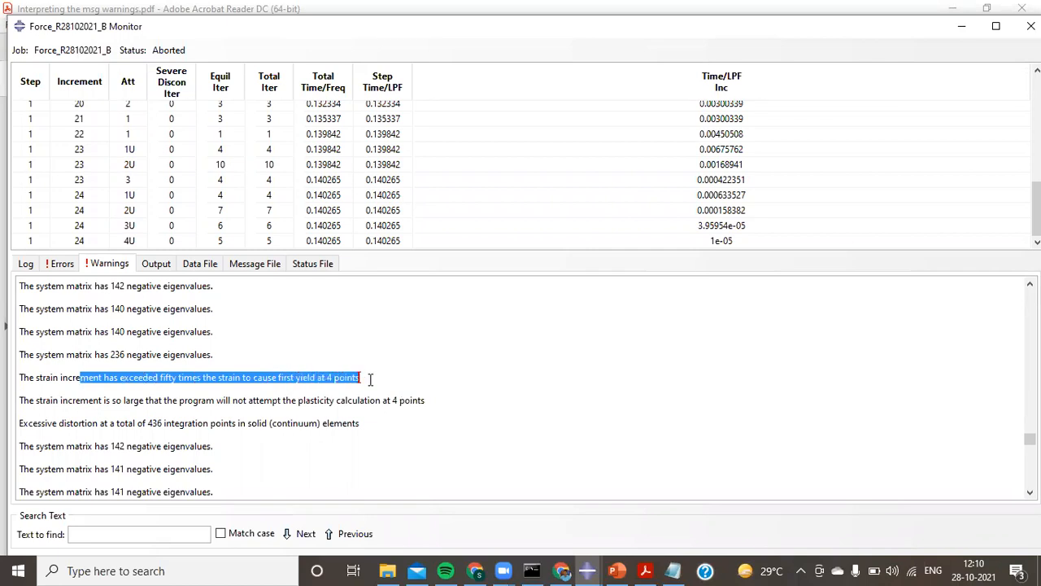
Read the strain increment explanation in the Acrobat Reader guide, highlighting the passages on perfect plasticity, the *PLASTIC card and load increments
left_click(653, 568)
scroll(368, 325, "down", 1)
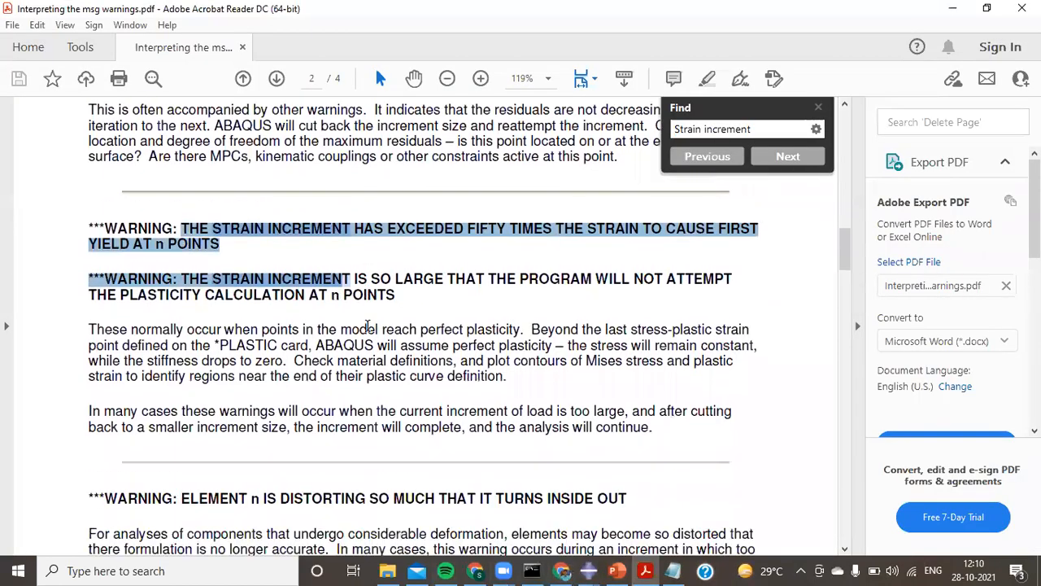
scroll(367, 326, "down", 1)
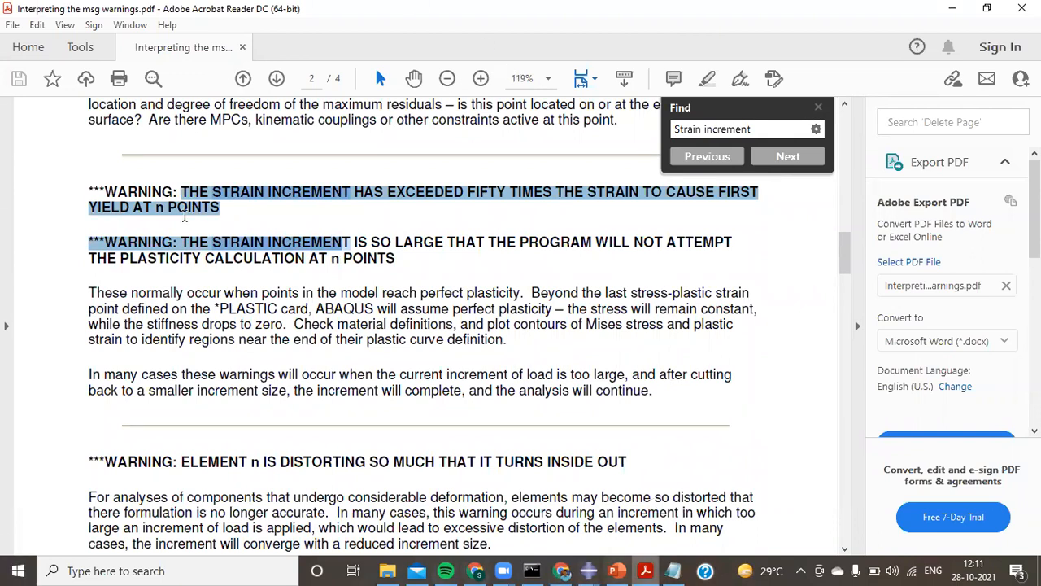
mouse_move(89, 293)
left_mouse_down()
mouse_move(168, 309)
mouse_move(374, 309)
mouse_move(342, 294)
mouse_move(517, 298)
left_mouse_up()
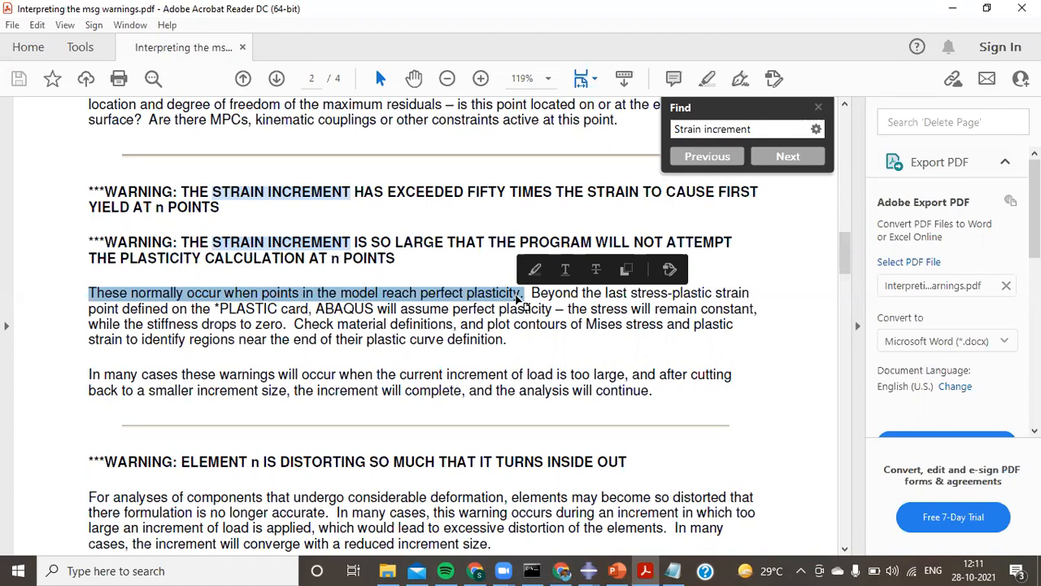
mouse_move(565, 571)
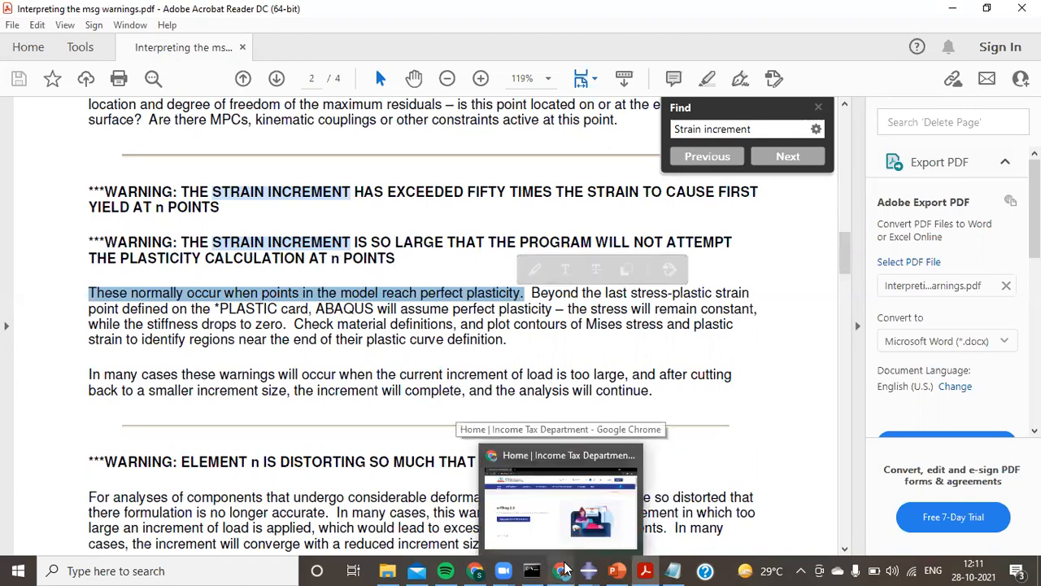
left_click_drag(531, 295, 523, 319)
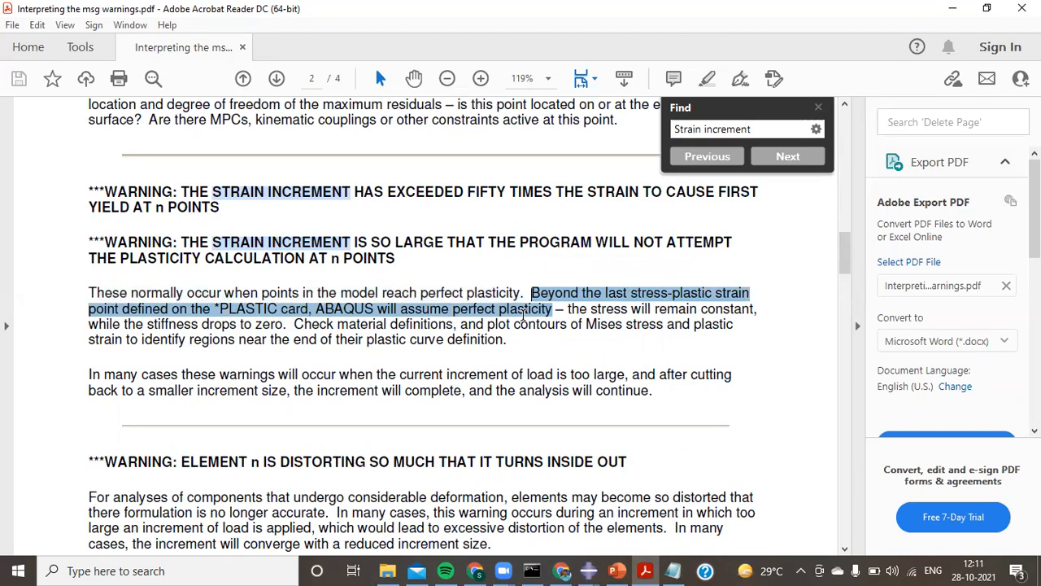
mouse_move(523, 317)
left_mouse_down()
mouse_move(514, 325)
mouse_move(707, 328)
mouse_move(550, 334)
mouse_move(542, 348)
left_mouse_up()
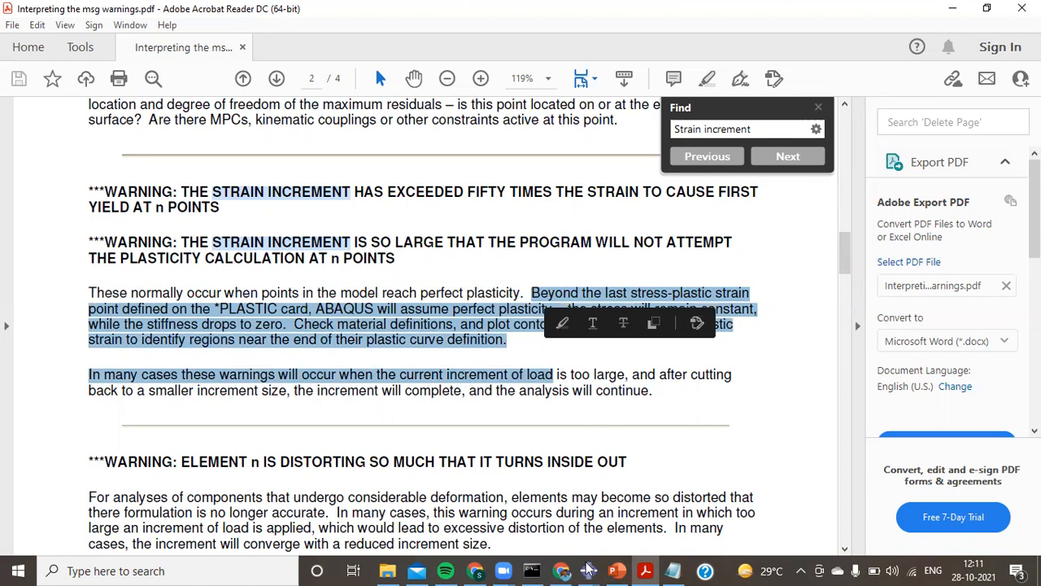
Switch to Abaqus/CAE, open the results of Force_R28102021_B and examine the PEEQ contours at the column's top
mouse_move(589, 571)
left_click(505, 500)
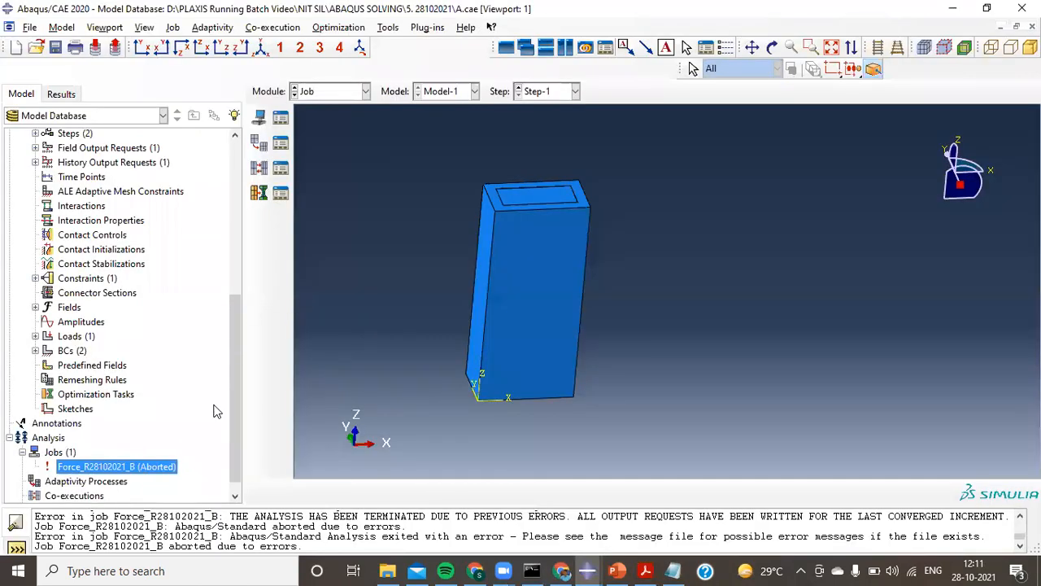
right_click(169, 470)
left_click(213, 513)
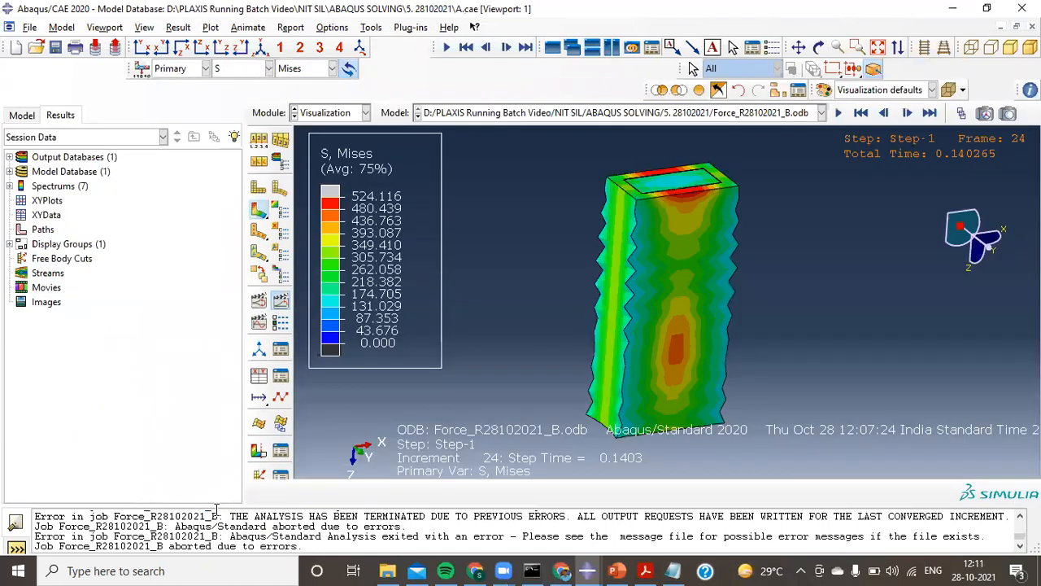
left_click(247, 70)
left_click(234, 130)
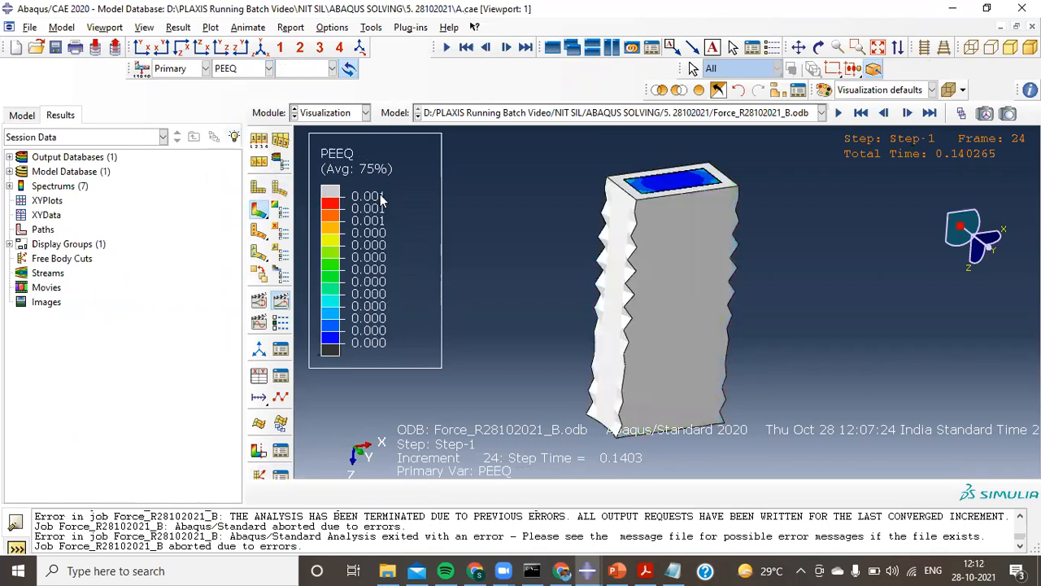
scroll(674, 175, "up", 3)
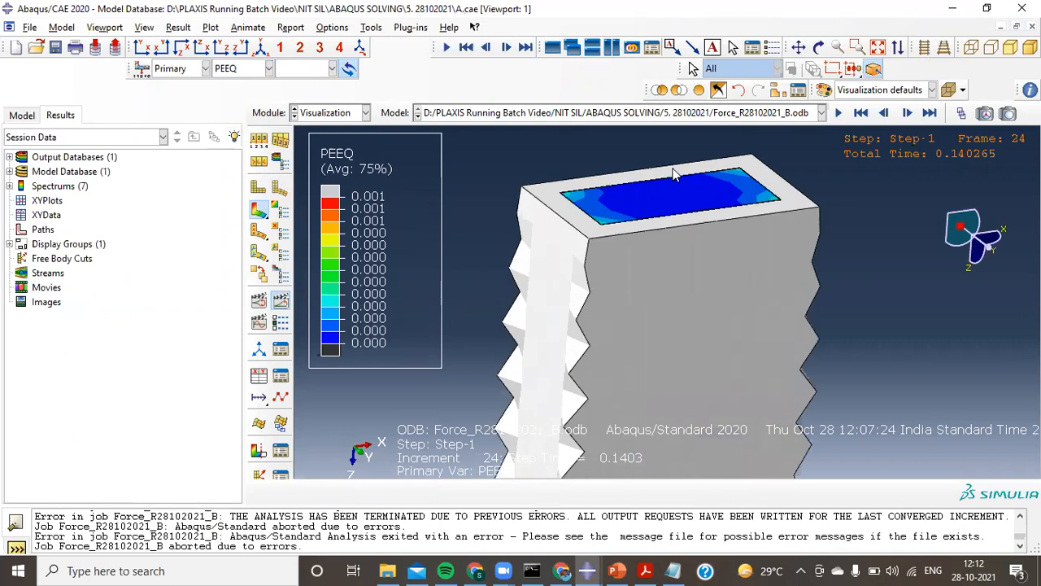
scroll(673, 175, "down", 3)
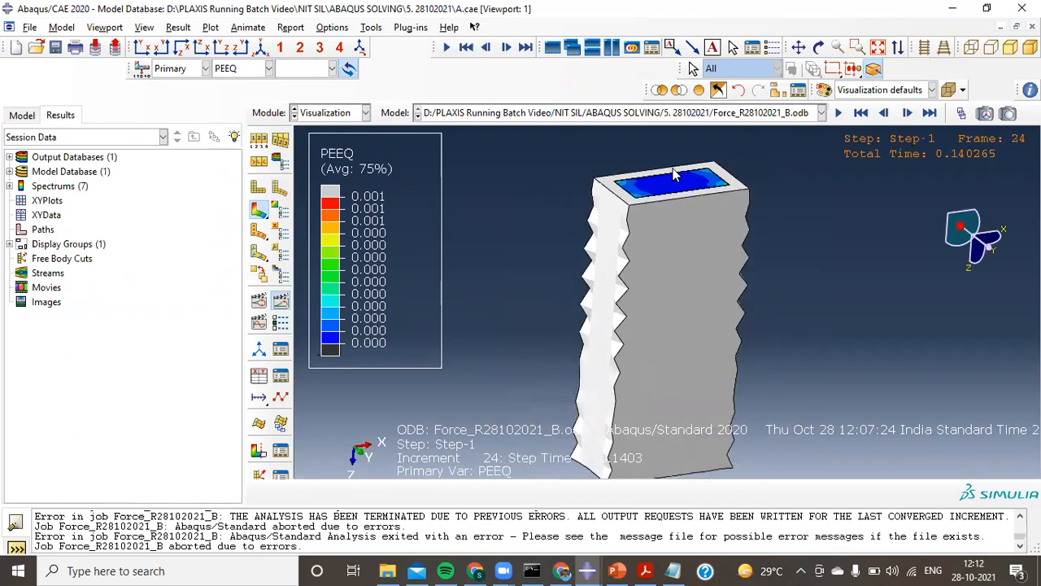
scroll(674, 175, "down", 1)
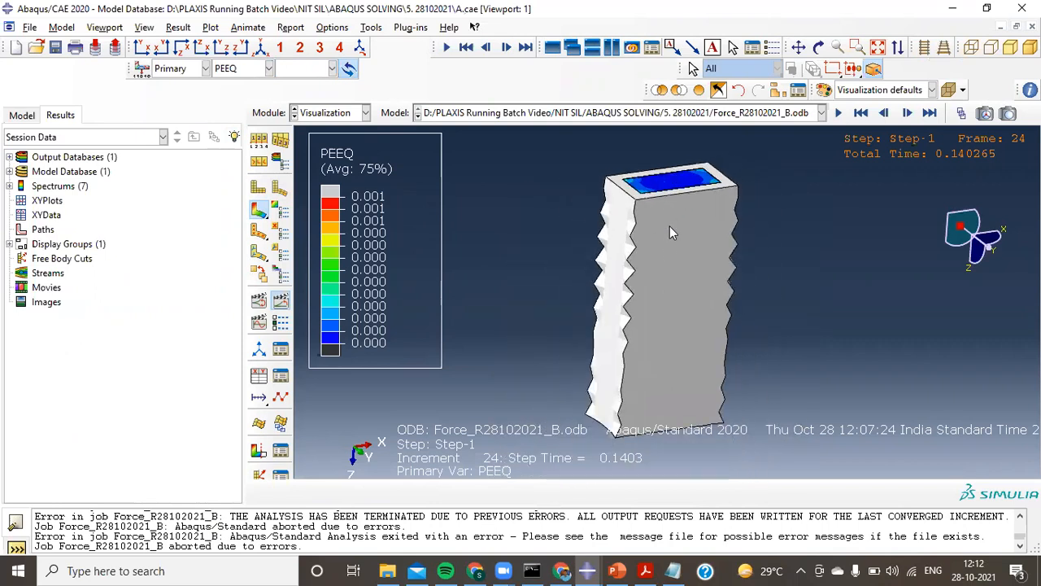
In the Load module, set U3 of the DISP boundary condition in Step-1 to -0.1
left_click(352, 119)
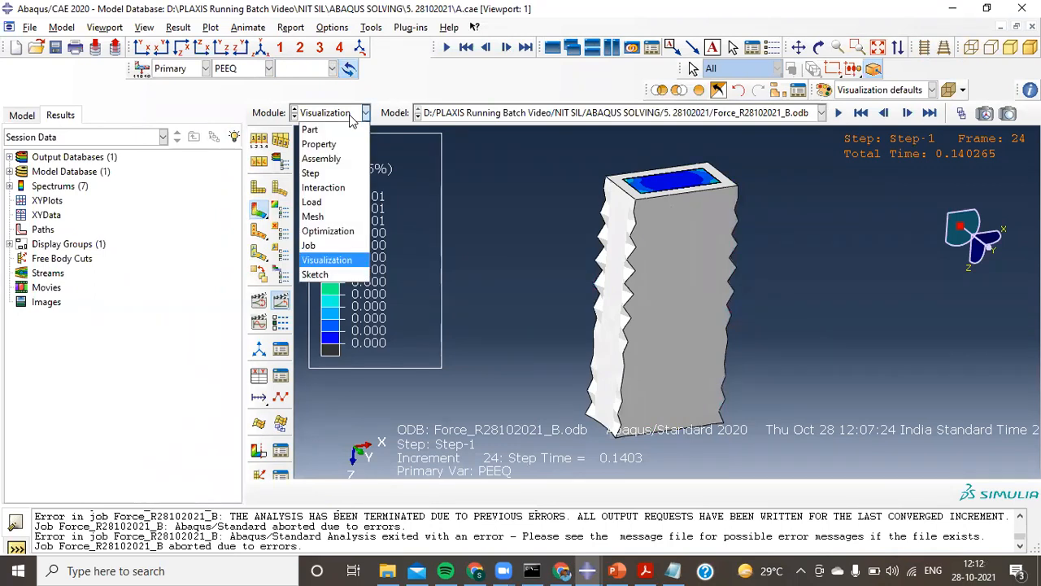
left_click(331, 203)
left_click(281, 165)
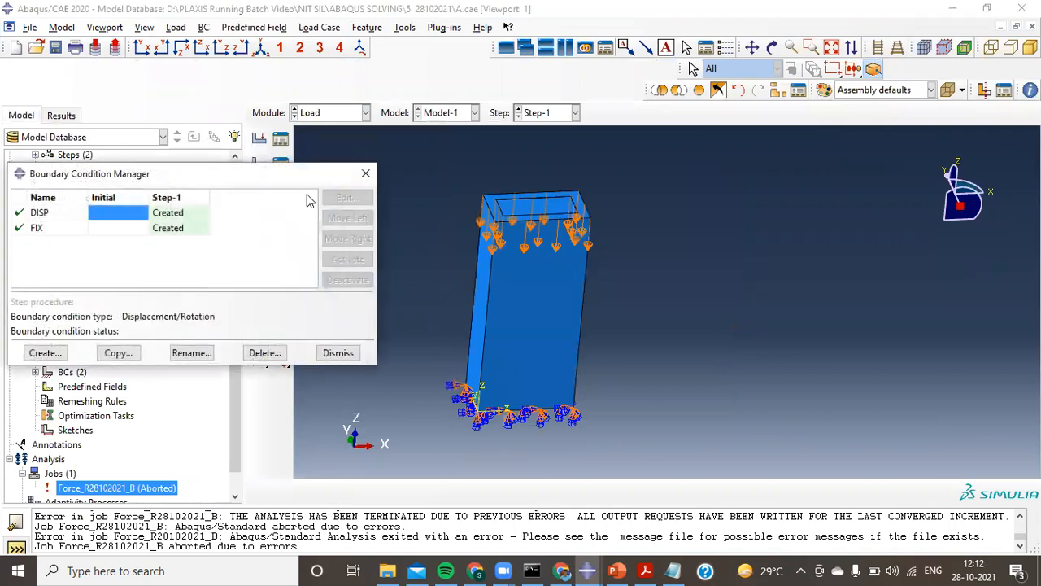
left_click(180, 215)
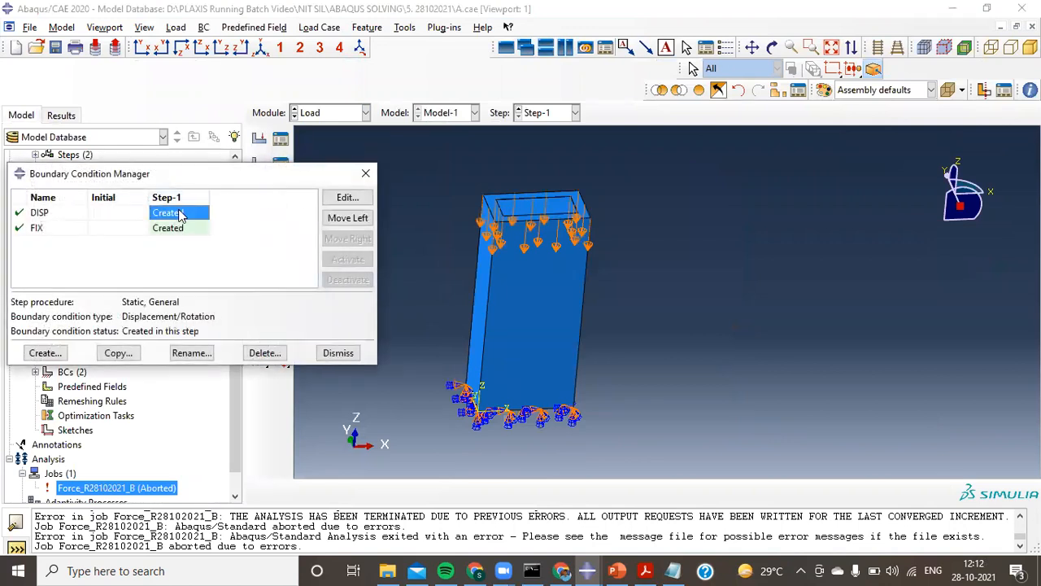
left_click(349, 198)
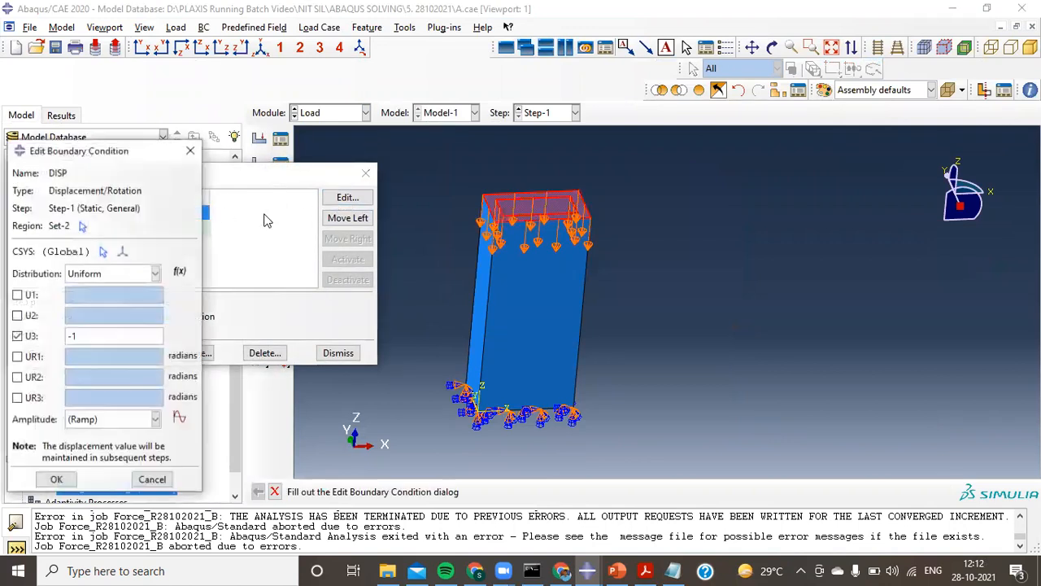
left_click_drag(95, 339, 52, 342)
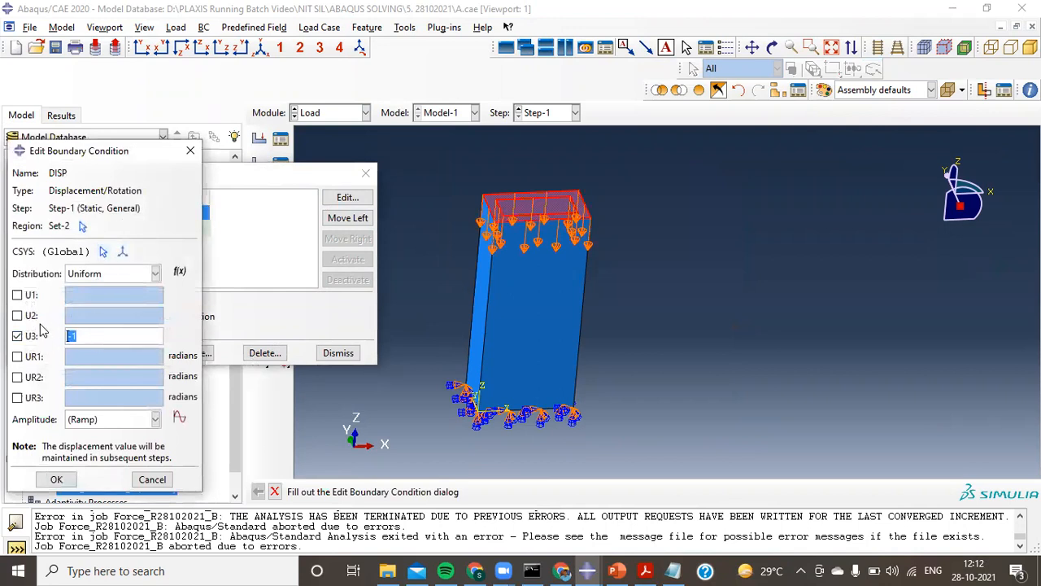
type("-0.1")
left_click(57, 480)
left_click(338, 353)
Resubmit the Force_R28102021_B job, overwriting its existing files, and open its monitor to follow the increments
right_click(181, 488)
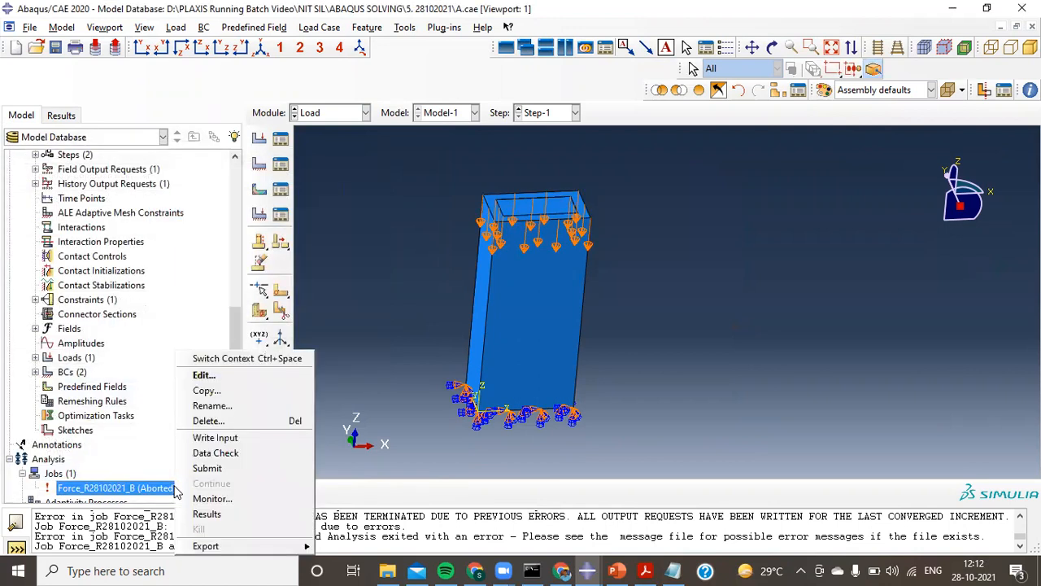
left_click(218, 477)
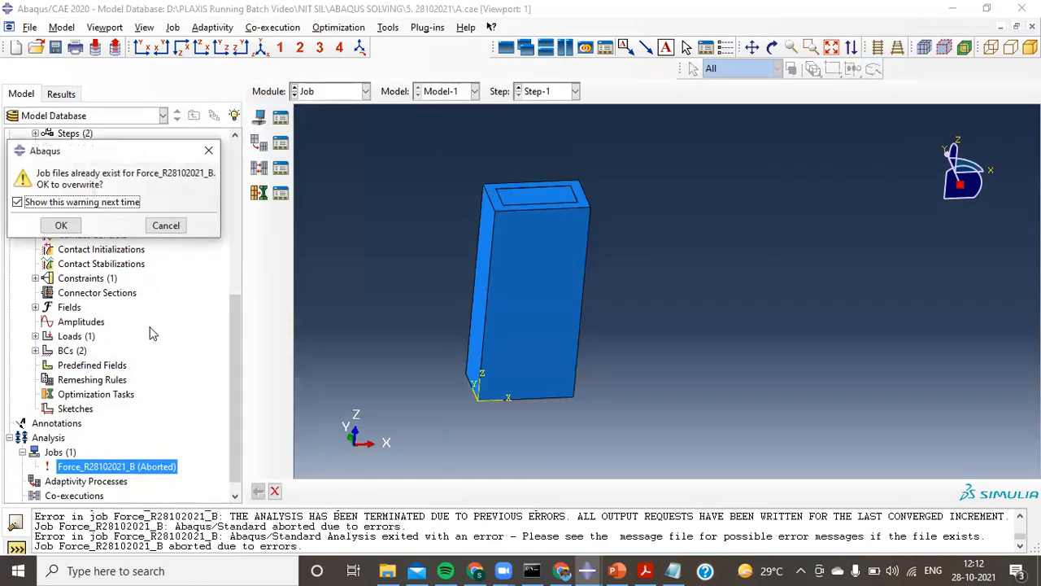
left_click(63, 225)
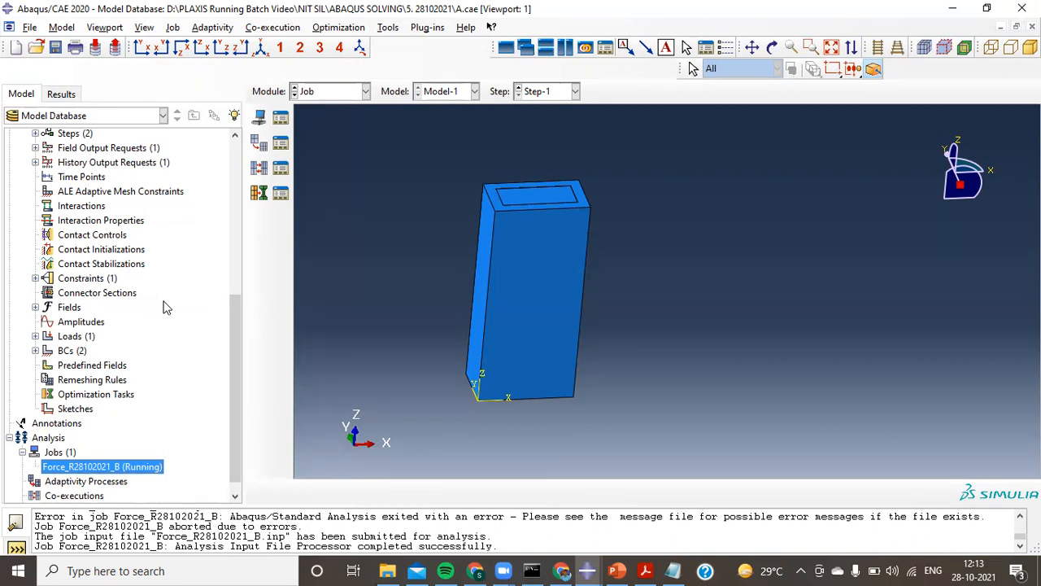
right_click(143, 468)
left_click(185, 496)
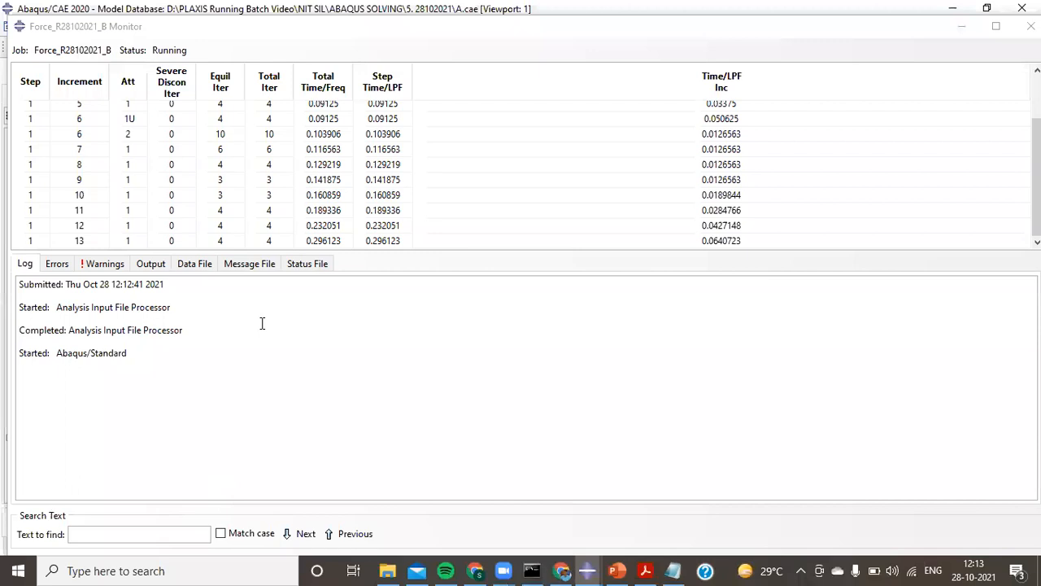
scroll(310, 194, "up", 2)
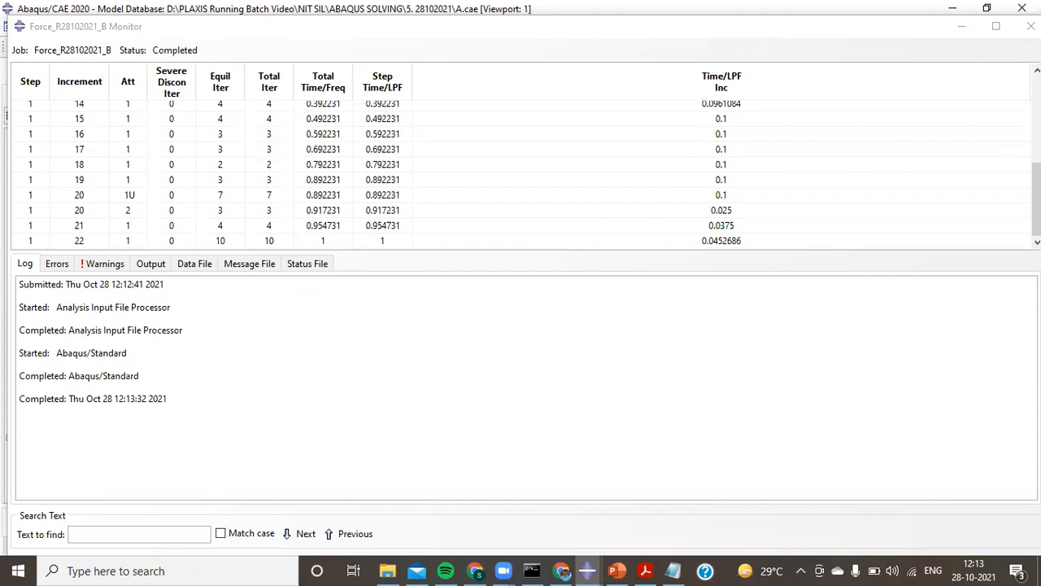
Review the job's list of warnings in the monitor back to the first messages
left_click(99, 266)
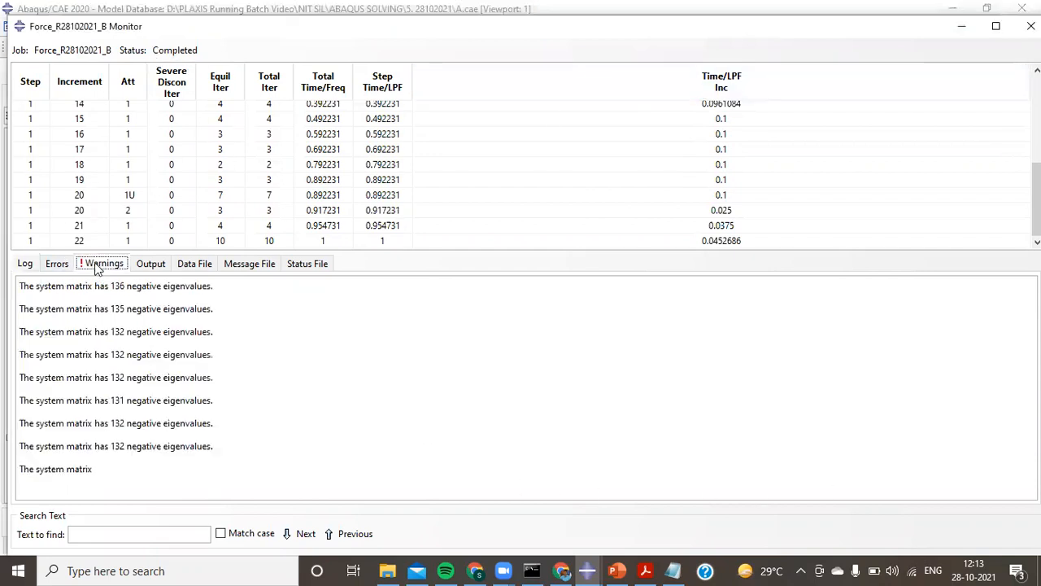
scroll(104, 327, "up", 10)
scroll(104, 327, "up", 10)
scroll(104, 327, "up", 3)
scroll(104, 327, "down", 3)
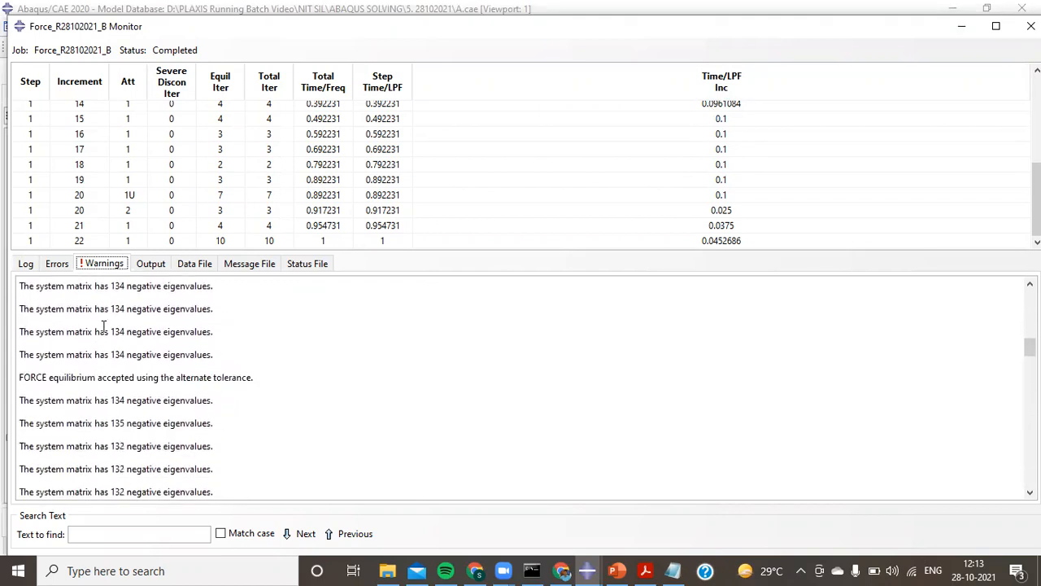
scroll(104, 327, "up", 6)
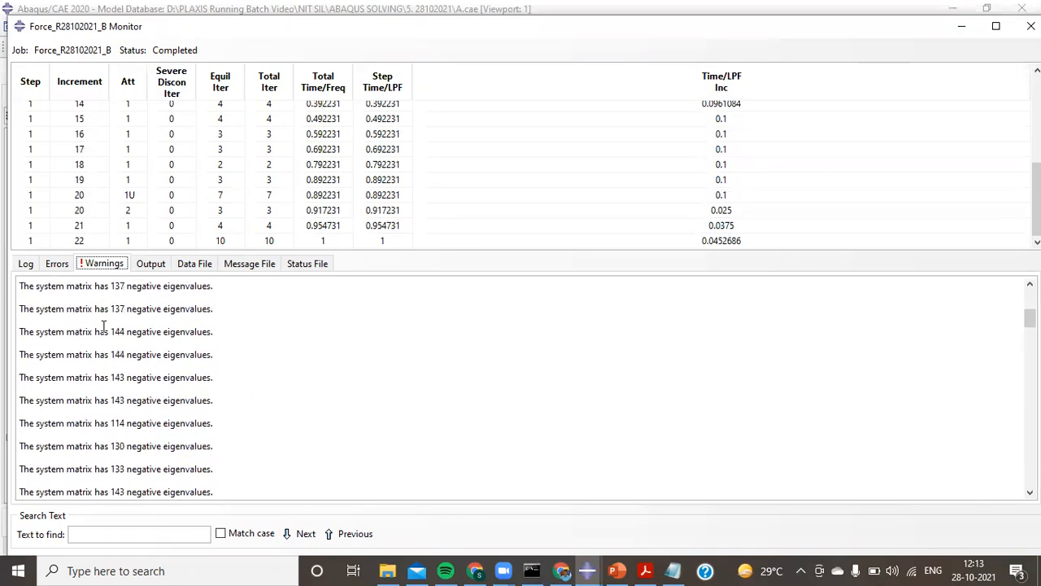
scroll(104, 327, "up", 1)
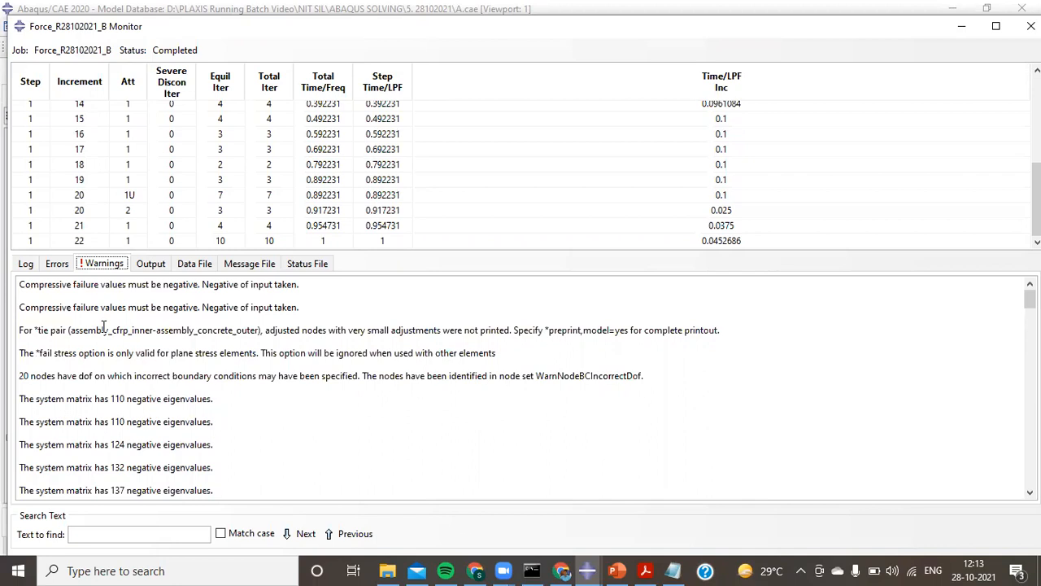
Switch to the Interpreting the msg warnings PDF in Acrobat Reader and search it for "matrix"
left_click(645, 568)
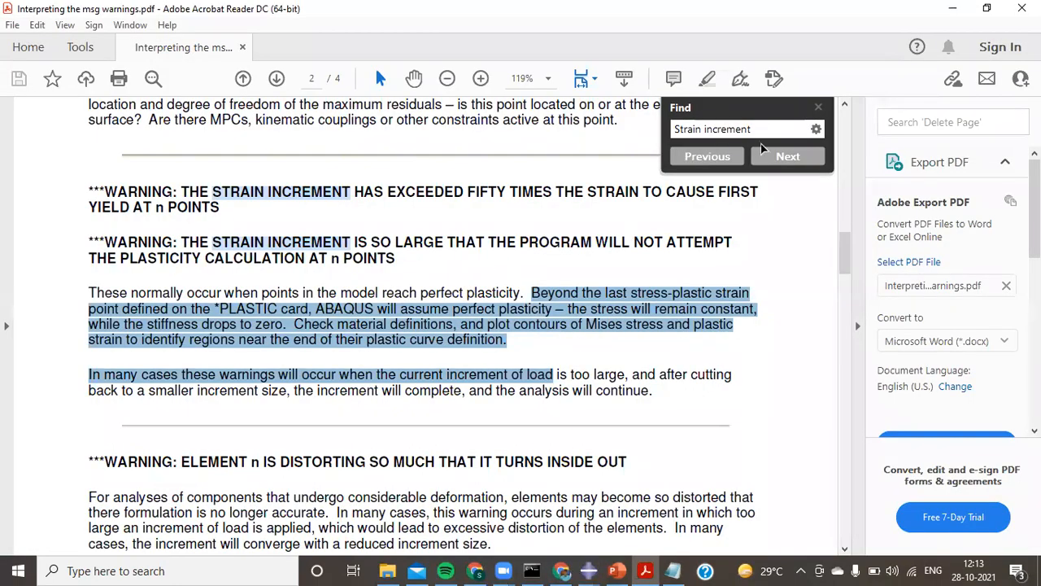
key("ctrl+f")
type("negetive")
key("BackSpace")
key("BackSpace")
key("BackSpace")
key("BackSpace")
key("BackSpace")
key("BackSpace")
key("BackSpace")
key("BackSpace")
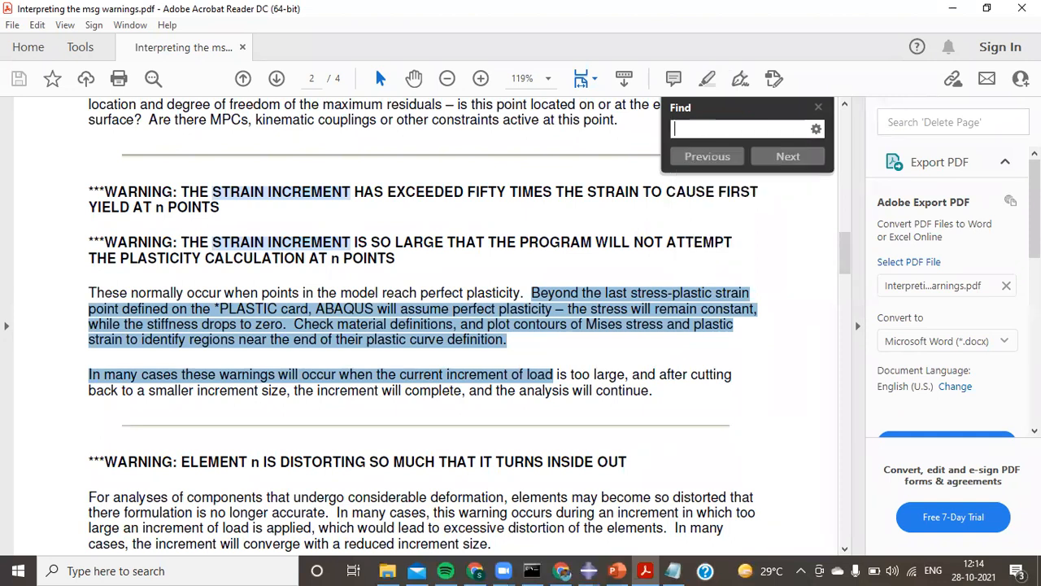
type("matri")
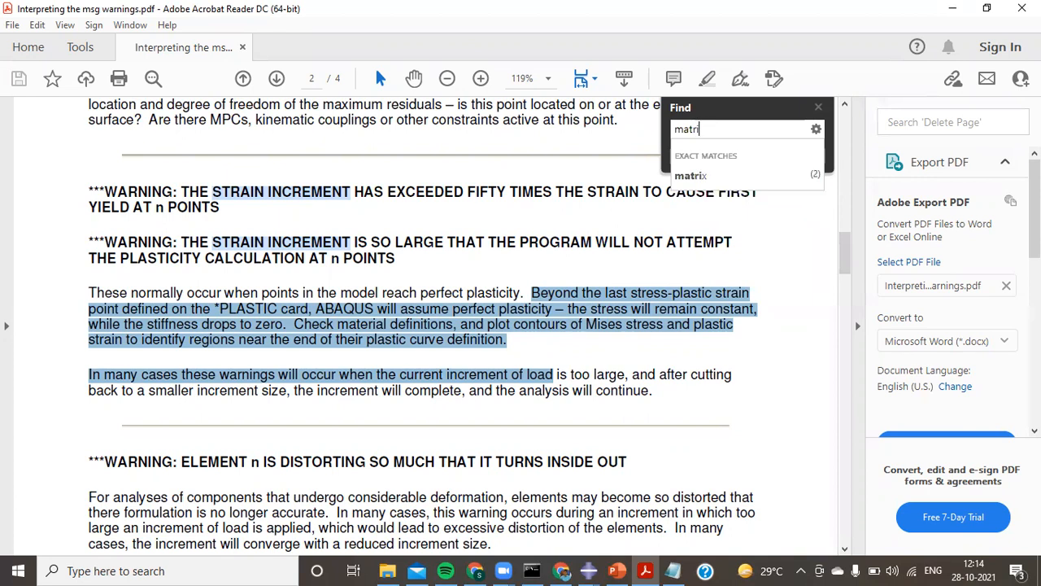
type("x")
key("Return")
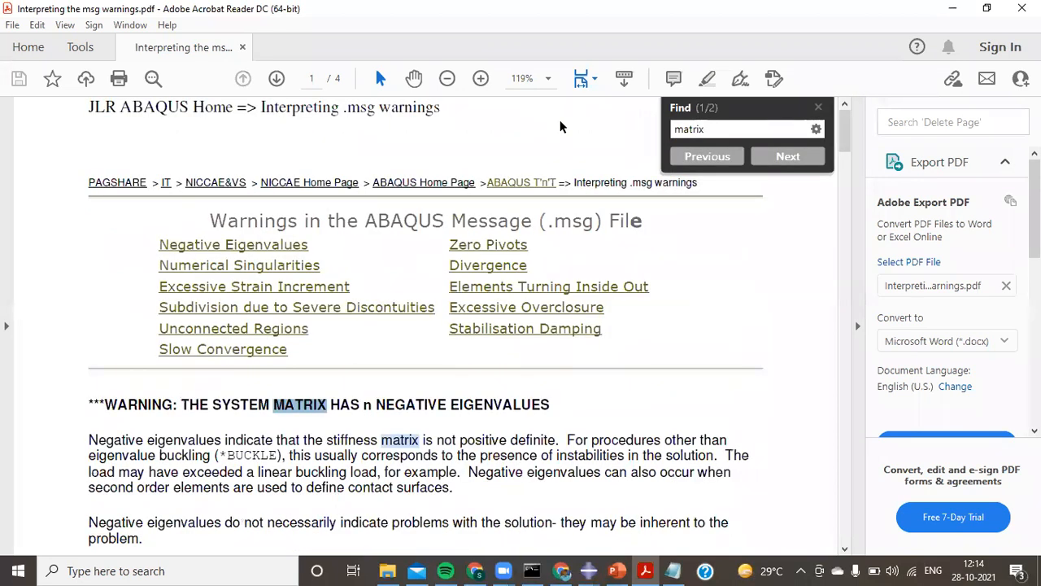
Read the guide's explanation of the negative eigenvalues warning, marking its first paragraph from the opening sentence
scroll(380, 413, "down", 2)
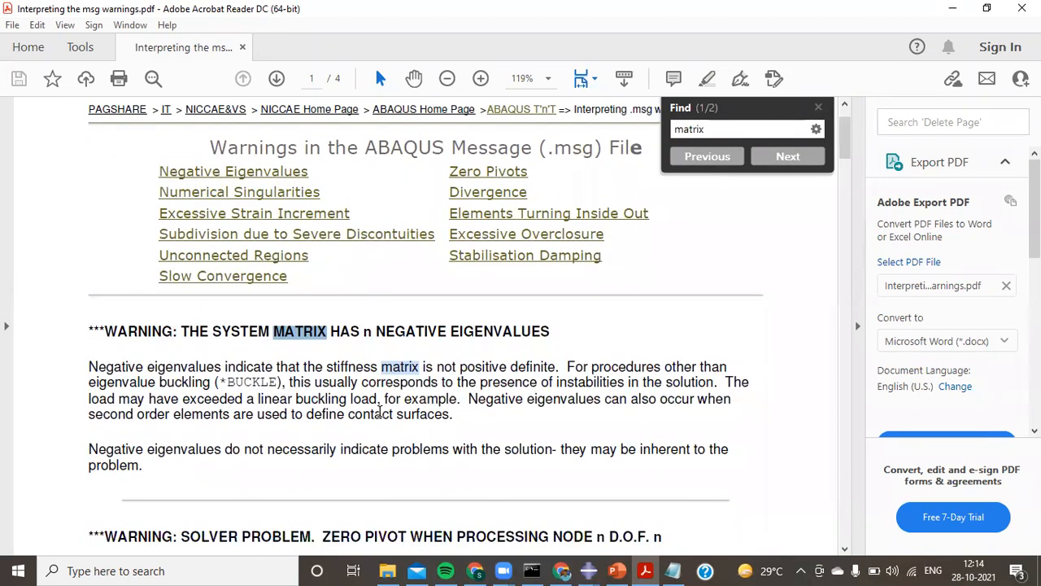
left_click_drag(89, 366, 621, 370)
left_click_drag(709, 370, 692, 385)
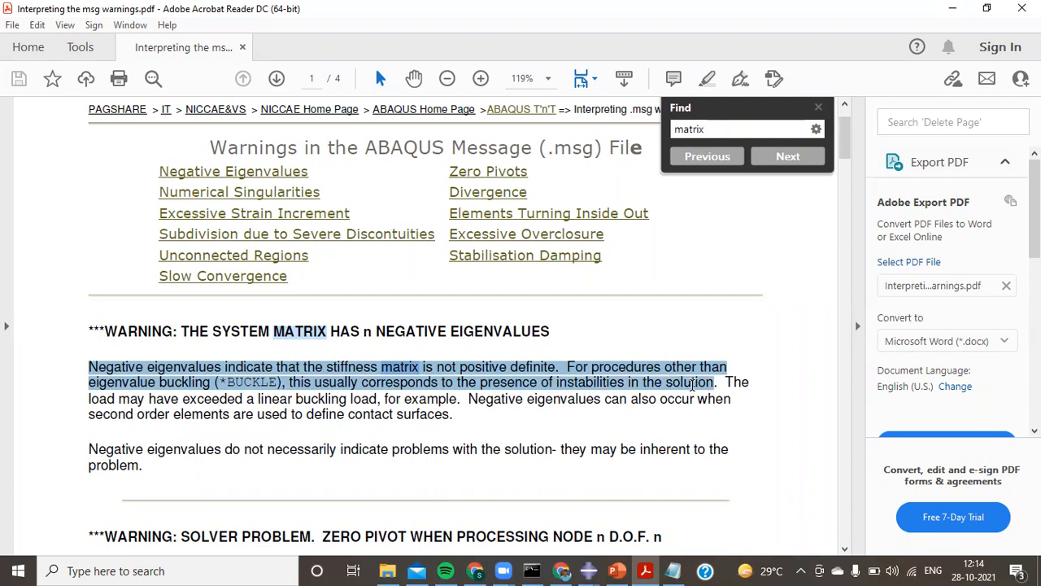
left_click_drag(692, 384, 693, 394)
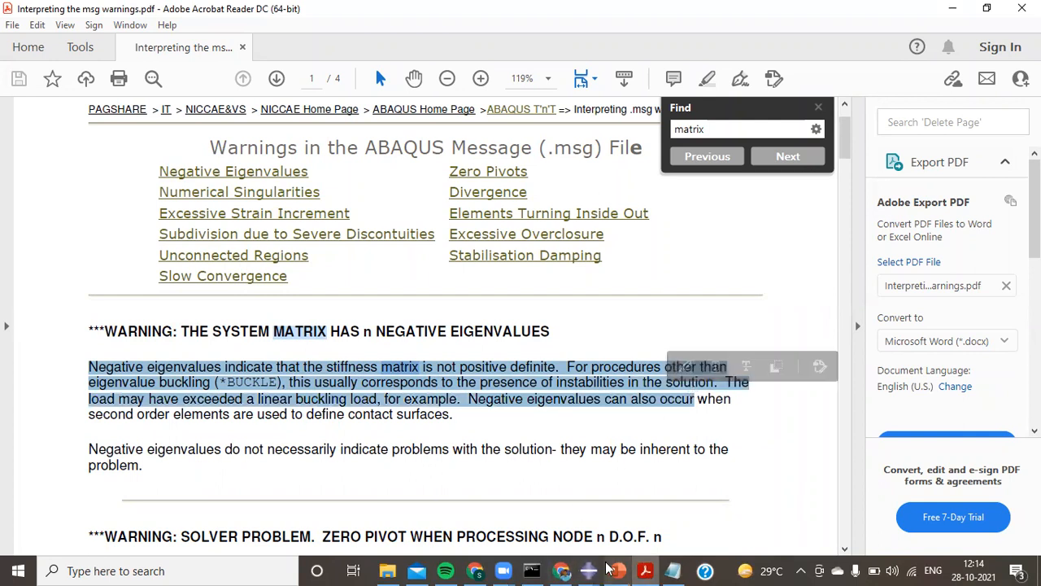
Switch to the Force_R28102021_B monitor in Abaqus and mark the second "The system matrix has 110 negative eigenvalues" warning
mouse_move(594, 569)
left_click(618, 510)
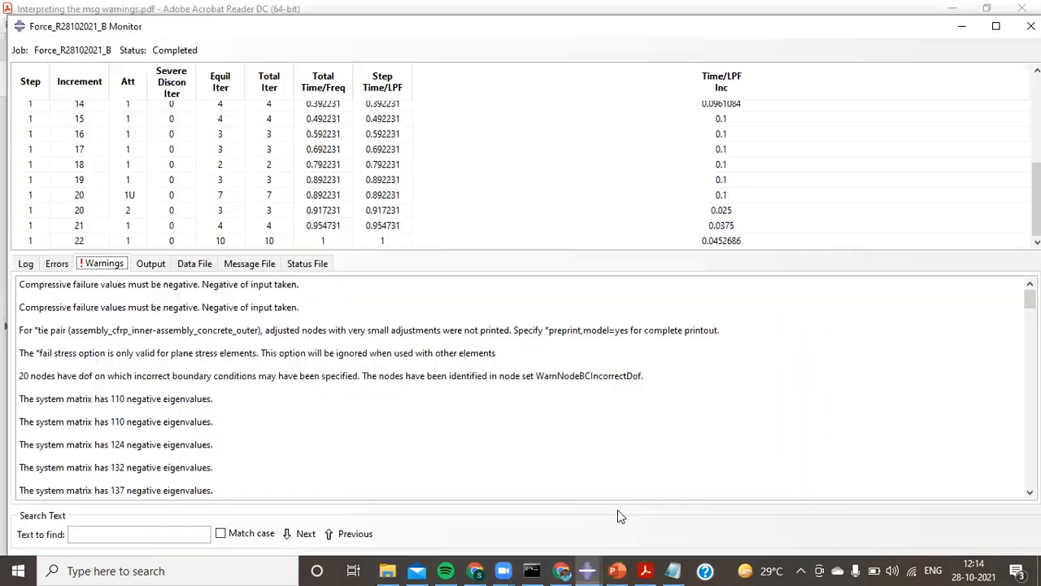
left_click_drag(216, 421, 3, 421)
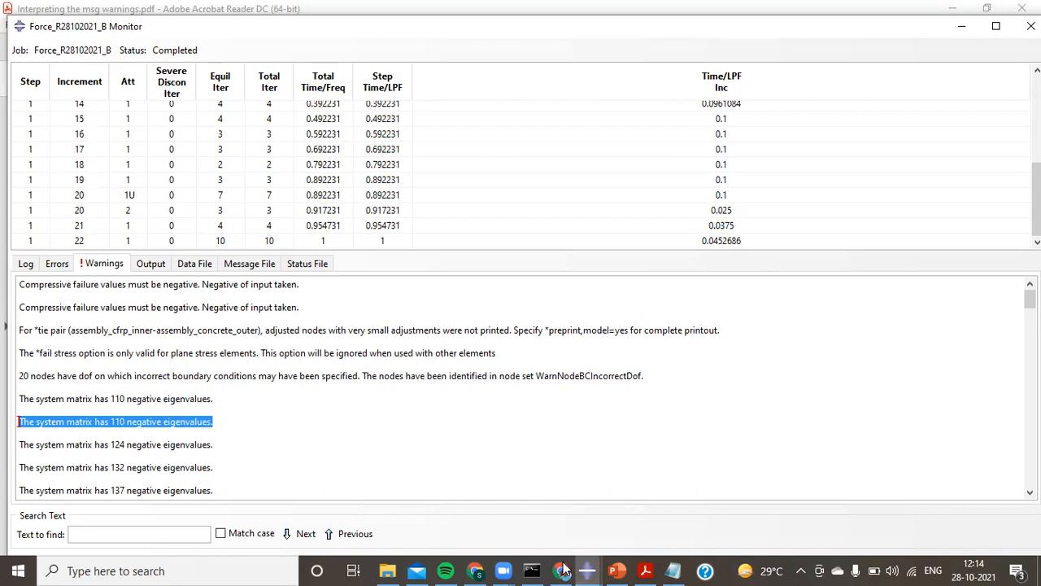
Examine the top of the column model in the main Abaqus/CAE window, then return to the guide's note on negative eigenvalues
mouse_move(586, 569)
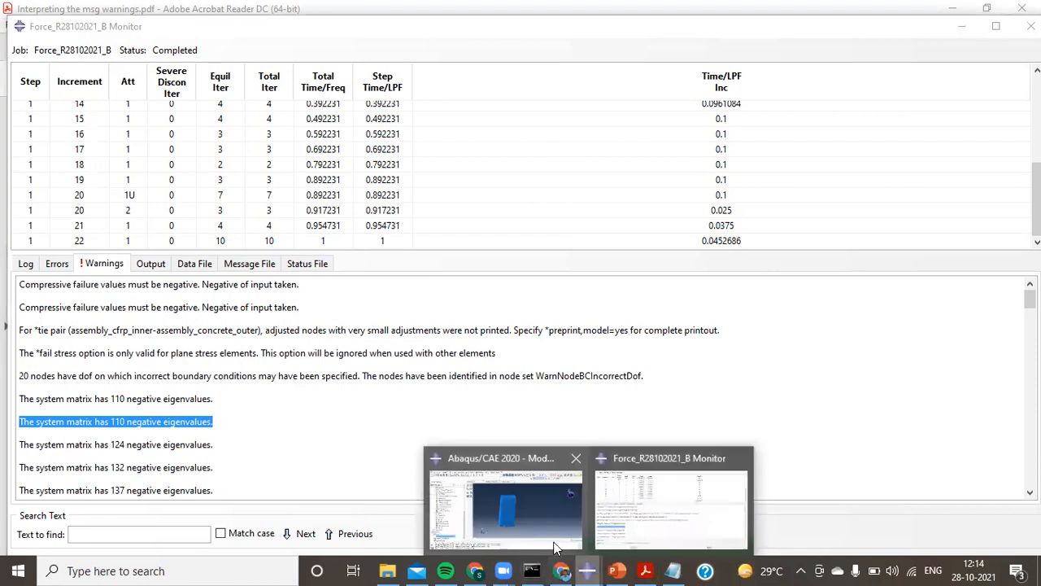
left_click(537, 523)
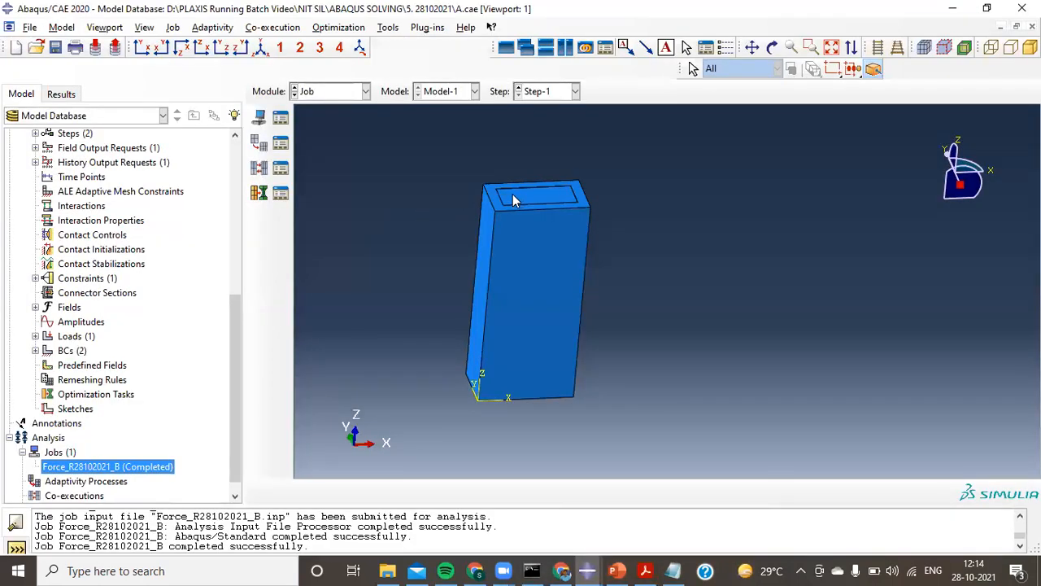
scroll(475, 182, "up", 5)
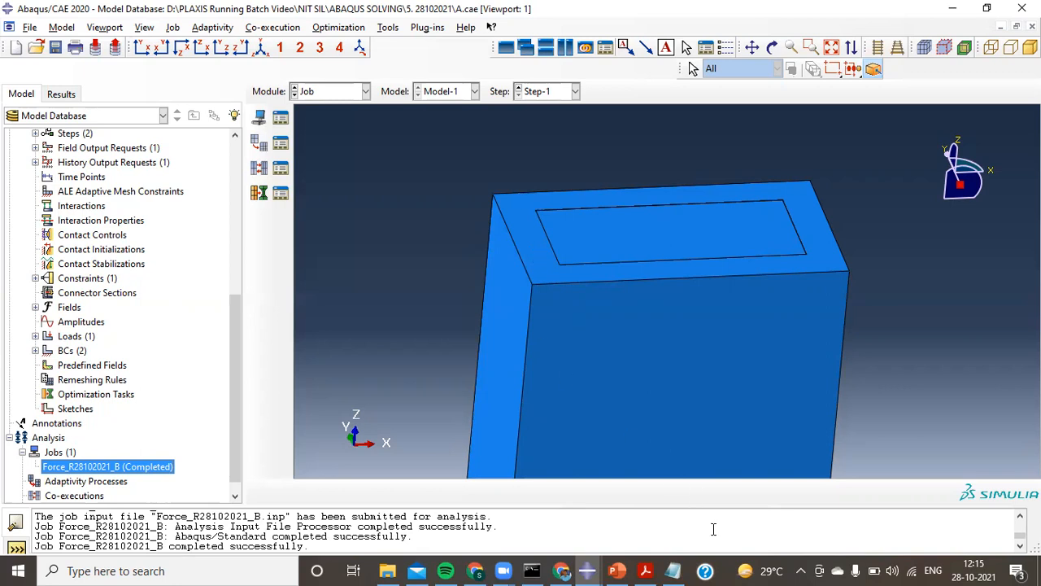
mouse_move(588, 569)
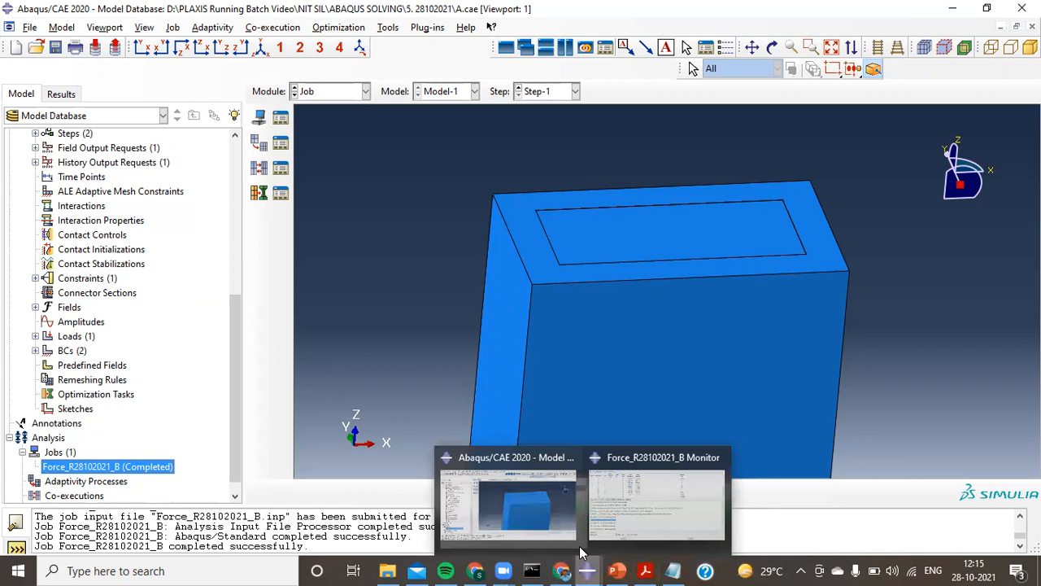
left_click(645, 529)
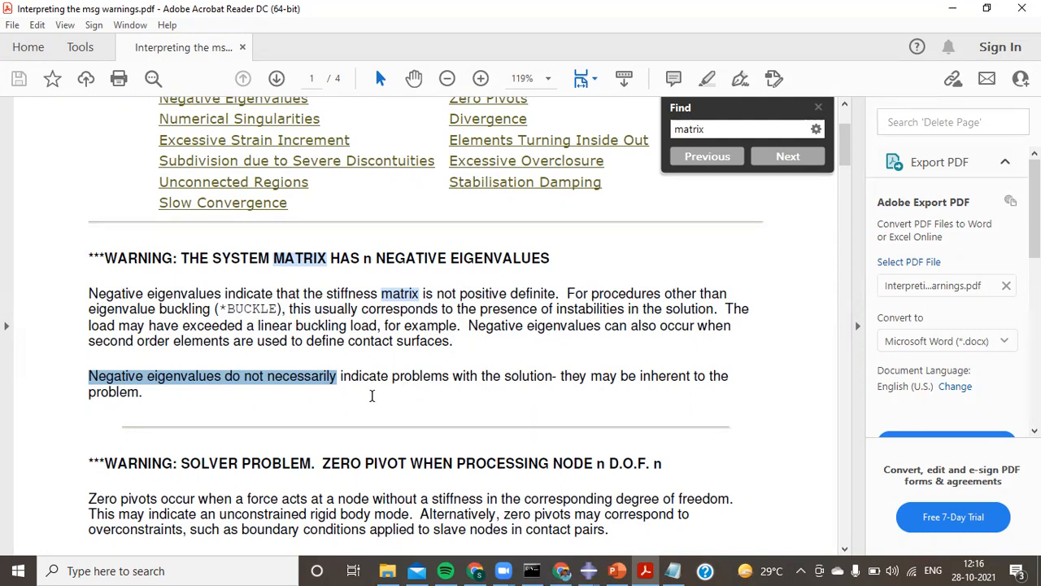
Switch to Abaqus/CAE and, in the Part module, start a new 3D deformable planar shell part named Part-3 with approximate size 200
mouse_move(596, 568)
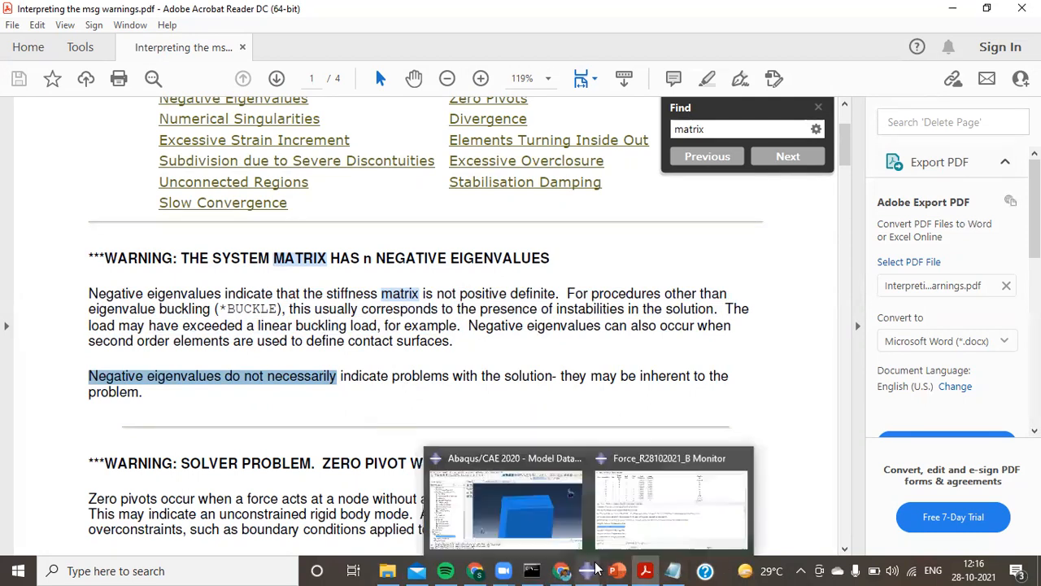
left_click(551, 527)
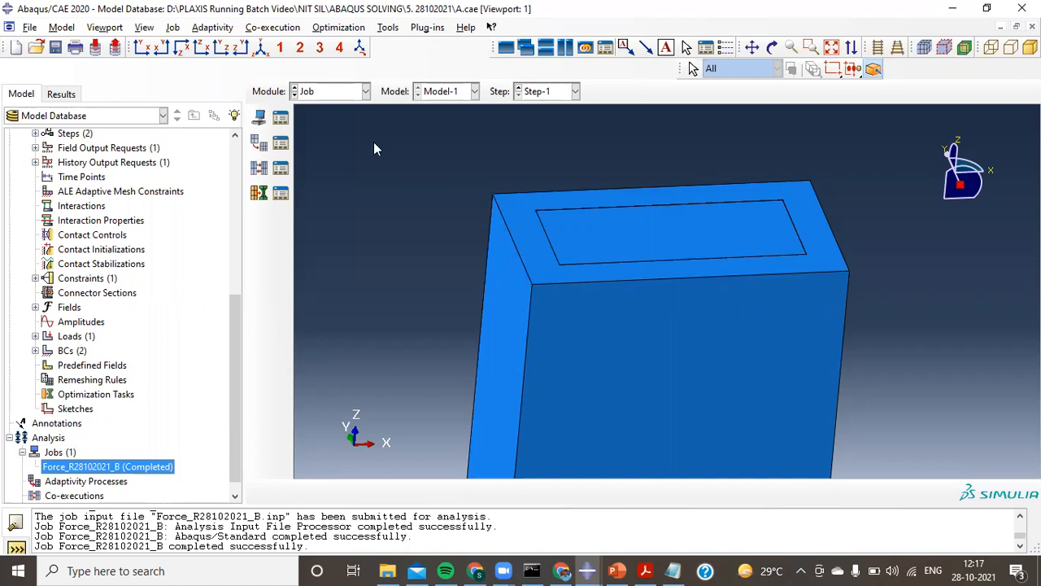
left_click(331, 90)
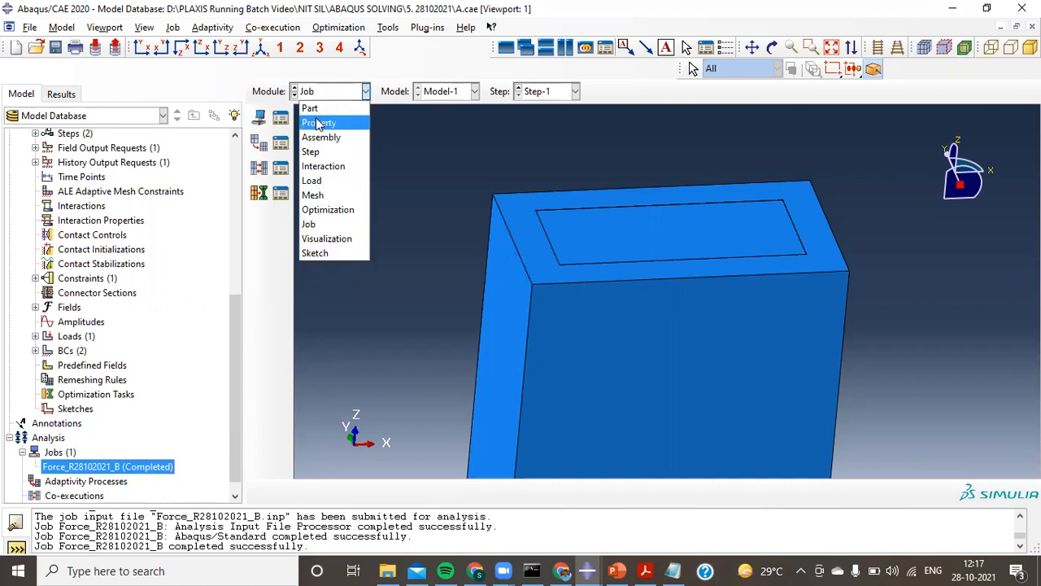
left_click(317, 107)
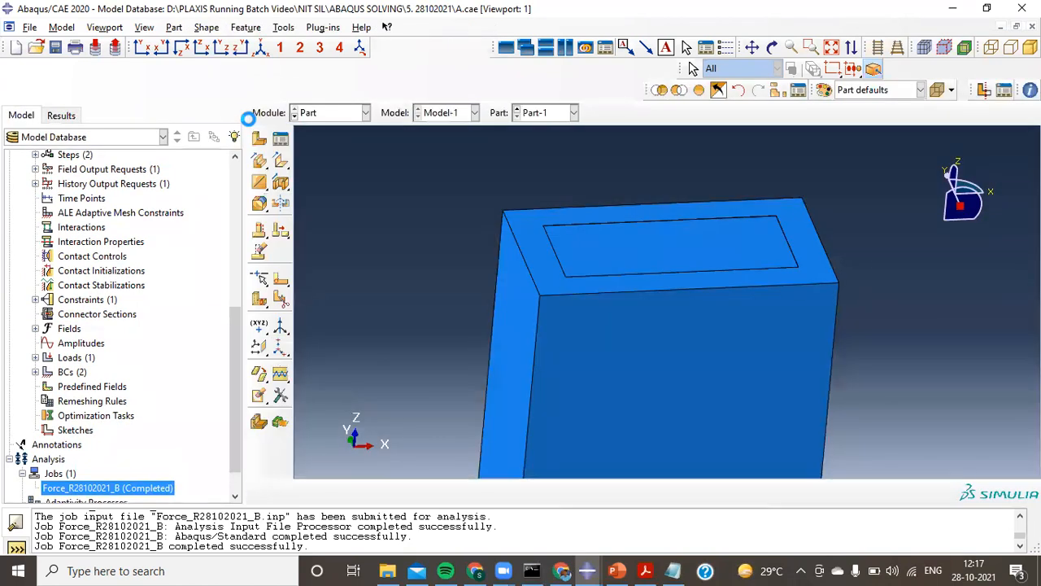
left_click(261, 144)
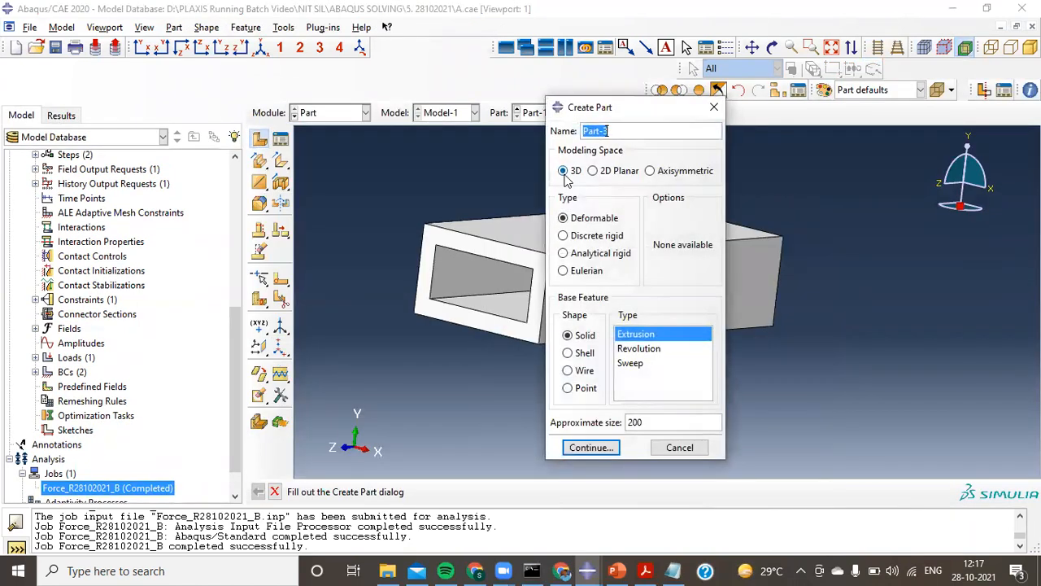
left_click(586, 353)
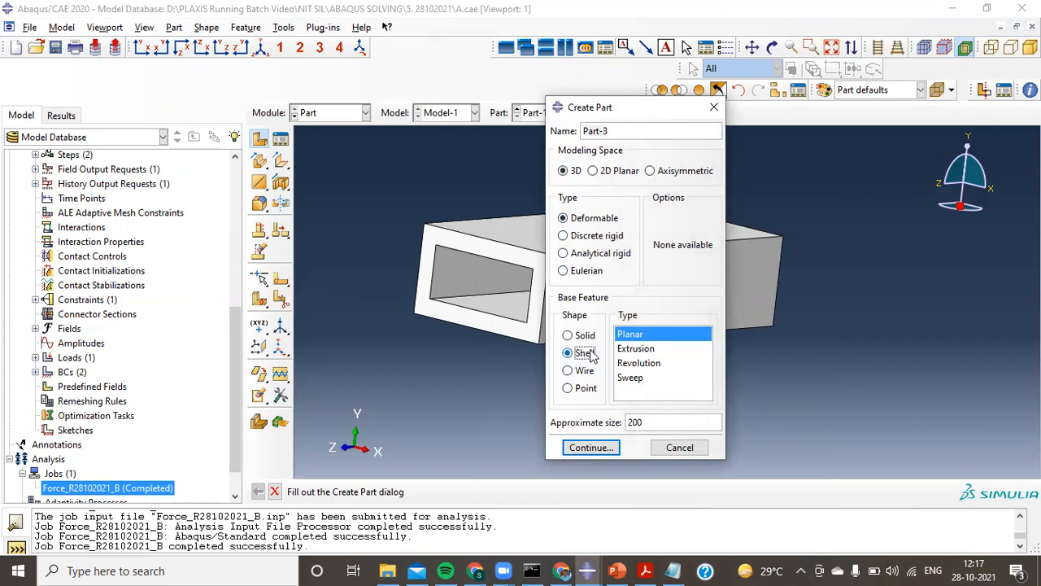
left_click(597, 451)
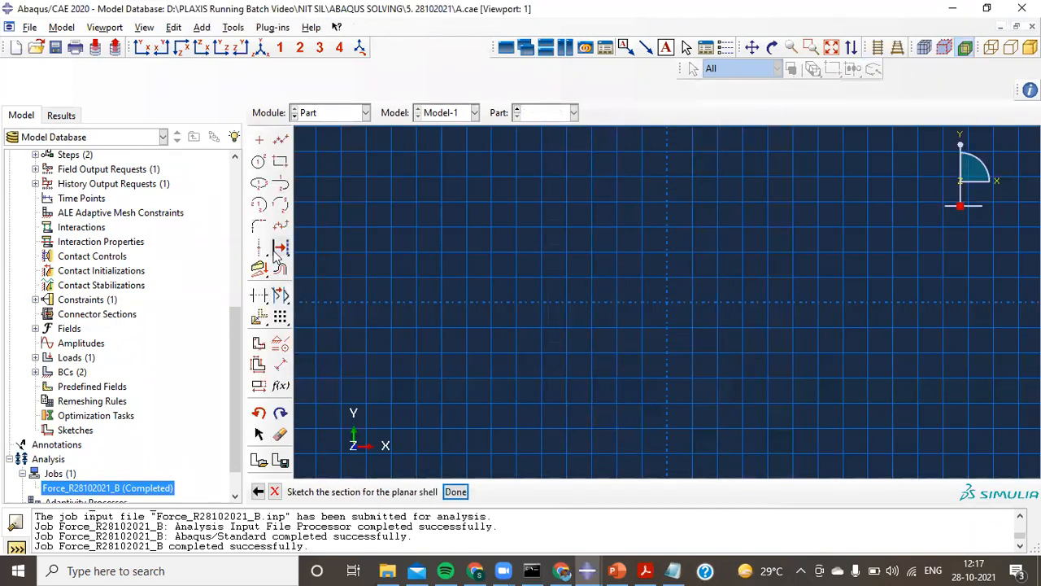
Sketch a rectangle about 40 by 20 from the origin, finish the planar shell and view it at an angle
left_click(280, 161)
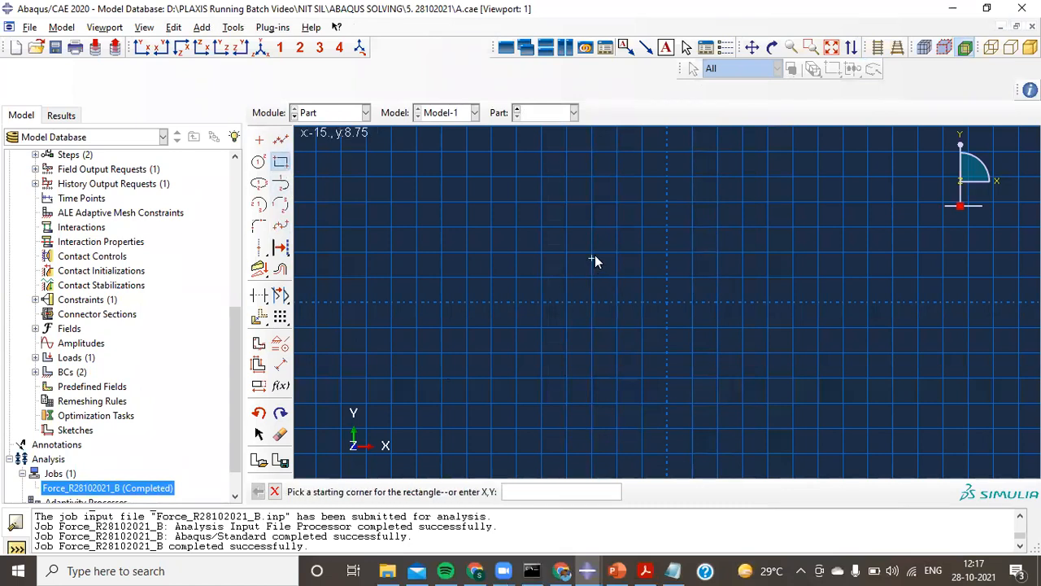
left_click(668, 302)
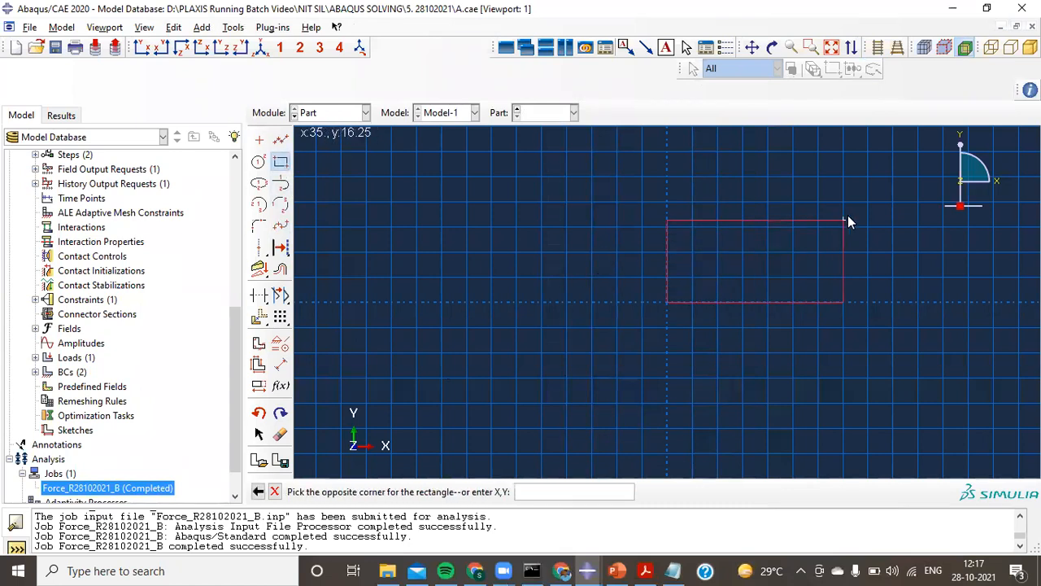
left_click(868, 203)
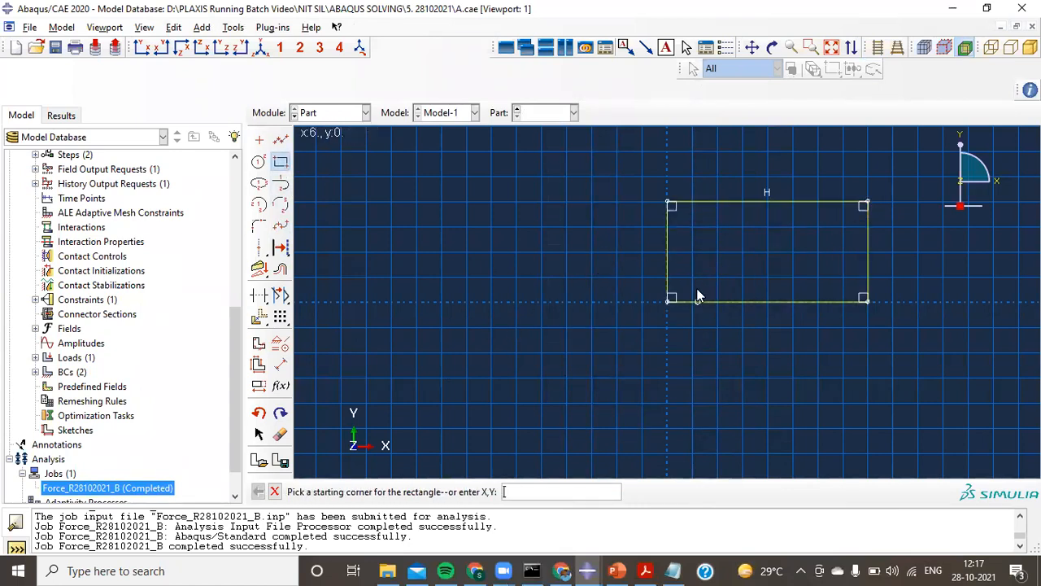
left_click(274, 491)
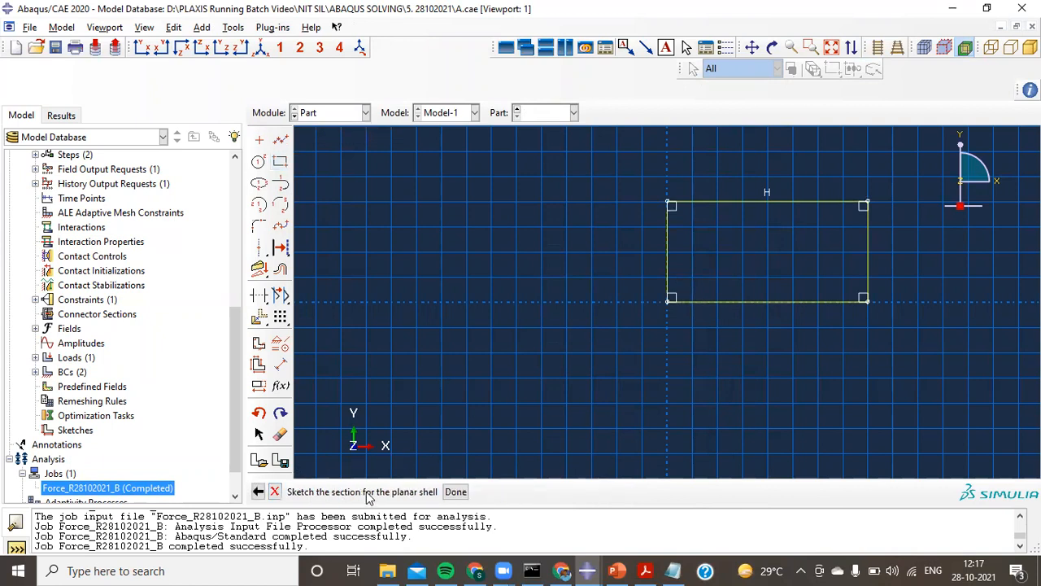
left_click(454, 491)
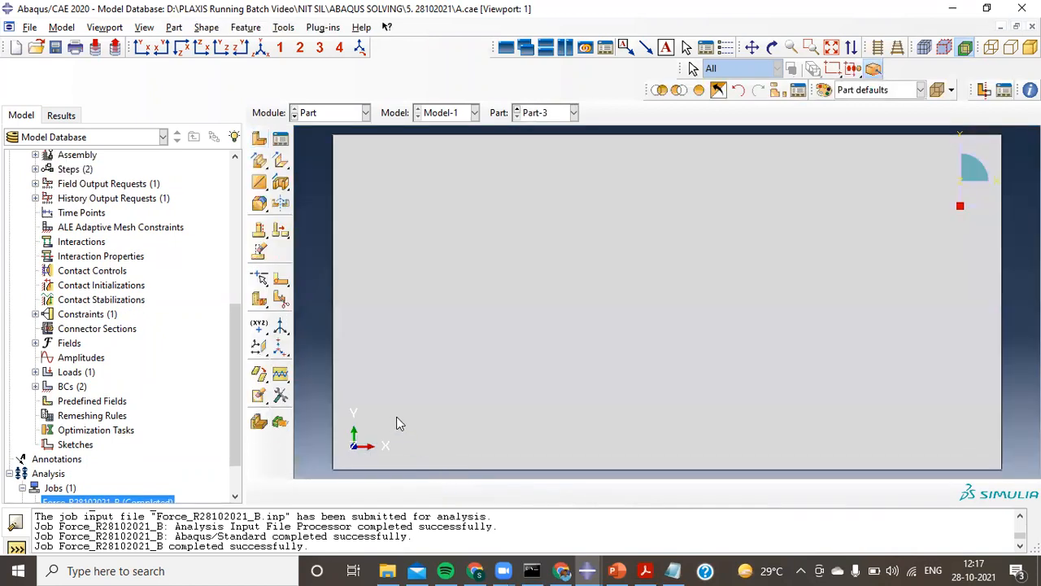
scroll(651, 301, "up", 4)
left_click_drag(795, 270, 446, 312, "ctrl+alt")
scroll(756, 321, "down", 2)
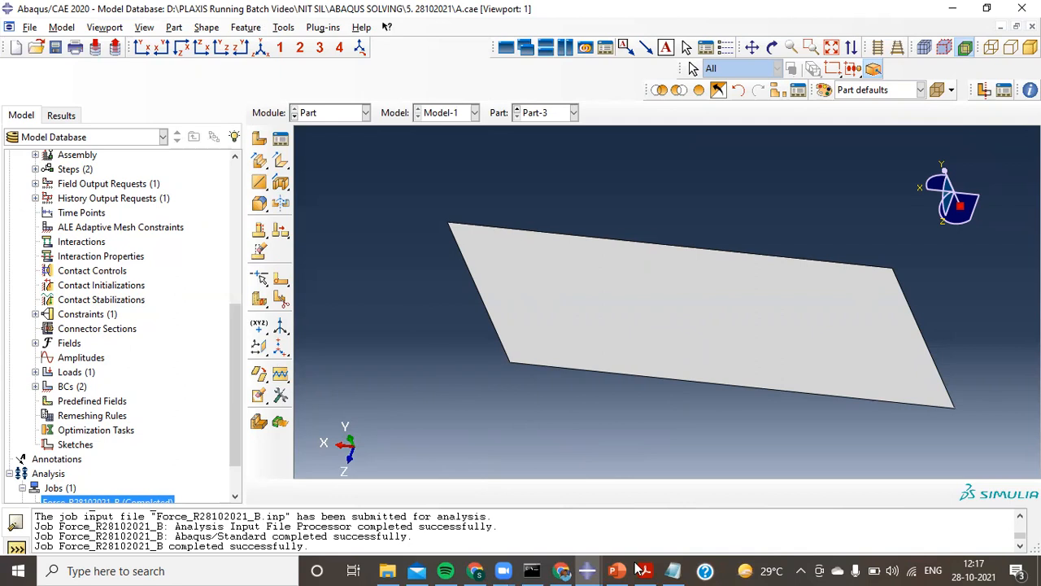
Switch back to the warnings PDF and move on from the negative eigenvalues section to the zero pivot warning
mouse_move(640, 570)
left_click(640, 506)
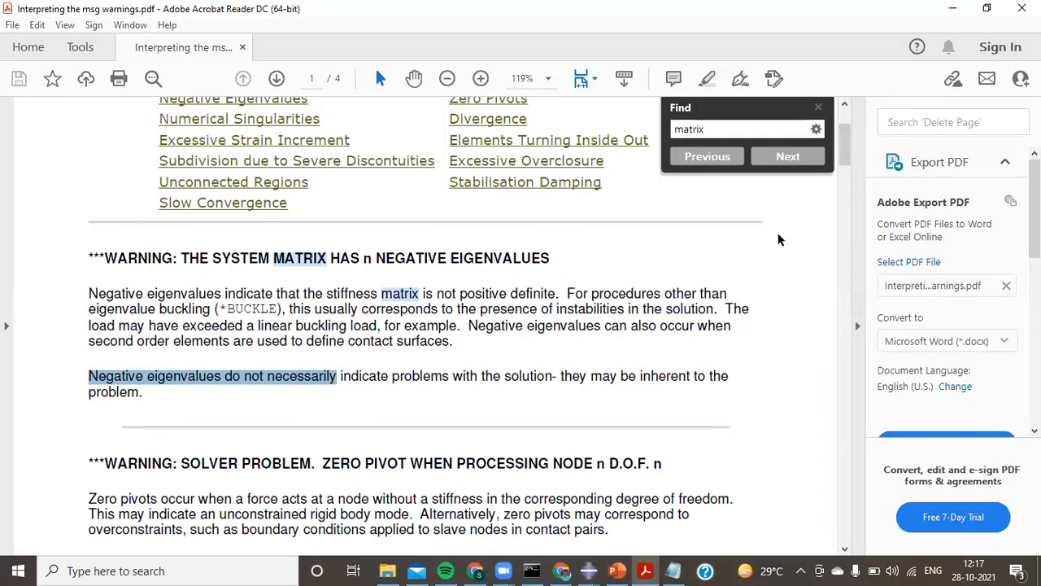
left_click(794, 256)
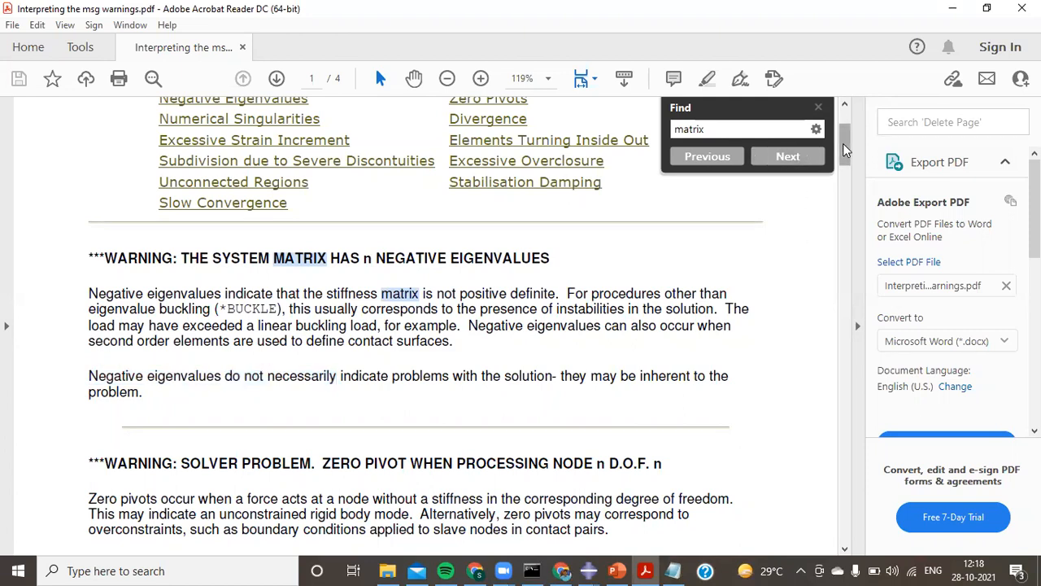
scroll(846, 134, "up", 3)
left_click_drag(846, 134, 846, 167)
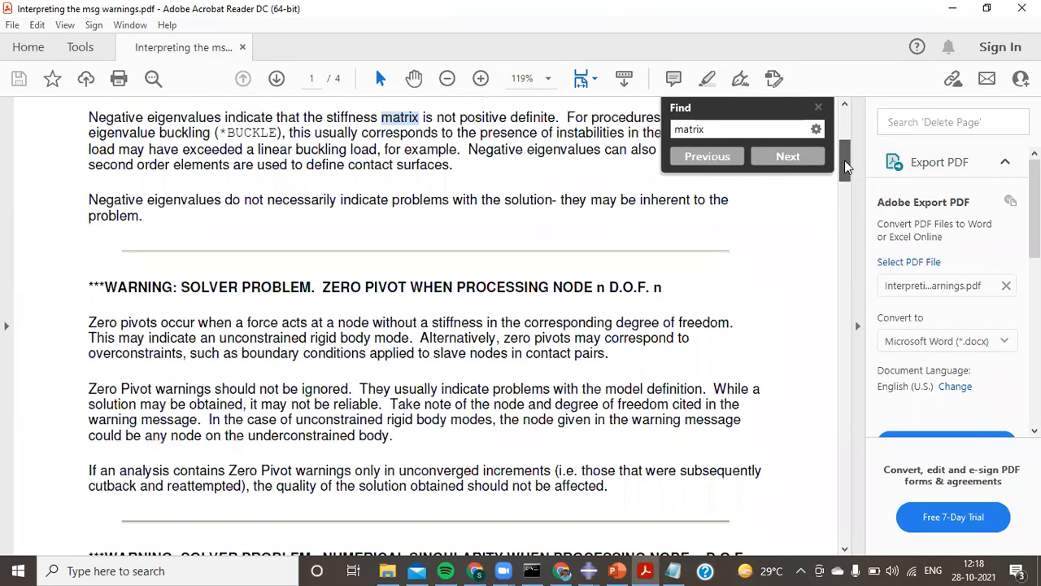